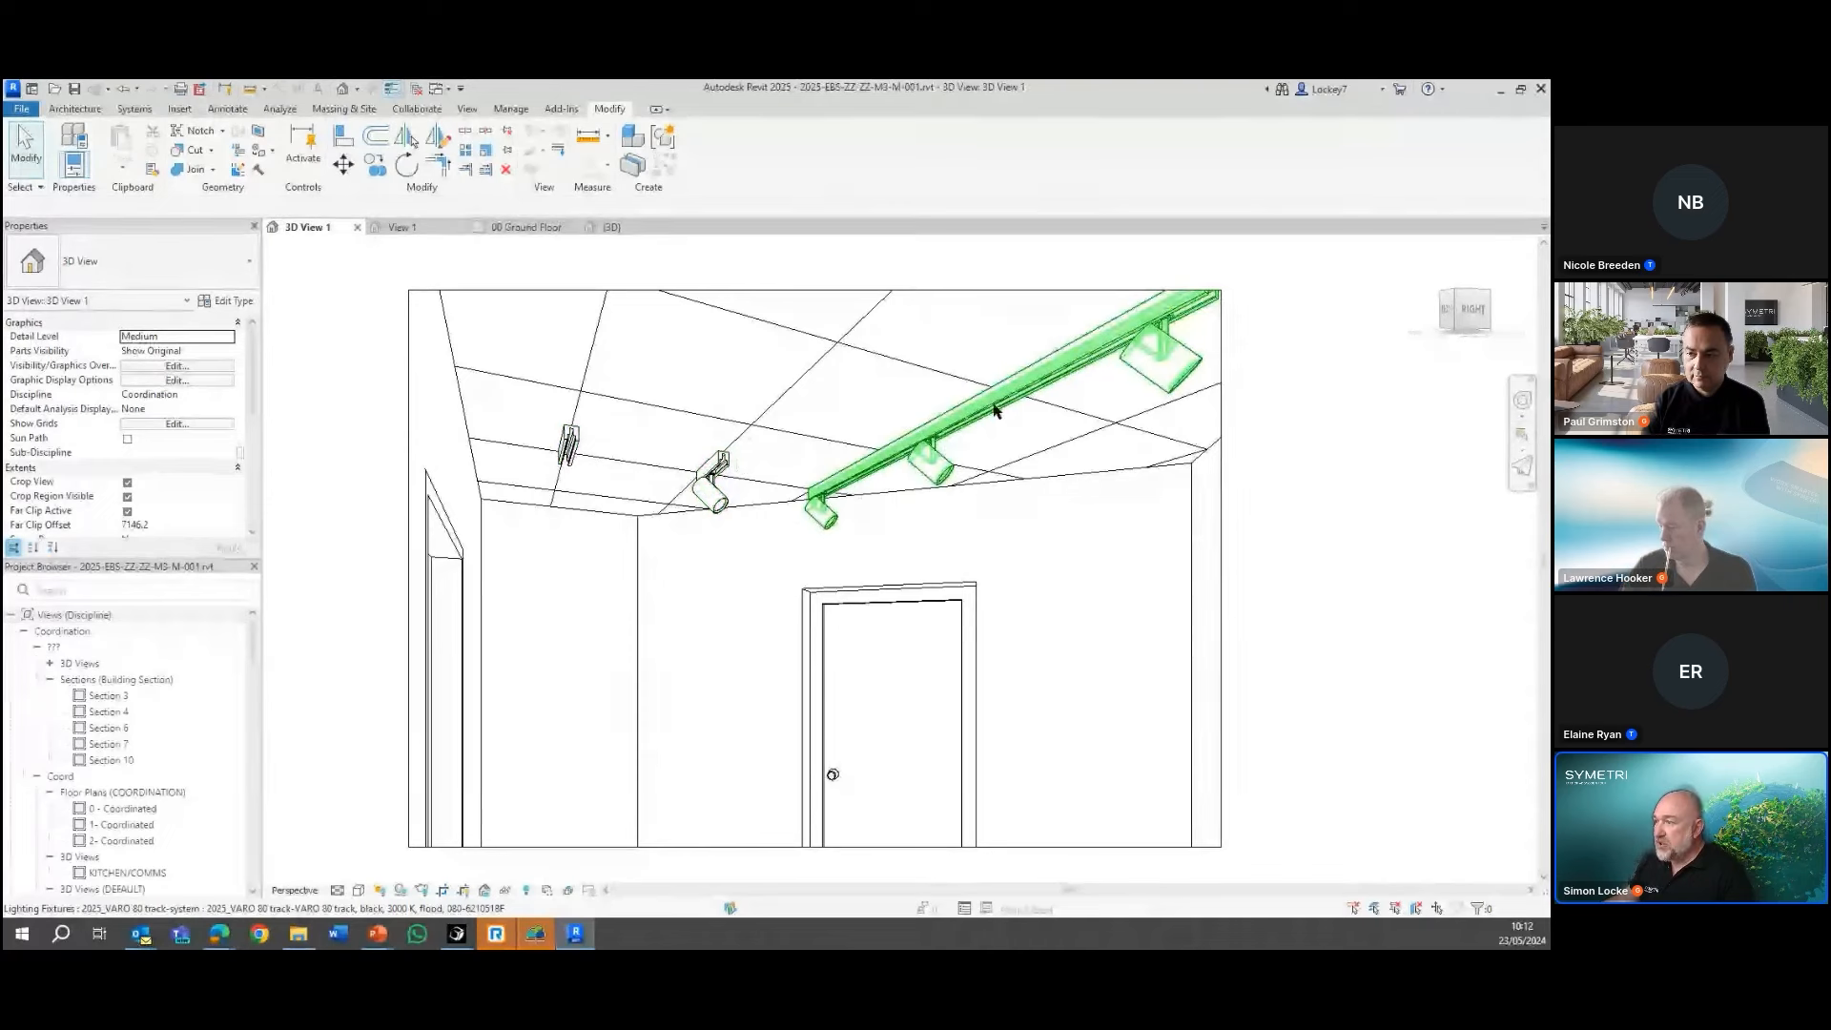
# Check the NoOfFittings parameter of the long track light and the neighbouring single-spot track light
pyautogui.click(1082, 361)
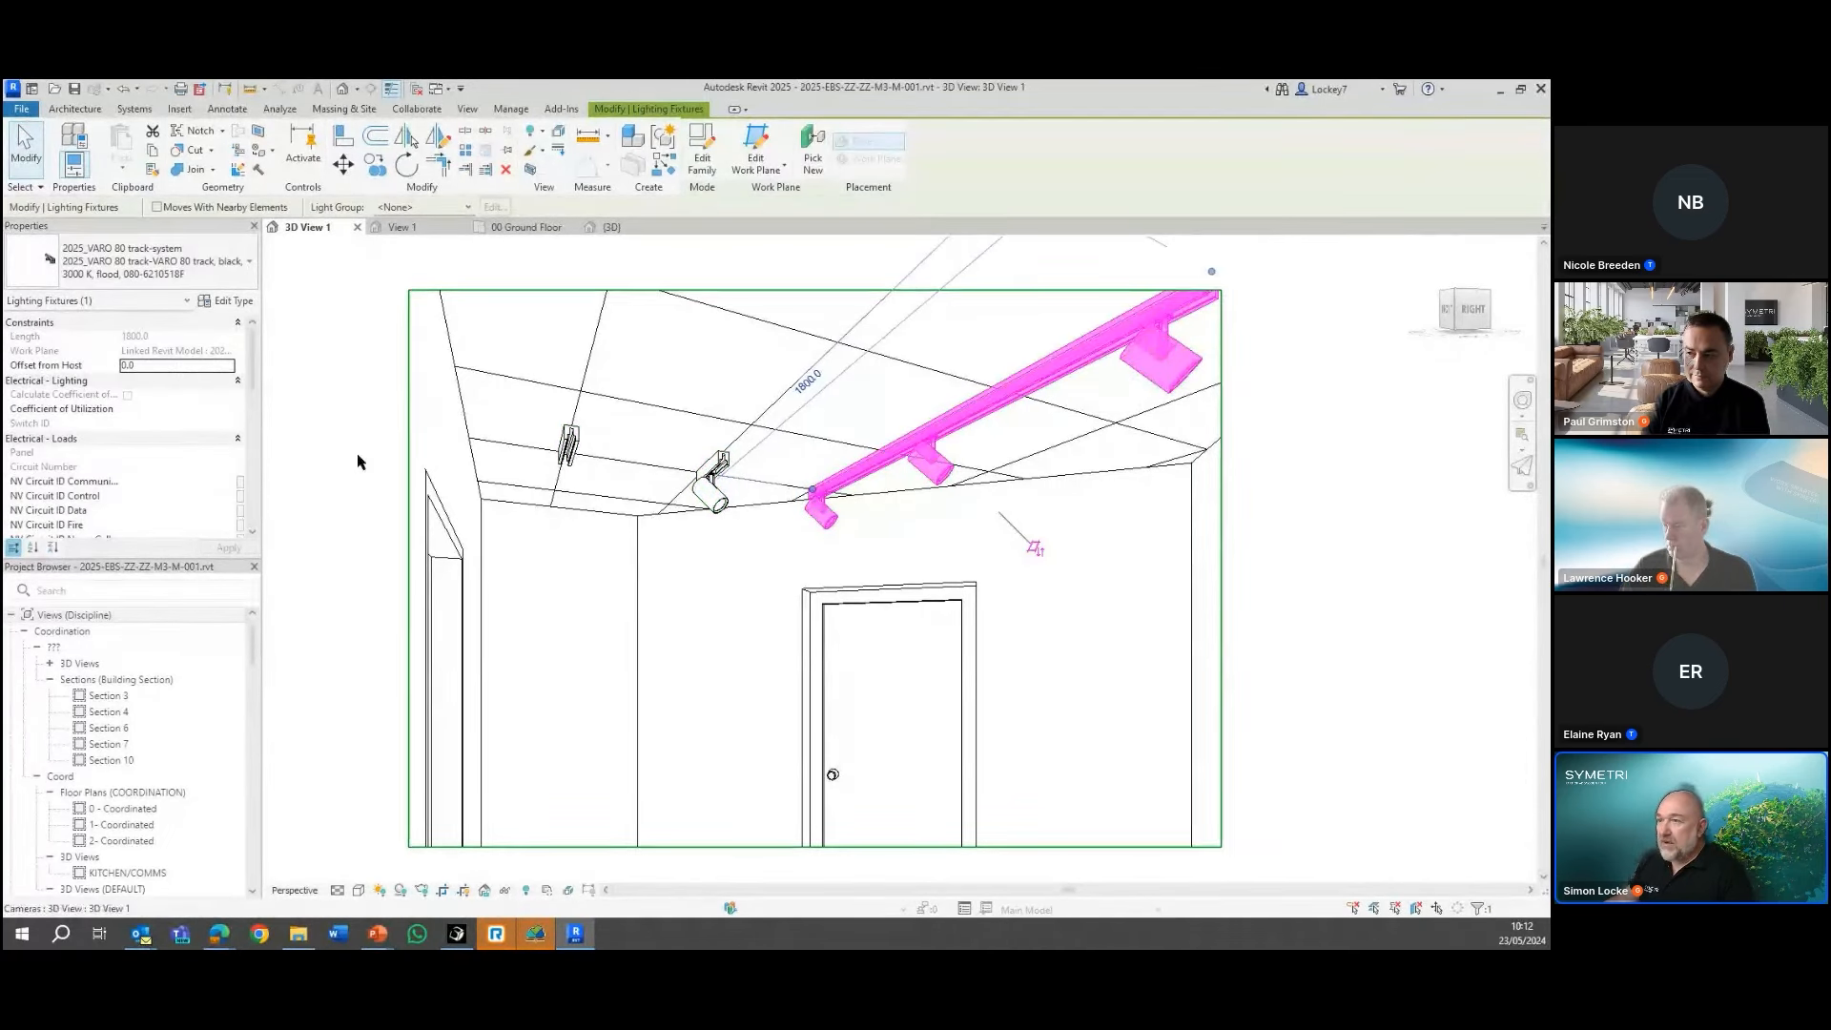
pyautogui.scroll(-3, 195, 485)
pyautogui.scroll(-10, 195, 484)
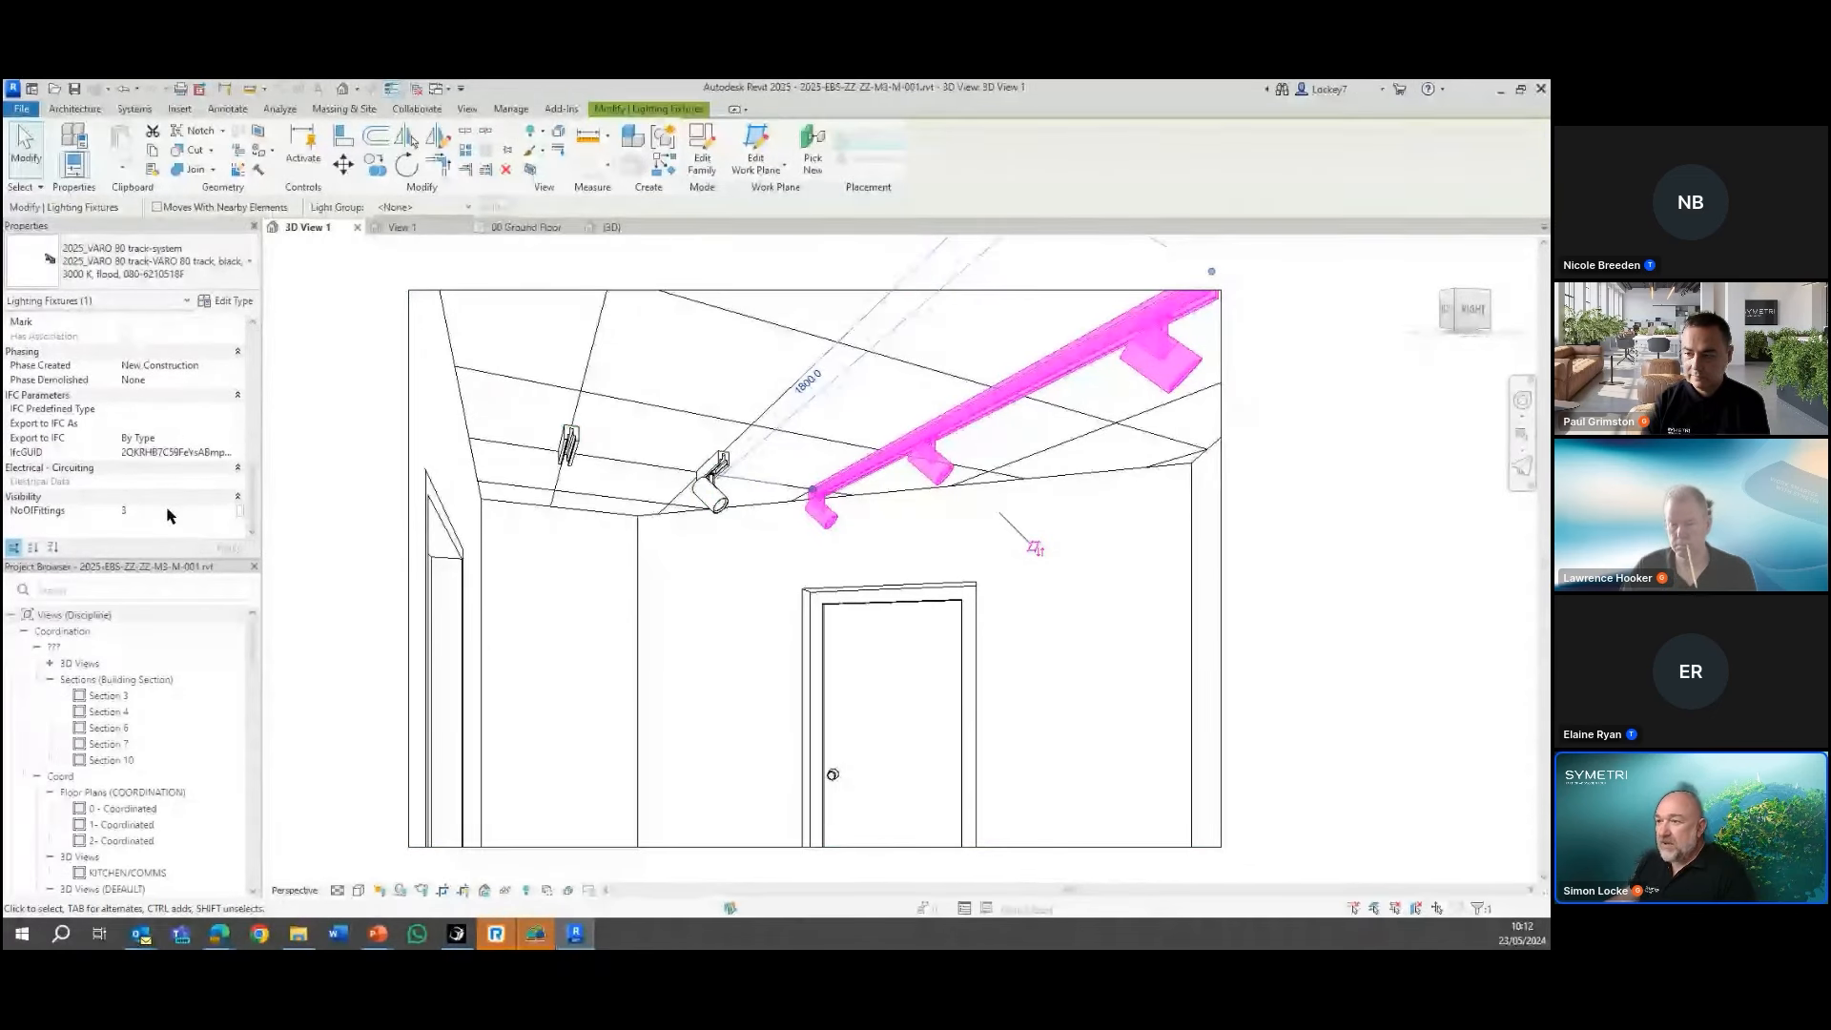
pyautogui.click(713, 479)
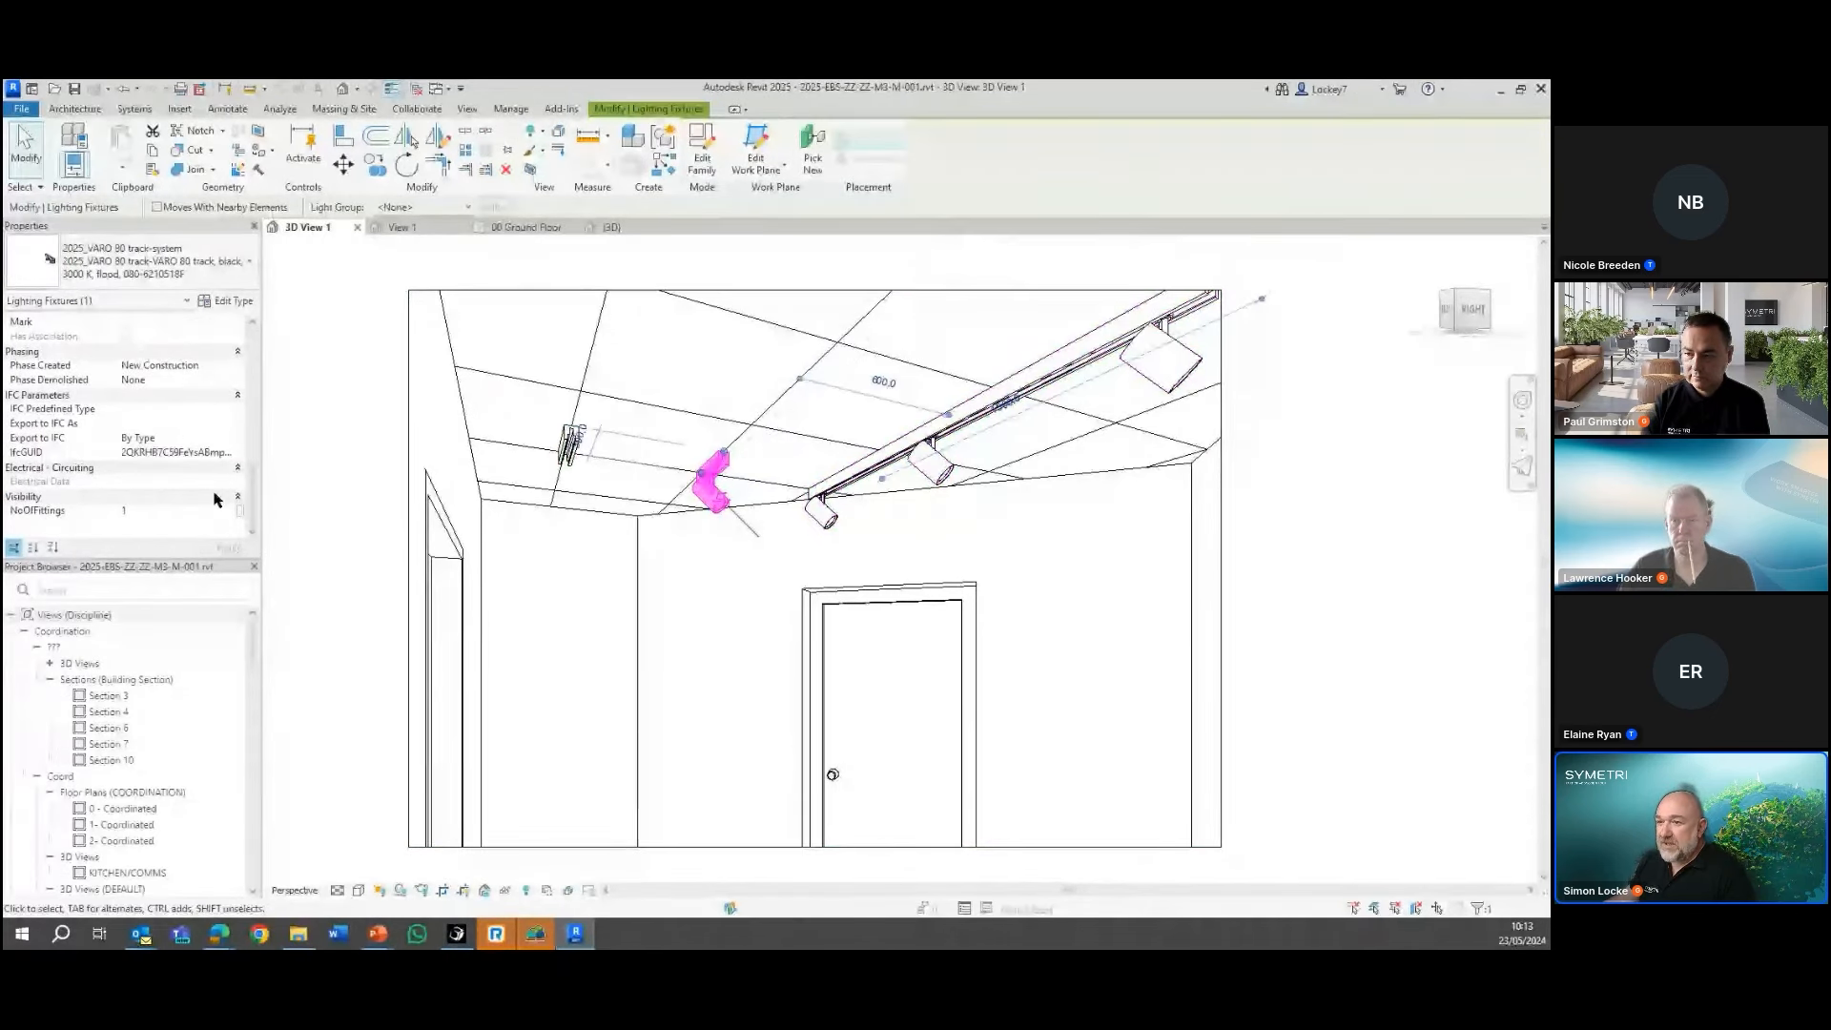
# Set NoOfFittings to 1 on the short track light without spots, and return it to 0
pyautogui.click(563, 459)
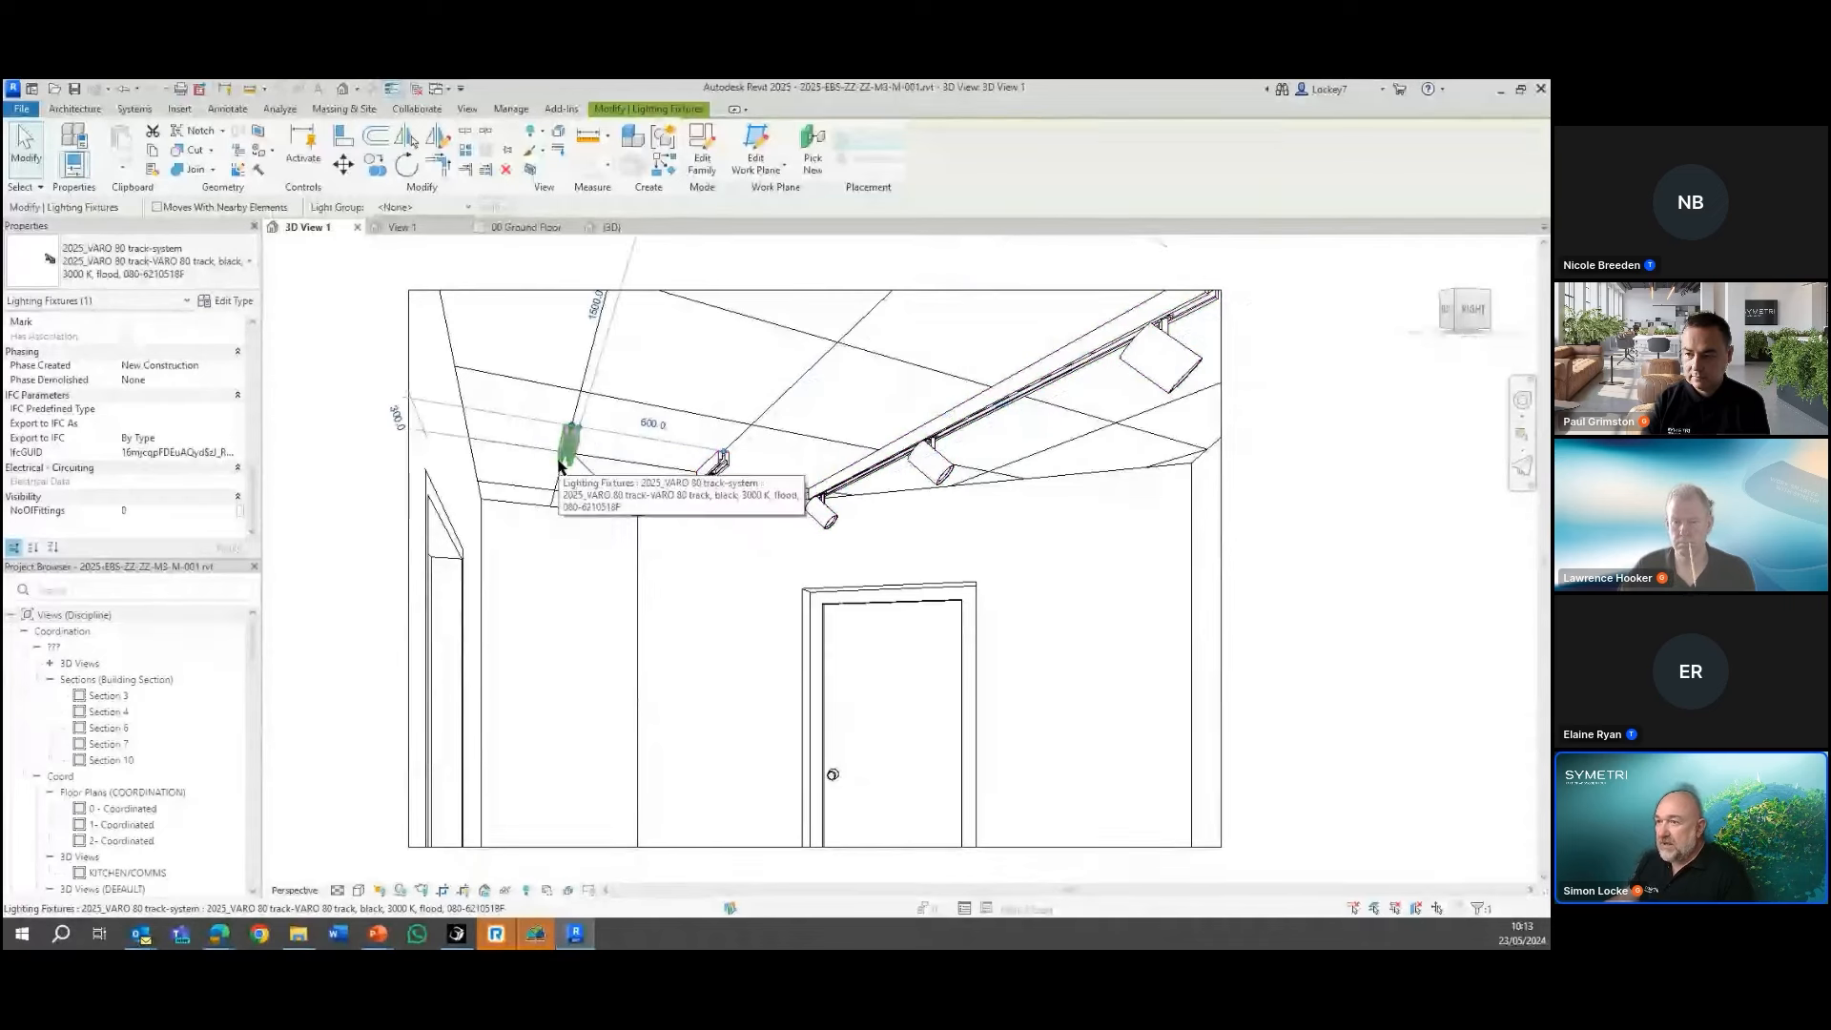
pyautogui.click(230, 512)
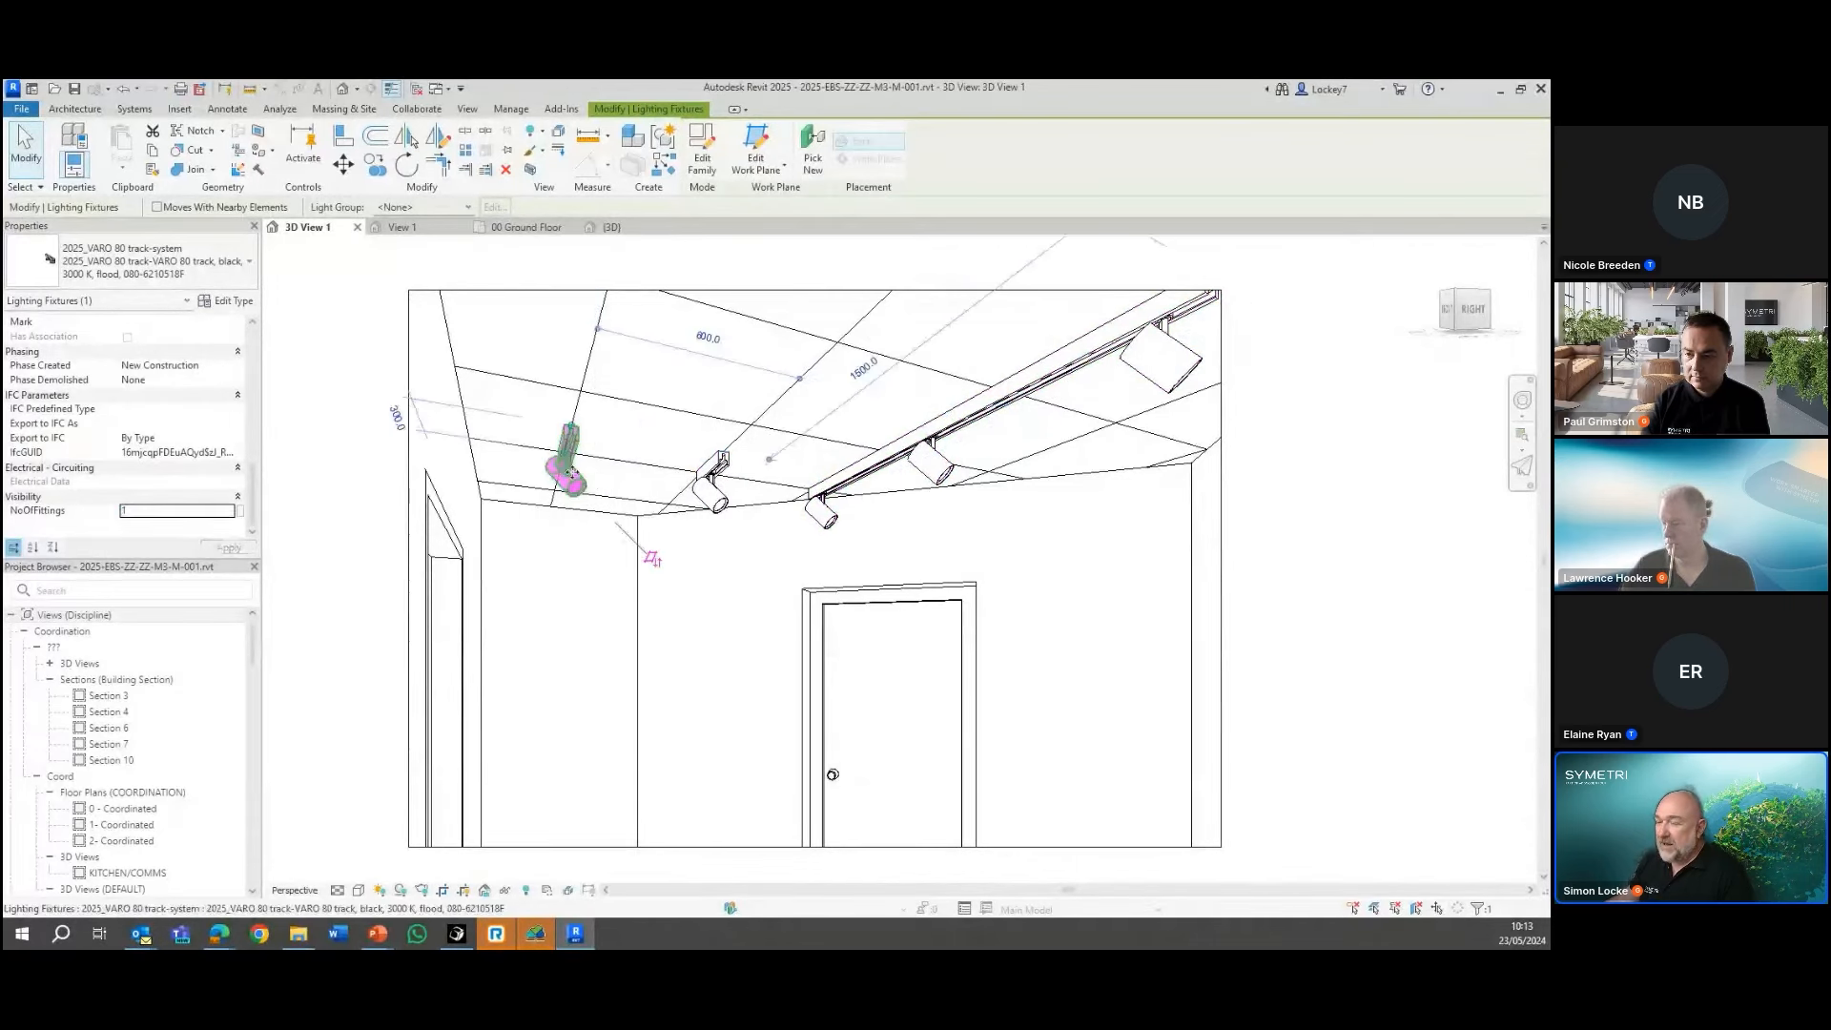
pyautogui.click(230, 511)
pyautogui.write('0')
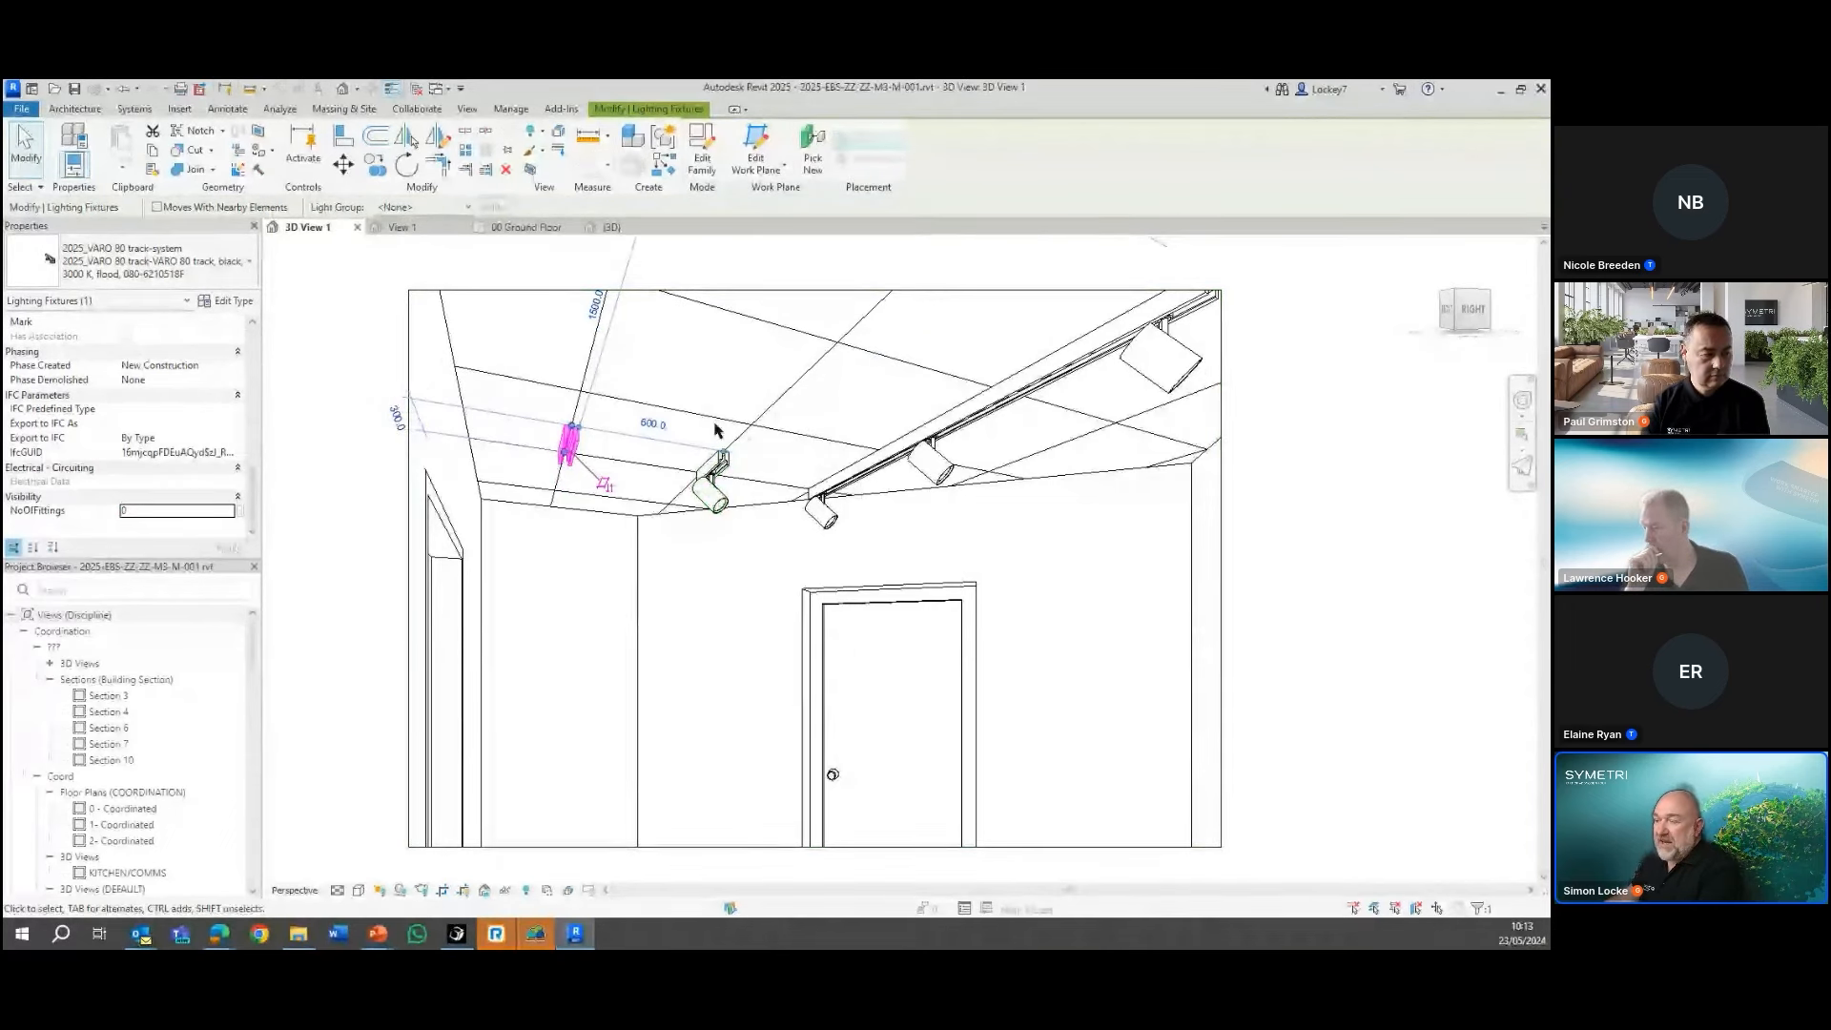
# Inspect the spotlight array group and its NoOfFittings label in the track-system family, and return to the project's perspective view
pyautogui.click(413, 234)
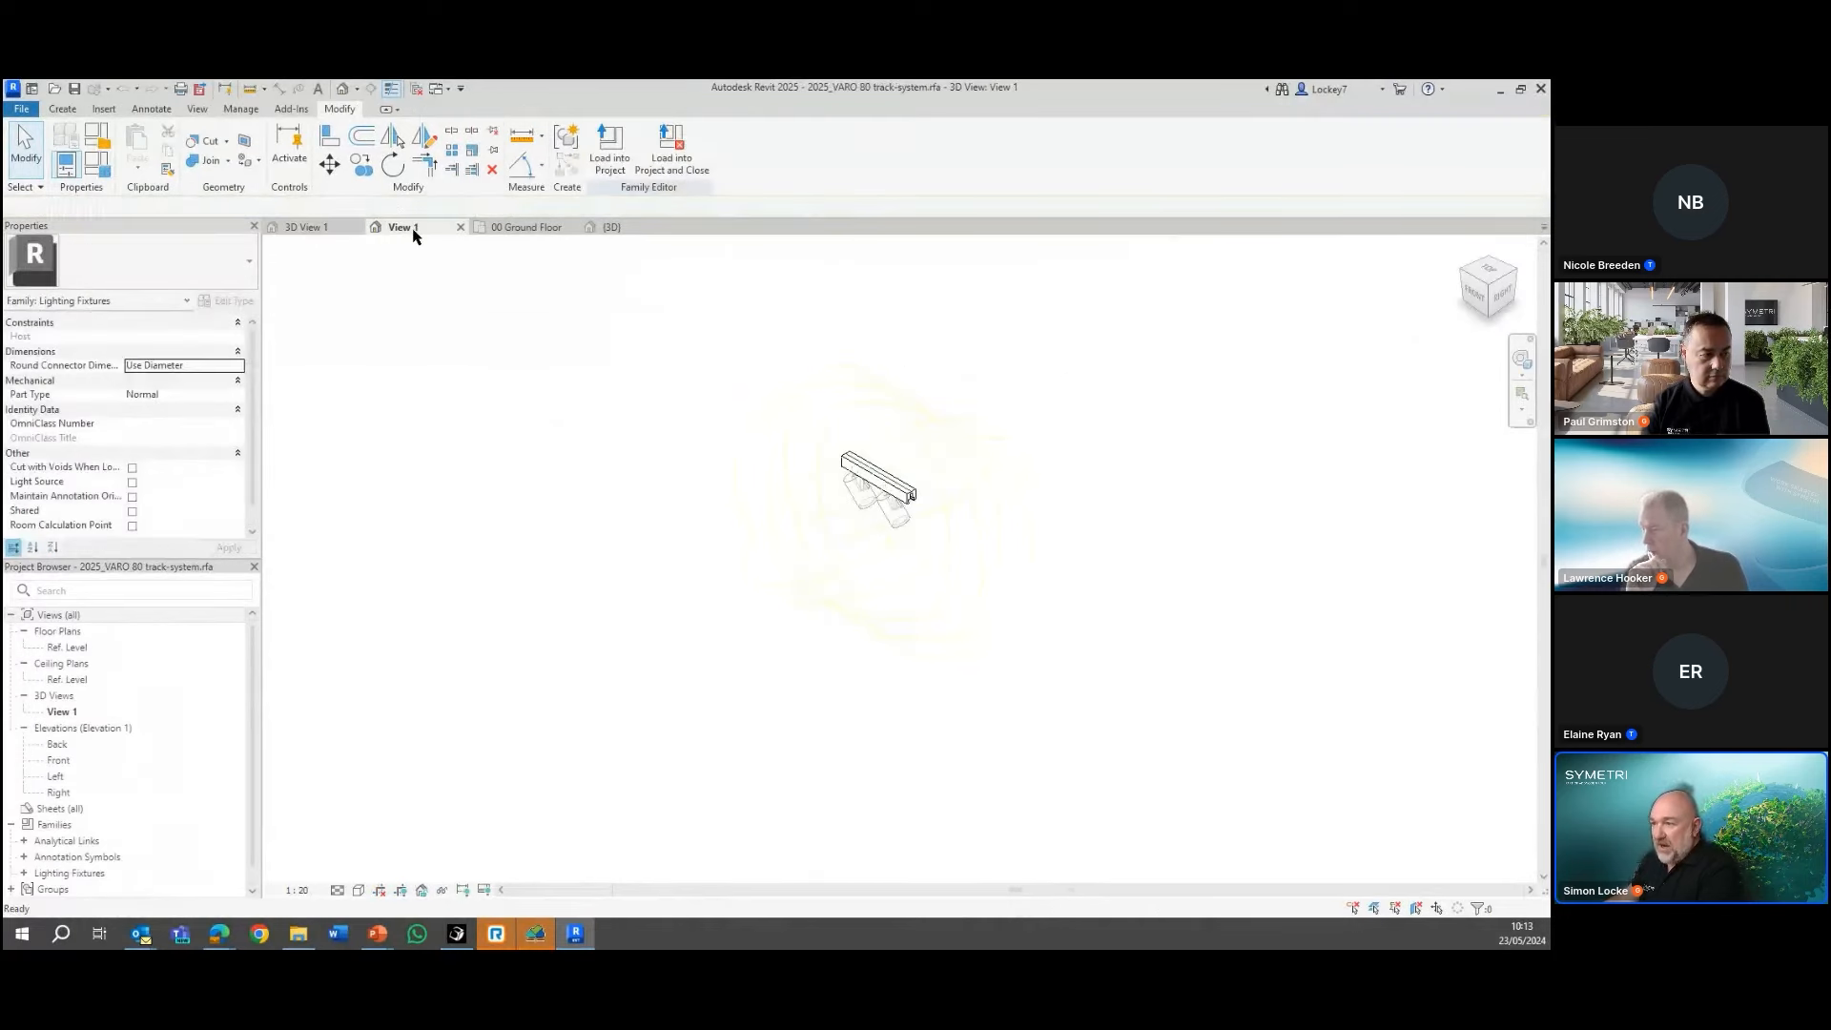
pyautogui.click(891, 520)
pyautogui.scroll(4, 1097, 444)
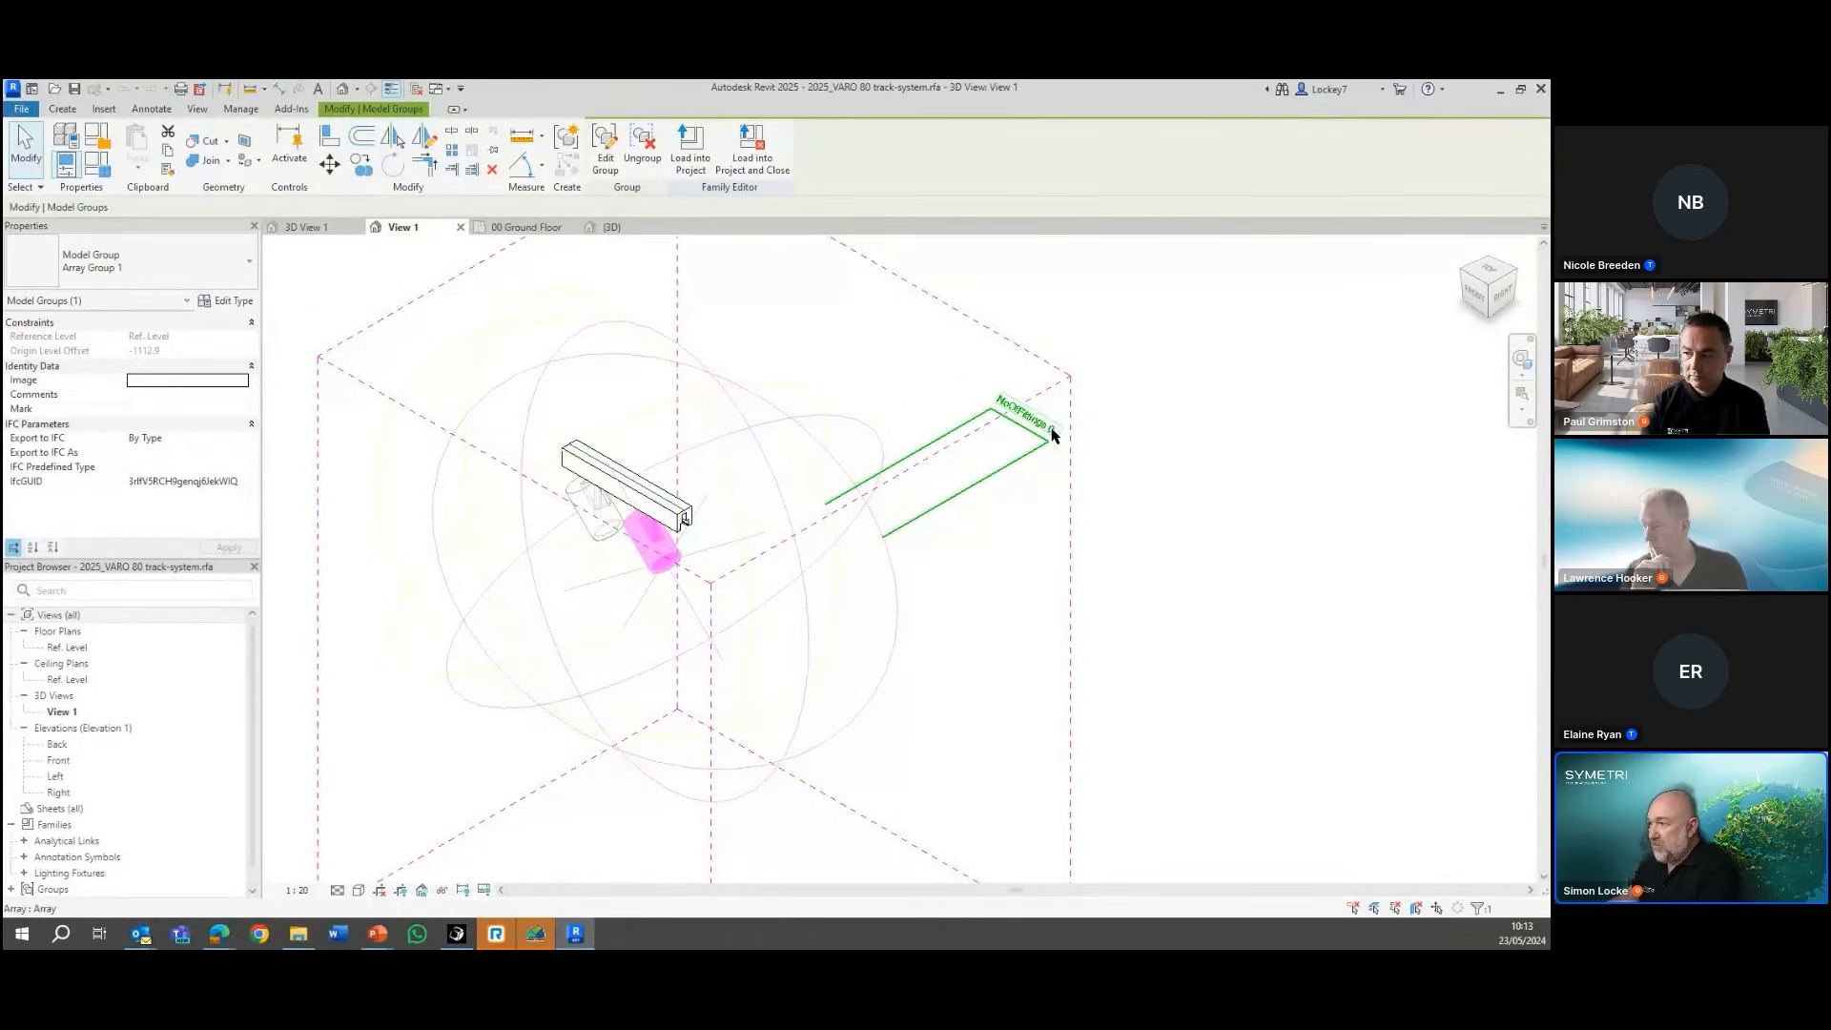
pyautogui.click(327, 229)
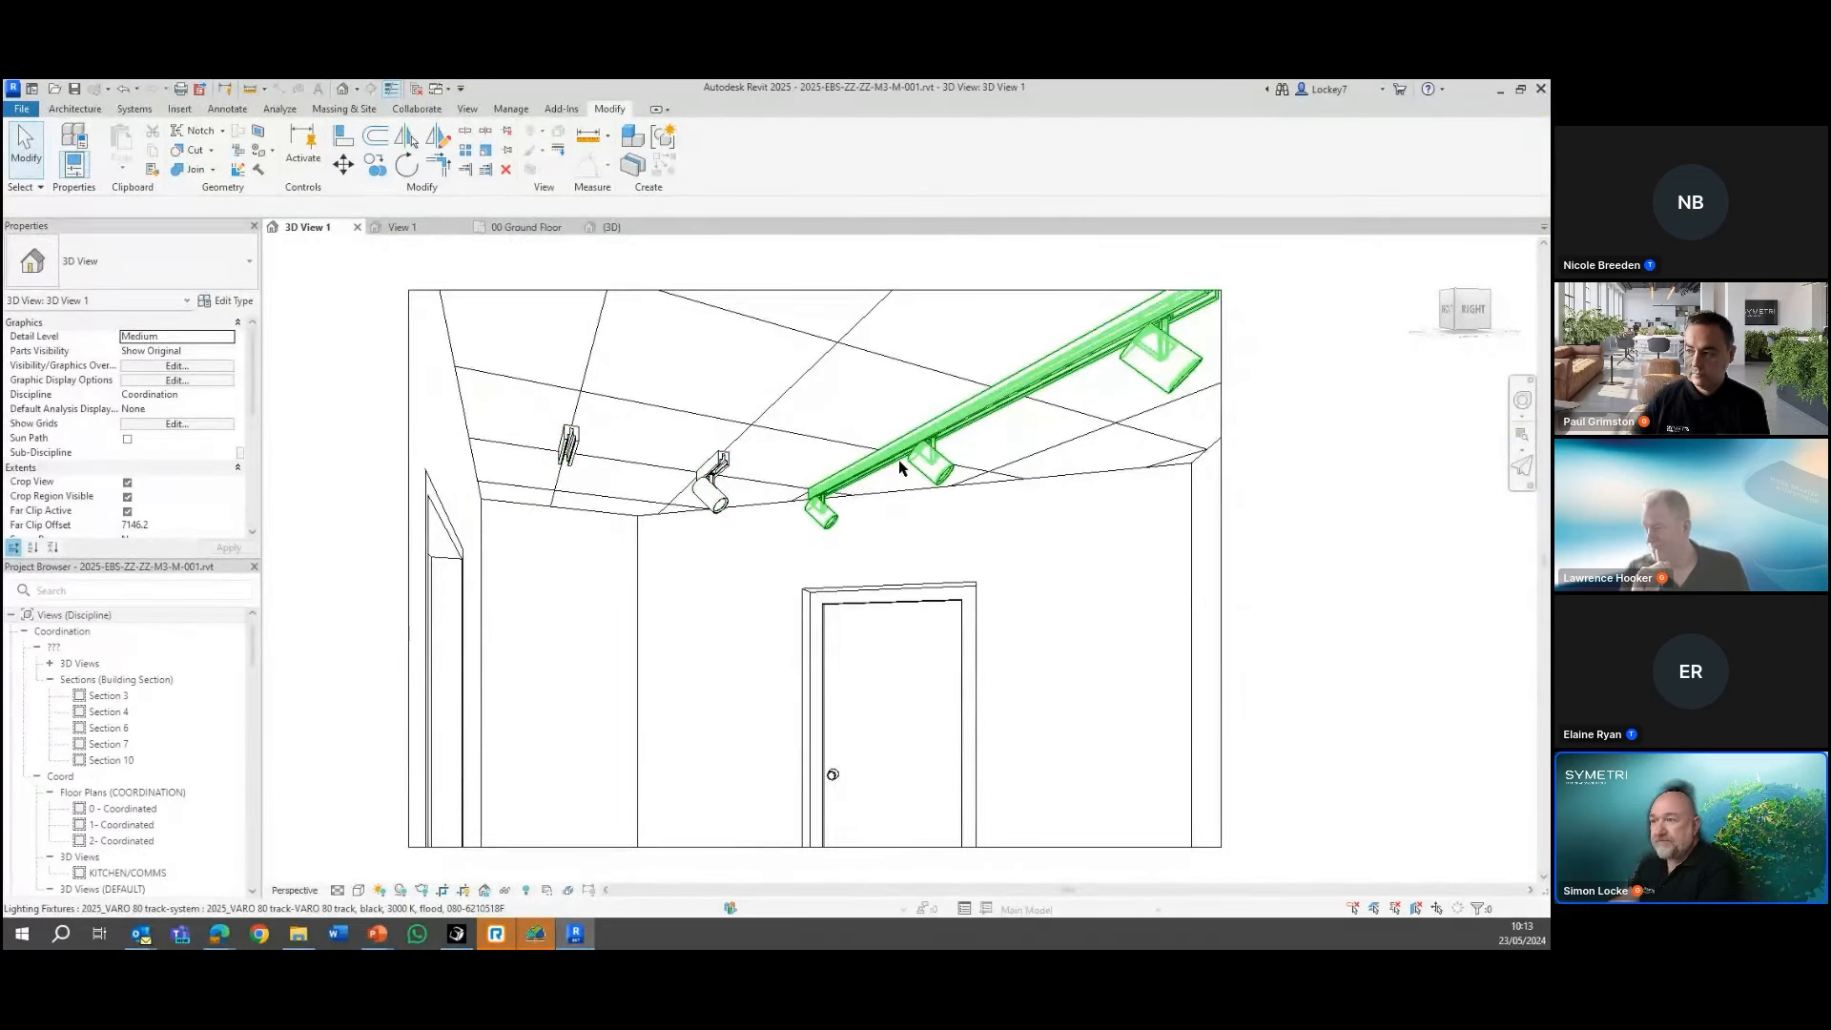
pyautogui.scroll(-1, 389, 368)
pyautogui.moveTo(389, 368)
pyautogui.mouseDown(button='middle')
pyautogui.moveTo(515, 392)
pyautogui.moveTo(423, 420)
pyautogui.moveTo(386, 401)
pyautogui.mouseUp(button='middle')
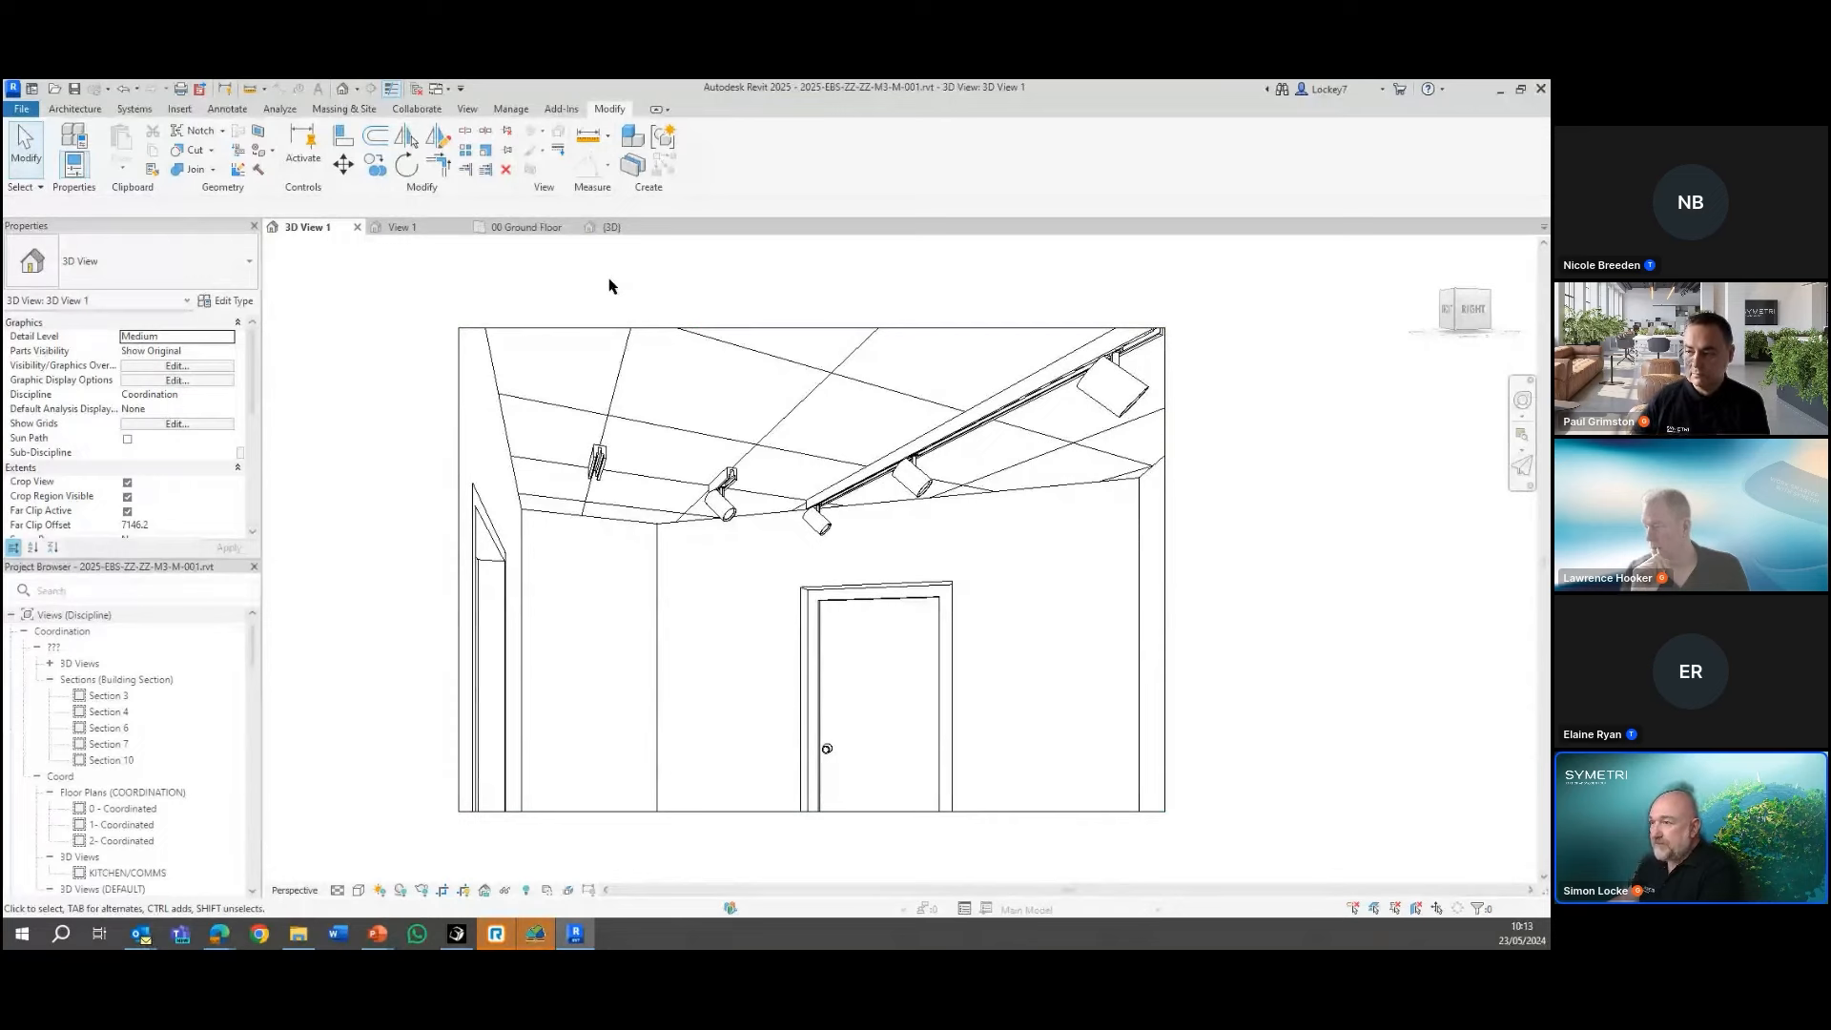
# Open the 00 Ground Floor plan and delete the existing sheet collection Collection 1
pyautogui.click(509, 232)
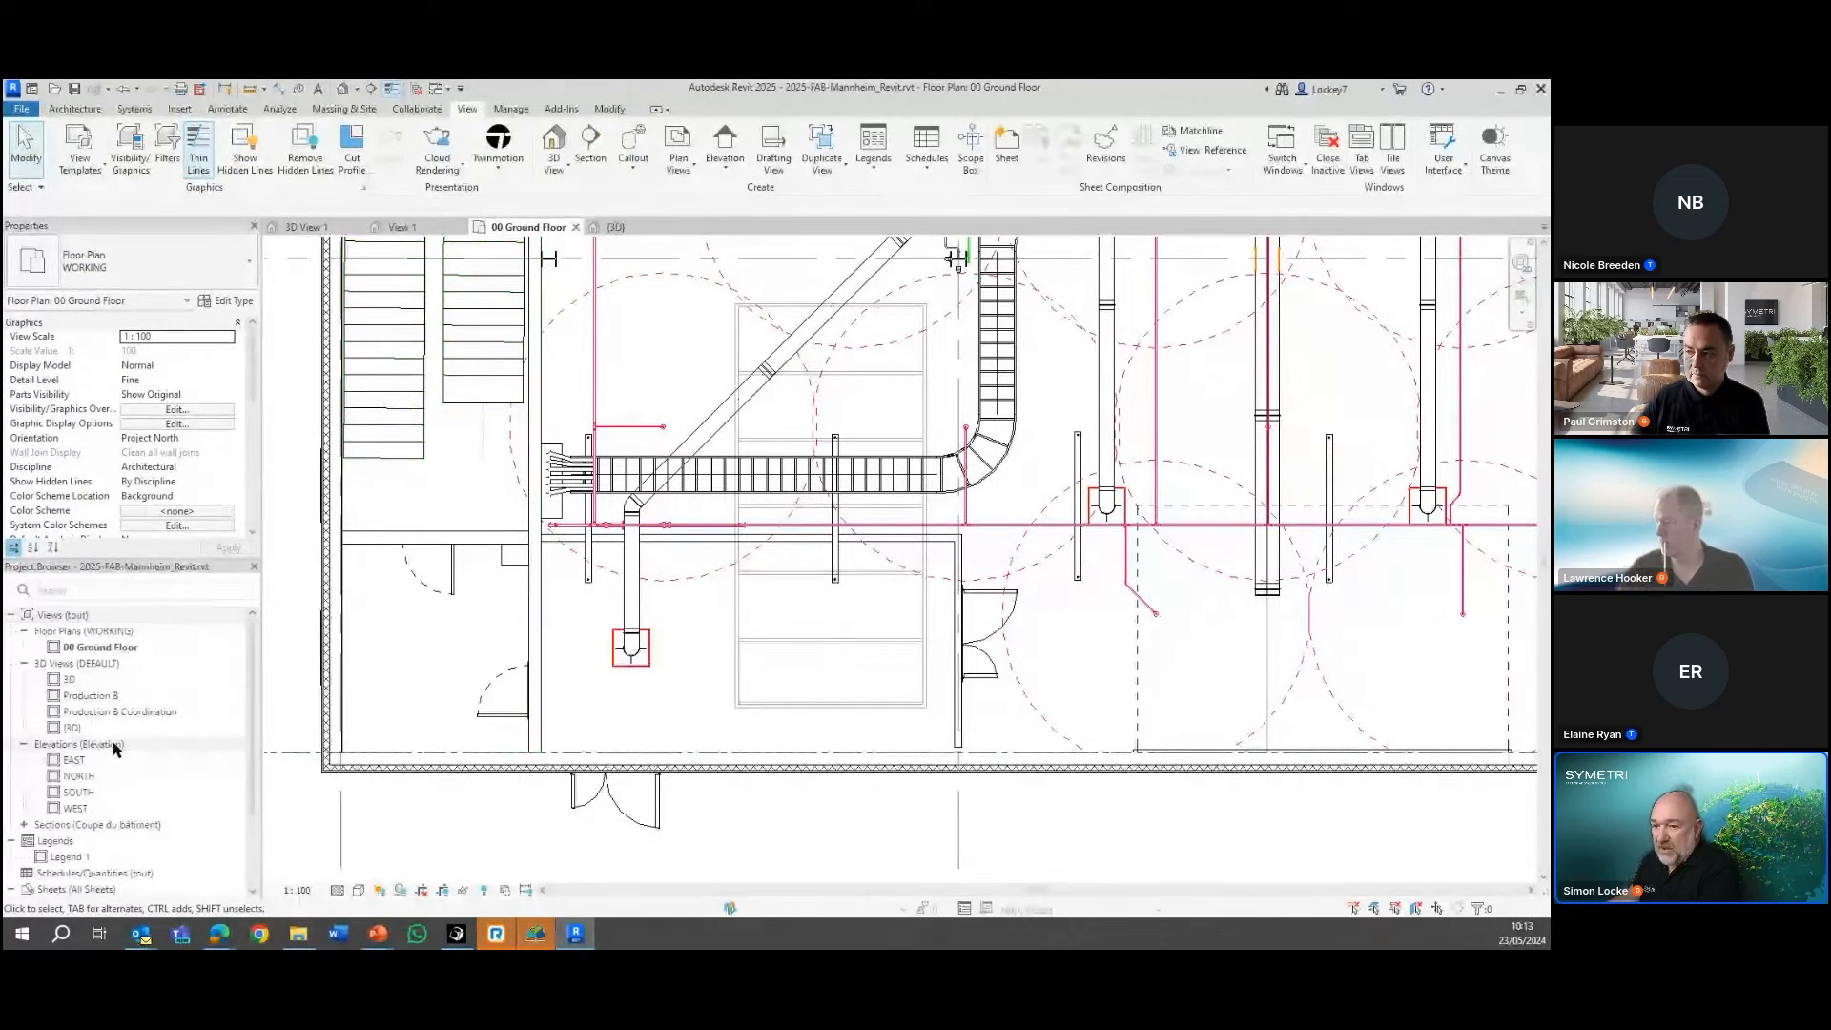
pyautogui.scroll(-1, 114, 751)
pyautogui.scroll(-2, 114, 751)
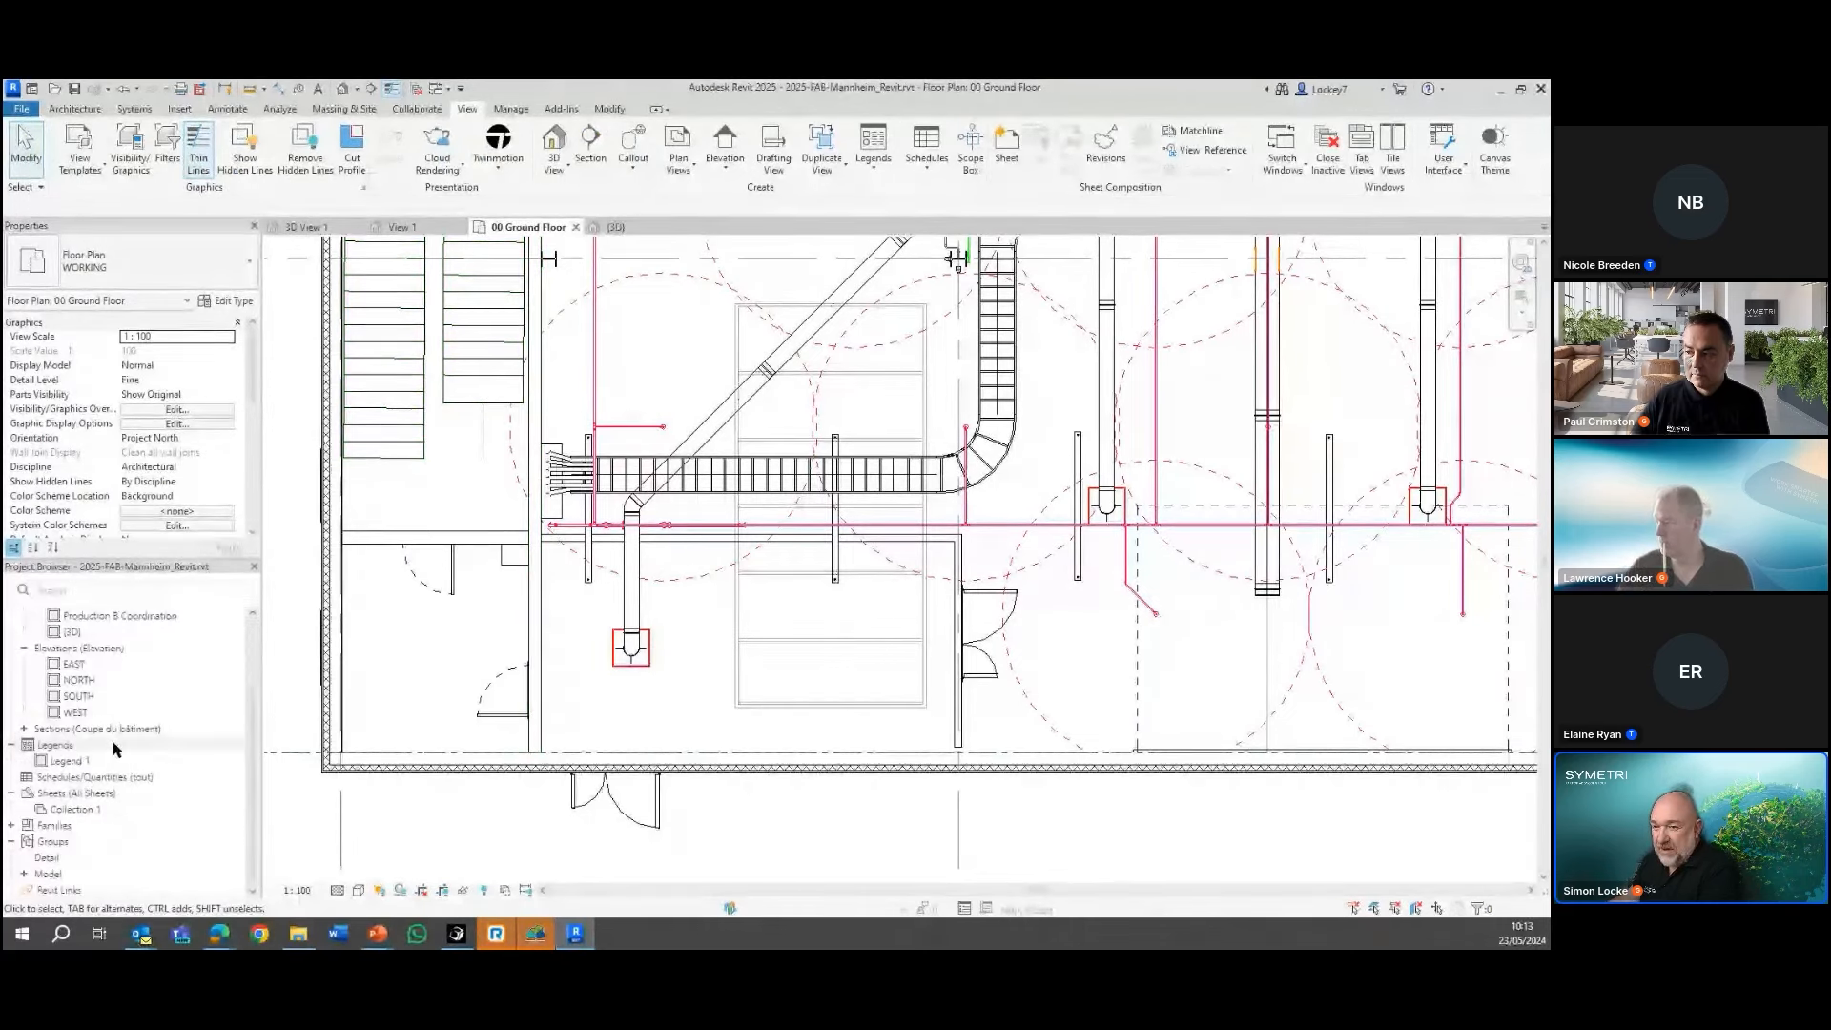
pyautogui.click(82, 810)
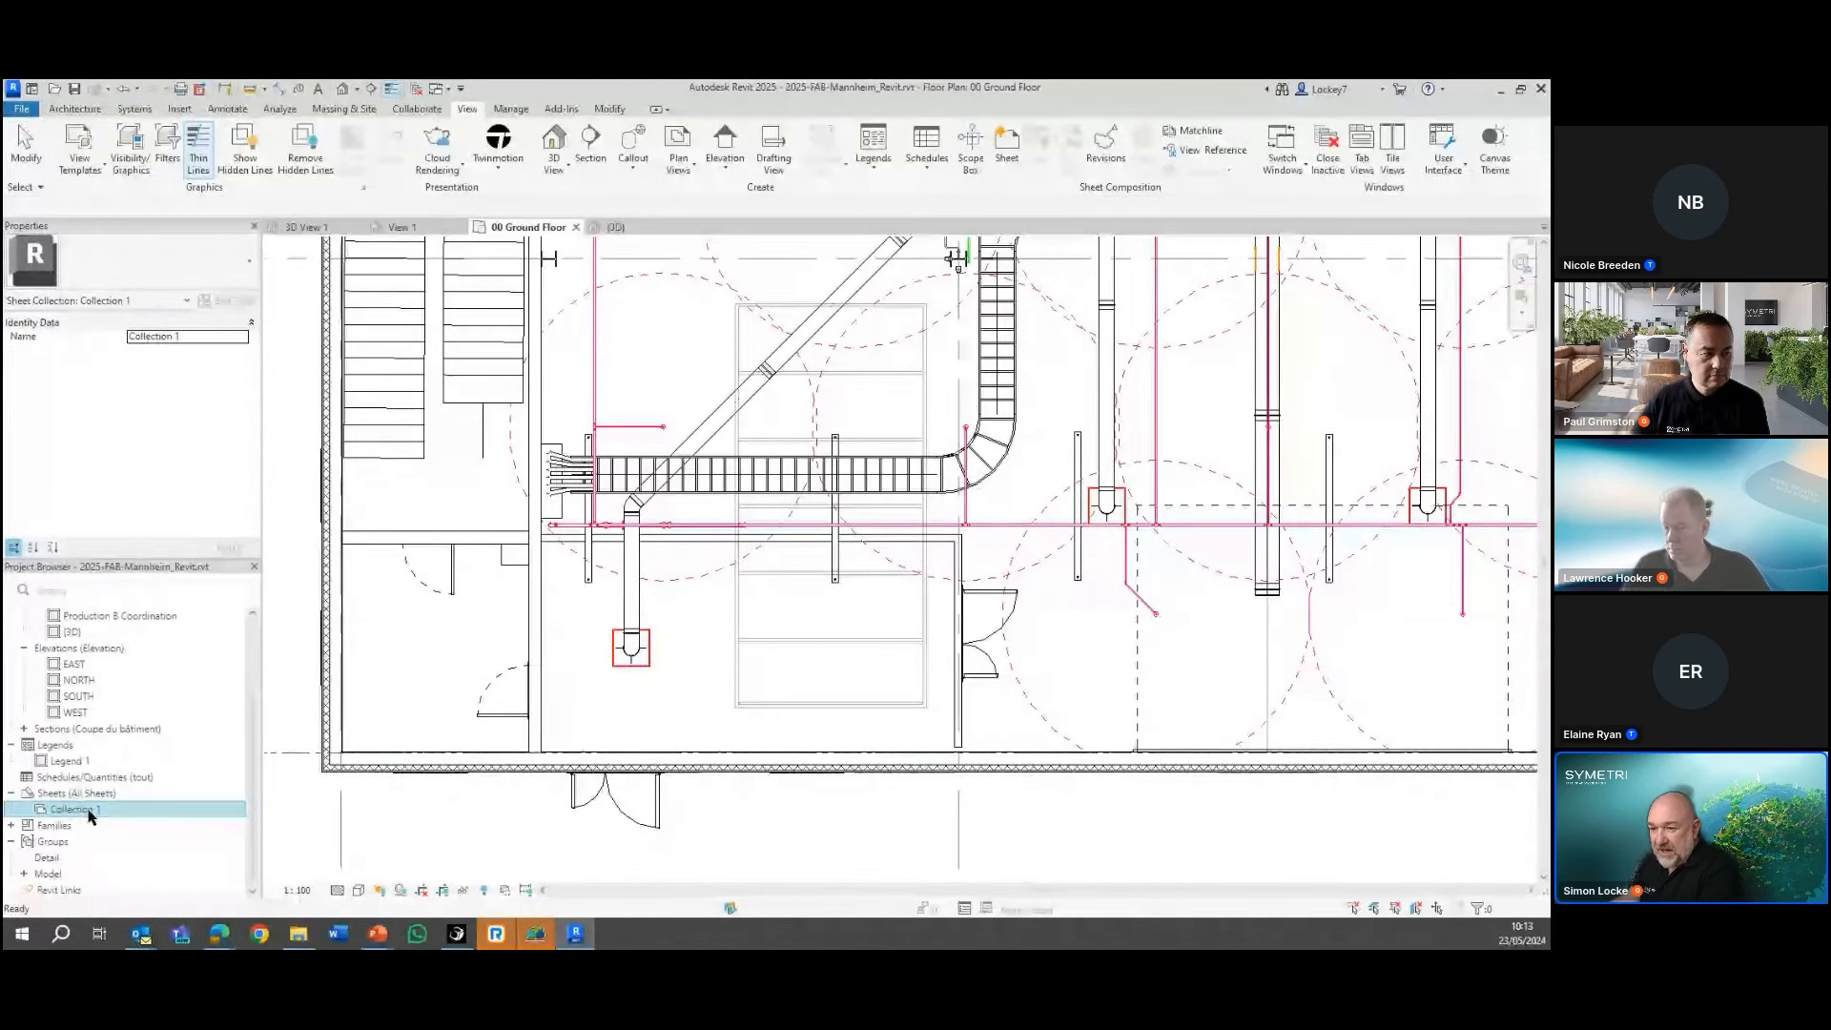
pyautogui.rightClick(82, 814)
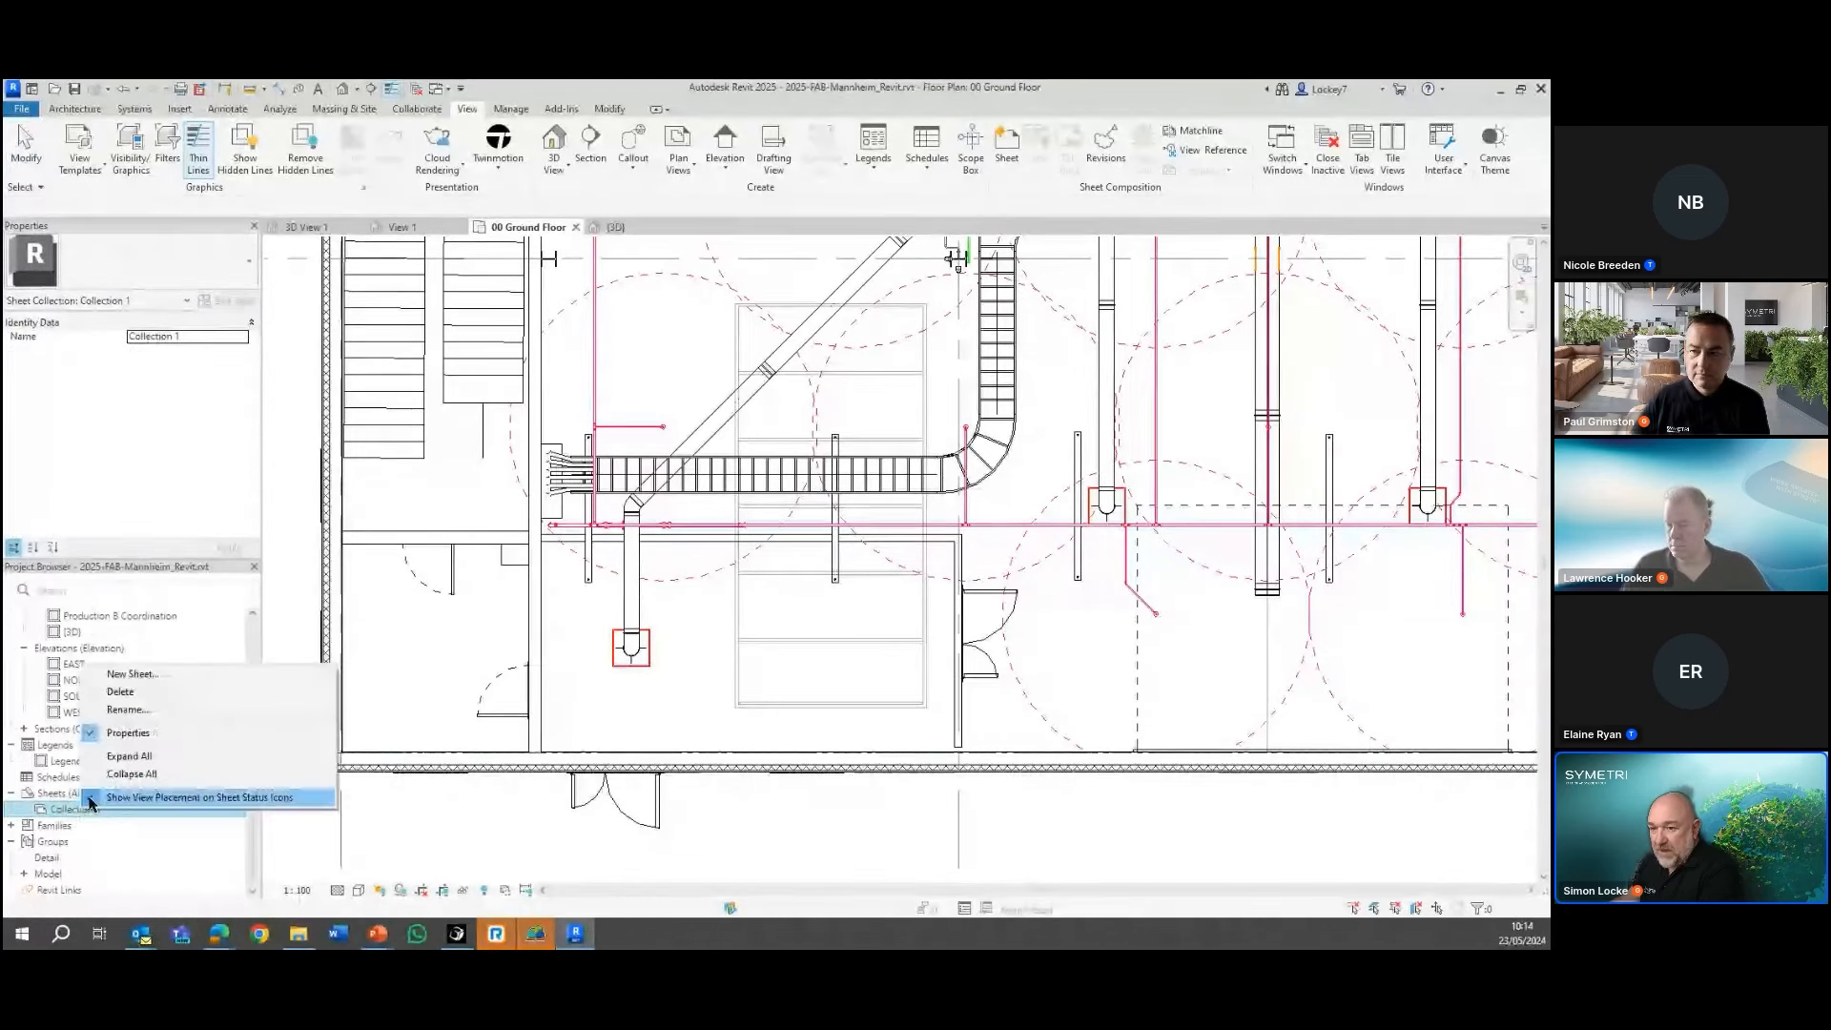
pyautogui.click(129, 710)
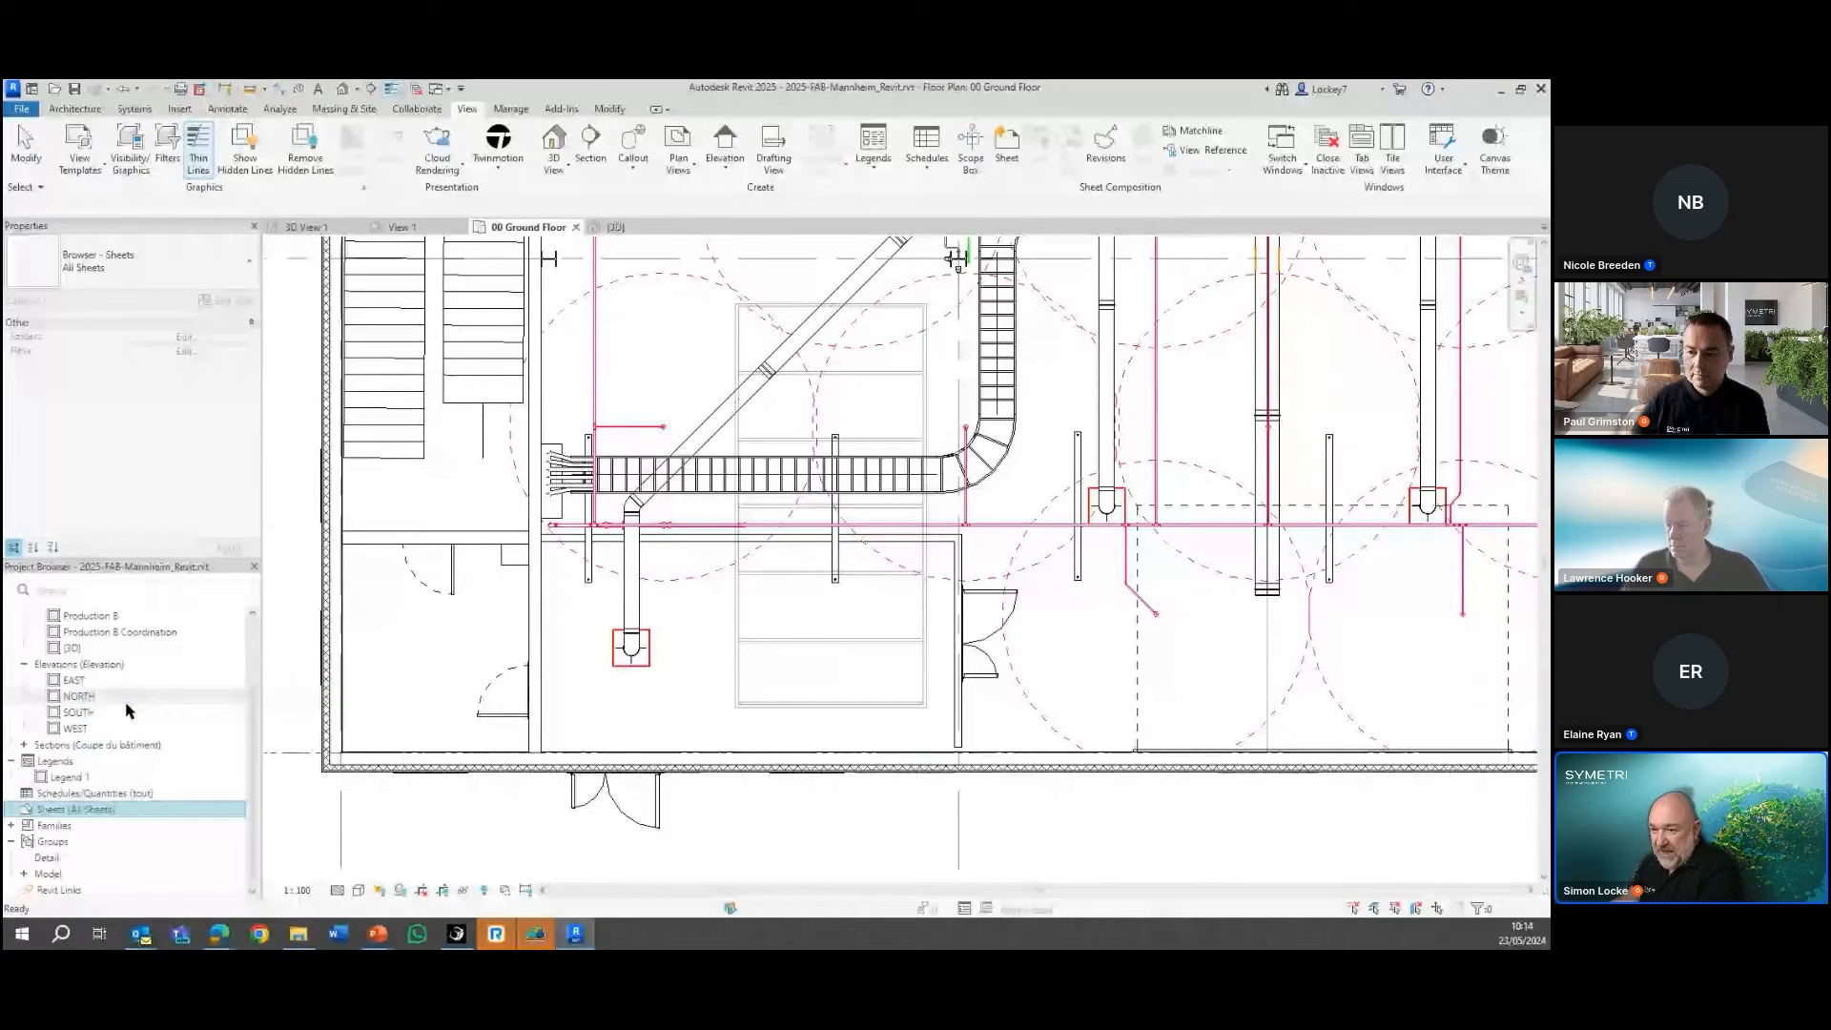
# Create a new sheet collection under All Sheets and name it MECH
pyautogui.rightClick(64, 814)
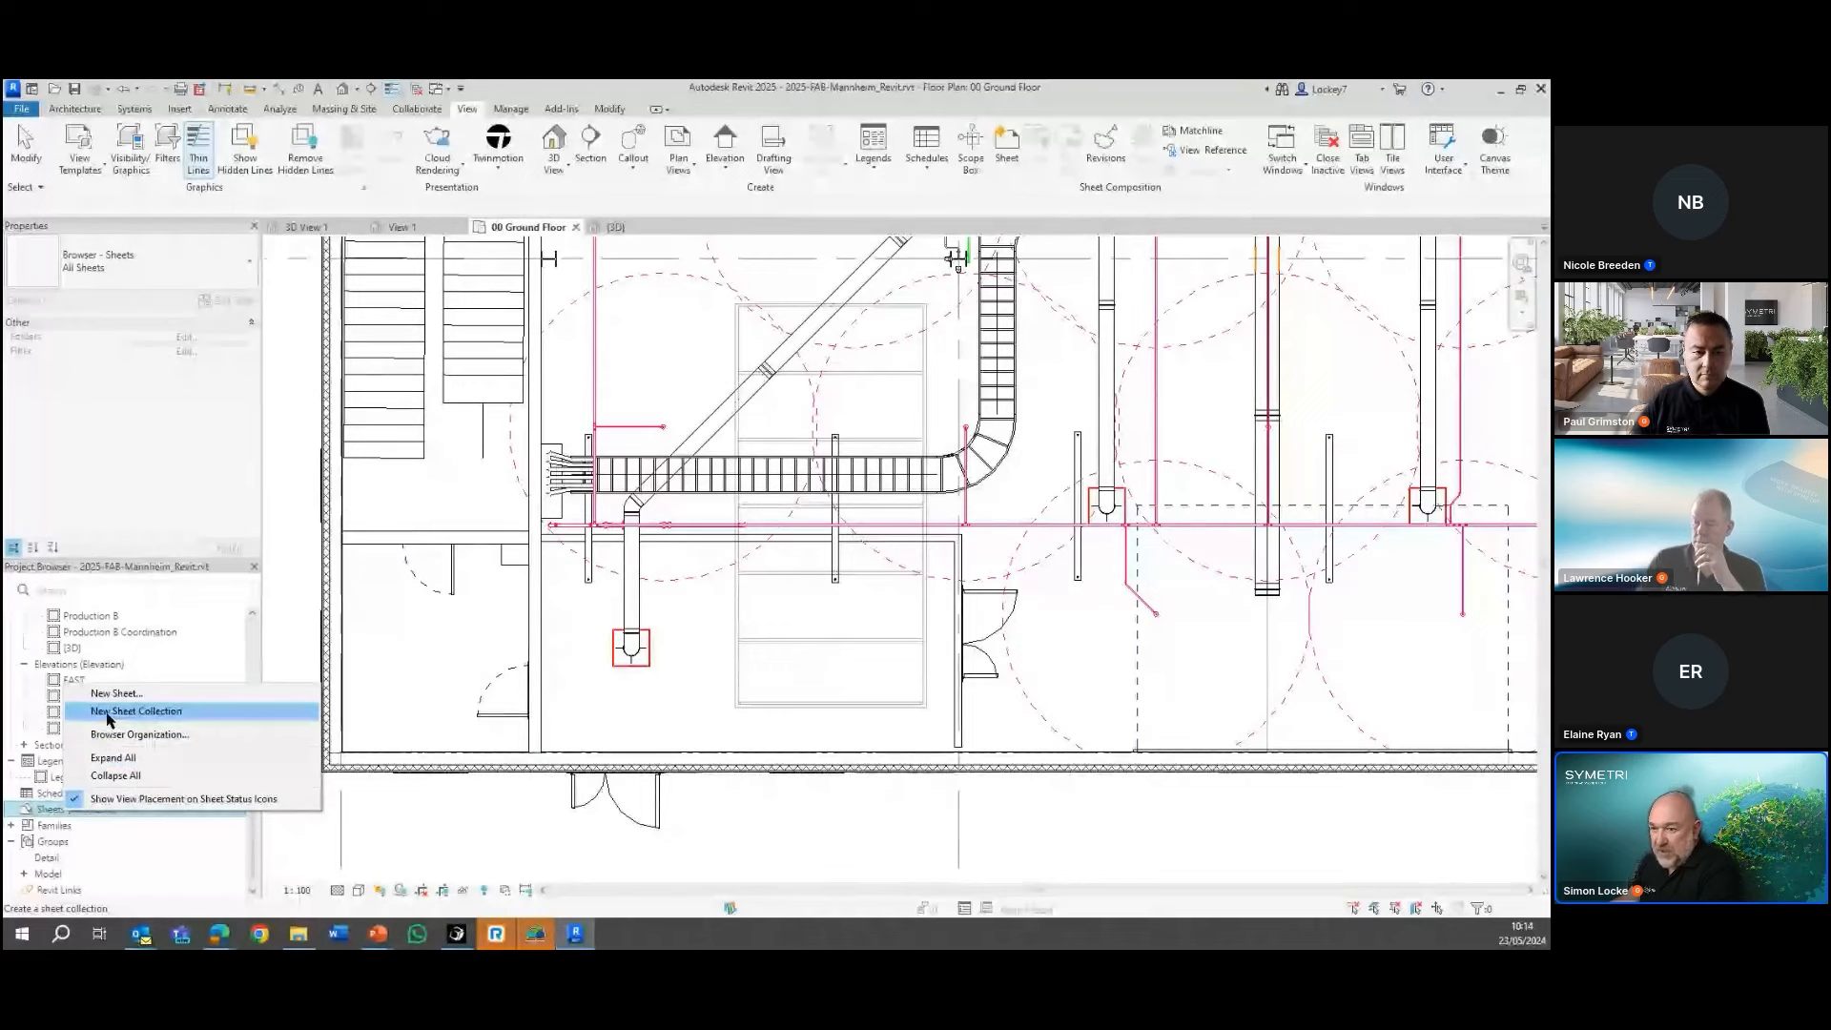
pyautogui.click(163, 712)
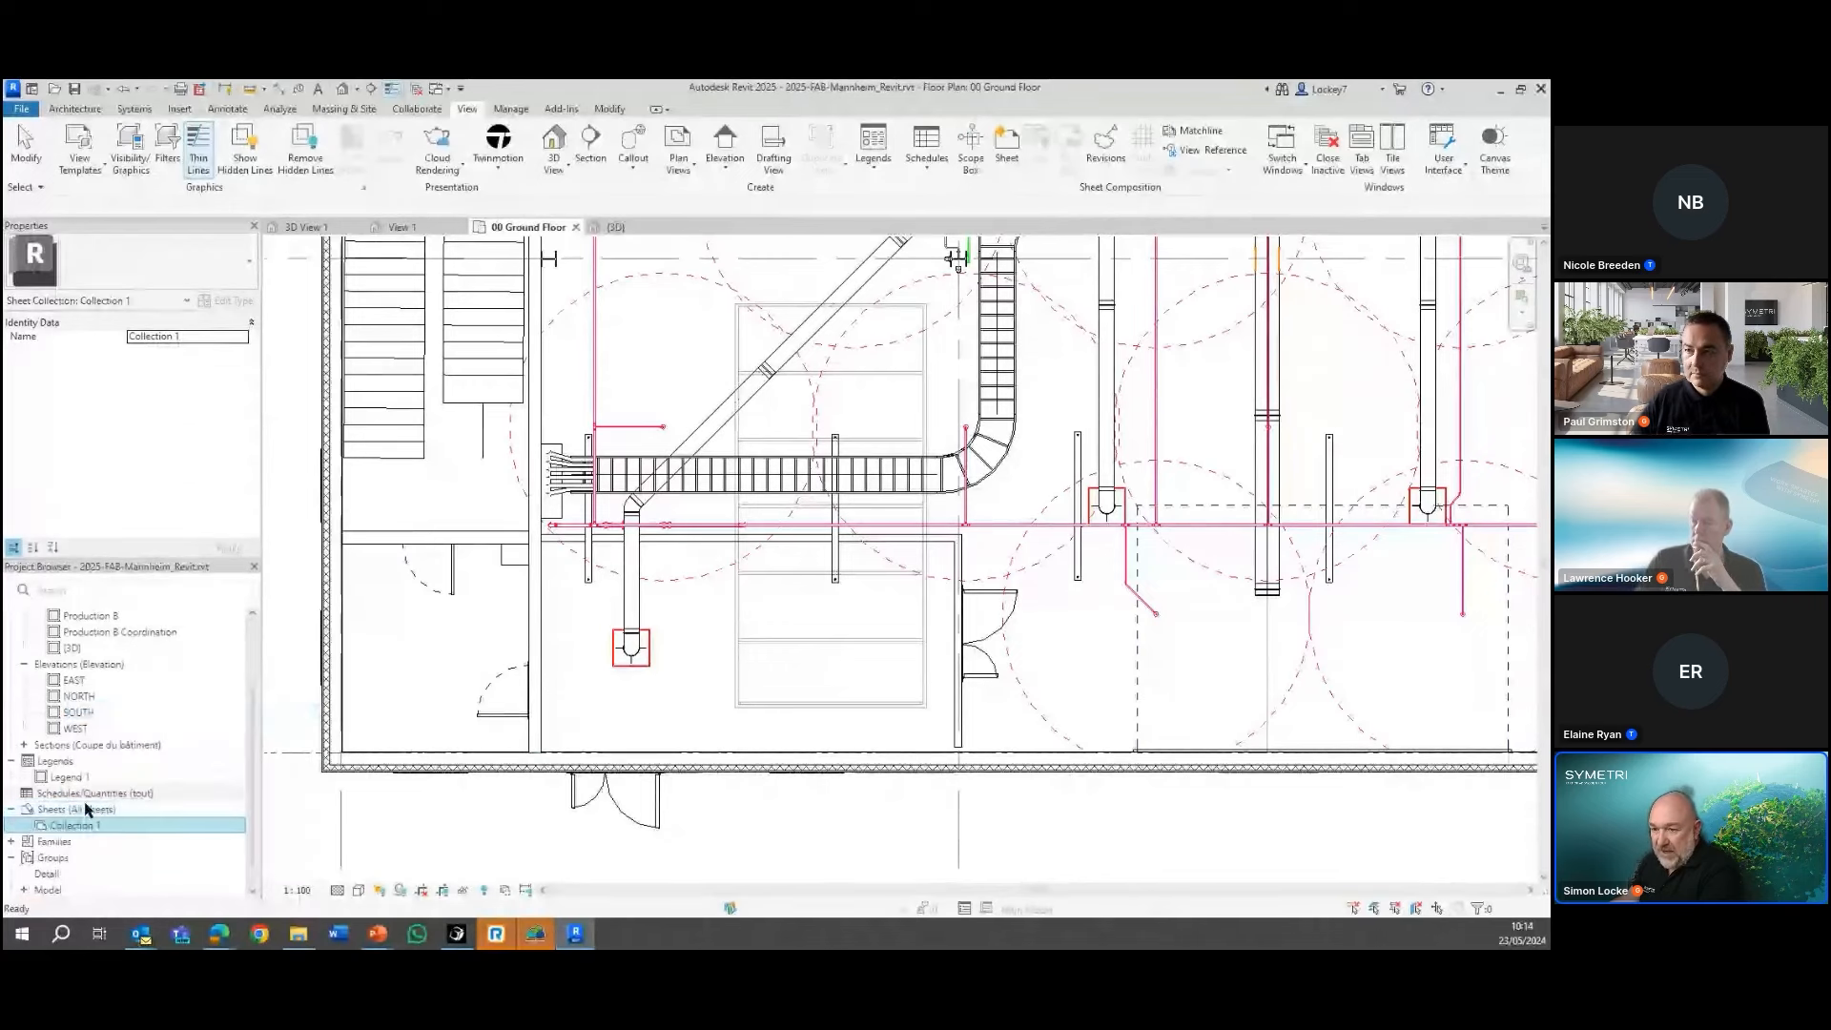
pyautogui.rightClick(82, 832)
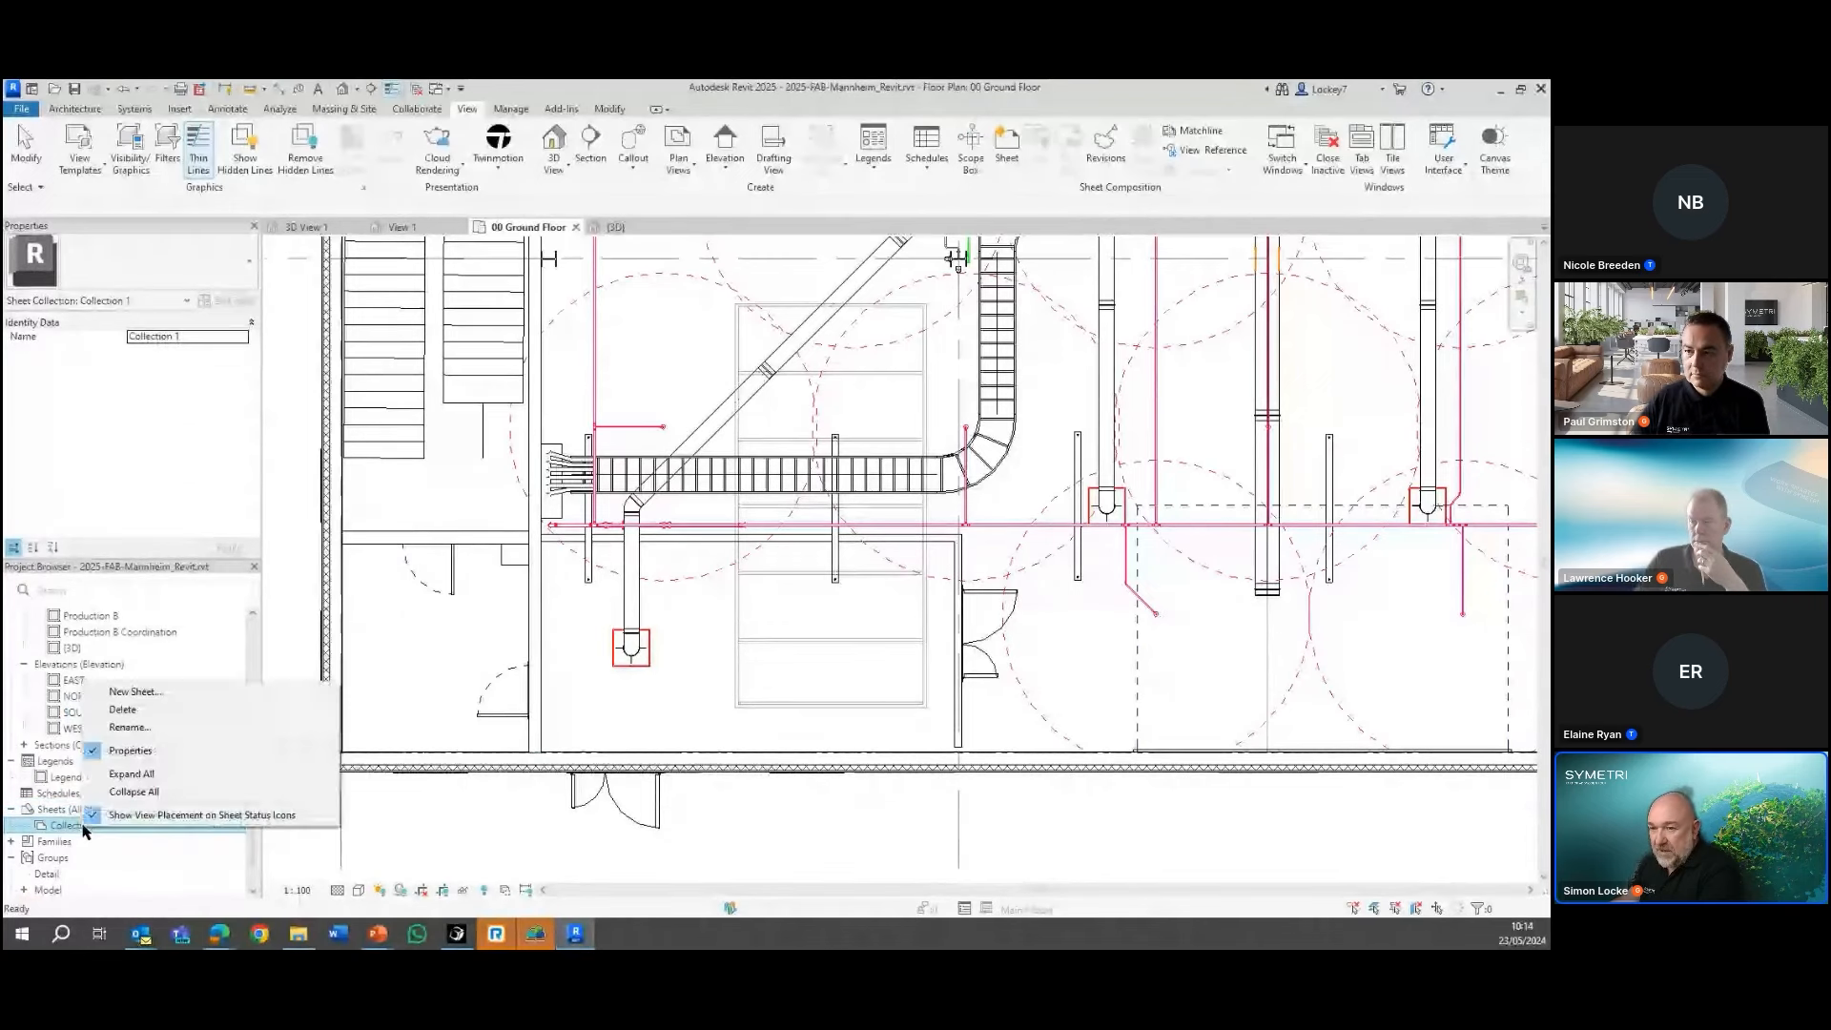
pyautogui.click(130, 727)
pyautogui.write('MECH')
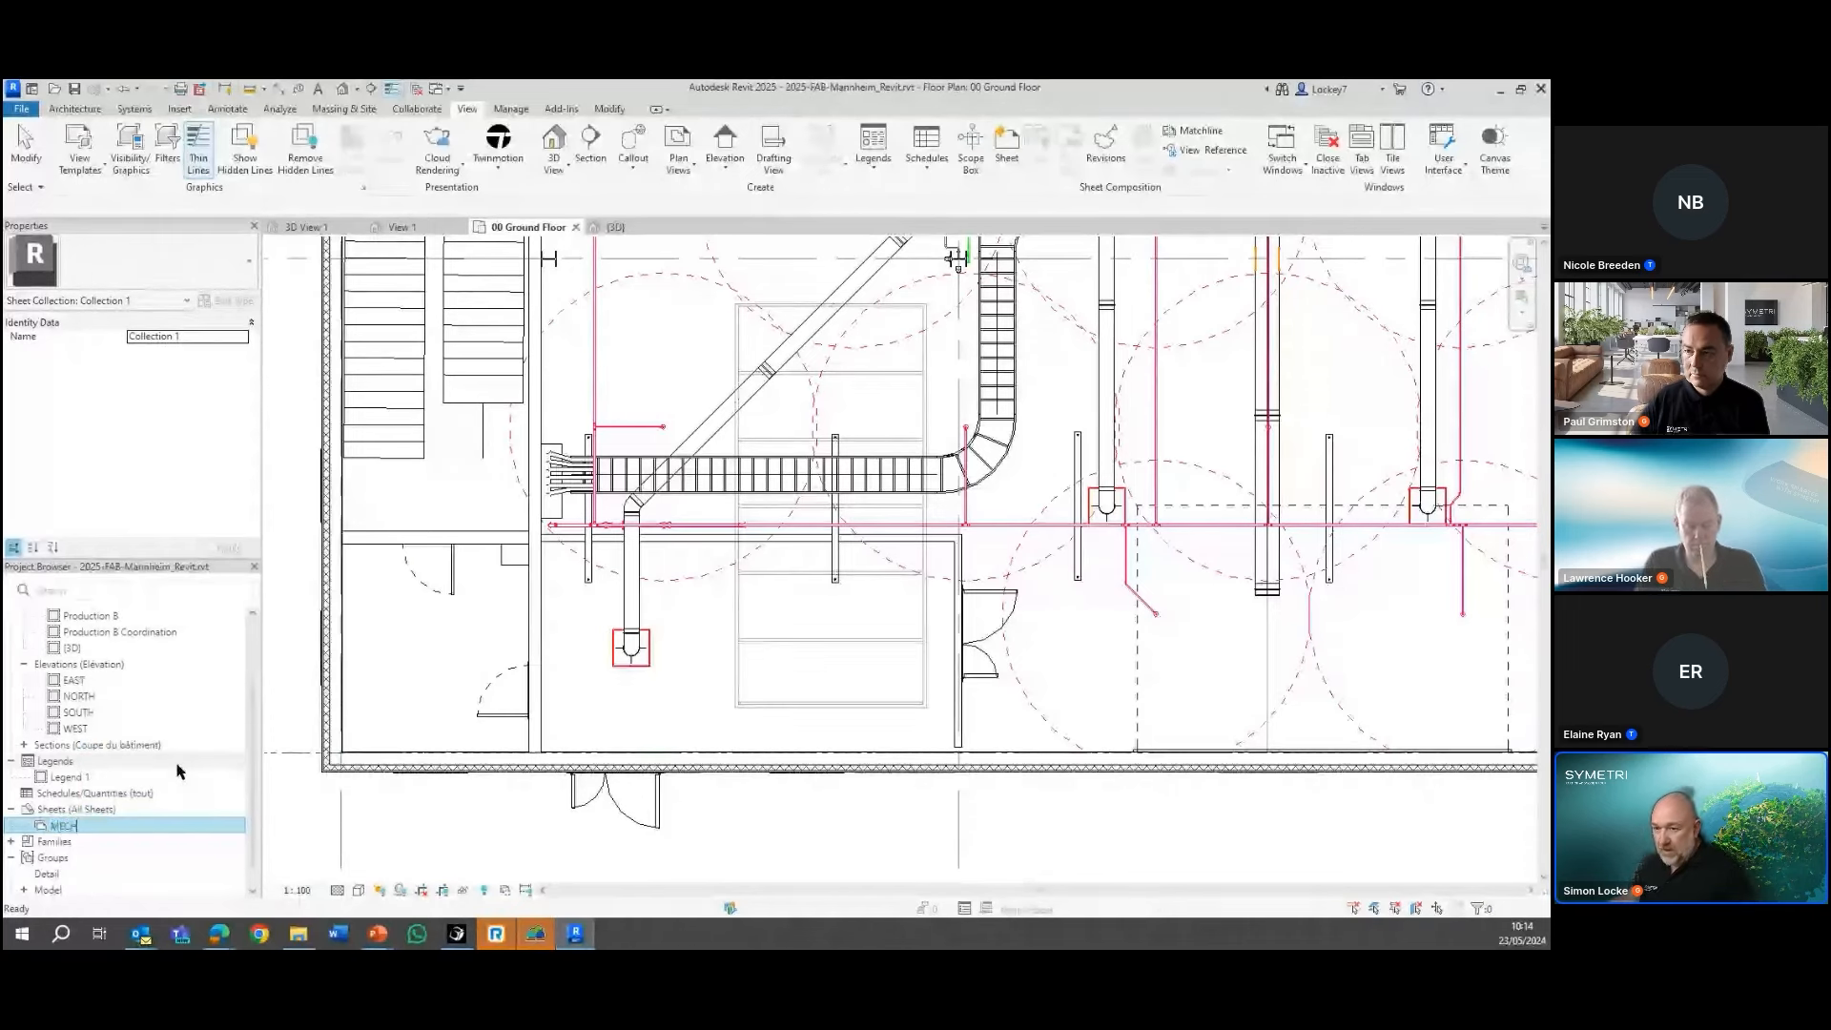
pyautogui.press('Return')
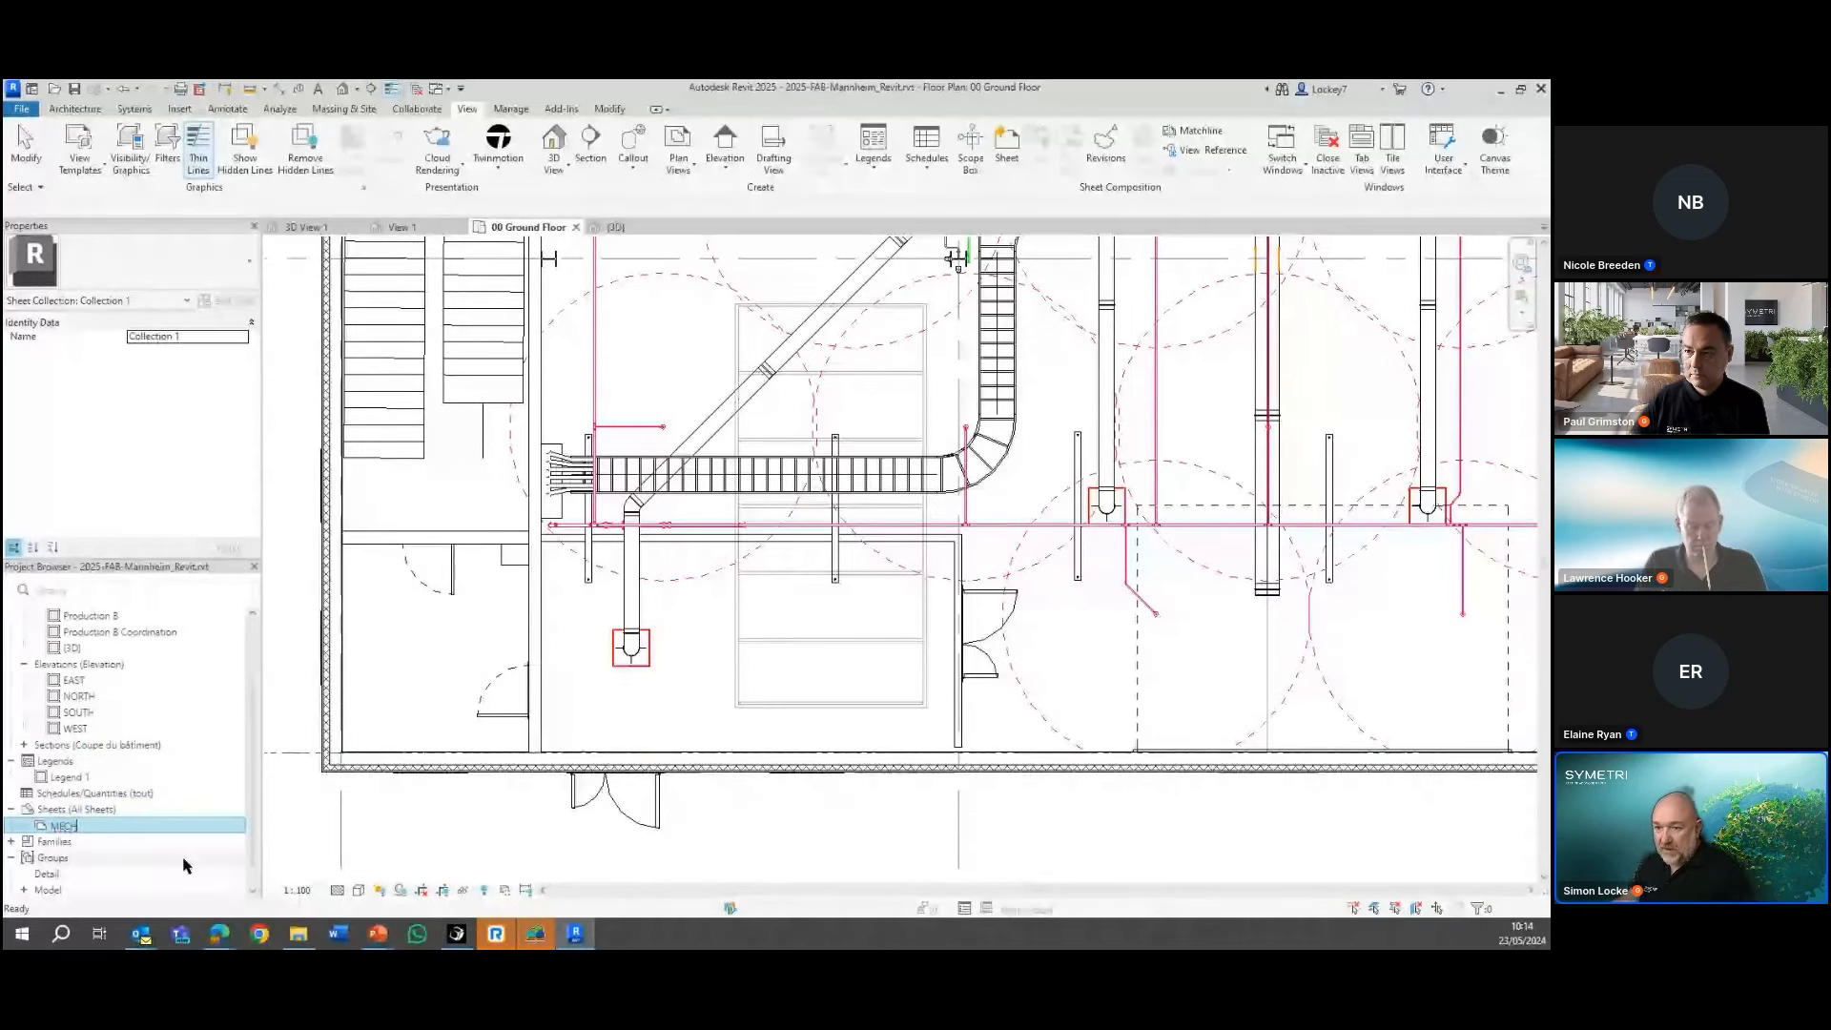
# Create a second sheet collection under All Sheets and name it ELEC
pyautogui.rightClick(51, 816)
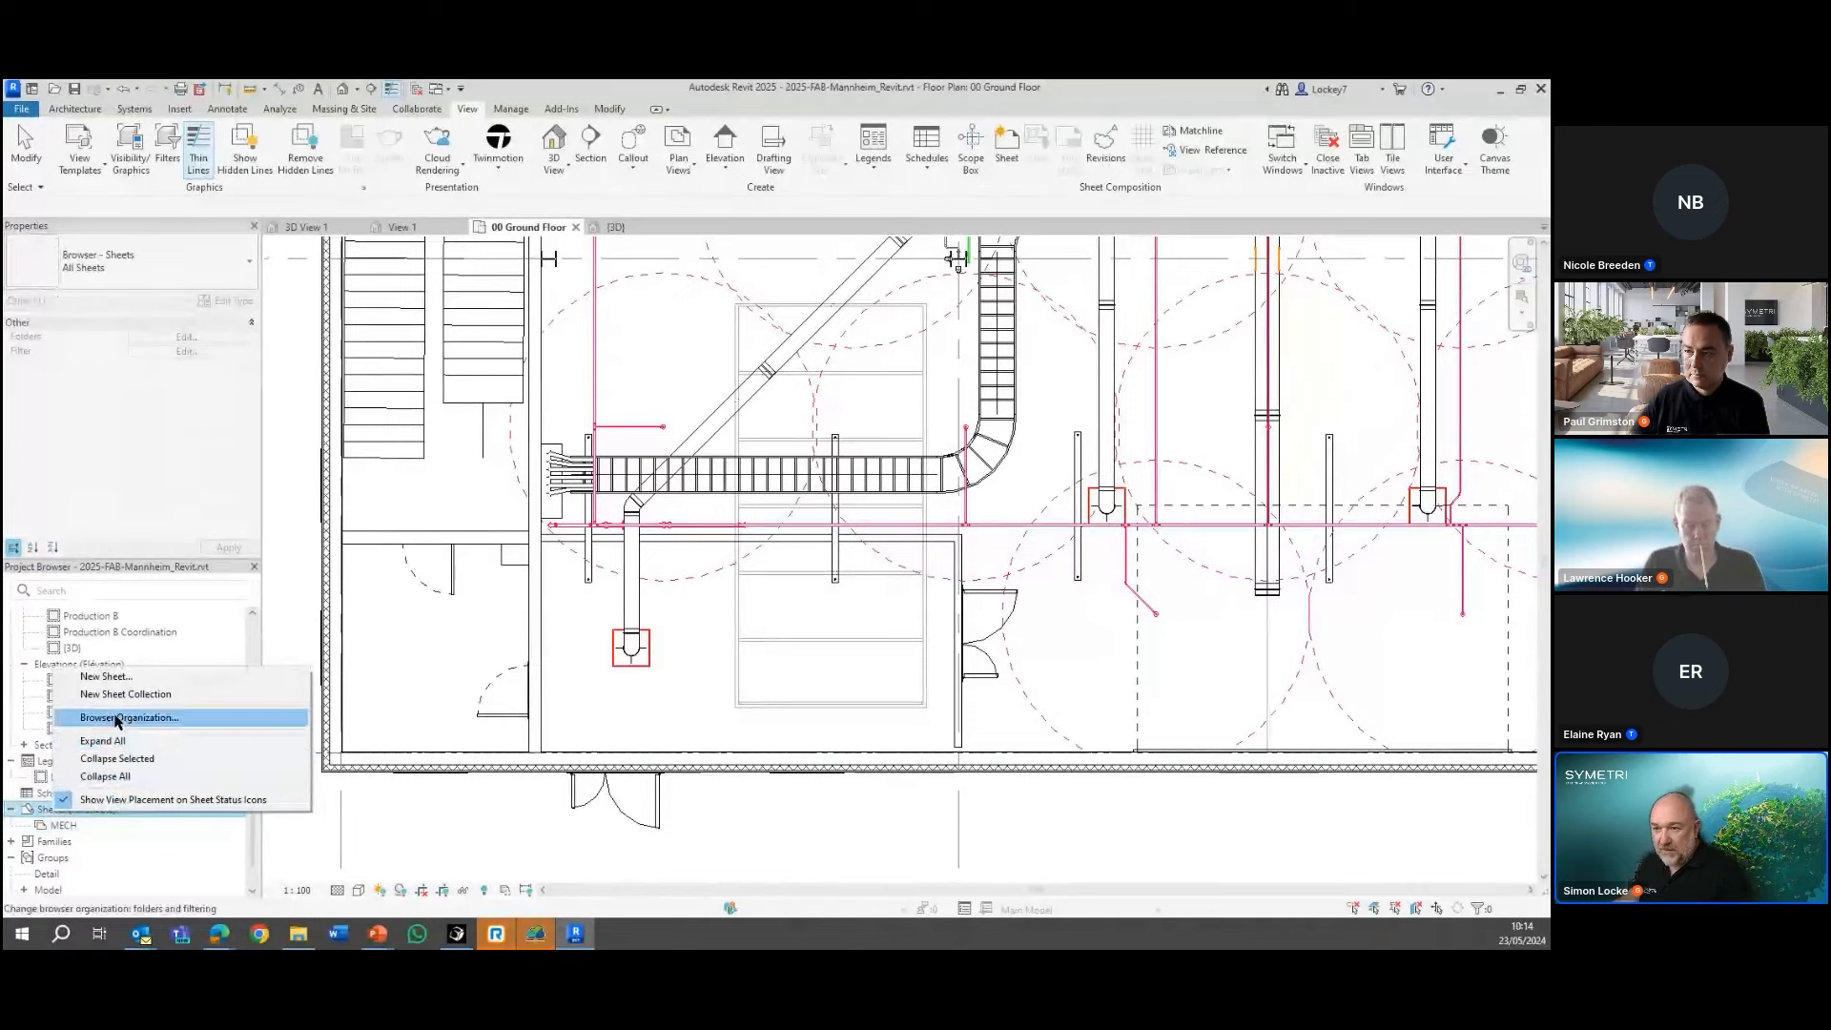
pyautogui.click(114, 727)
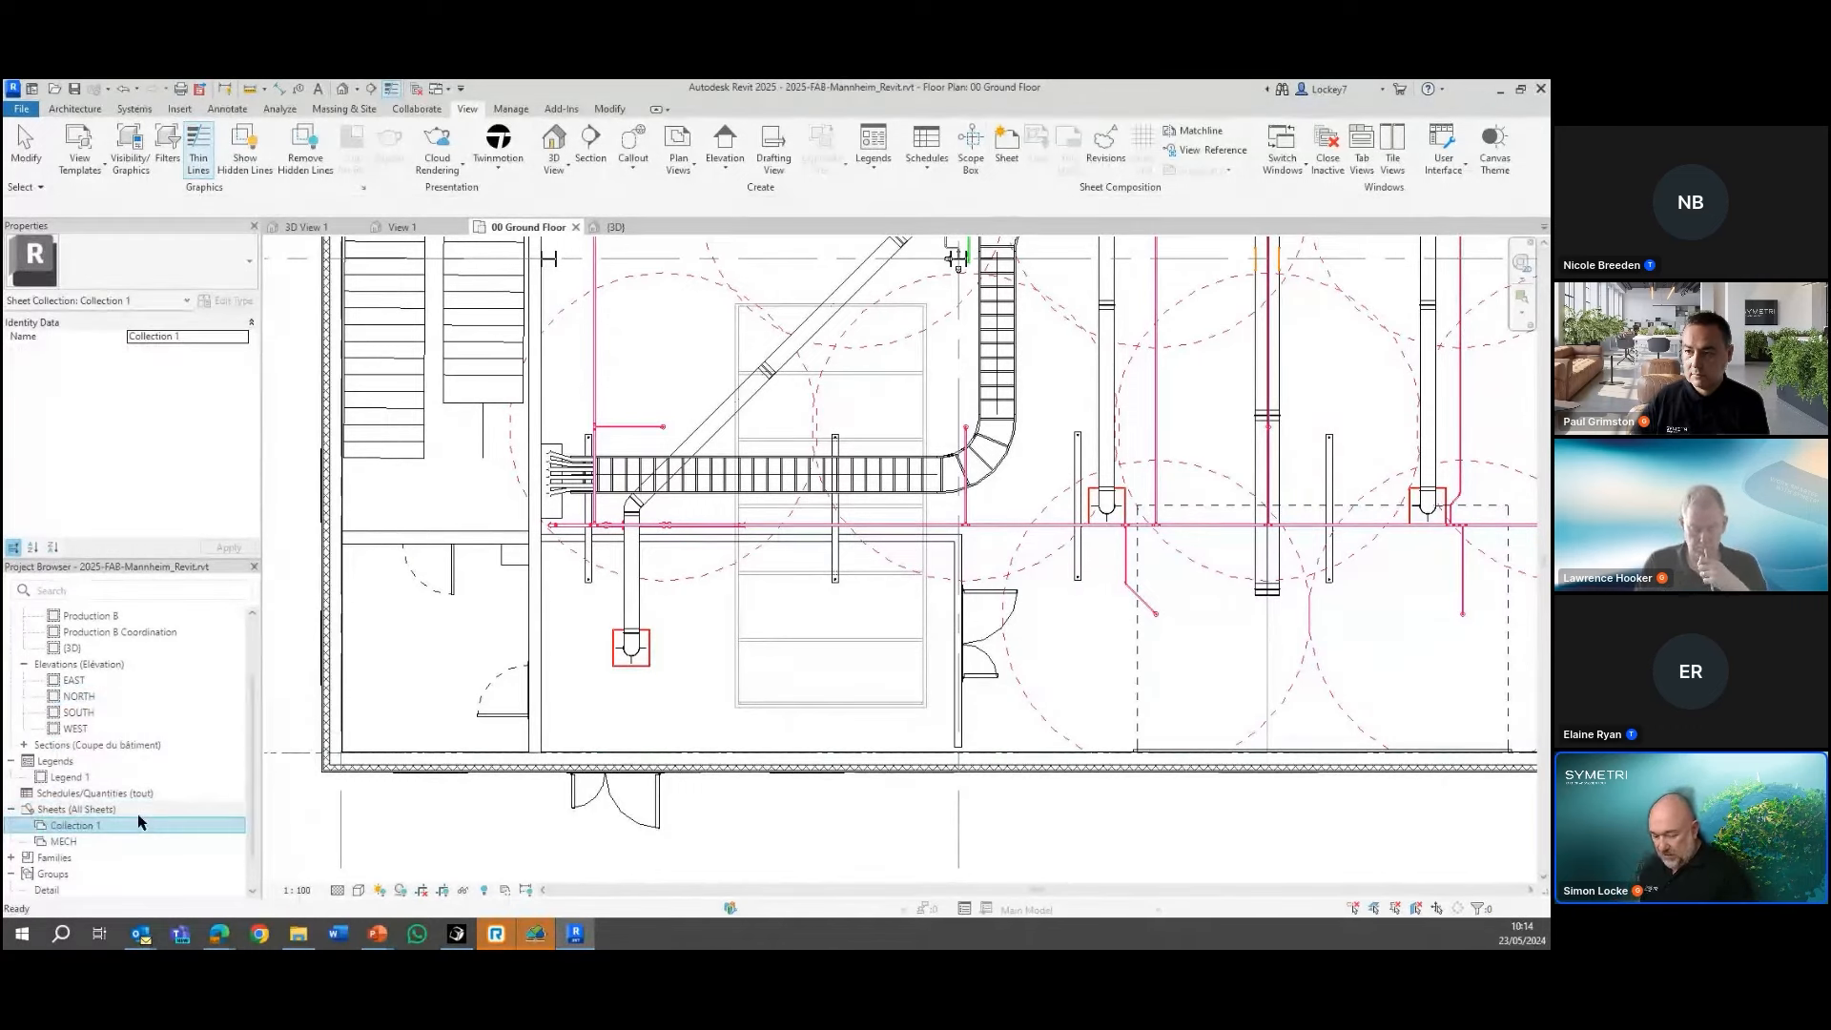
pyautogui.rightClick(78, 824)
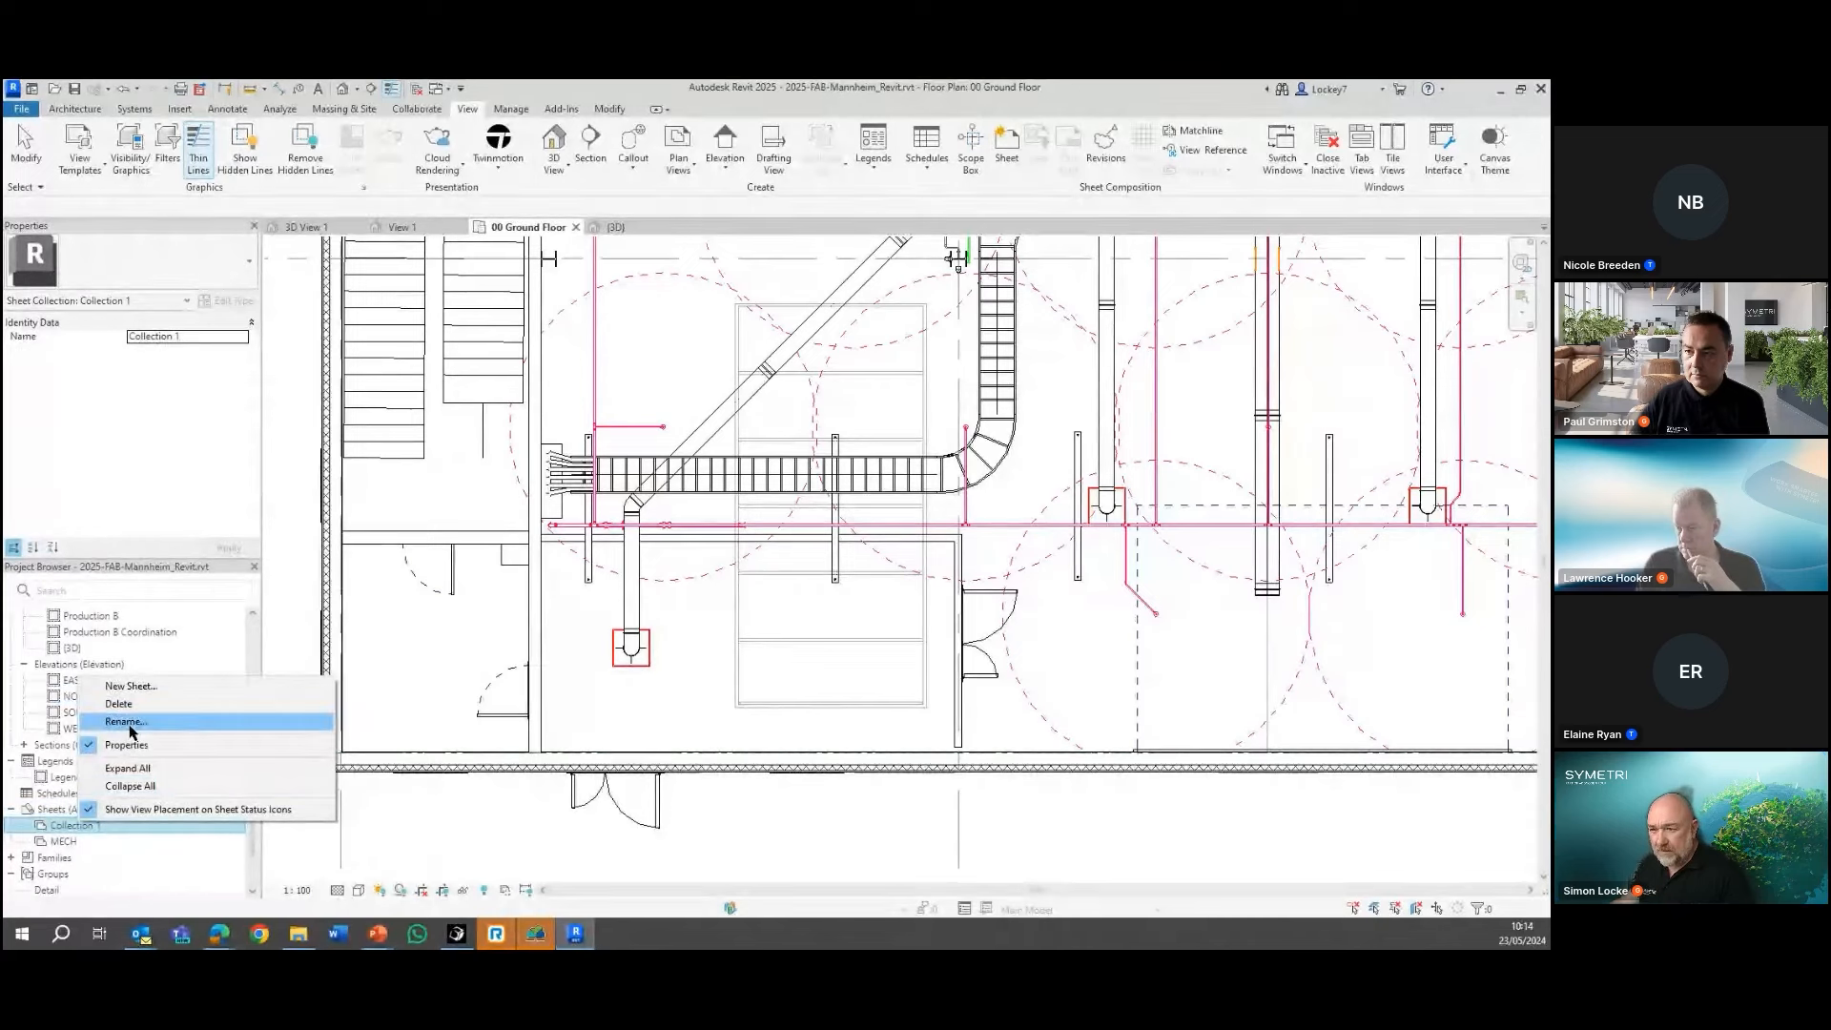
pyautogui.click(134, 722)
pyautogui.write('ELEC')
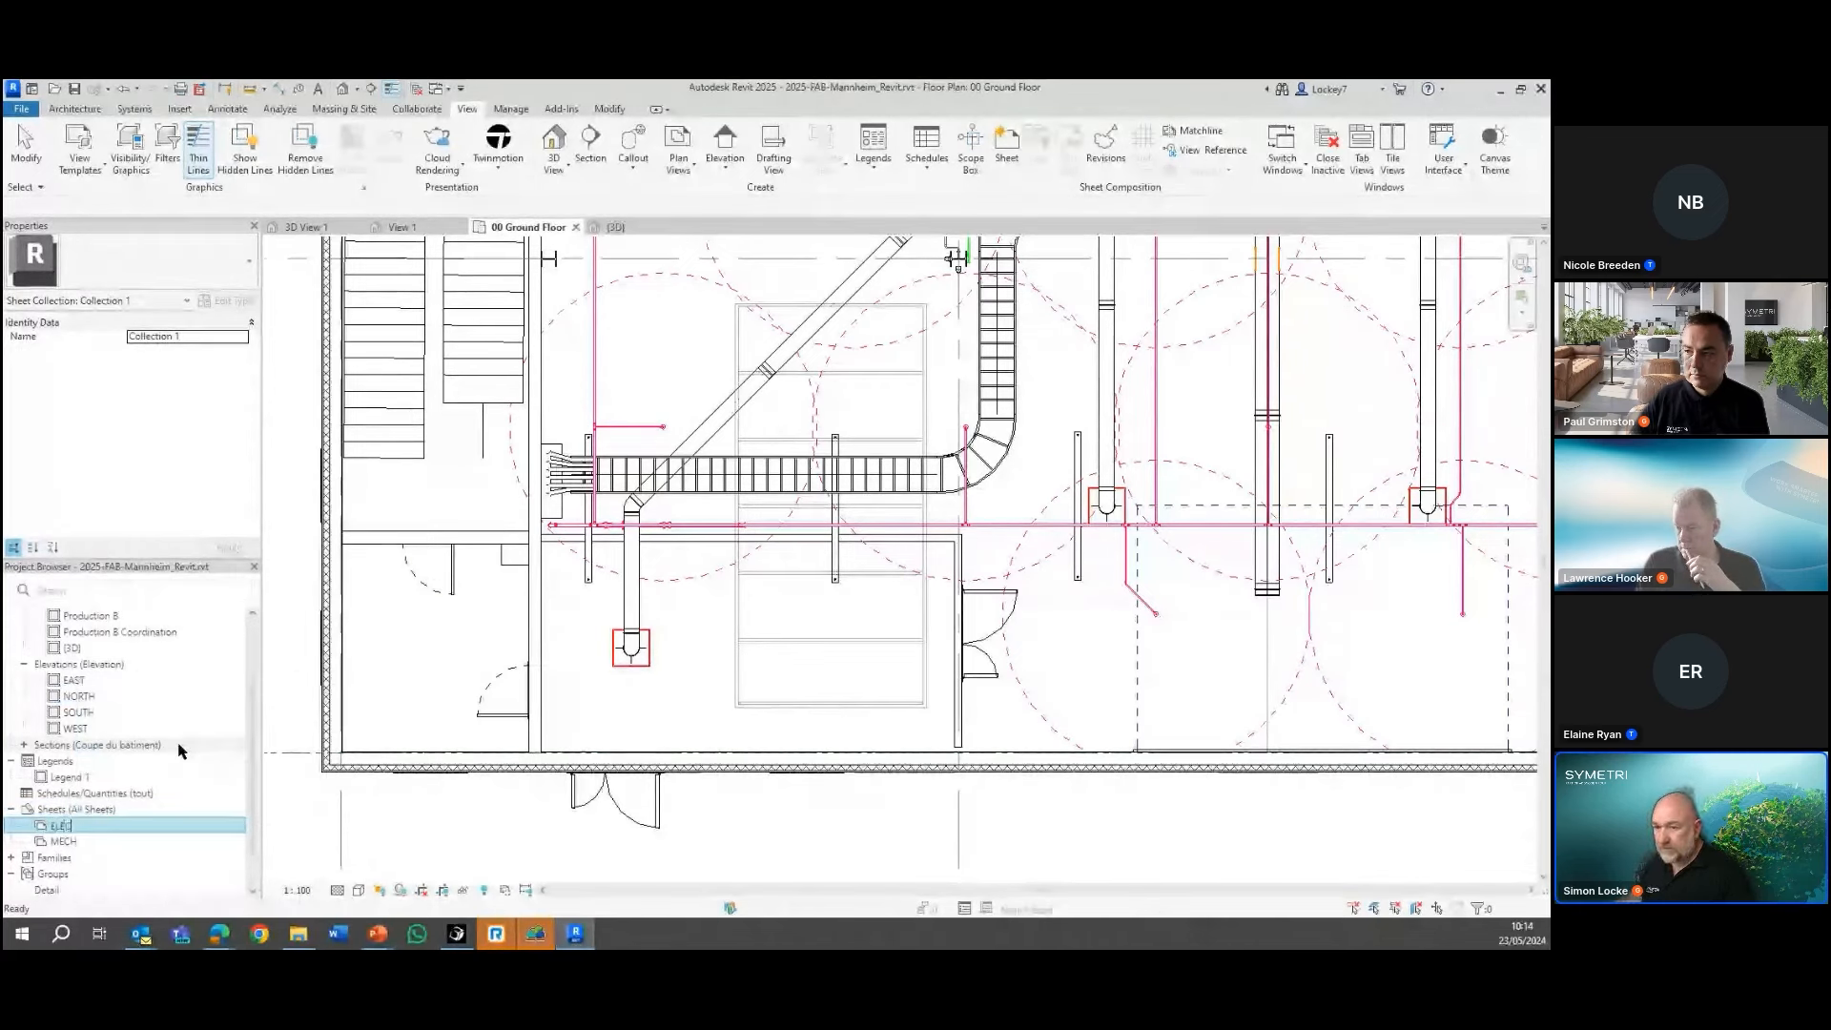
# Add a new sheet with the A0-Naviate-Titleblock : Standard title block to the ELEC collection and expand the collection
pyautogui.click(62, 828)
pyautogui.rightClick(61, 828)
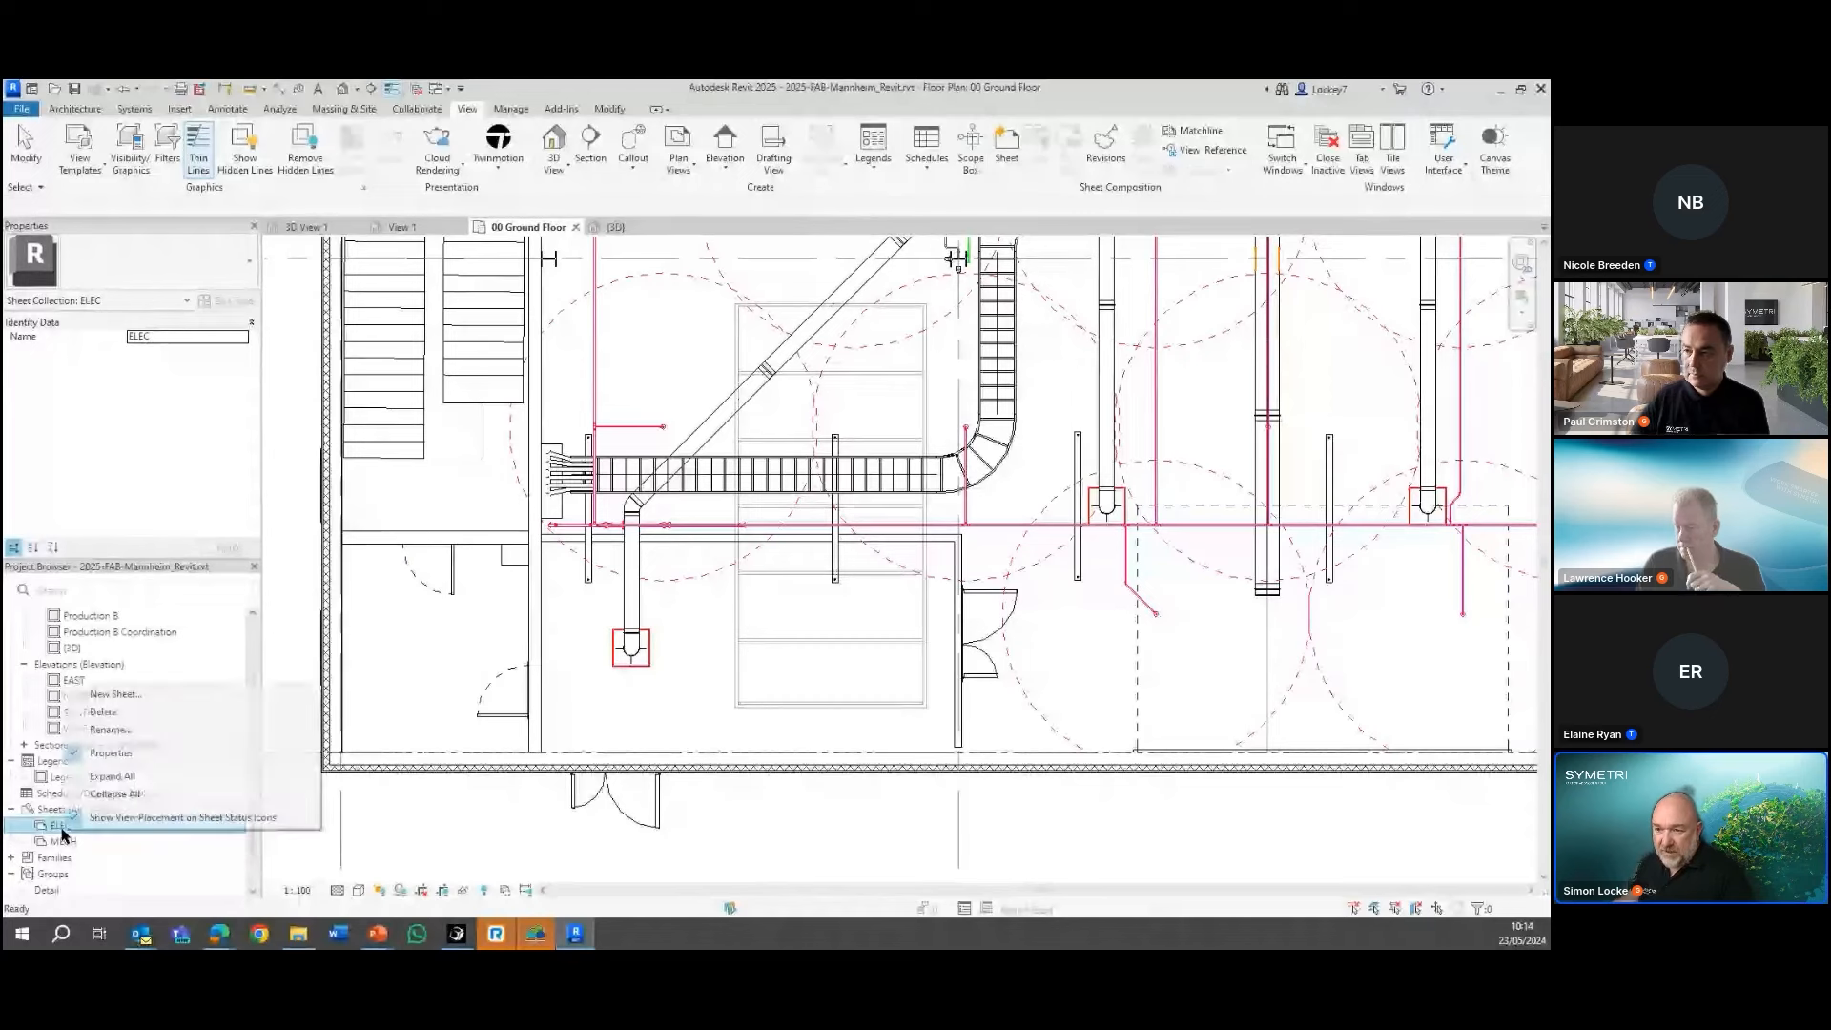
pyautogui.click(116, 695)
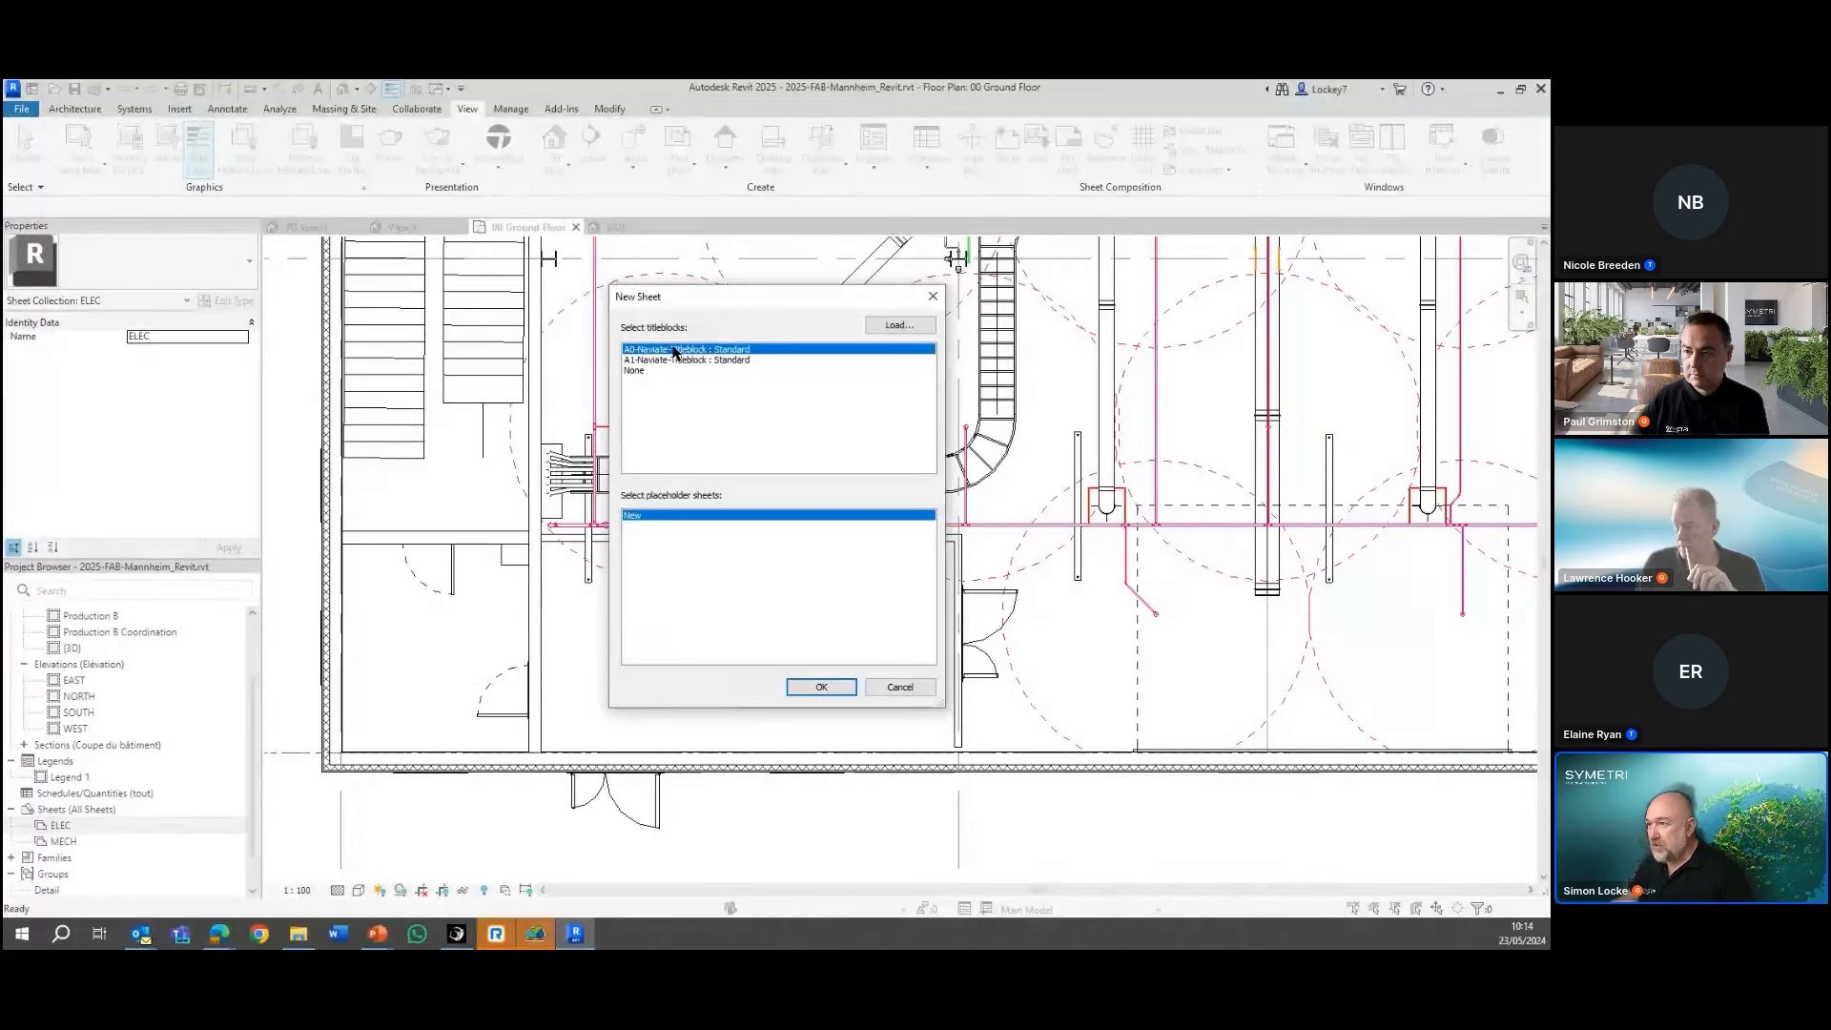
pyautogui.click(812, 688)
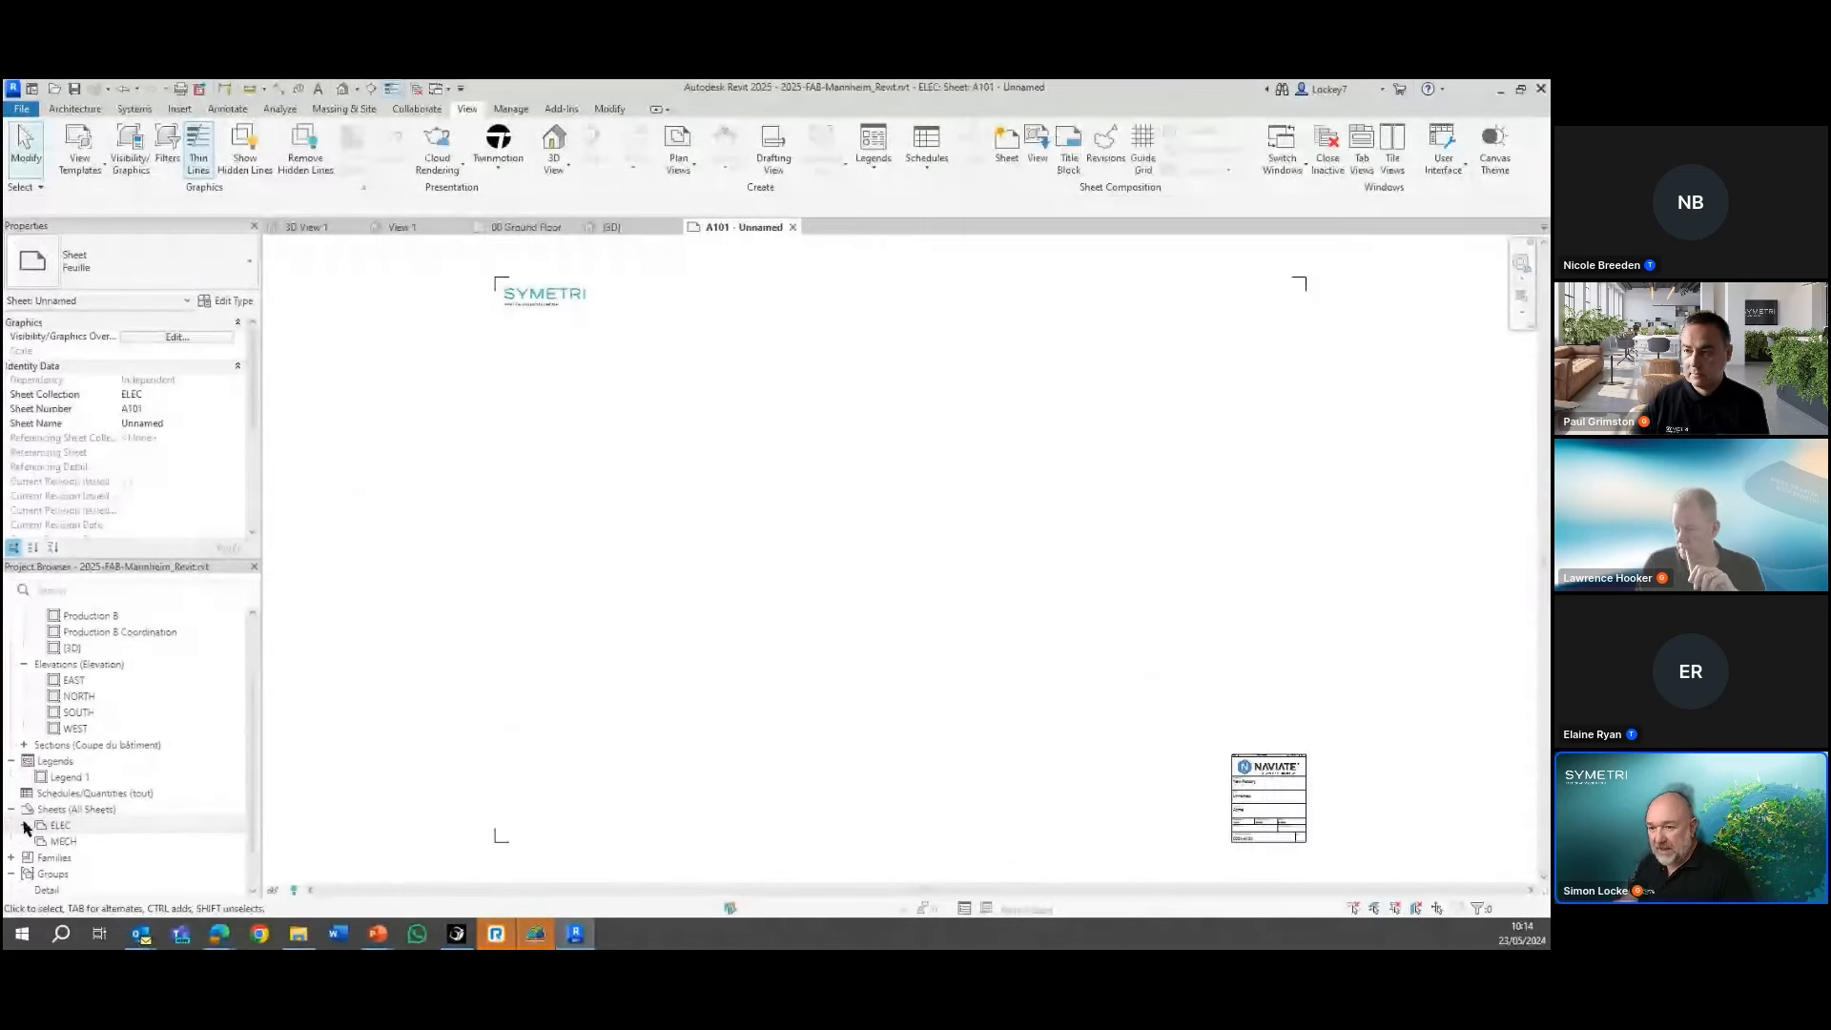
pyautogui.click(24, 826)
# Add a new sheet with the A0-Naviate-Titleblock : Standard title block to the MECH collection and expand the collection
pyautogui.click(59, 858)
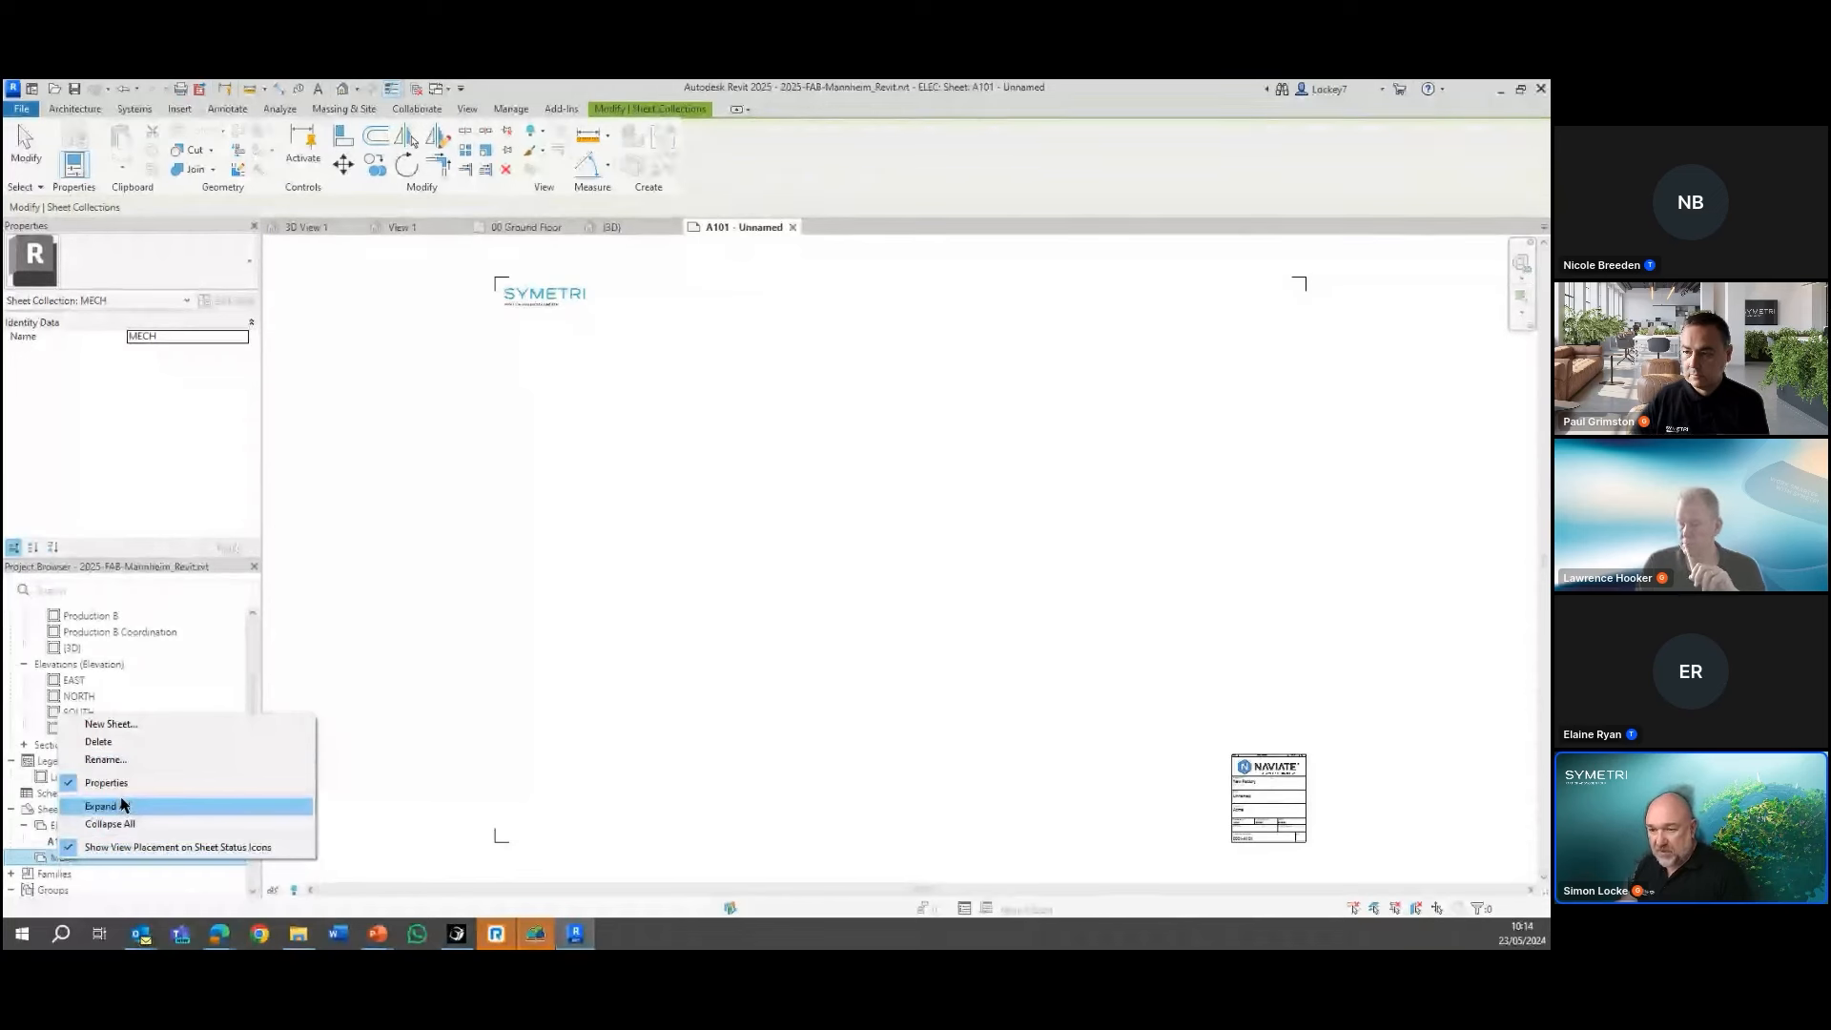
pyautogui.click(113, 728)
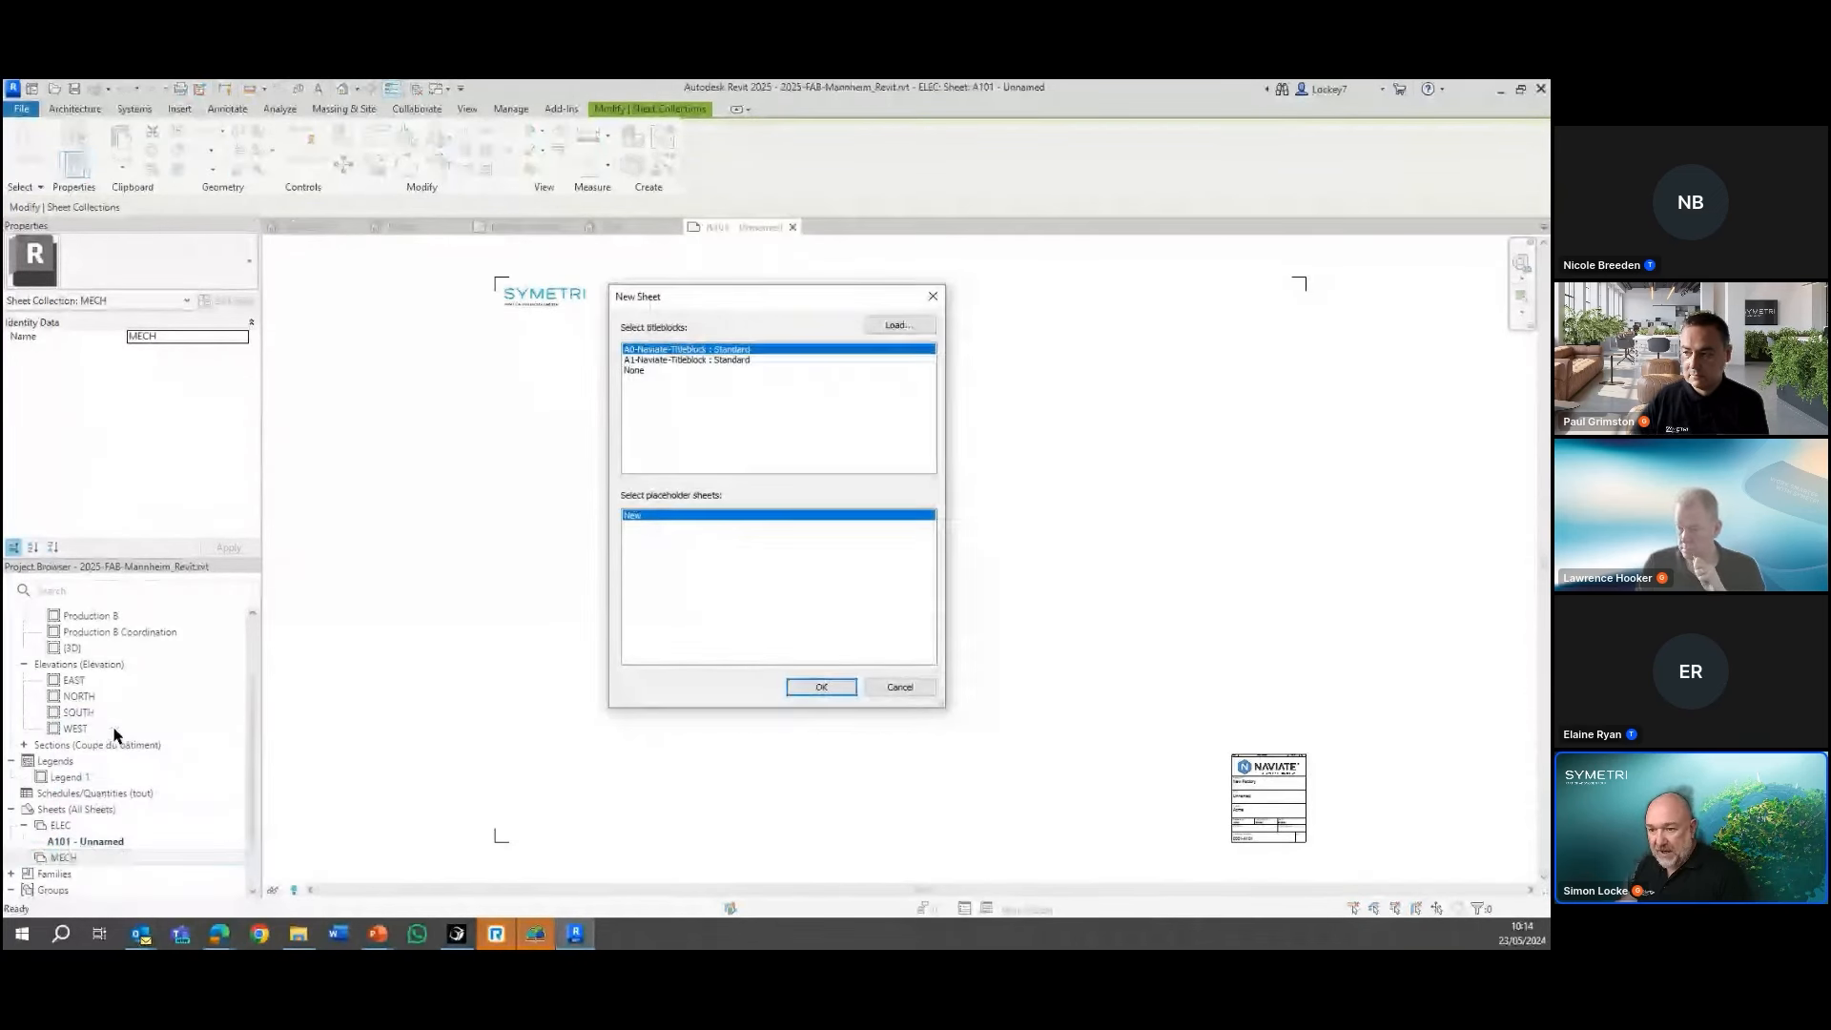
pyautogui.click(820, 687)
pyautogui.click(27, 859)
pyautogui.click(25, 857)
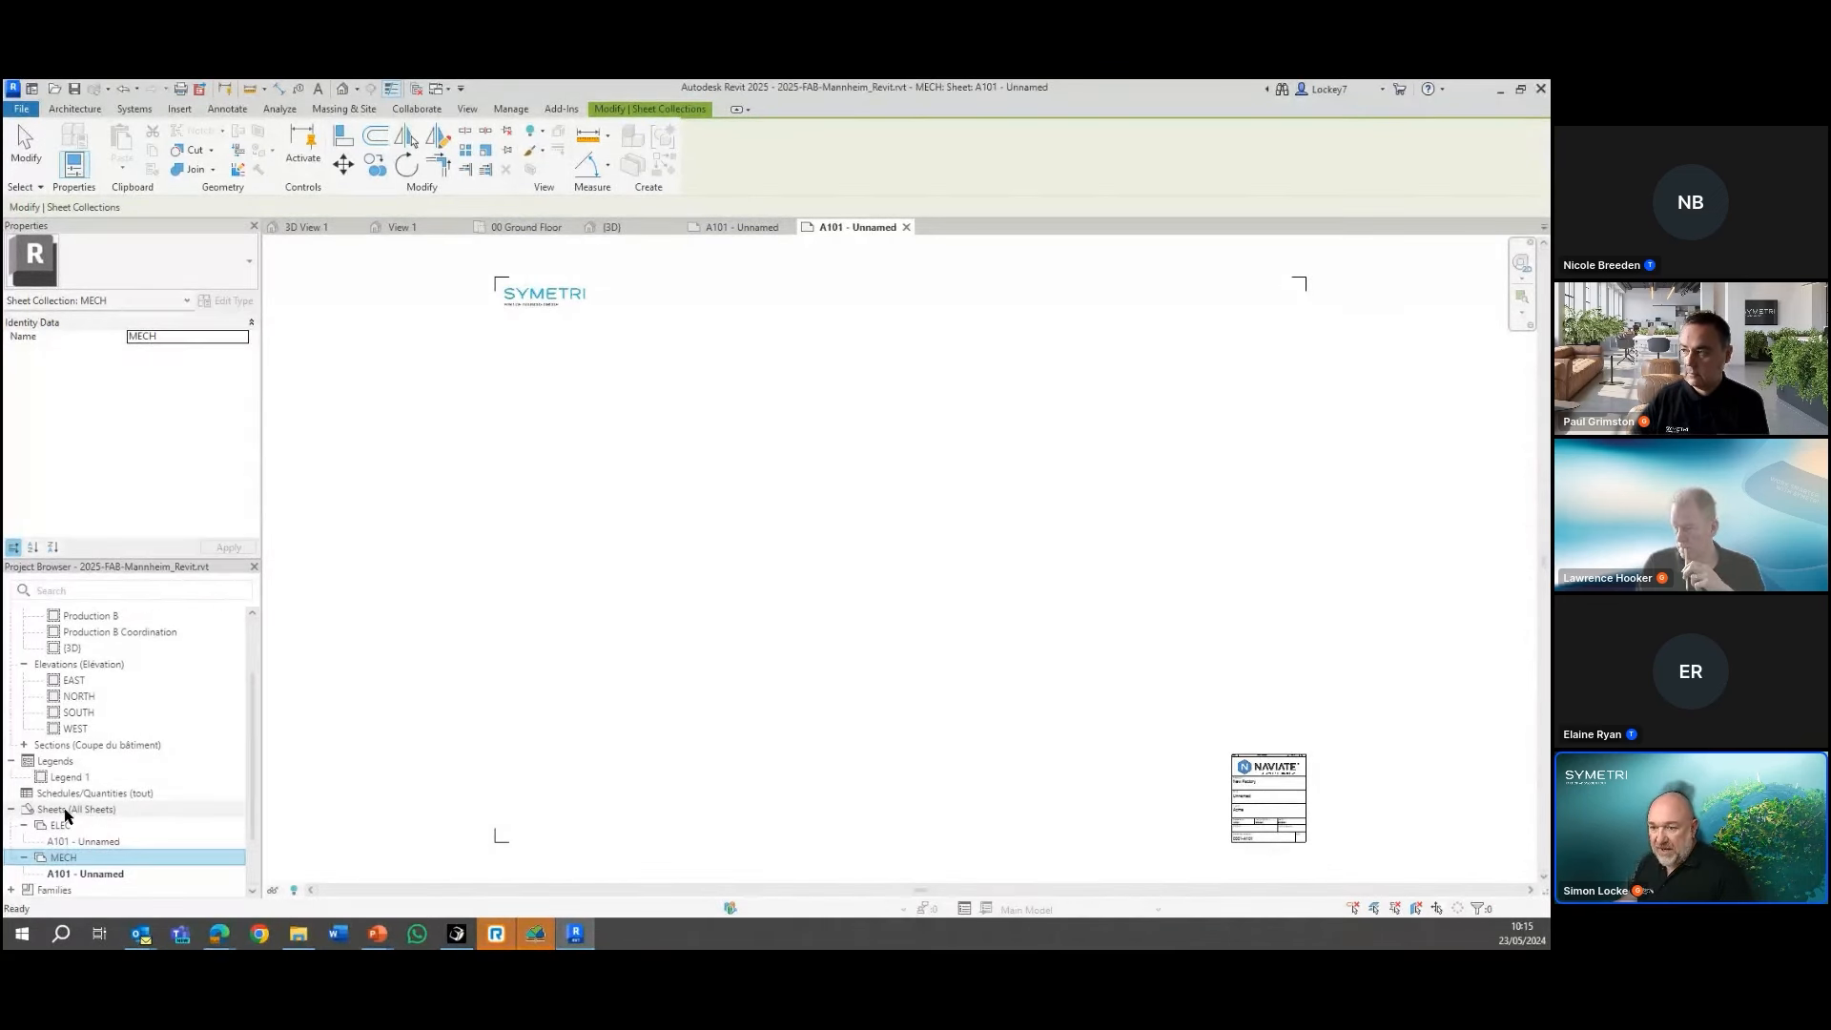
pyautogui.click(508, 622)
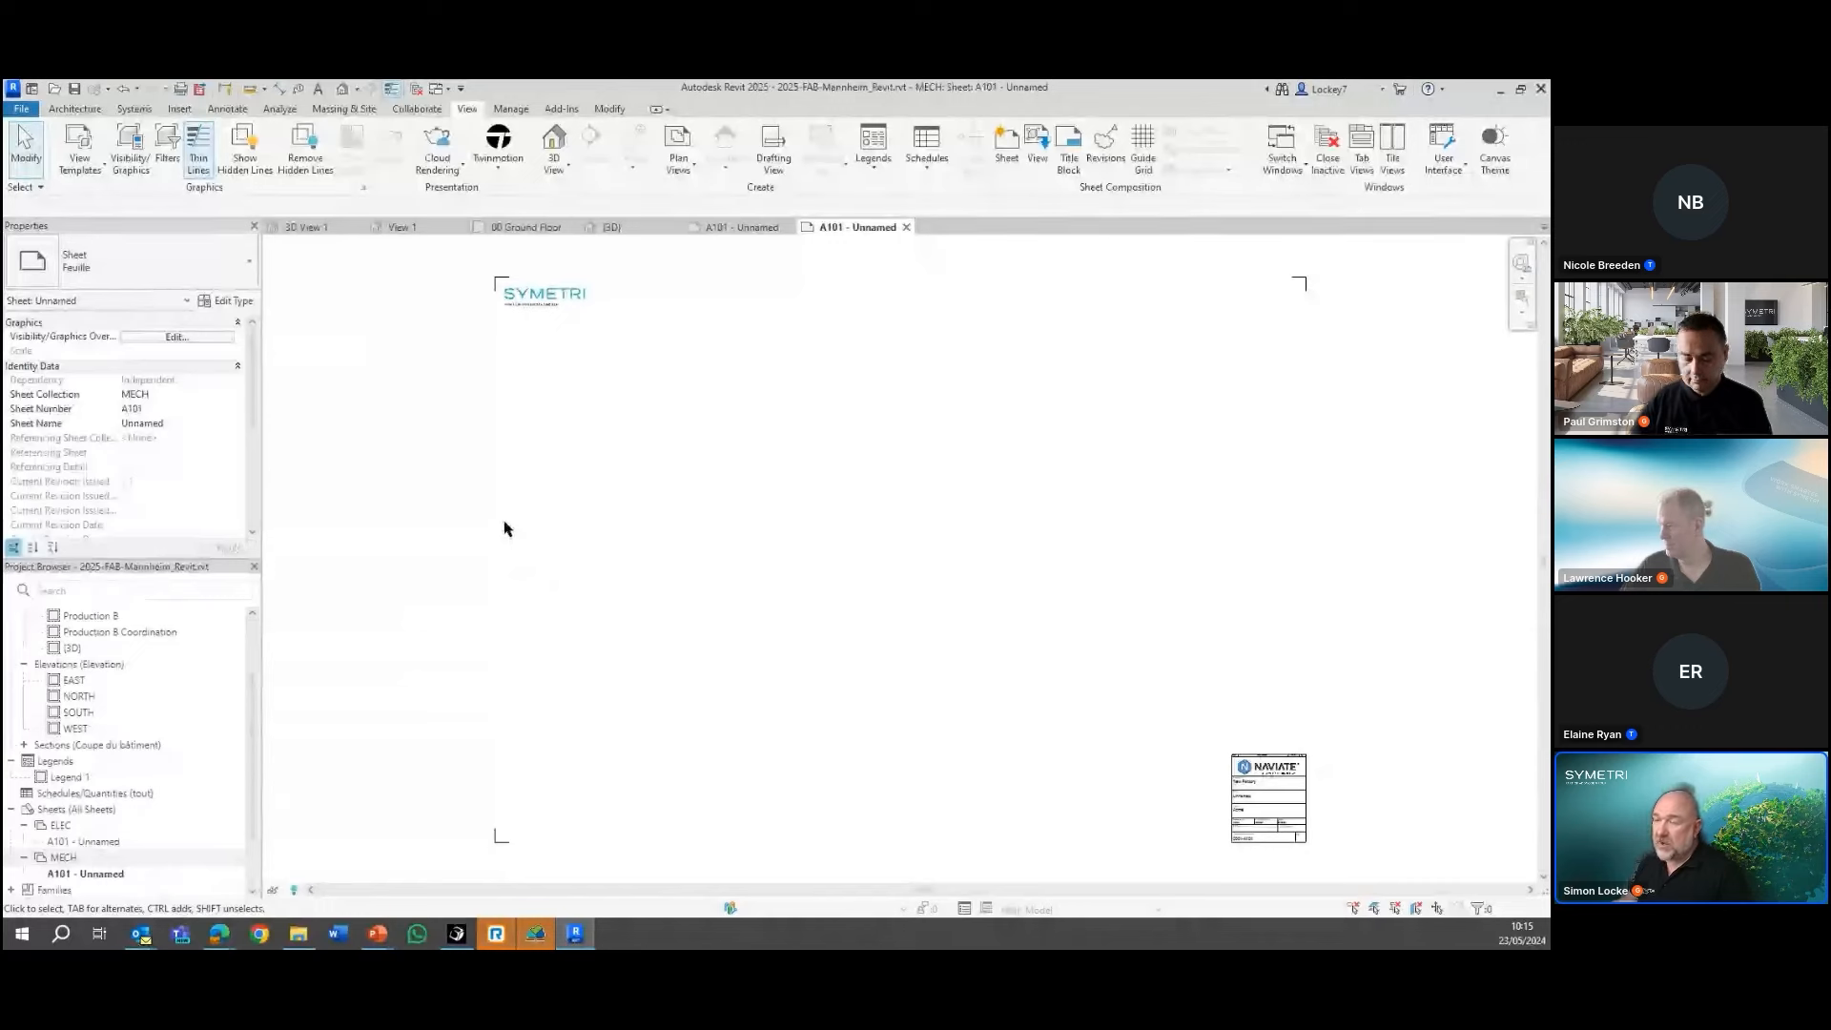
# Open the PDF export's view and sheet selection for Set 1 and examine the available display filter categories
pyautogui.click(202, 89)
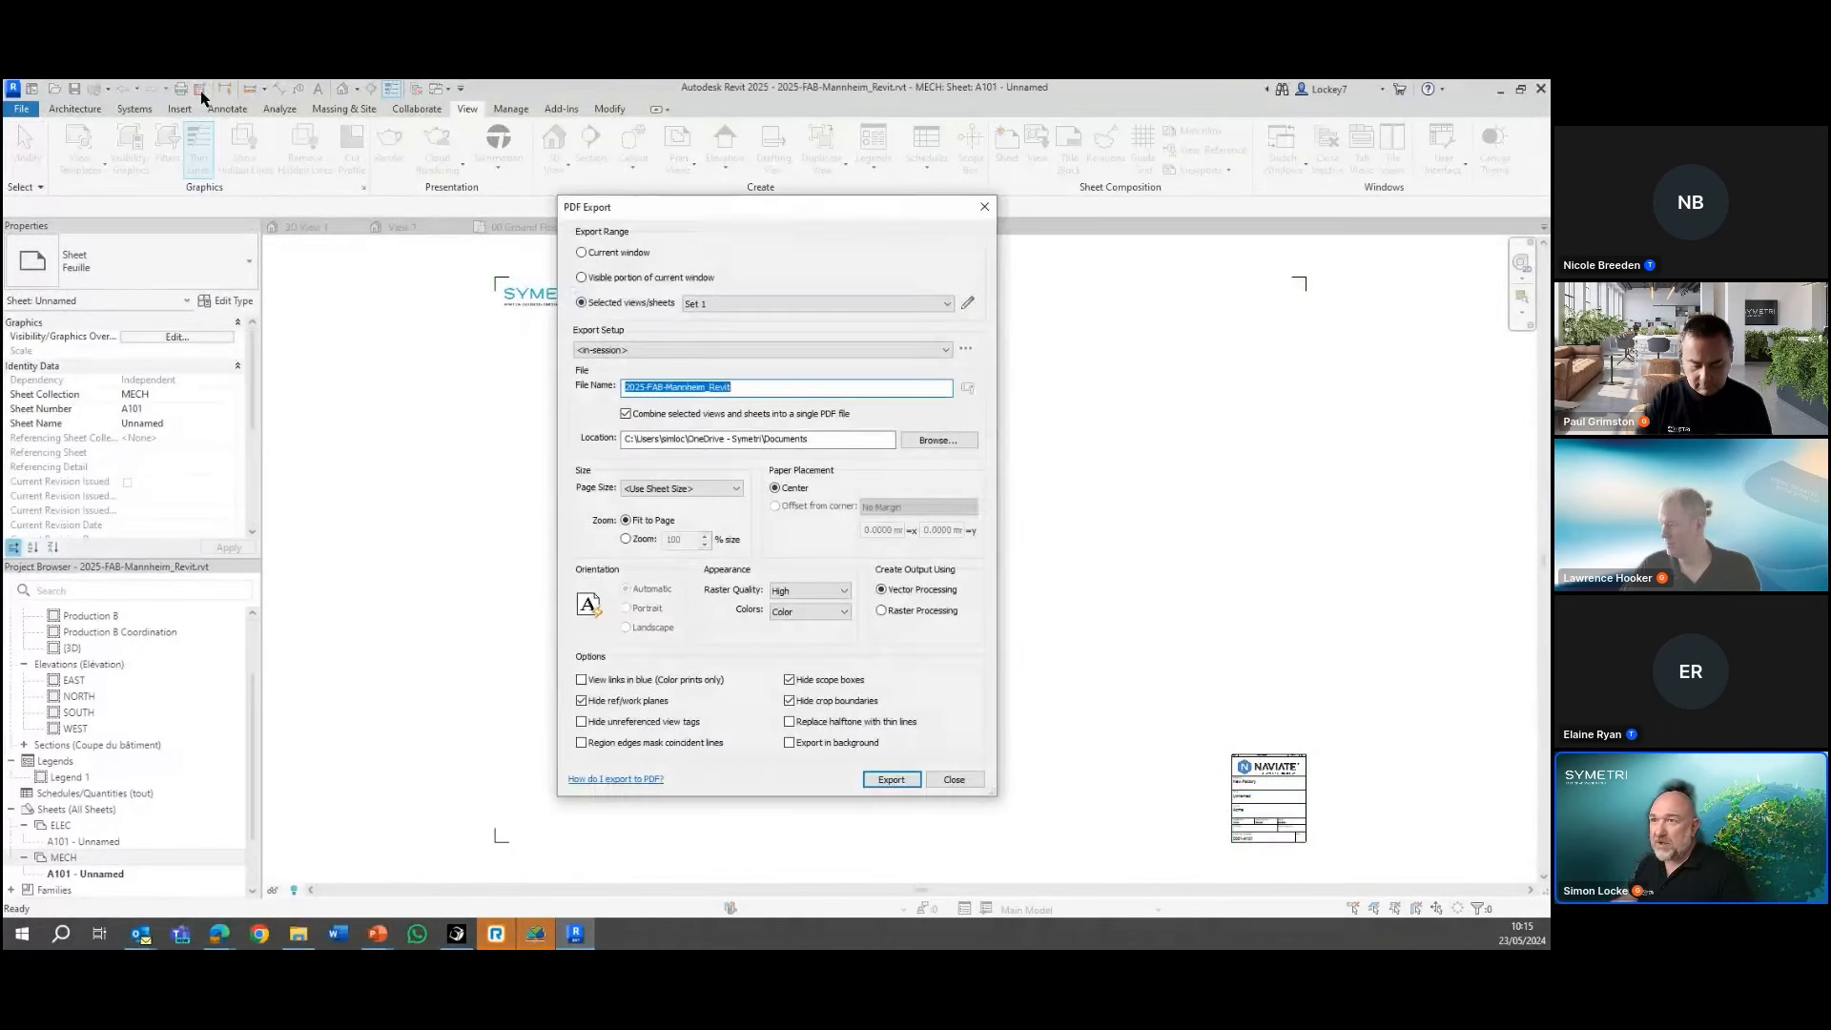
pyautogui.click(790, 744)
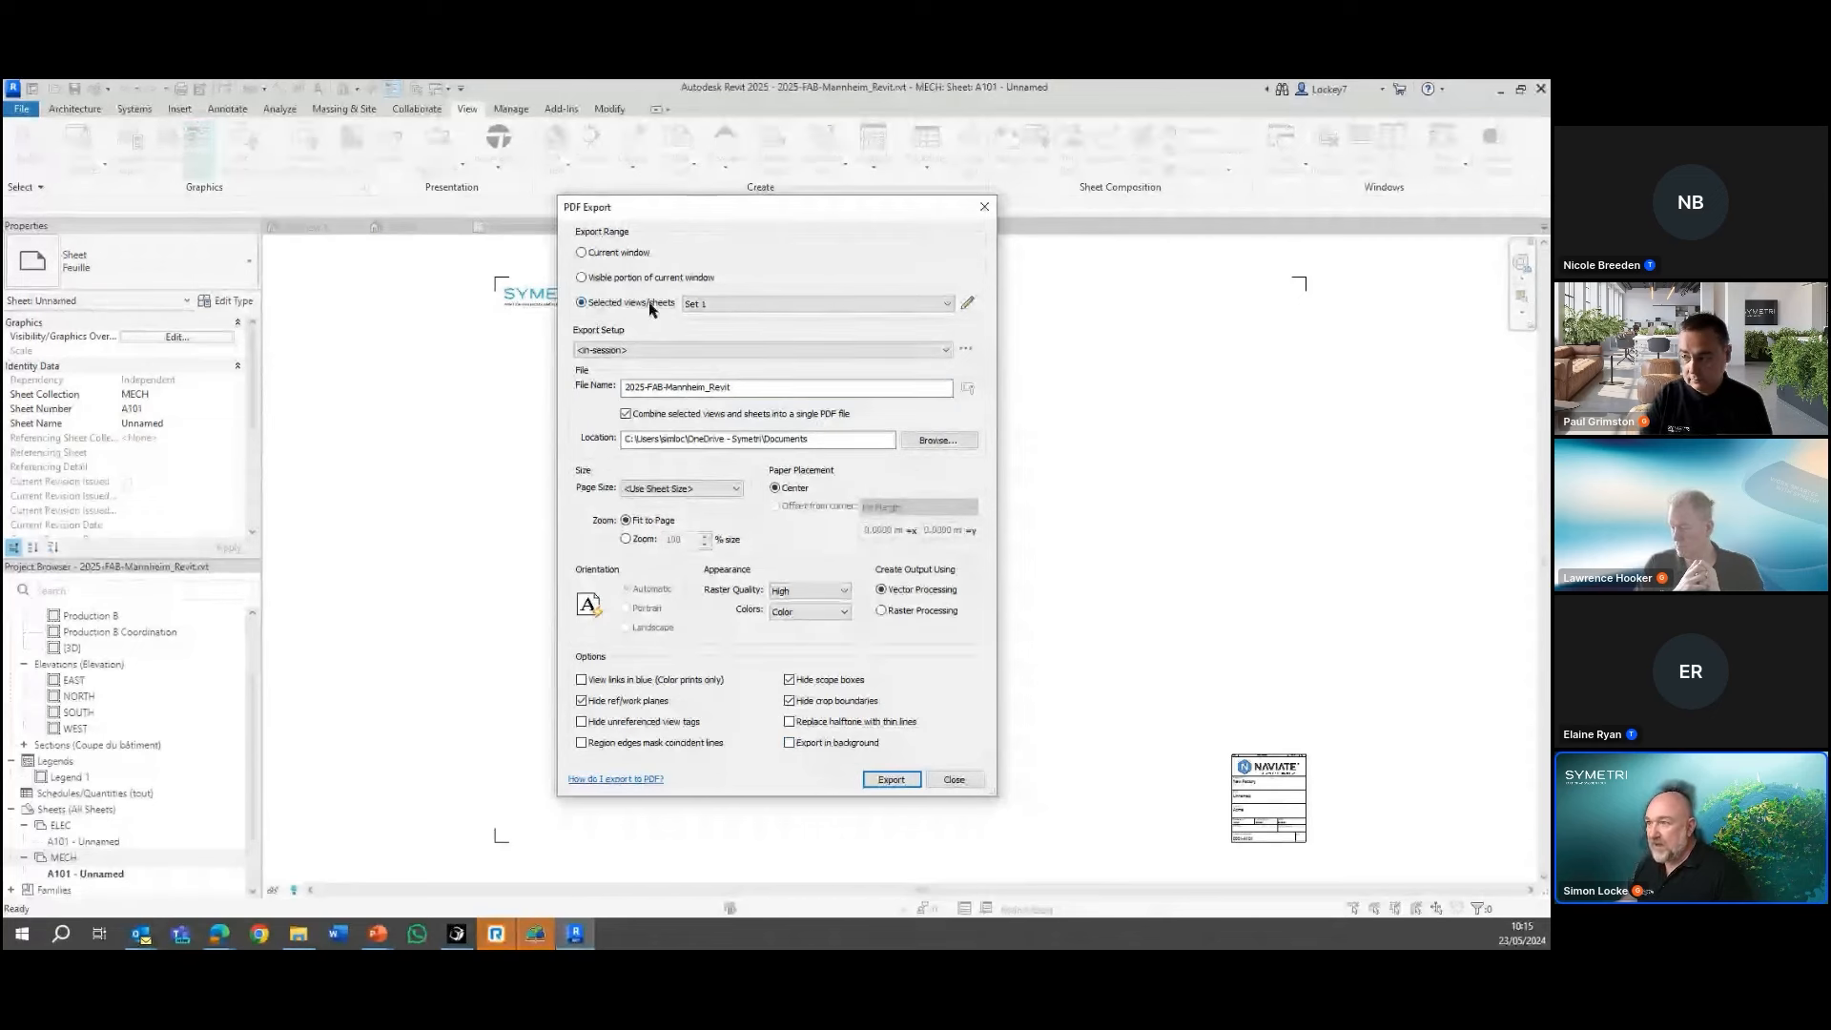
pyautogui.click(968, 303)
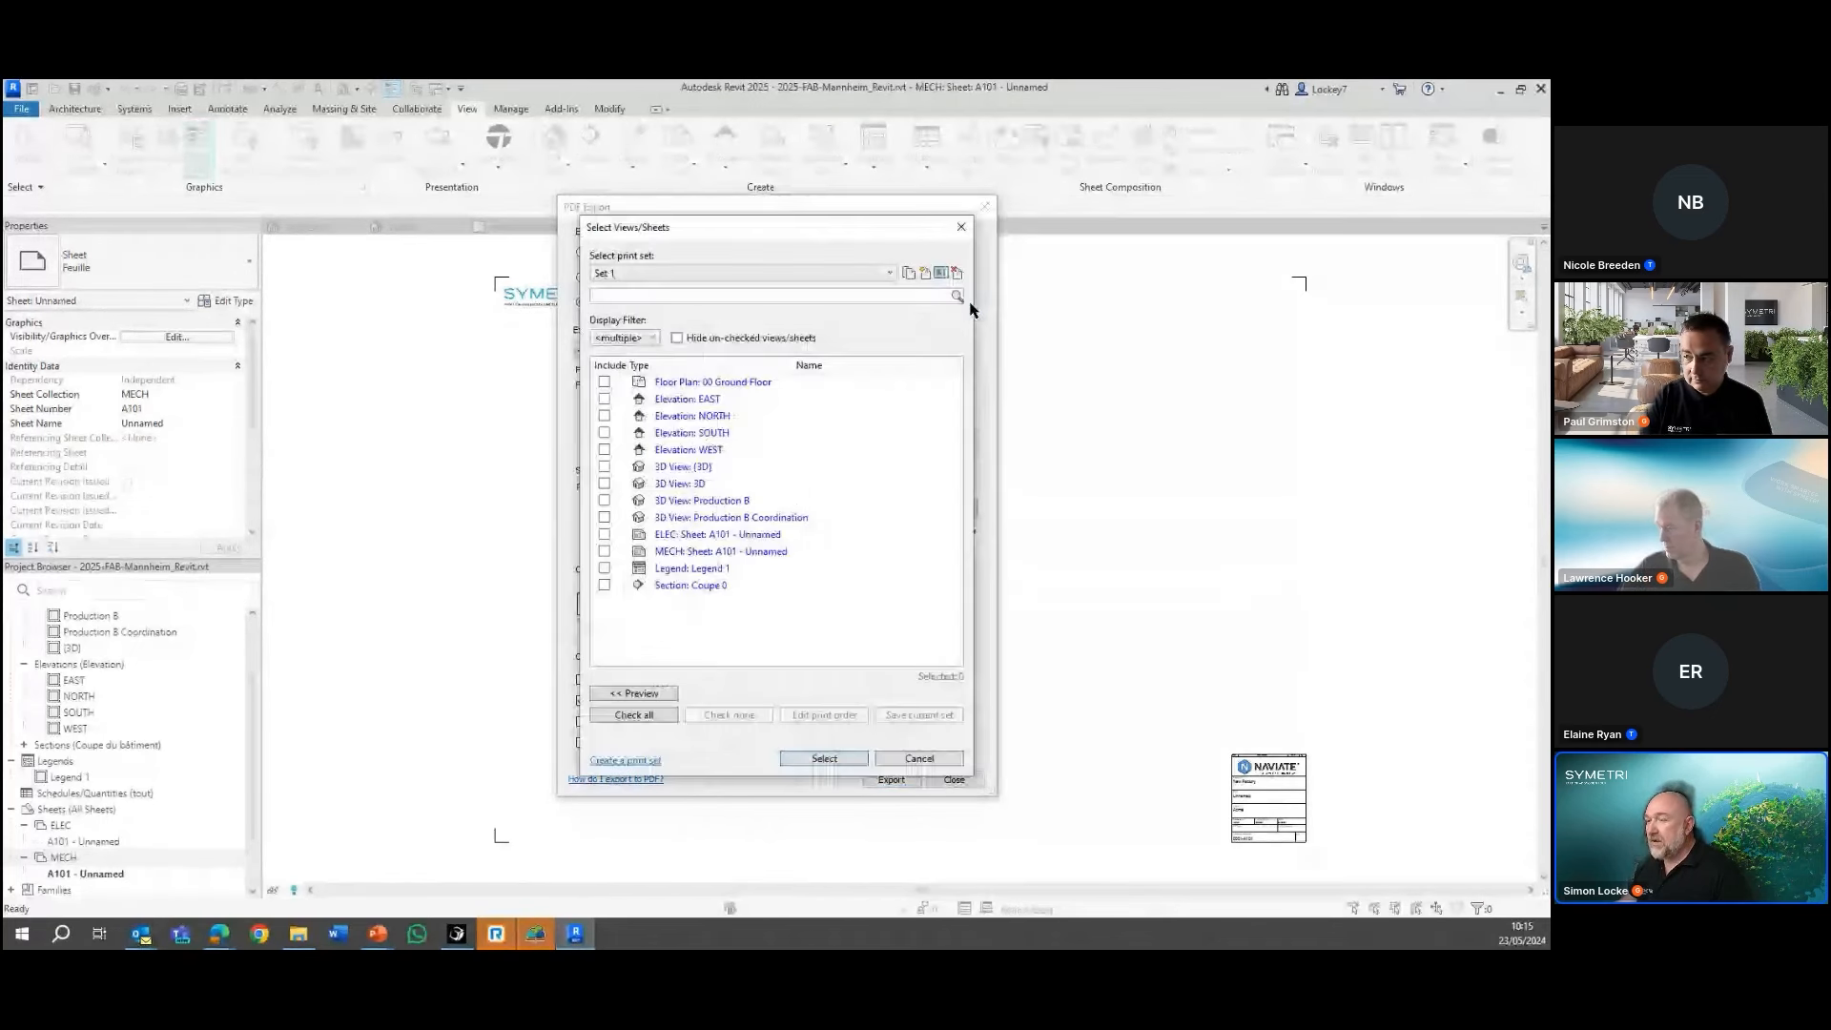
pyautogui.click(642, 339)
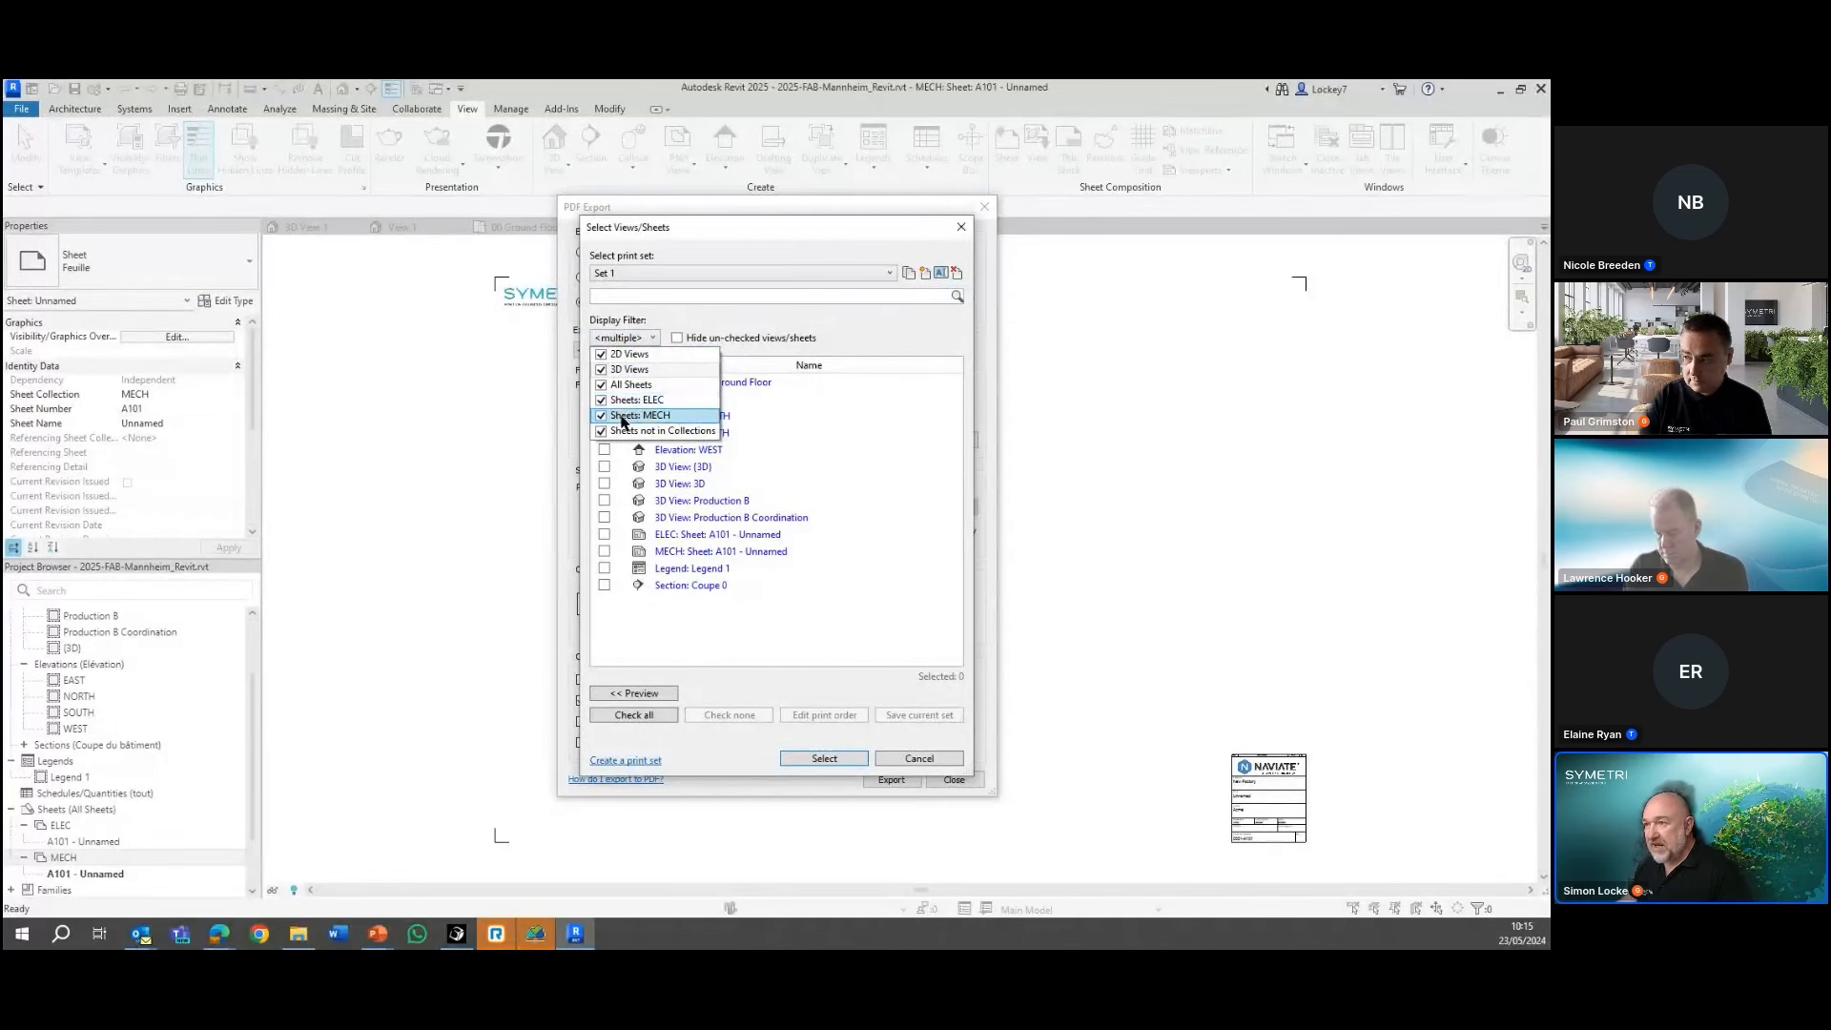
pyautogui.click(644, 342)
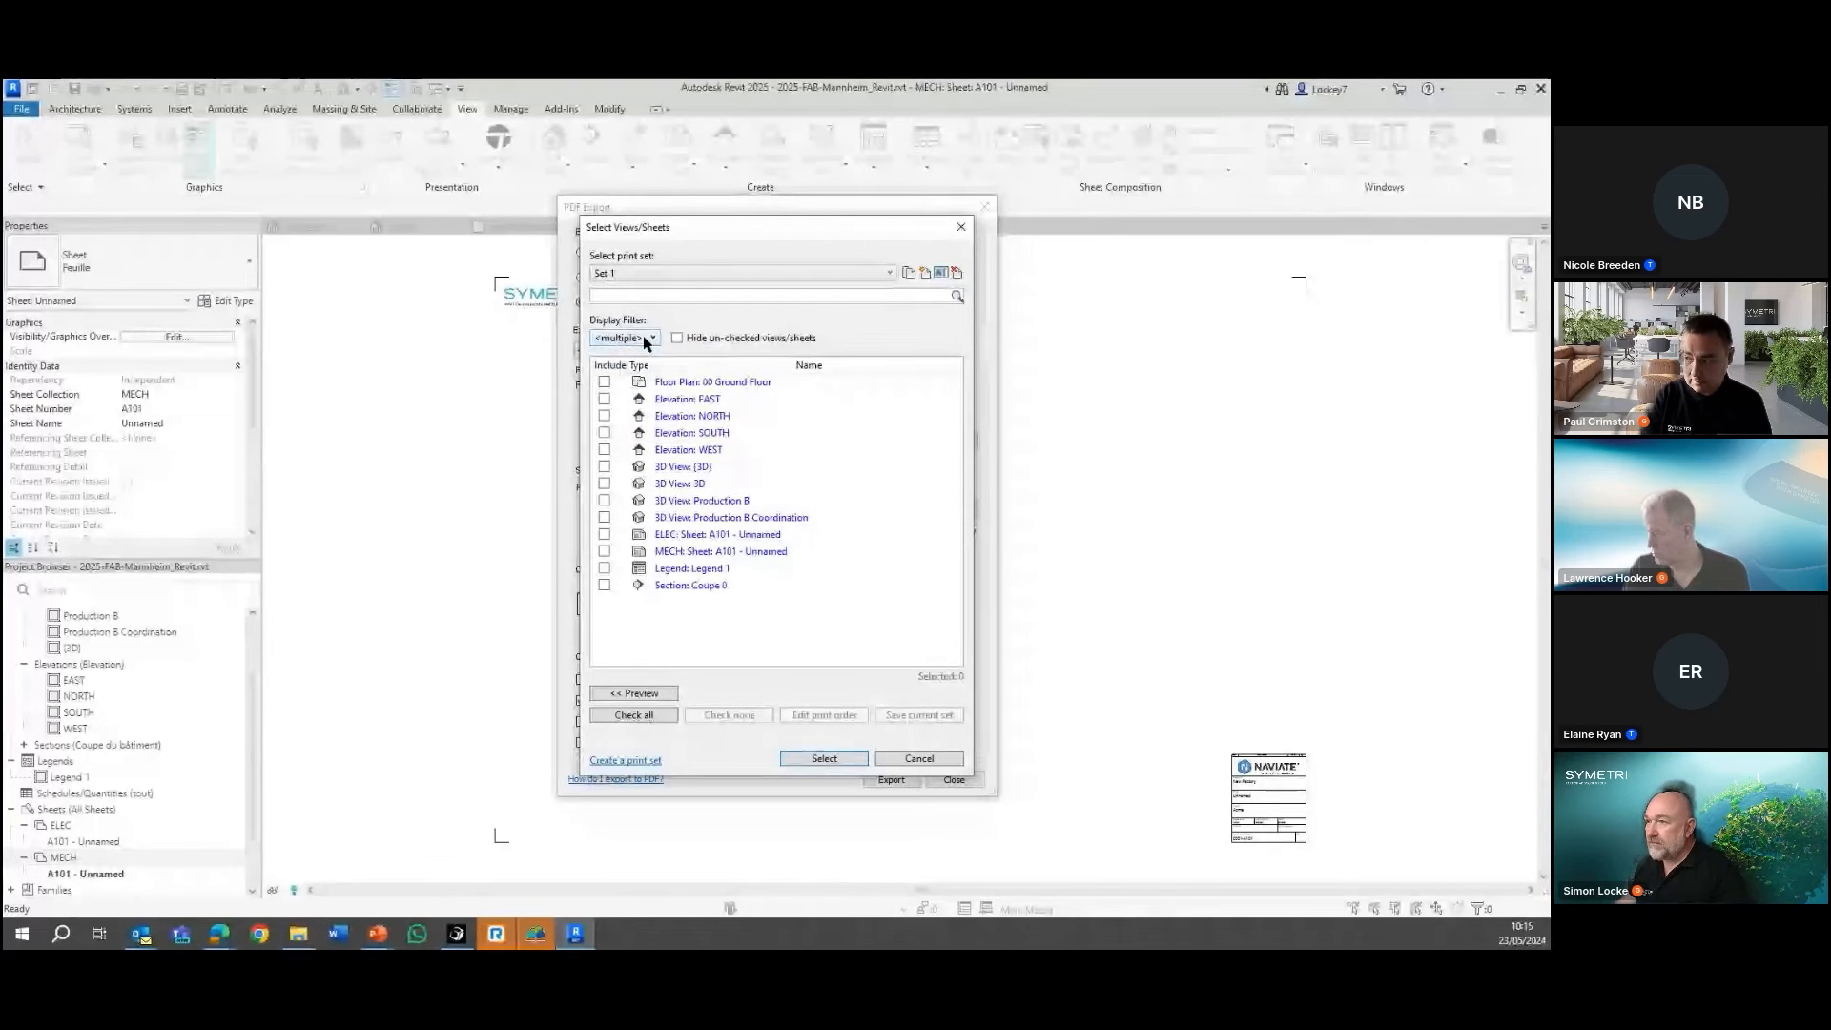
# Filter the PDF export selection list to the ELEC sheet collection only, and close the export without exporting anything
pyautogui.click(645, 338)
pyautogui.click(601, 354)
pyautogui.click(602, 370)
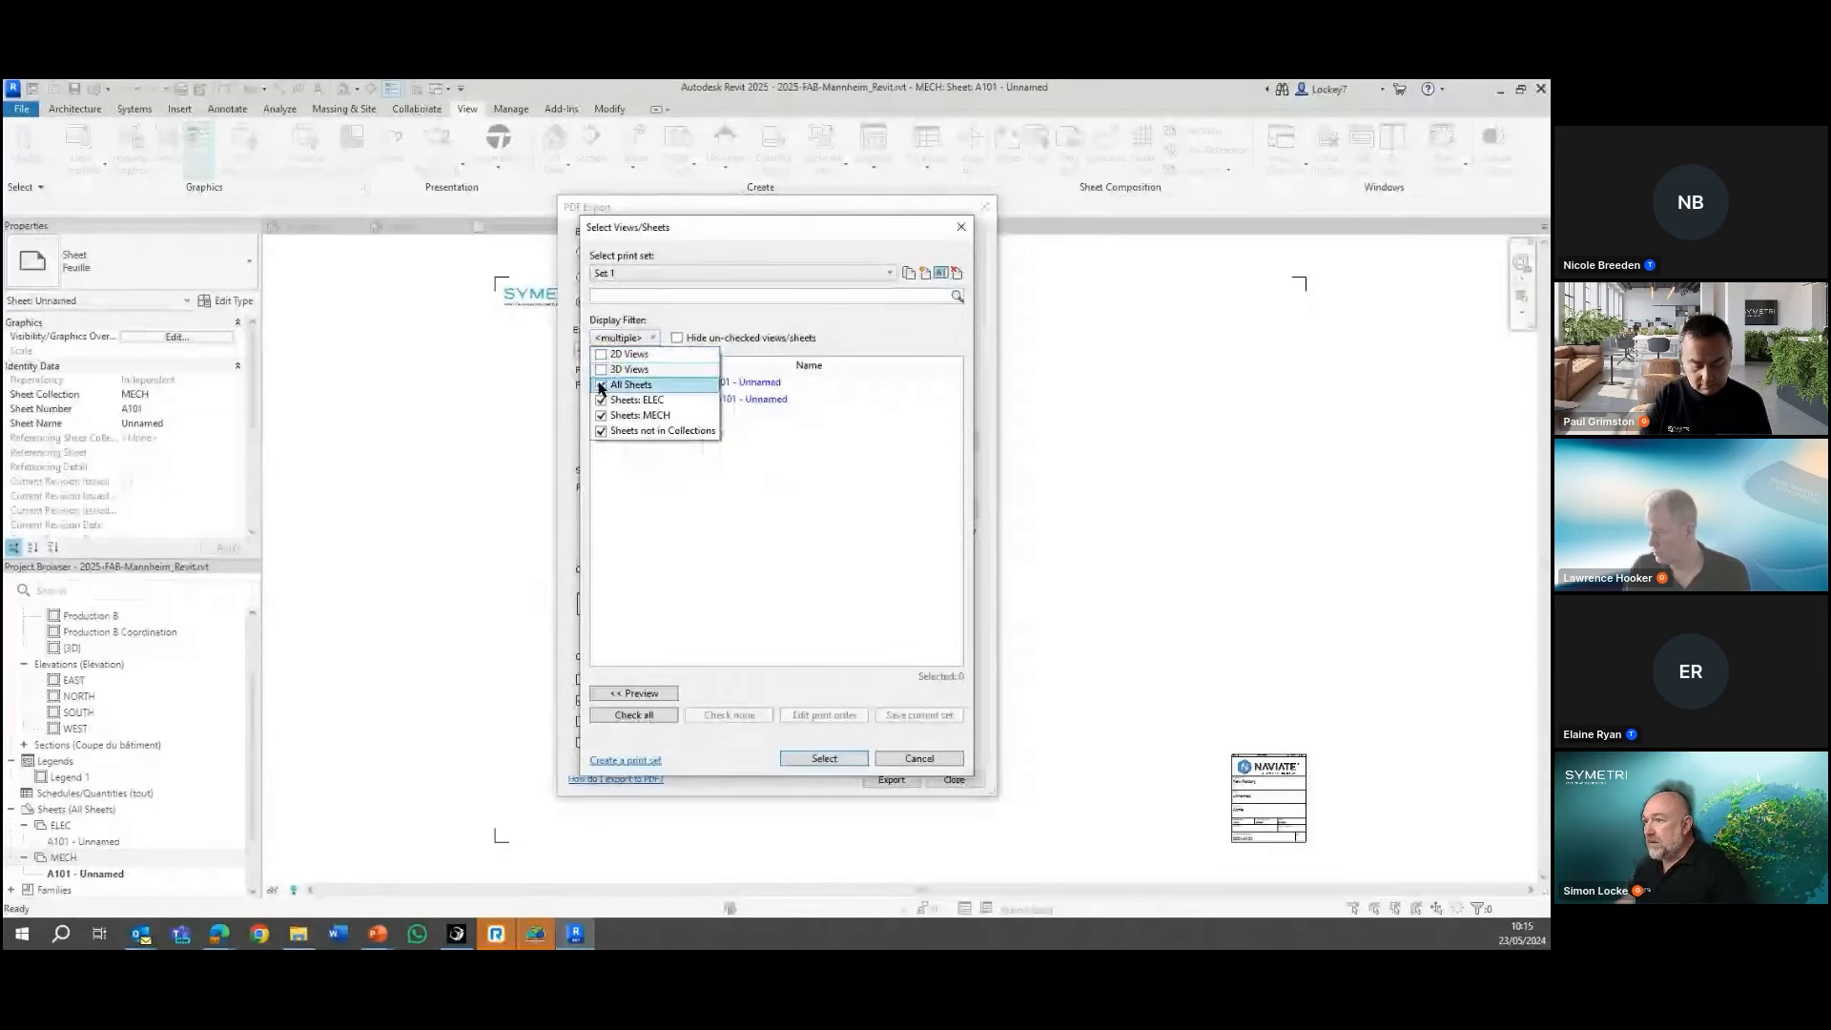
pyautogui.click(601, 432)
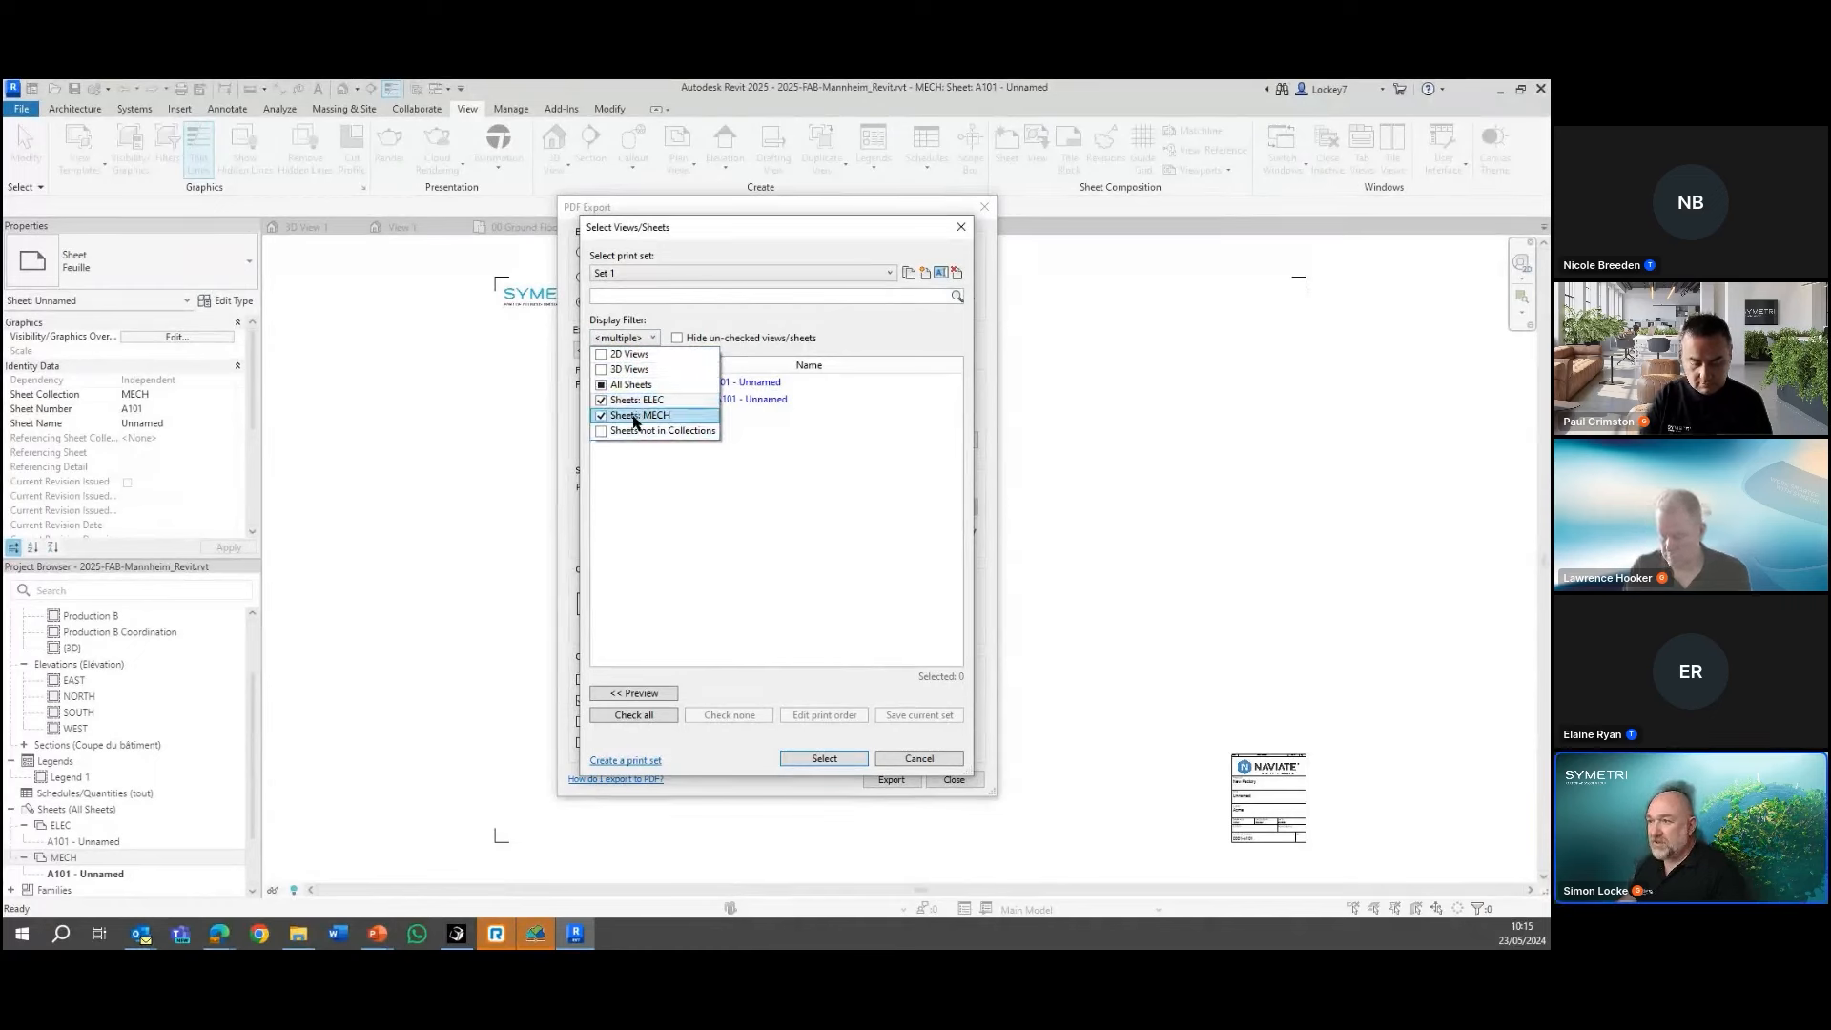
pyautogui.click(601, 416)
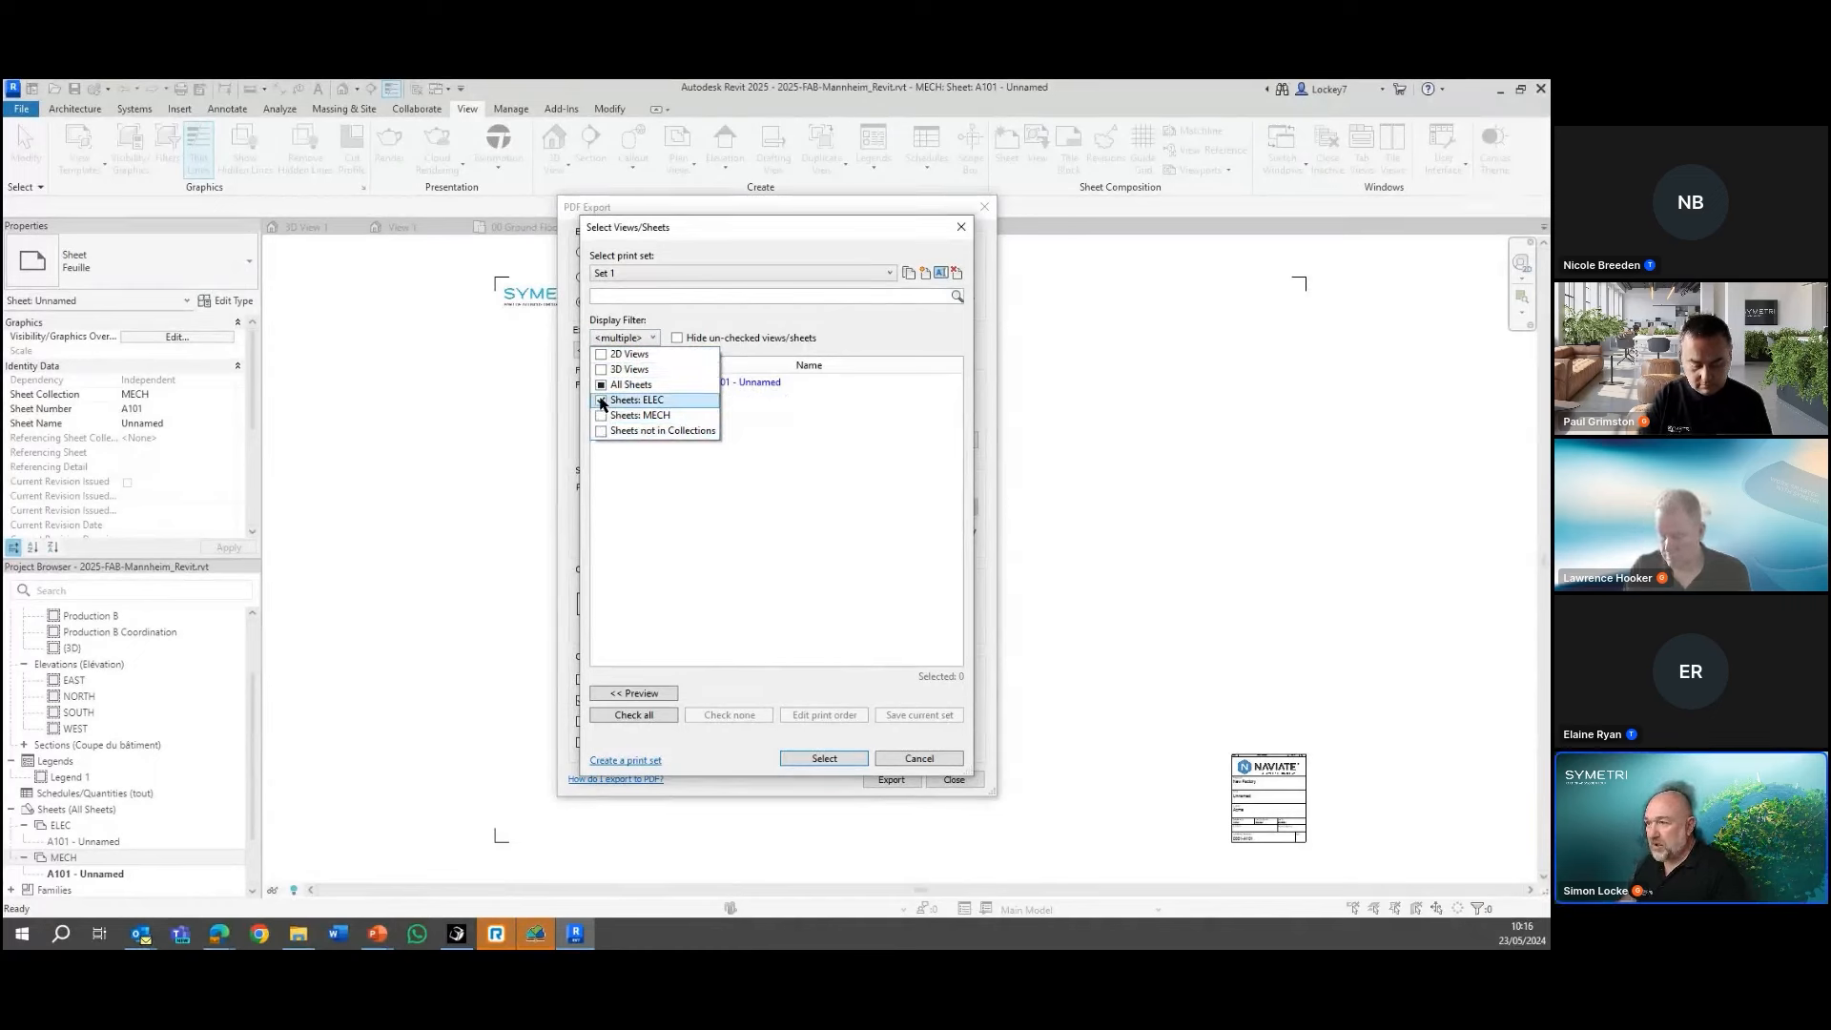
pyautogui.click(754, 434)
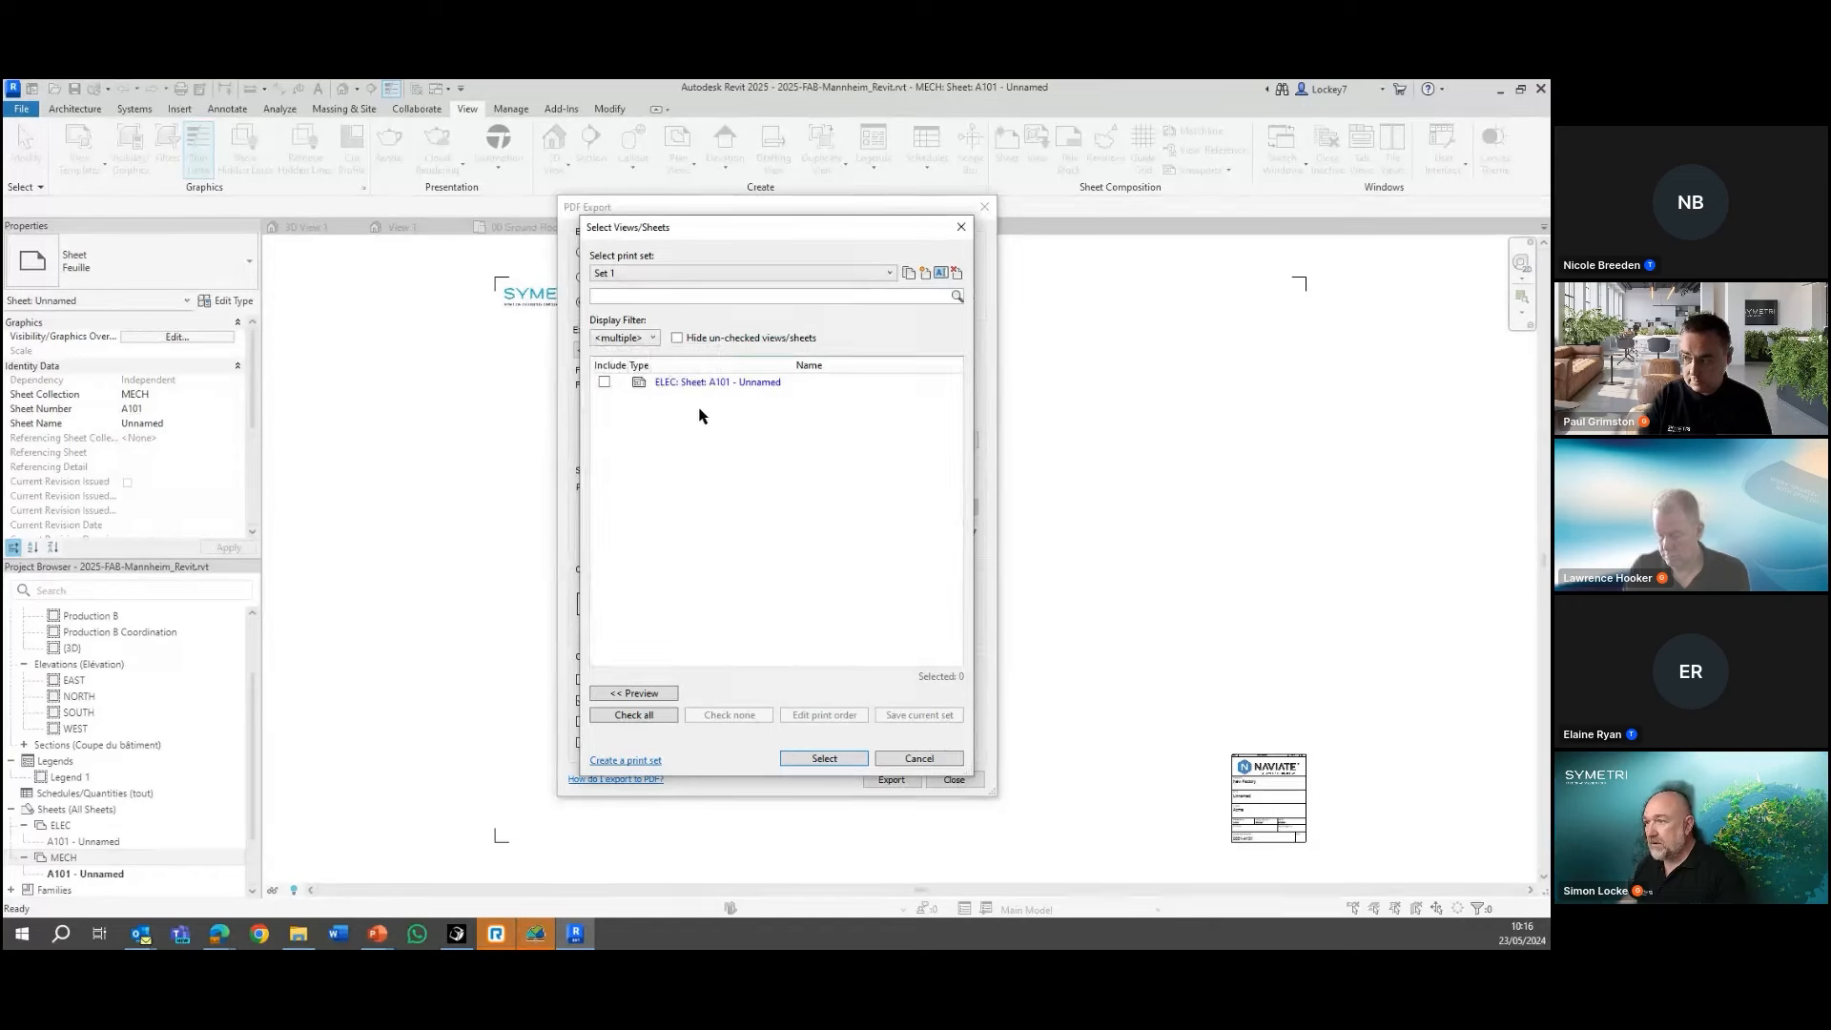
pyautogui.click(898, 759)
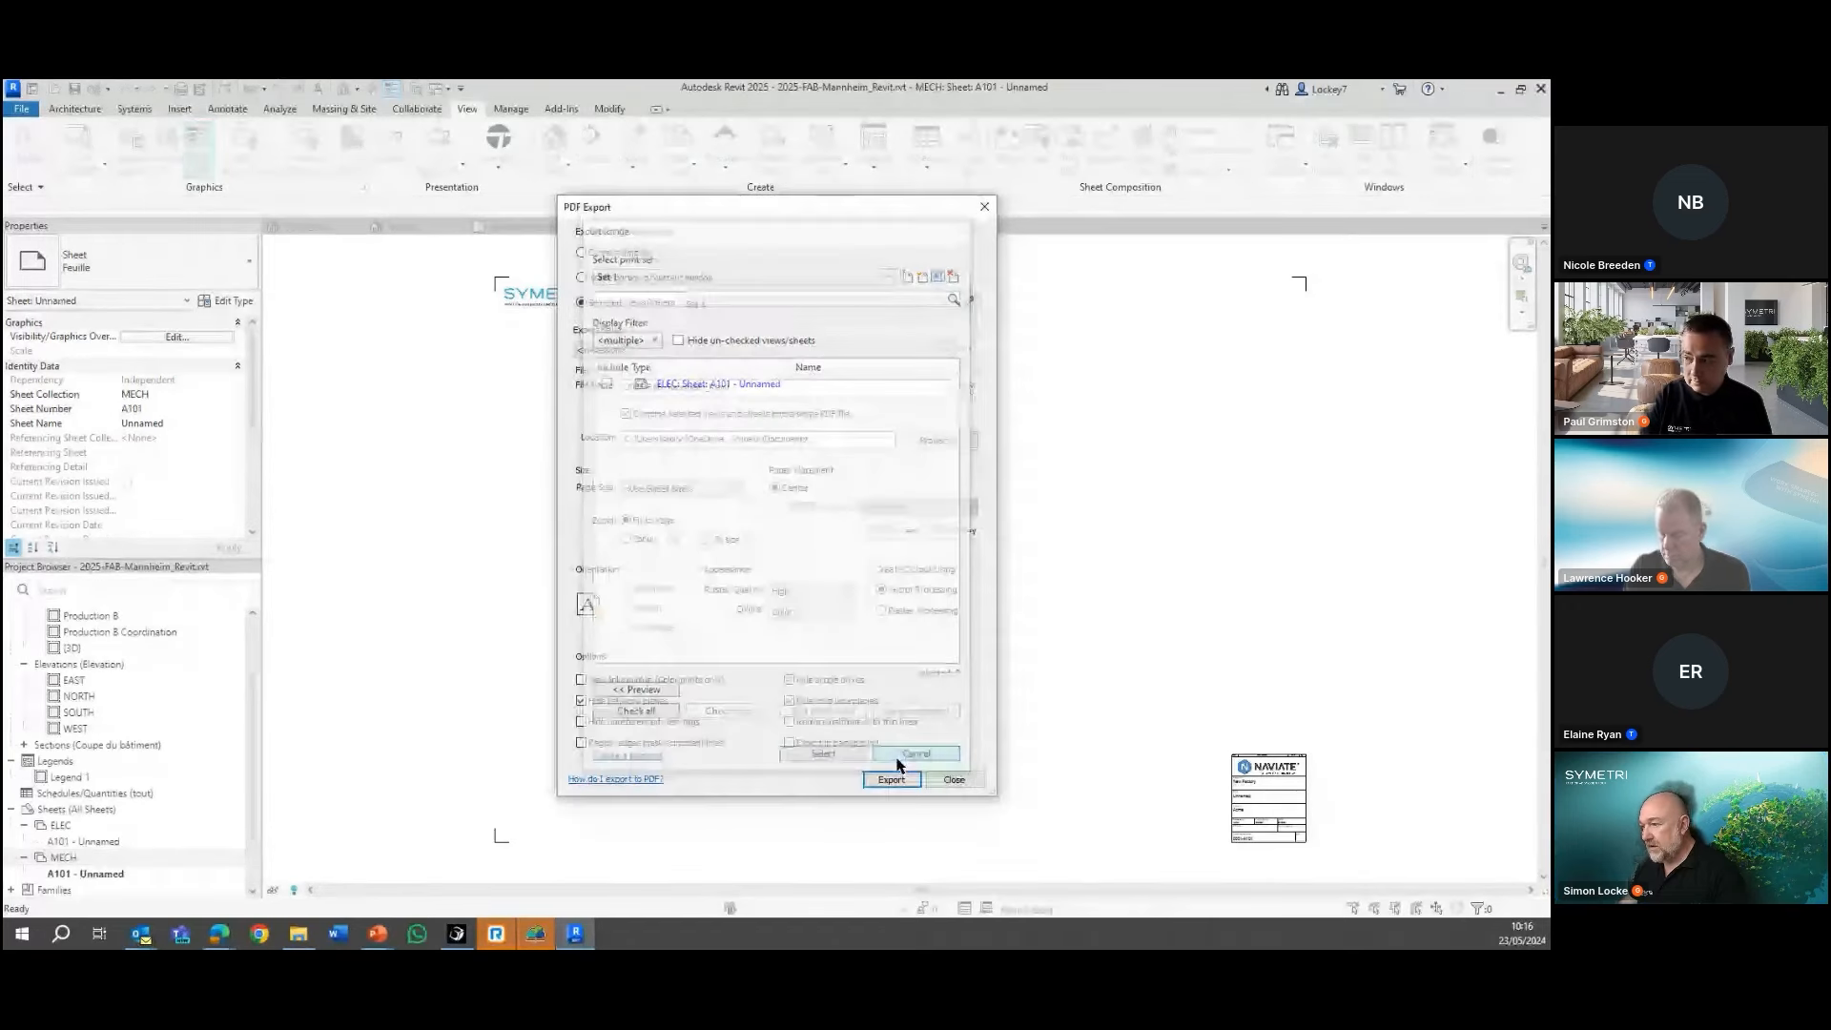
pyautogui.click(953, 780)
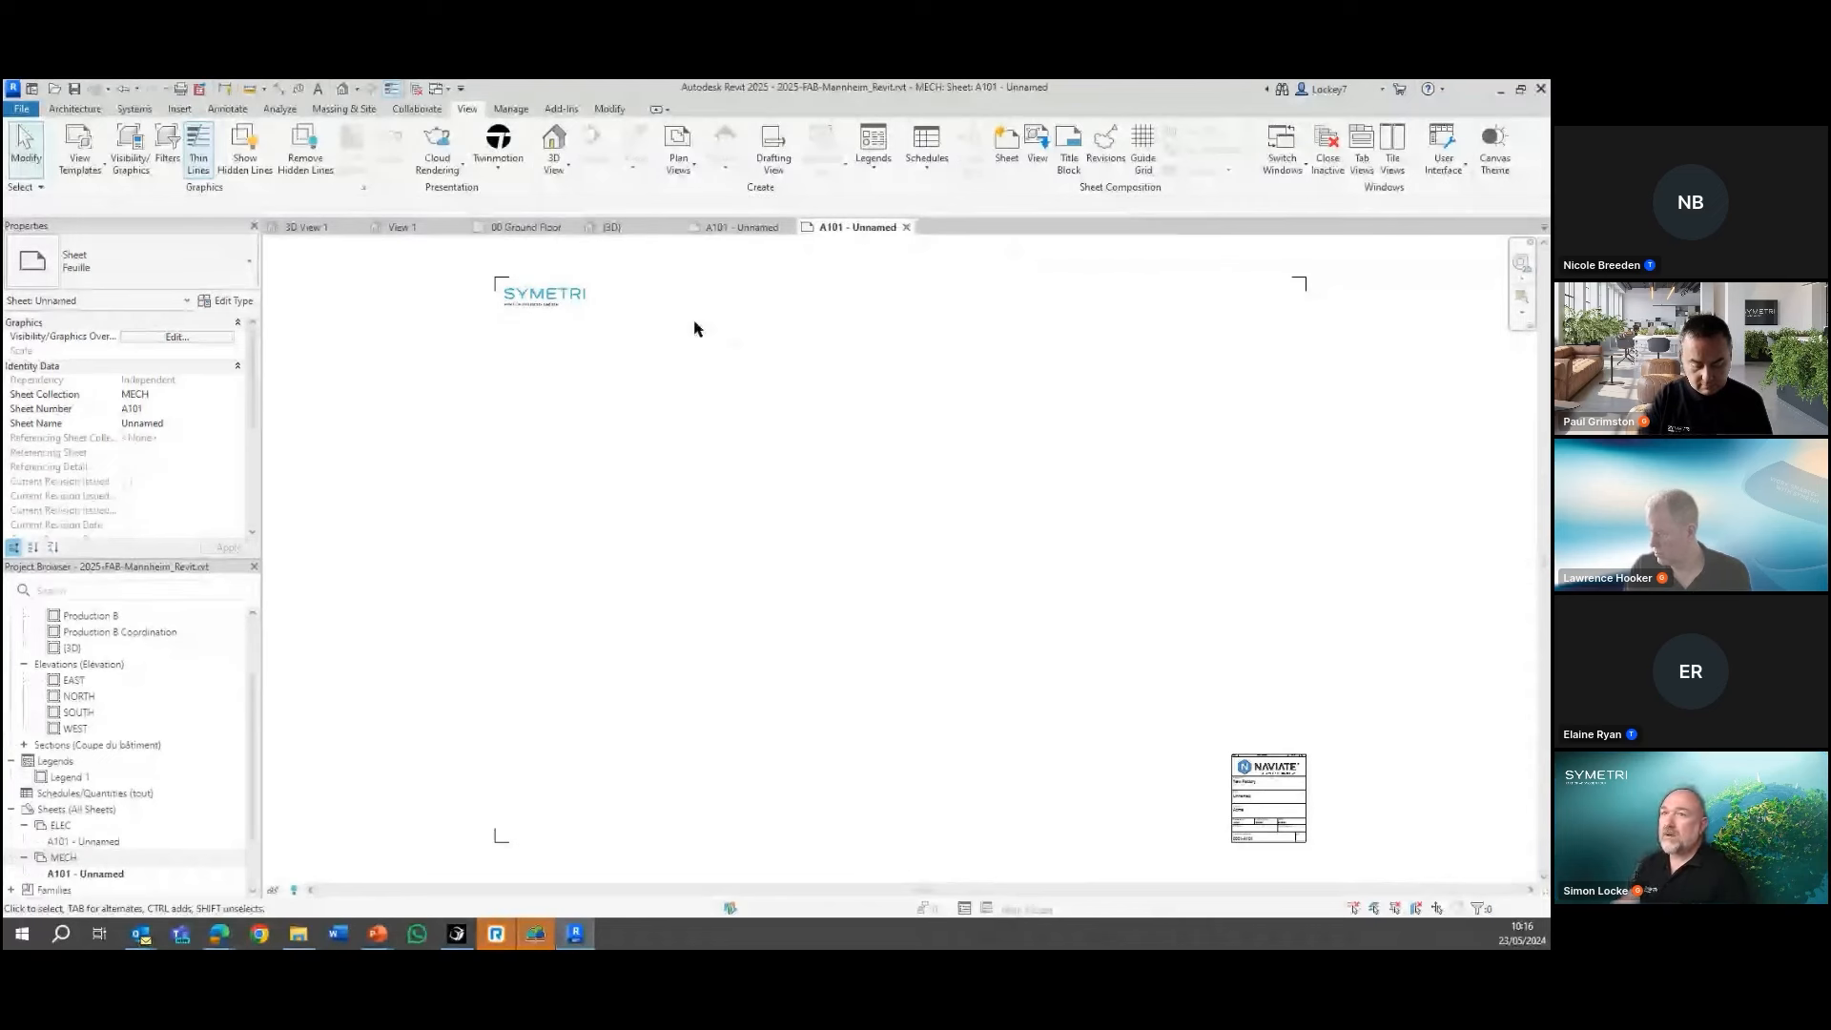
# Check the file types offered for CAD import, including STEP files, and cancel the import
pyautogui.click(180, 108)
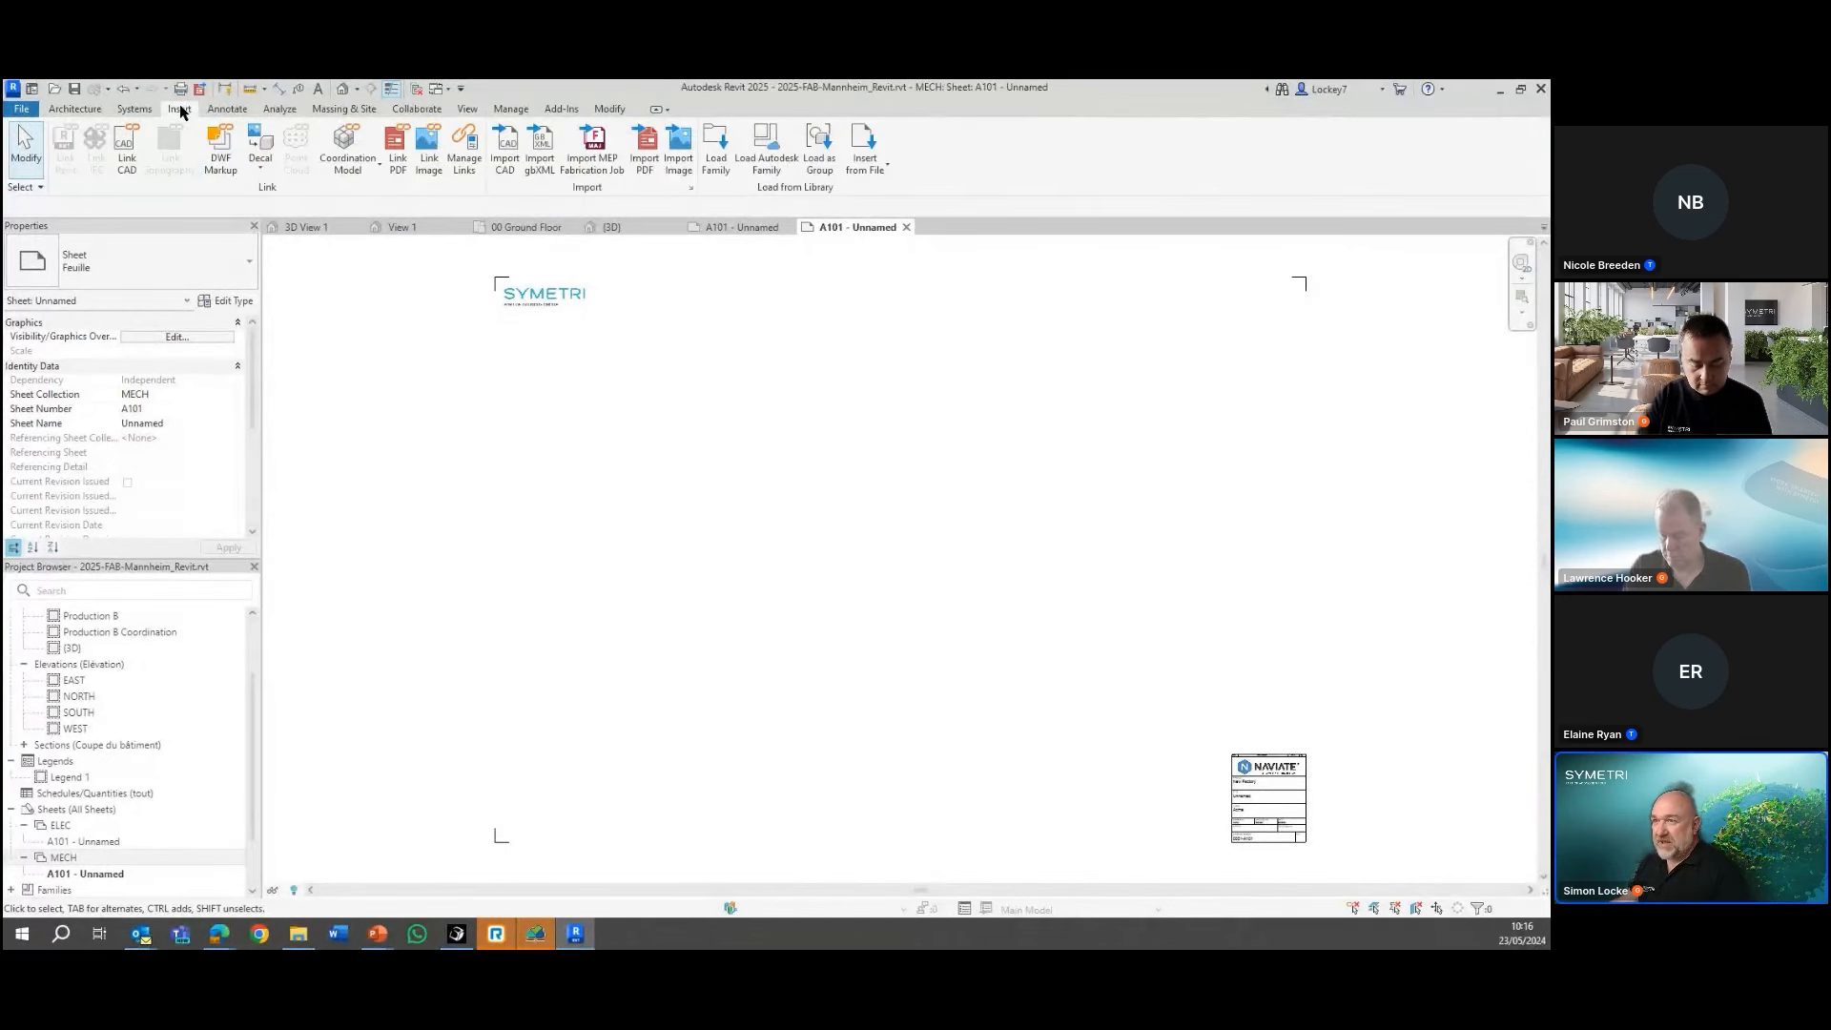
pyautogui.click(490, 160)
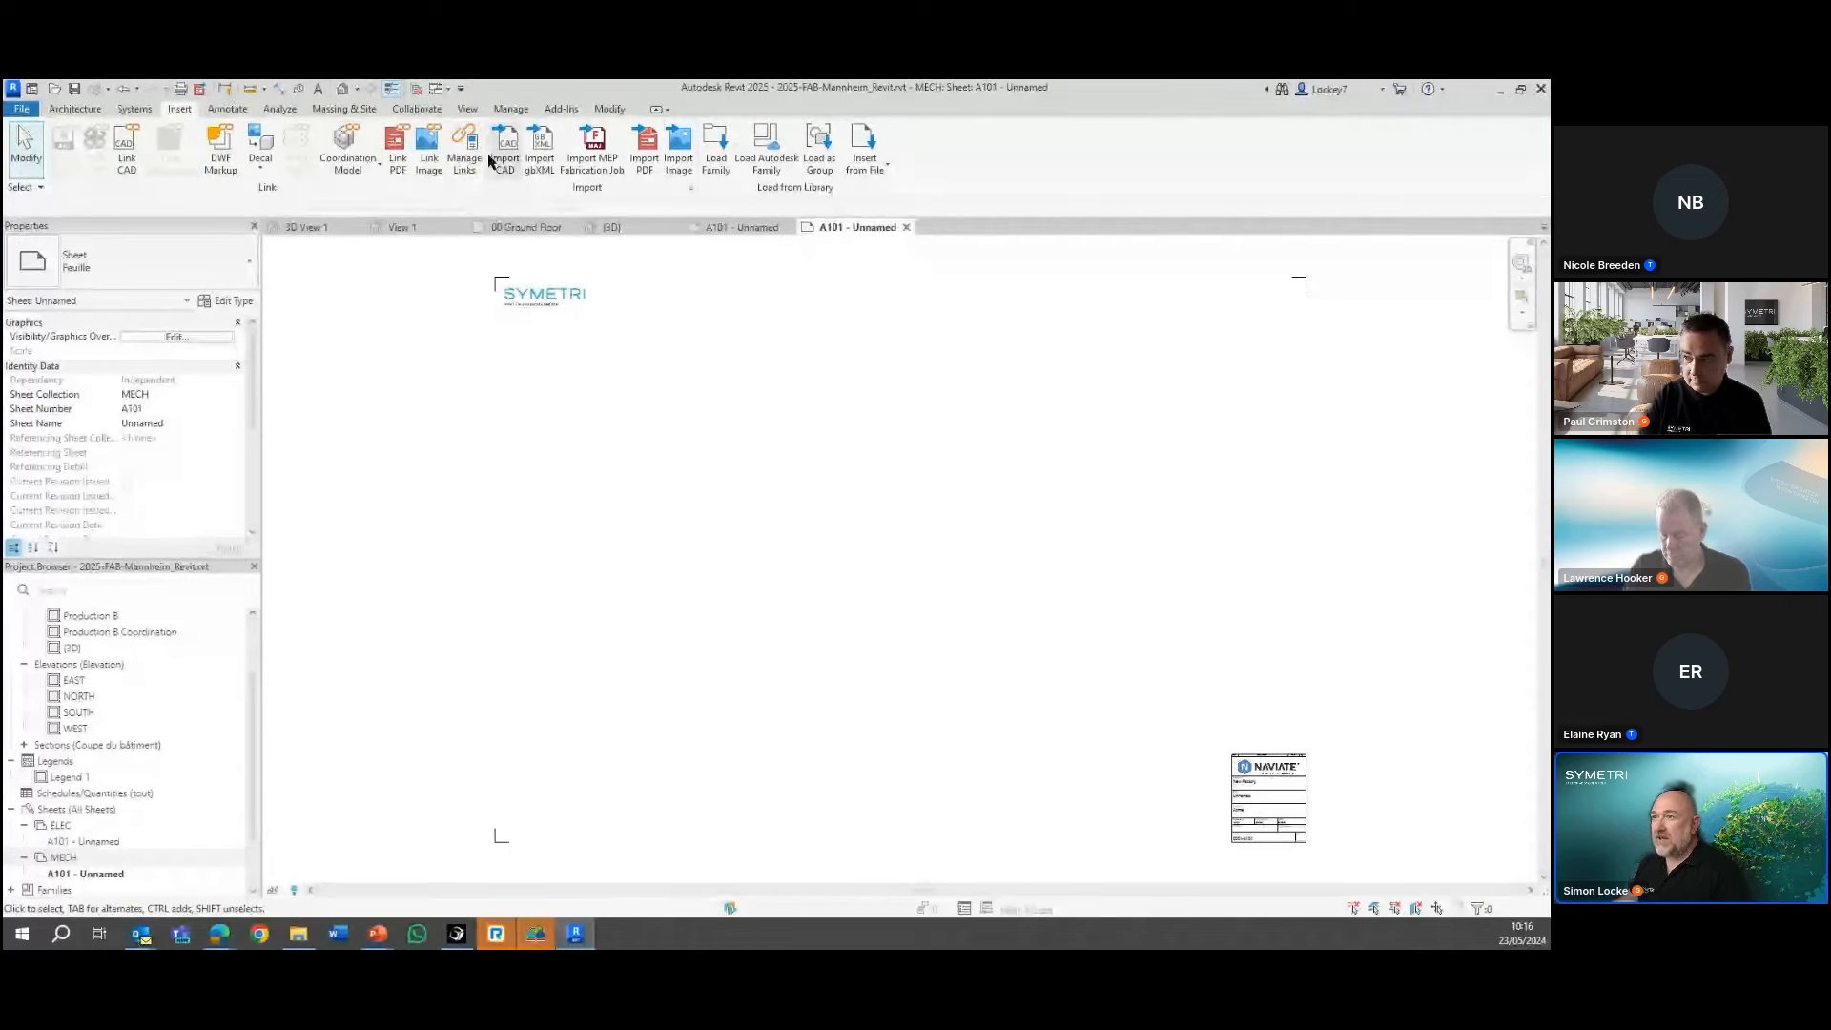
pyautogui.click(497, 164)
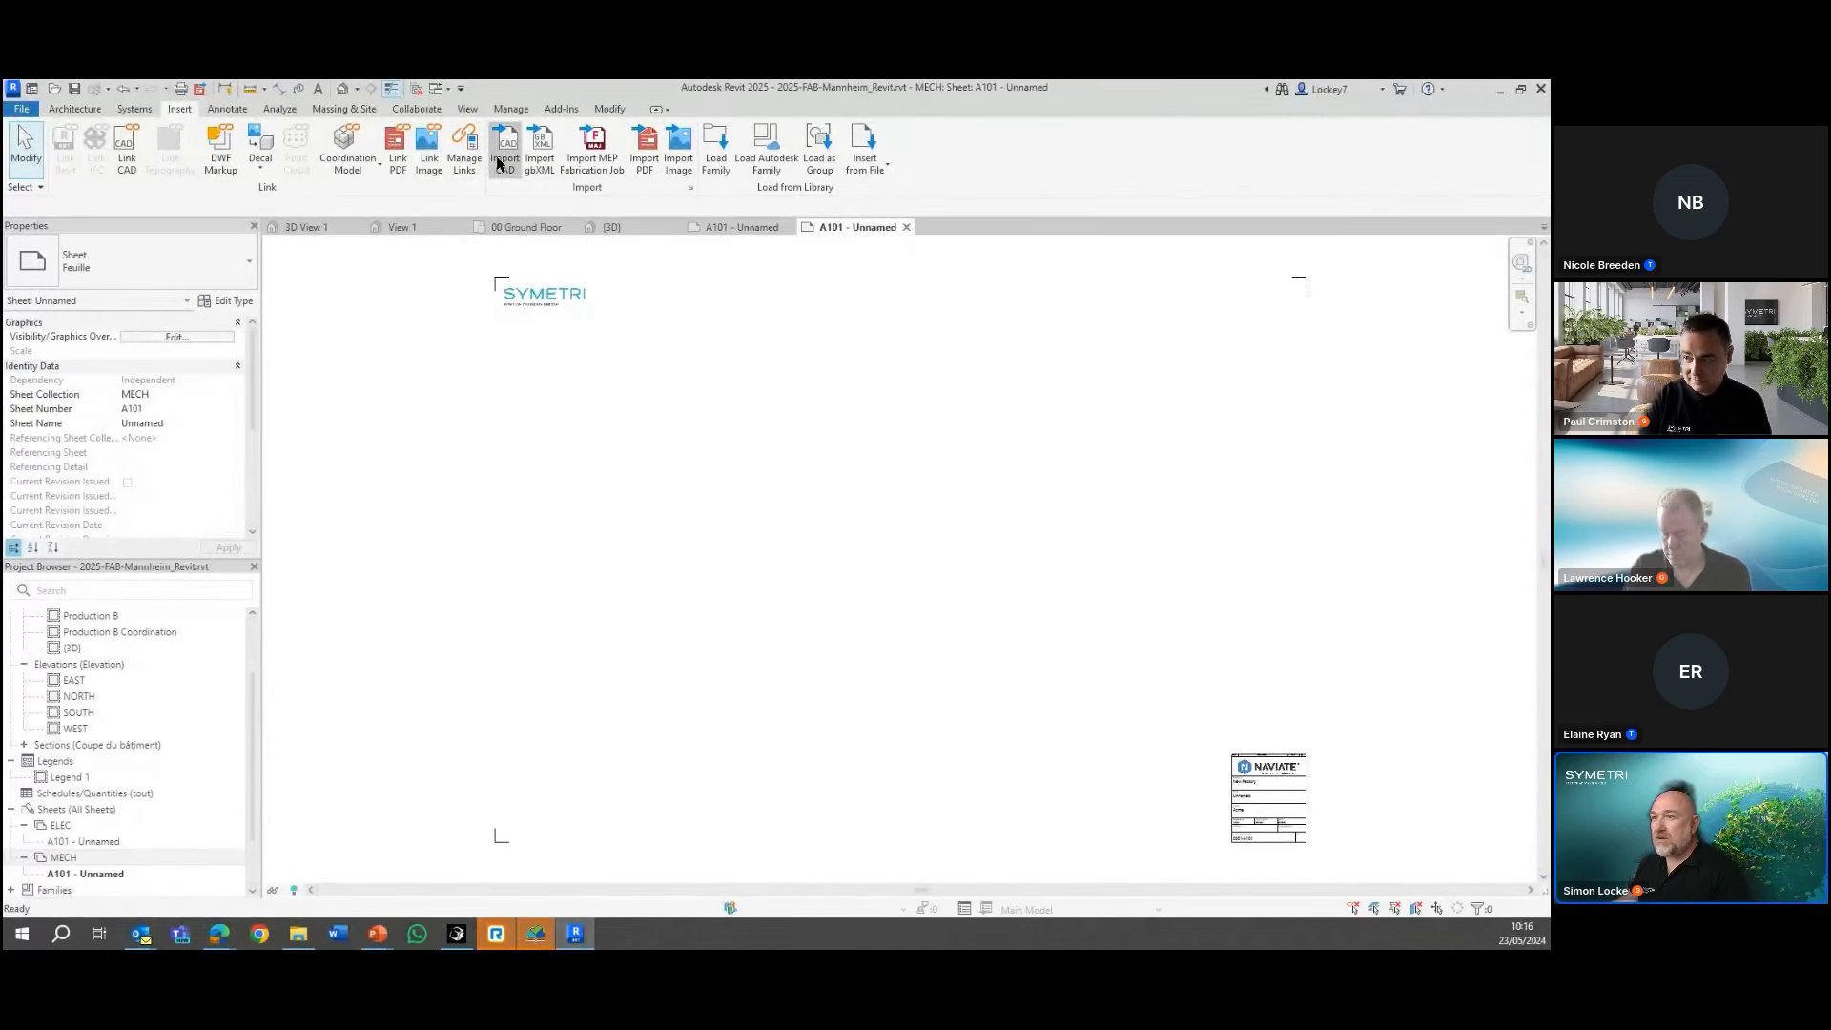
pyautogui.click(736, 582)
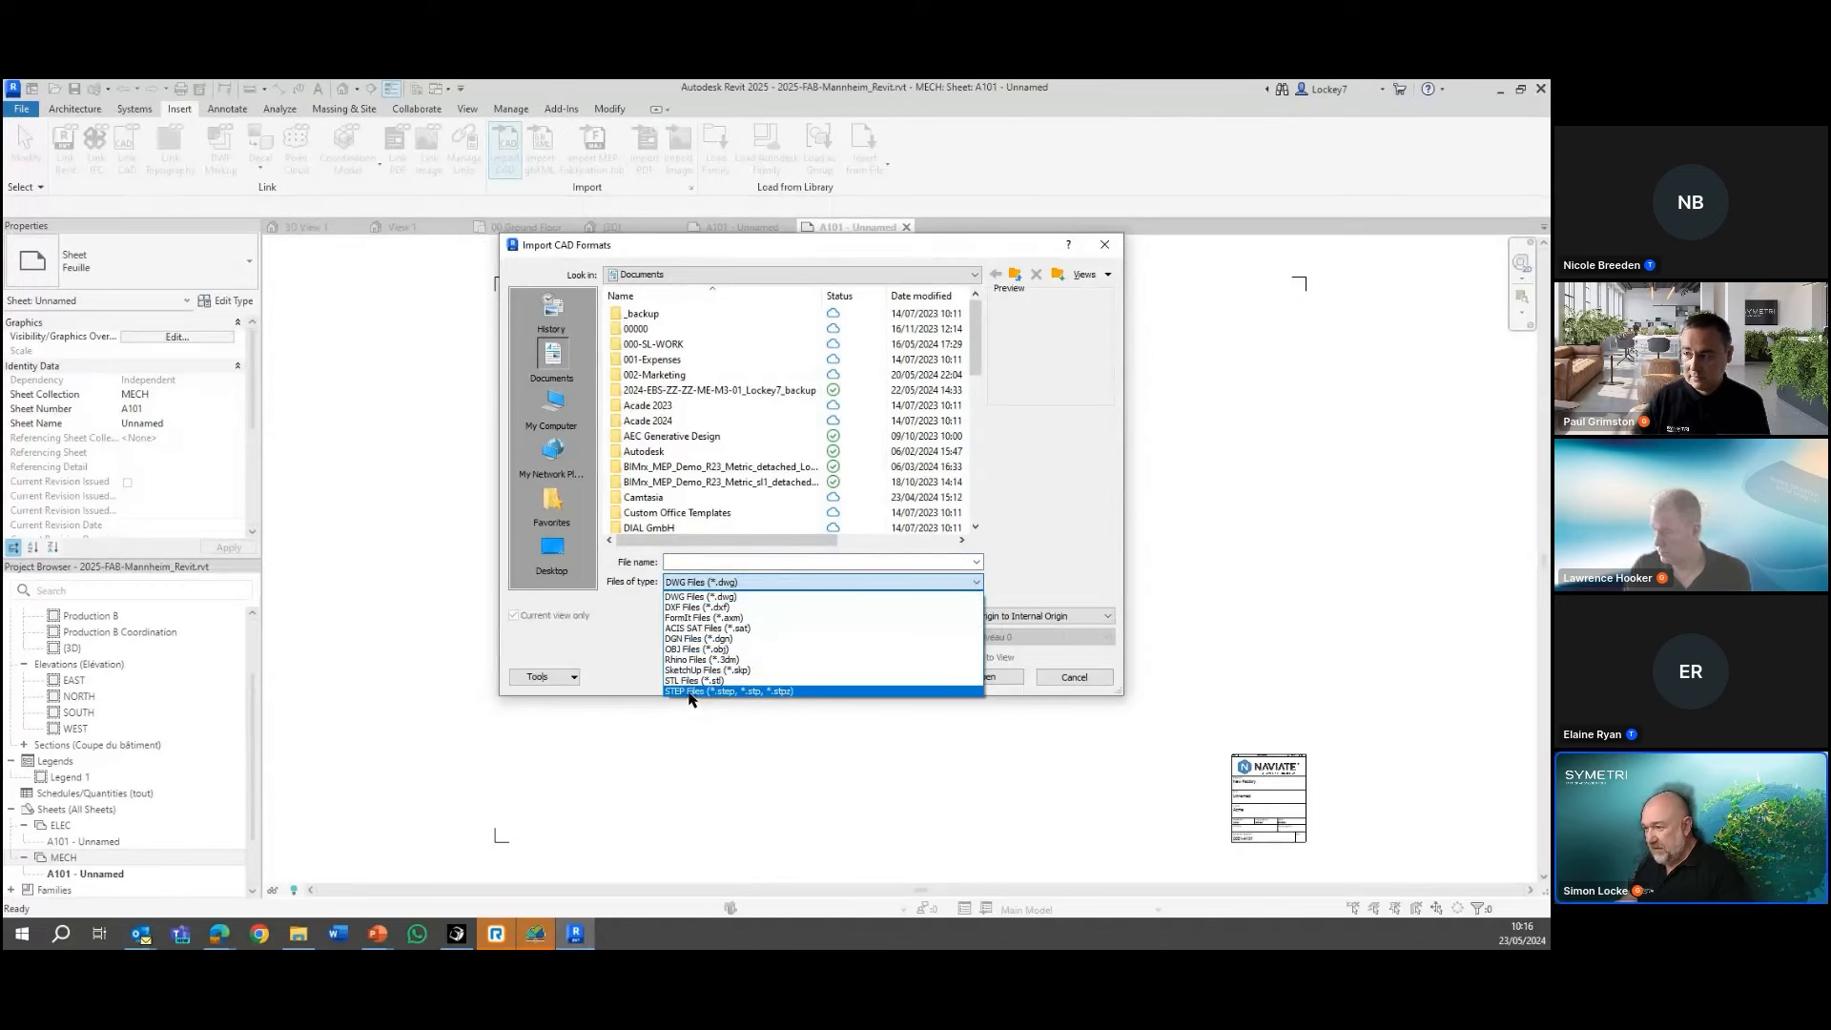
pyautogui.click(1060, 678)
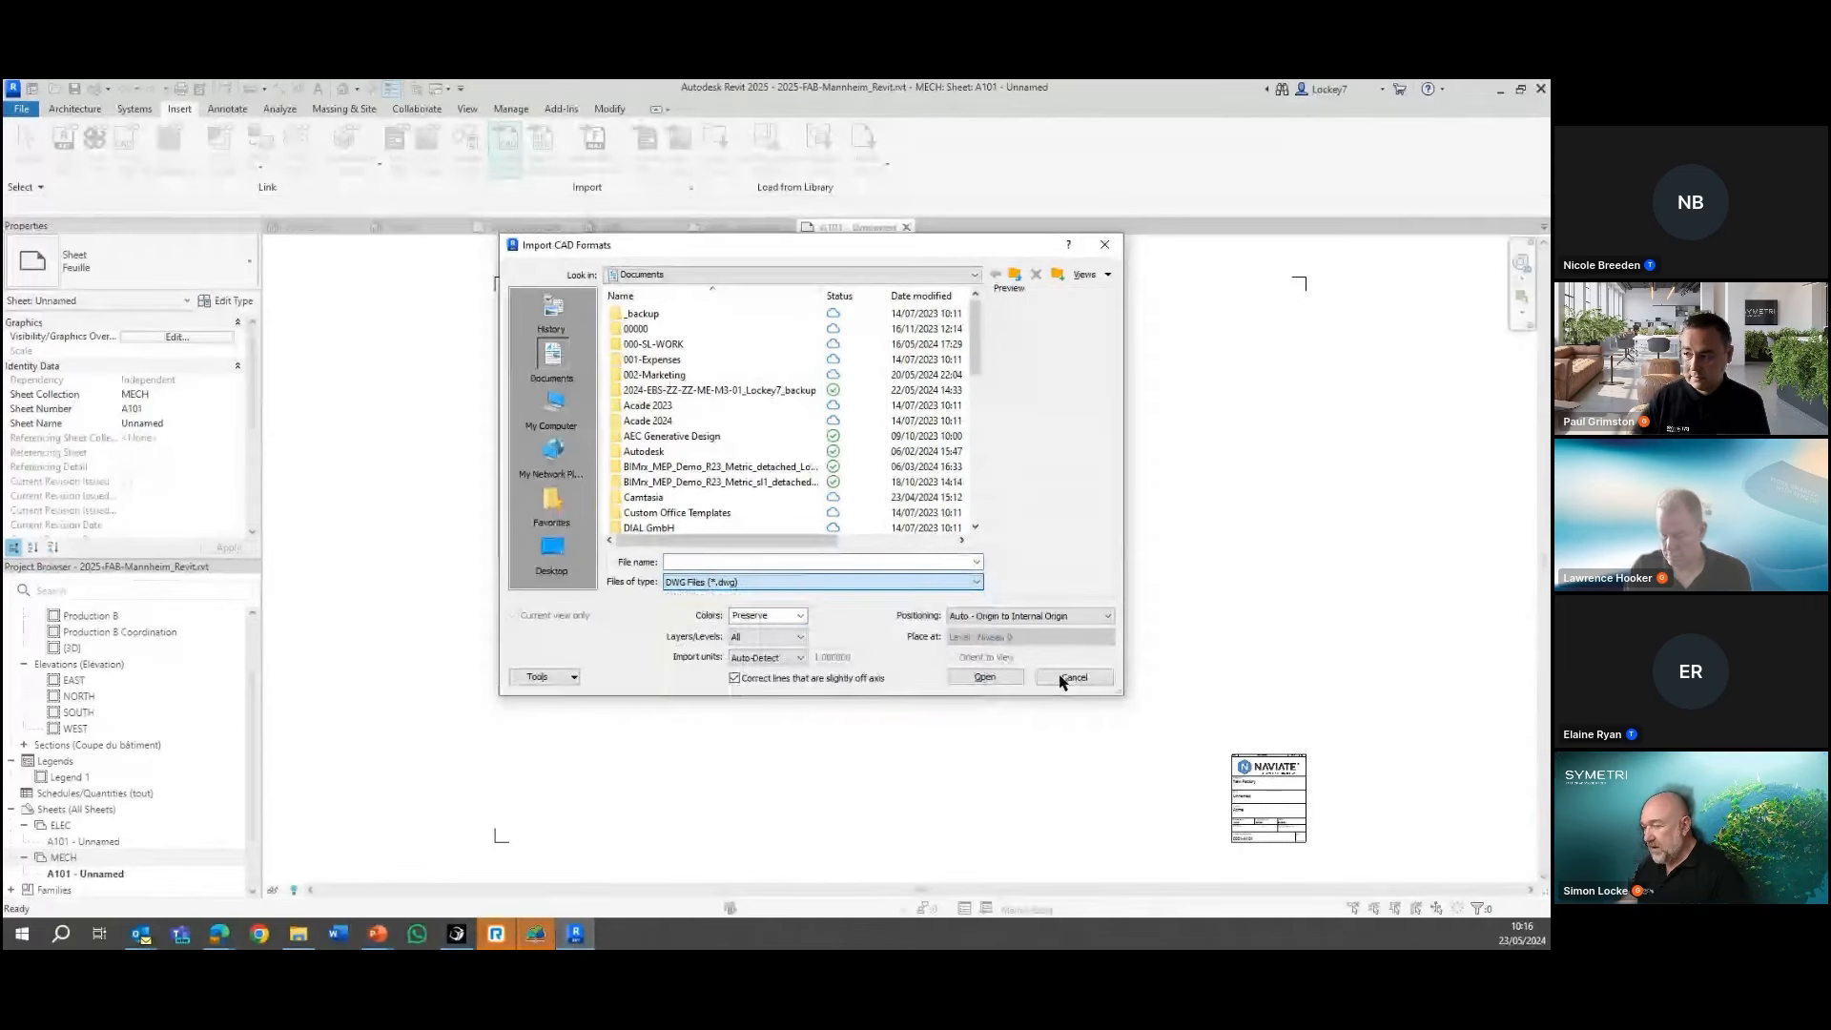
pyautogui.click(1057, 678)
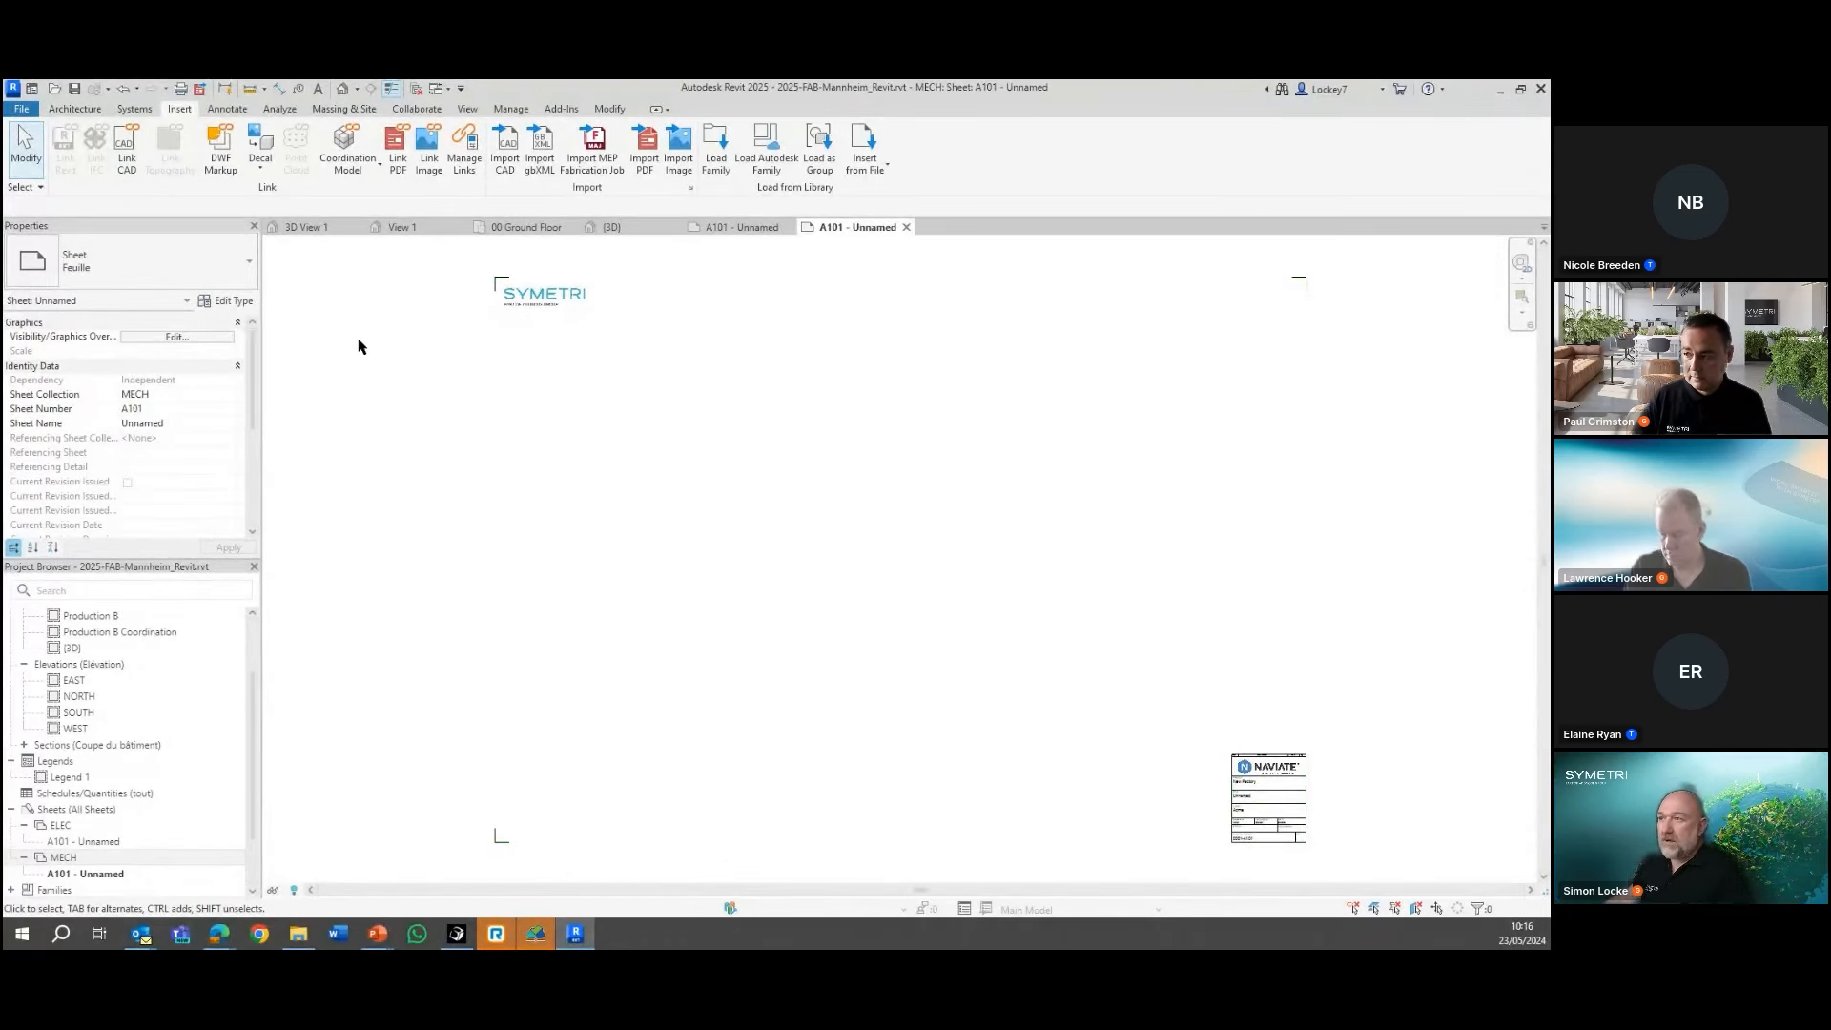
# Open the 00 Ground Floor plan and examine the dimension and mechanical properties of the short vertical spiral tube duct
pyautogui.scroll(-2, 360, 344)
pyautogui.moveTo(369, 363); pyautogui.dragTo(483, 410, button='middle')
pyautogui.scroll(2, 509, 399)
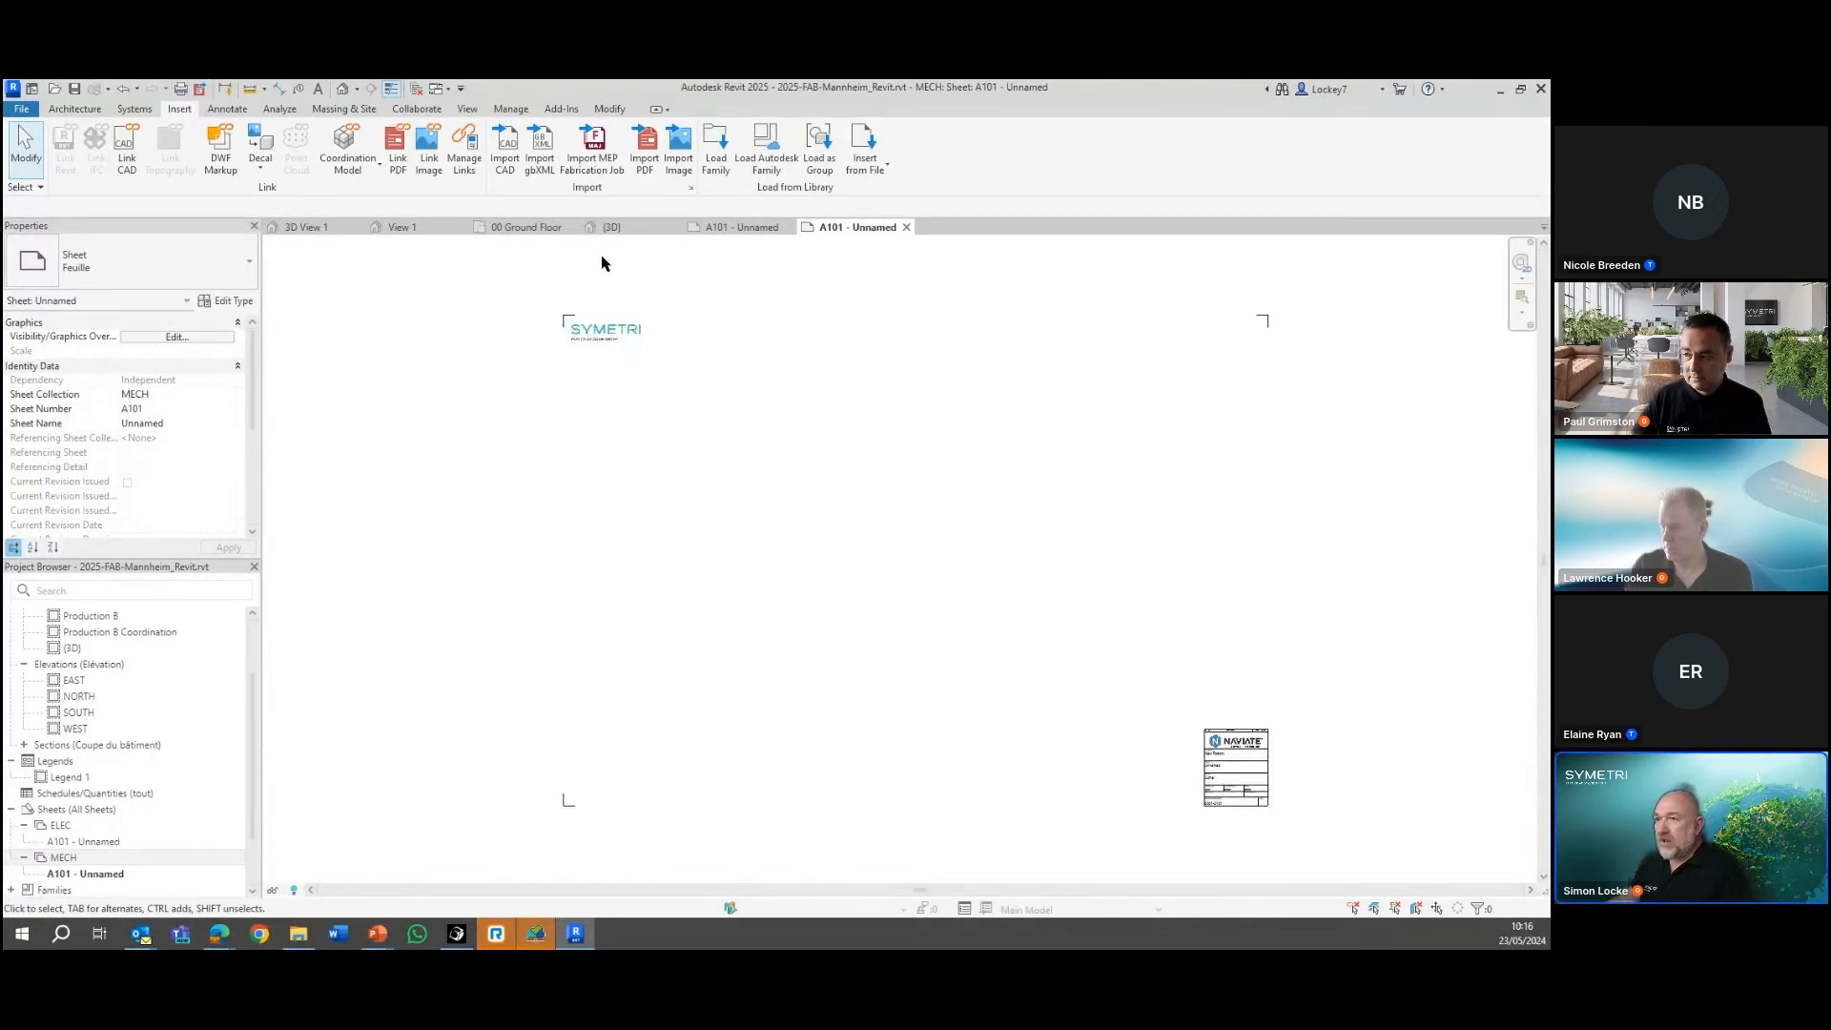
pyautogui.click(542, 228)
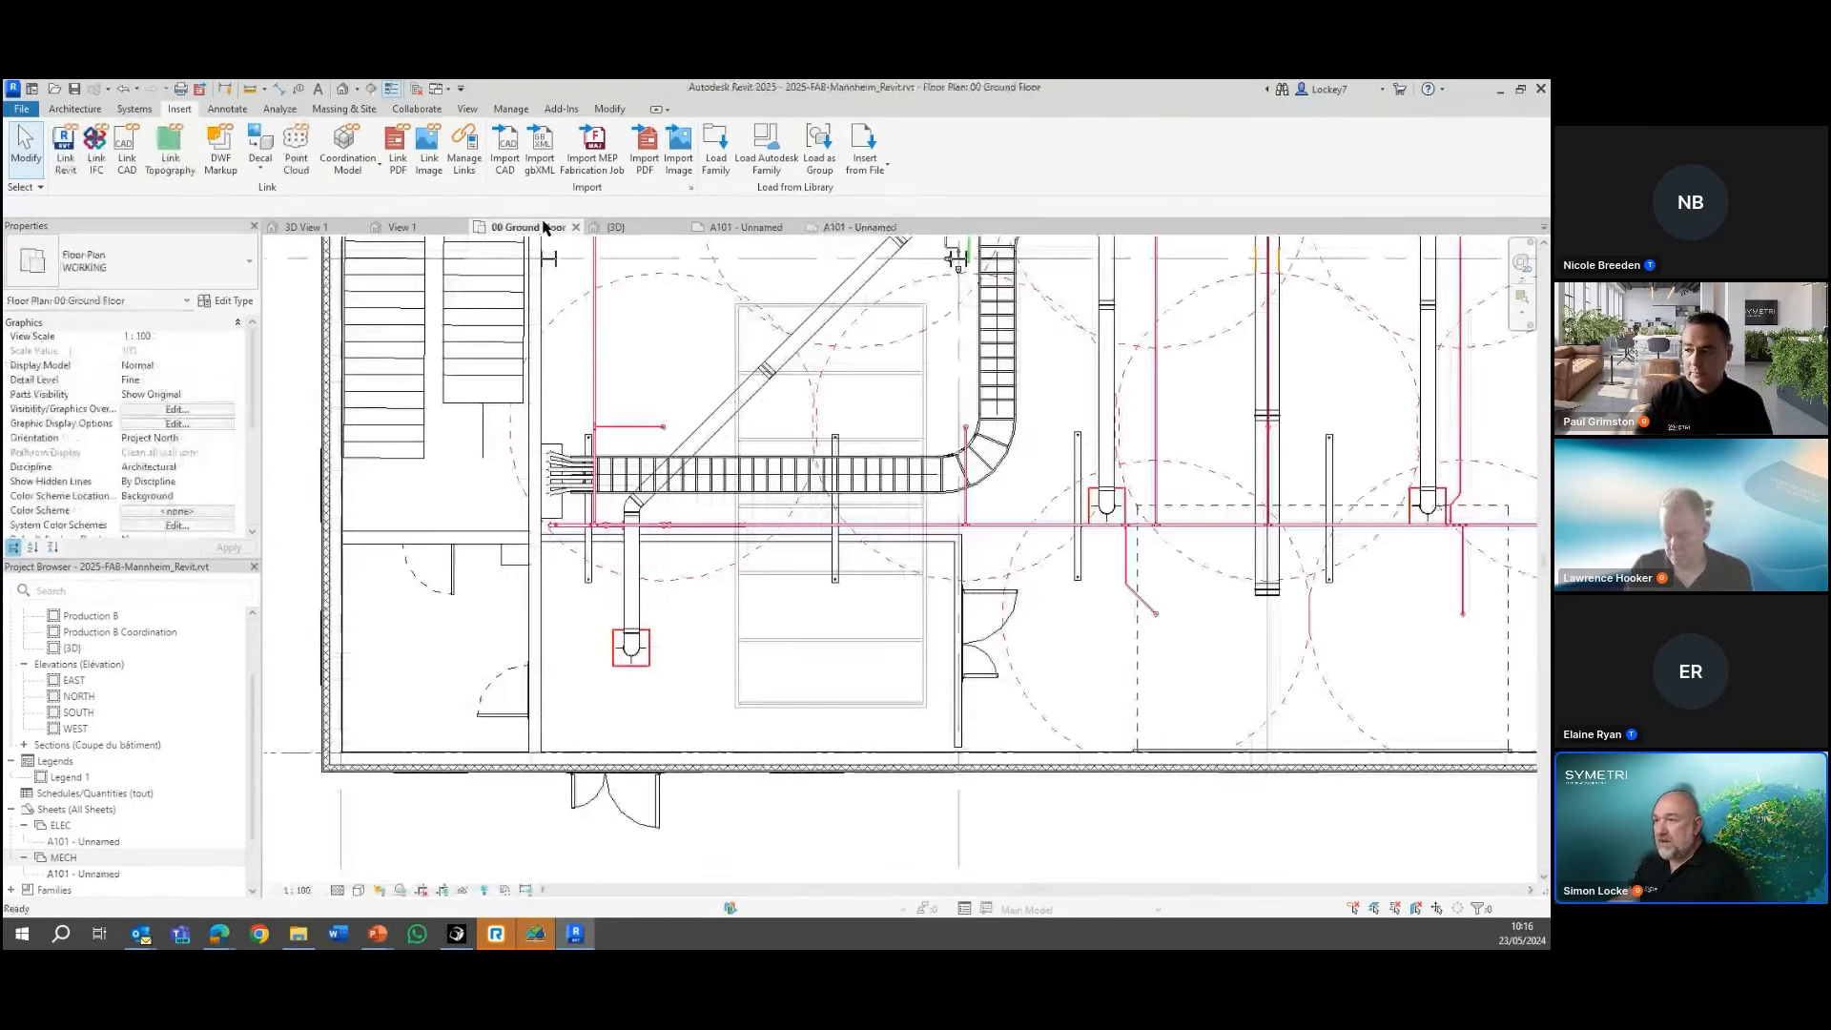
pyautogui.click(638, 579)
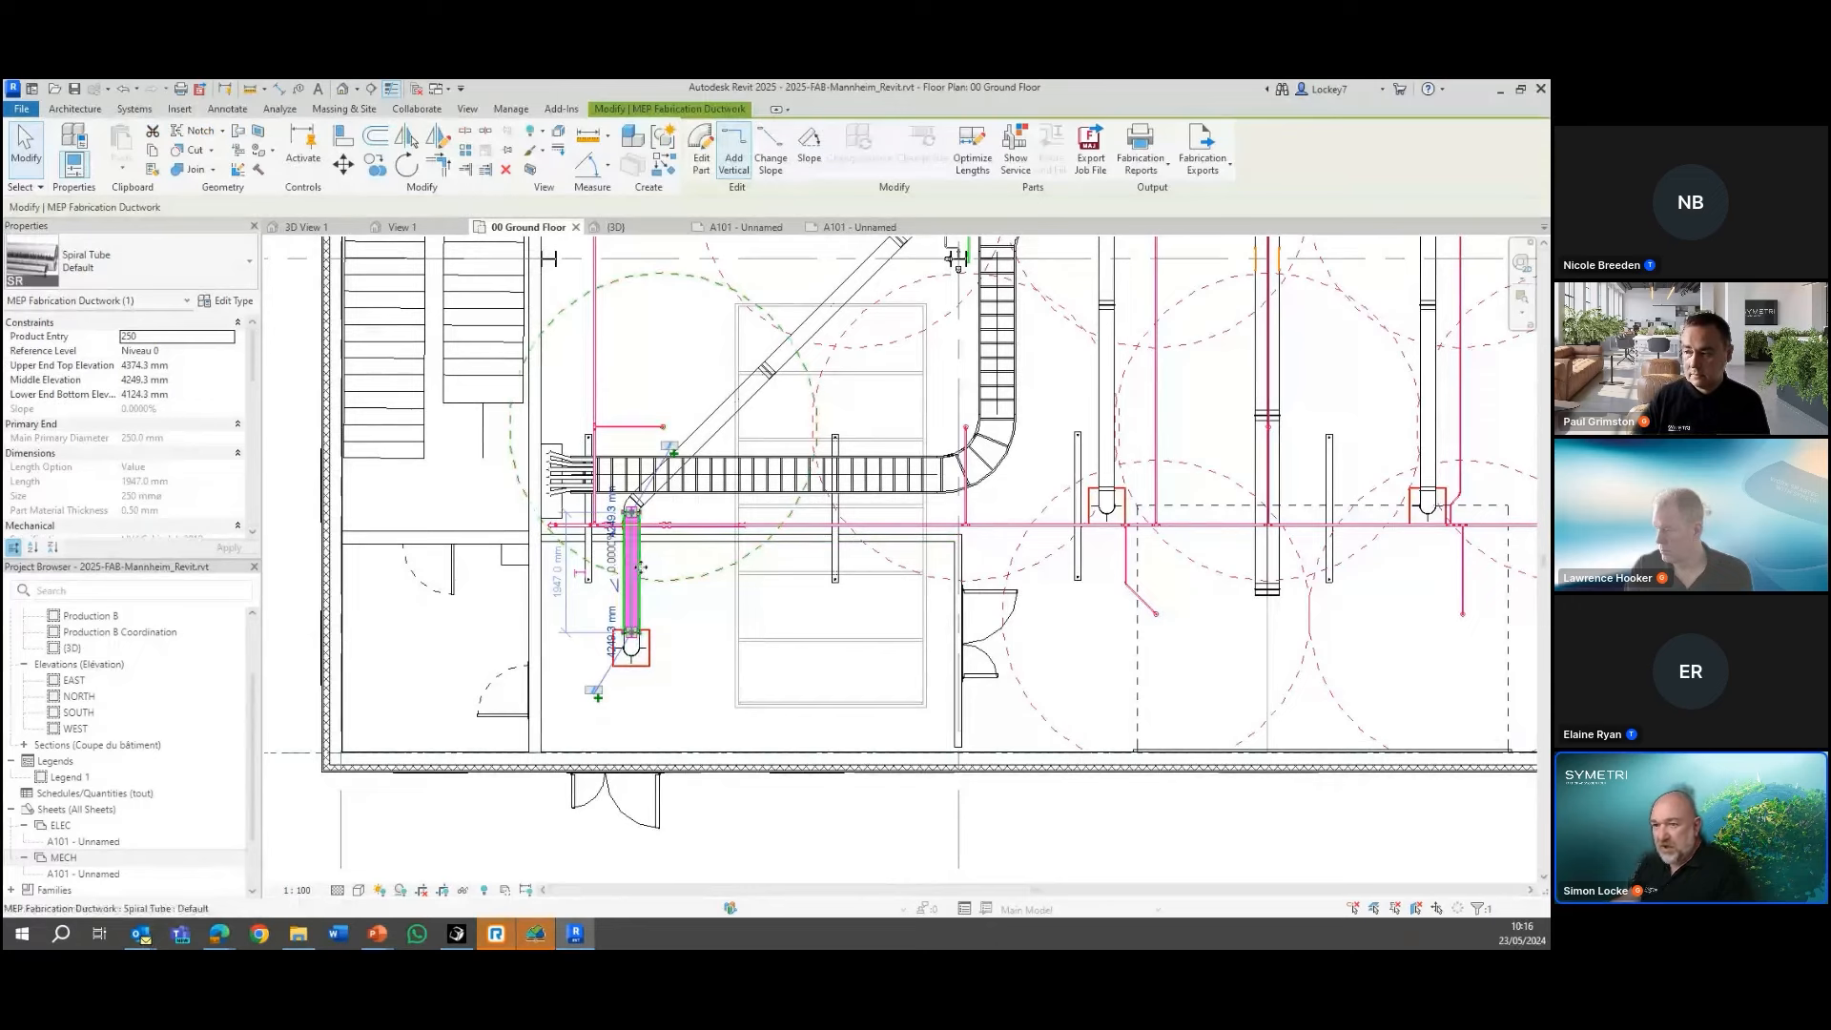
pyautogui.scroll(-1, 155, 450)
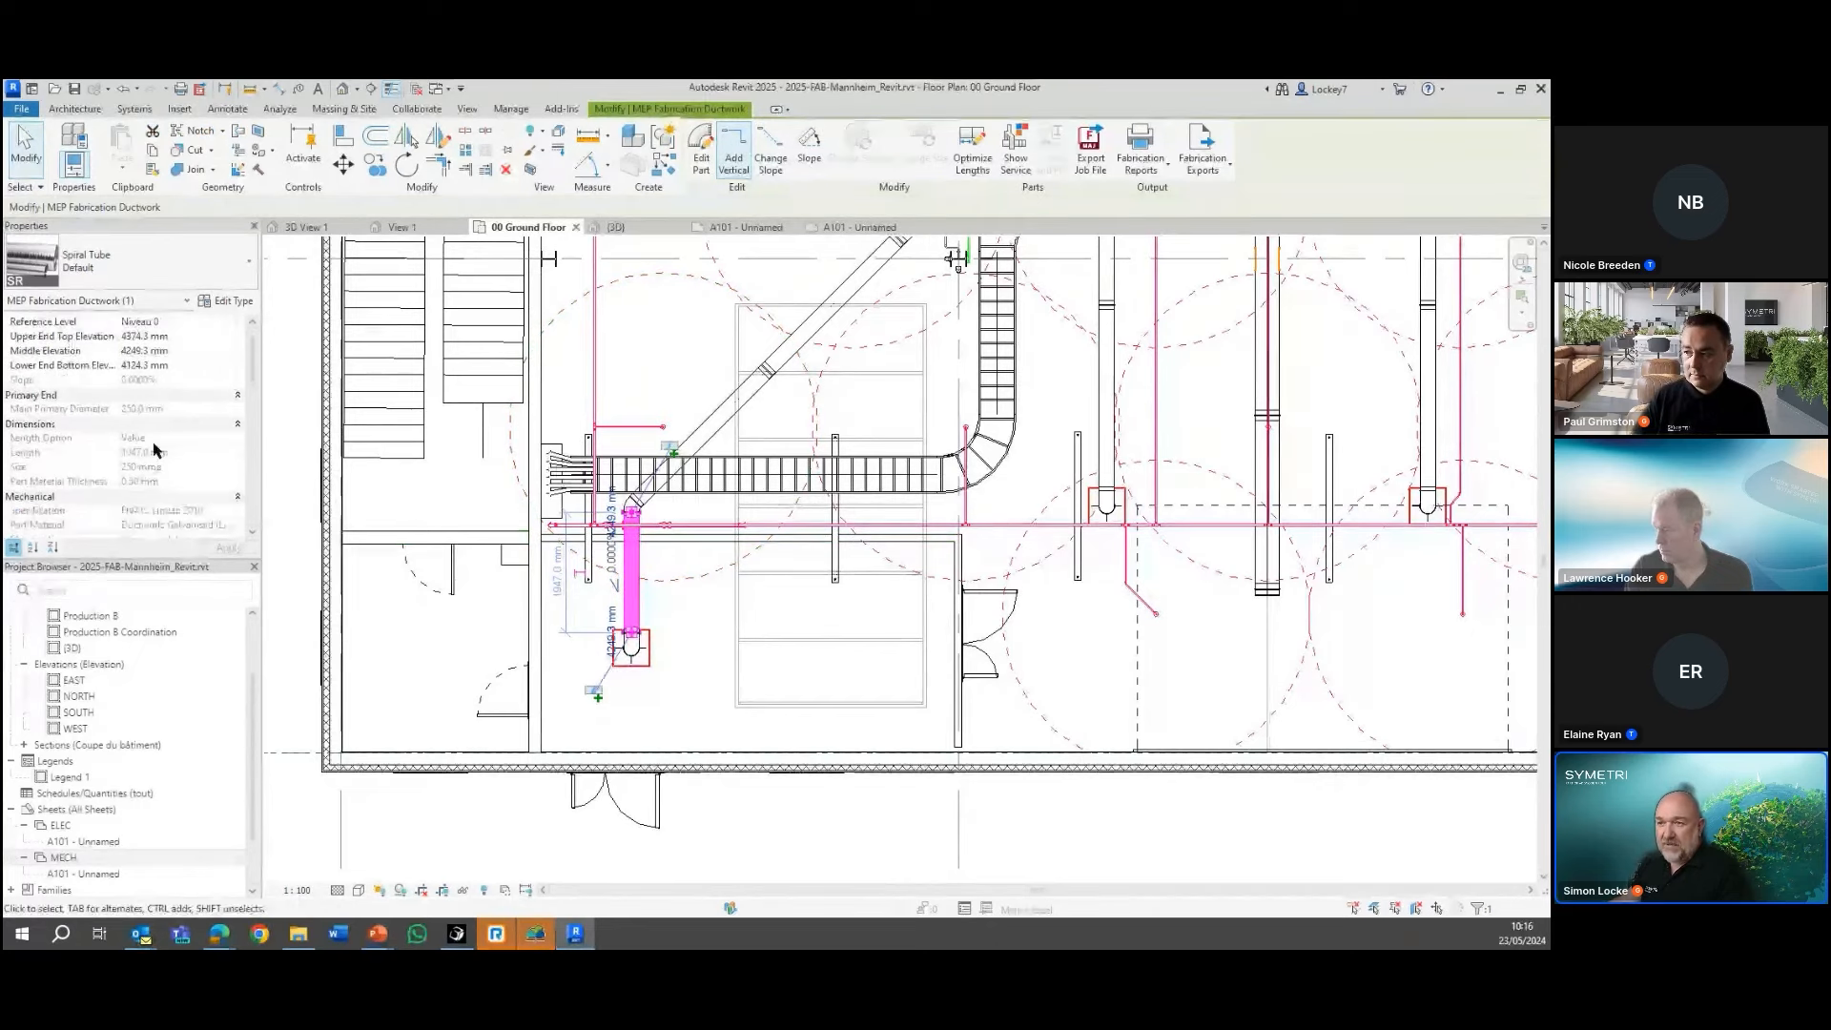
pyautogui.scroll(-1, 156, 450)
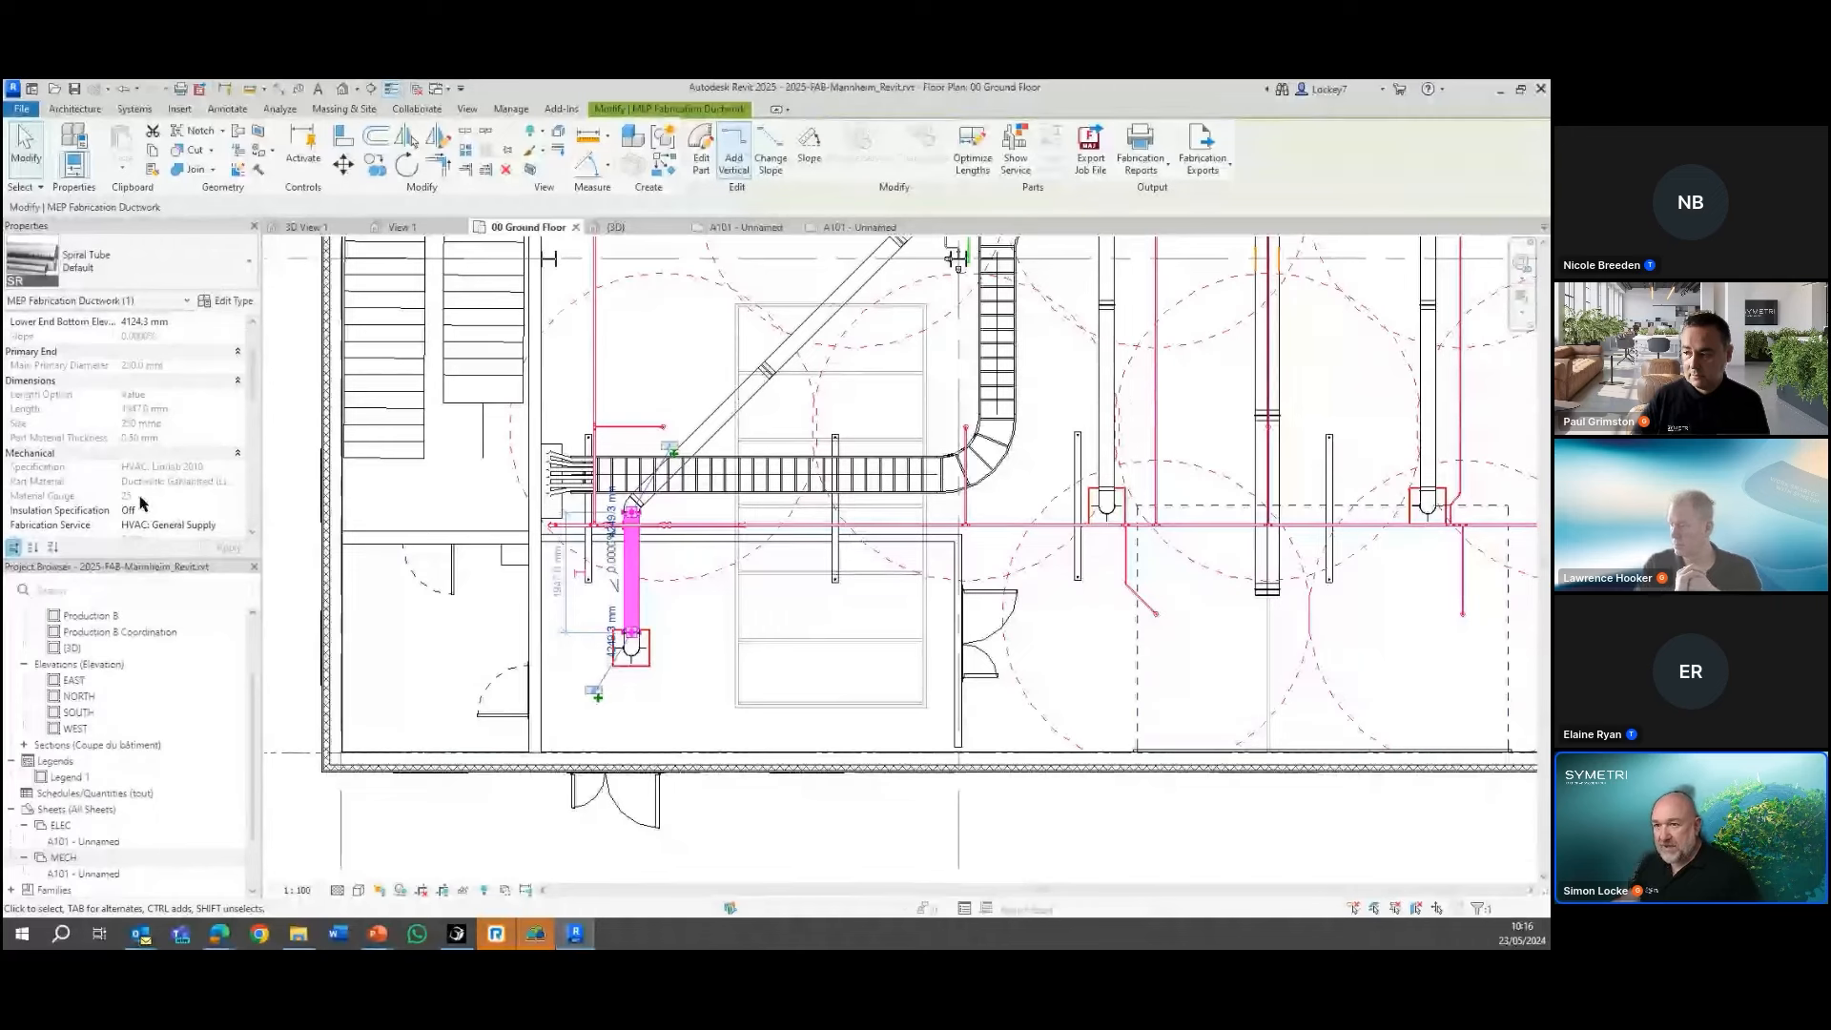
# Examine the electrical circuiting properties of the Ethernet Switch beside the wall, and clear the selection
pyautogui.click(501, 567)
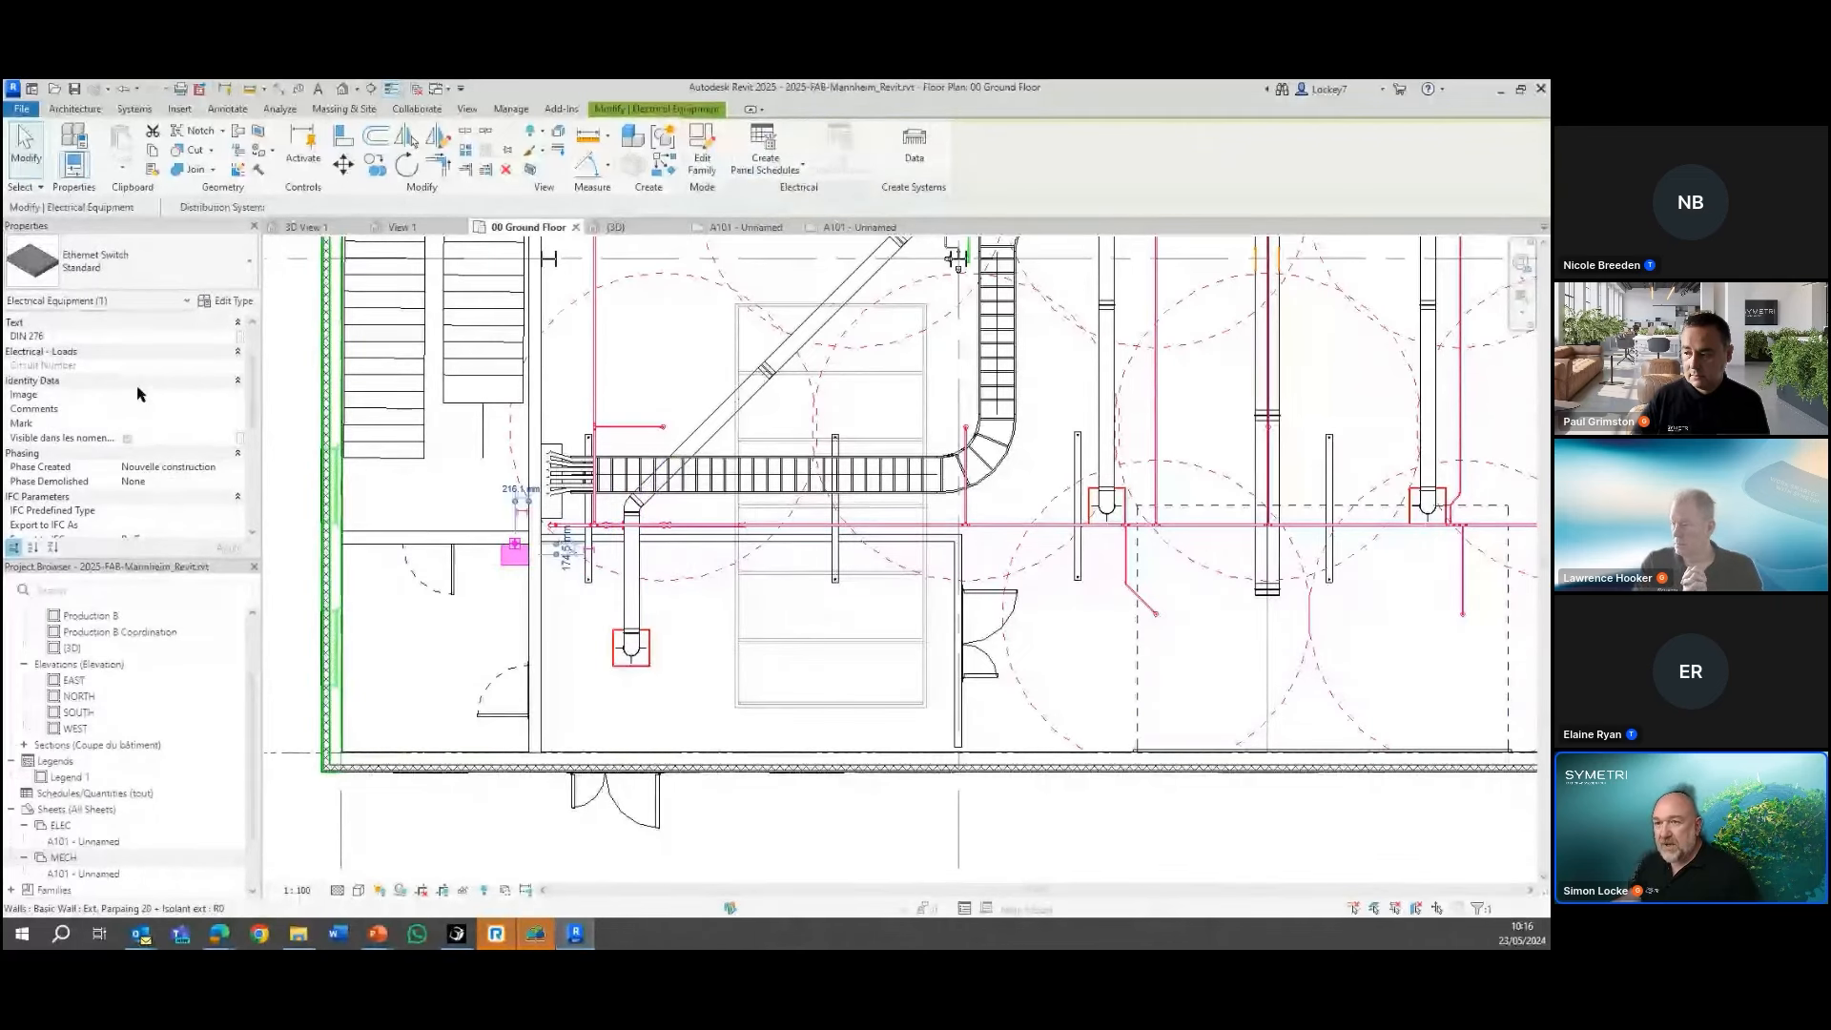
pyautogui.scroll(-5, 138, 393)
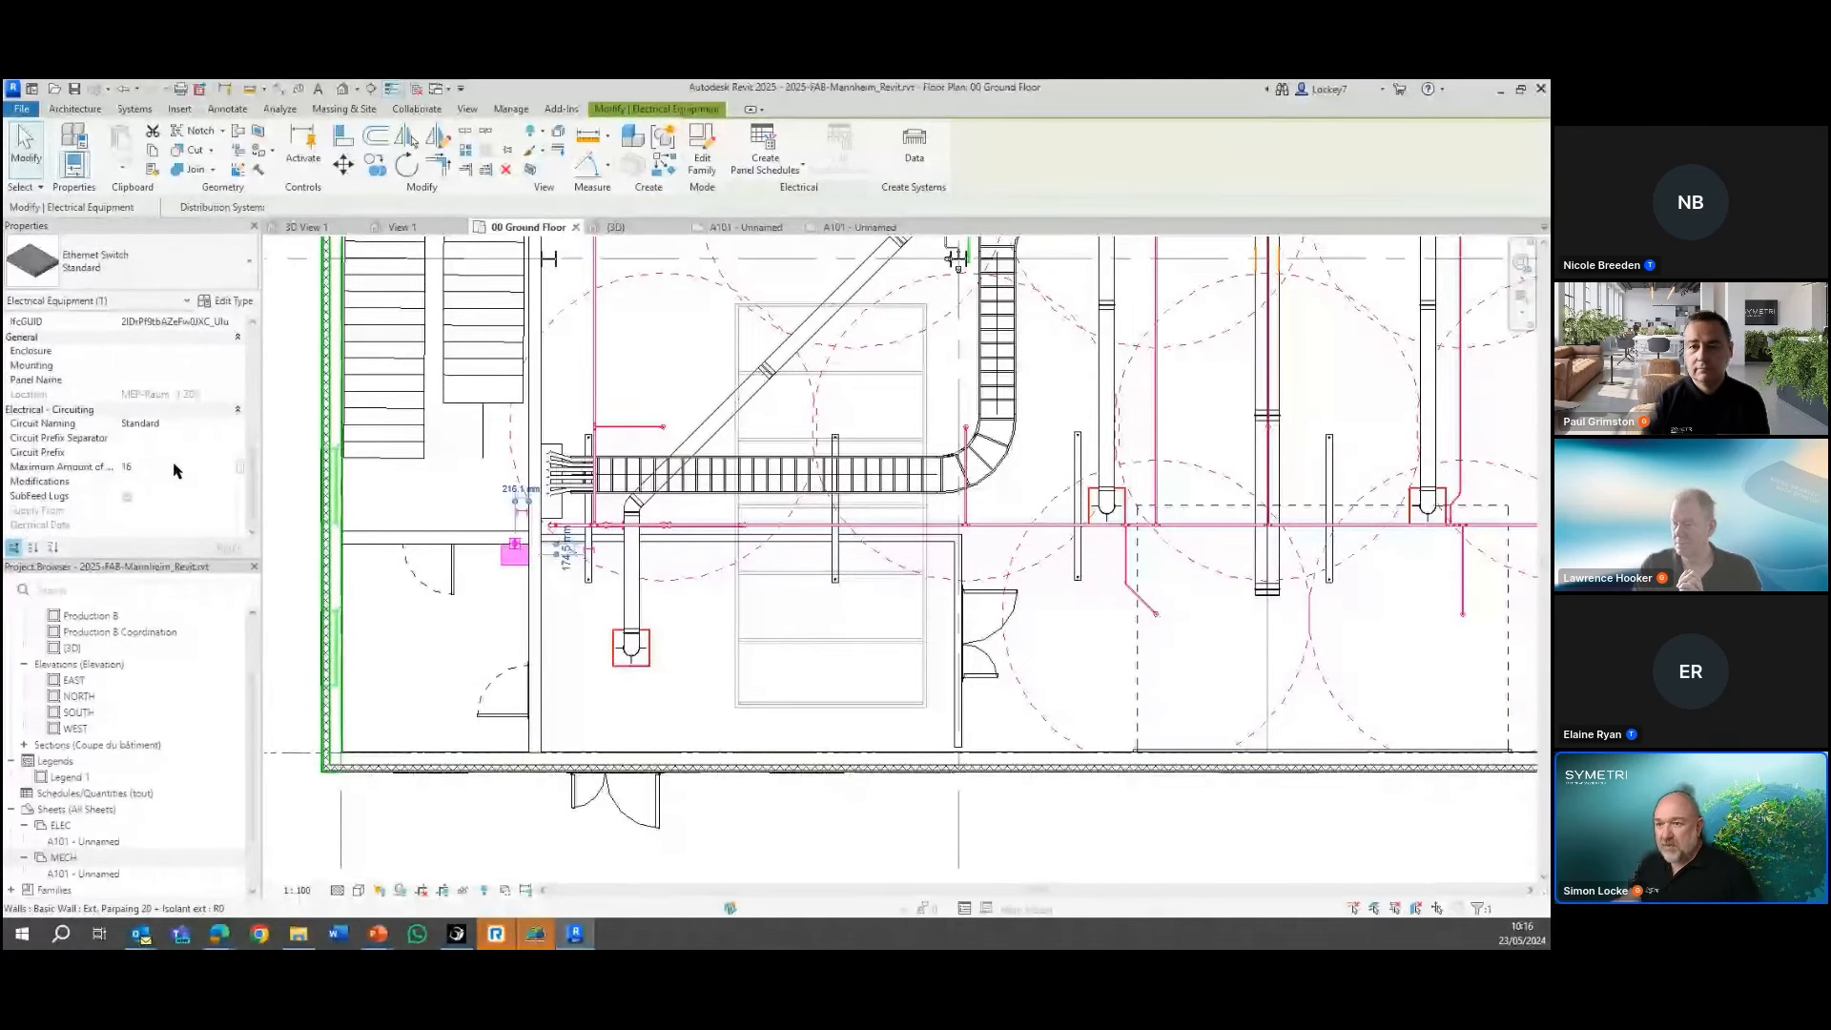
pyautogui.click(172, 465)
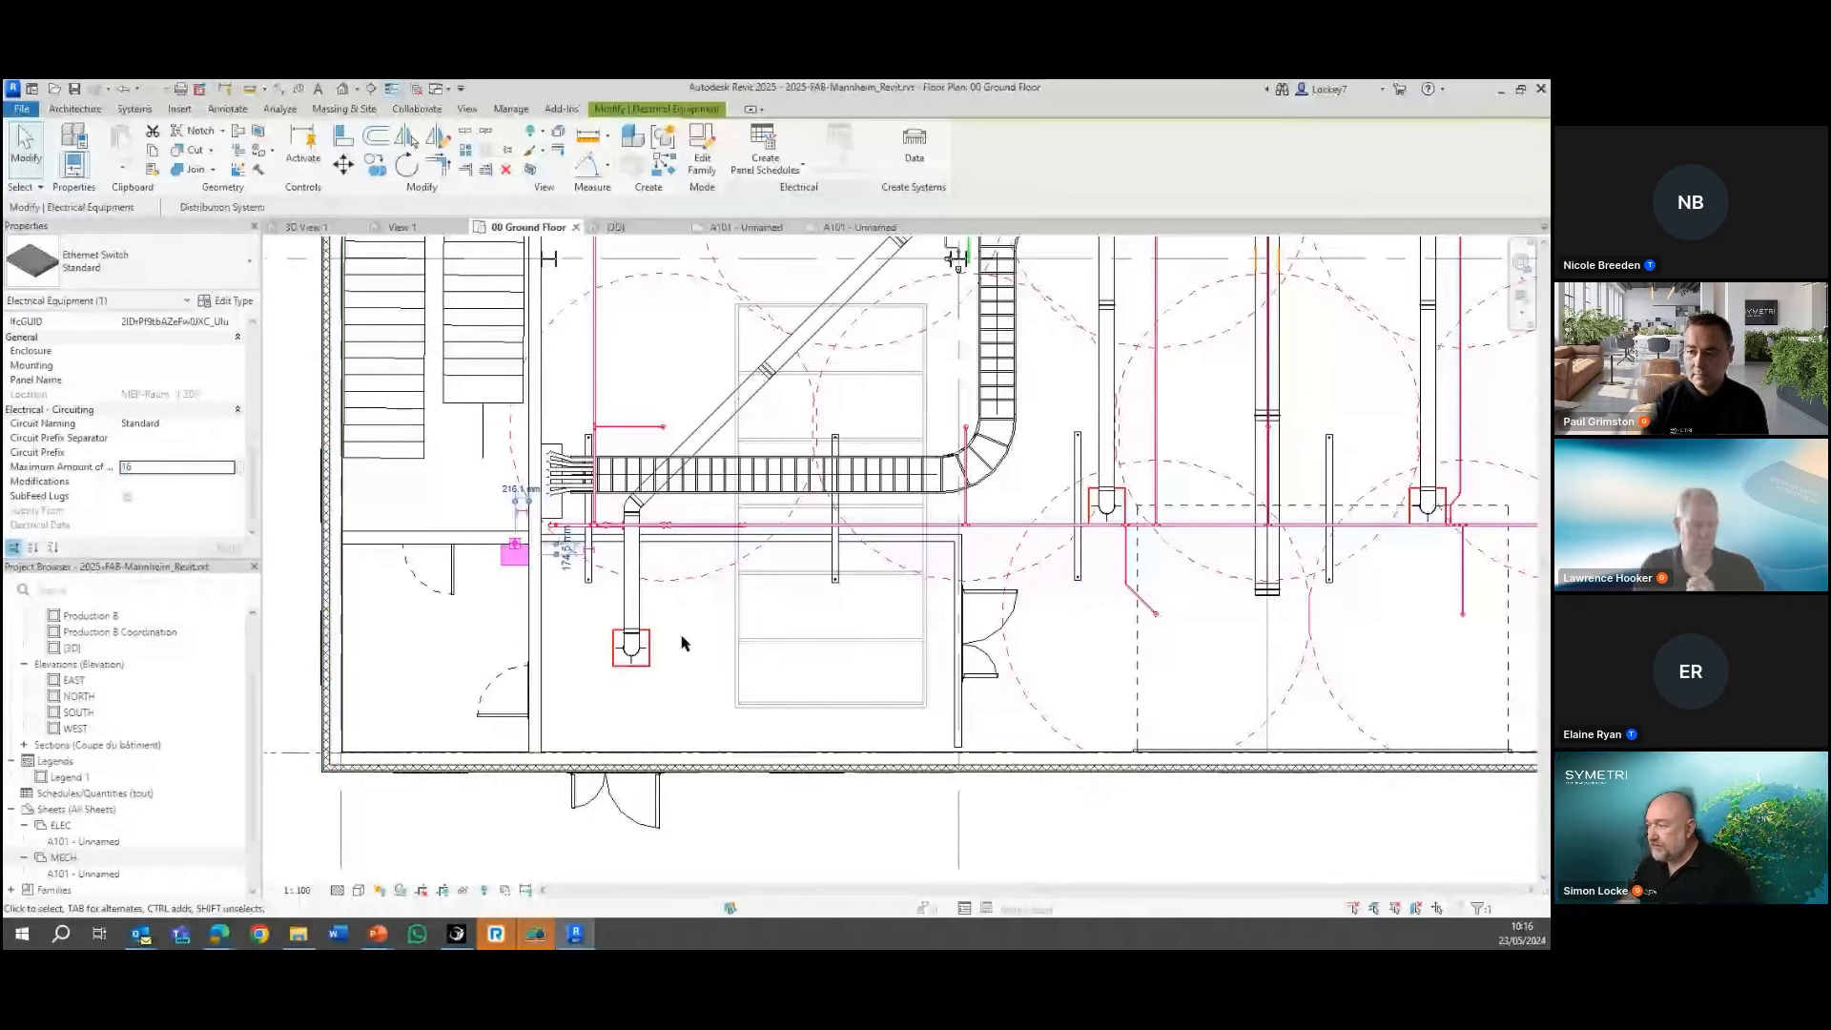
pyautogui.press('Escape')
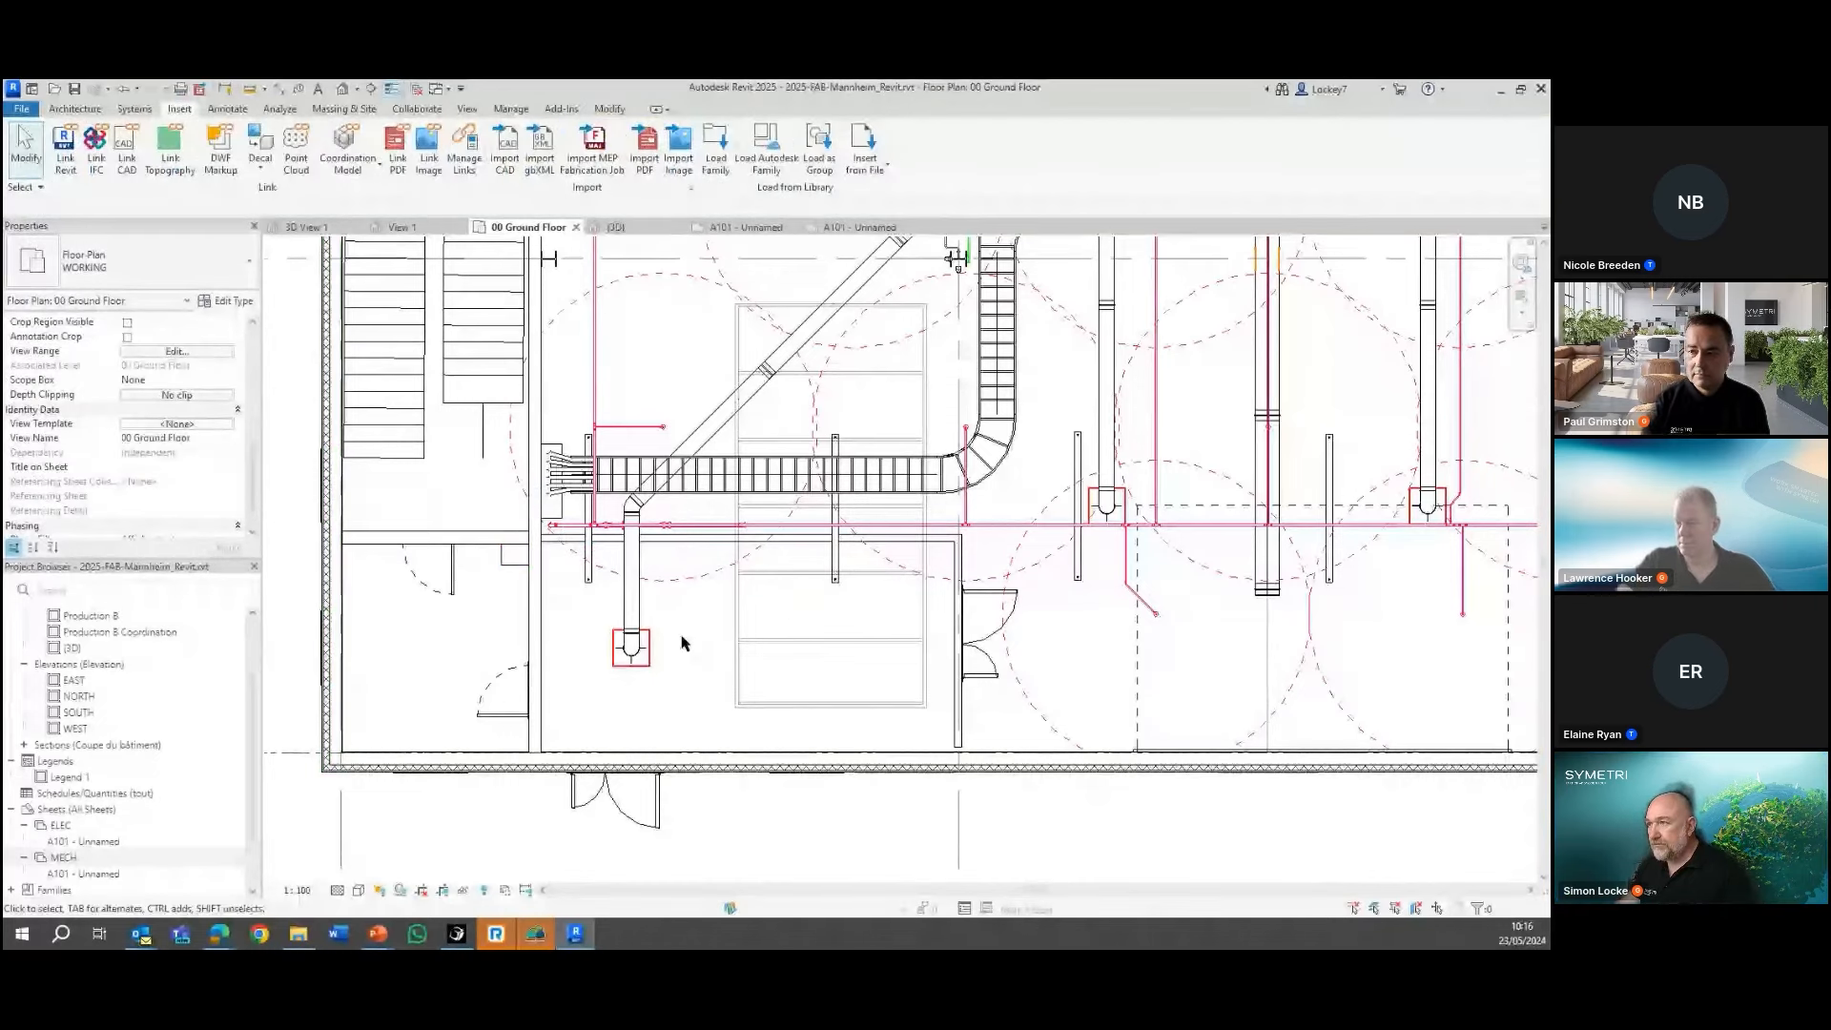
# Examine the overall layout of the entire 00 Ground Floor plan within its grid
pyautogui.scroll(-1, 649, 428)
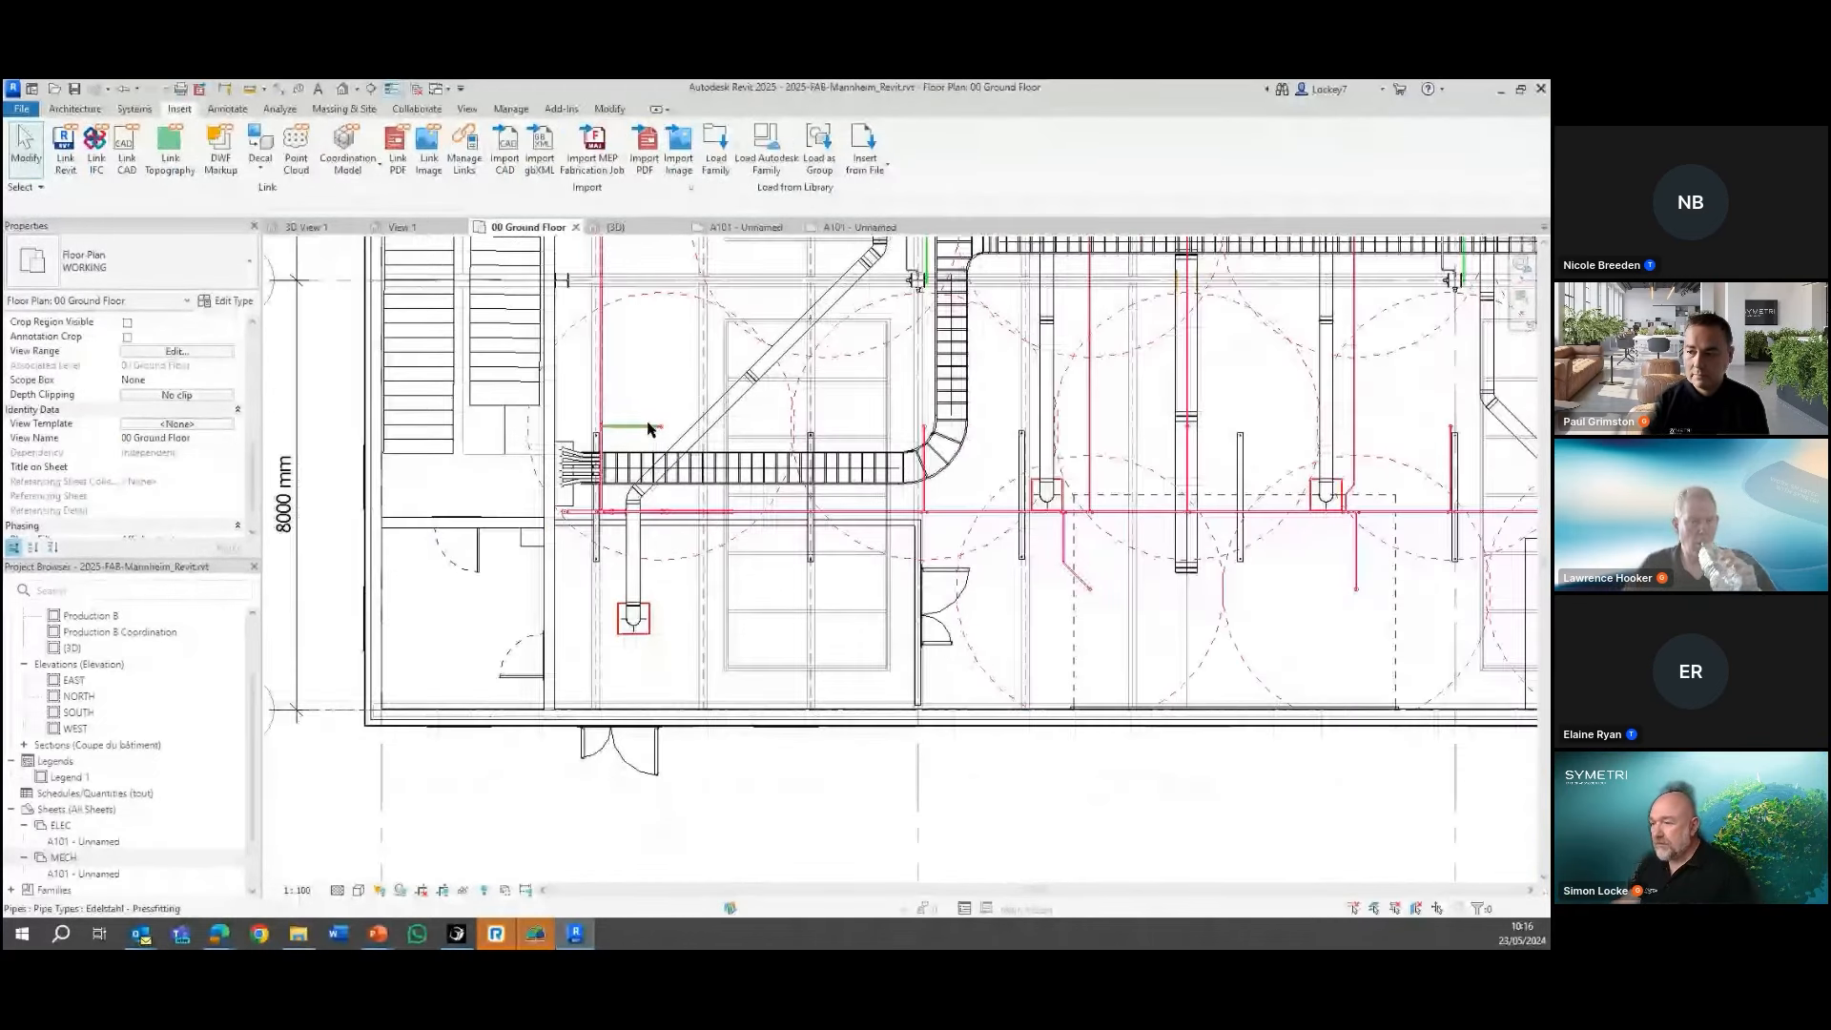
pyautogui.scroll(-1, 649, 429)
pyautogui.moveTo(571, 506); pyautogui.dragTo(526, 558, button='middle')
pyautogui.scroll(-1, 497, 668)
pyautogui.scroll(-1, 536, 508)
pyautogui.scroll(-4, 527, 558)
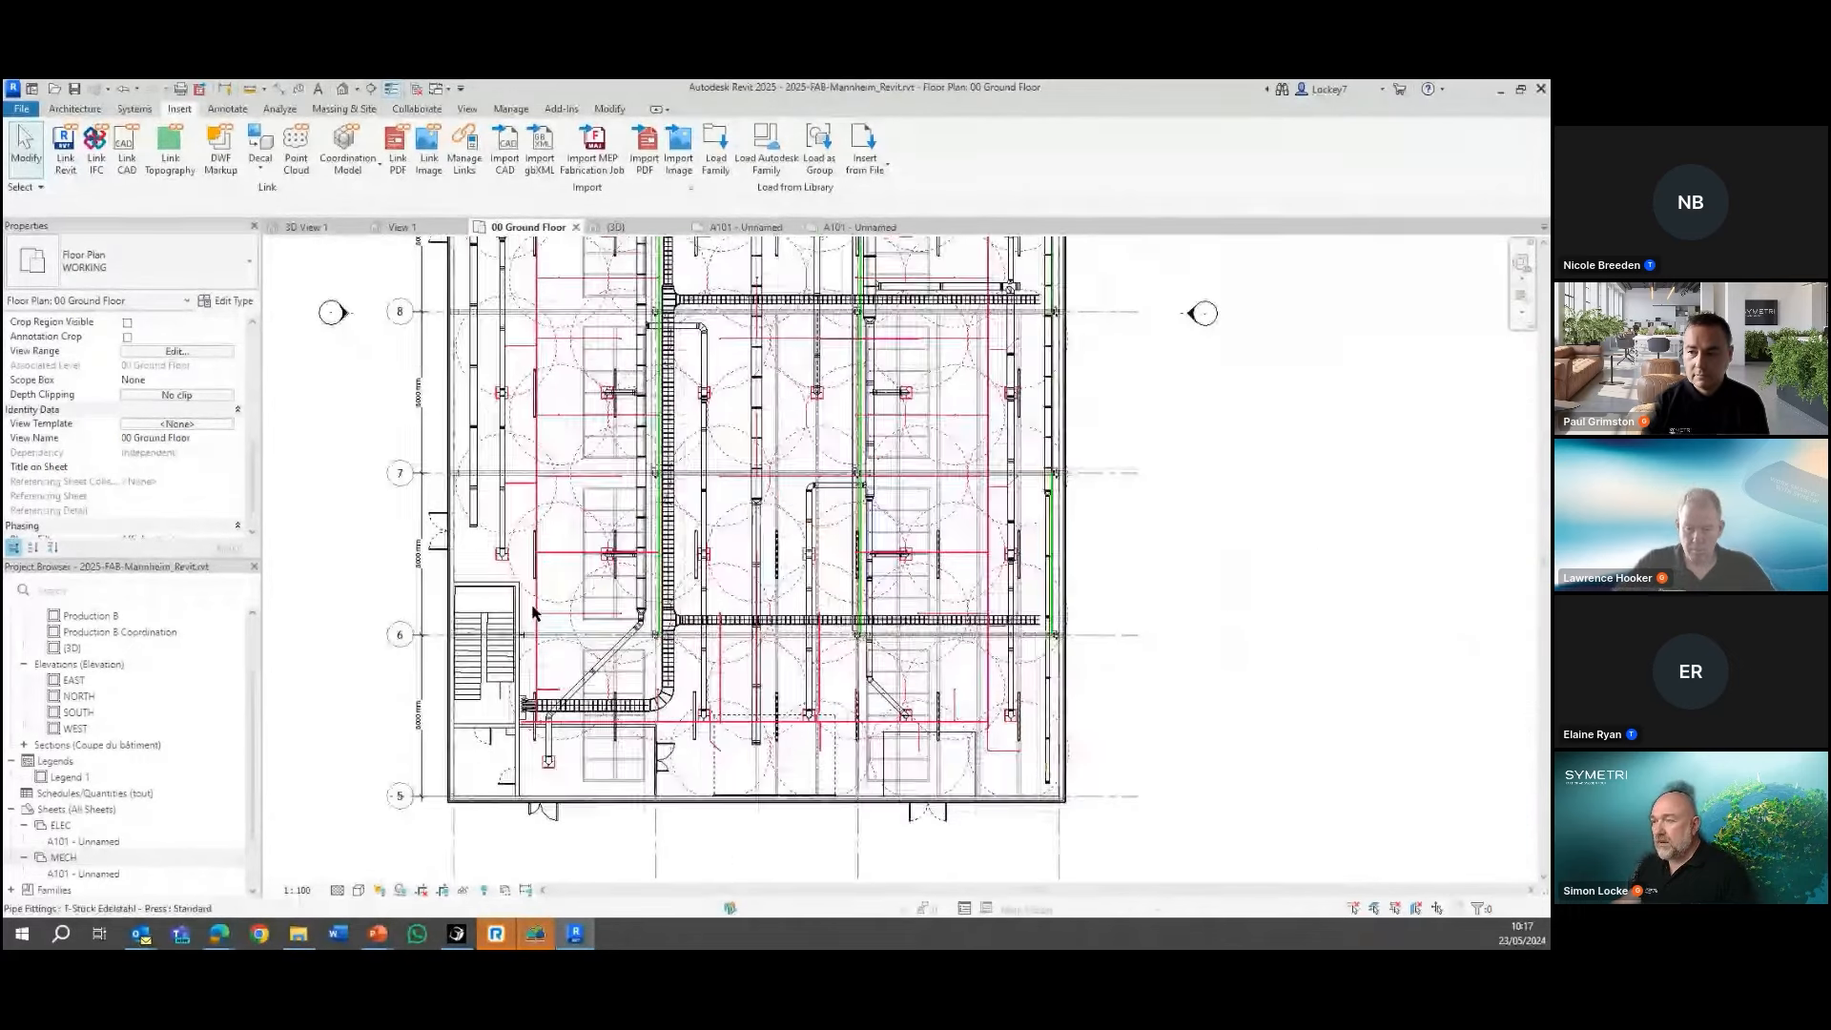
pyautogui.moveTo(749, 503); pyautogui.dragTo(813, 573, button='middle')
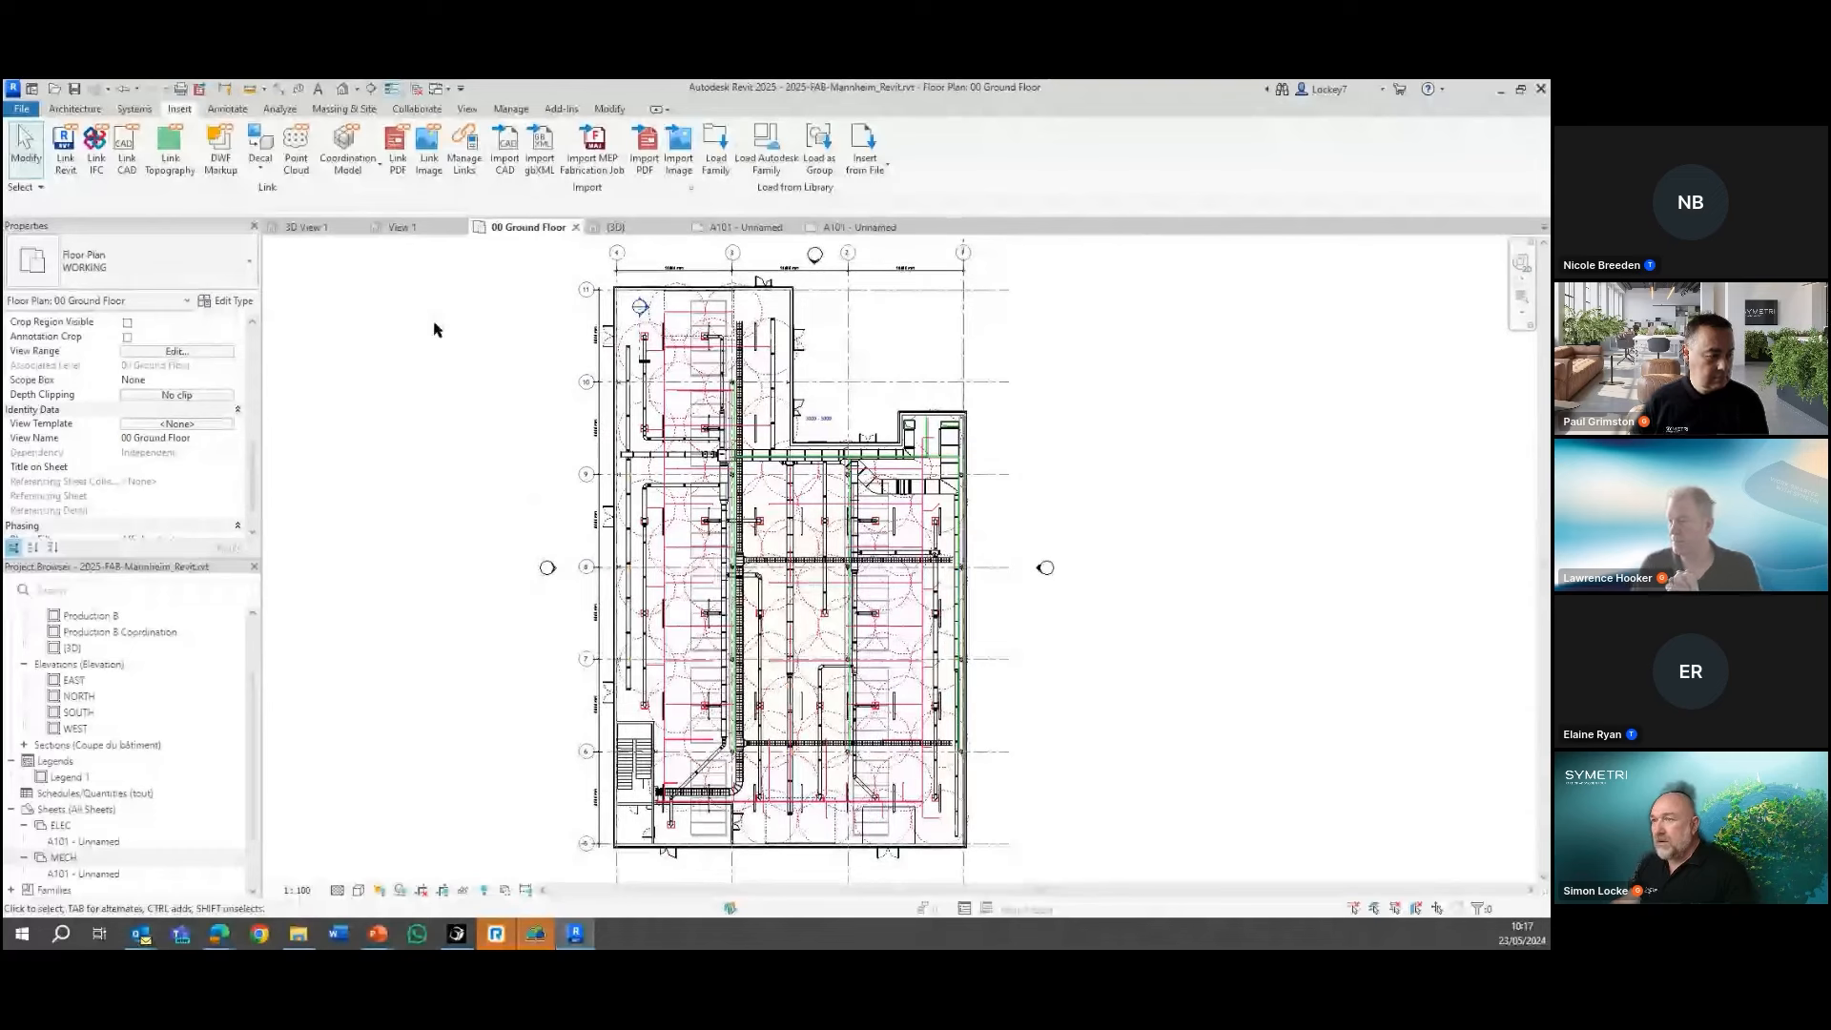
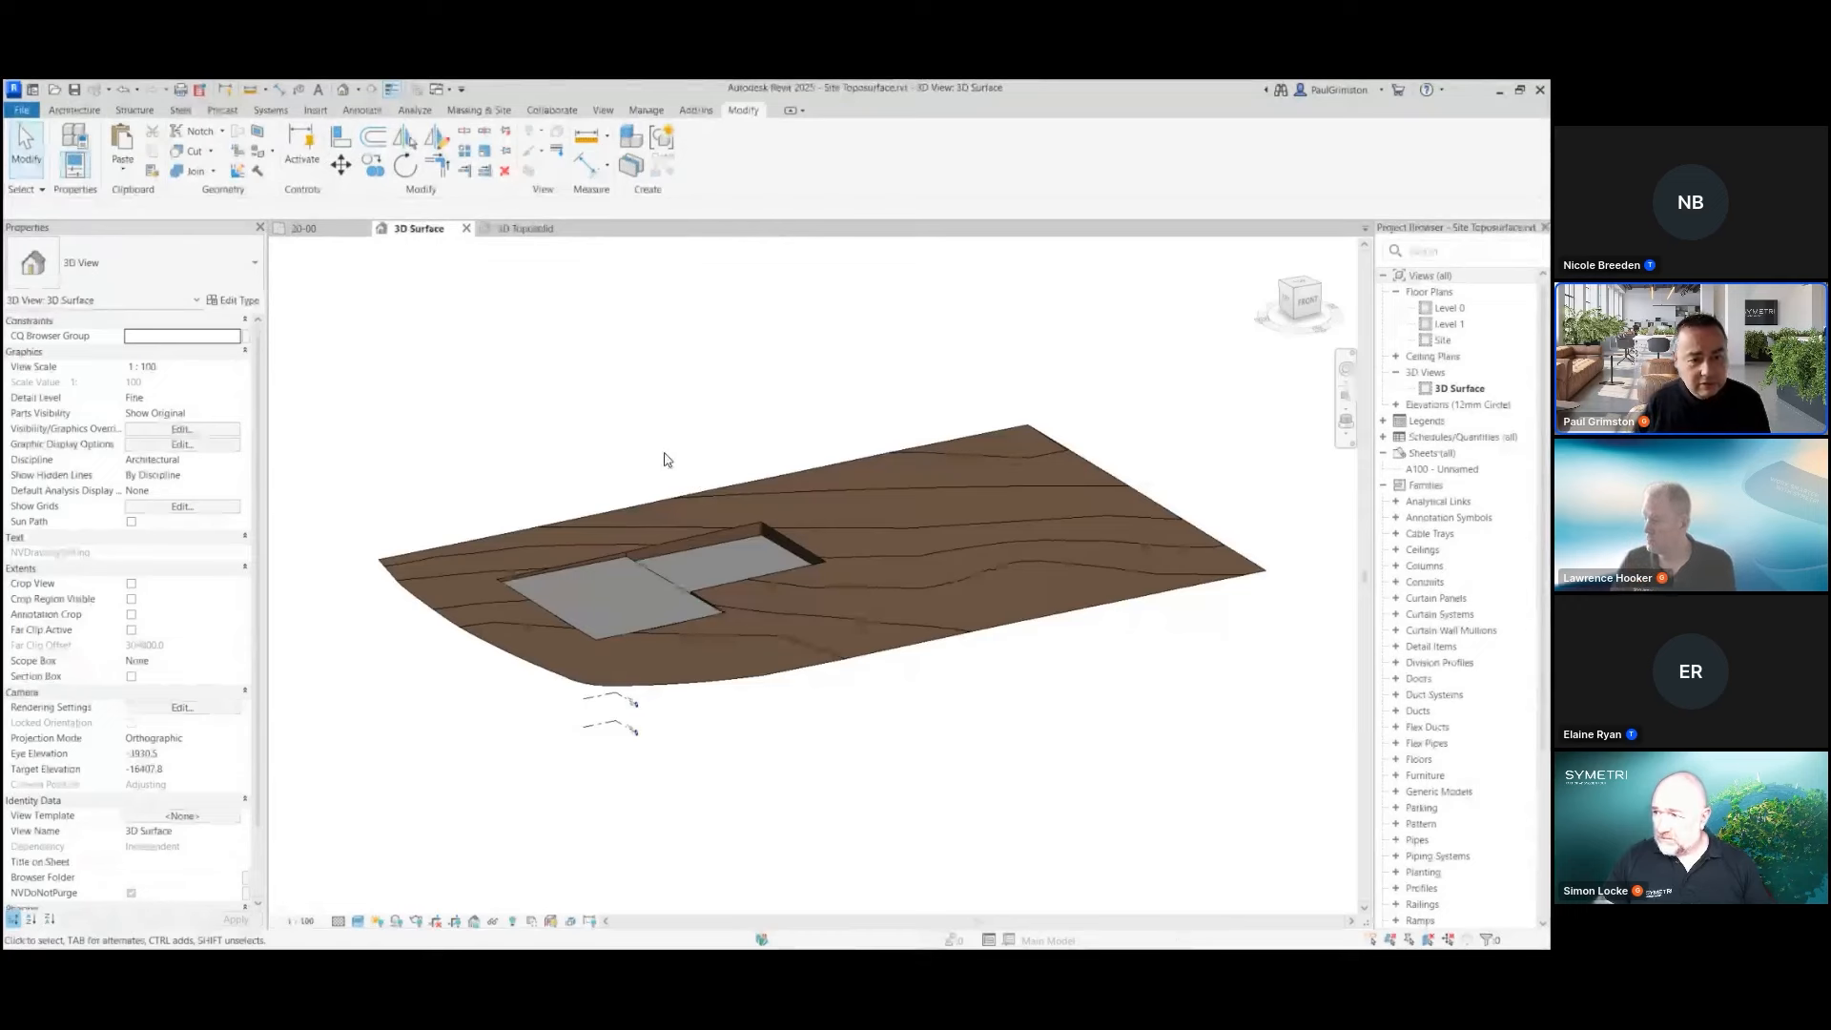
# Examine the level and height offset properties of the smaller rear building pad, and clear the selection
pyautogui.keyDown('shift'); pyautogui.moveTo(532, 449); pyautogui.dragTo(559, 498, button='middle'); pyautogui.keyUp('shift')
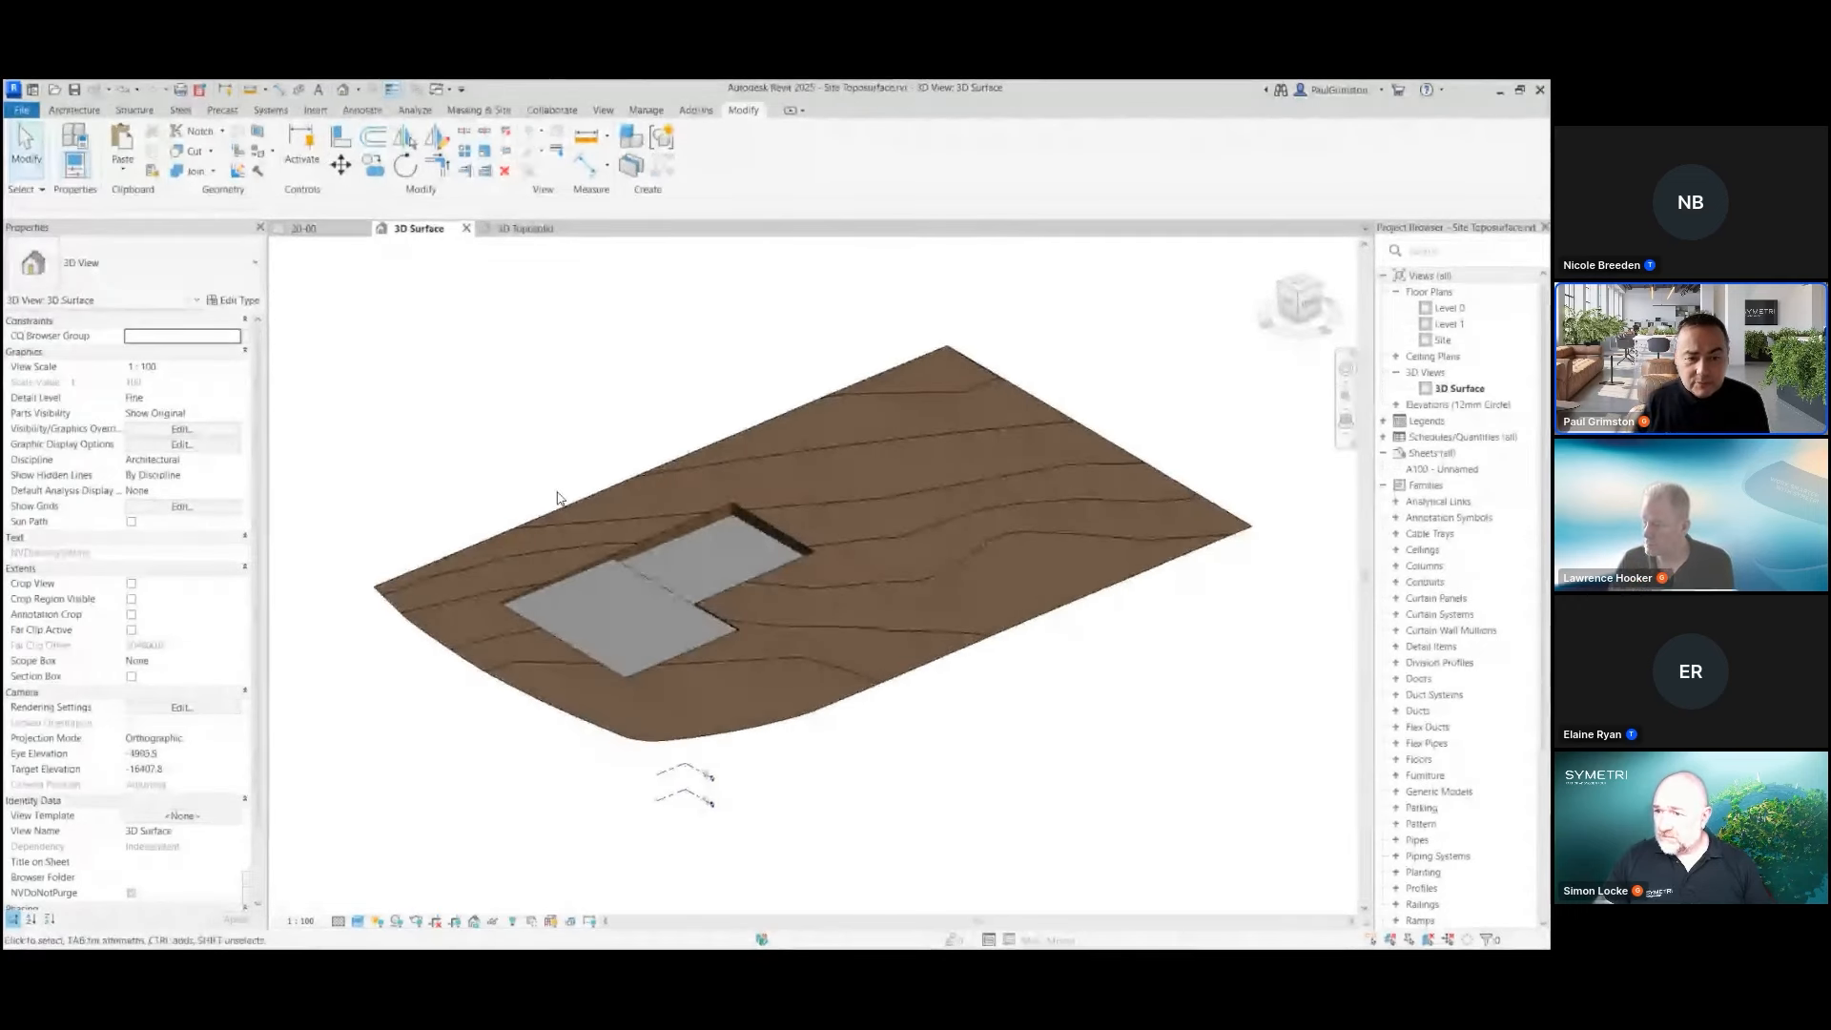
pyautogui.click(737, 526)
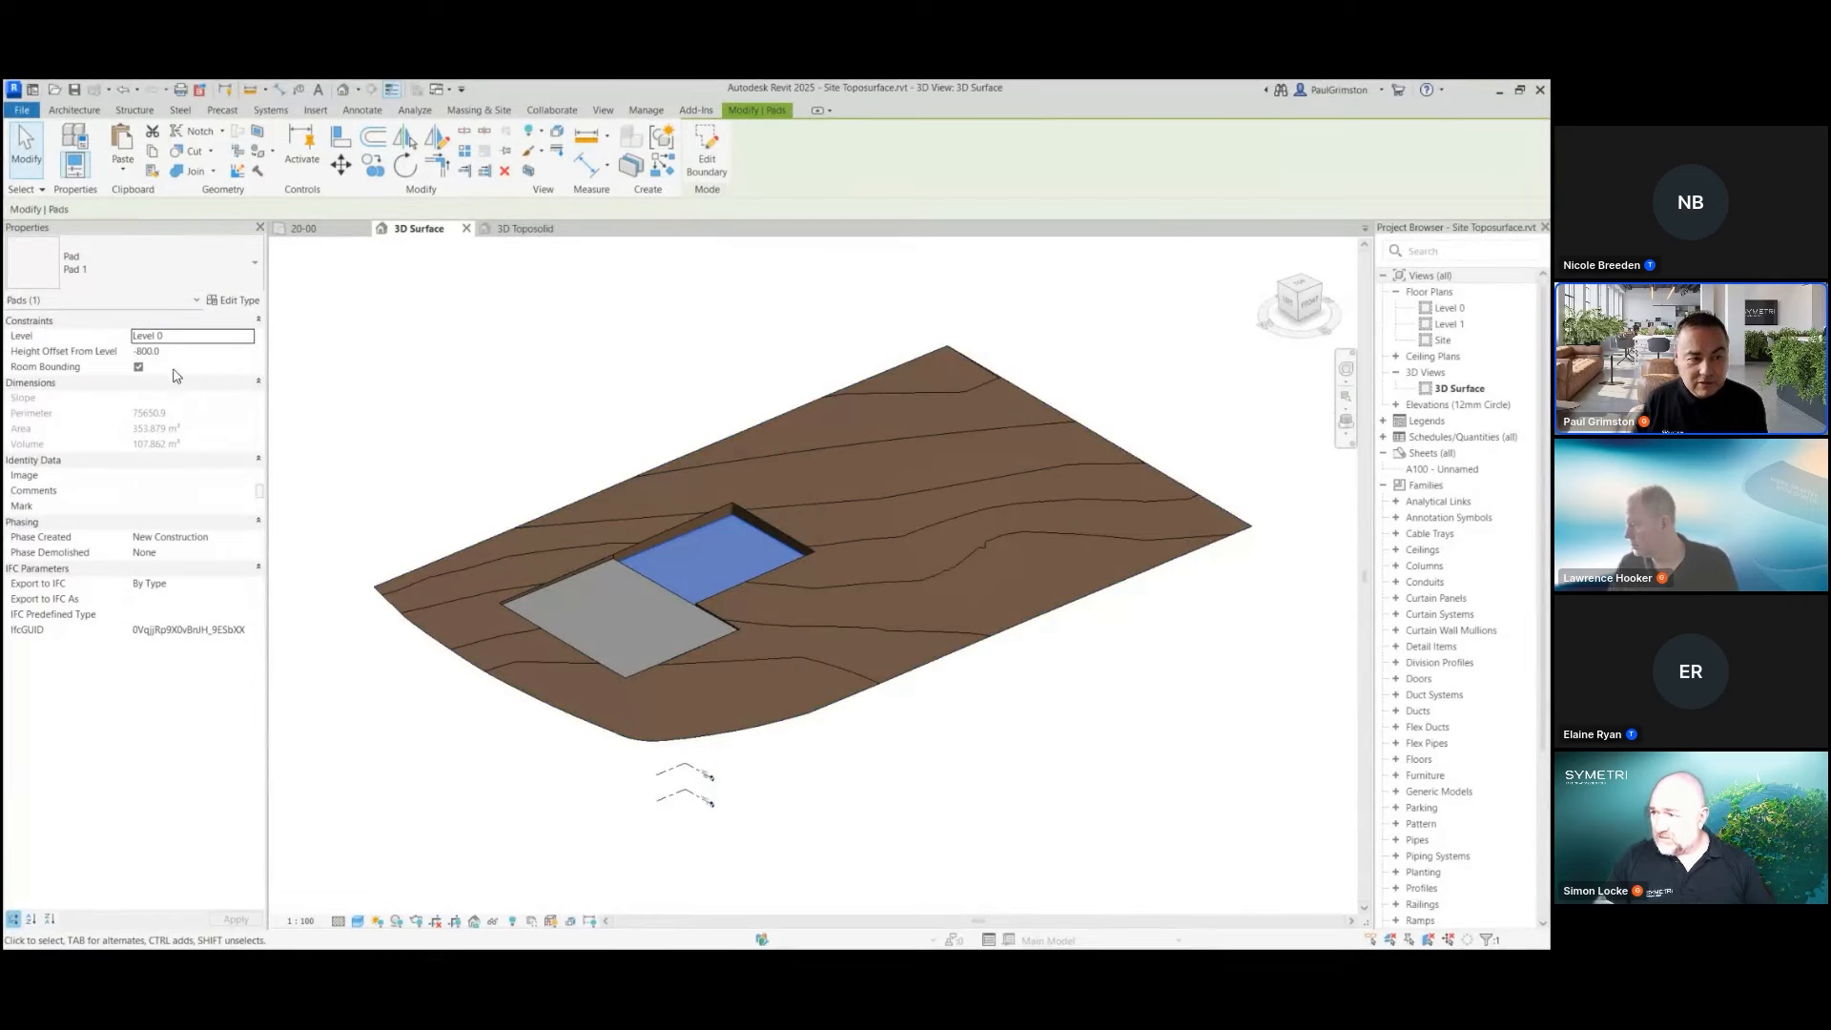
pyautogui.click(476, 386)
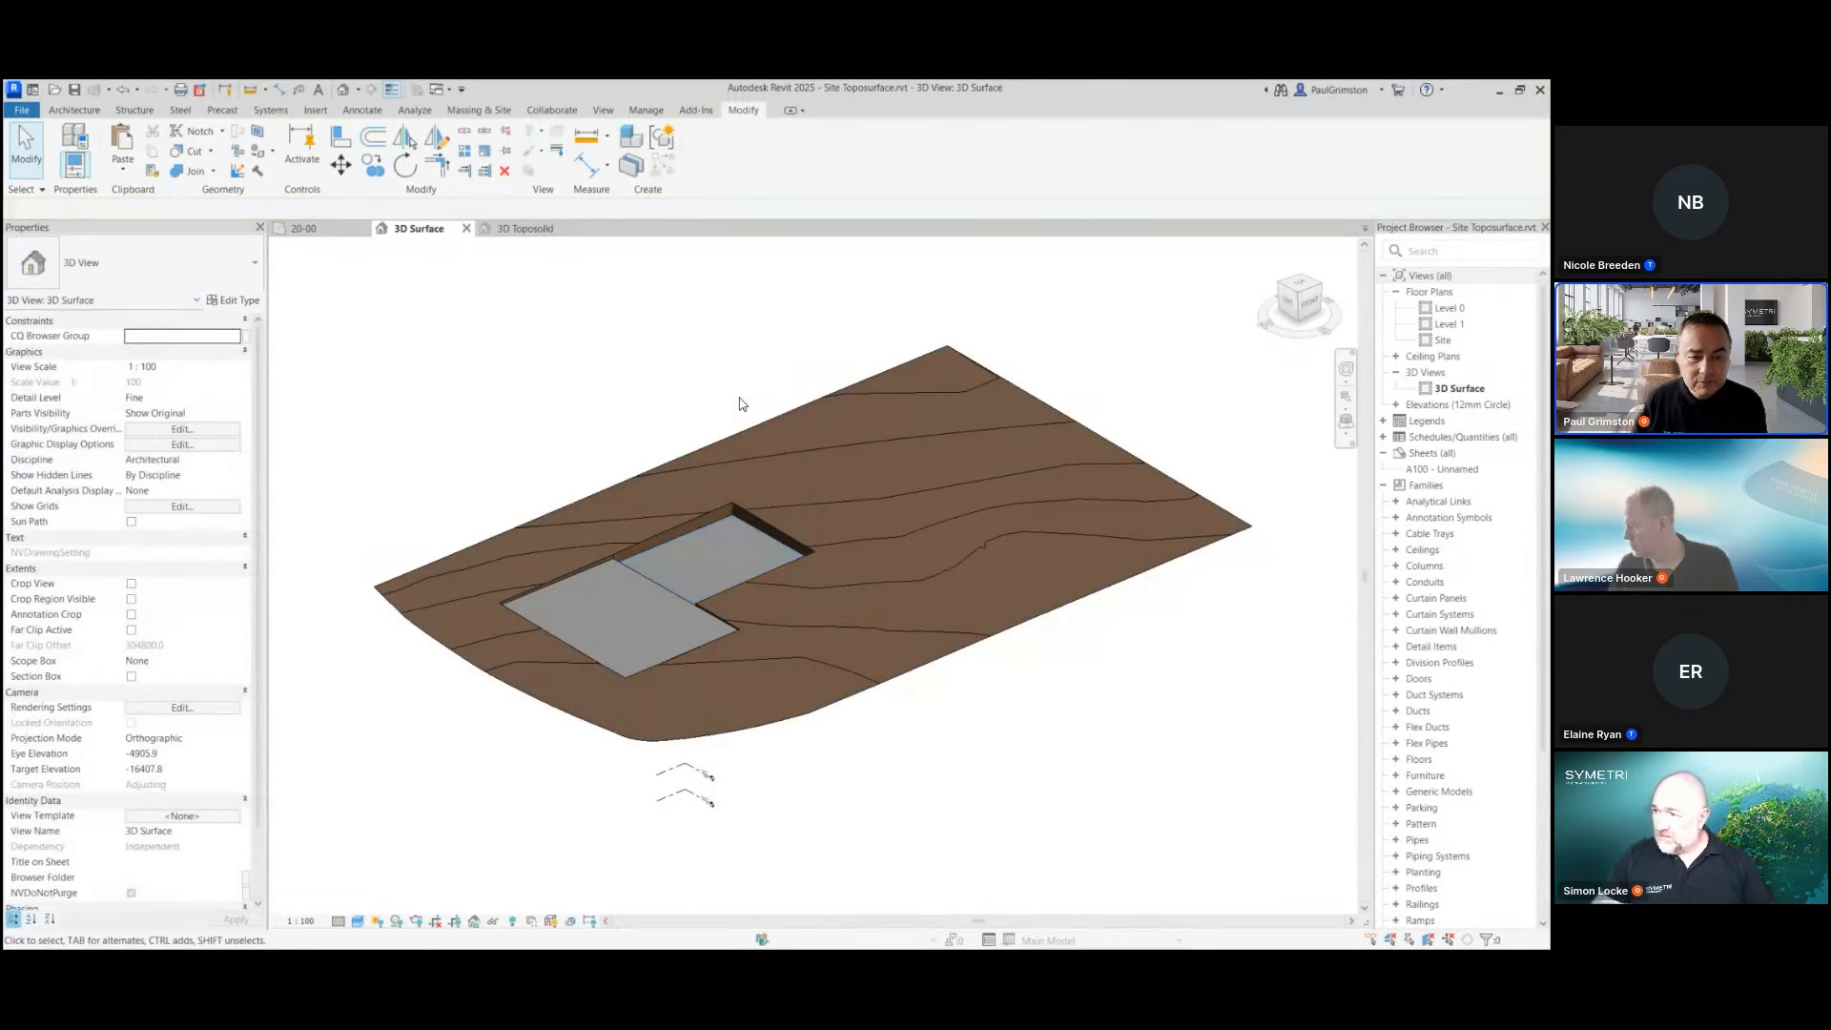
# Generate a toposolid from the existing toposurface on Level 0, using the Grassland - 1200mm type
pyautogui.click(977, 351)
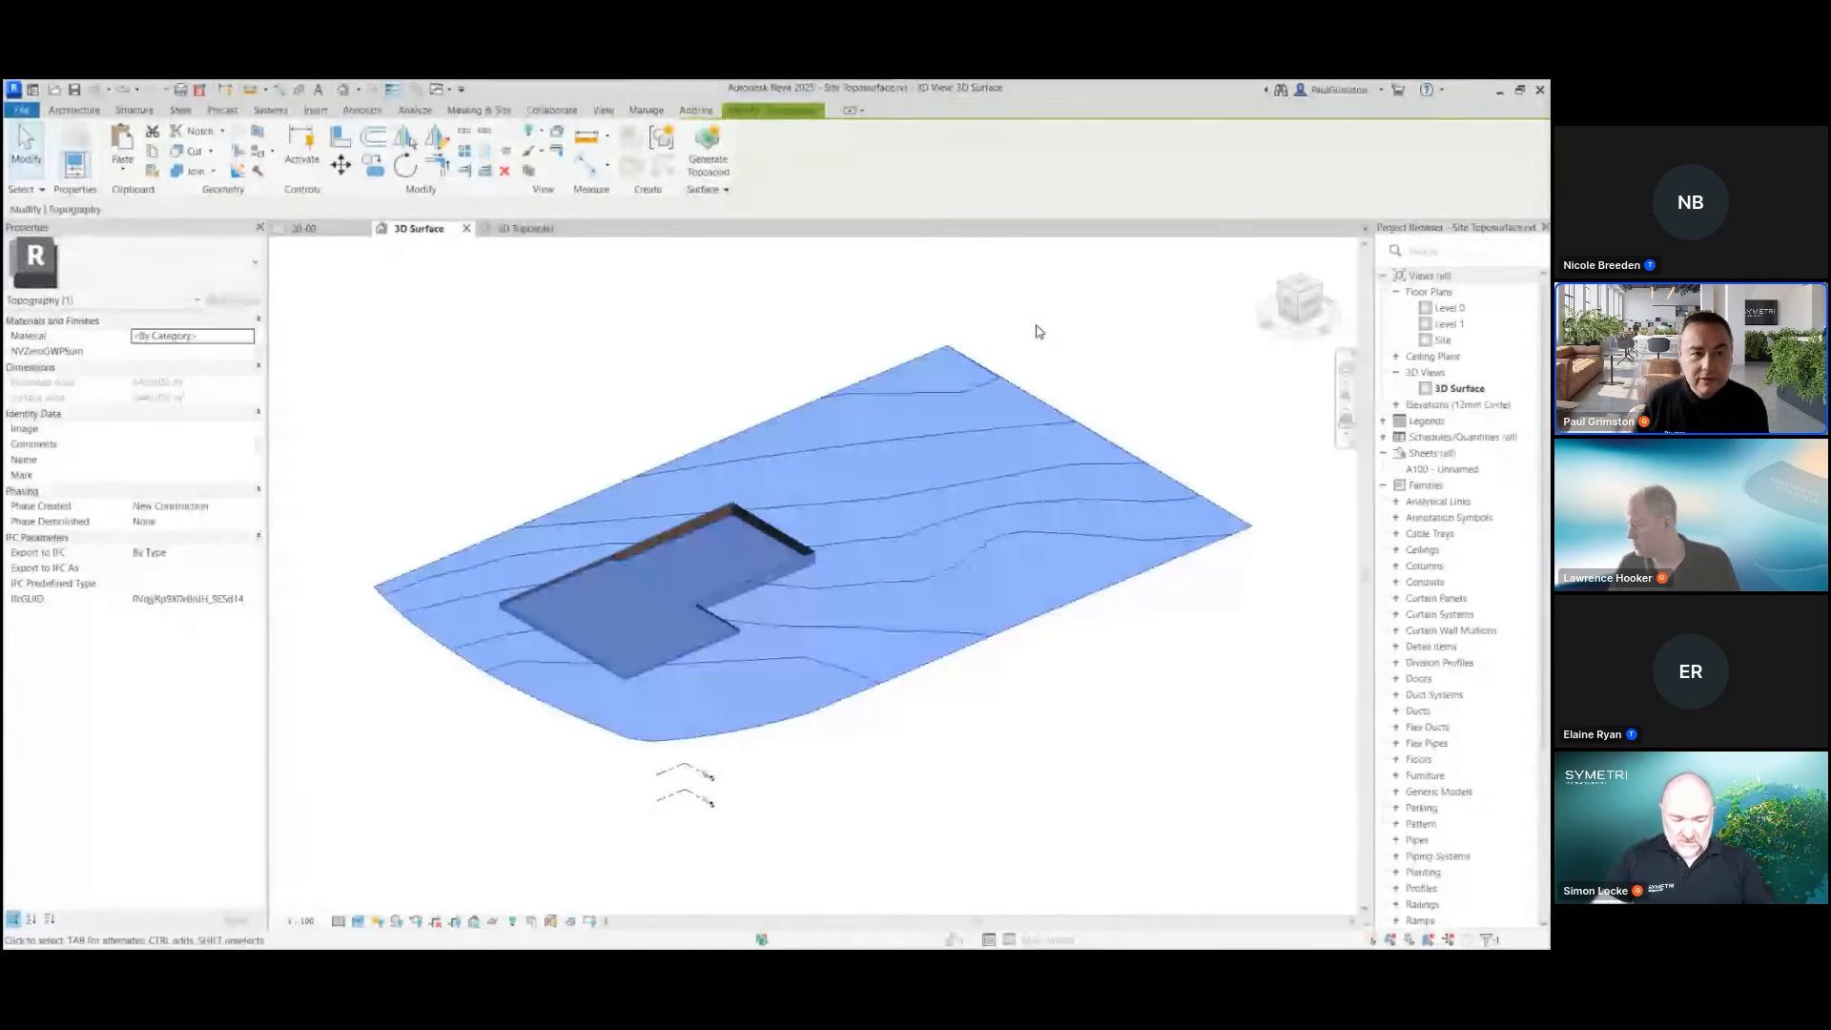
pyautogui.click(706, 153)
pyautogui.click(750, 565)
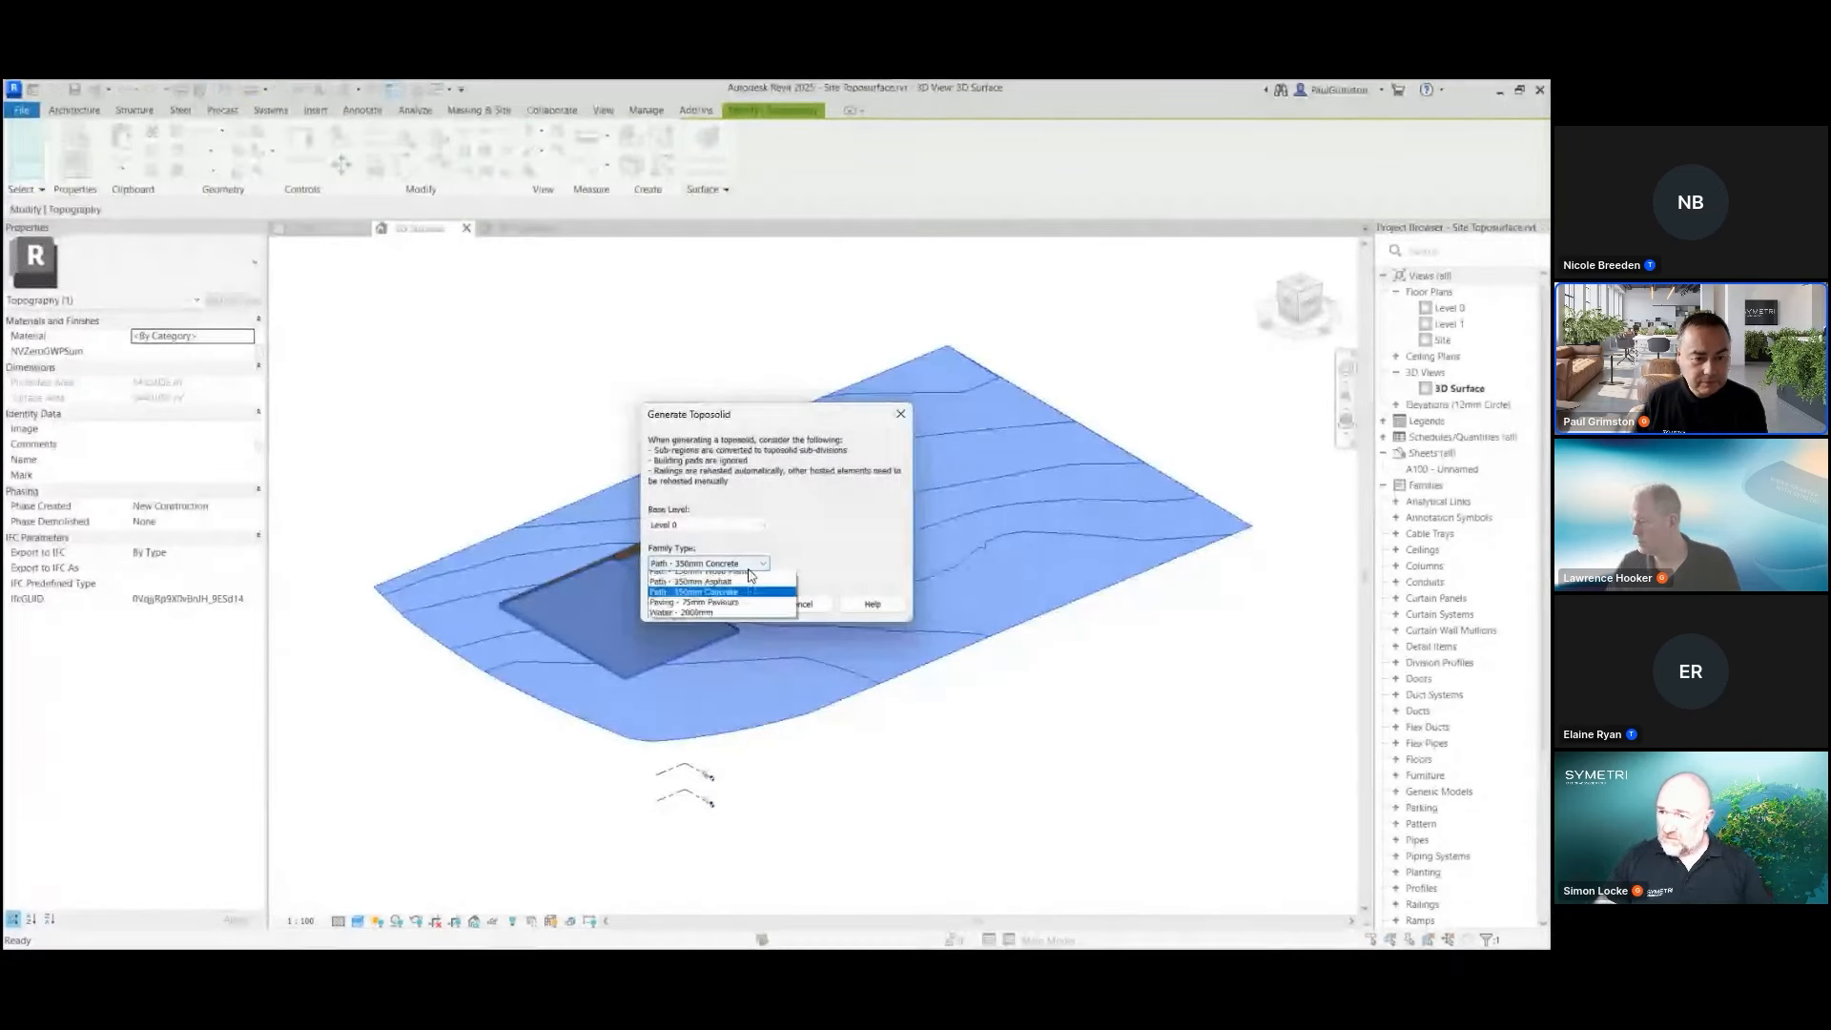
pyautogui.scroll(3, 734, 587)
pyautogui.click(721, 602)
pyautogui.click(728, 604)
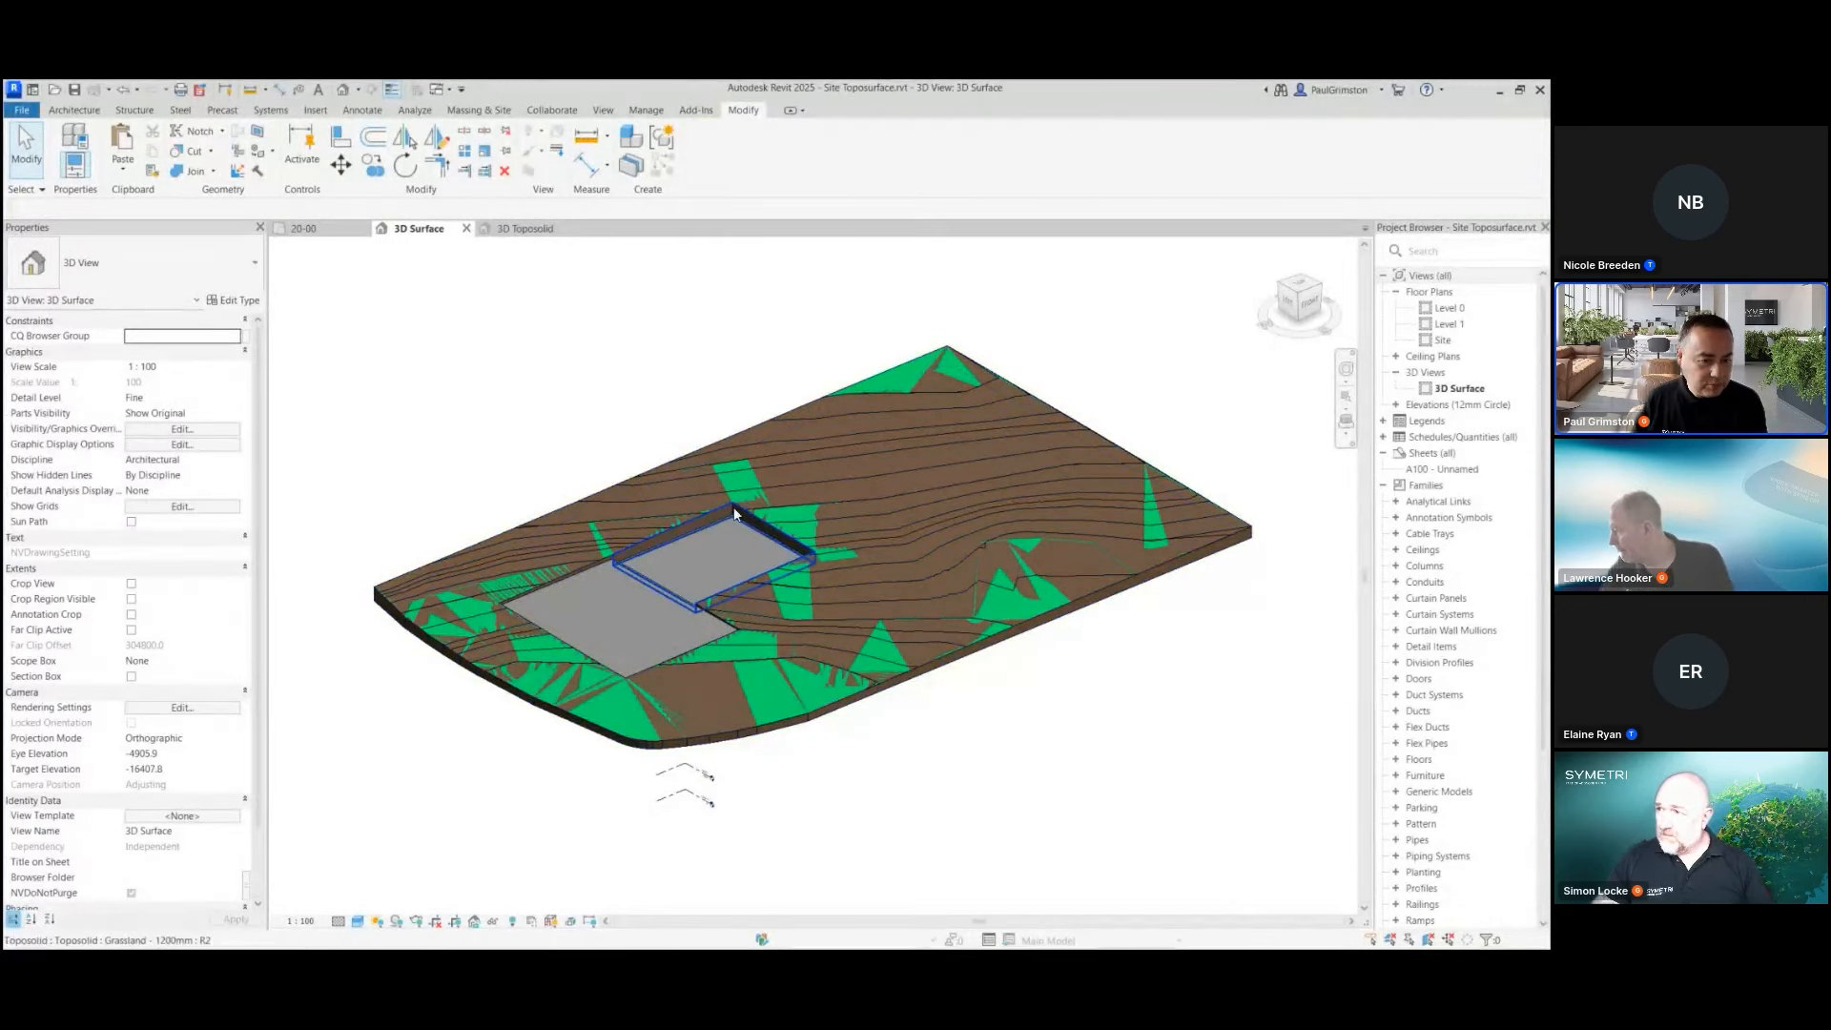
# Temporarily hide the original topography to examine the generated toposolid around the building pads, and restore the hidden surface
pyautogui.scroll(2, 746, 557)
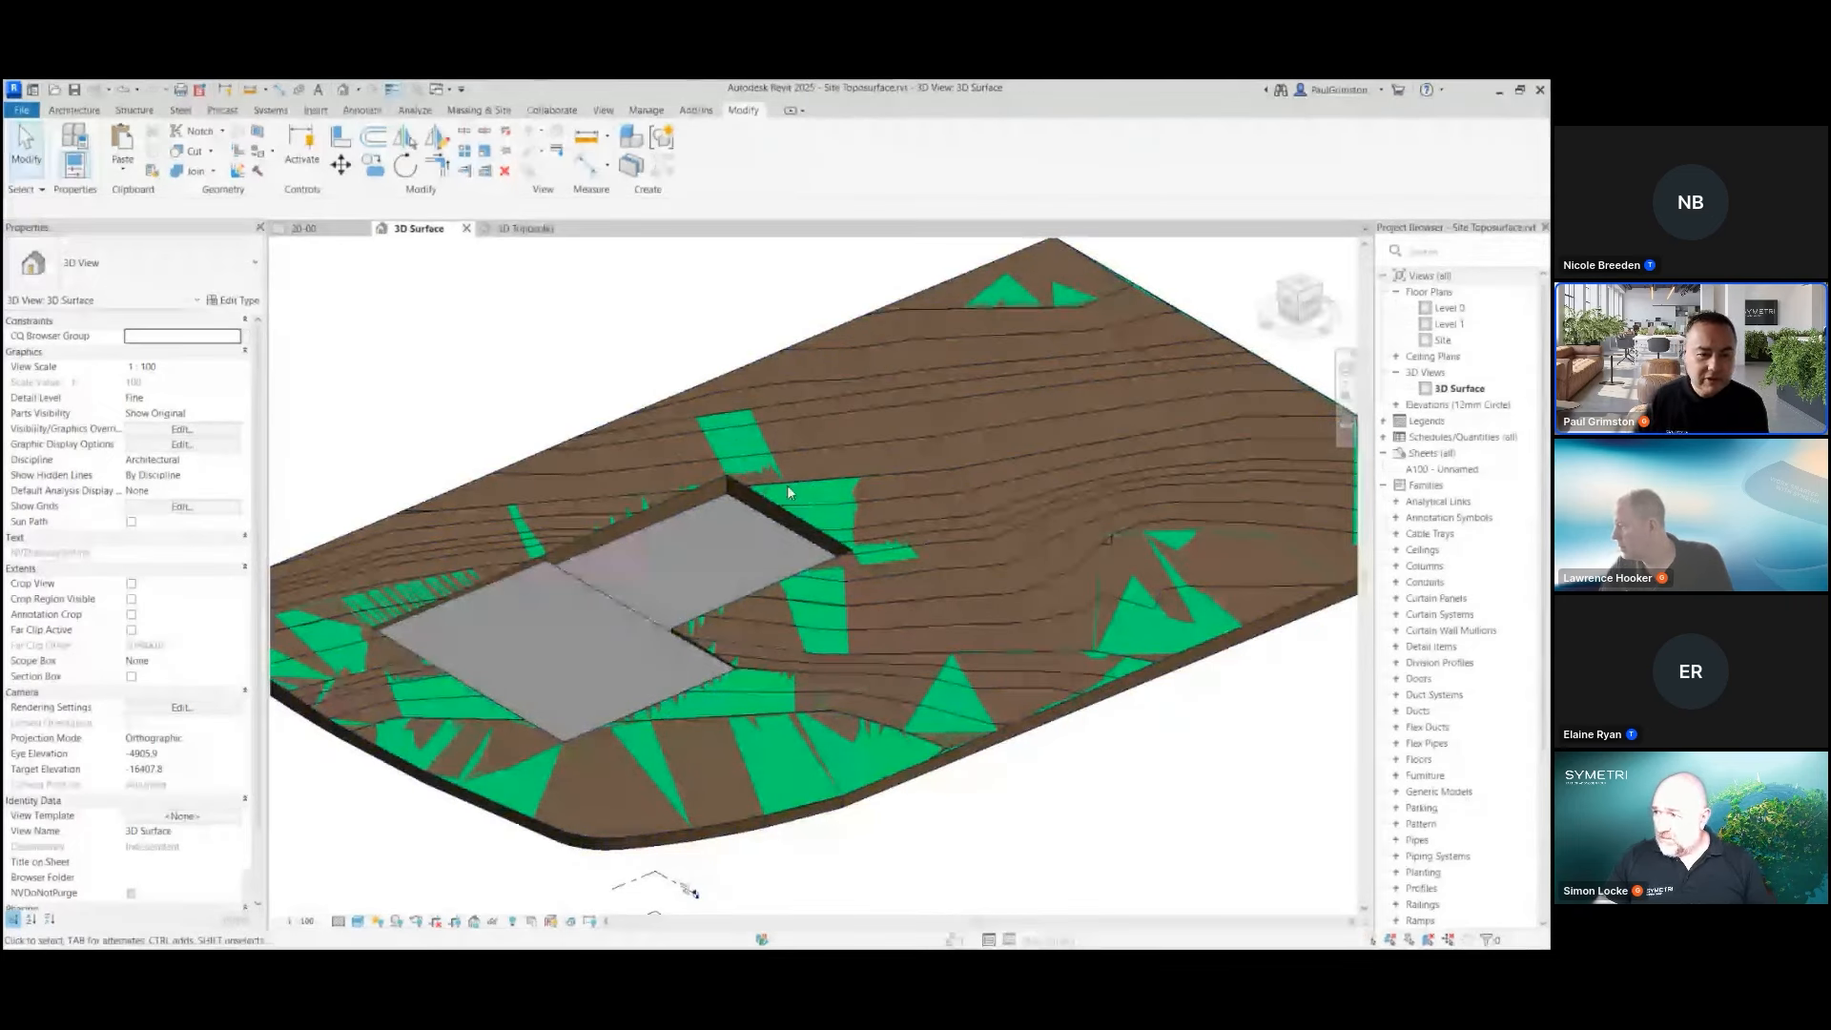
pyautogui.keyDown('shift'); pyautogui.moveTo(787, 485); pyautogui.dragTo(826, 500, button='middle'); pyautogui.keyUp('shift')
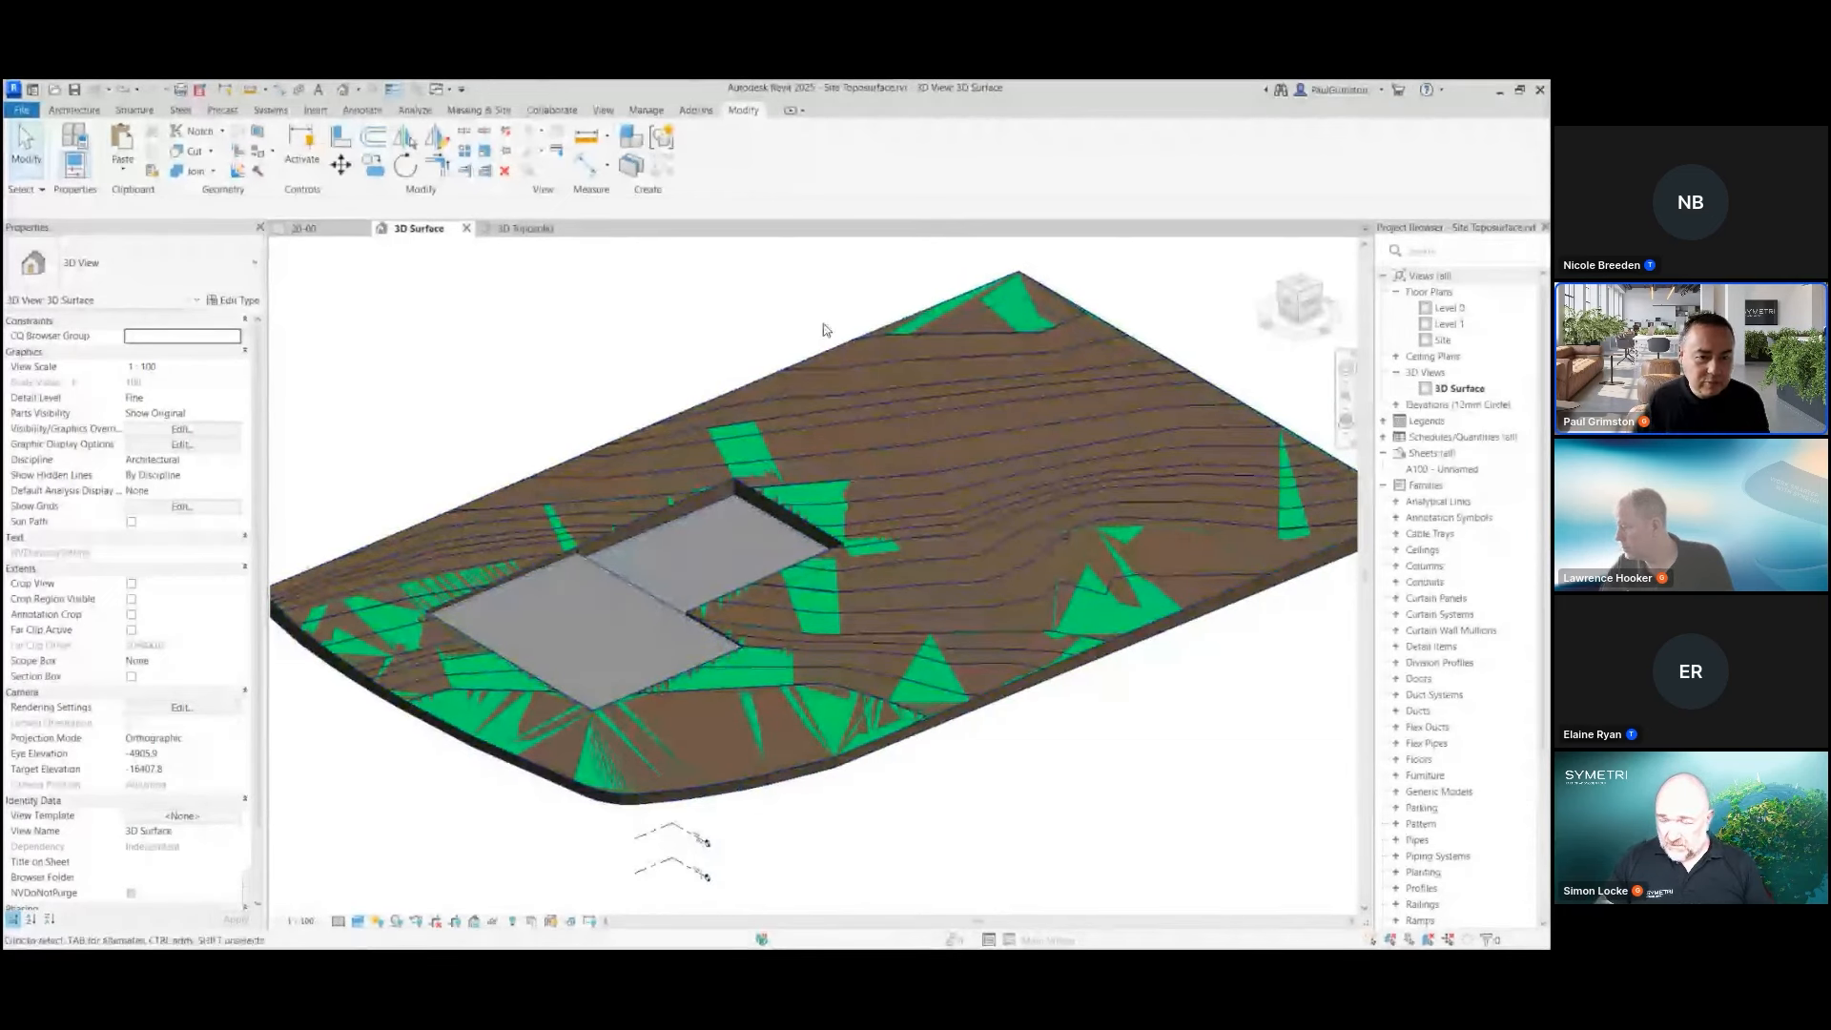
pyautogui.click(832, 349)
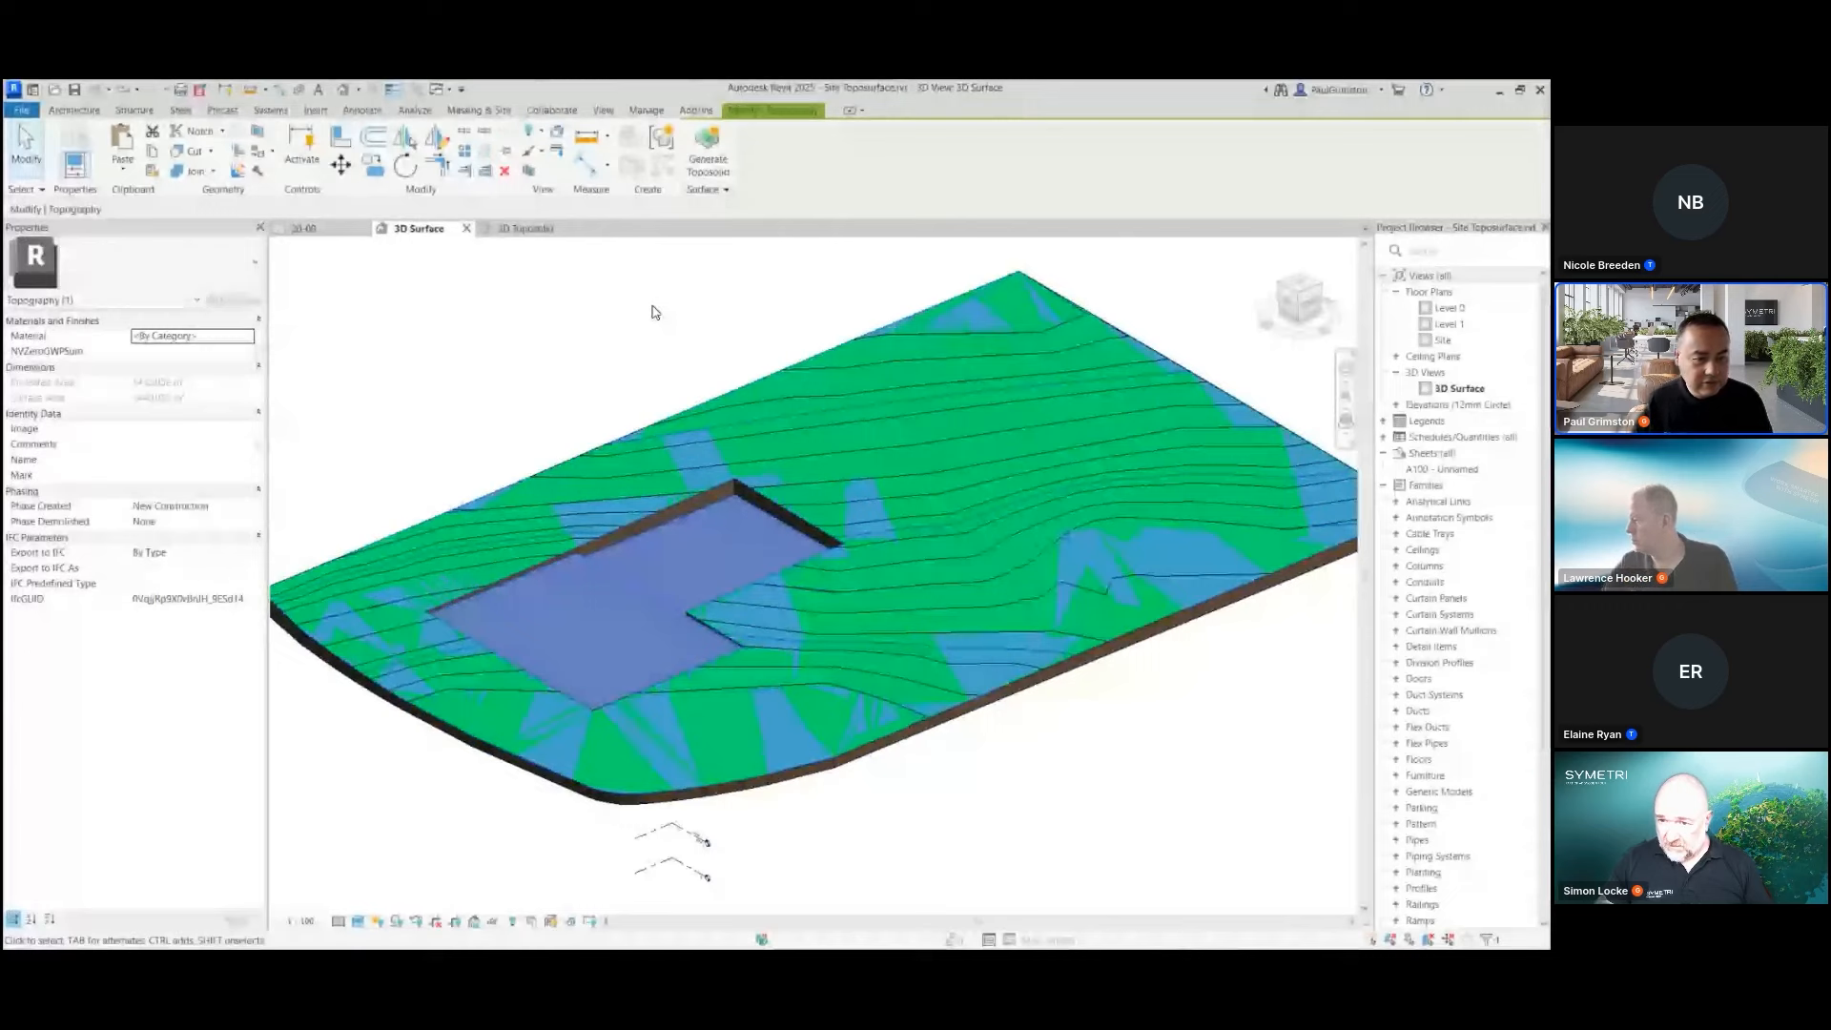
pyautogui.click(491, 923)
pyautogui.click(558, 885)
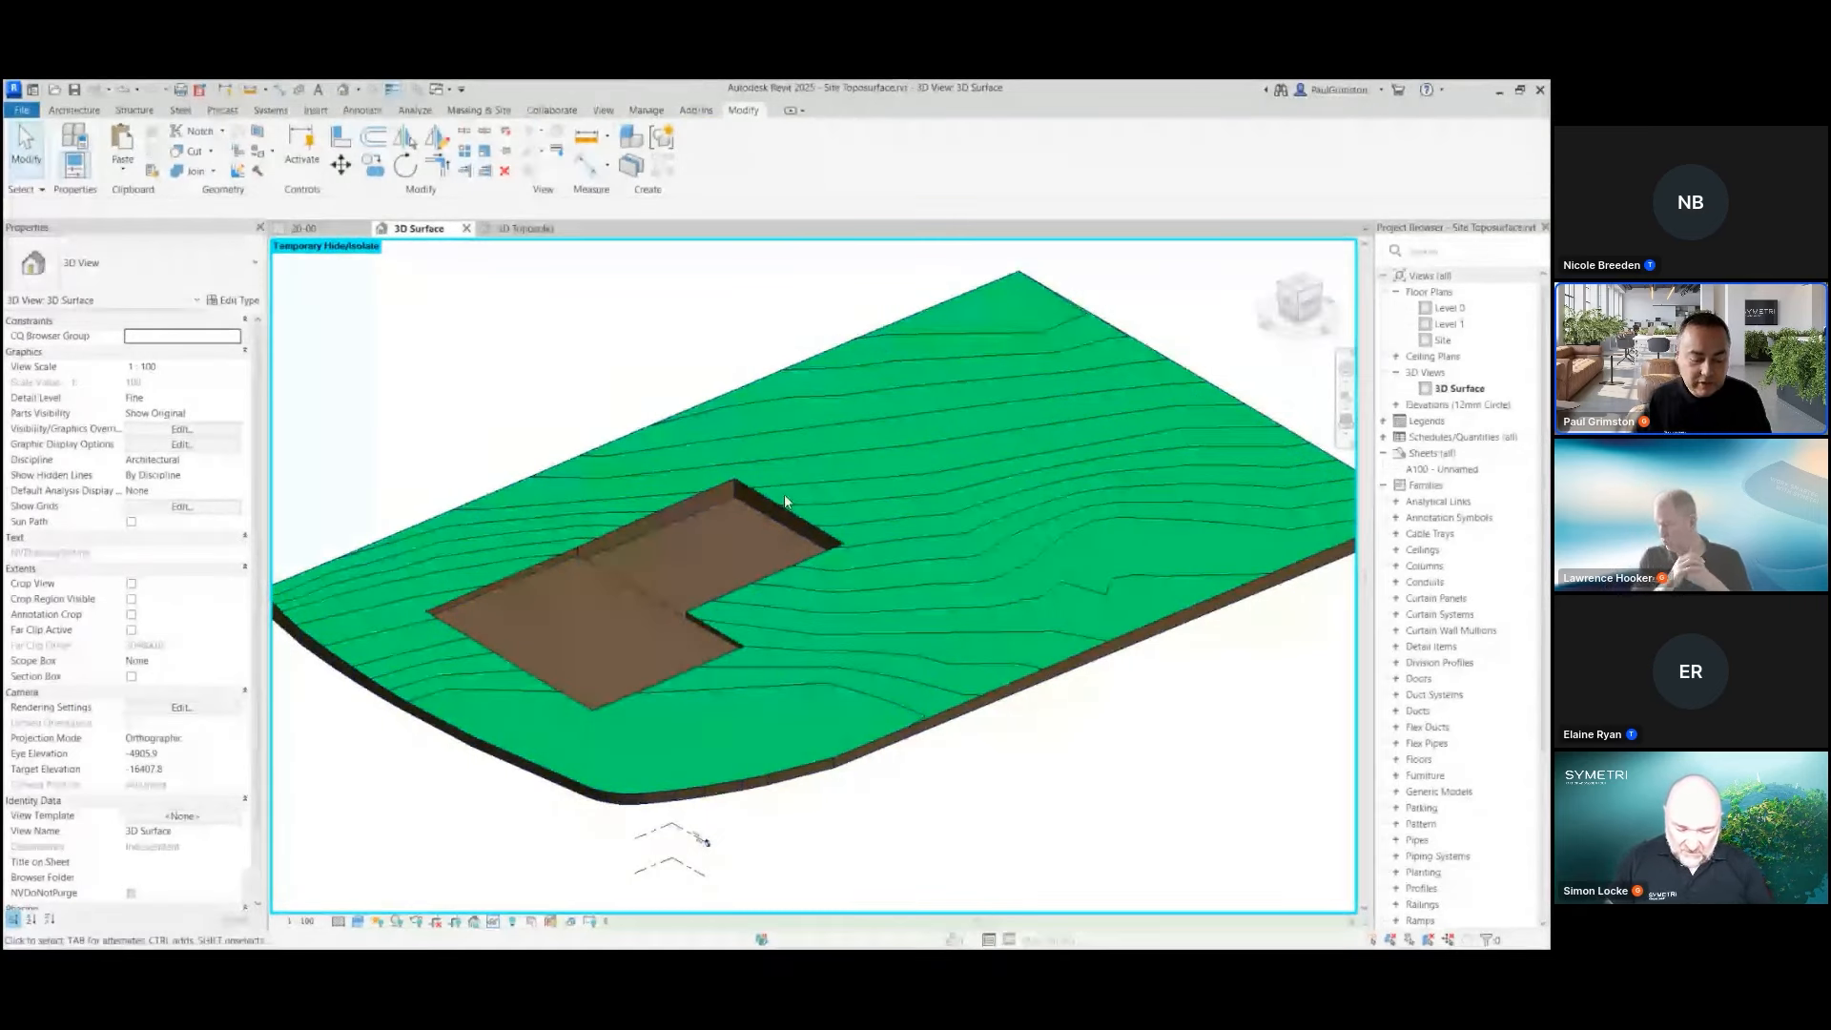
pyautogui.click(512, 917)
pyautogui.click(512, 913)
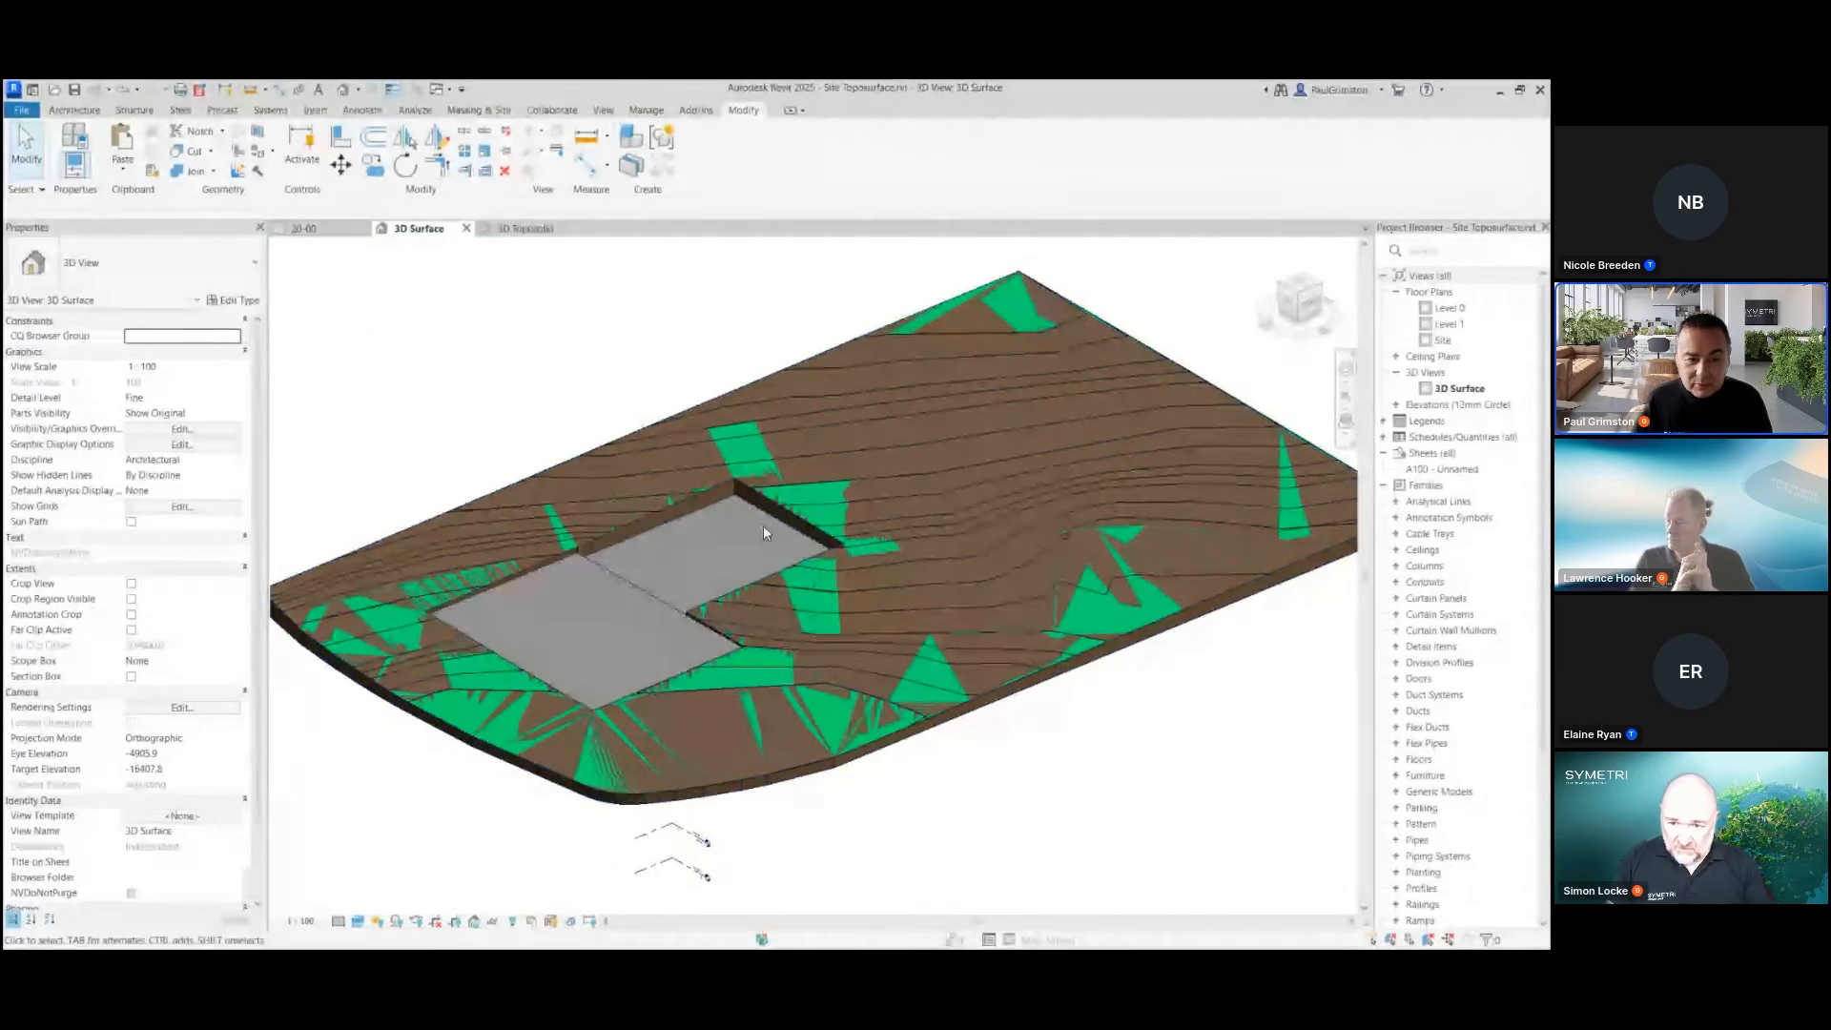
# Compare the properties of the smaller rear pad and the Grassland toposolid, and clear the selection
pyautogui.click(736, 571)
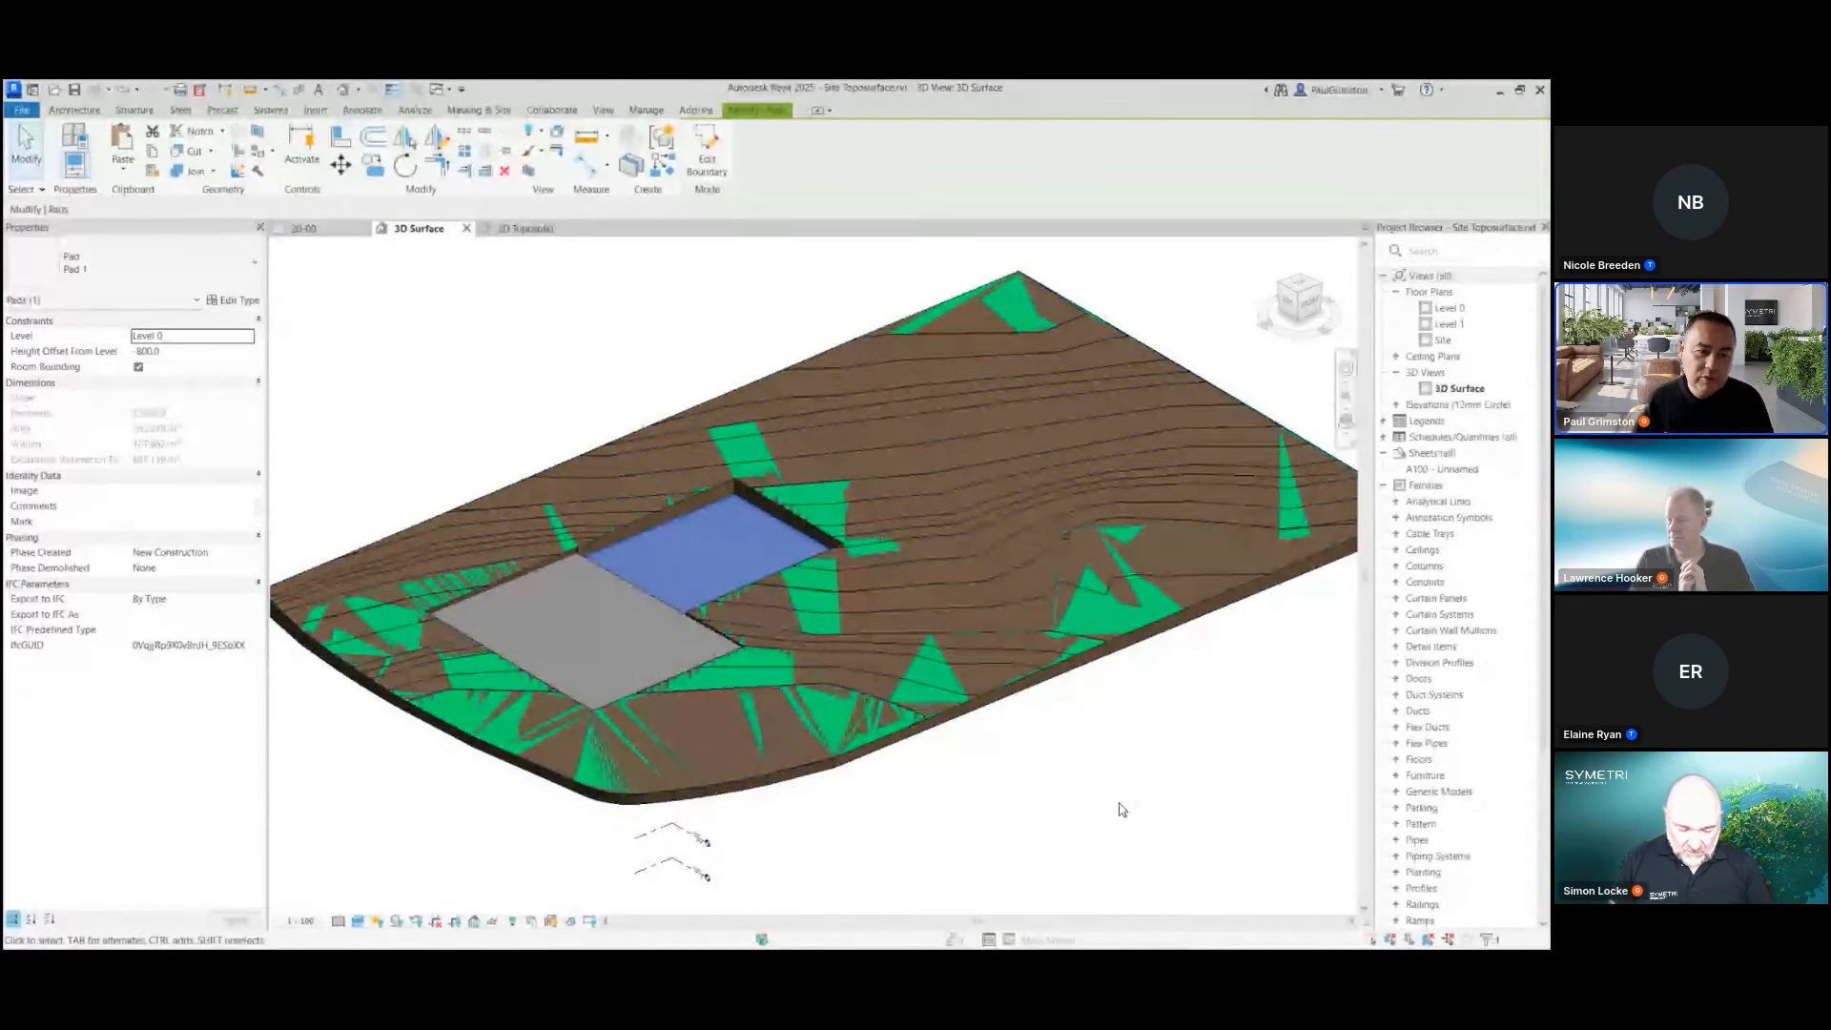
pyautogui.click(1001, 696)
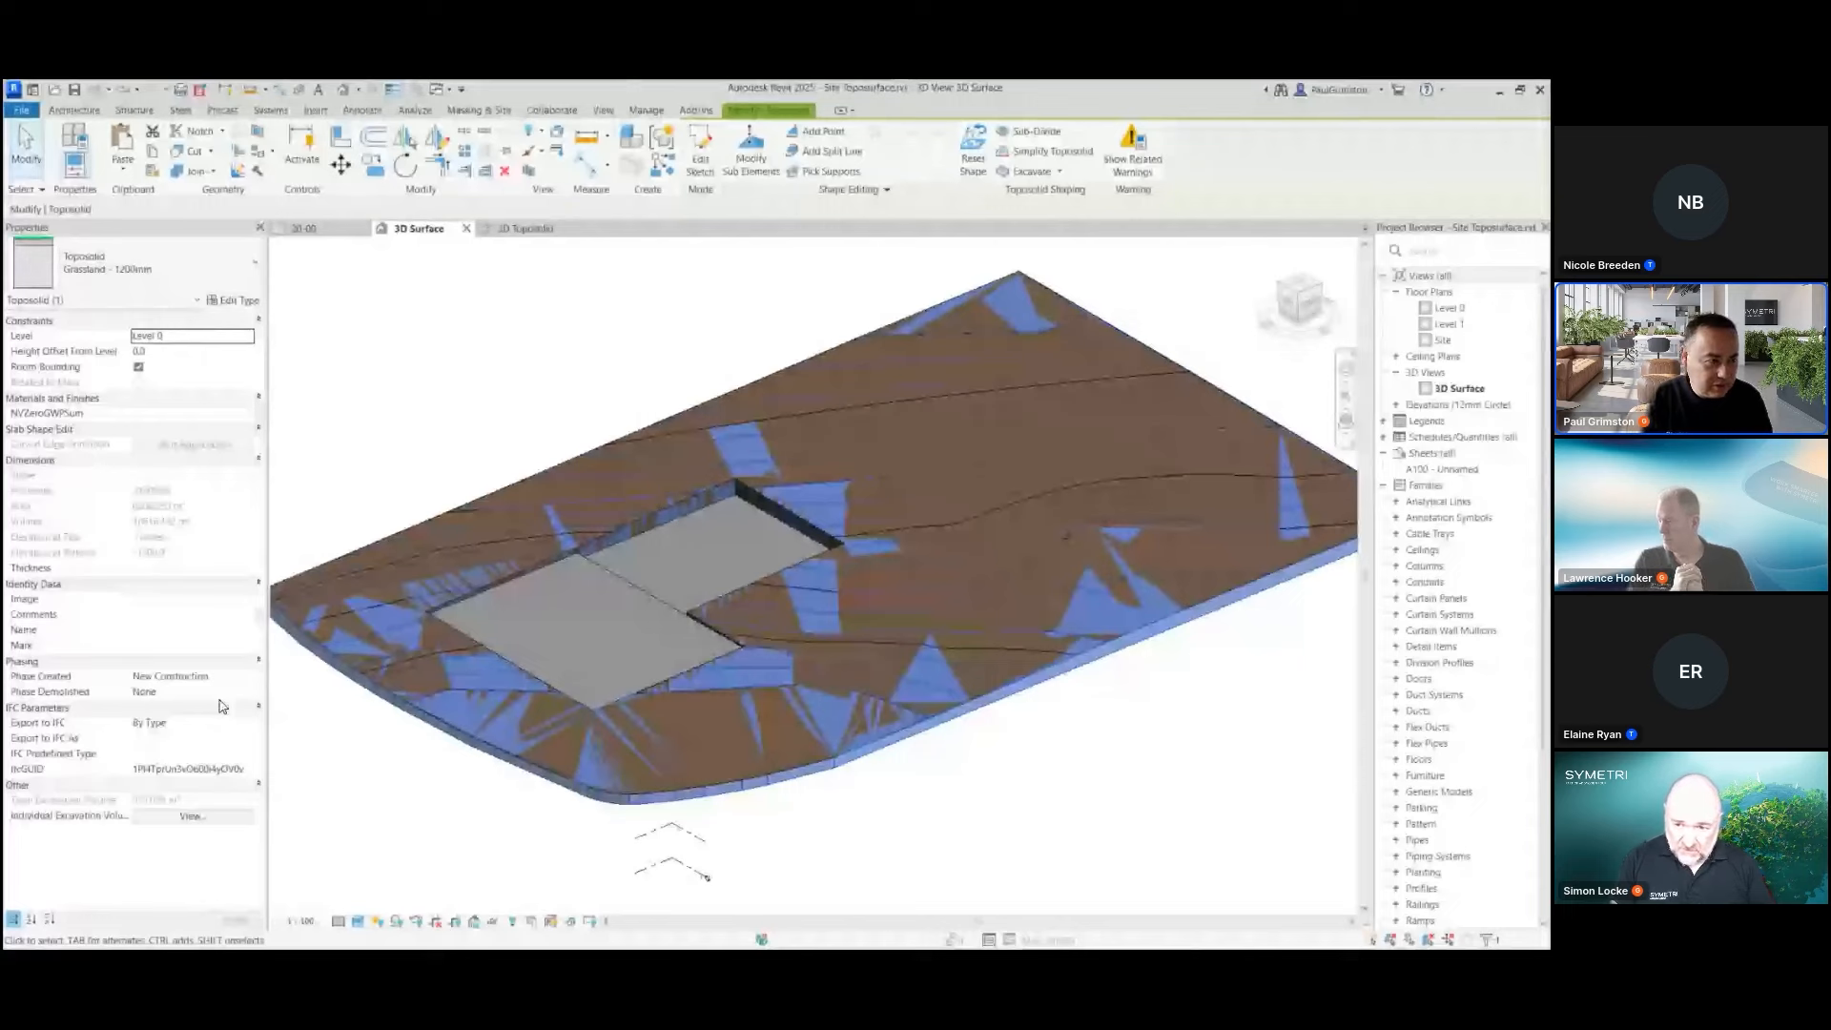
pyautogui.click(513, 391)
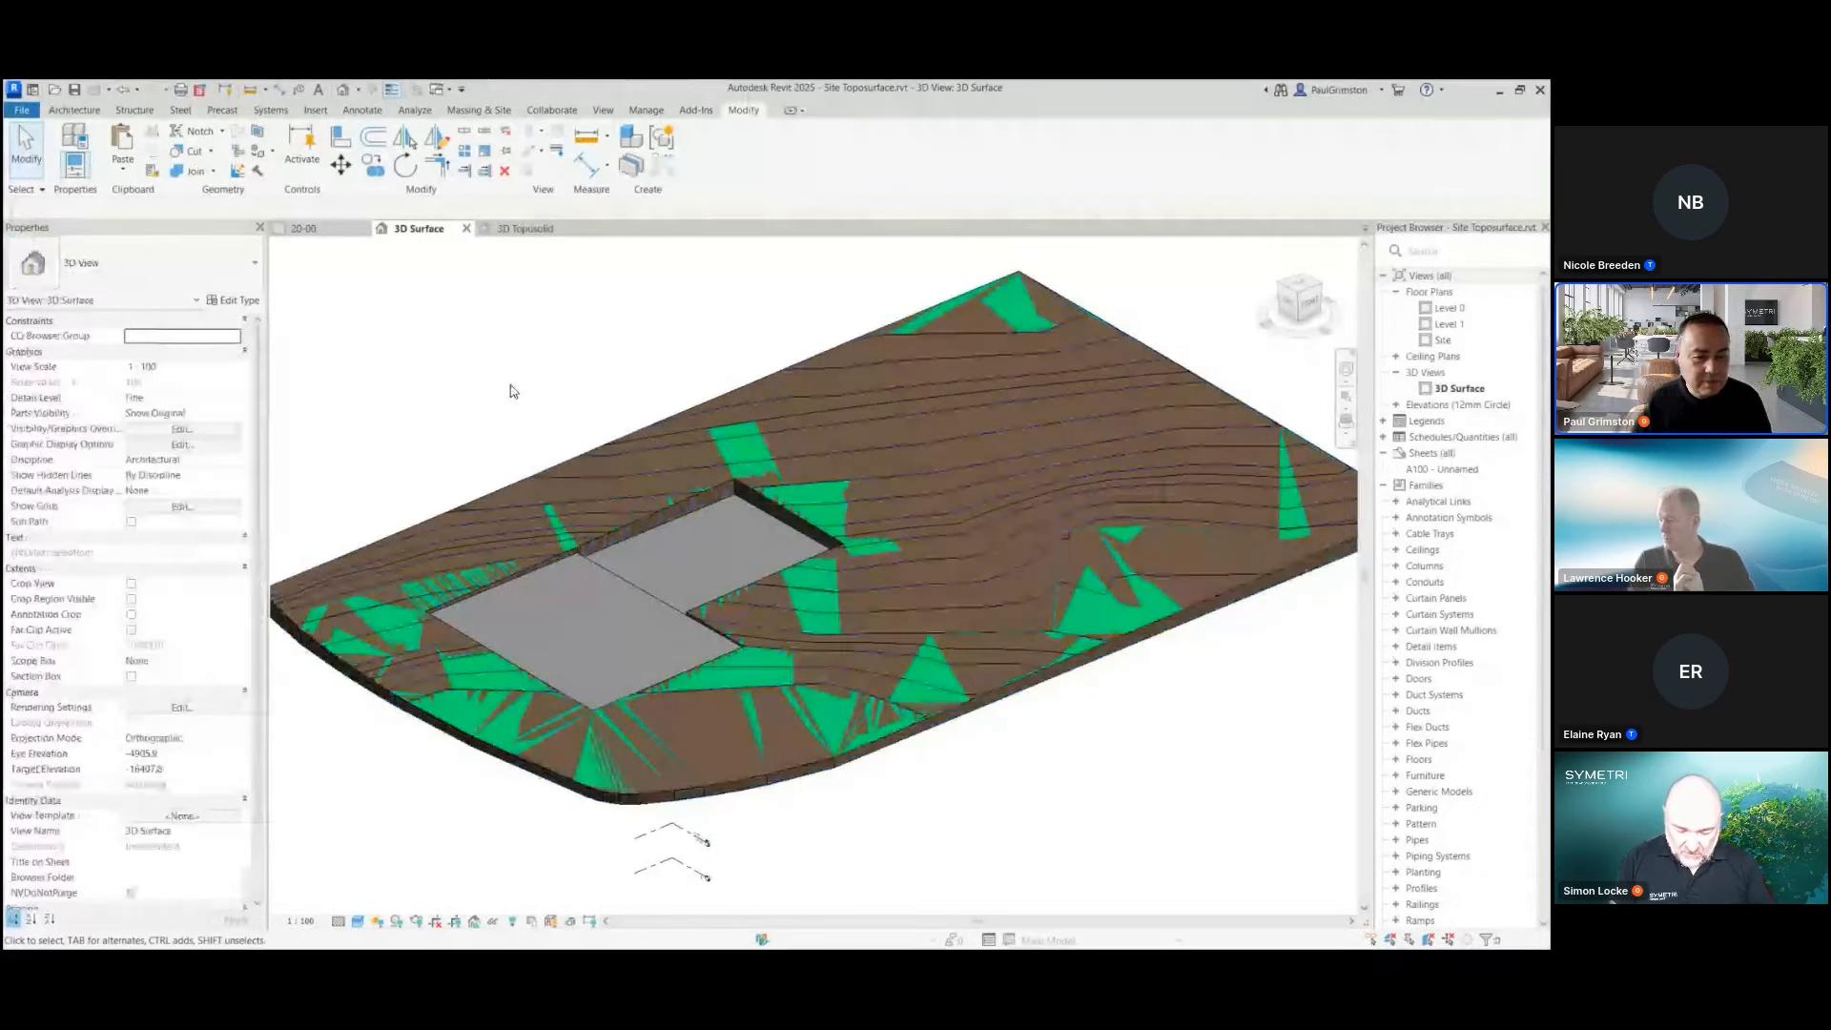
# Delete the original topography surface, keeping the generated toposolid, and dismiss the overlap warning
pyautogui.click(1046, 663)
pyautogui.press('Delete')
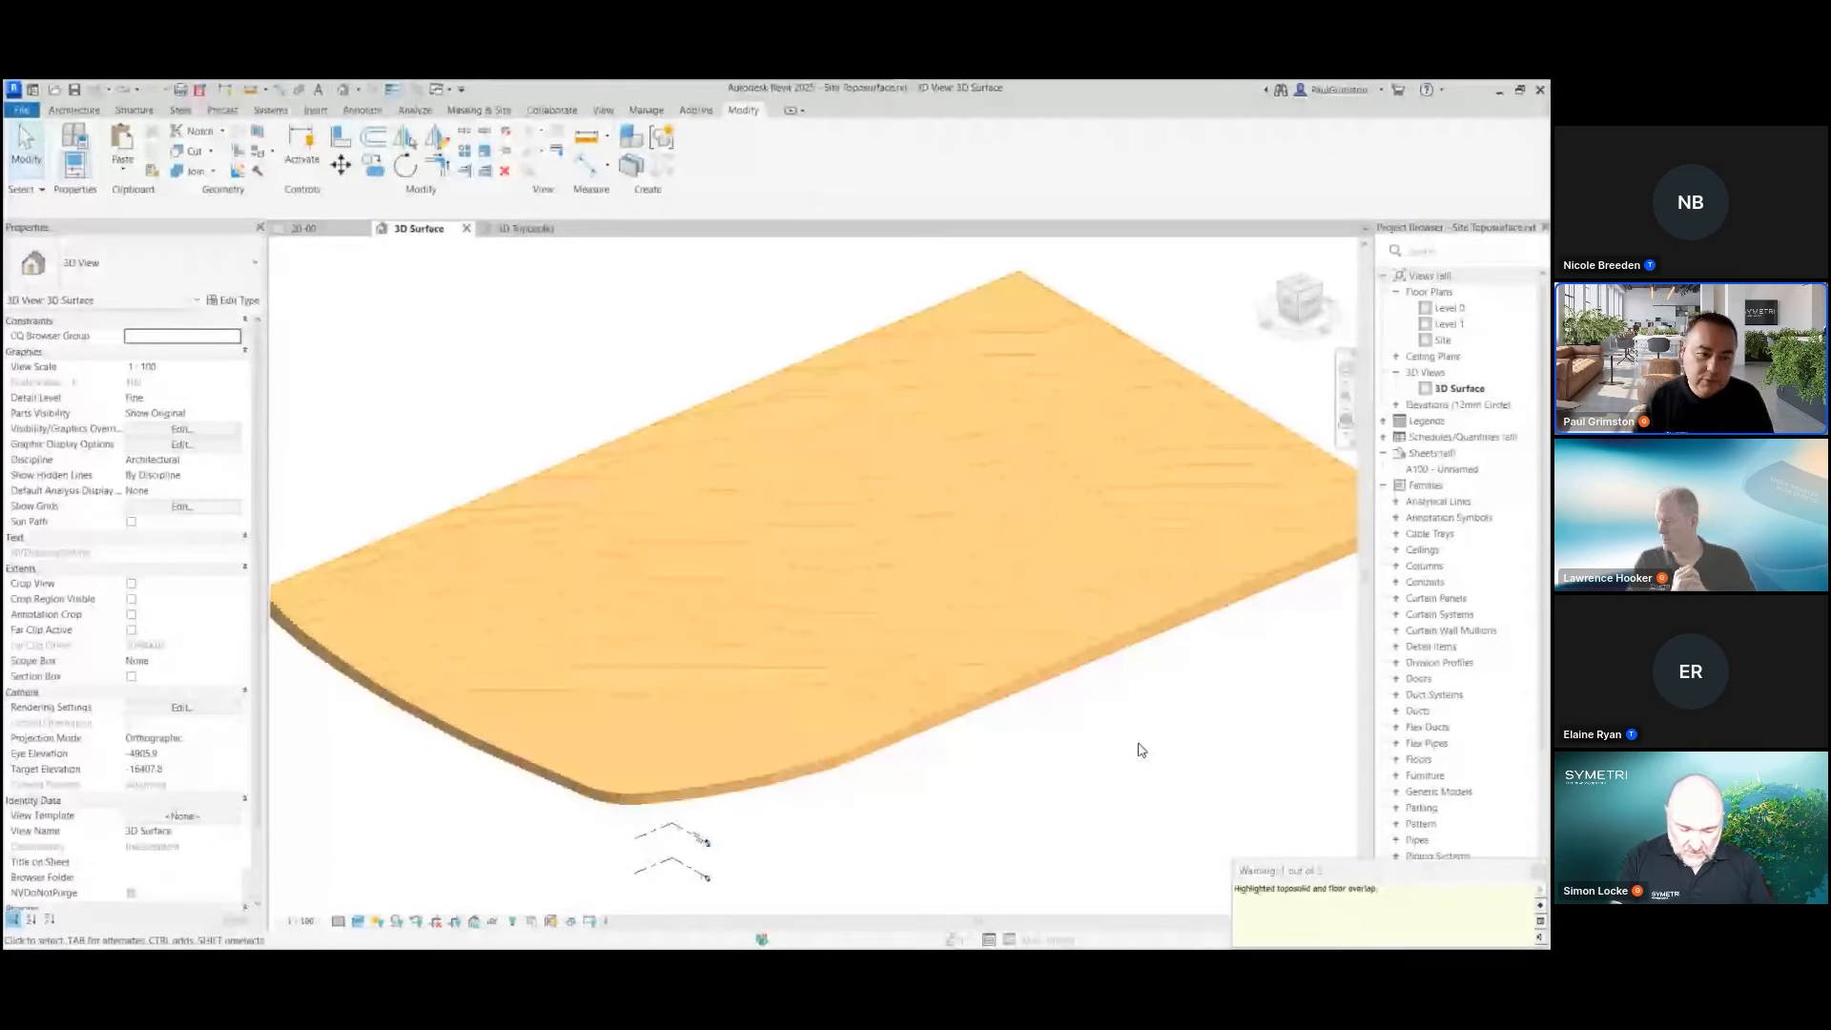
pyautogui.click(1144, 751)
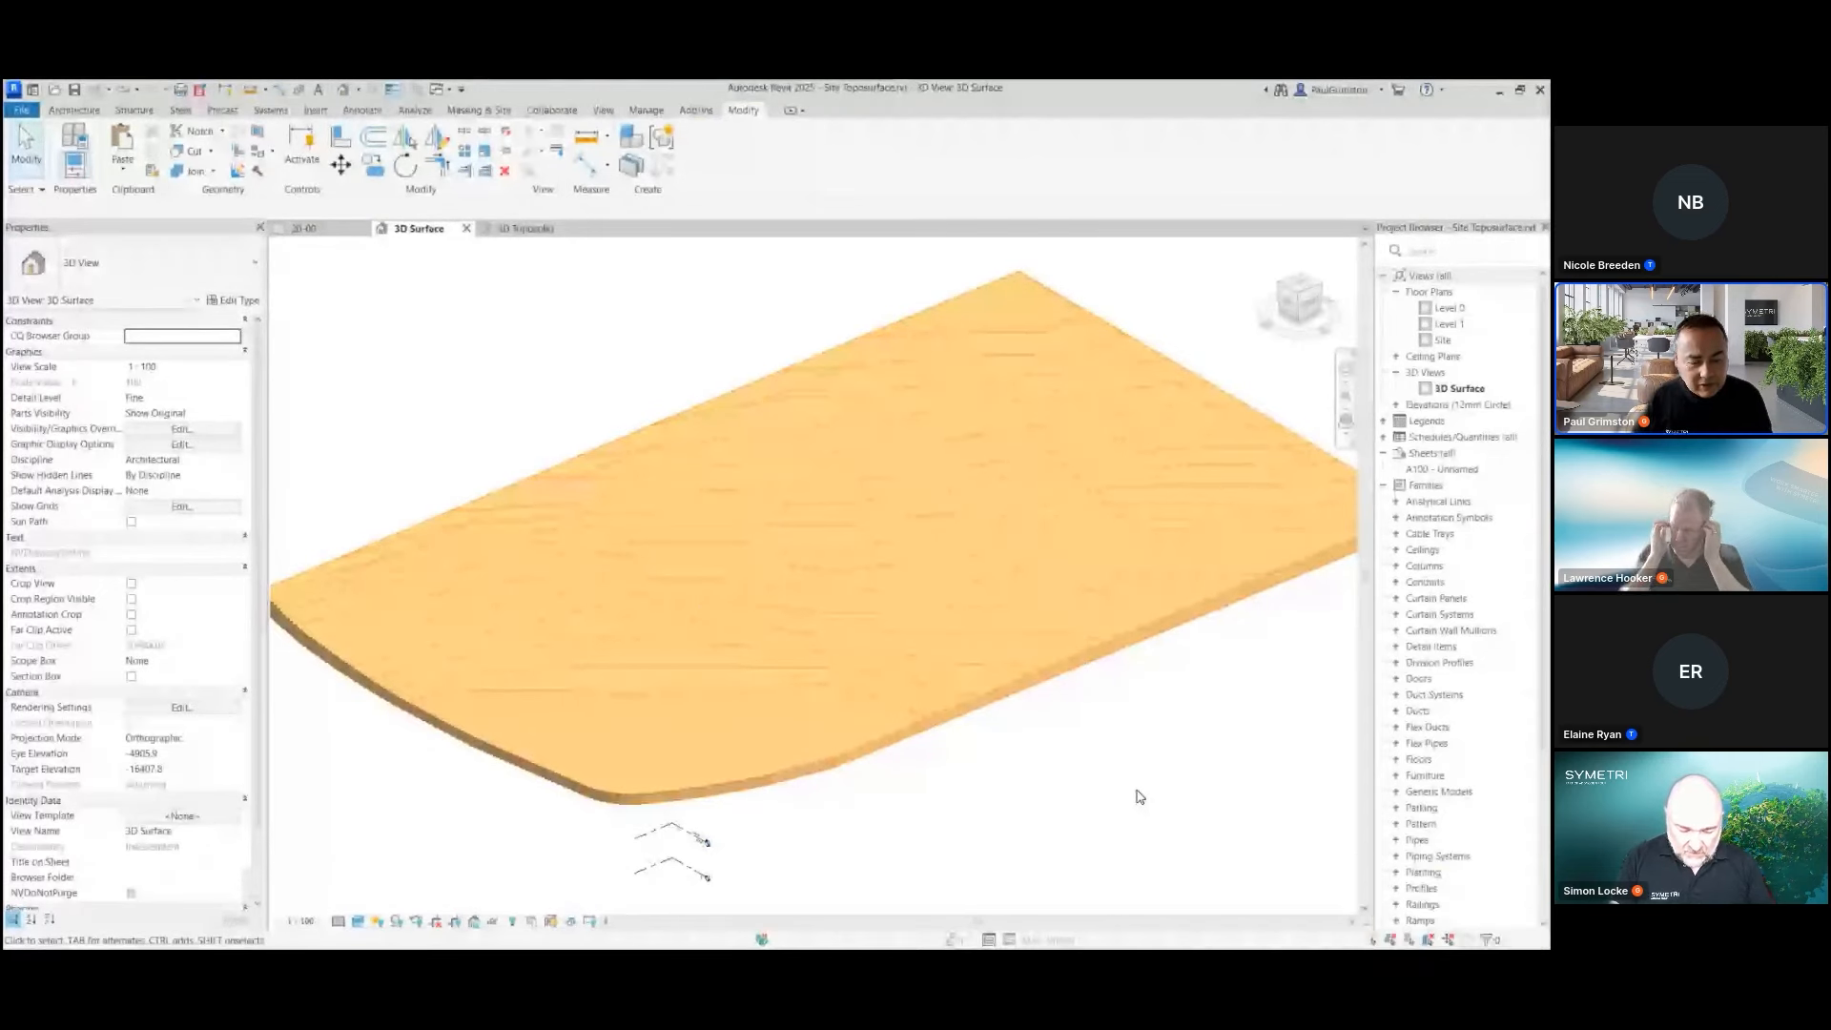
# Reveal the hidden elements, check the floor at the front corner of the building footprint, and exit the reveal mode
pyautogui.click(512, 922)
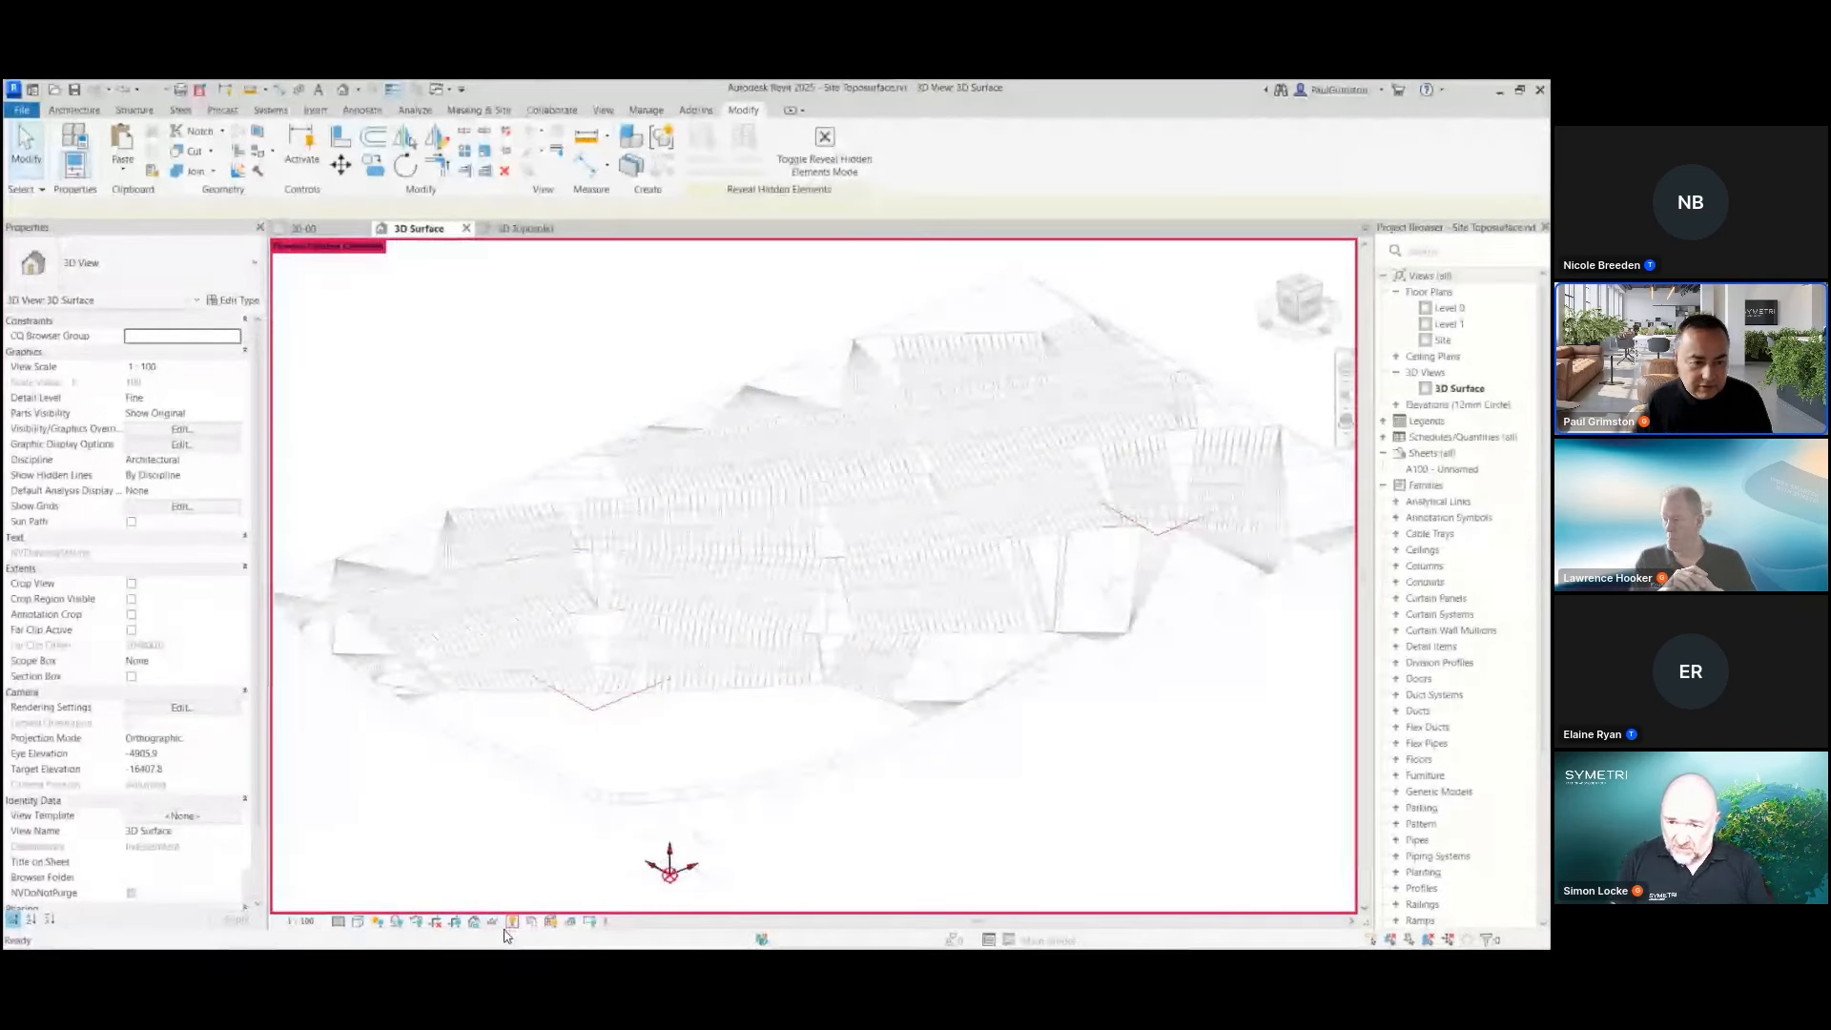
pyautogui.click(593, 703)
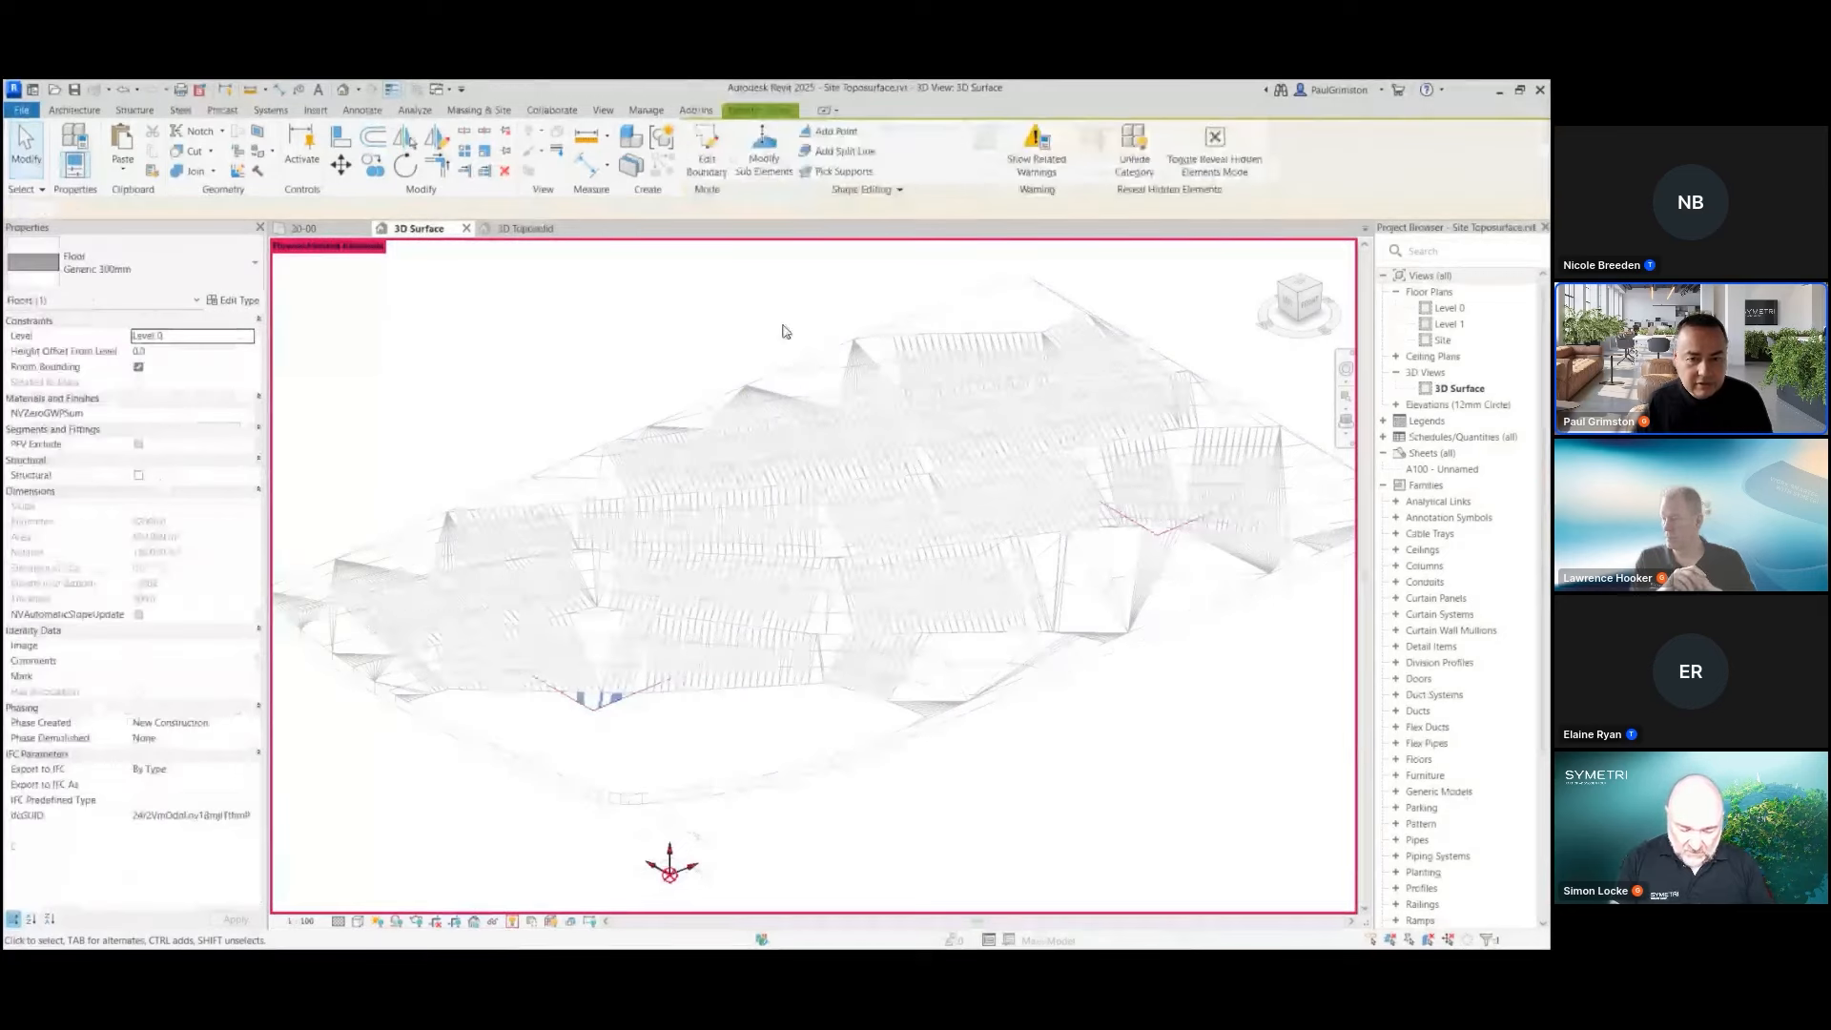
pyautogui.click(1216, 153)
pyautogui.press('Escape')
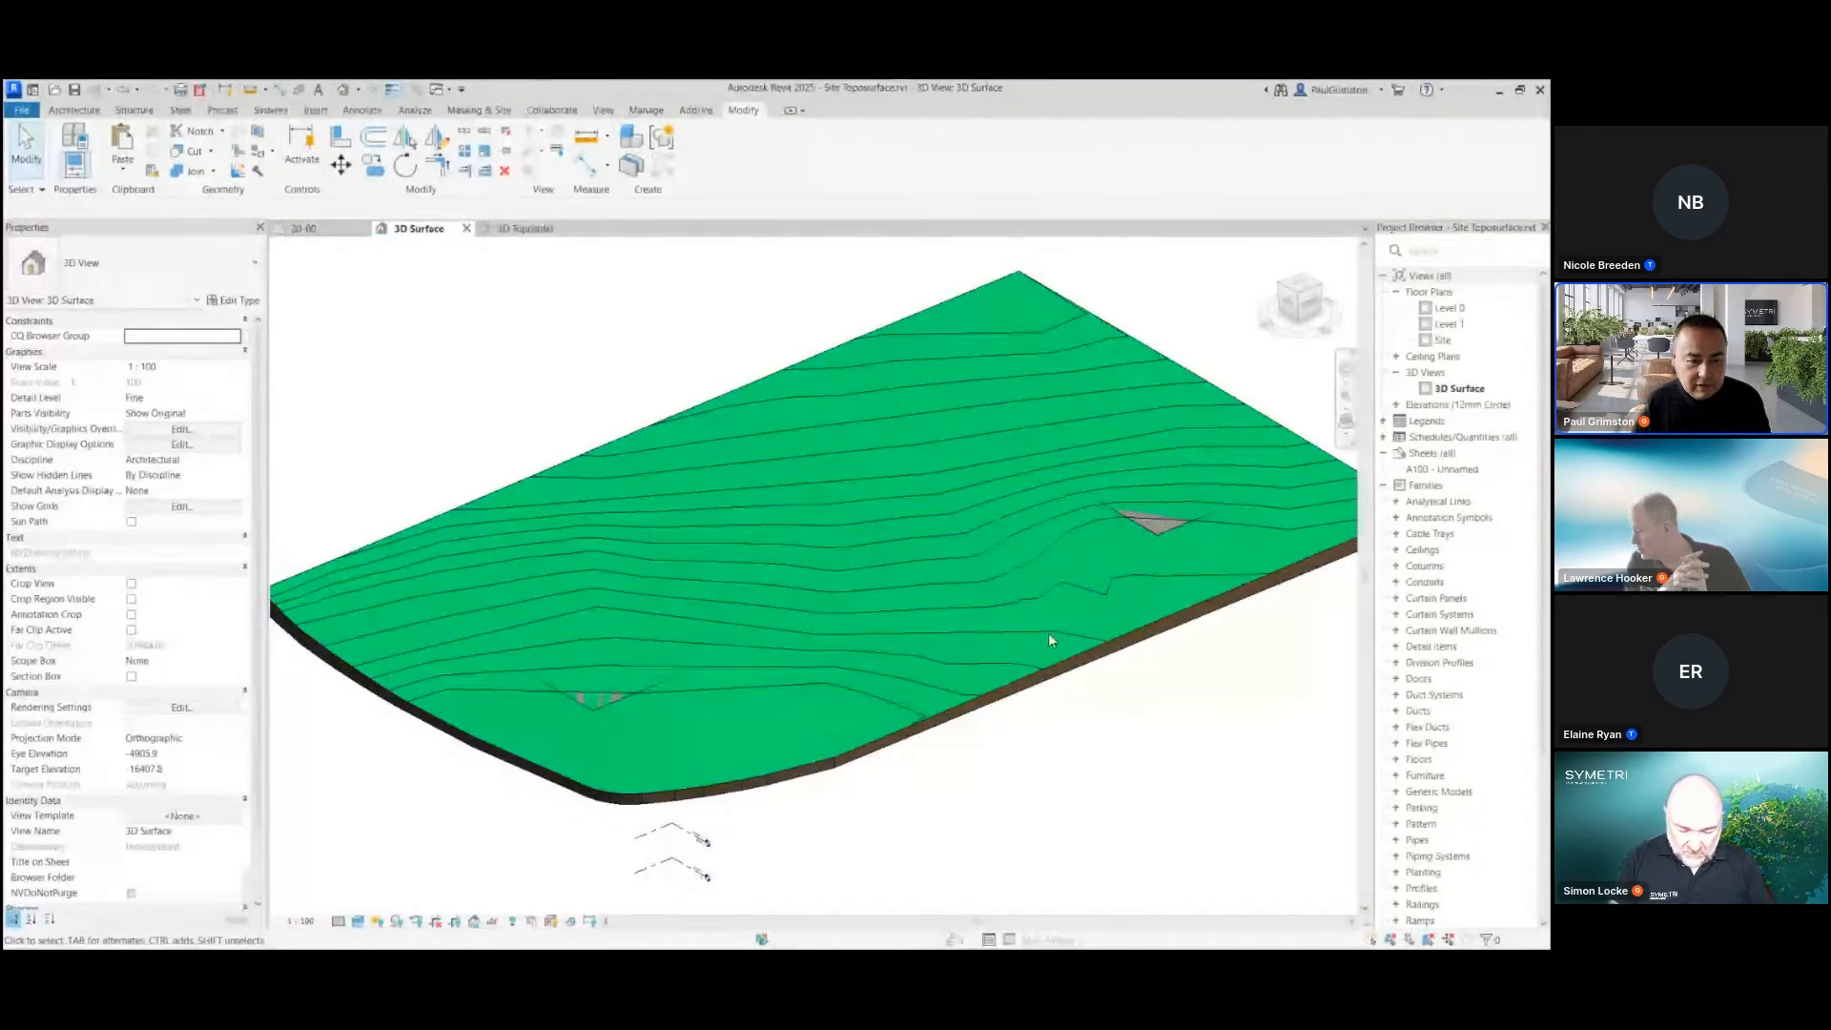
# Excavate the toposolid with the two adjoining building floors, and end the Excavate command
pyautogui.click(788, 365)
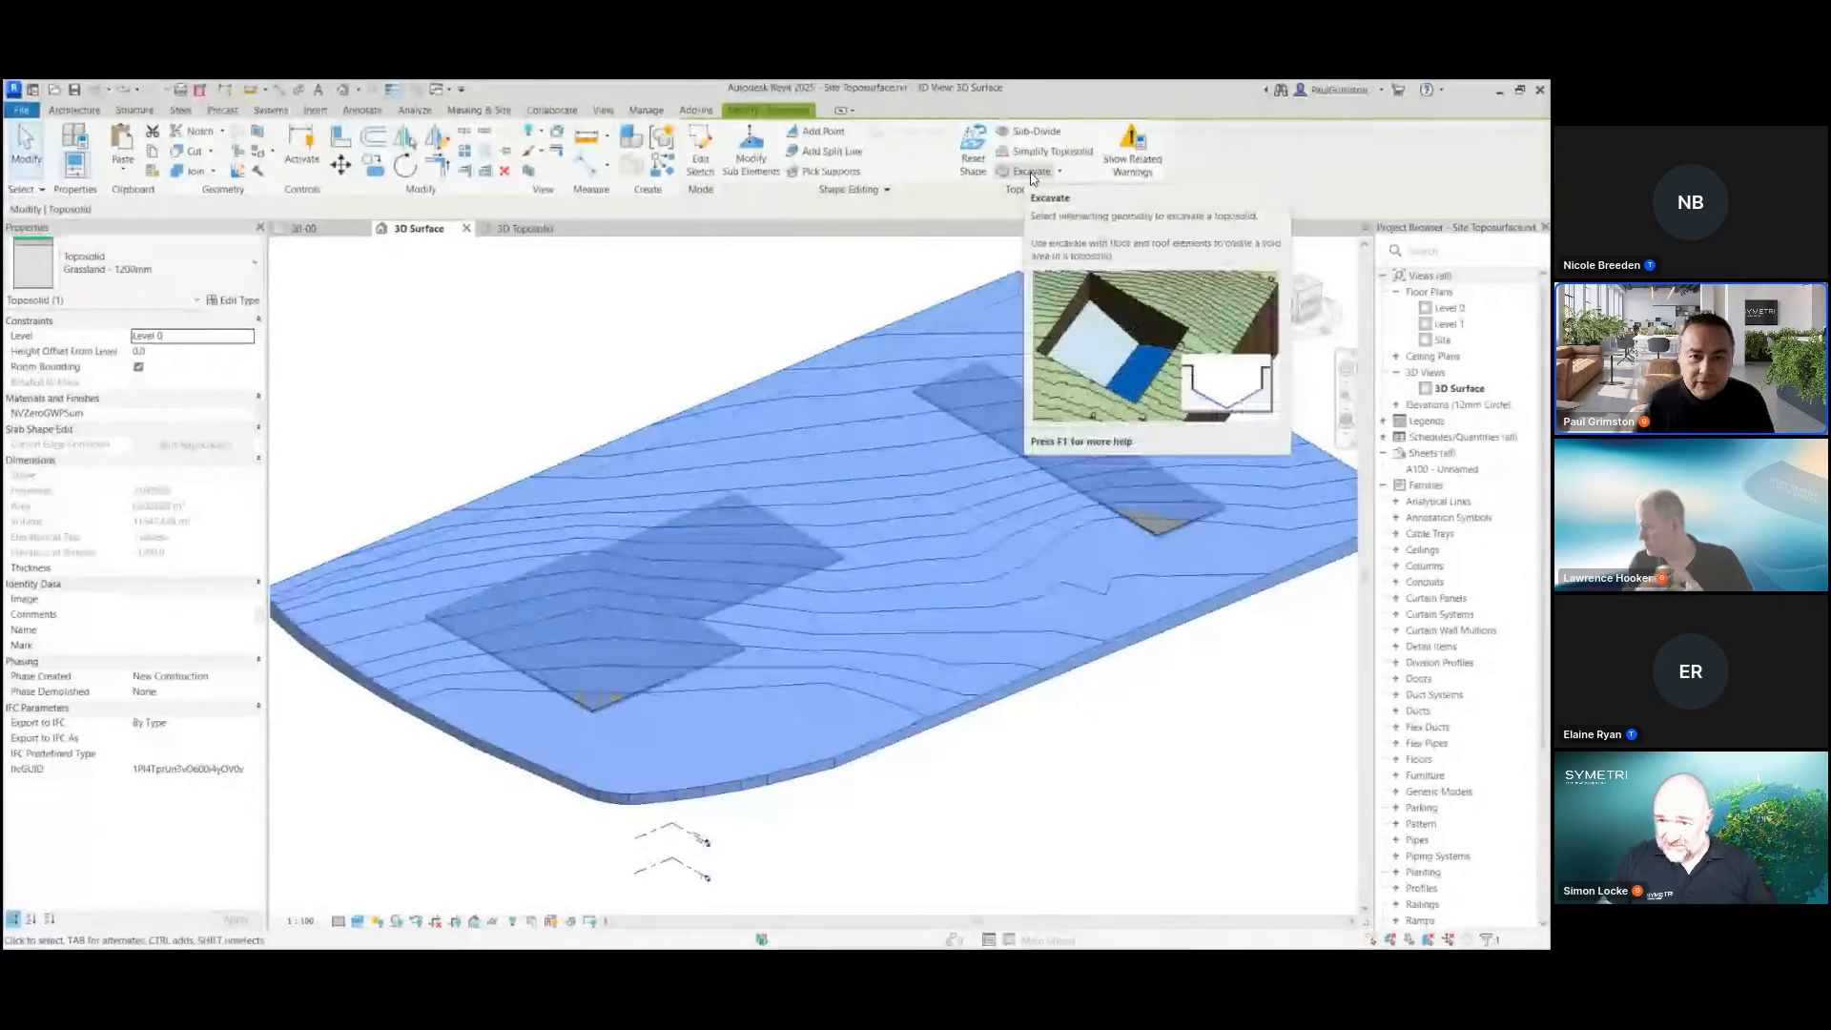
pyautogui.press('Escape')
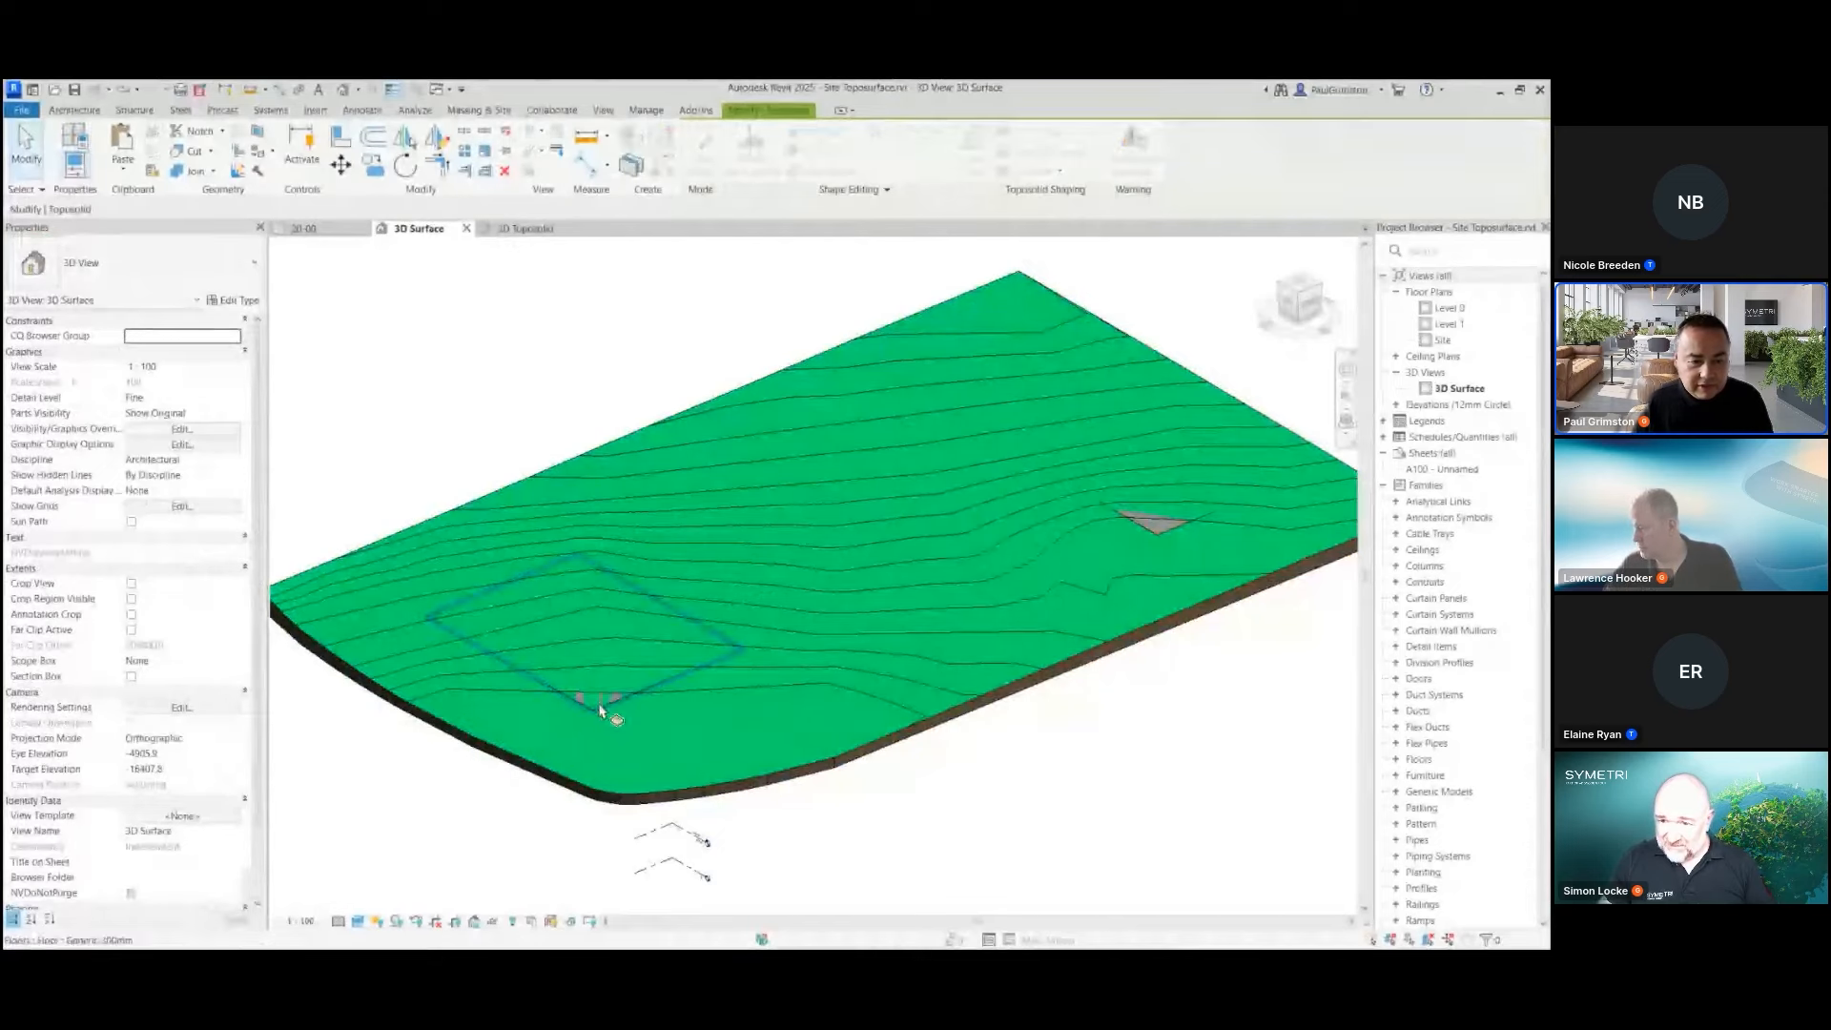
pyautogui.click(604, 703)
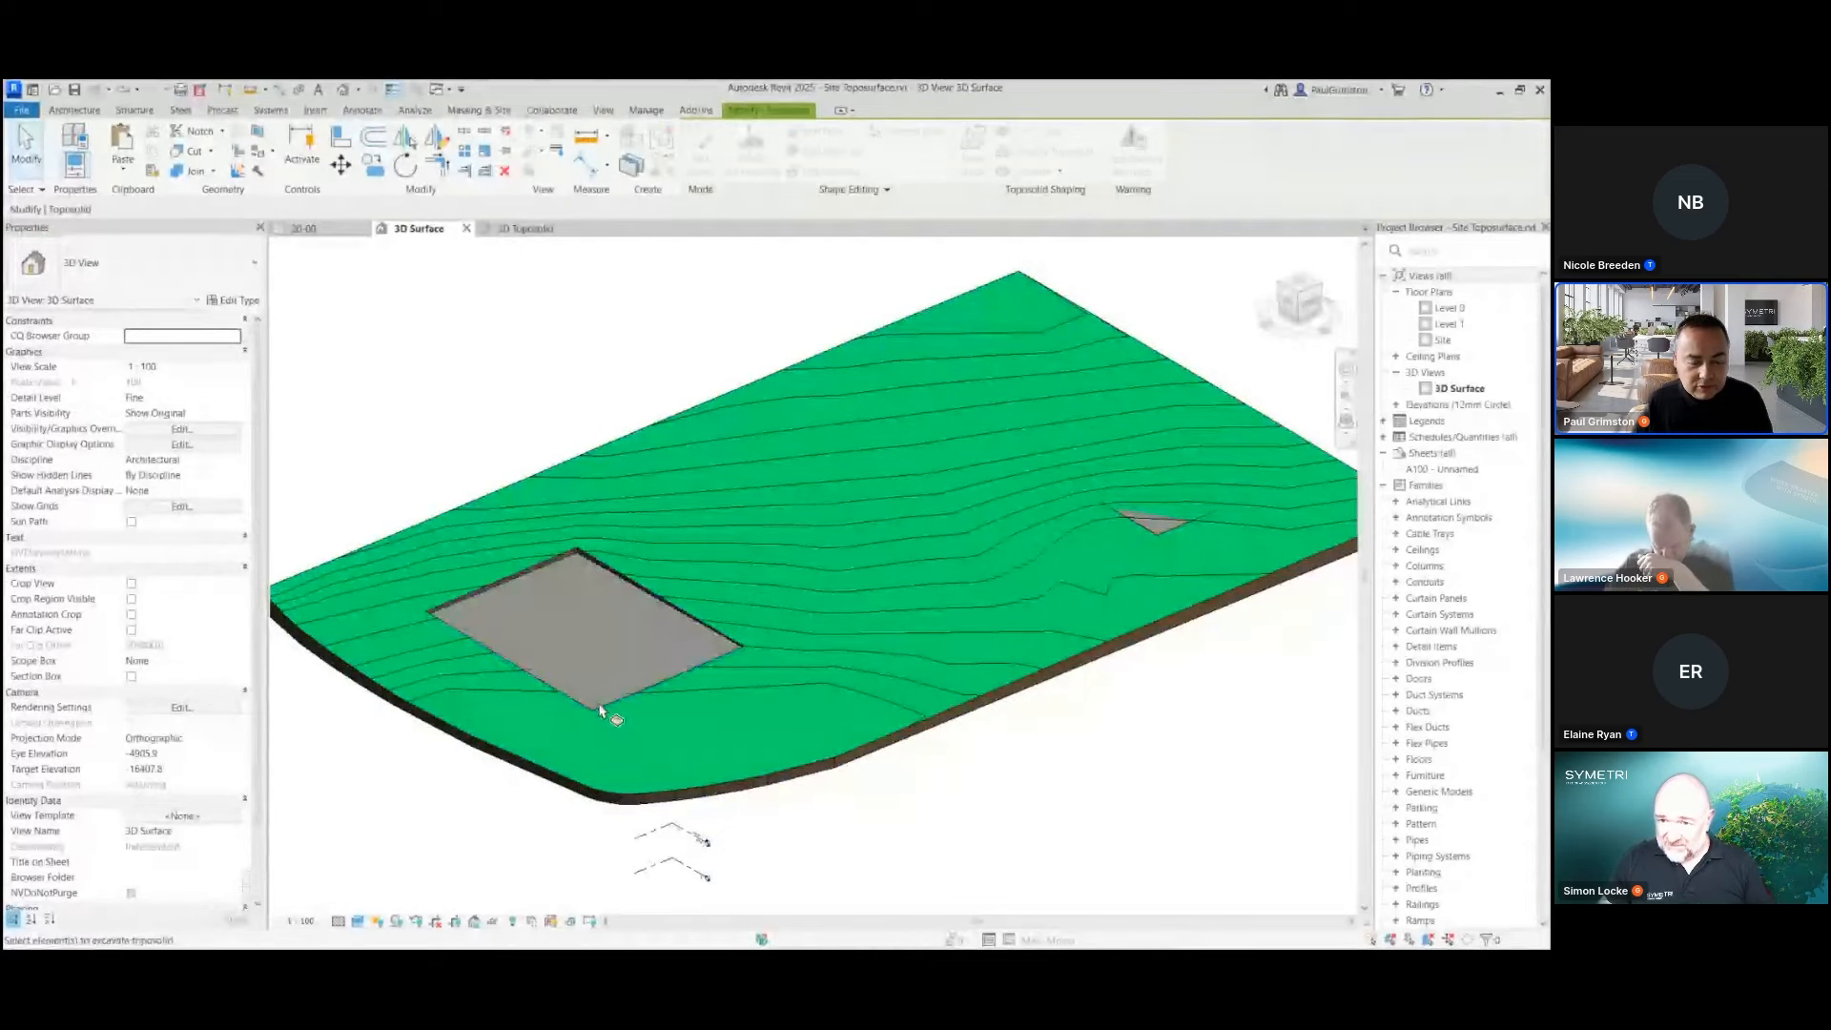
pyautogui.click(731, 599)
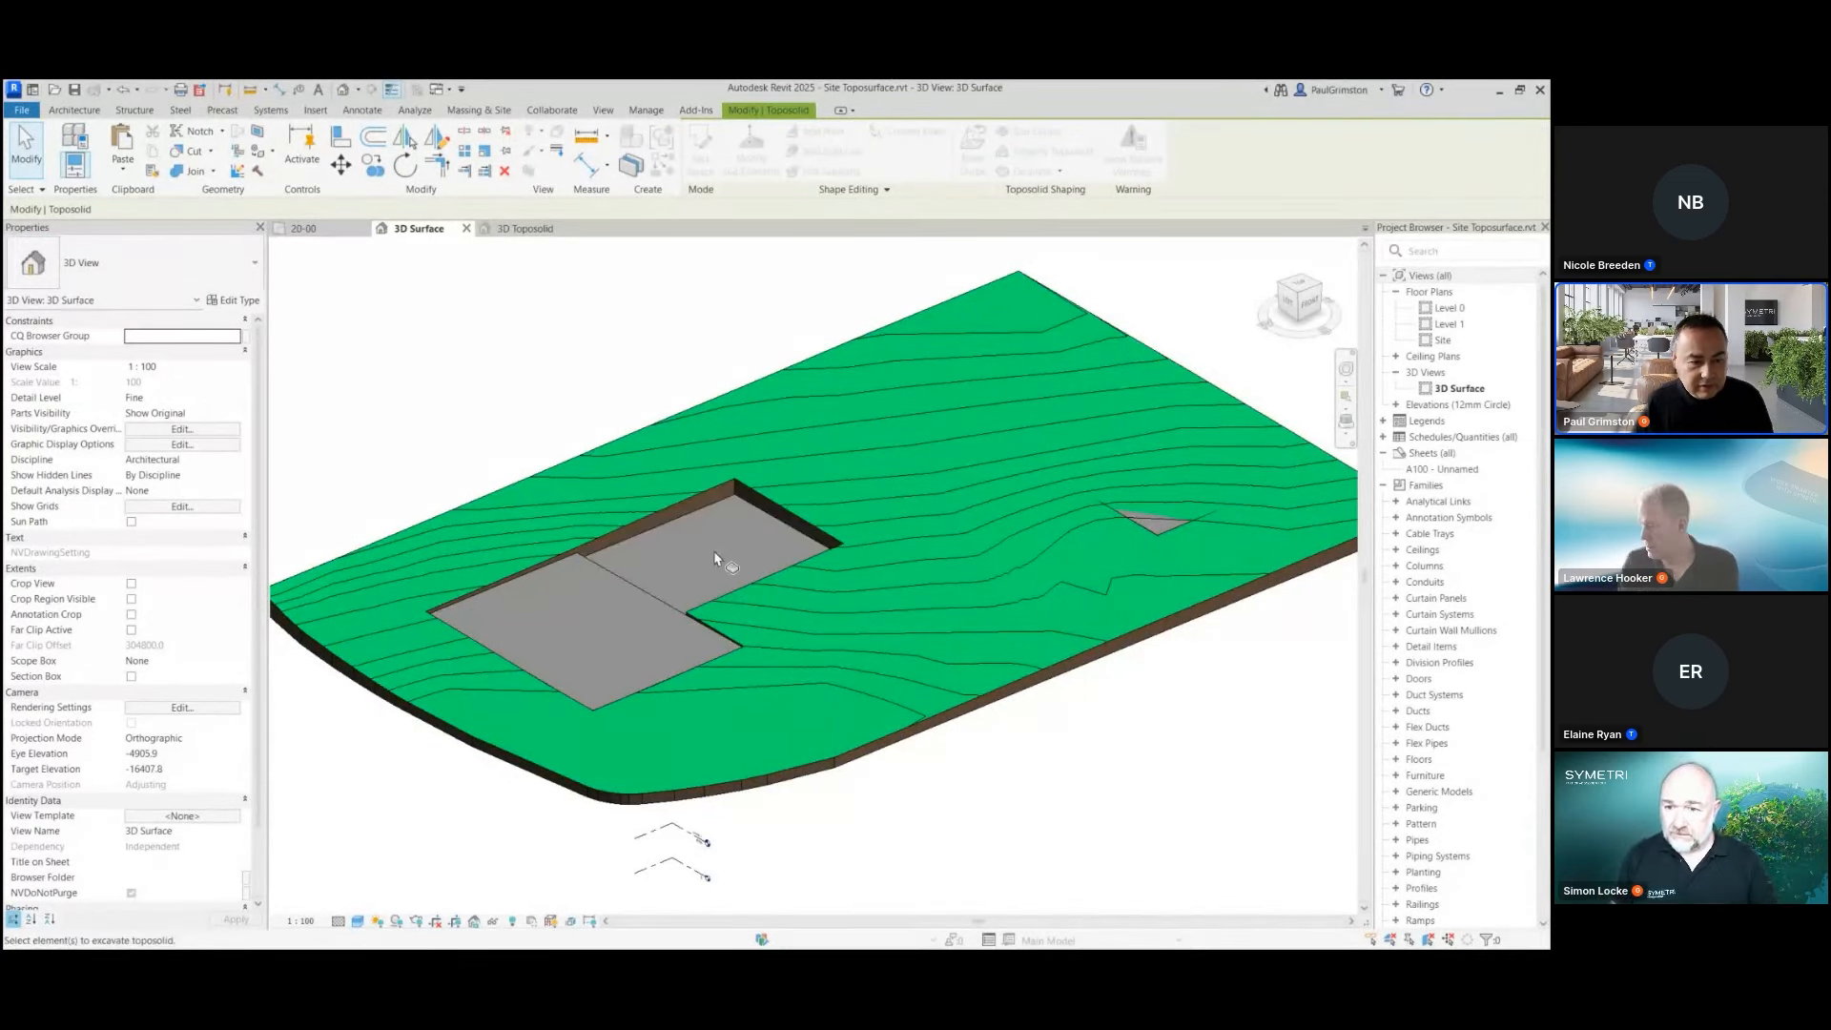
pyautogui.click(26, 152)
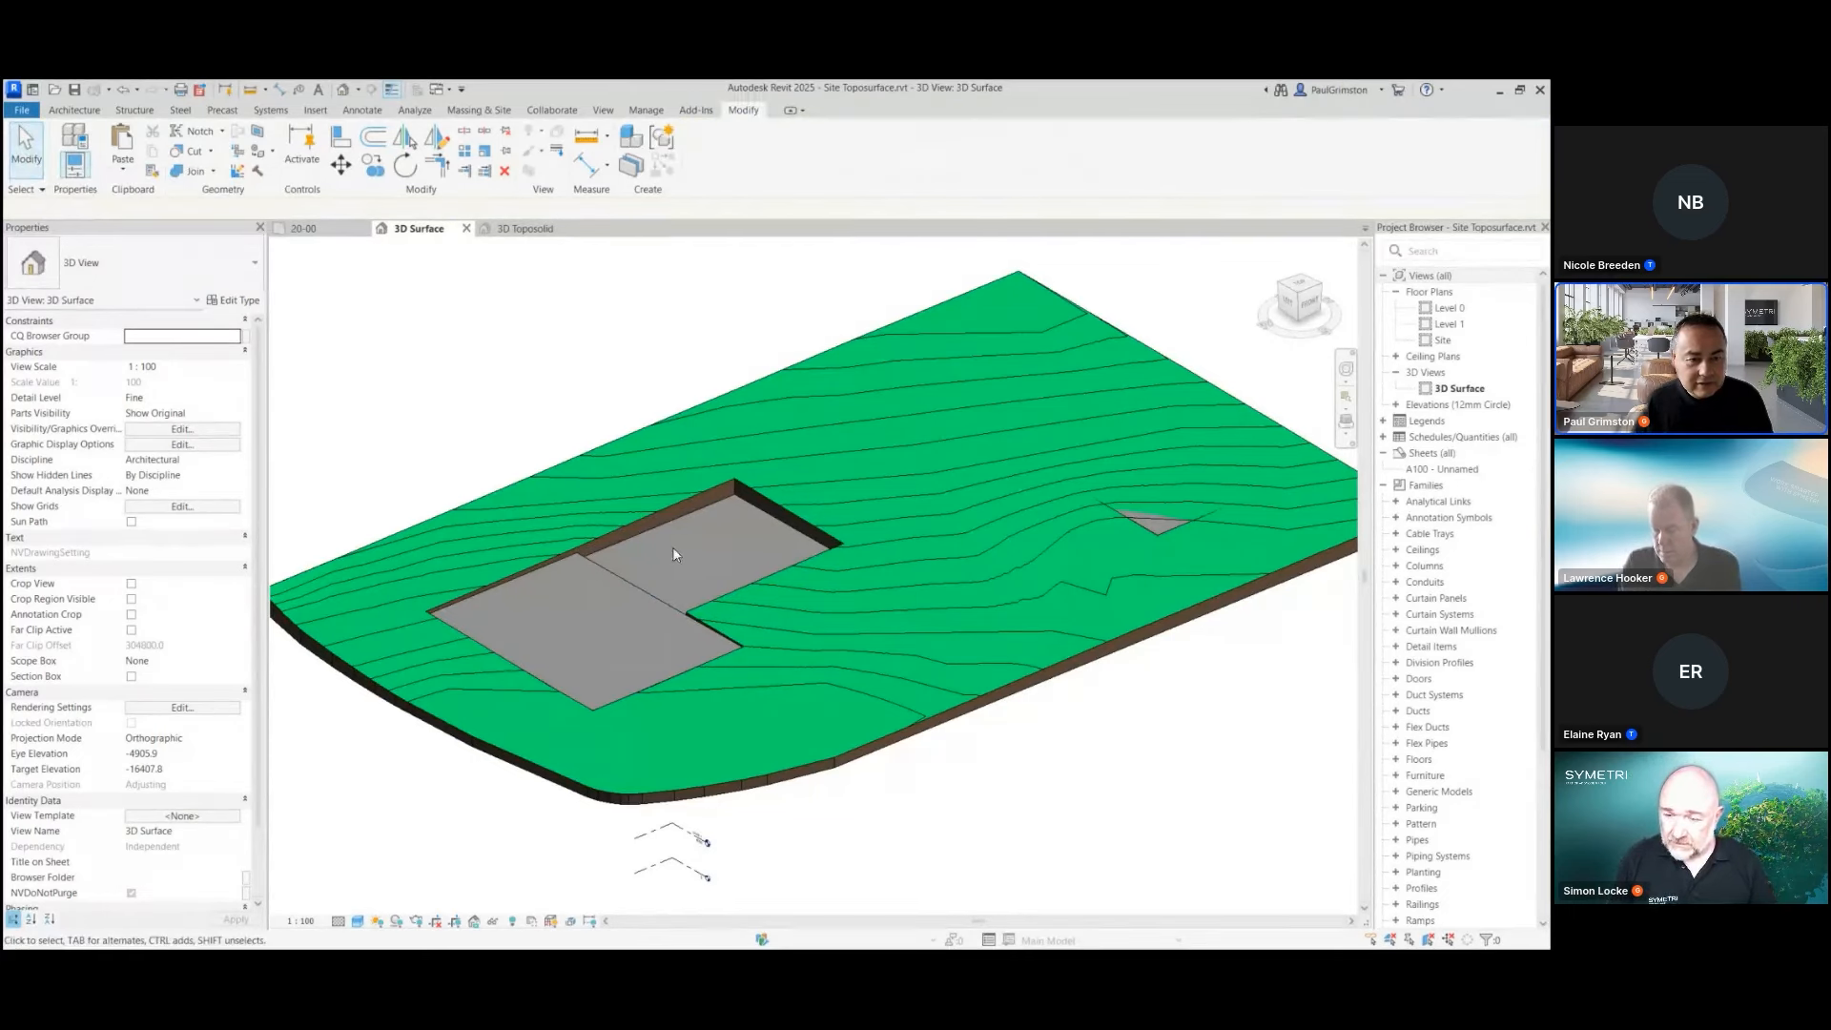
# Check the properties of the smaller rear floor, and excavate the toposolid with the long narrow floor
pyautogui.click(701, 551)
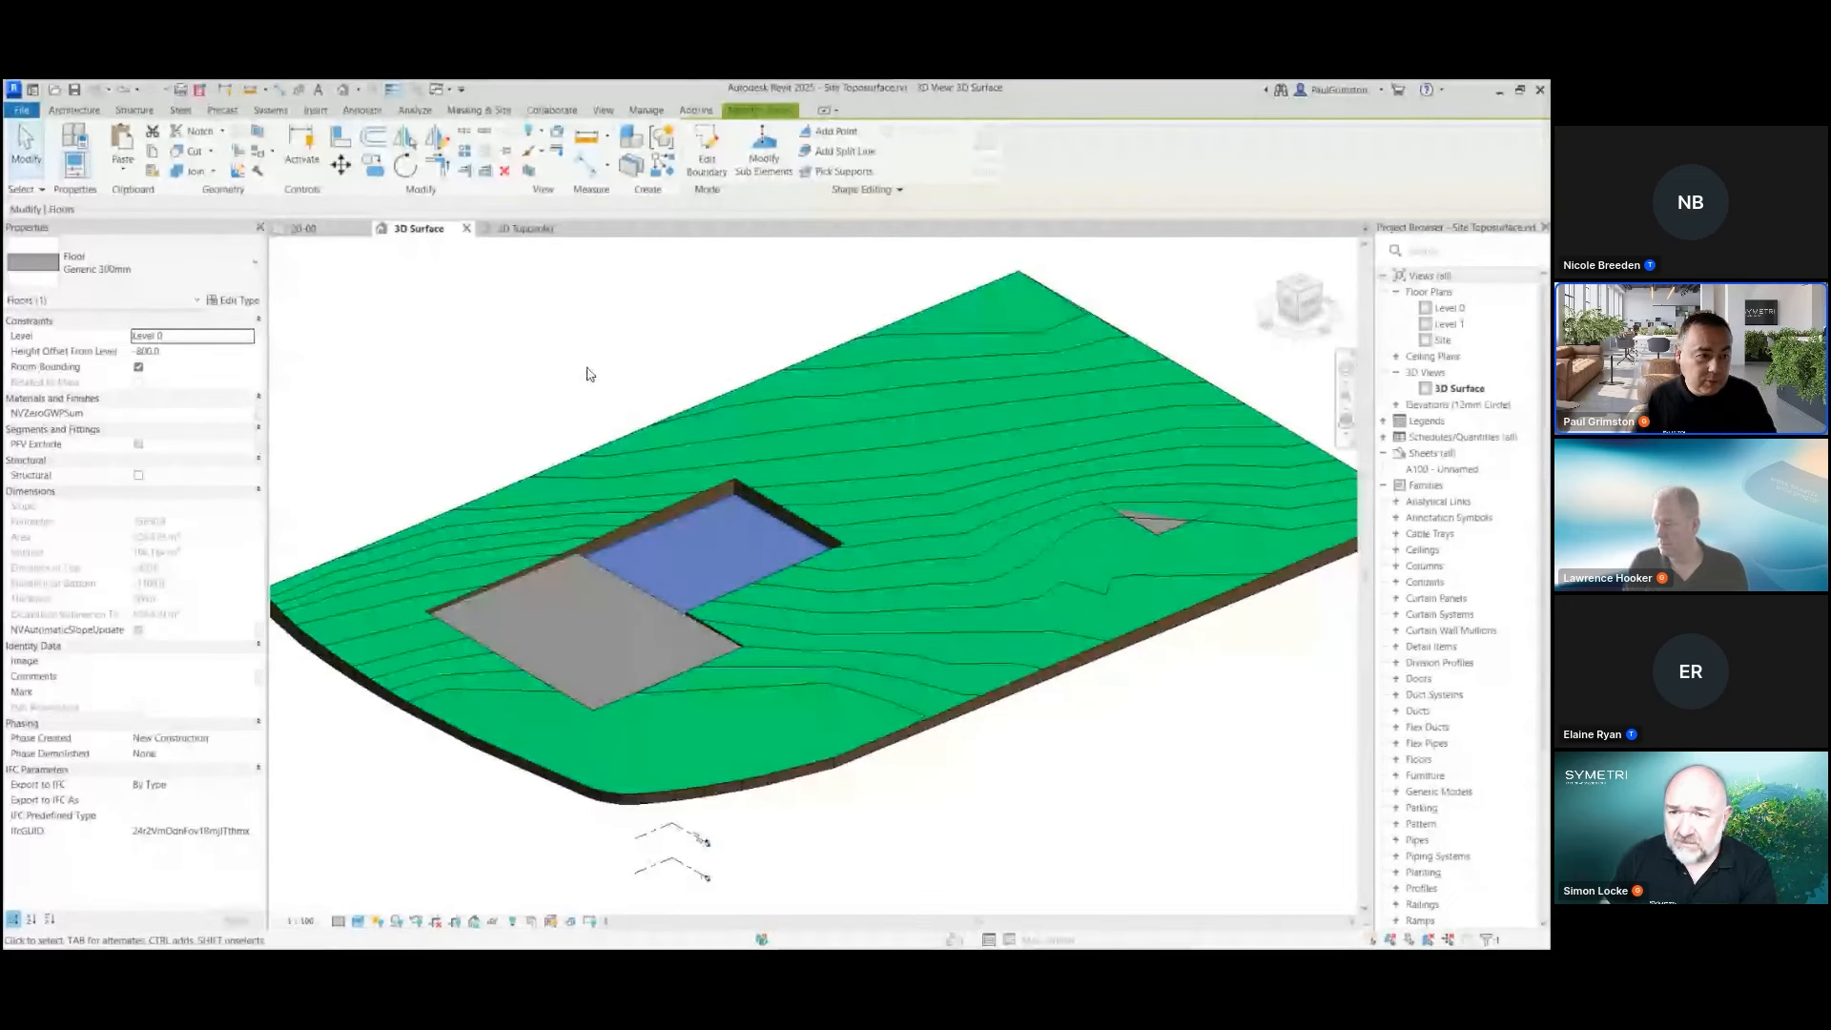
pyautogui.click(1042, 348)
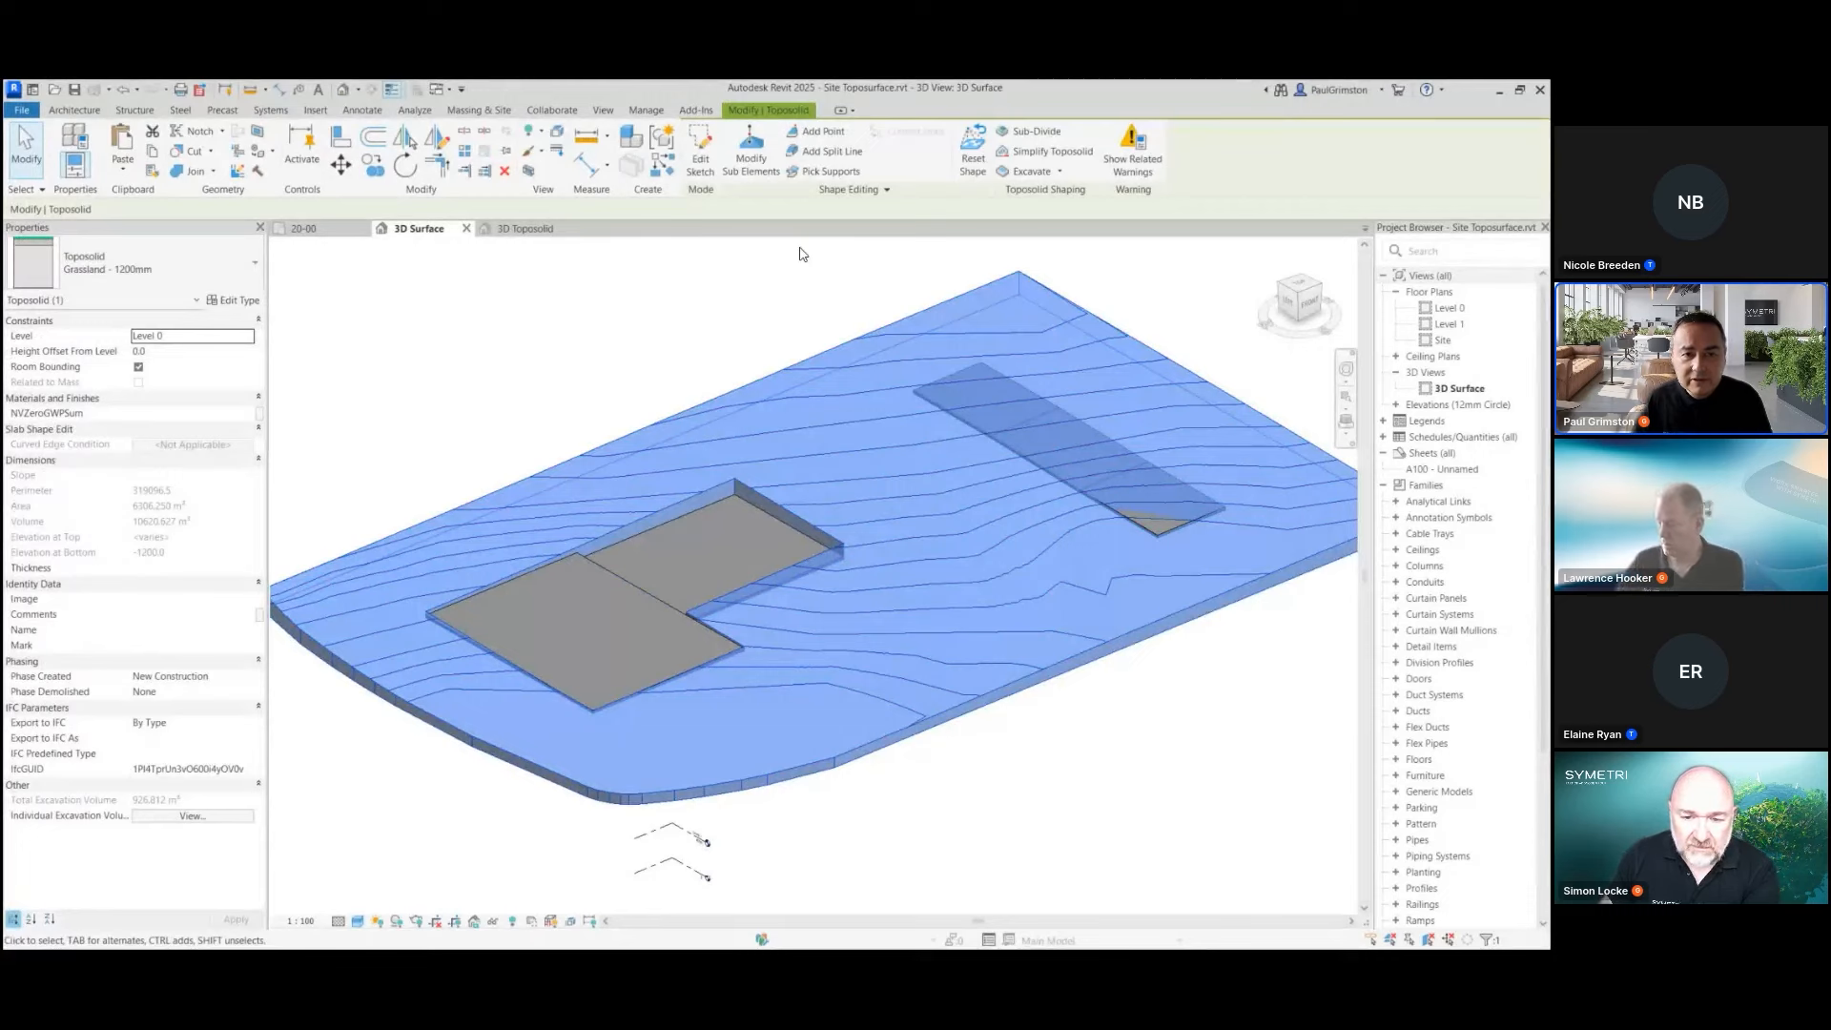
pyautogui.click(799, 248)
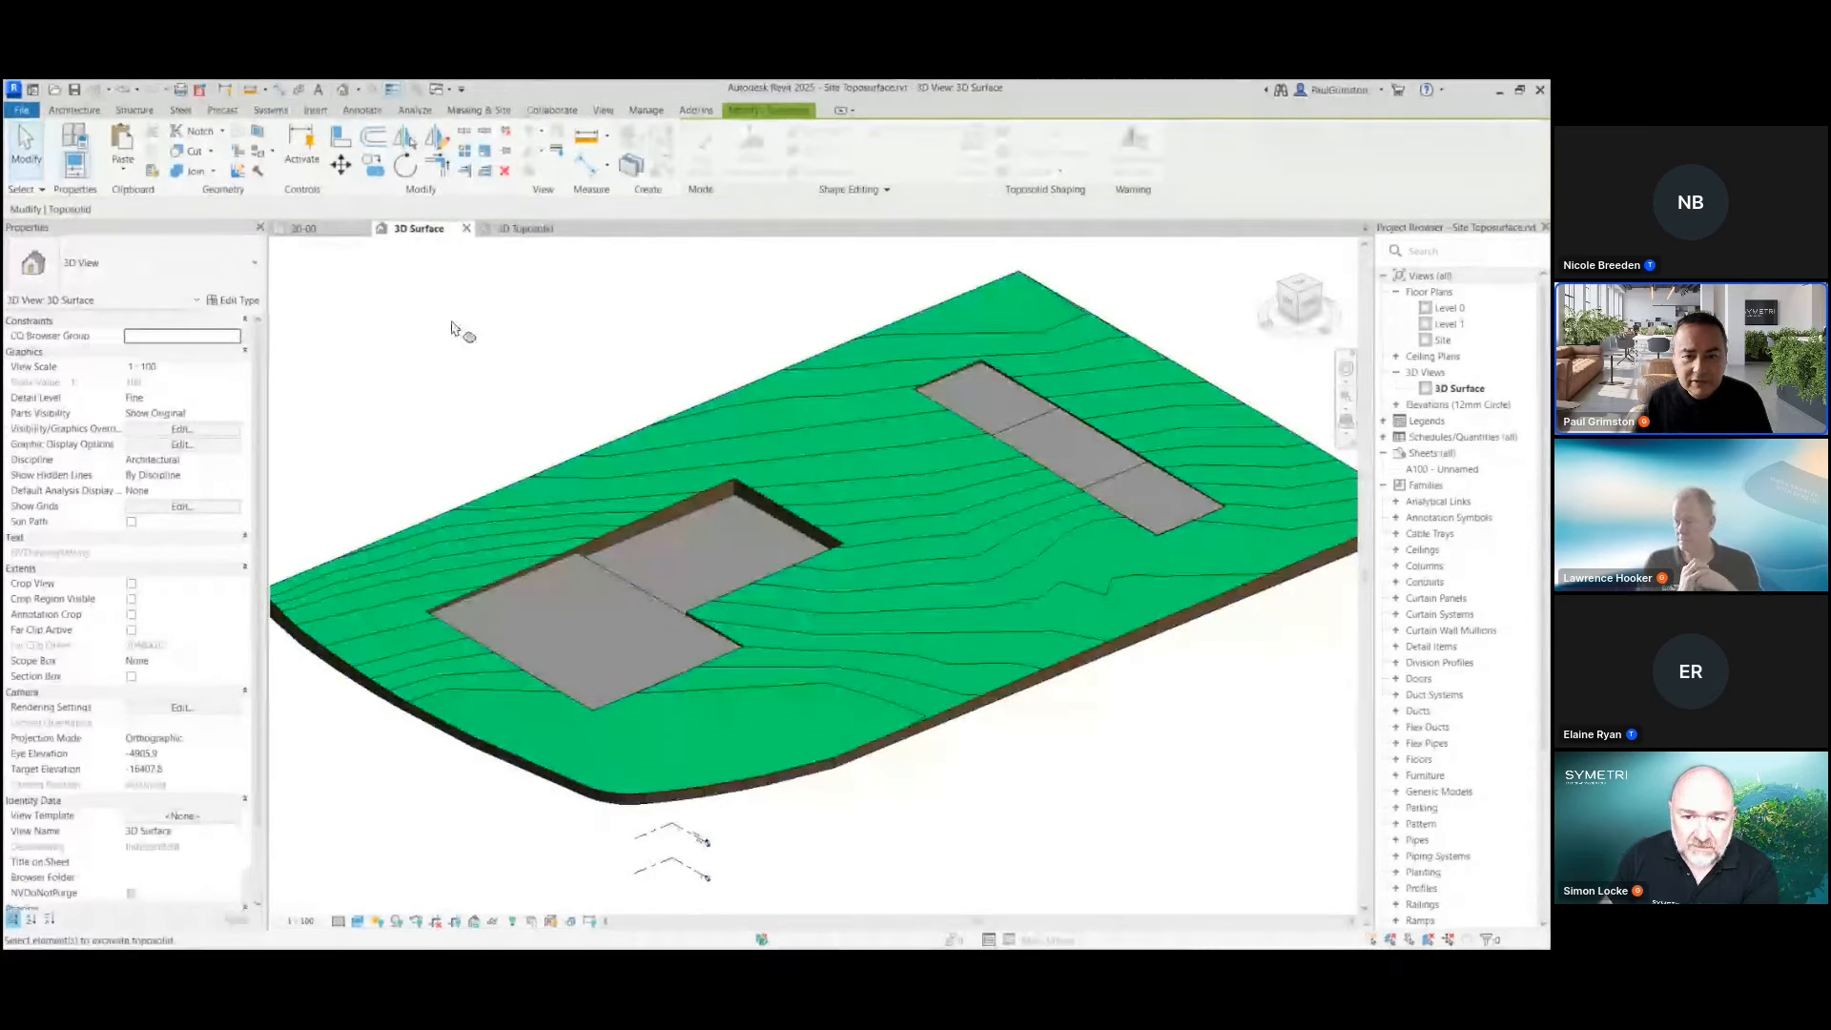
pyautogui.click(31, 158)
# Examine how the building and long-floor excavations cut into the toposolid, from the side and from above
pyautogui.keyDown('shift'); pyautogui.moveTo(1042, 585); pyautogui.dragTo(941, 587, button='middle'); pyautogui.keyUp('shift')
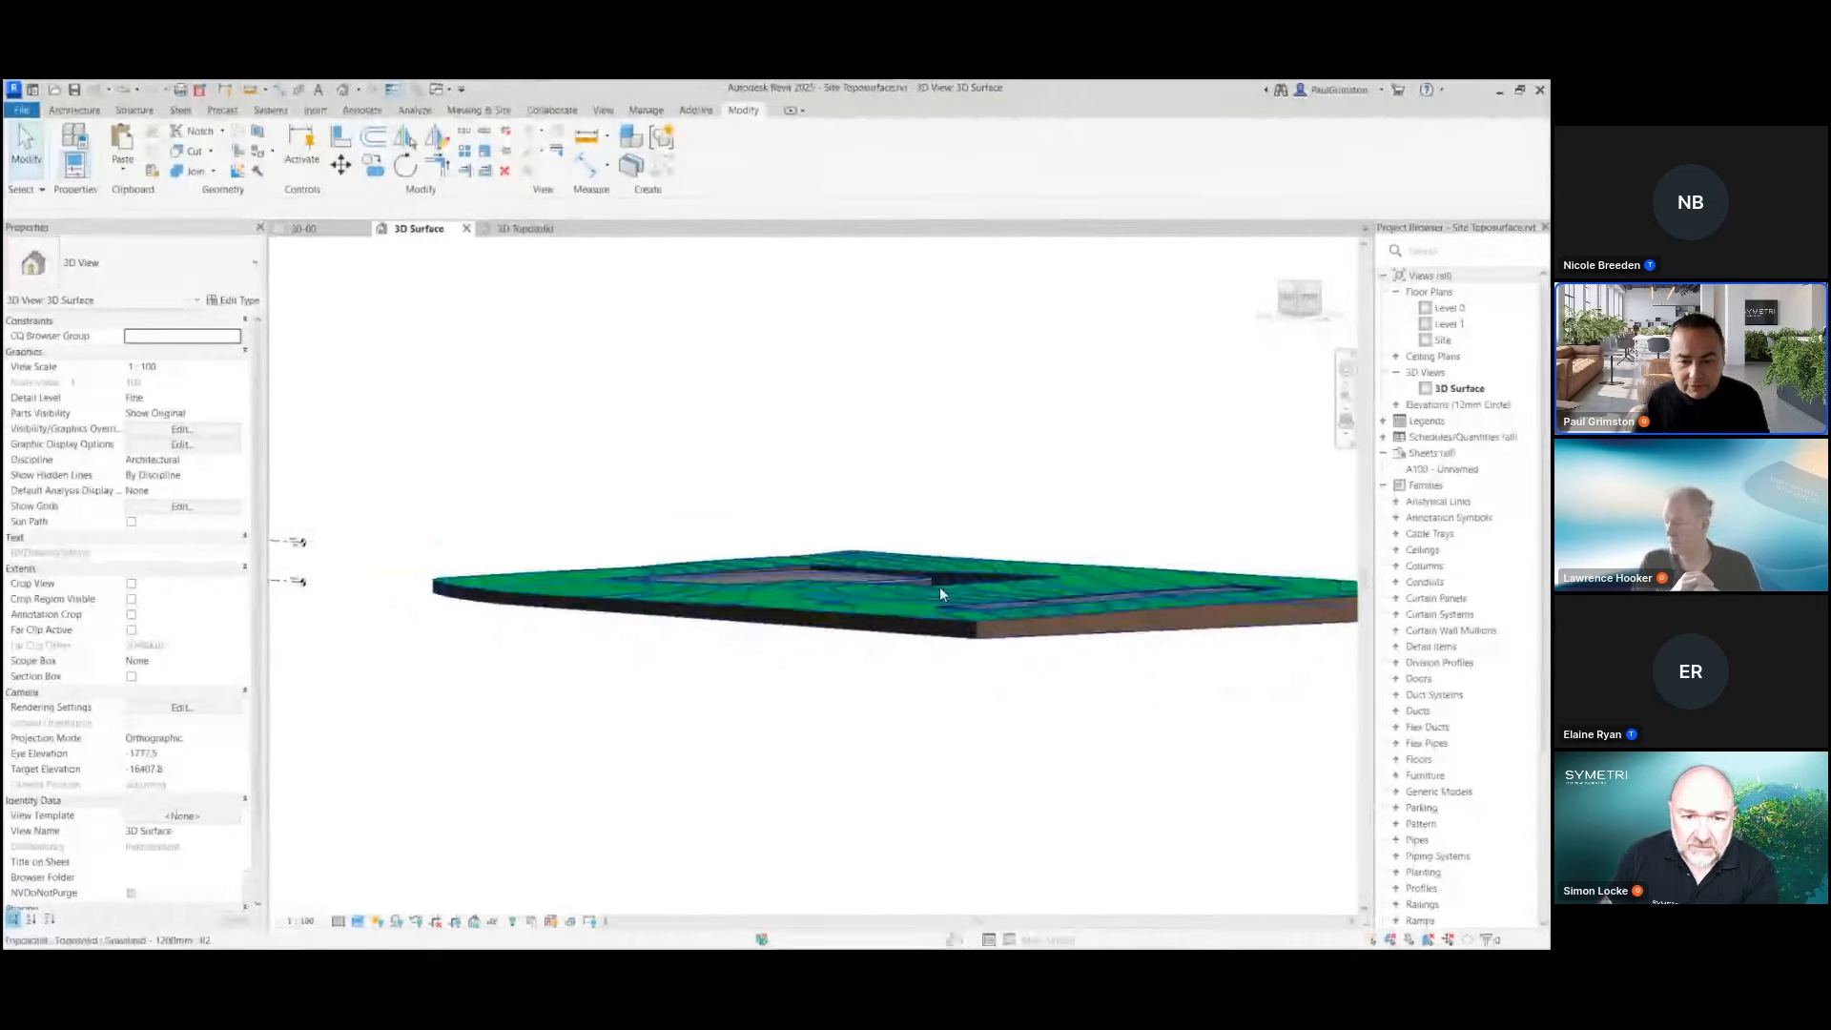
pyautogui.scroll(4, 1104, 593)
pyautogui.keyDown('shift'); pyautogui.moveTo(1054, 576); pyautogui.dragTo(928, 603, button='middle'); pyautogui.keyUp('shift')
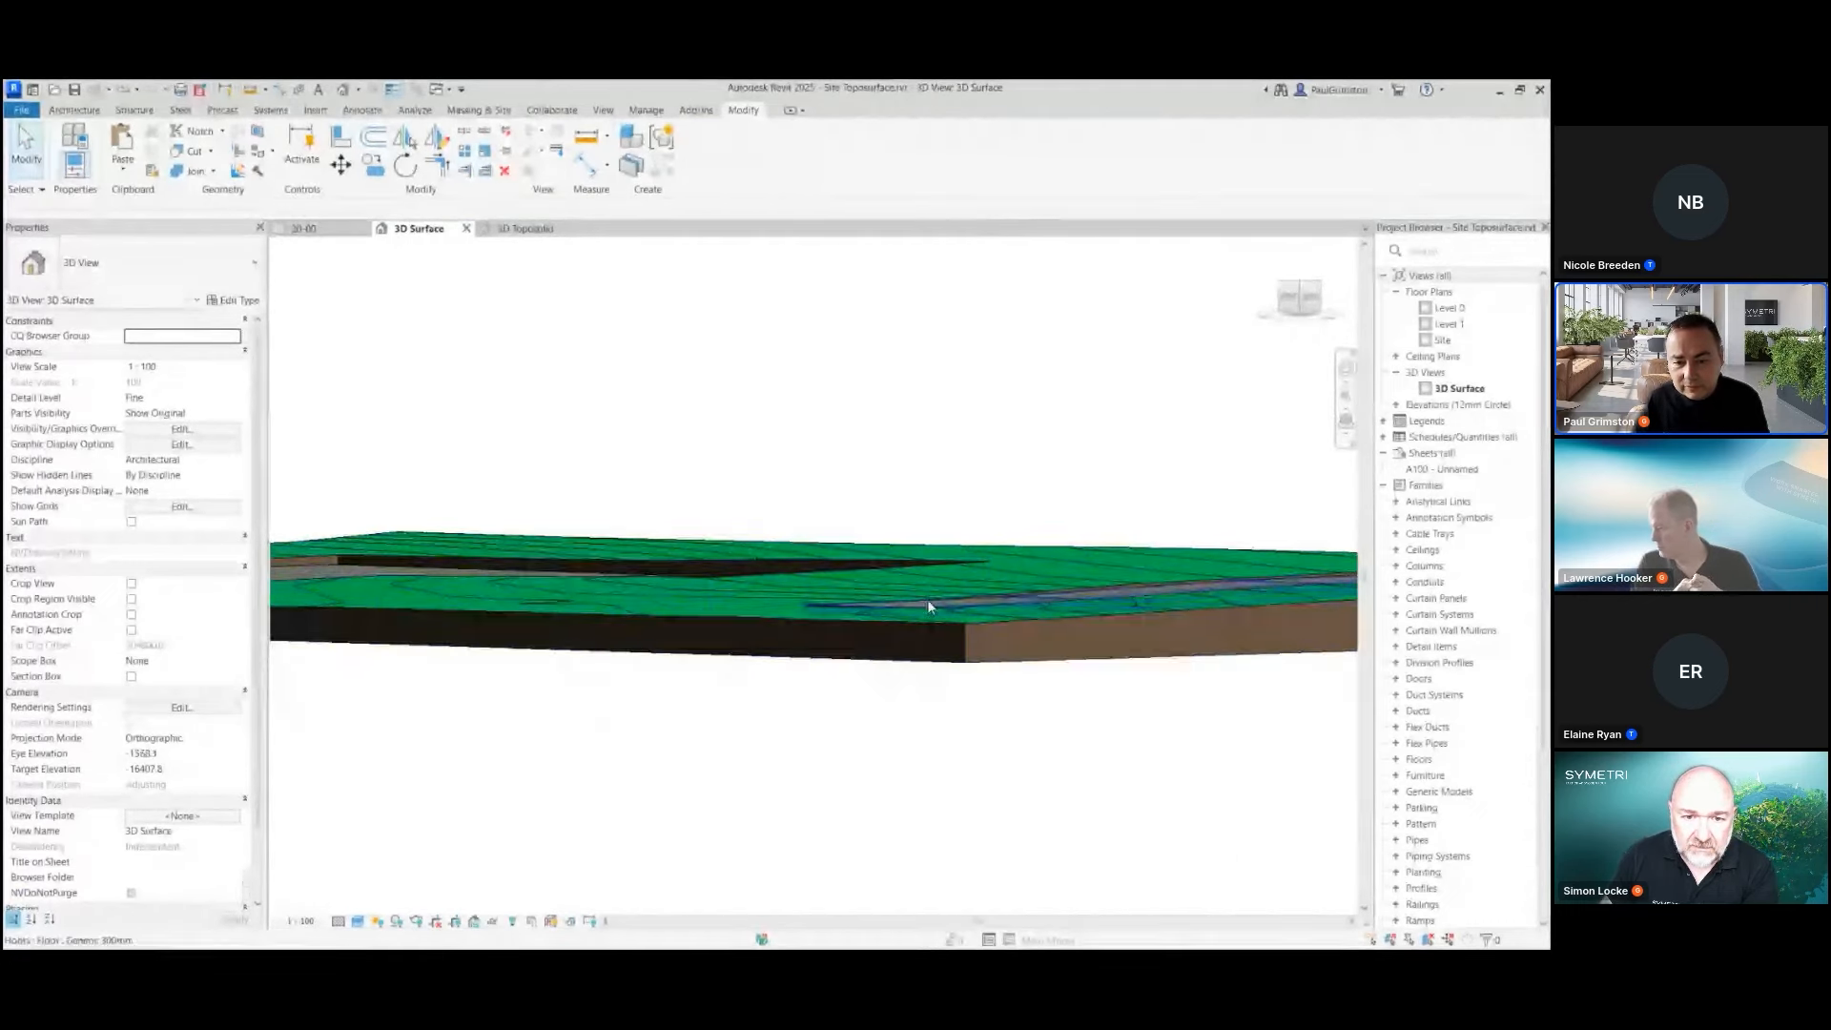
pyautogui.moveTo(1022, 766); pyautogui.dragTo(896, 724, button='middle')
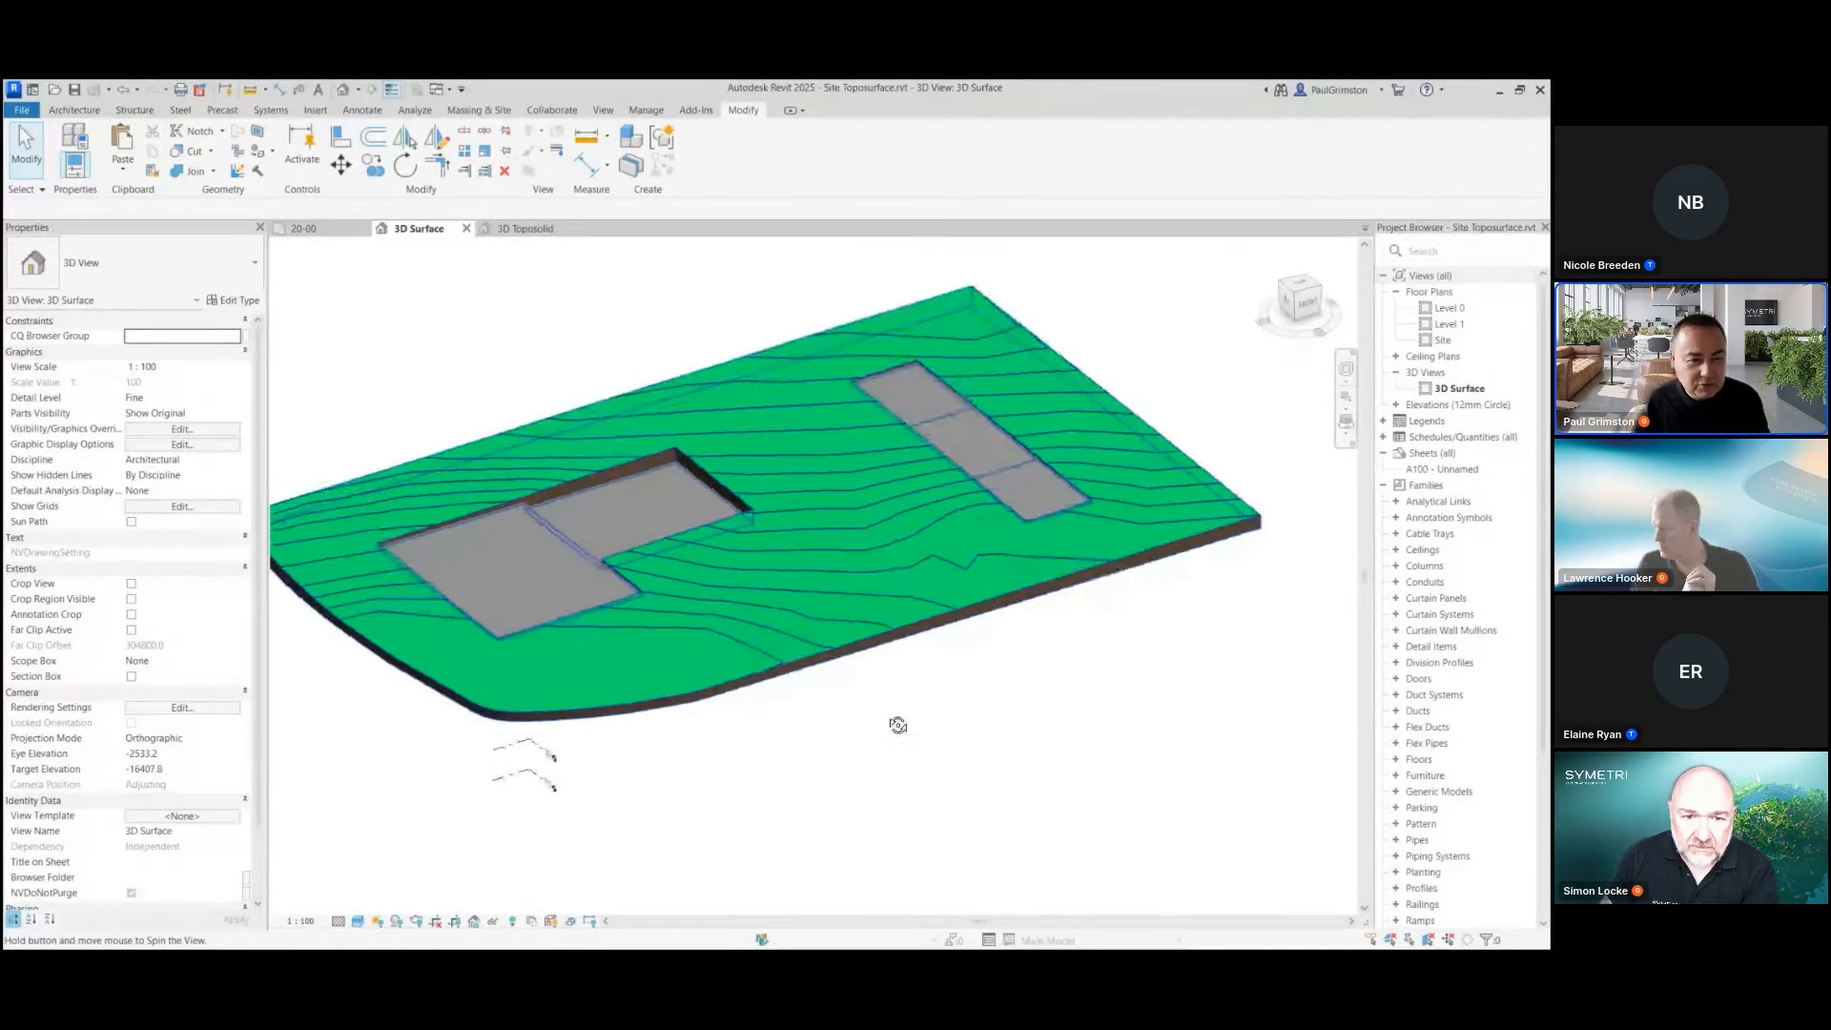
pyautogui.moveTo(798, 531); pyautogui.dragTo(883, 596, button='middle')
pyautogui.scroll(2, 883, 596)
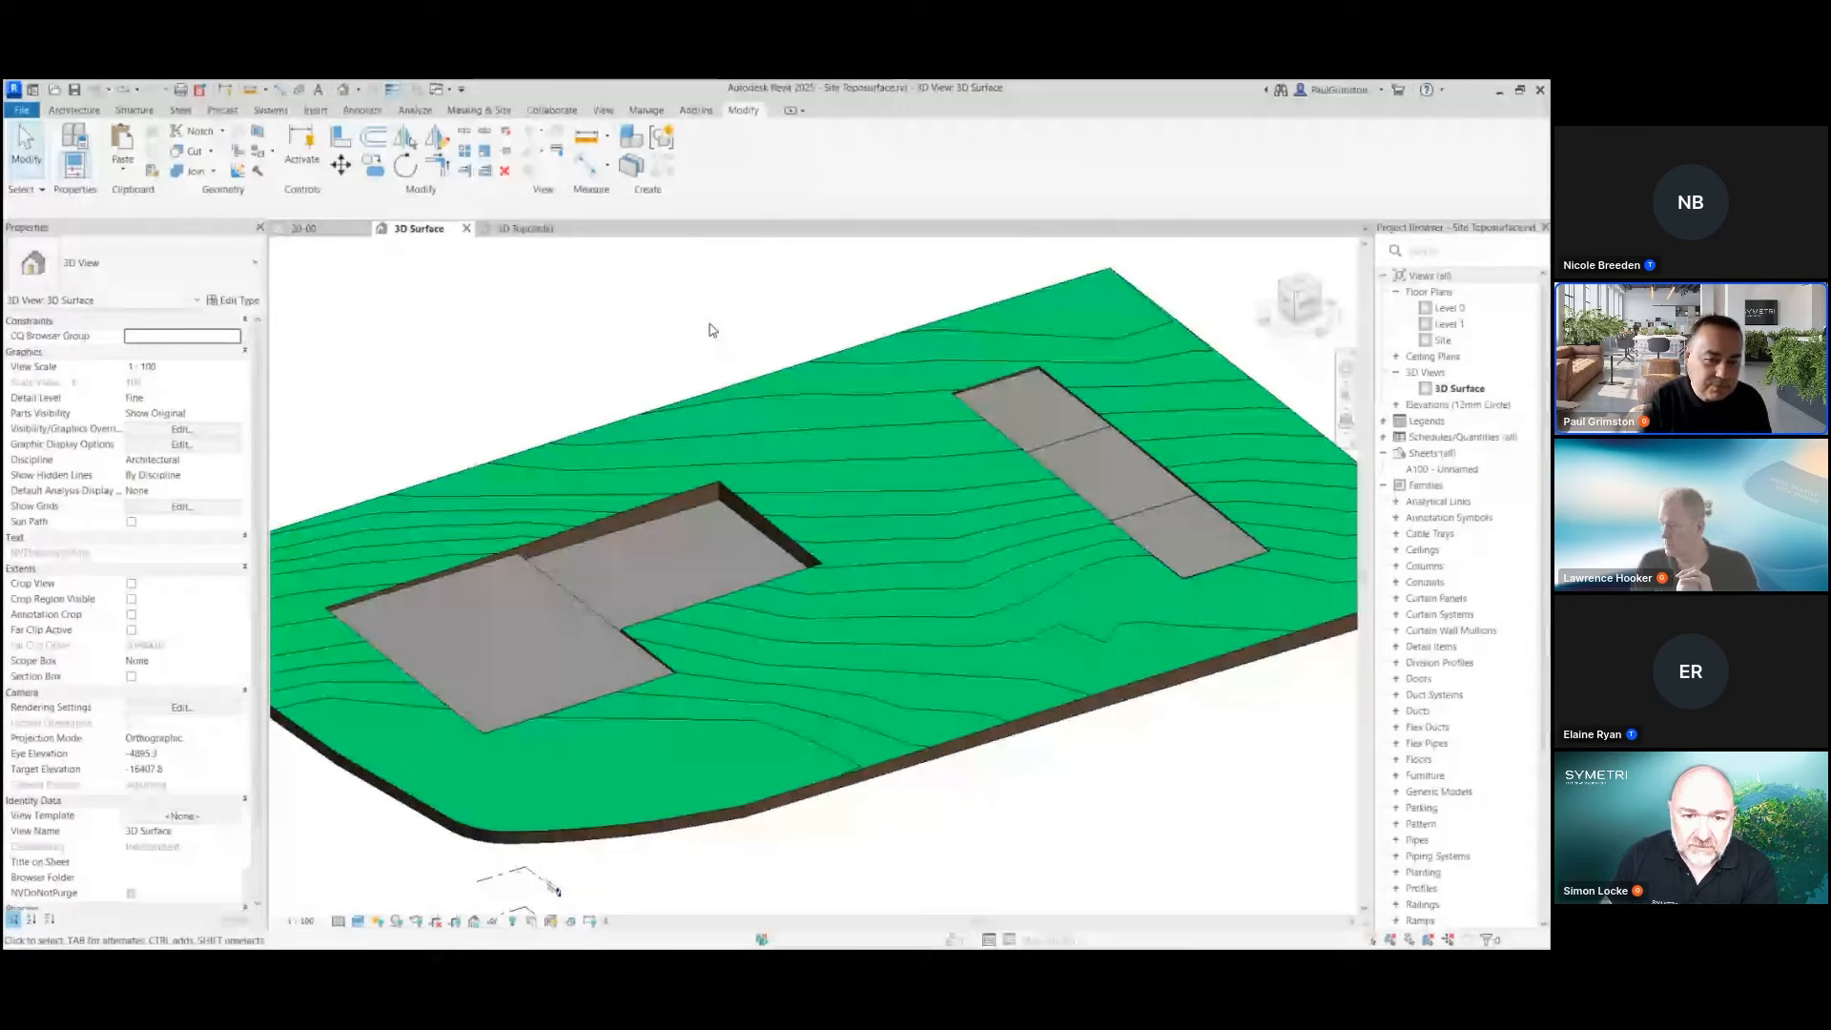
# Review the individual excavation volumes of the toposolid, close the list and clear the selection
pyautogui.click(830, 360)
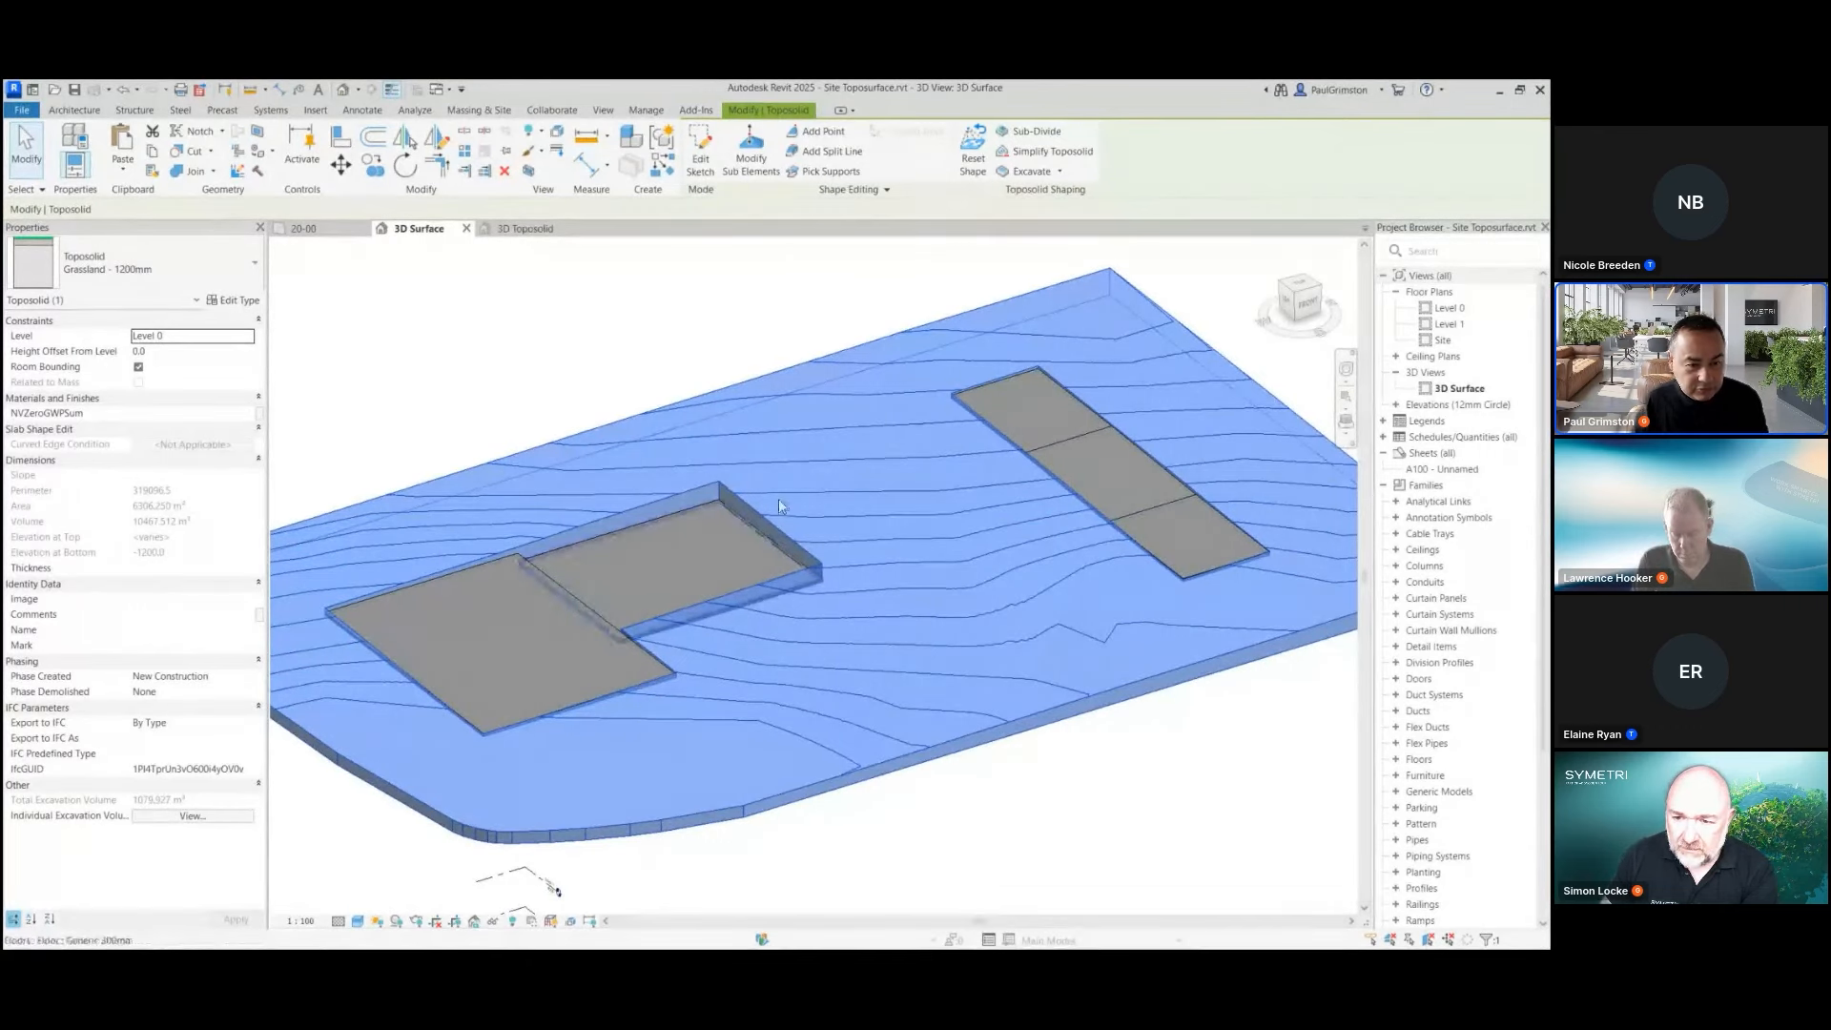
pyautogui.click(212, 818)
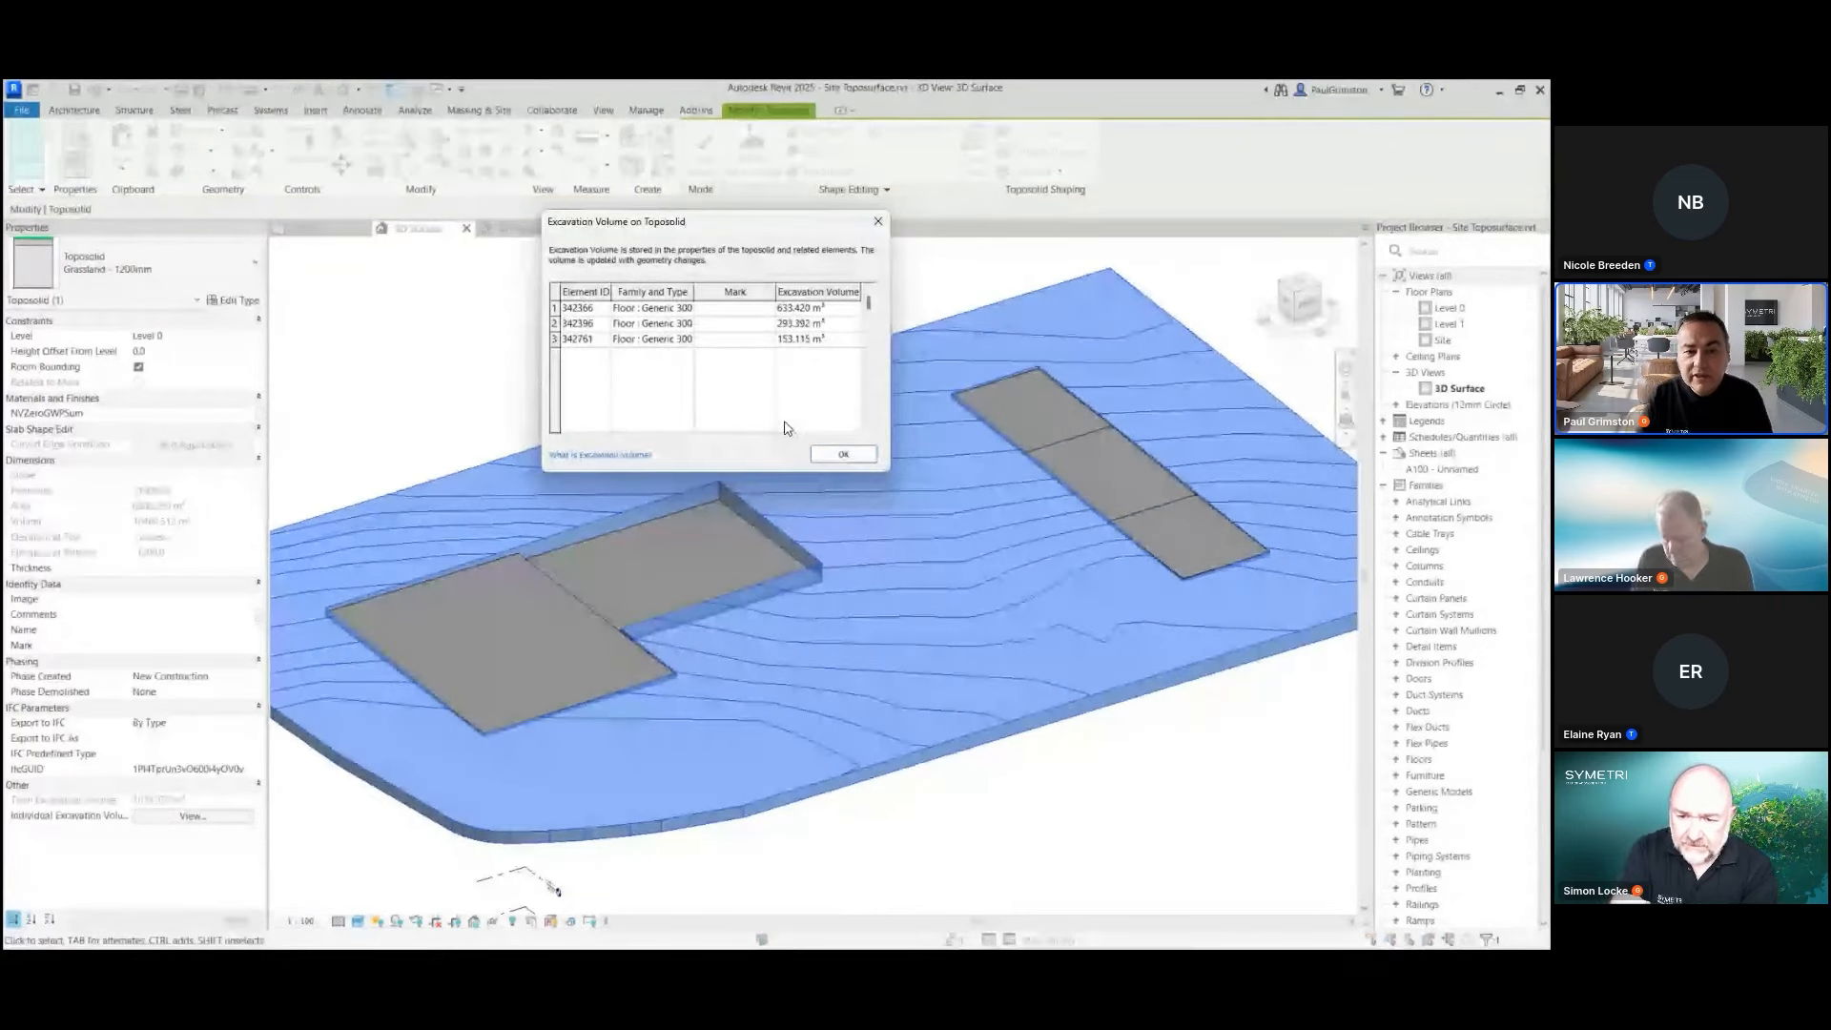
pyautogui.click(843, 454)
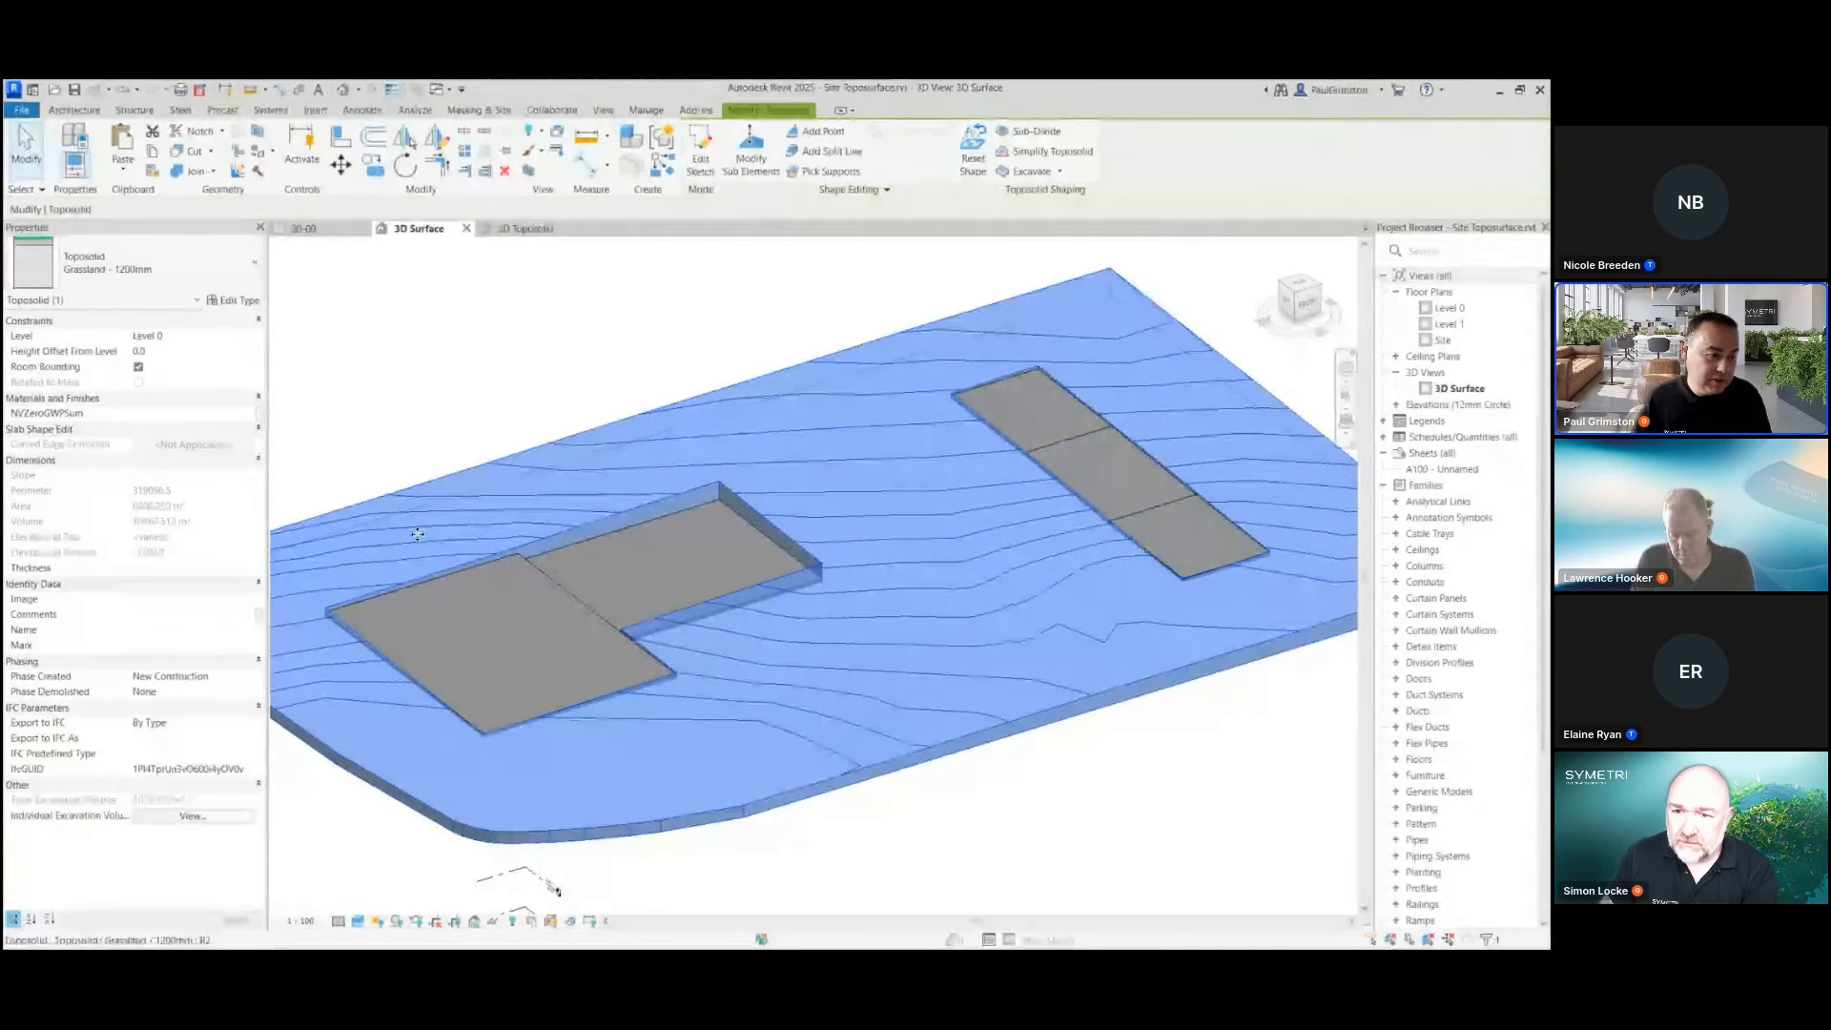
pyautogui.click(644, 303)
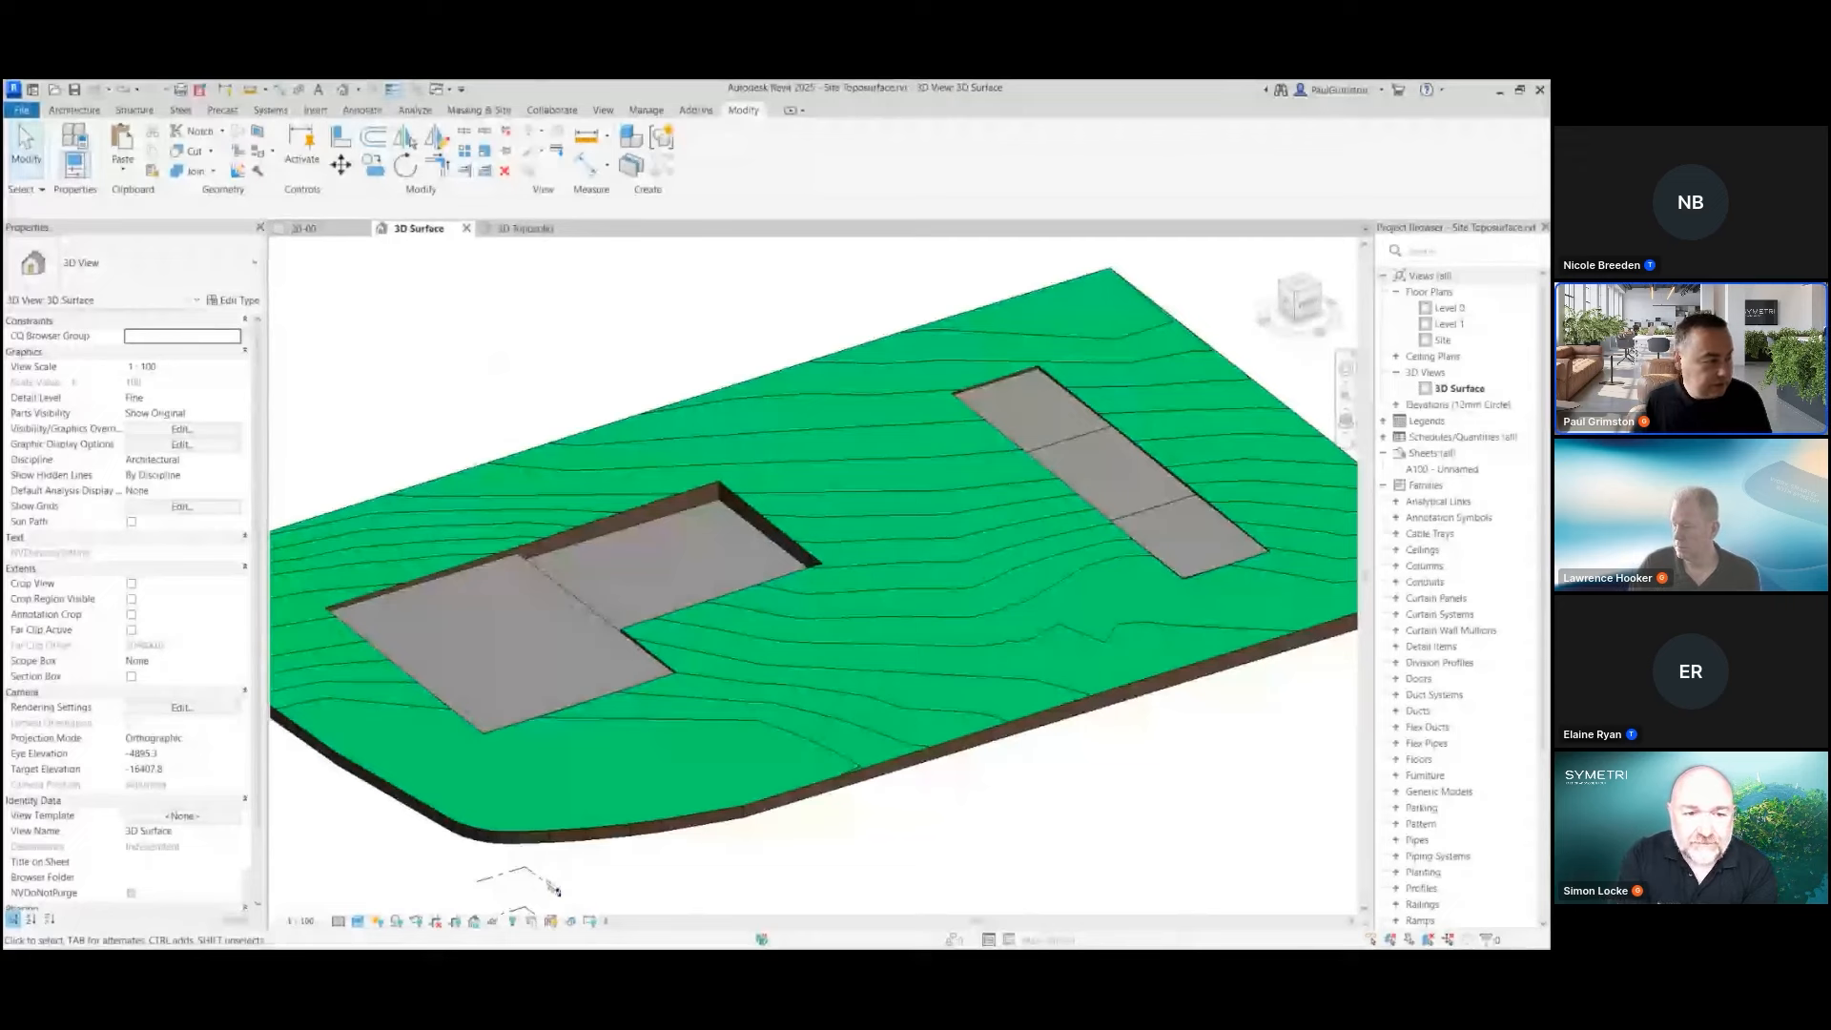
# Switch to the 3D Toposolid view and focus on the terrain around the concrete path slab
pyautogui.click(526, 234)
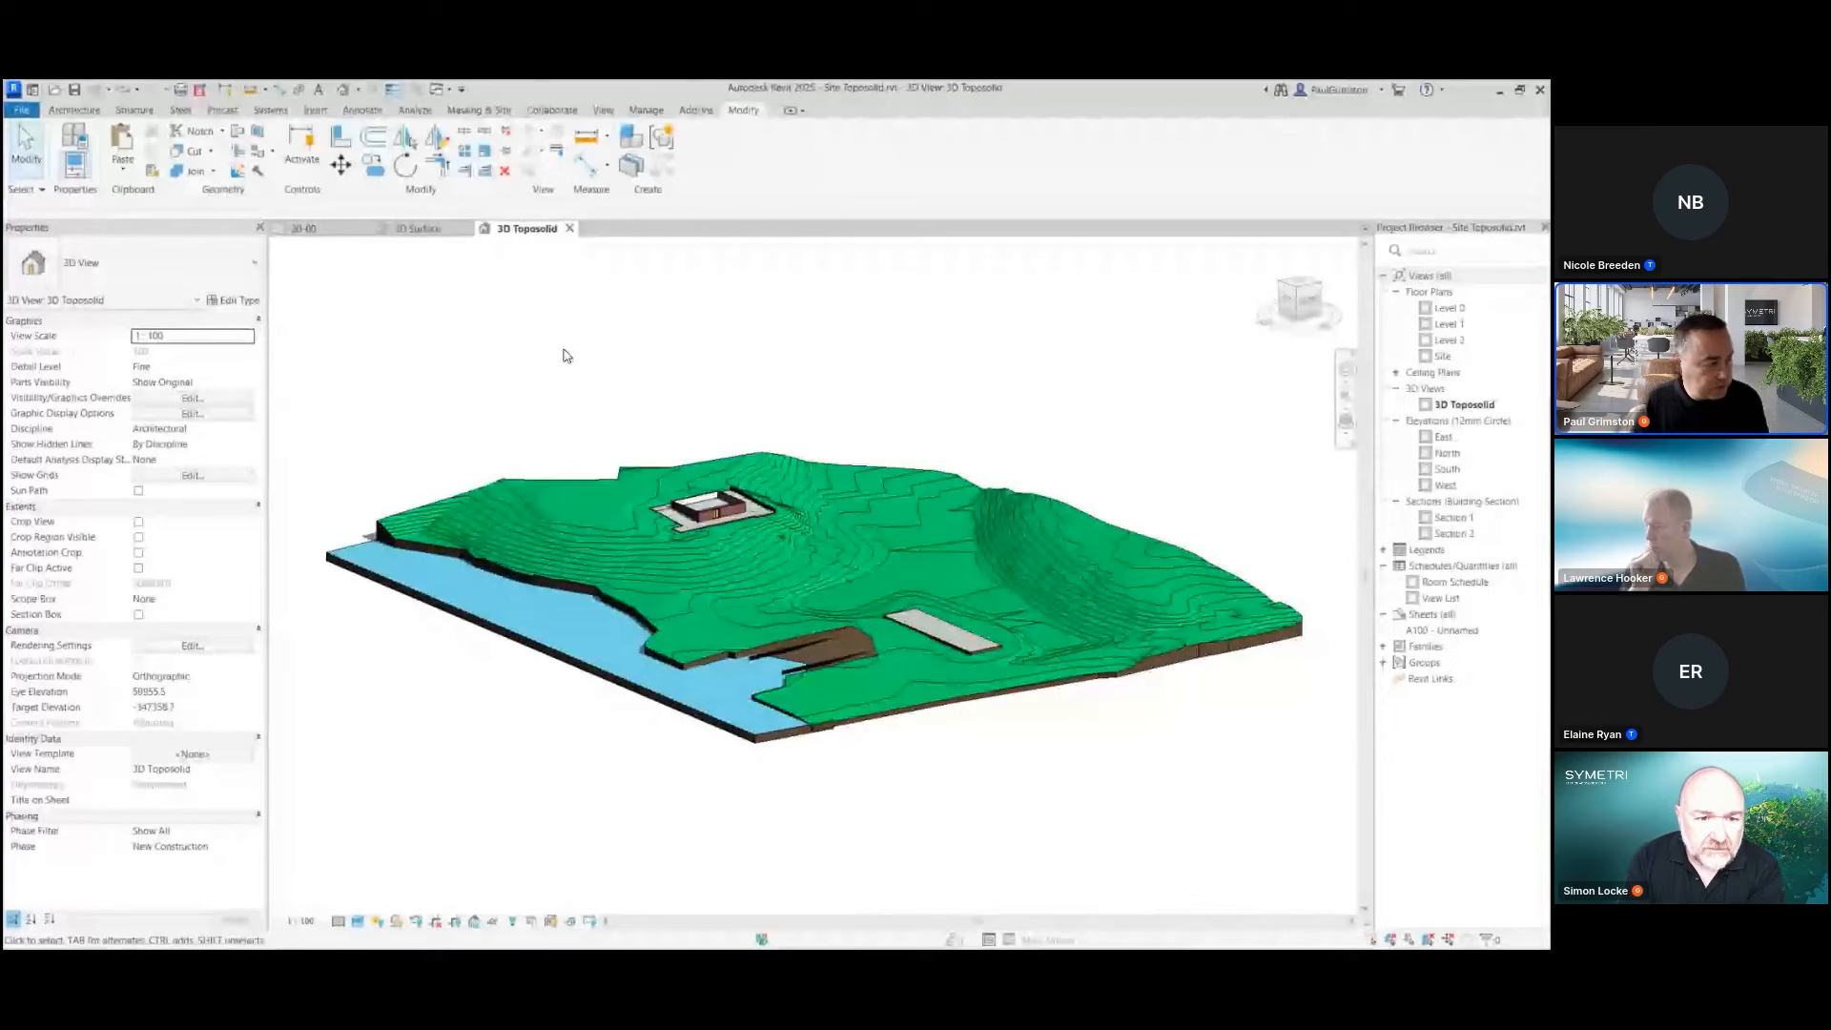
pyautogui.keyDown('shift'); pyautogui.moveTo(901, 380); pyautogui.dragTo(946, 440, button='middle'); pyautogui.keyUp('shift')
pyautogui.scroll(2, 1251, 523)
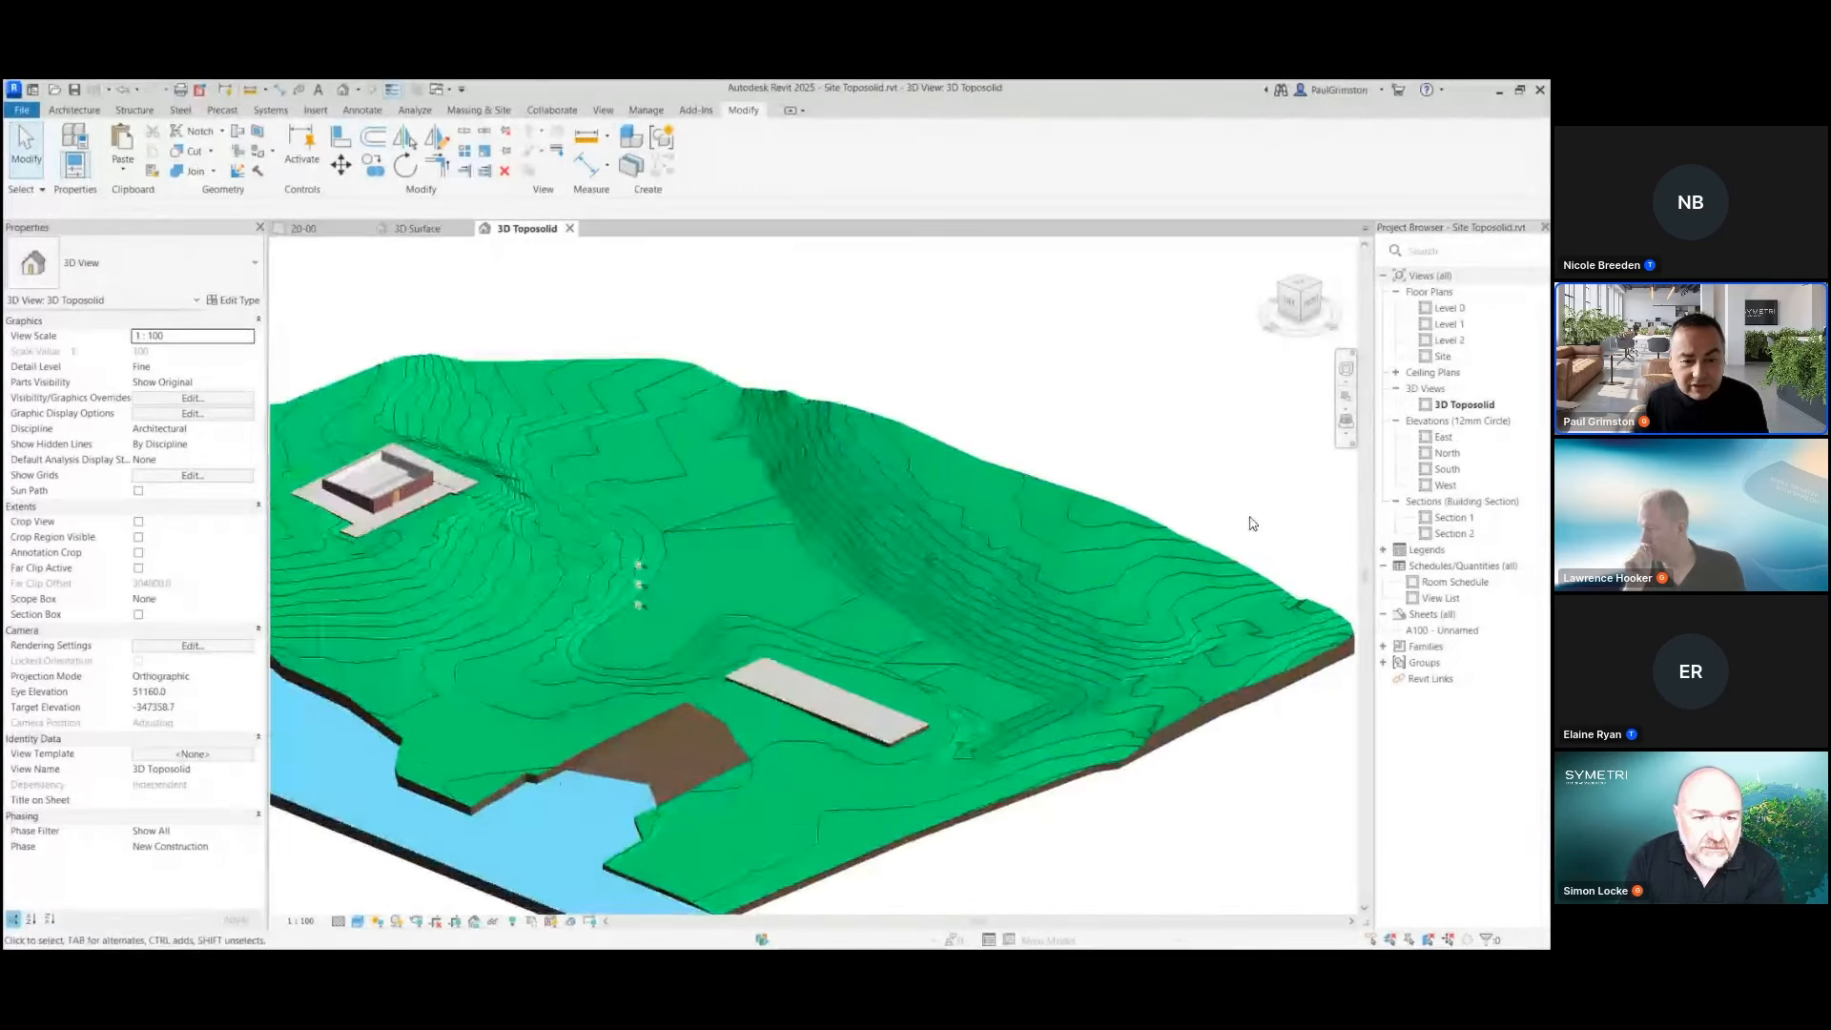
pyautogui.scroll(2, 1005, 620)
pyautogui.scroll(2, 900, 626)
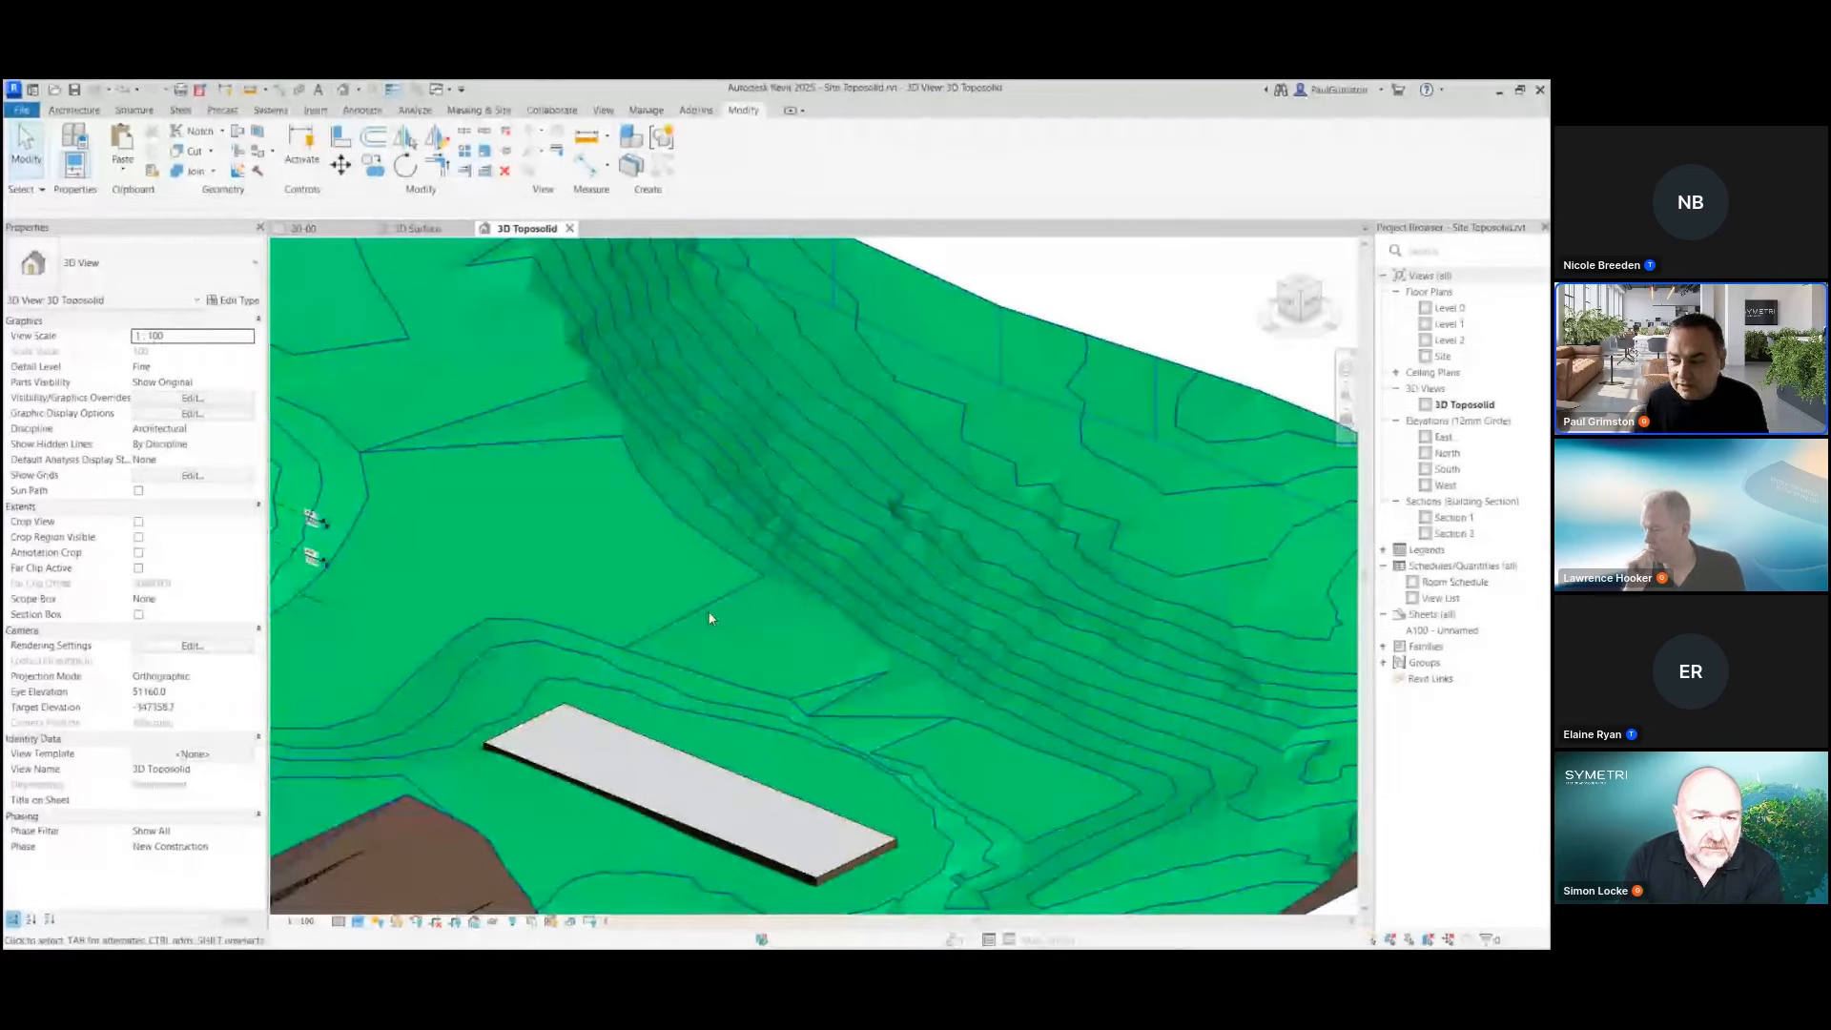
# Check the extra shape editing options of the grassland toposolid, and clear the selection
pyautogui.click(822, 316)
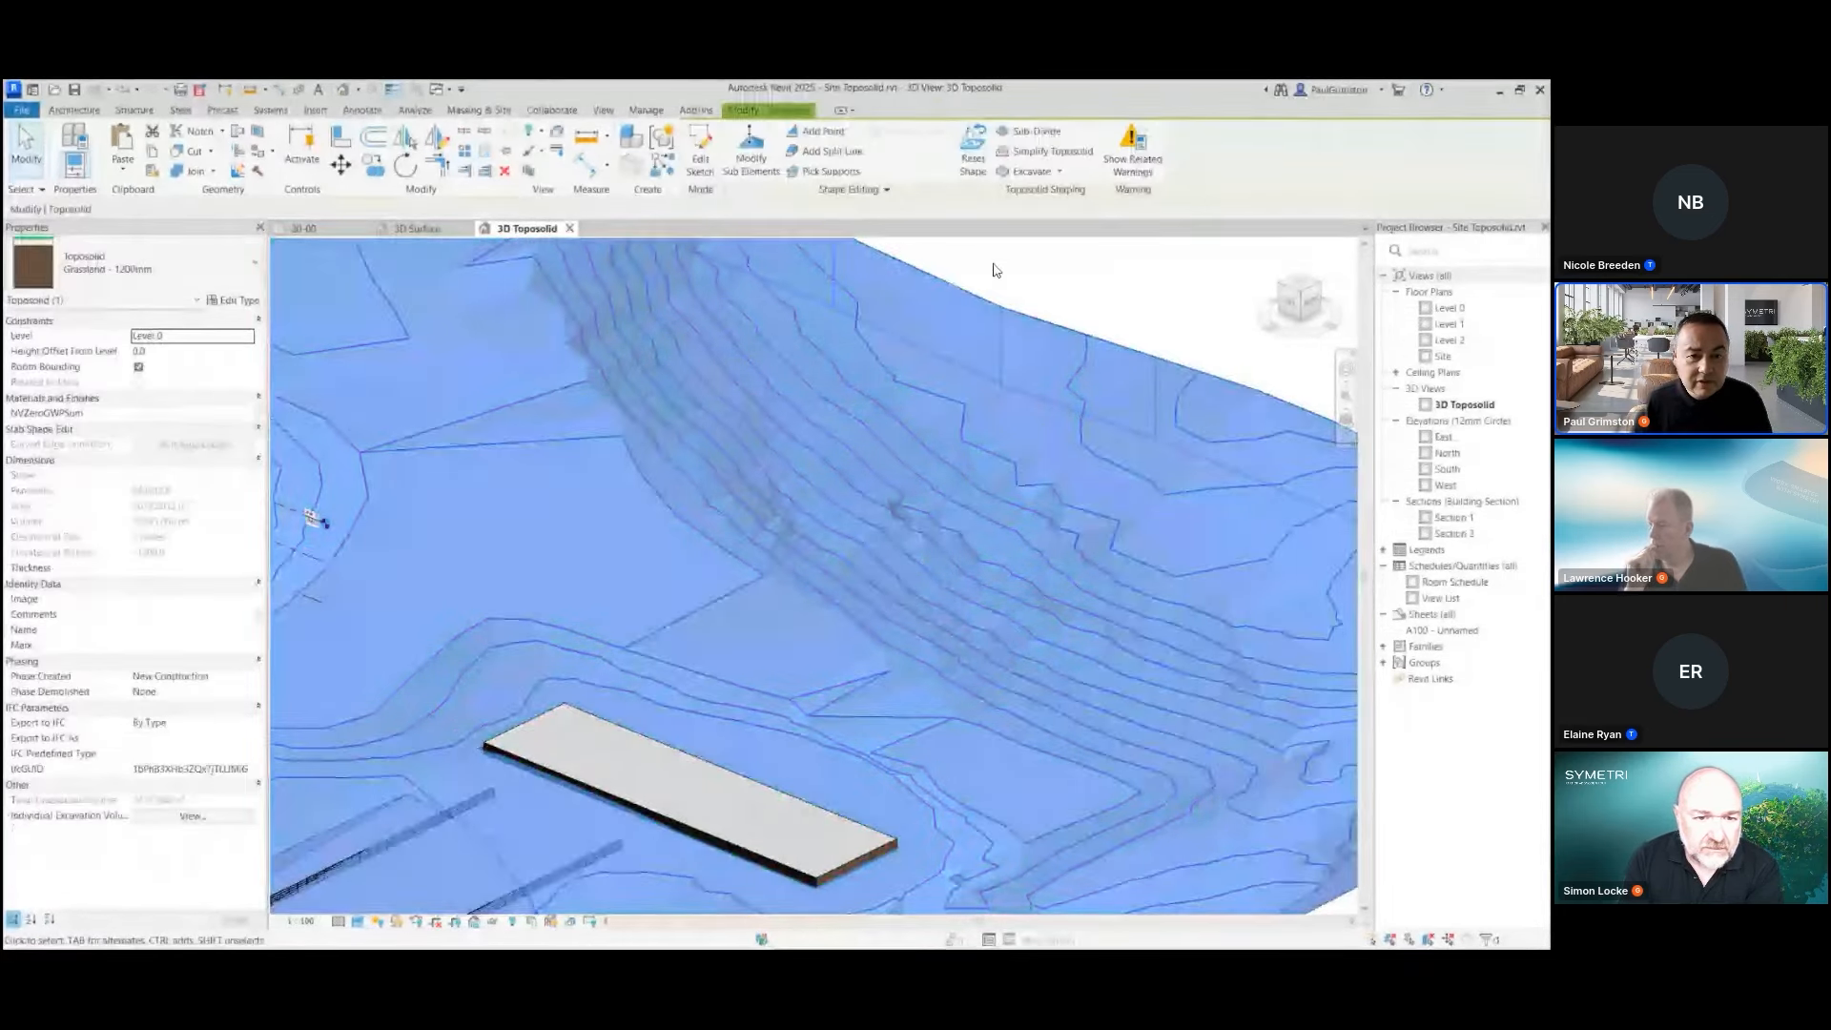
pyautogui.click(899, 194)
pyautogui.click(1080, 273)
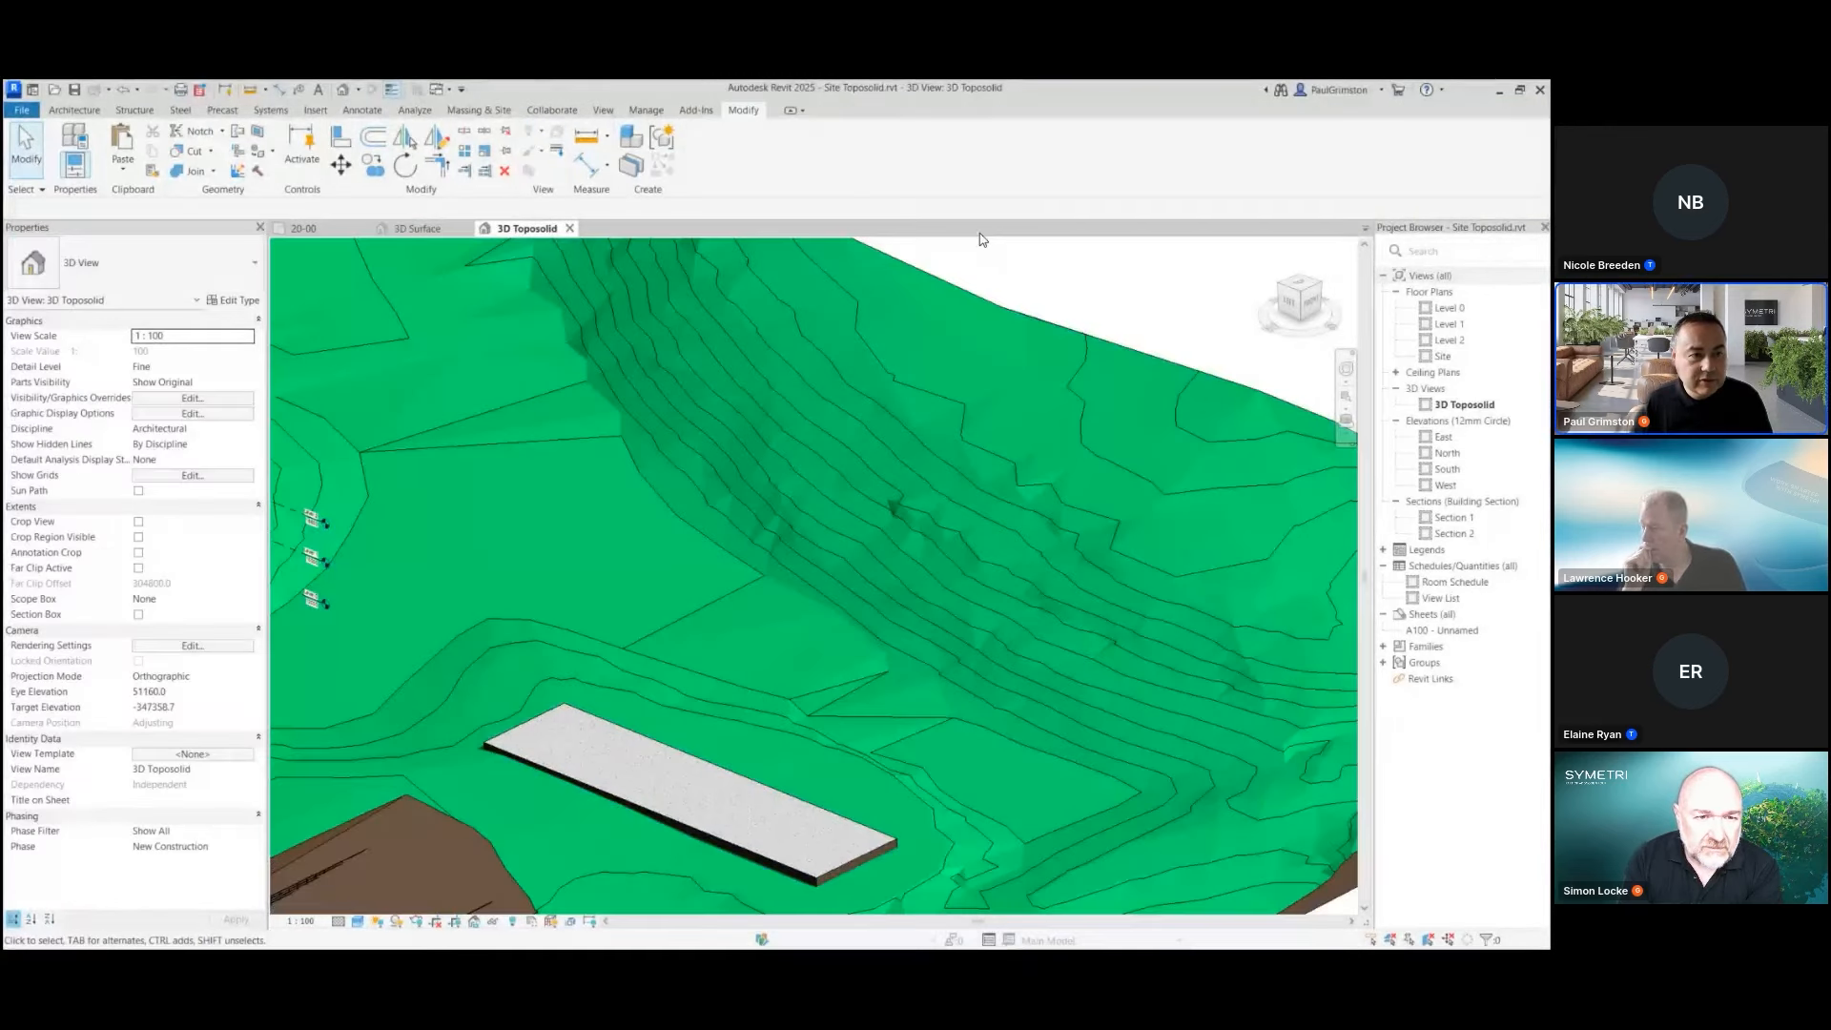
# Turn on Toposolid Smooth Shading, dismiss its information message, and inspect the terrain's shading
pyautogui.click(596, 191)
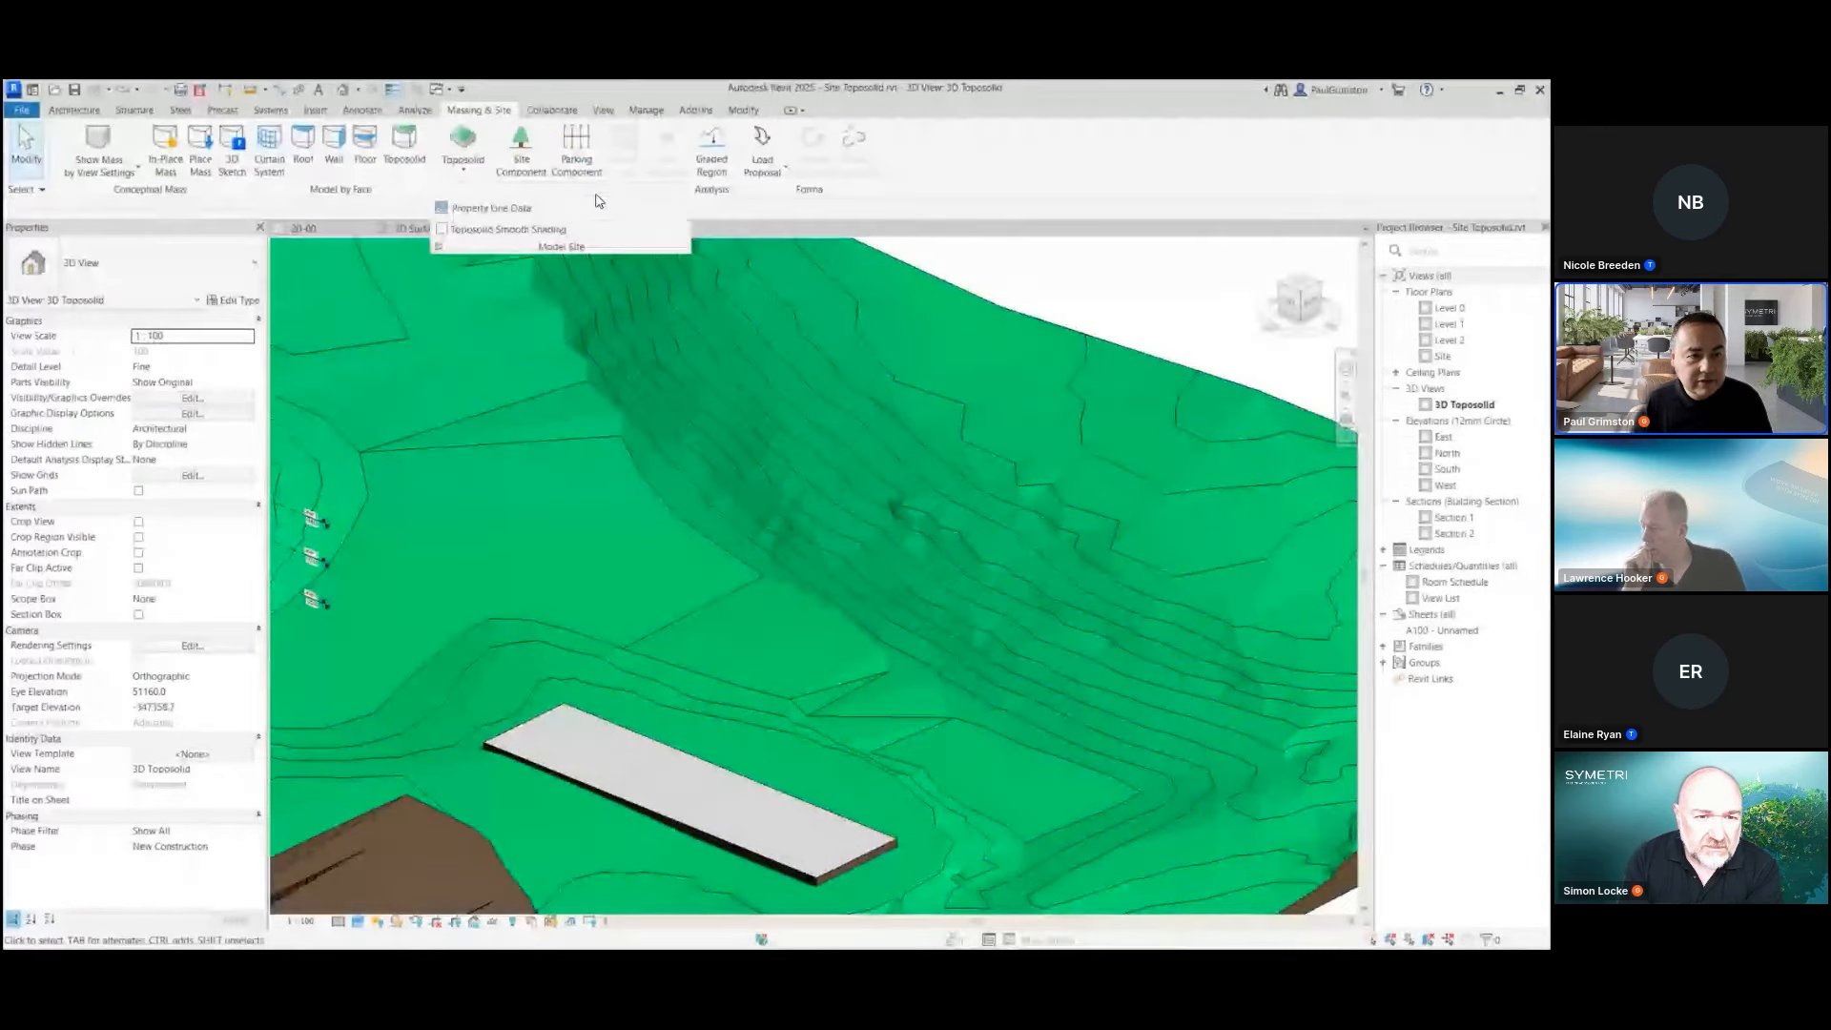
pyautogui.click(441, 230)
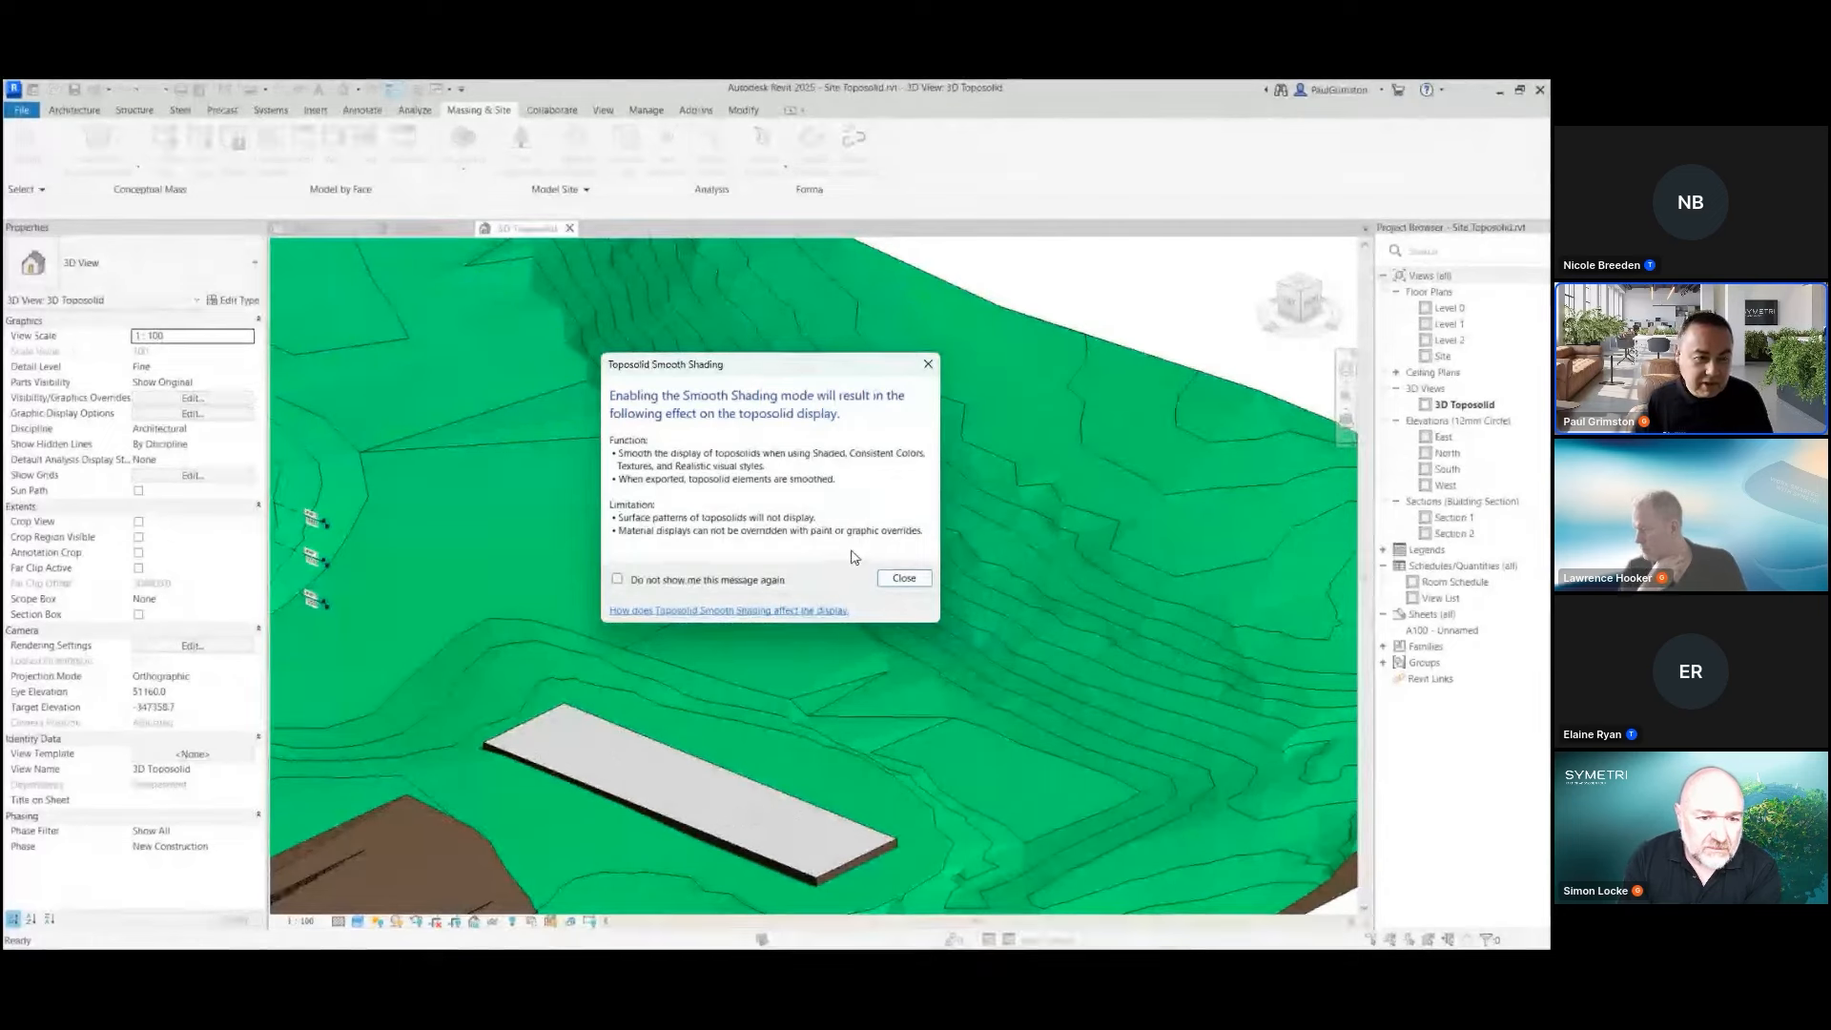
pyautogui.click(897, 580)
pyautogui.keyDown('shift'); pyautogui.moveTo(965, 509); pyautogui.dragTo(771, 536, button='middle'); pyautogui.keyUp('shift')
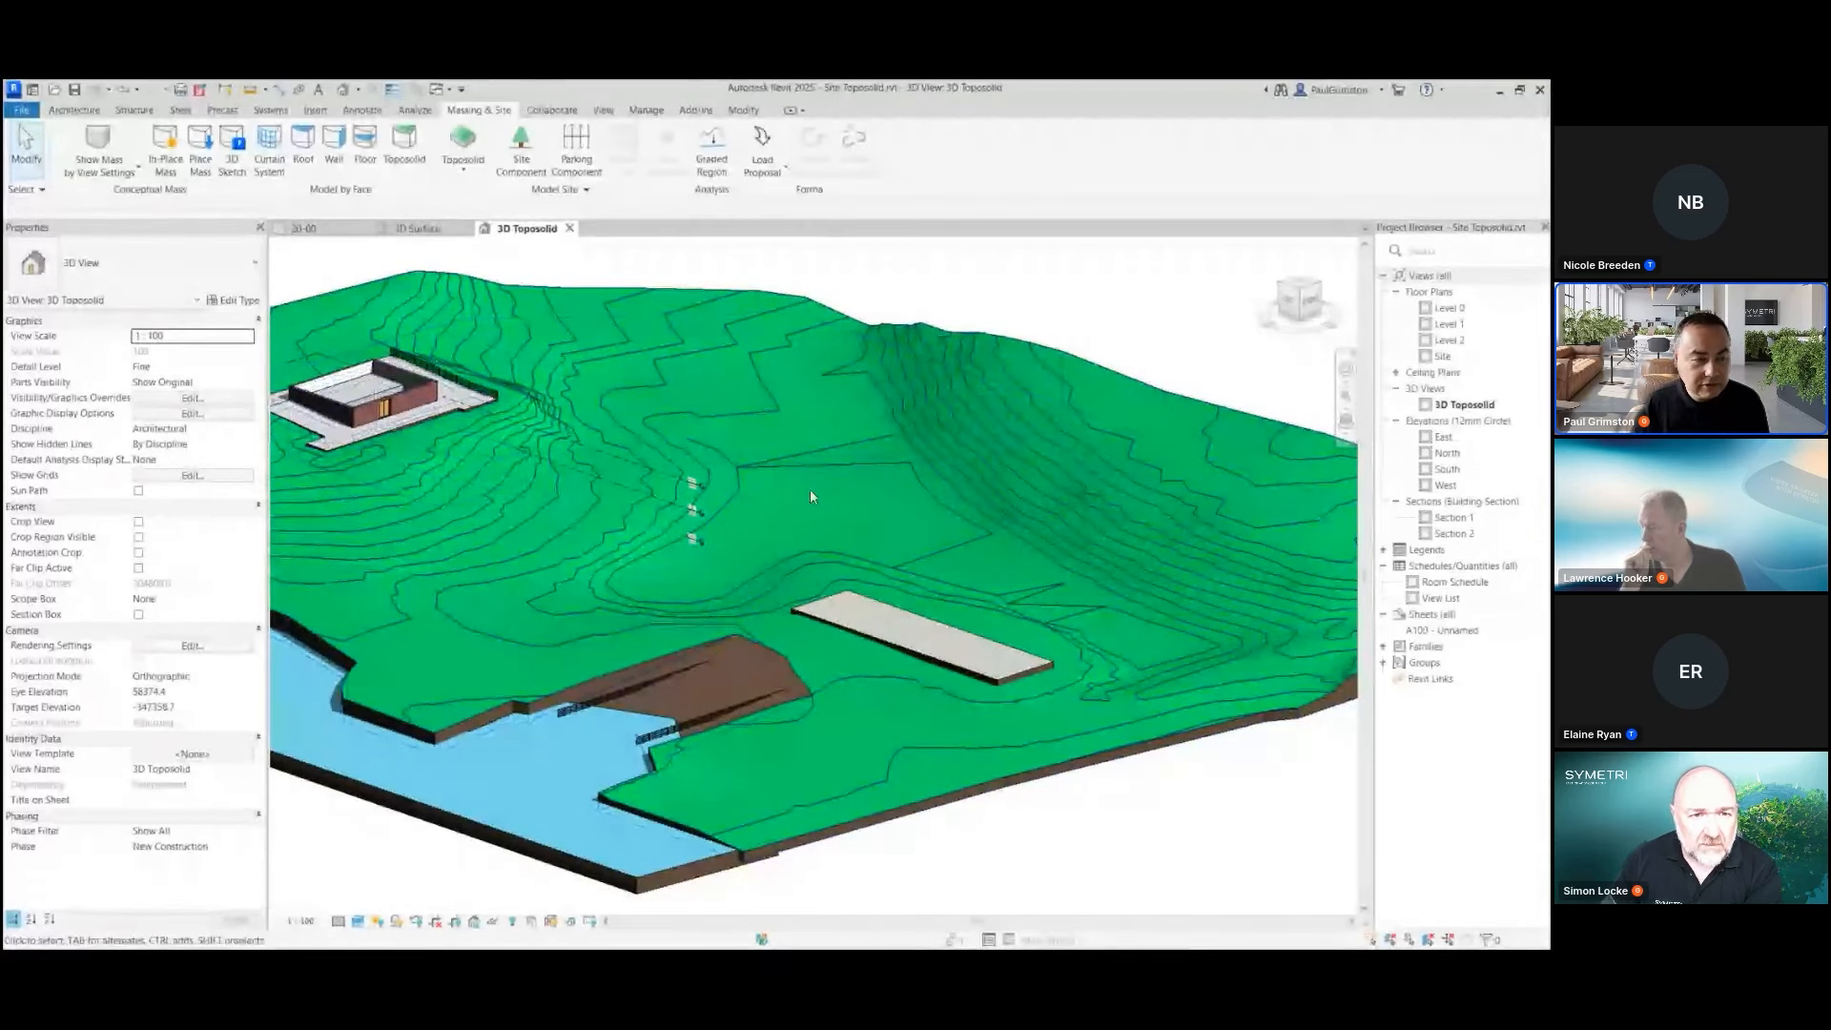
pyautogui.scroll(1, 801, 481)
pyautogui.moveTo(801, 487); pyautogui.dragTo(886, 479, button='middle')
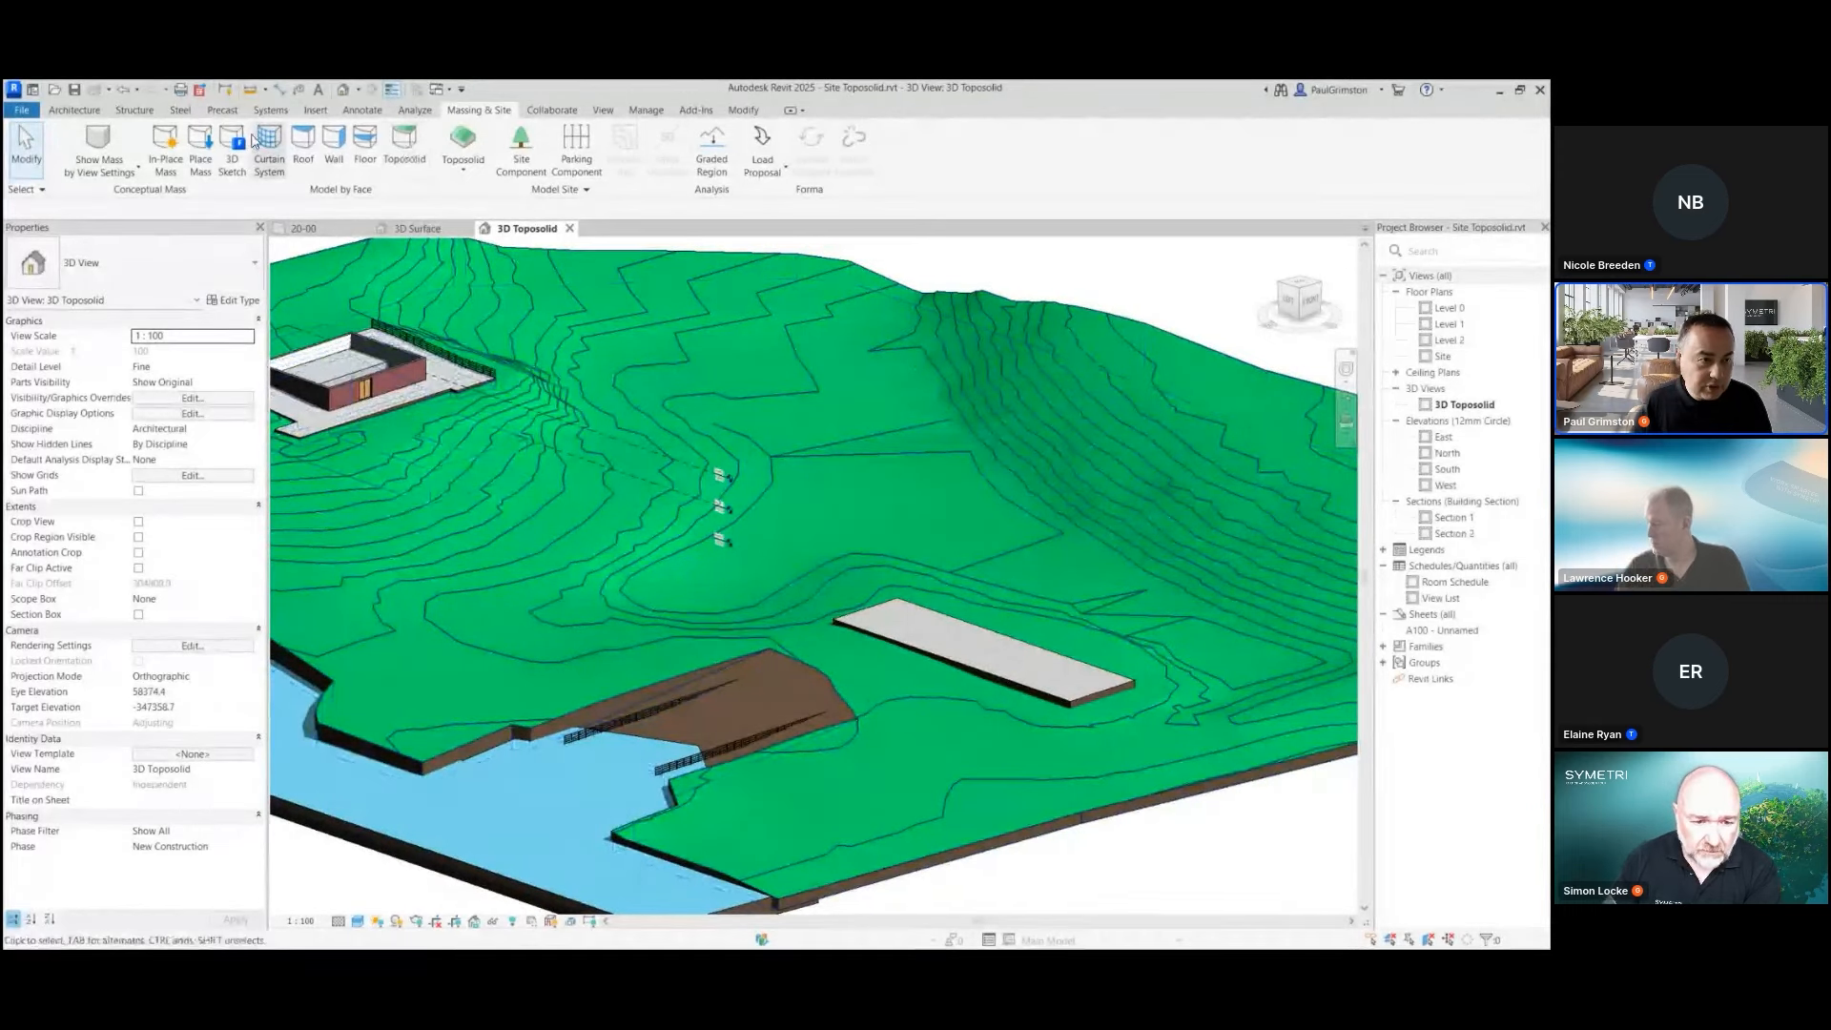
# Pick the toposolid as the new host for both 900mm_Pipe railings on the brown cut area beside the water
pyautogui.click(97, 152)
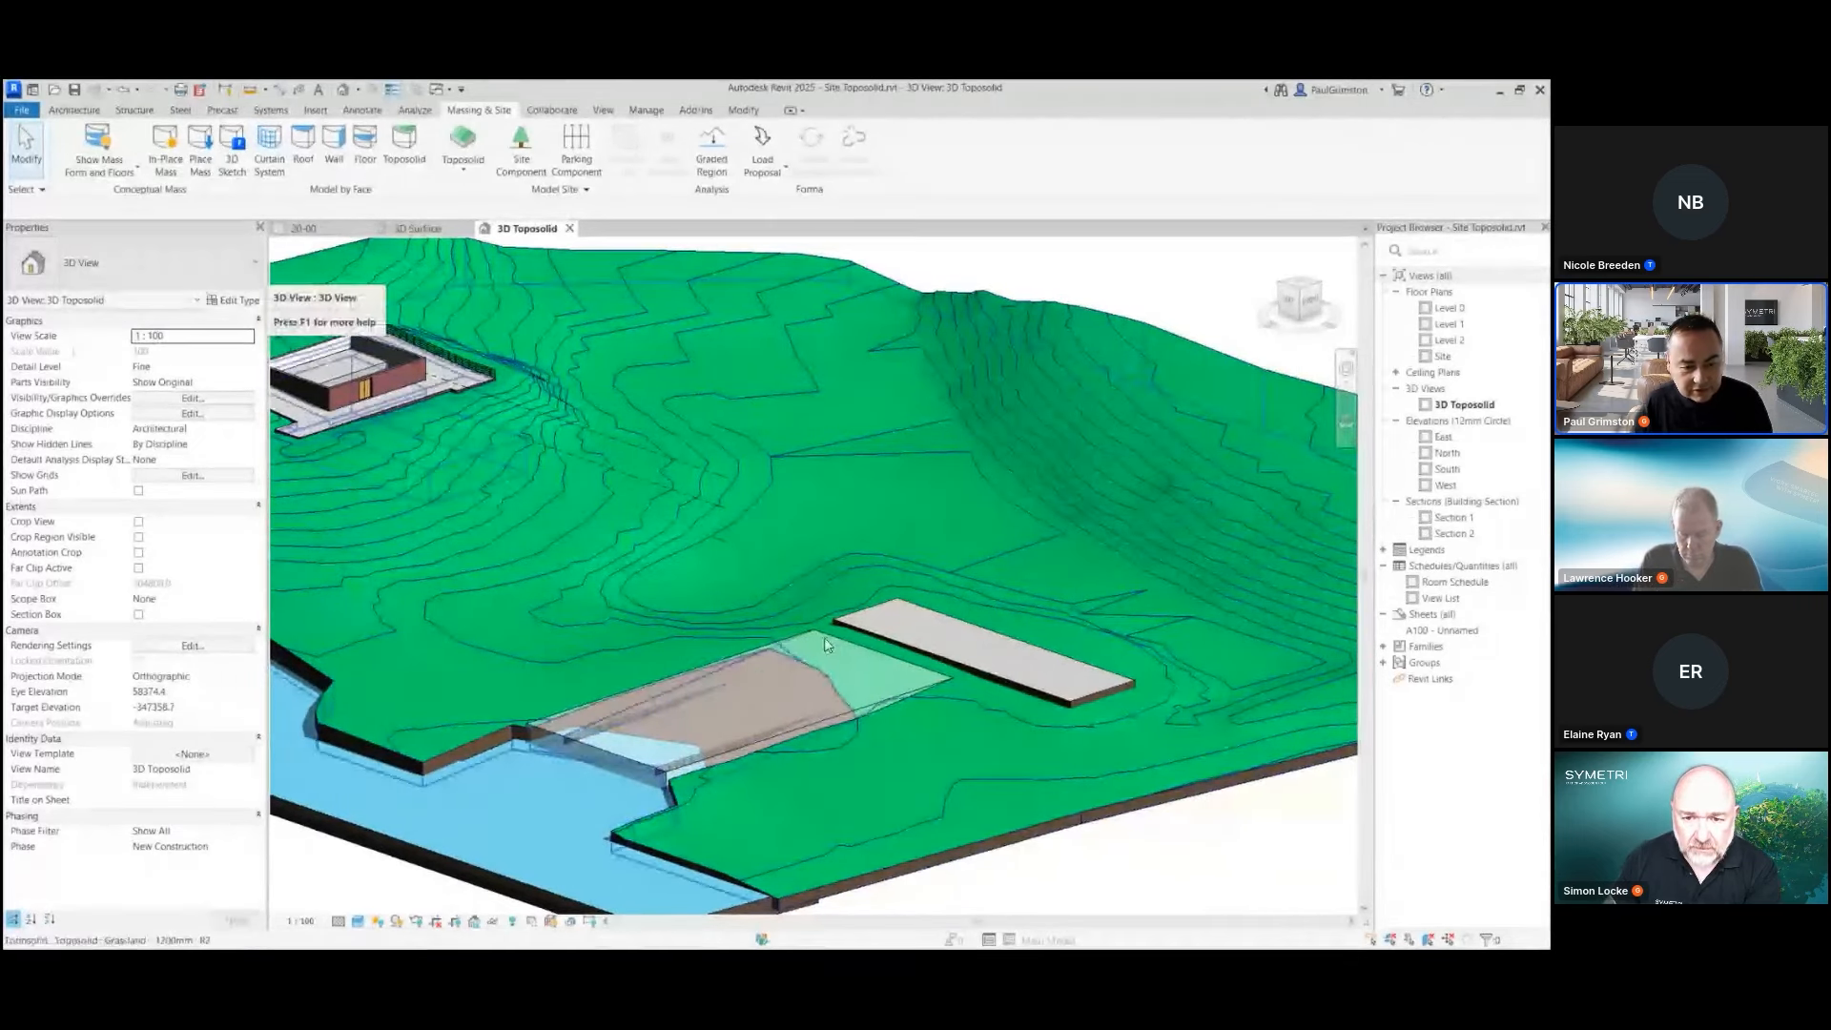
pyautogui.click(108, 130)
pyautogui.scroll(3, 622, 706)
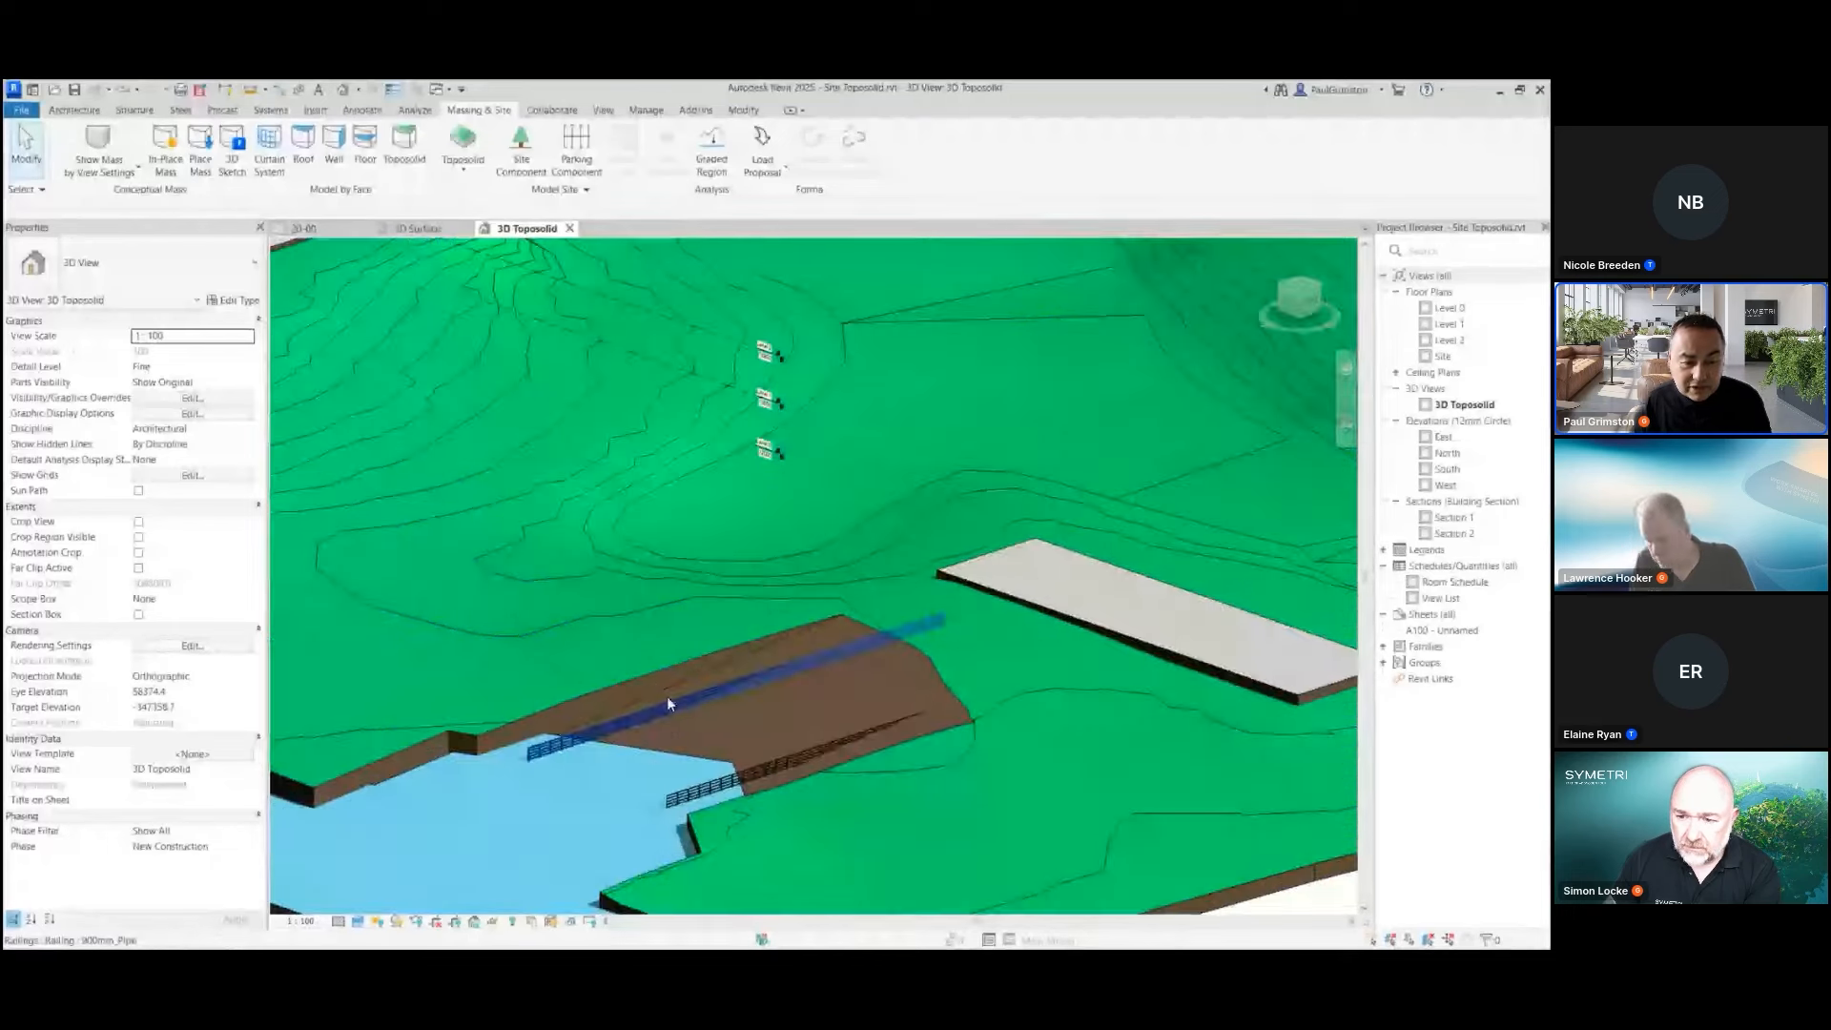
pyautogui.click(670, 706)
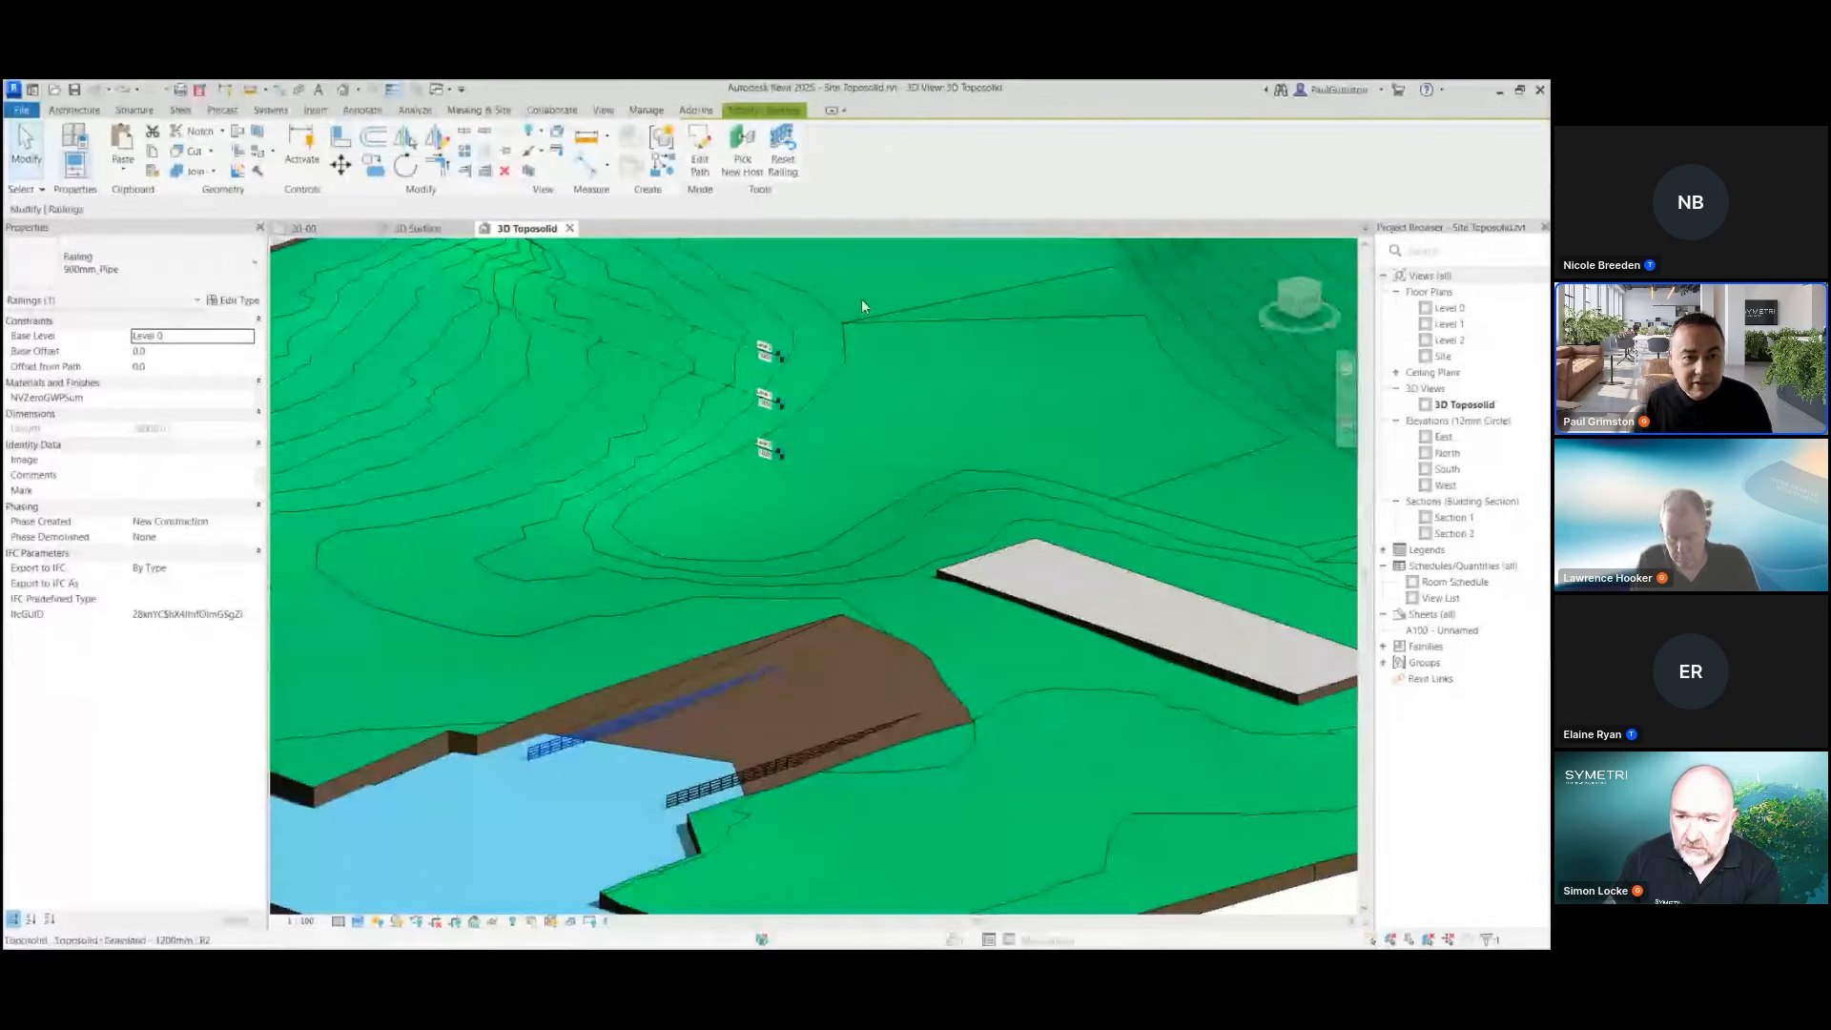
pyautogui.click(831, 563)
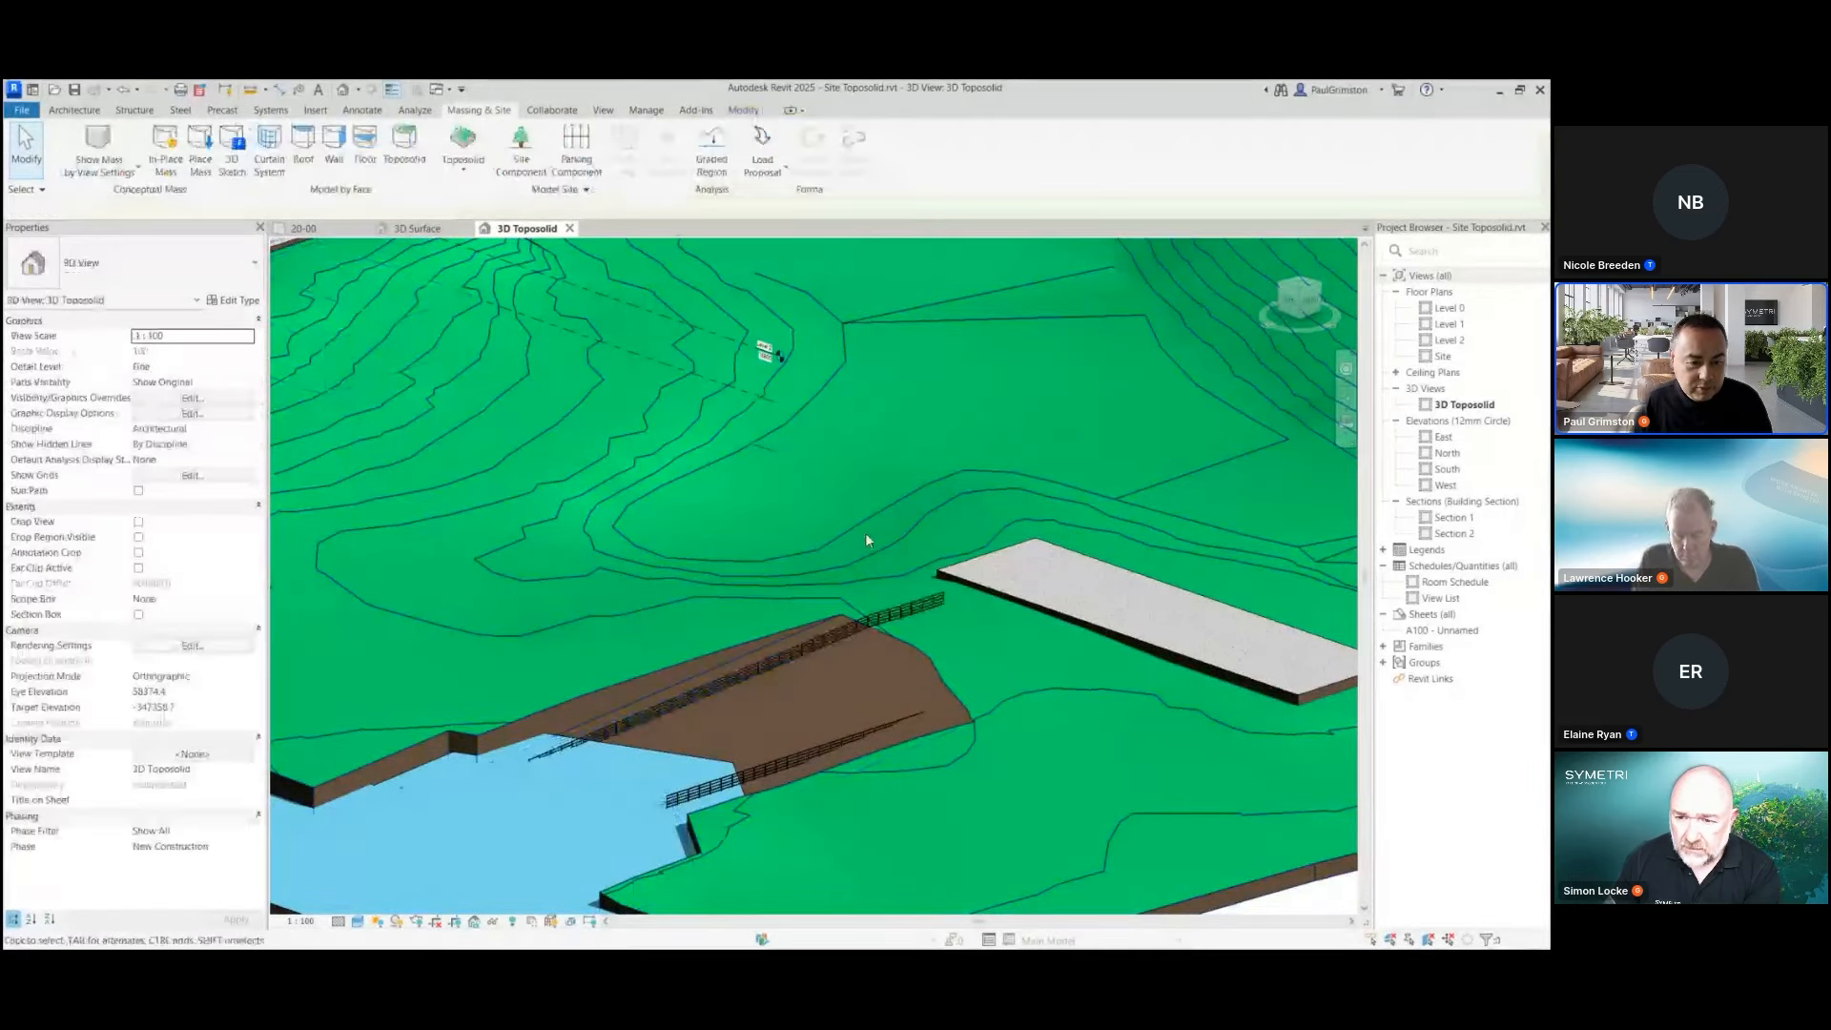
pyautogui.click(820, 740)
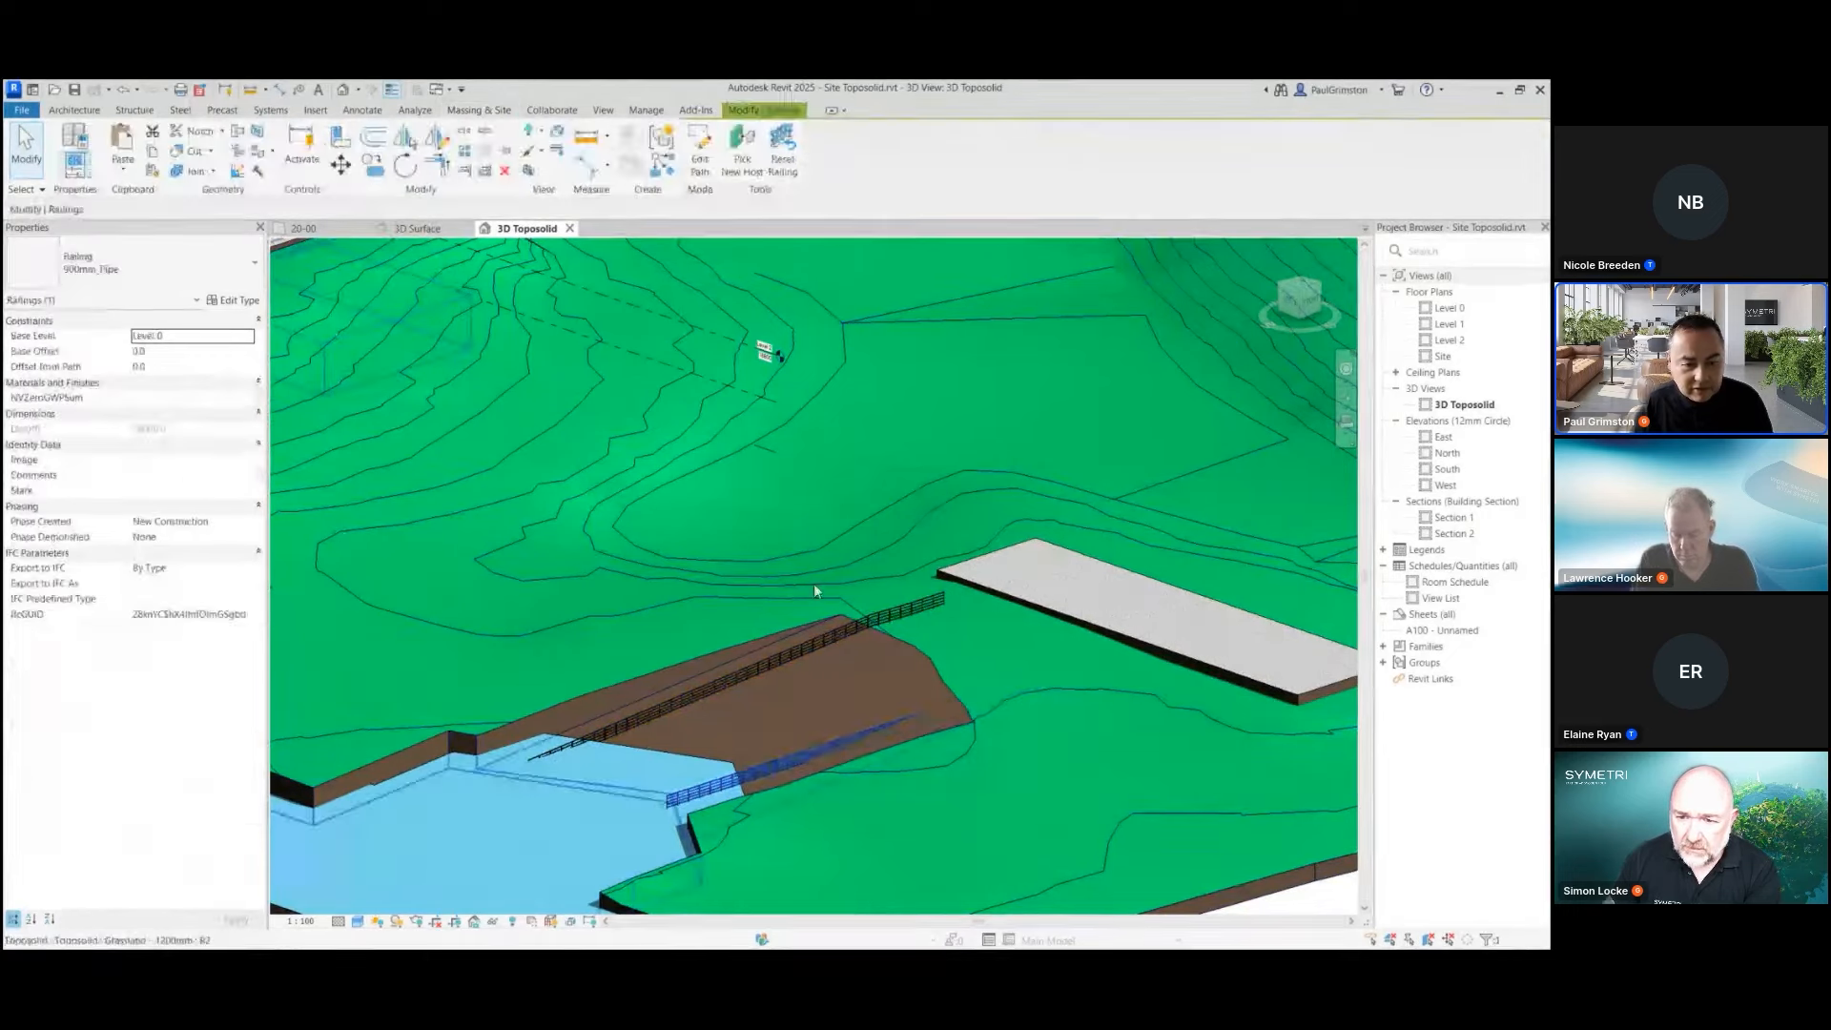
pyautogui.click(751, 157)
pyautogui.click(717, 460)
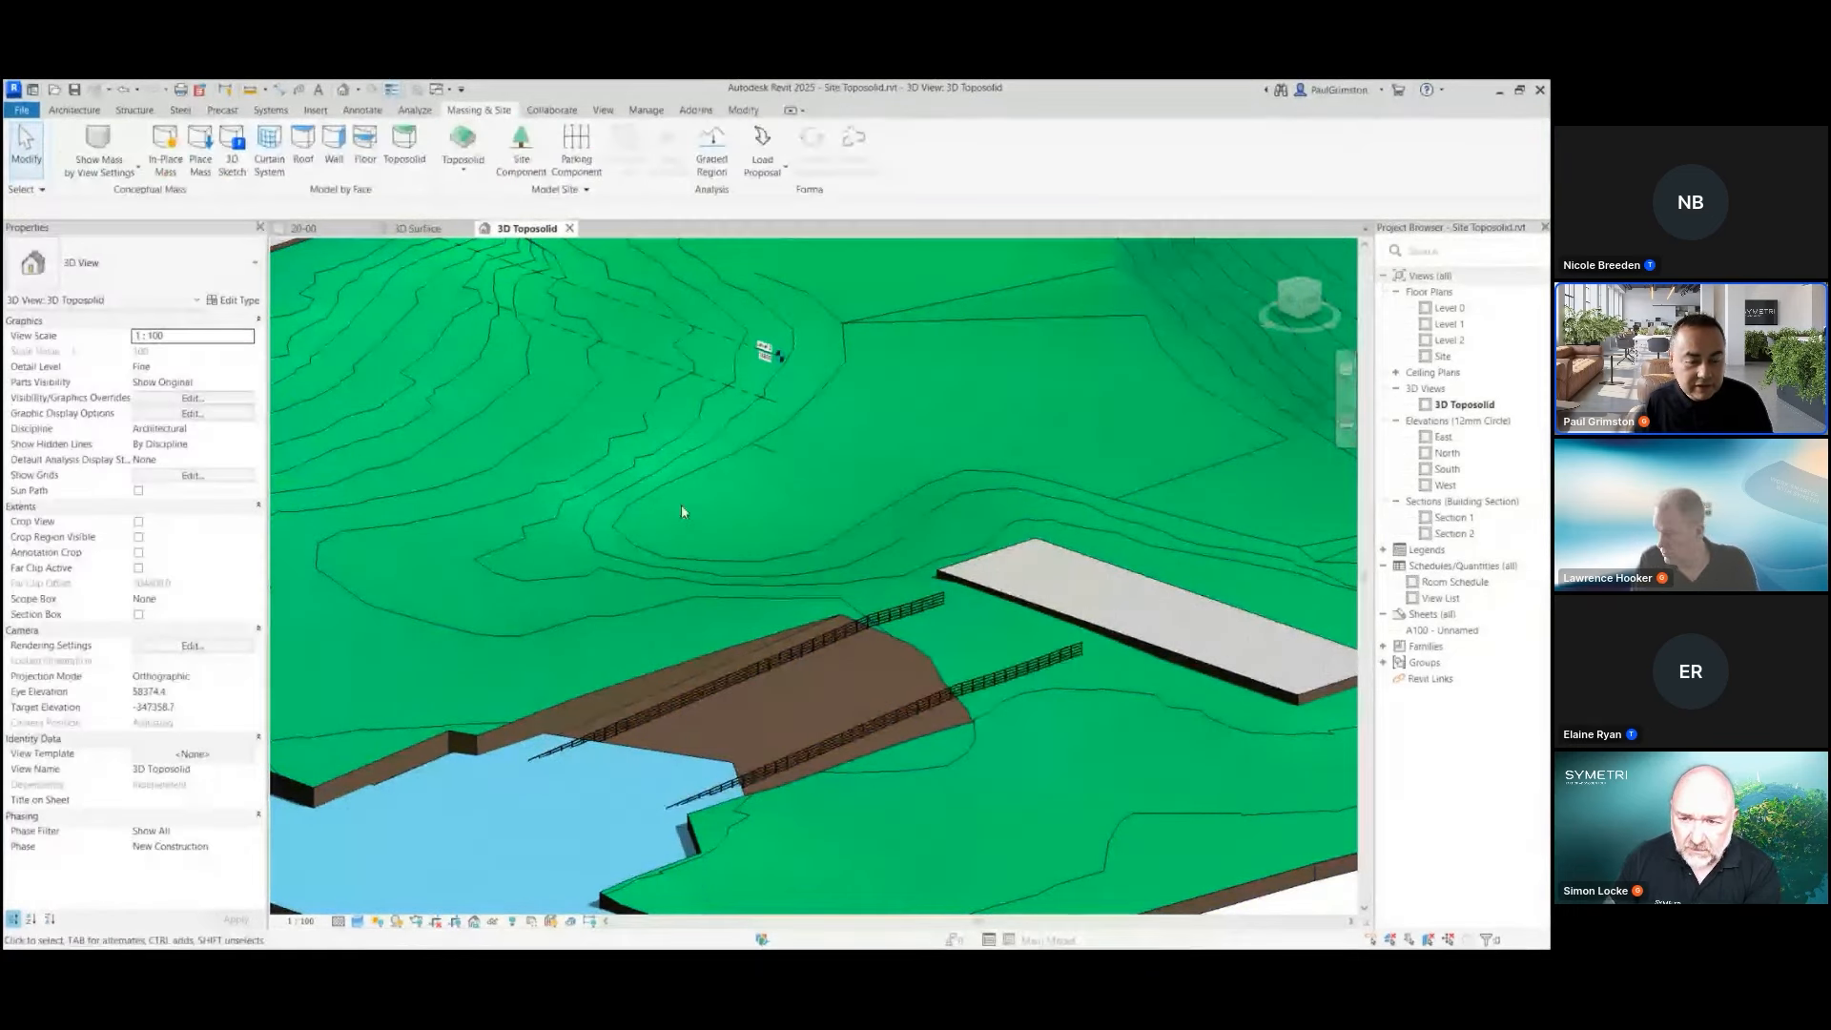
pyautogui.click(521, 145)
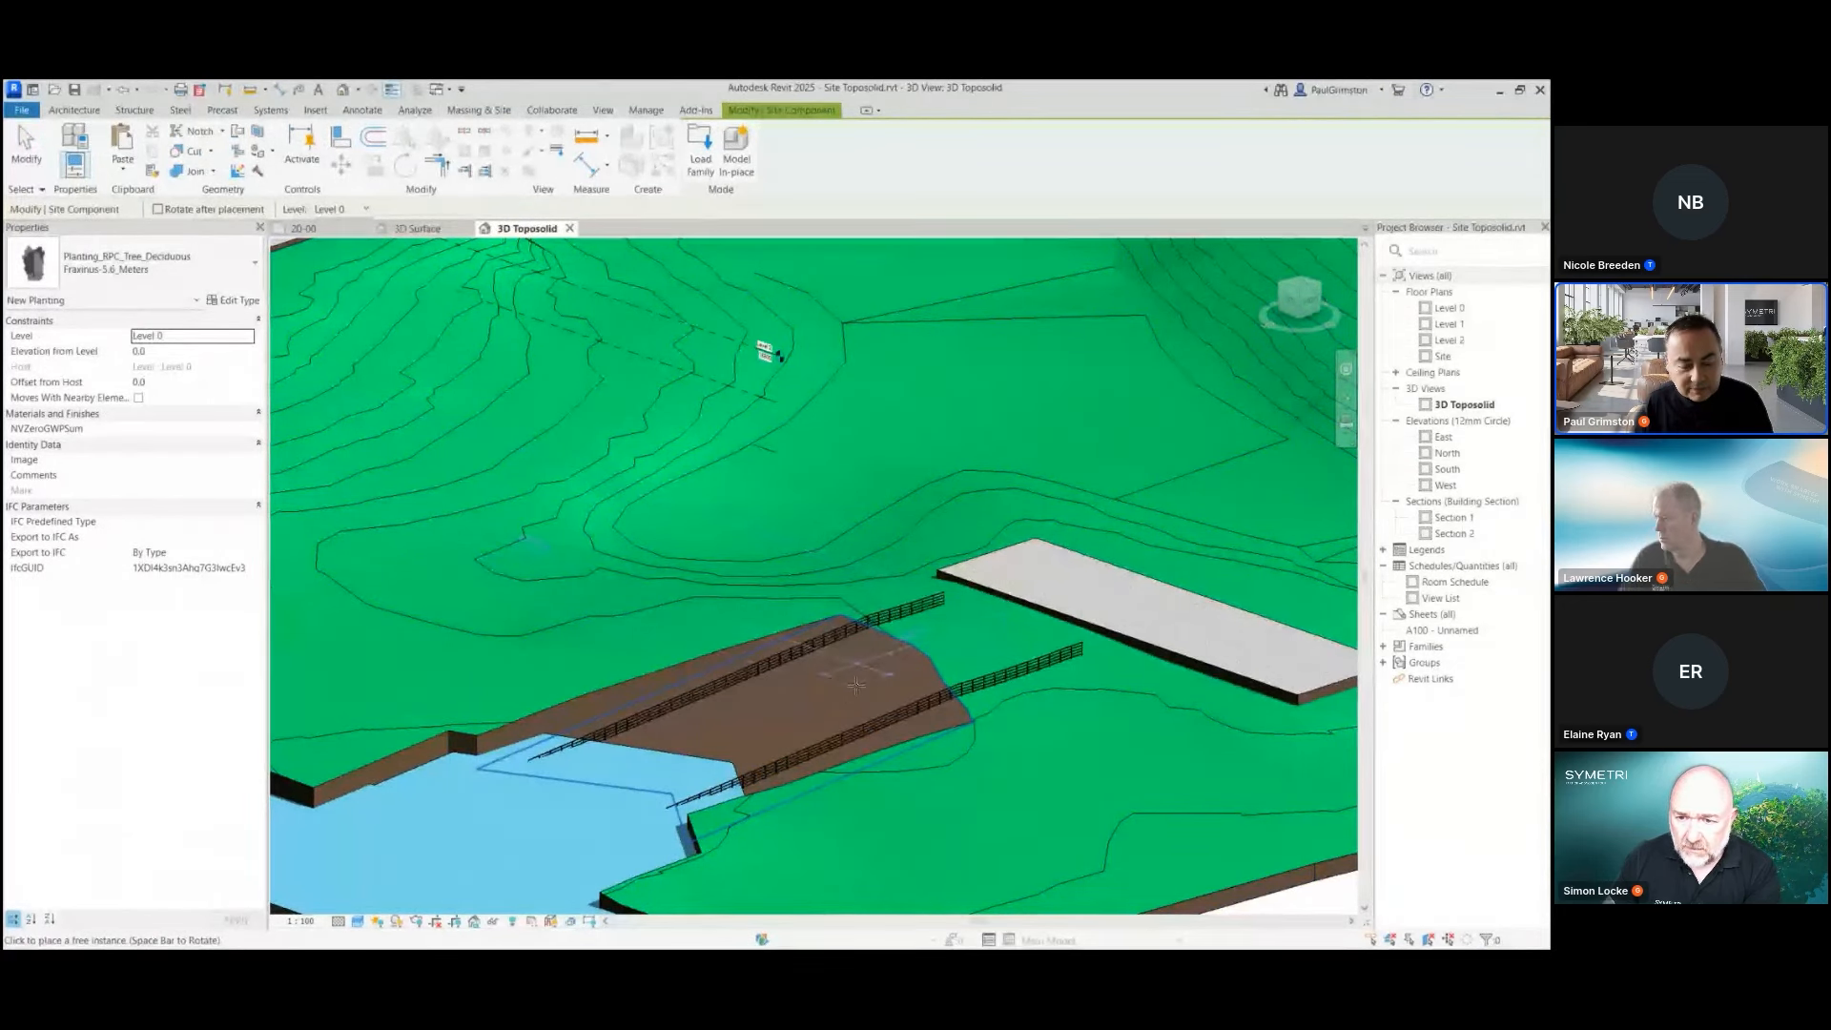
pyautogui.press('Escape')
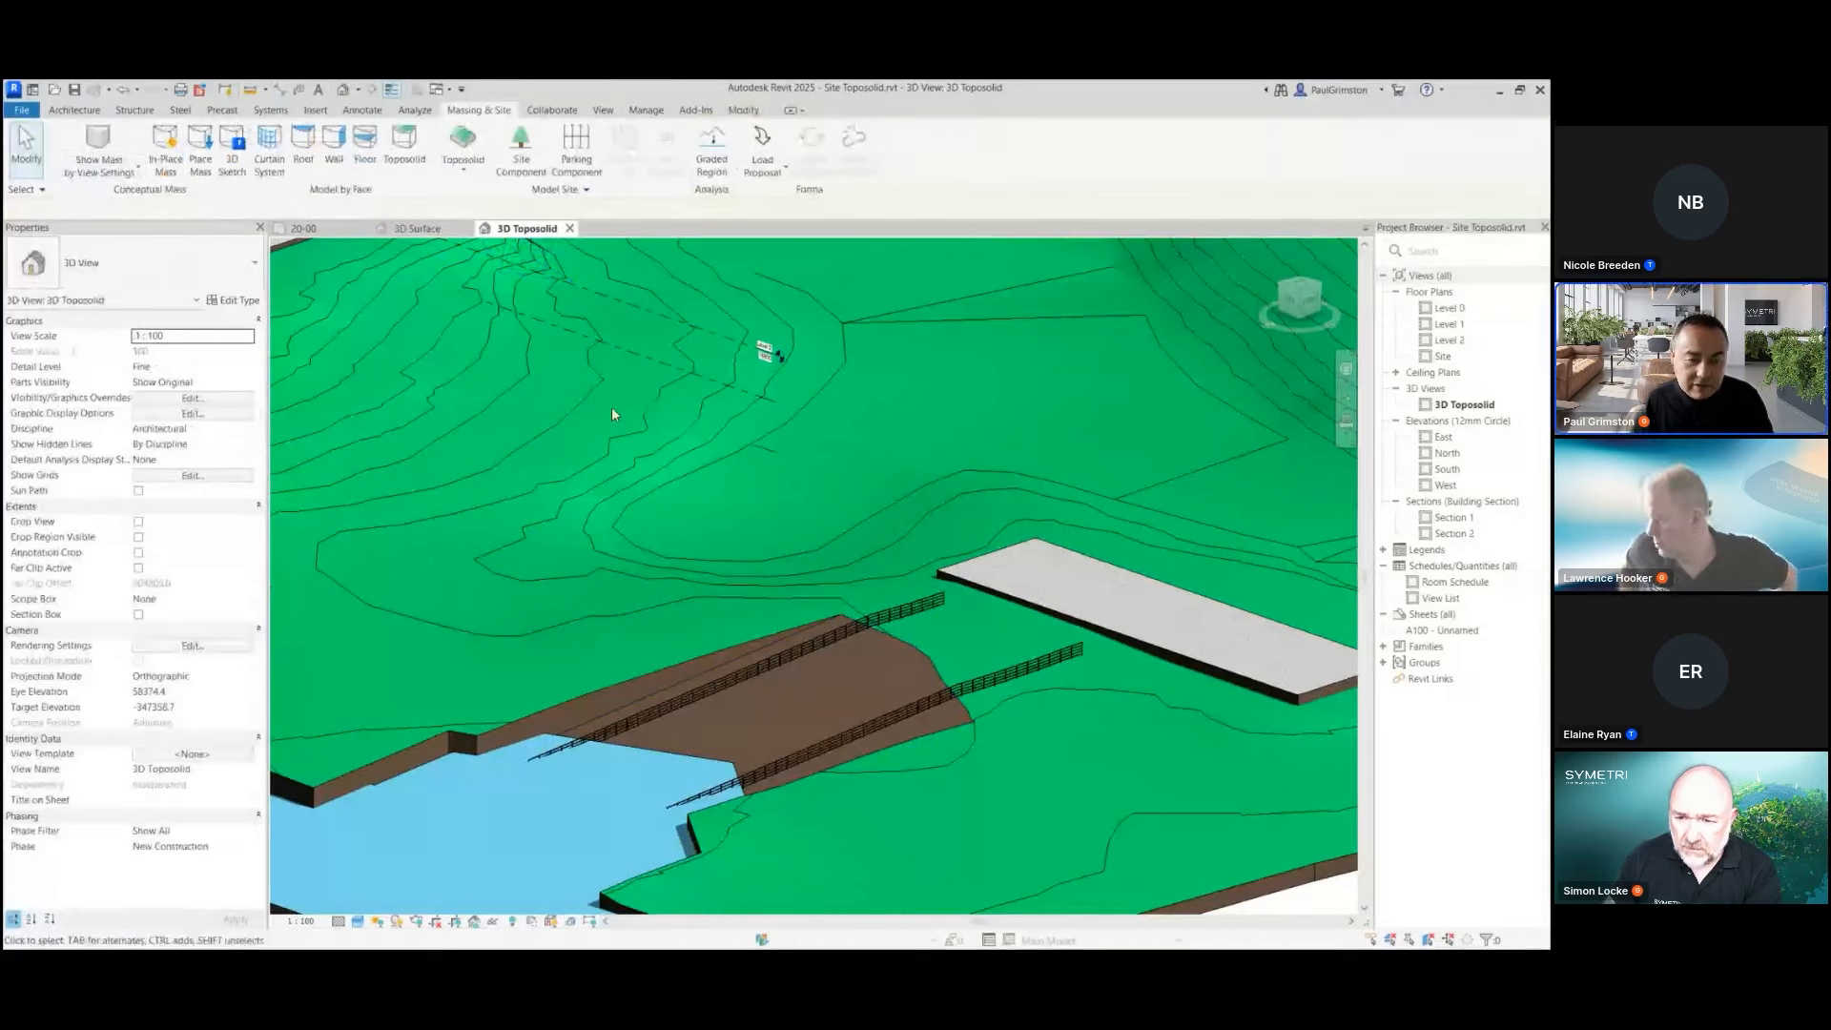
pyautogui.scroll(-2, 496, 513)
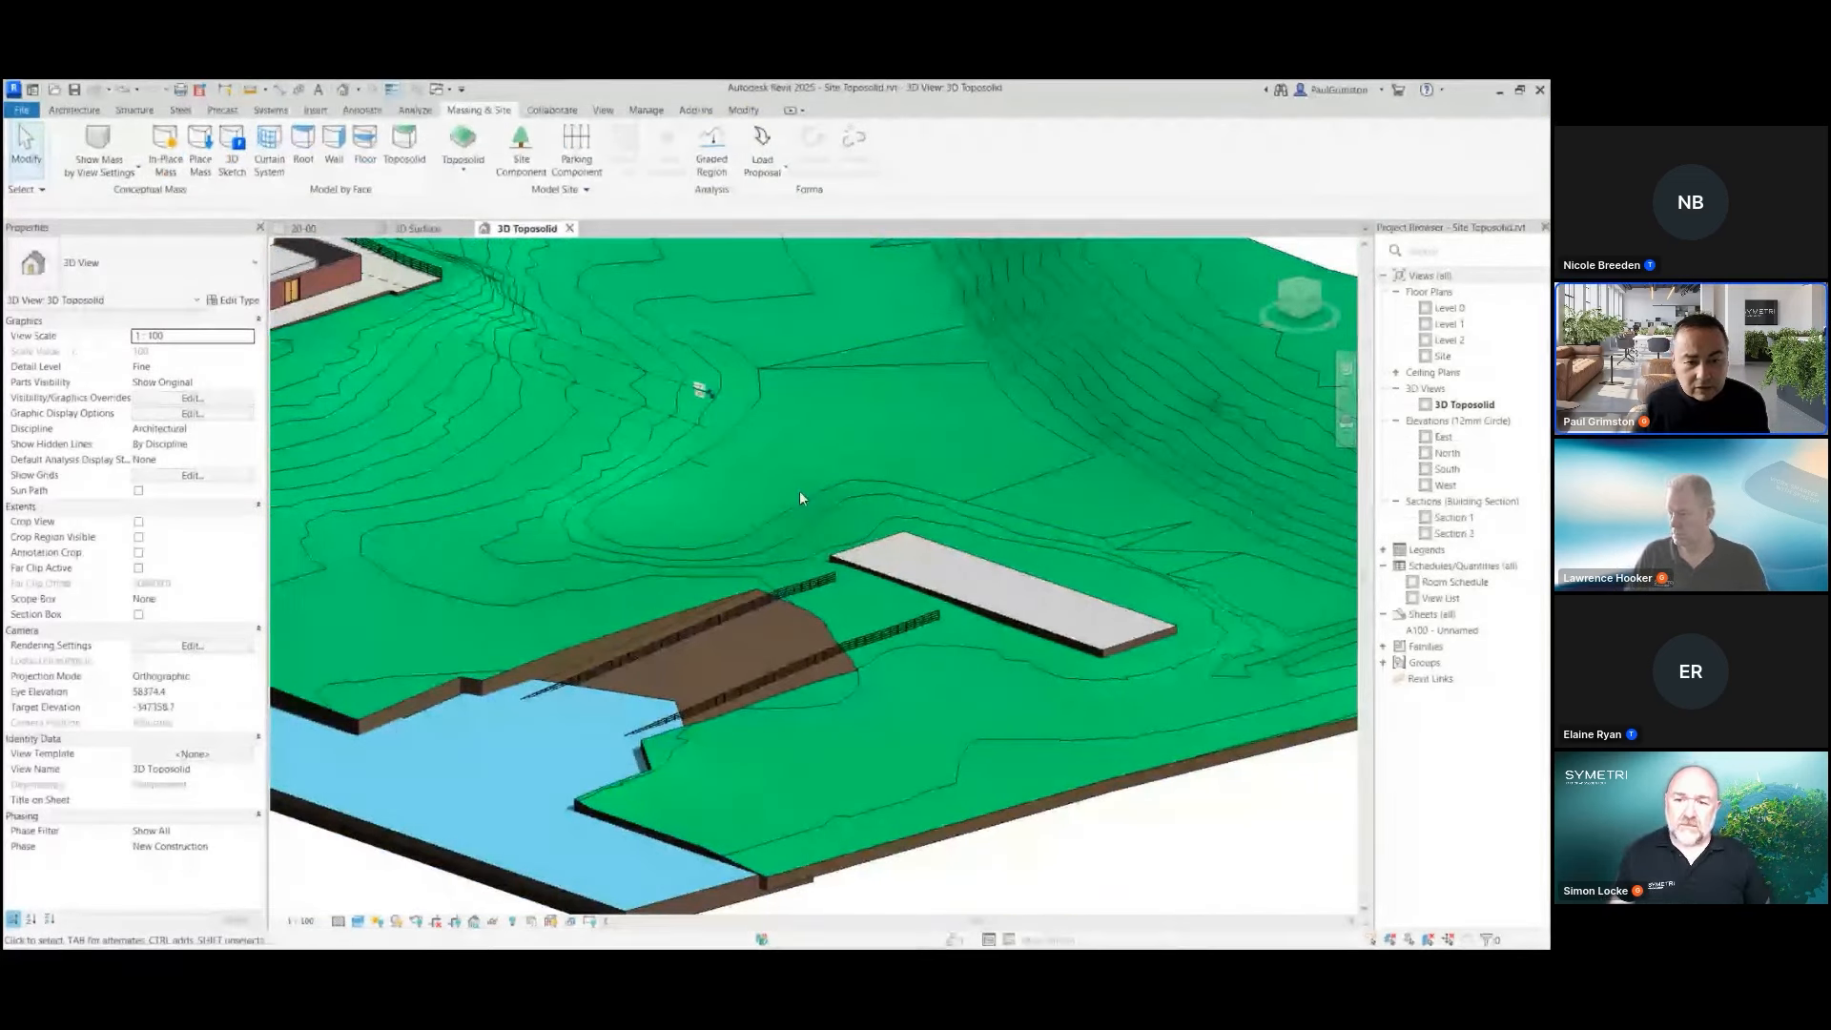
# Start adding points to the grassland toposolid, and examine the contours and shape points displayed while editing
pyautogui.click(731, 463)
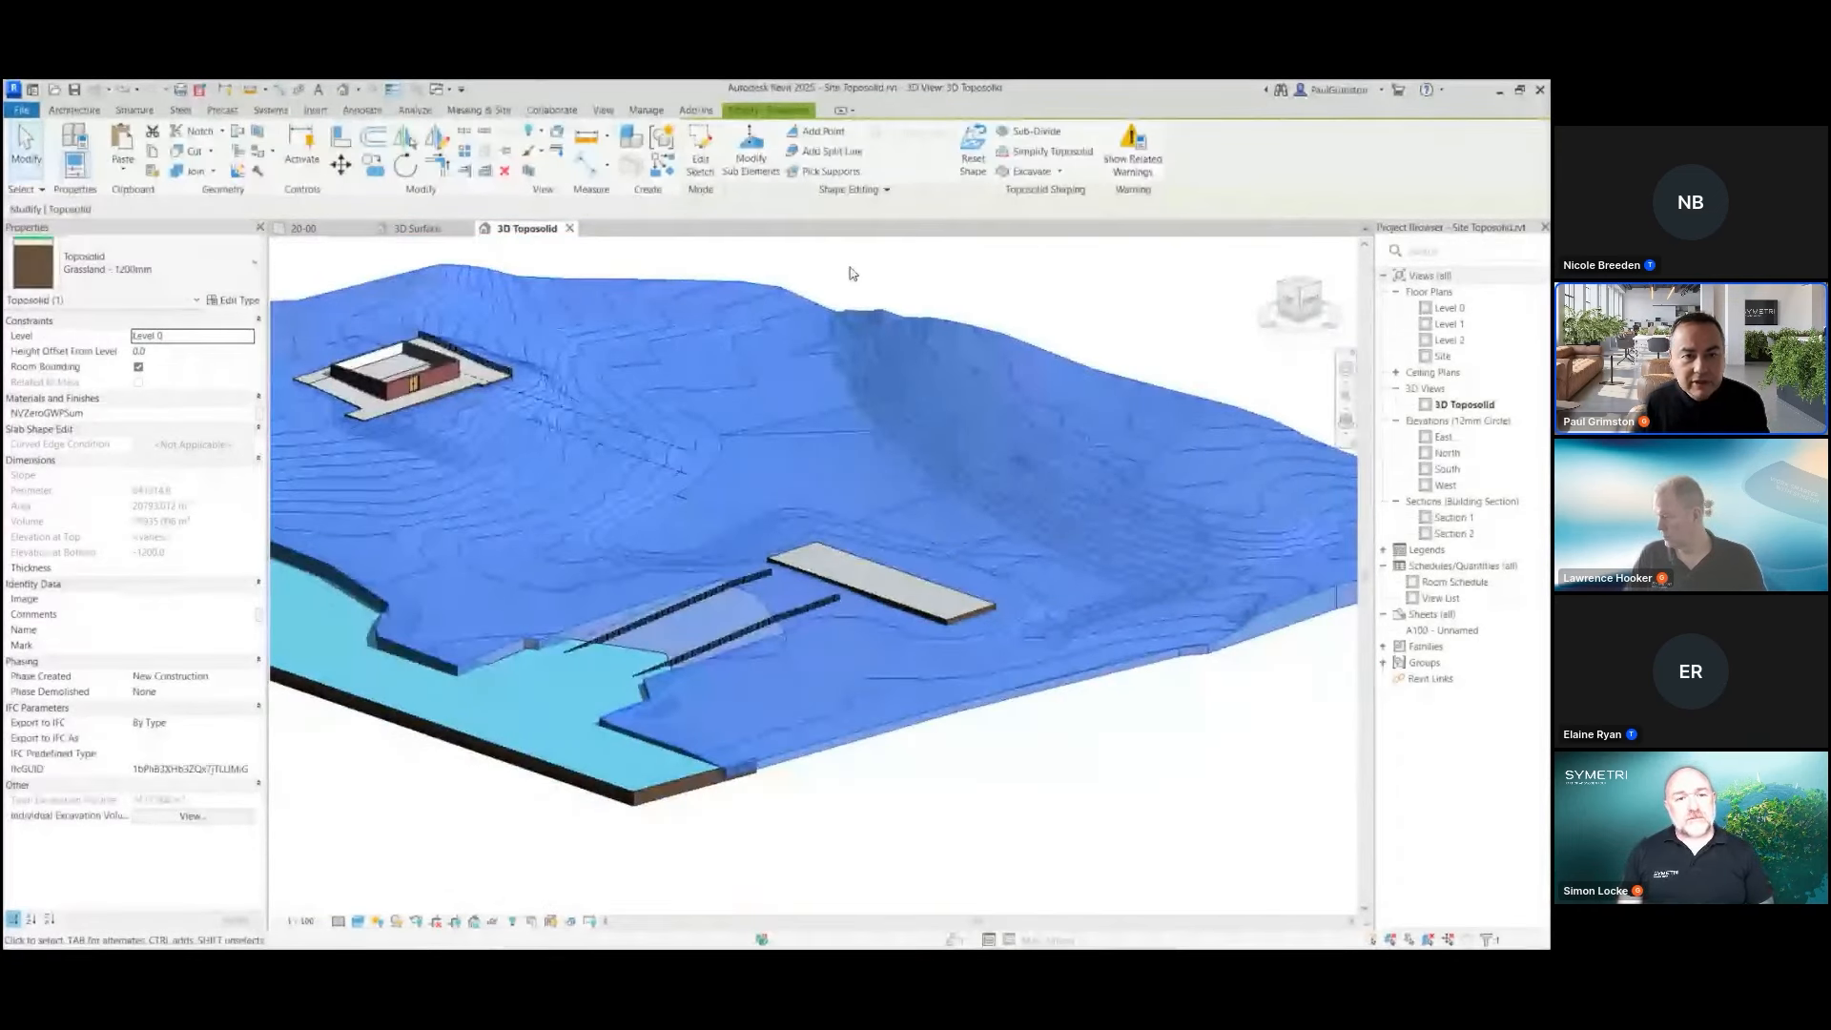
pyautogui.click(823, 133)
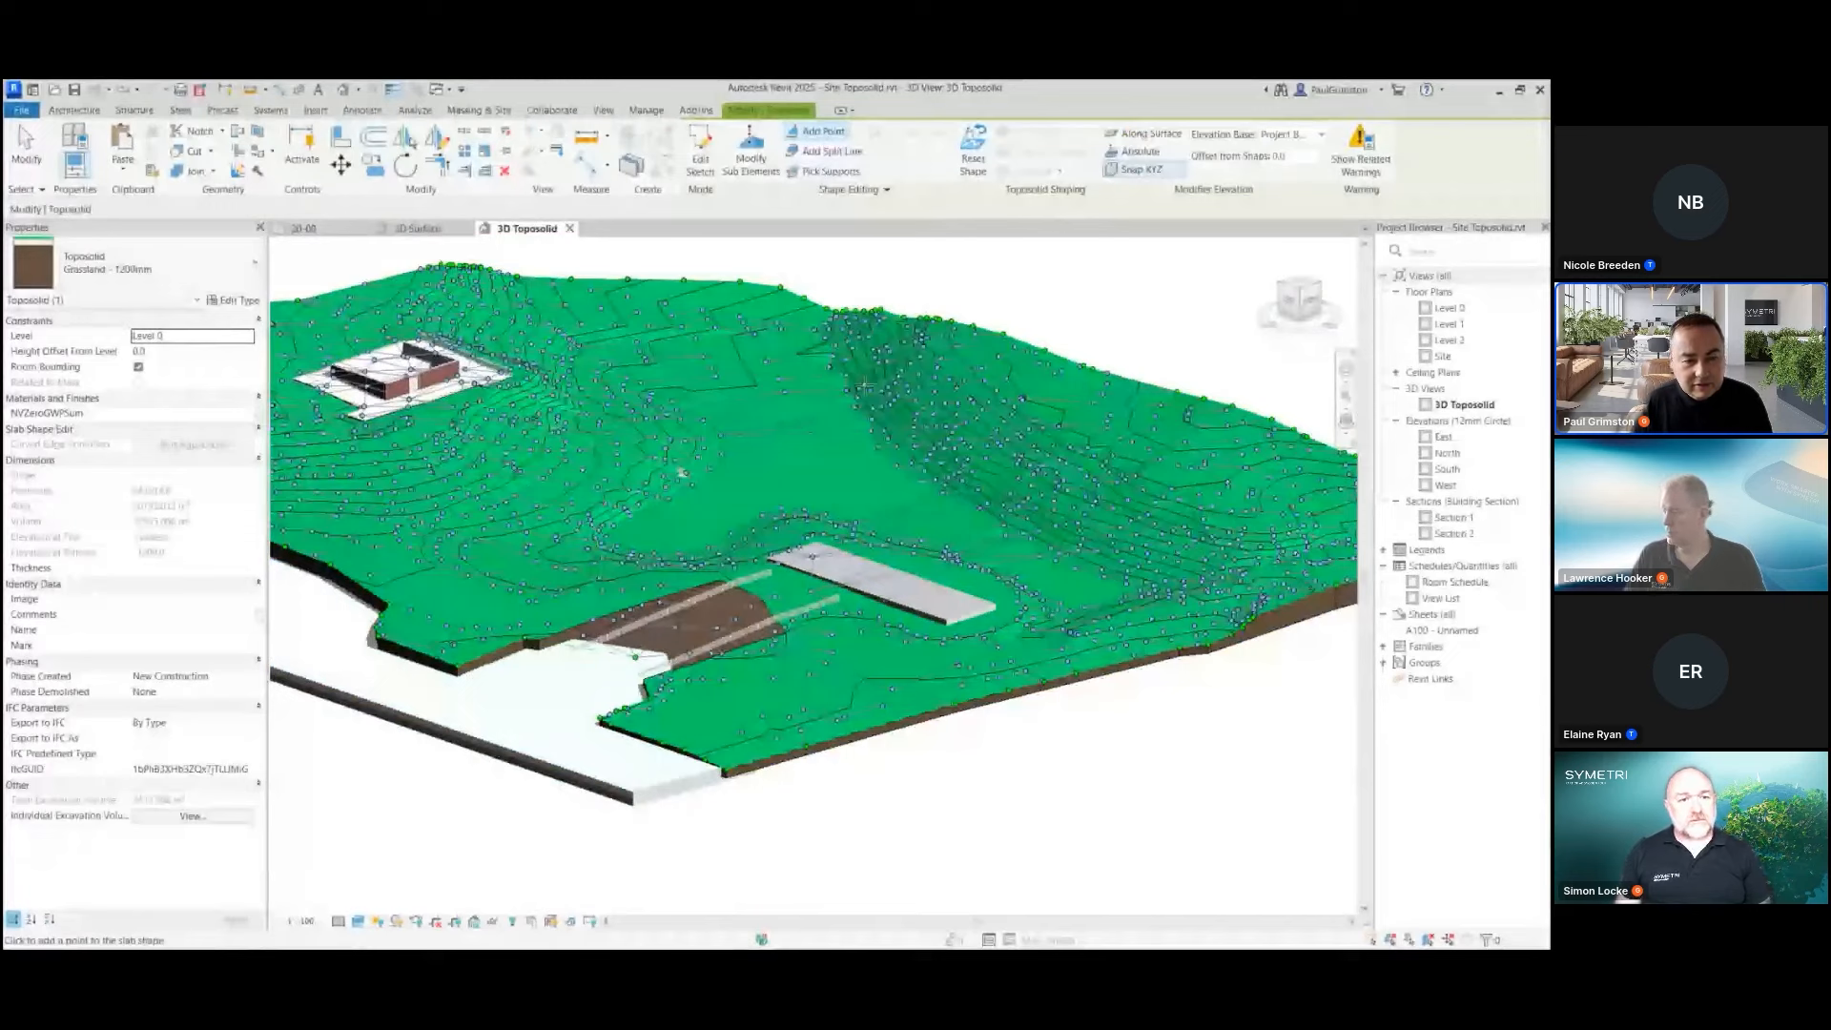
pyautogui.scroll(5, 1001, 515)
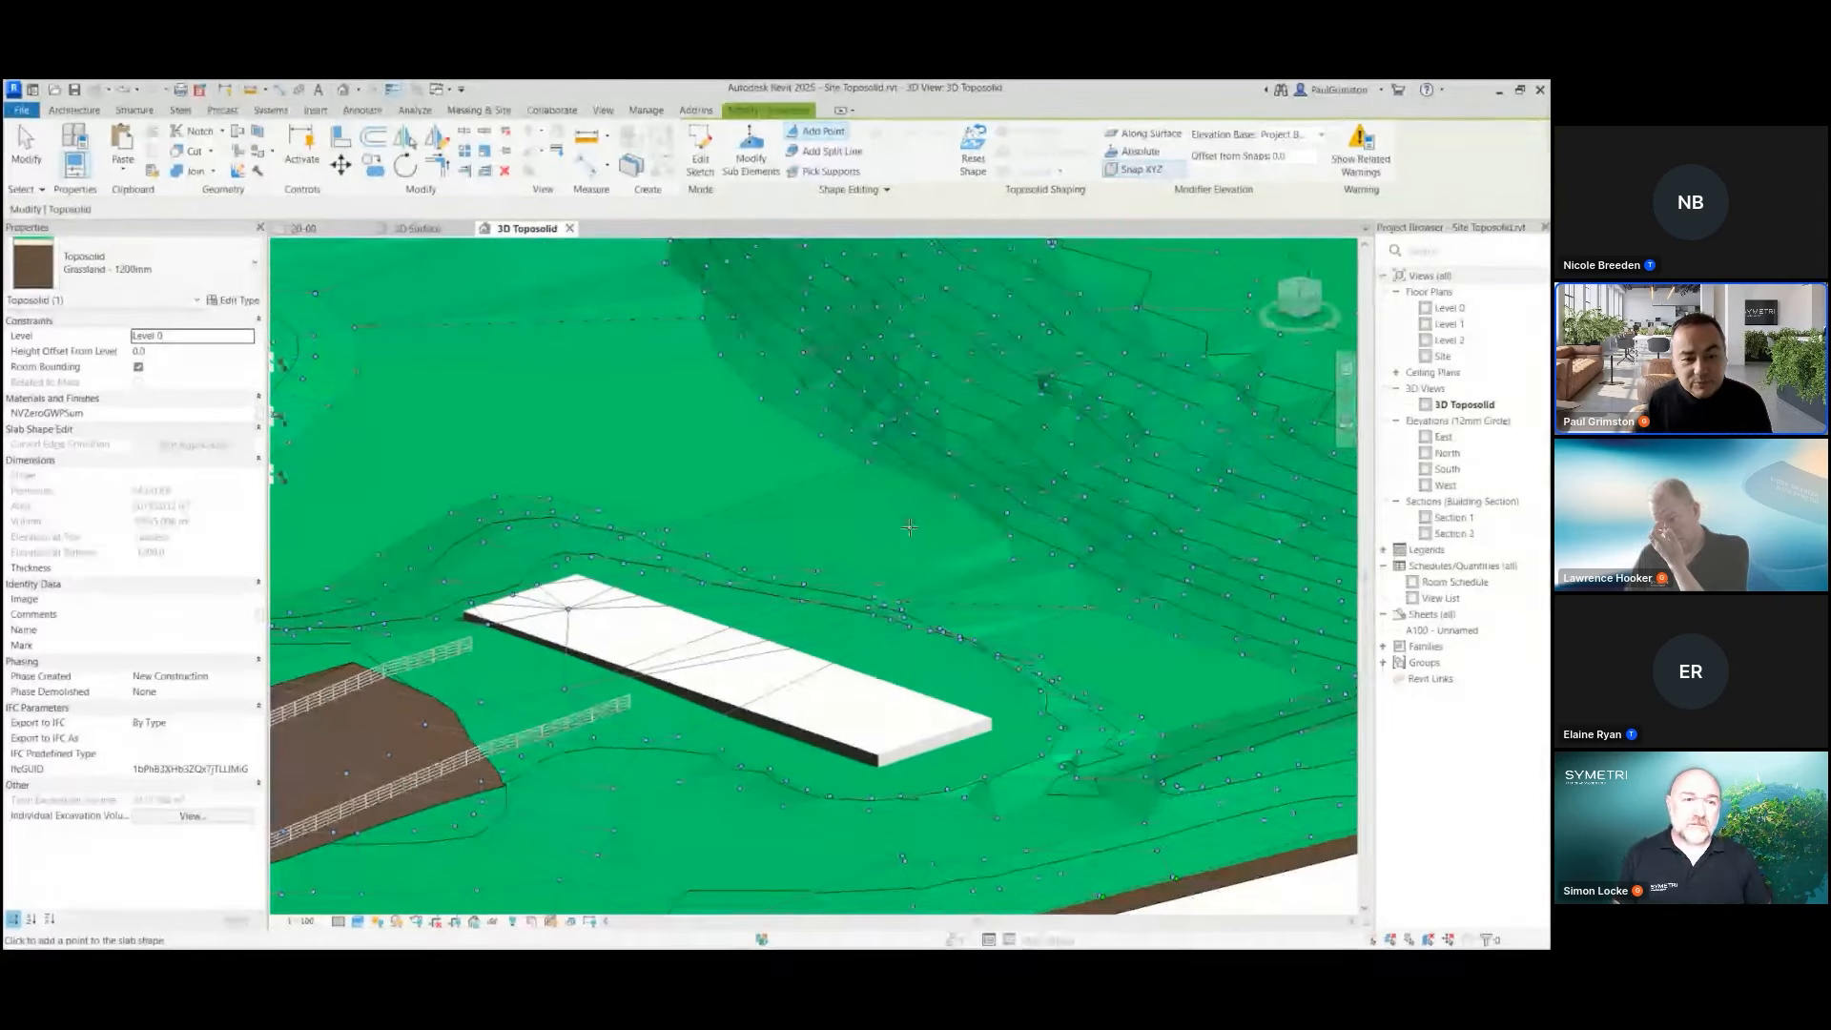
pyautogui.scroll(-1, 910, 523)
pyautogui.scroll(1, 680, 487)
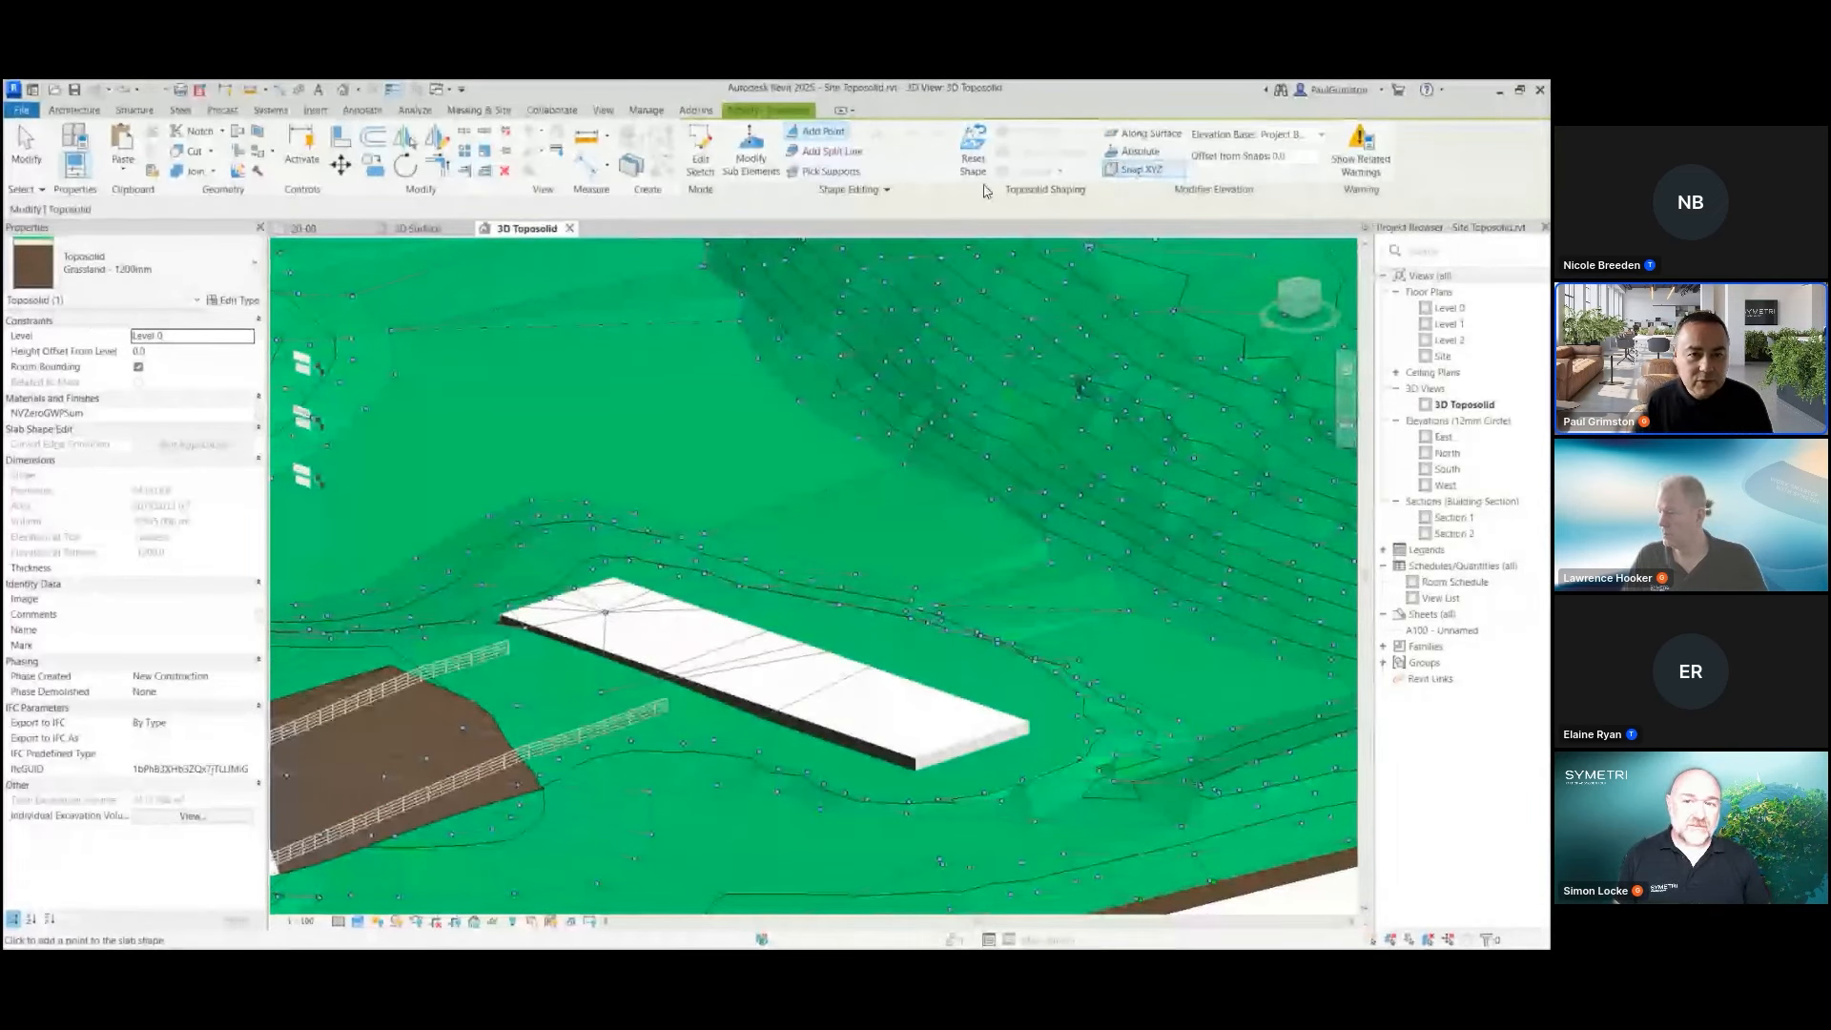
# Start adding split lines to the toposolid with Snap XYZ and an offset from snaps of -50
pyautogui.click(835, 157)
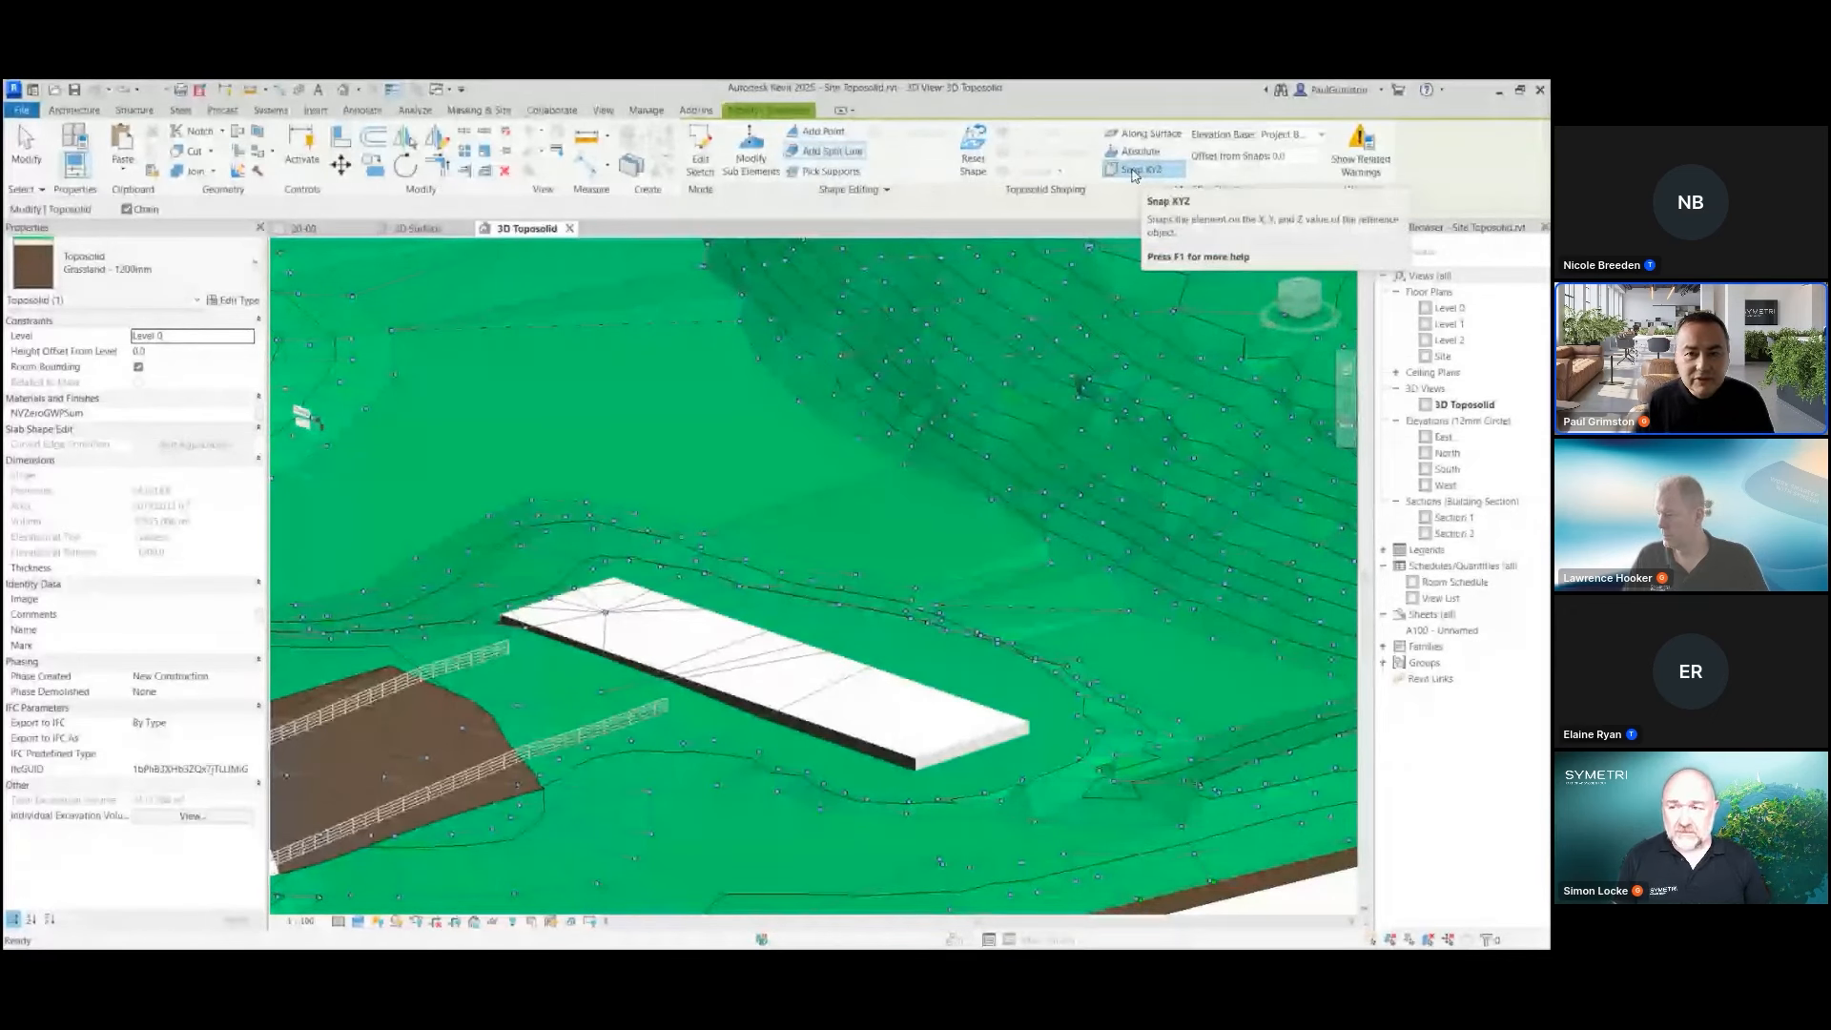
pyautogui.click(1134, 172)
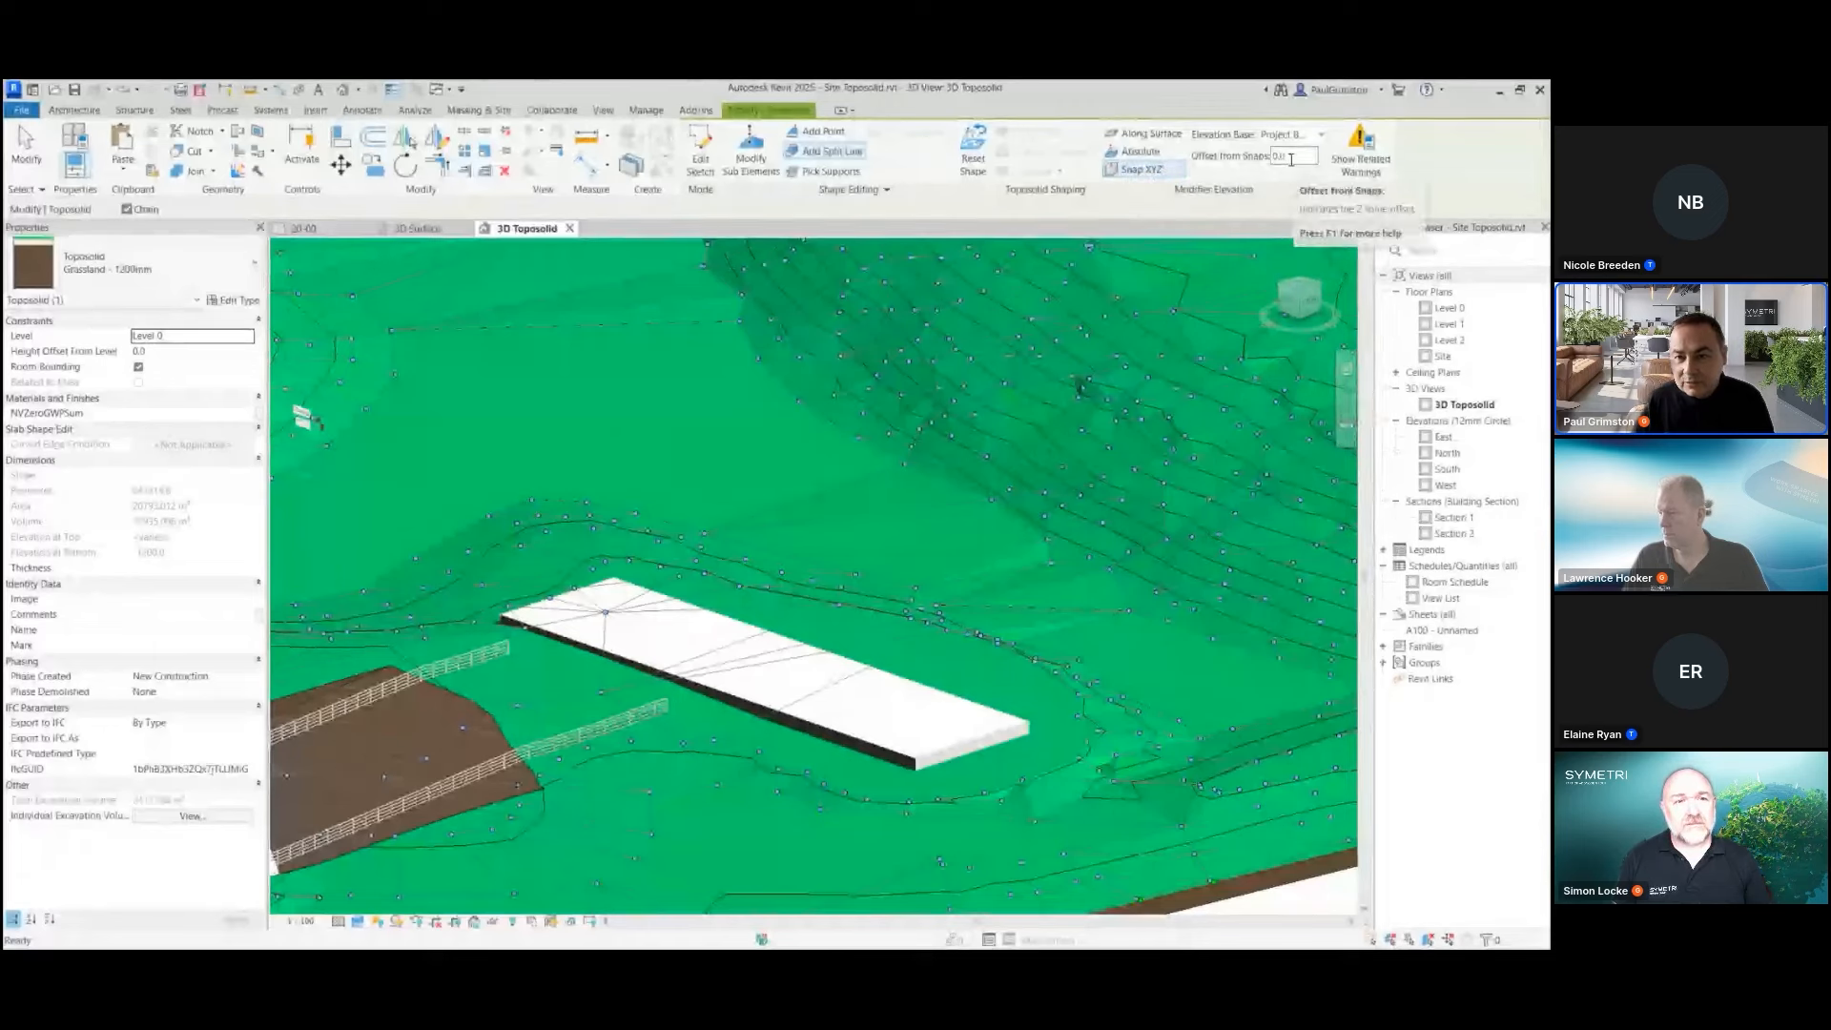
pyautogui.doubleClick(1289, 156)
pyautogui.write('-50')
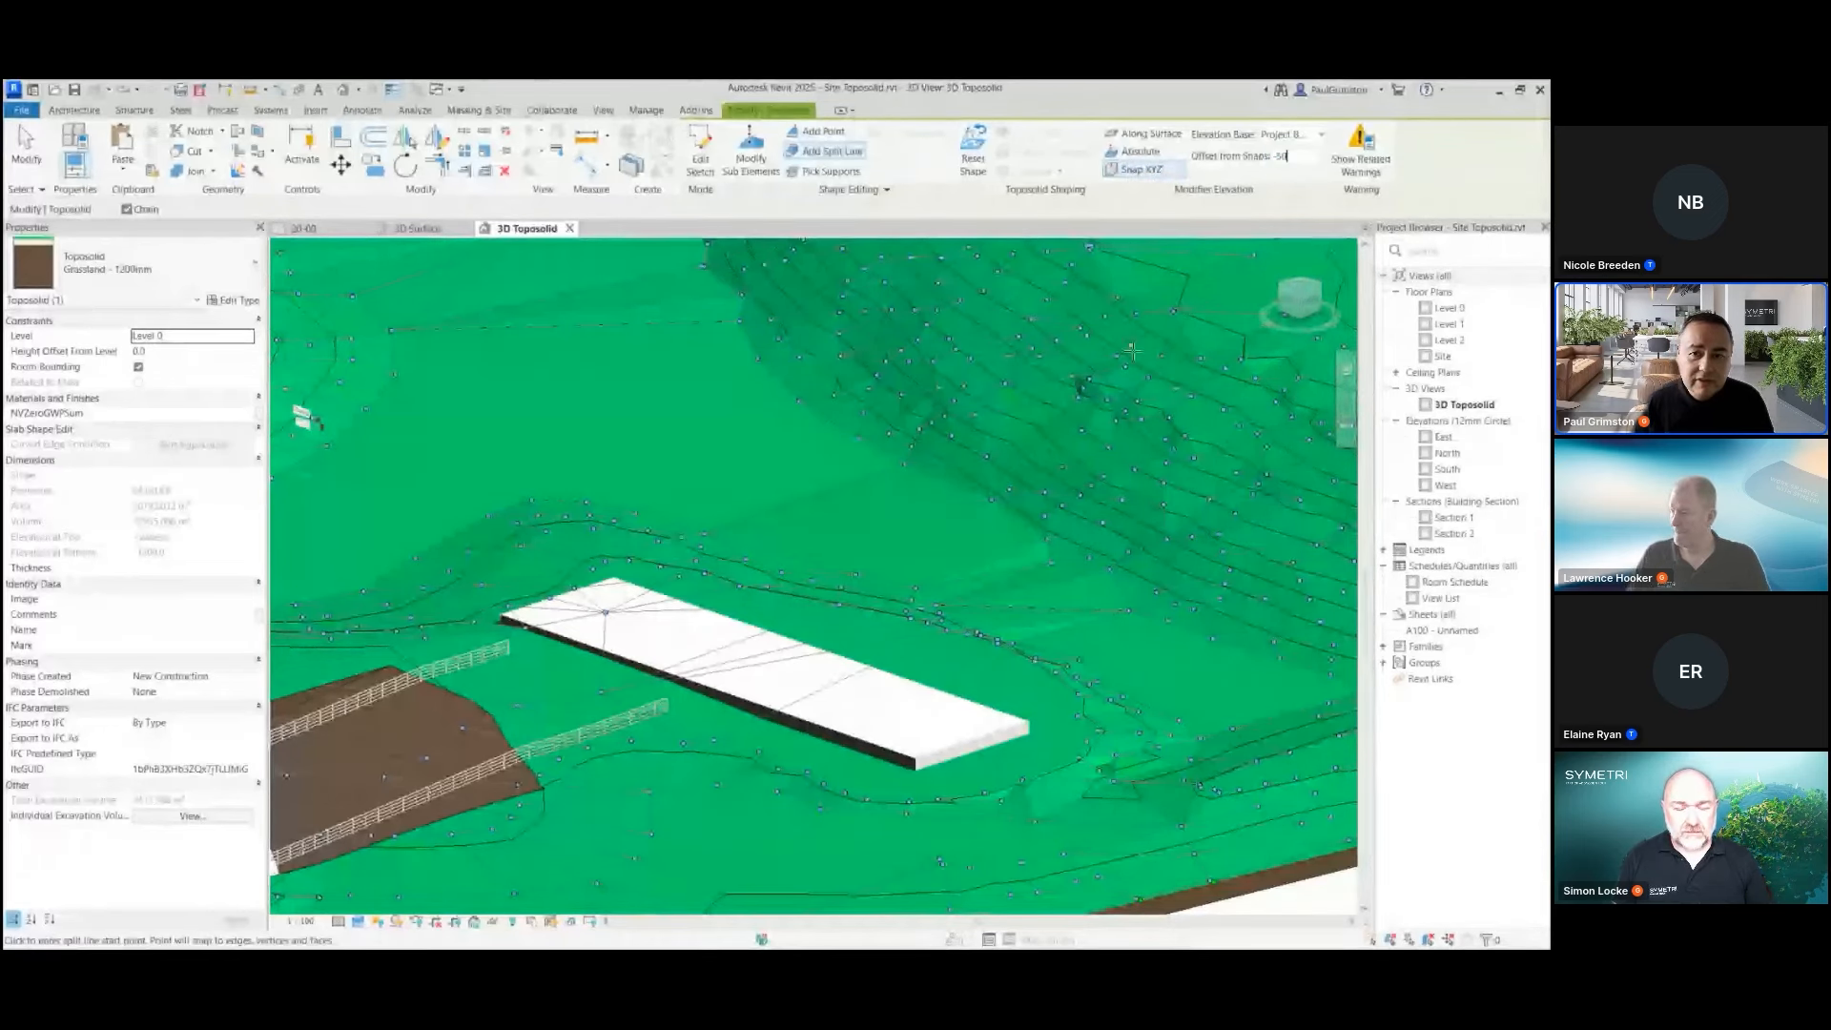
pyautogui.scroll(3, 582, 635)
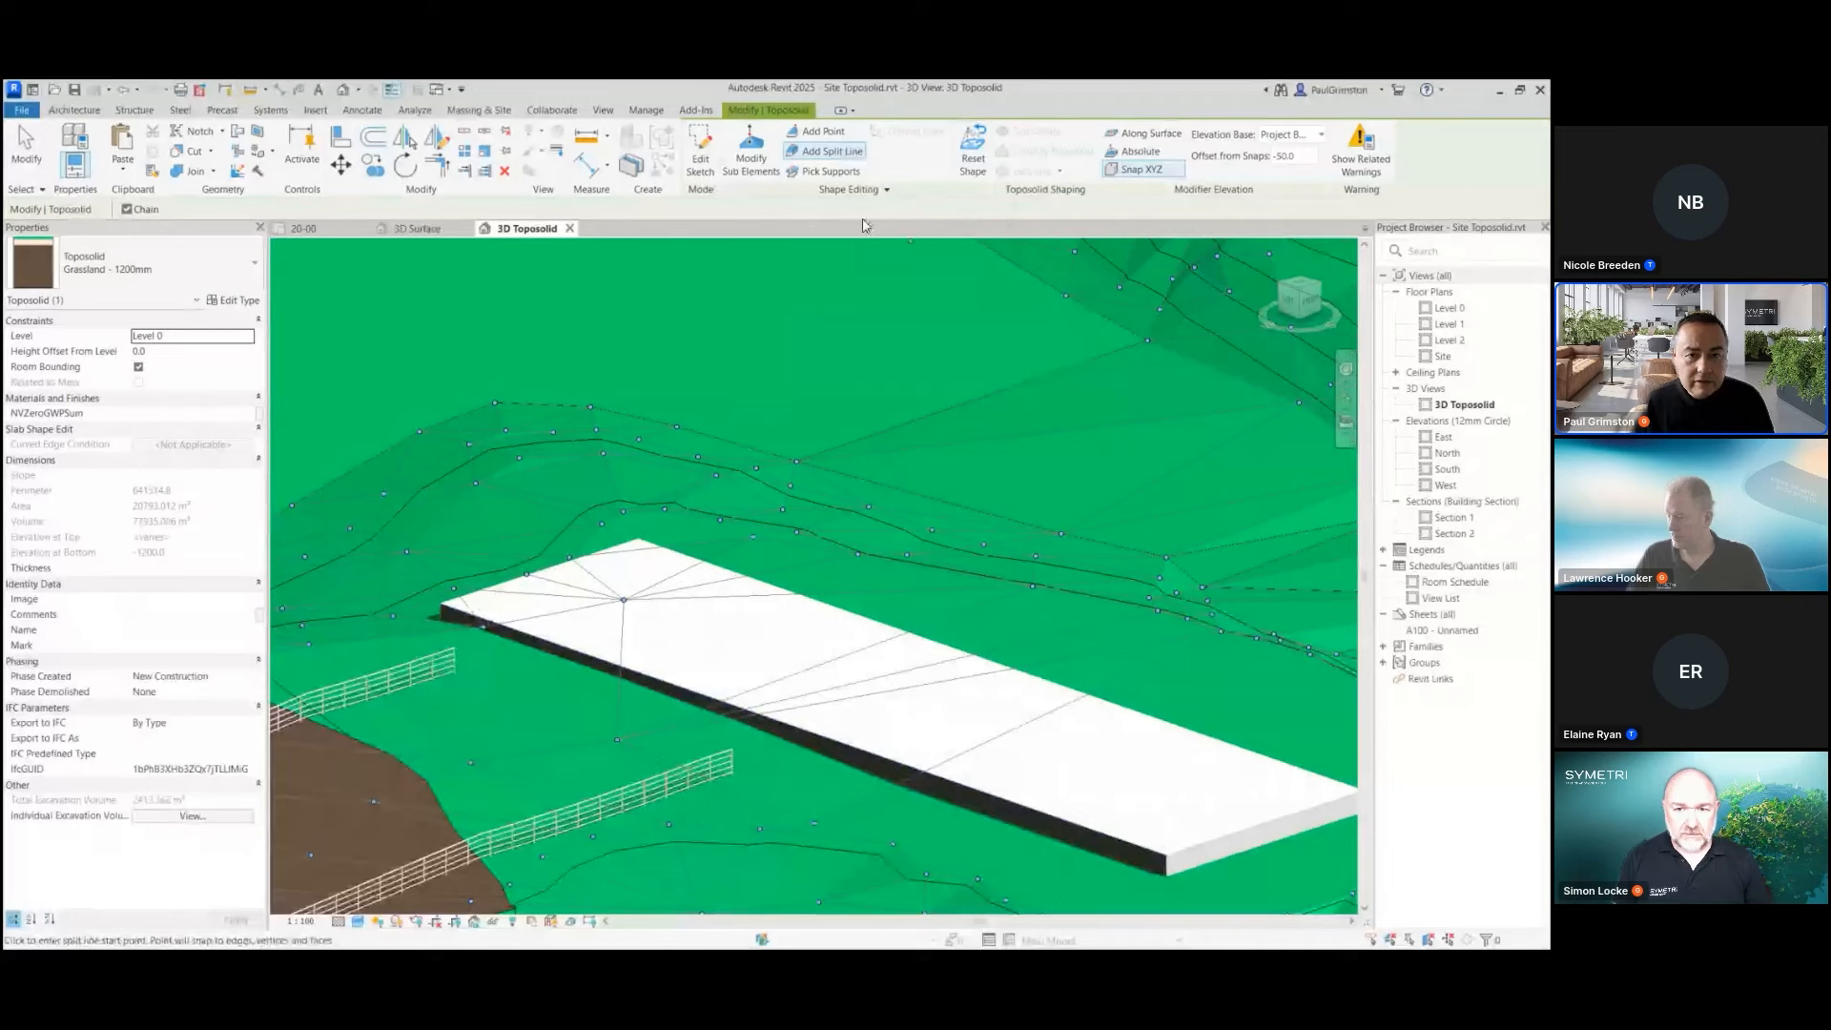
# Draw chained split lines on the toposolid along the corners of the concrete path slab, and end the command
pyautogui.click(441, 603)
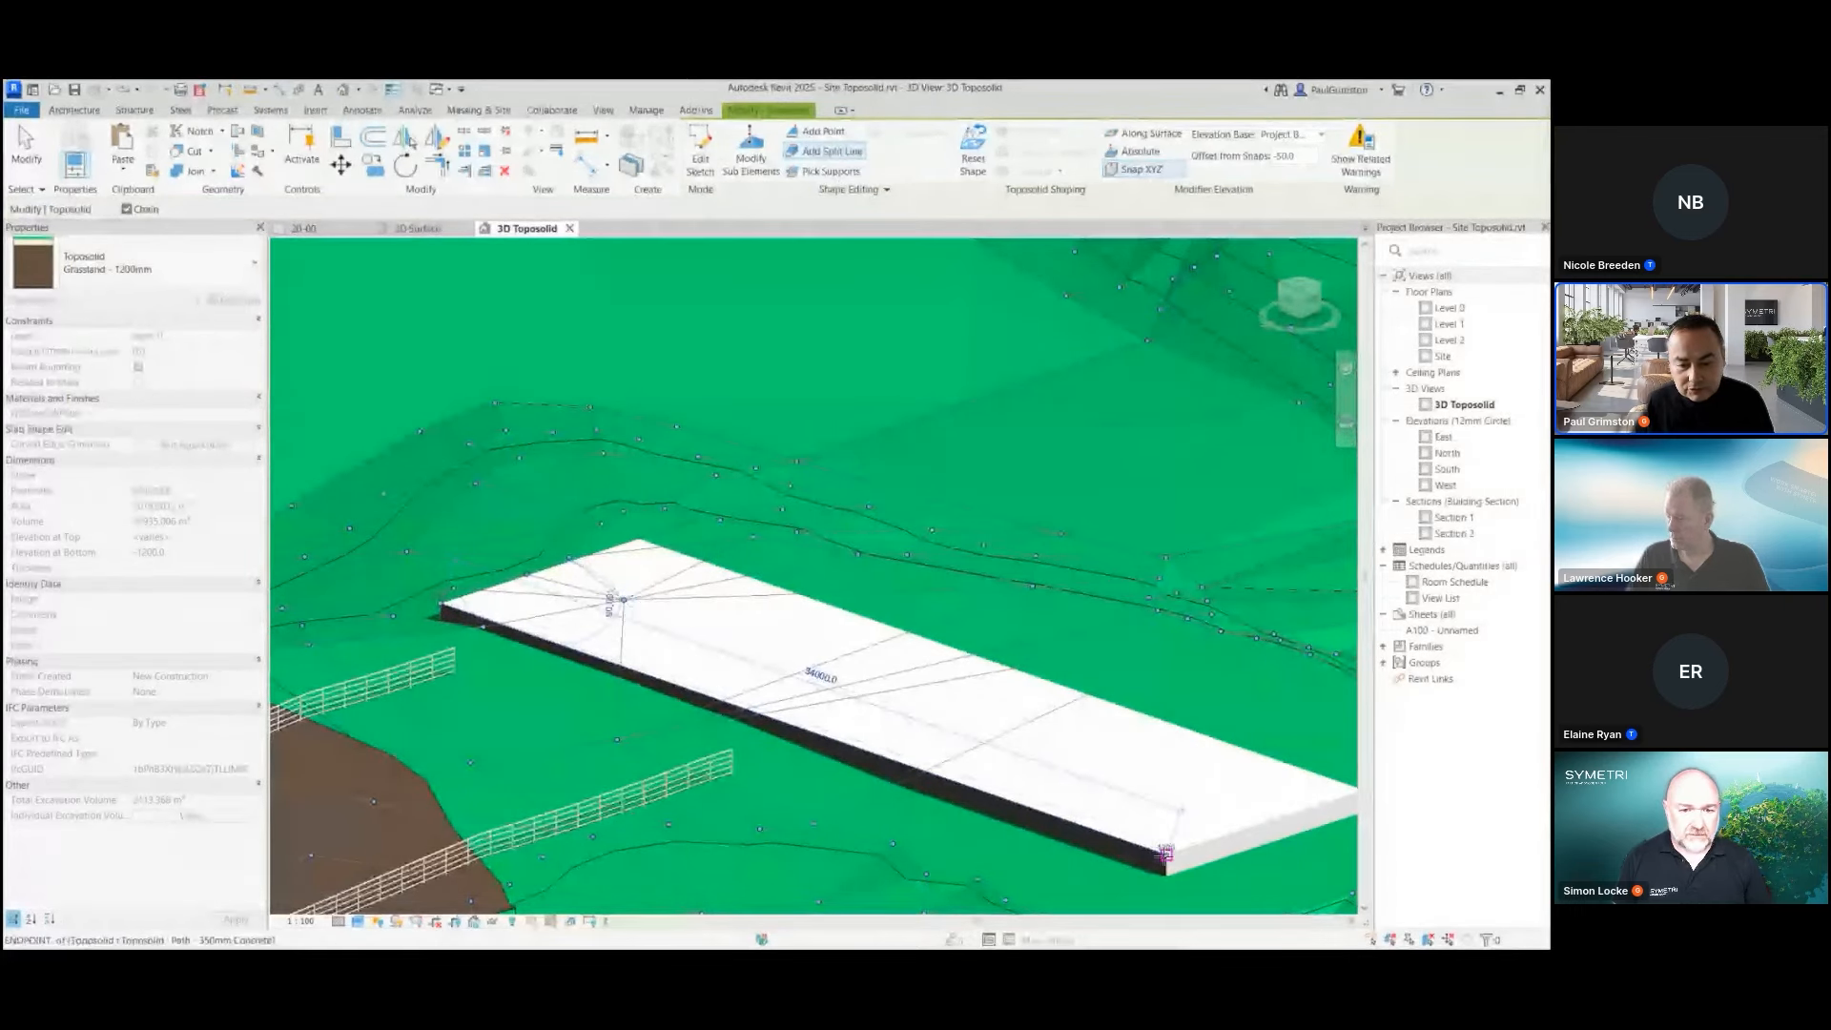
pyautogui.click(1066, 793)
pyautogui.scroll(-2, 973, 760)
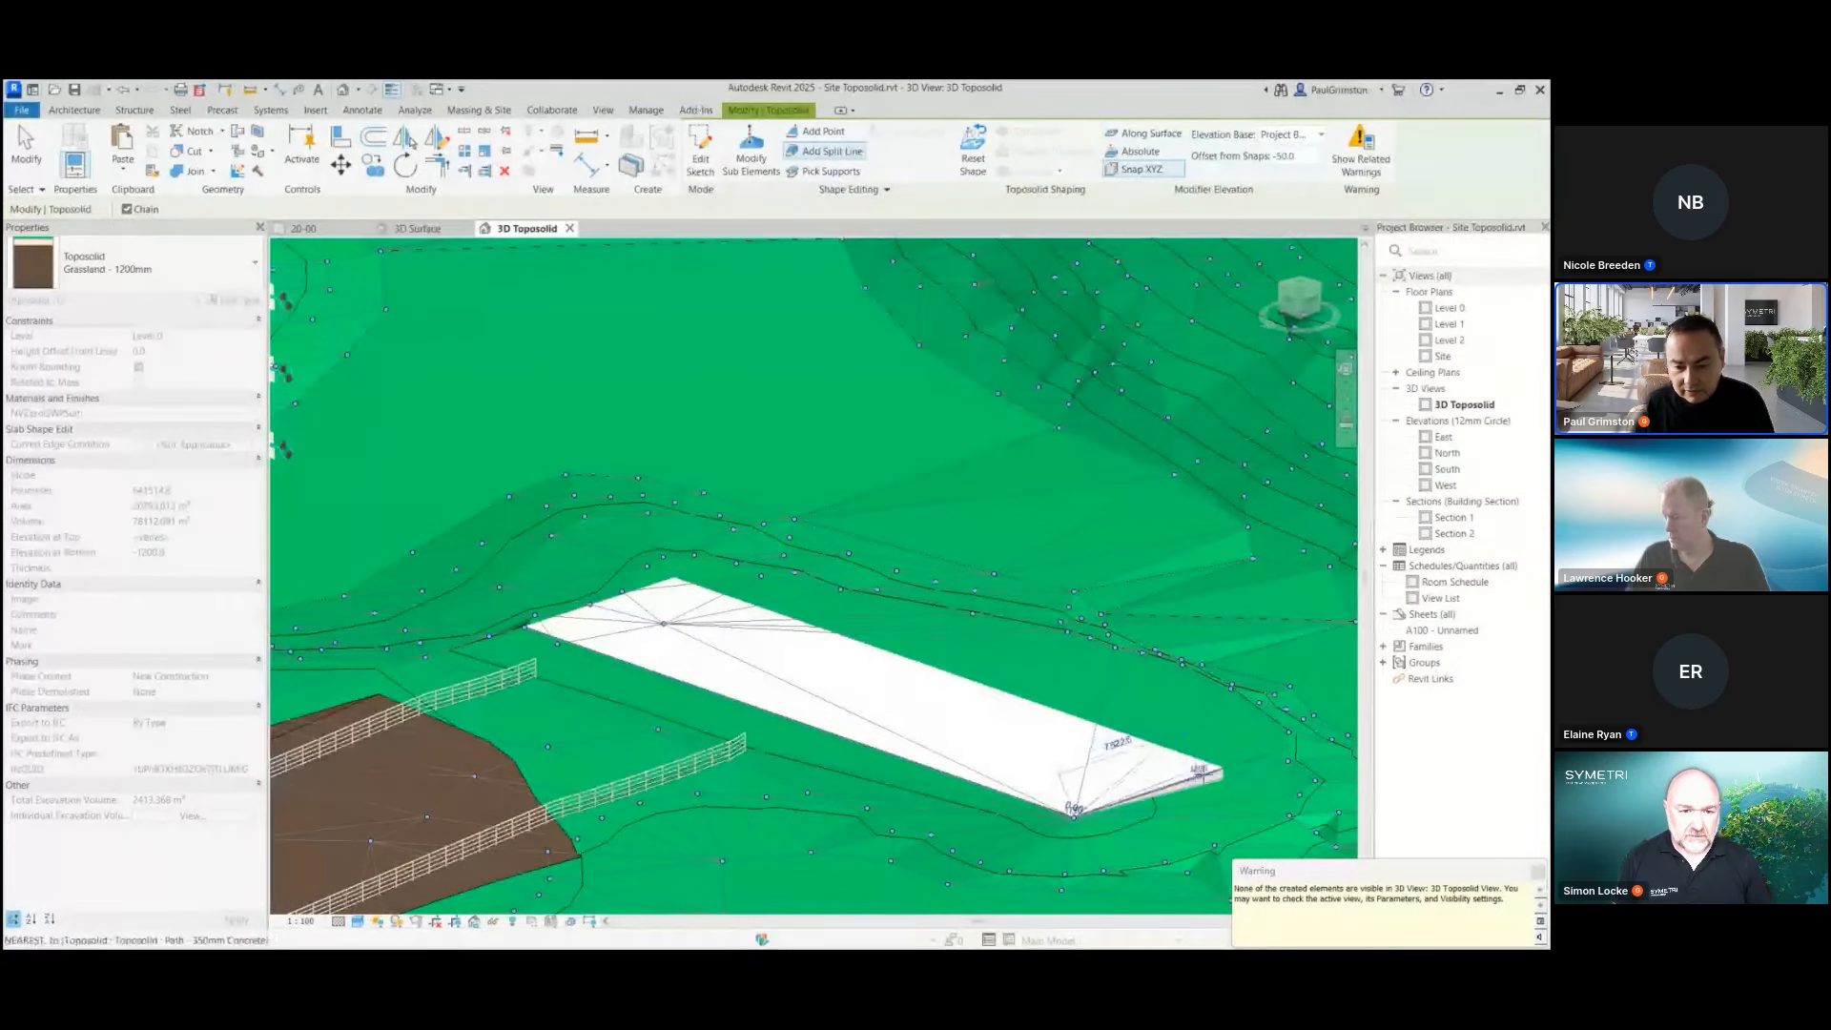
pyautogui.click(1223, 766)
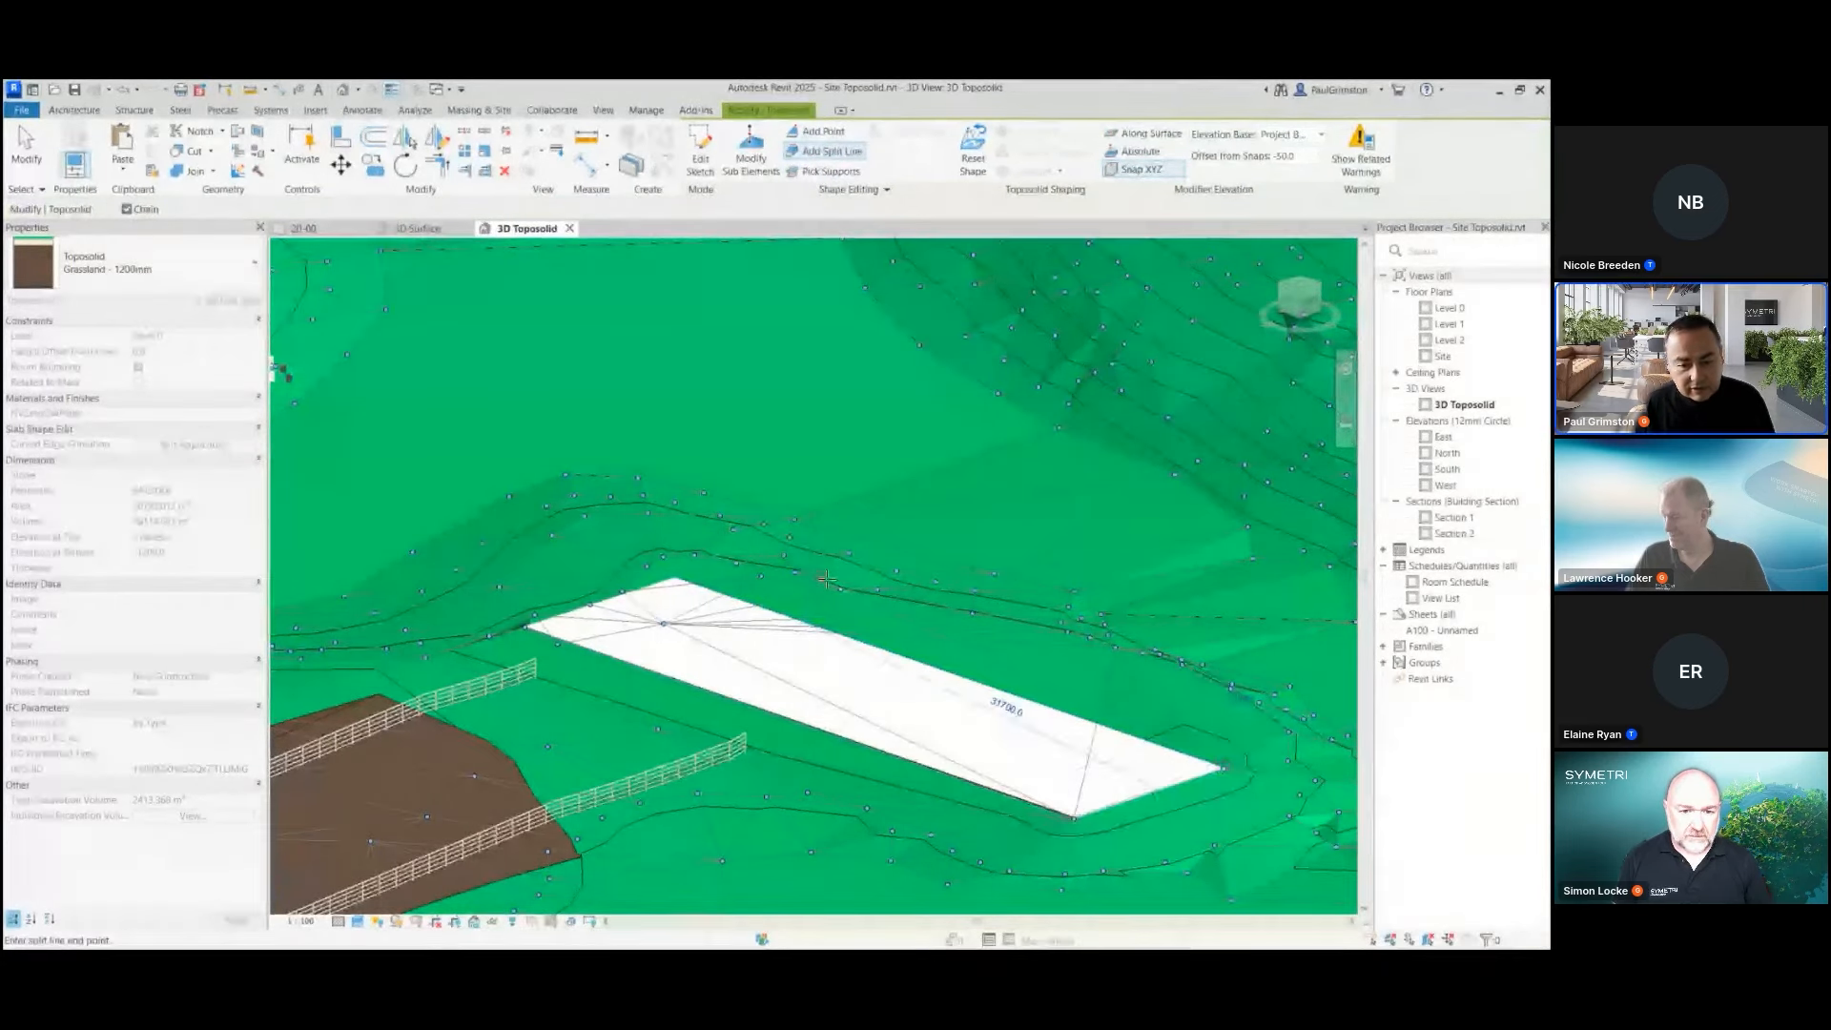
pyautogui.click(717, 584)
pyautogui.click(525, 625)
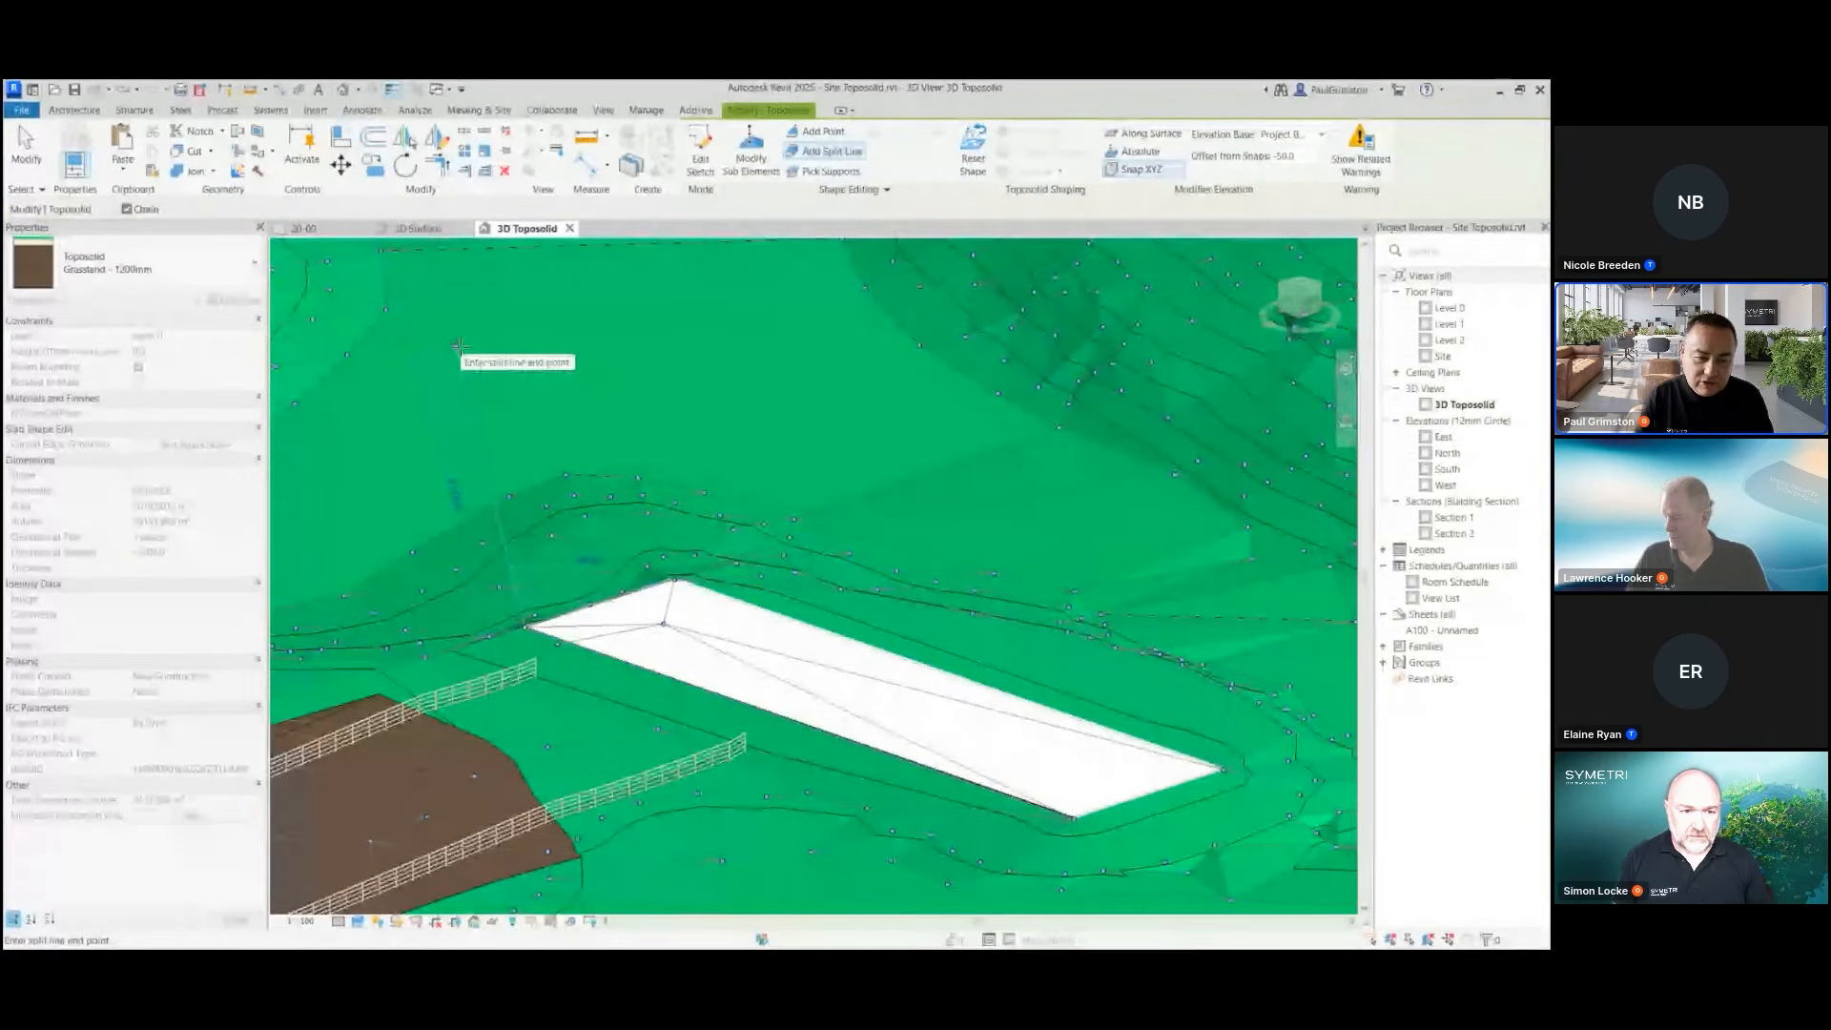
pyautogui.press('Escape')
pyautogui.press('Escape')
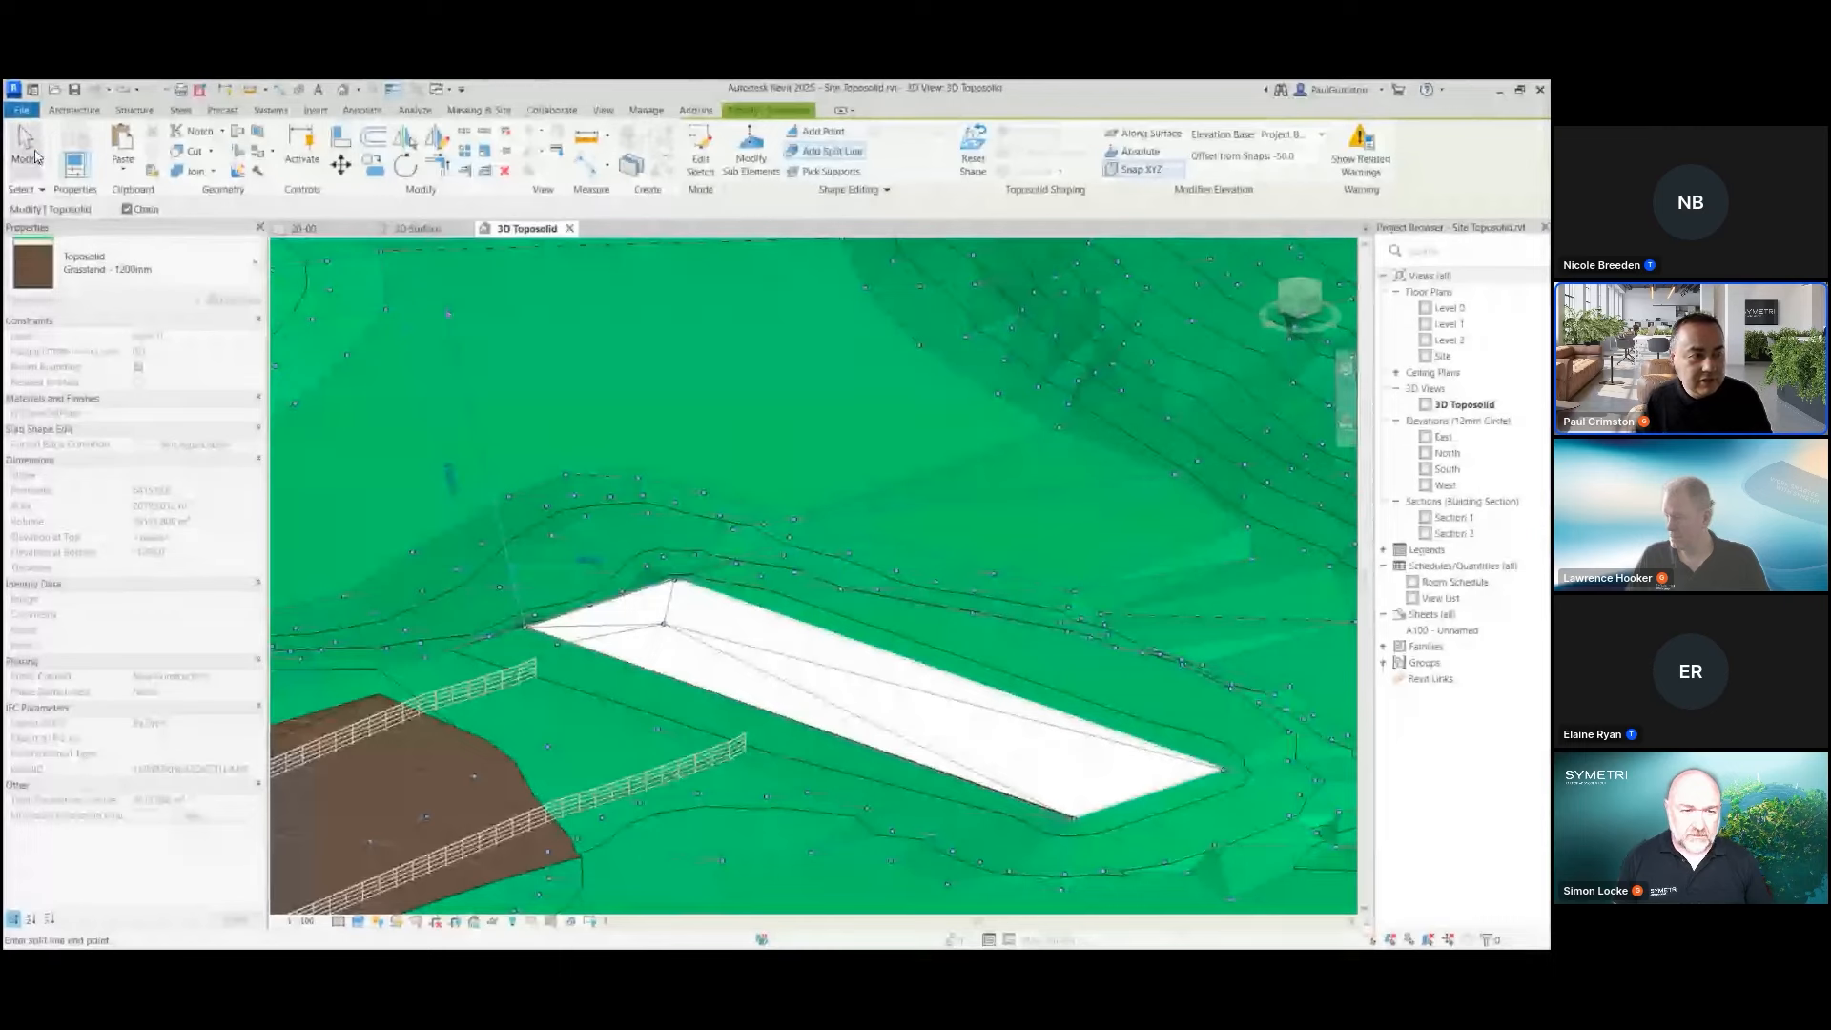
# Examine how the reshaped terrain meets the edges of the concrete path slab
pyautogui.keyDown('shift'); pyautogui.moveTo(624, 485); pyautogui.dragTo(830, 503, button='middle'); pyautogui.keyUp('shift')
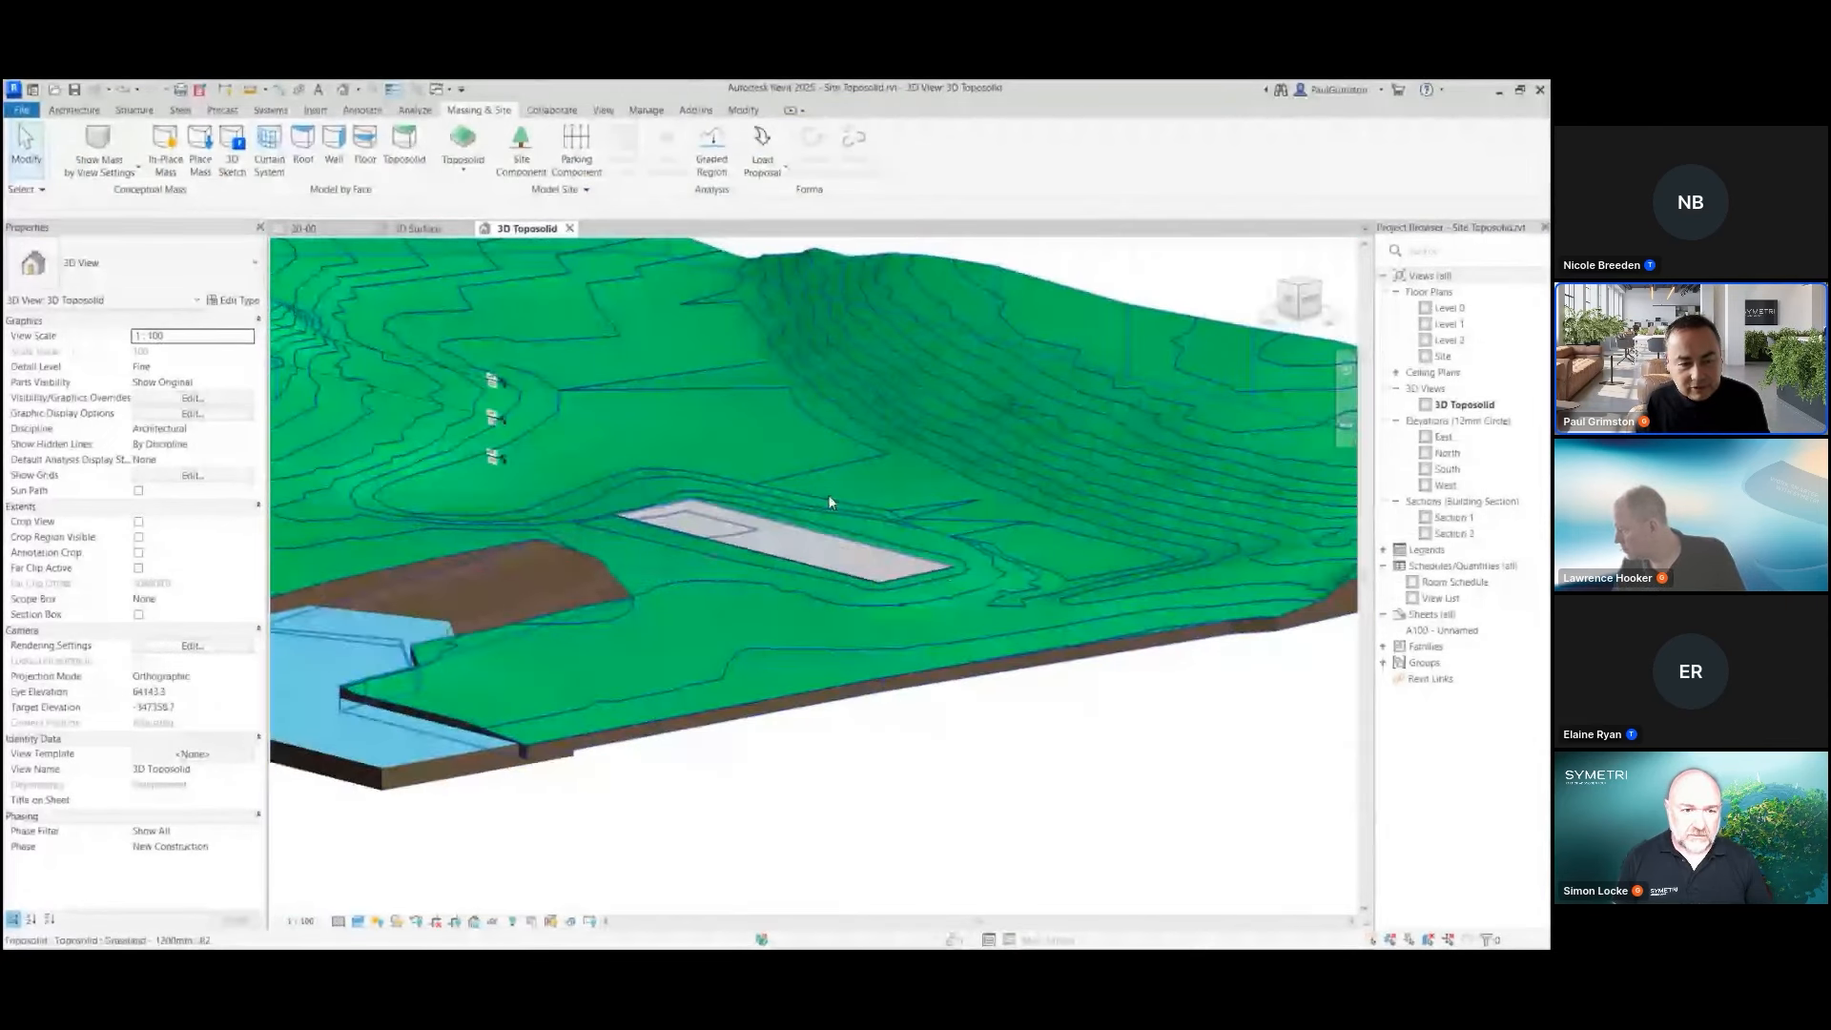
pyautogui.click(946, 573)
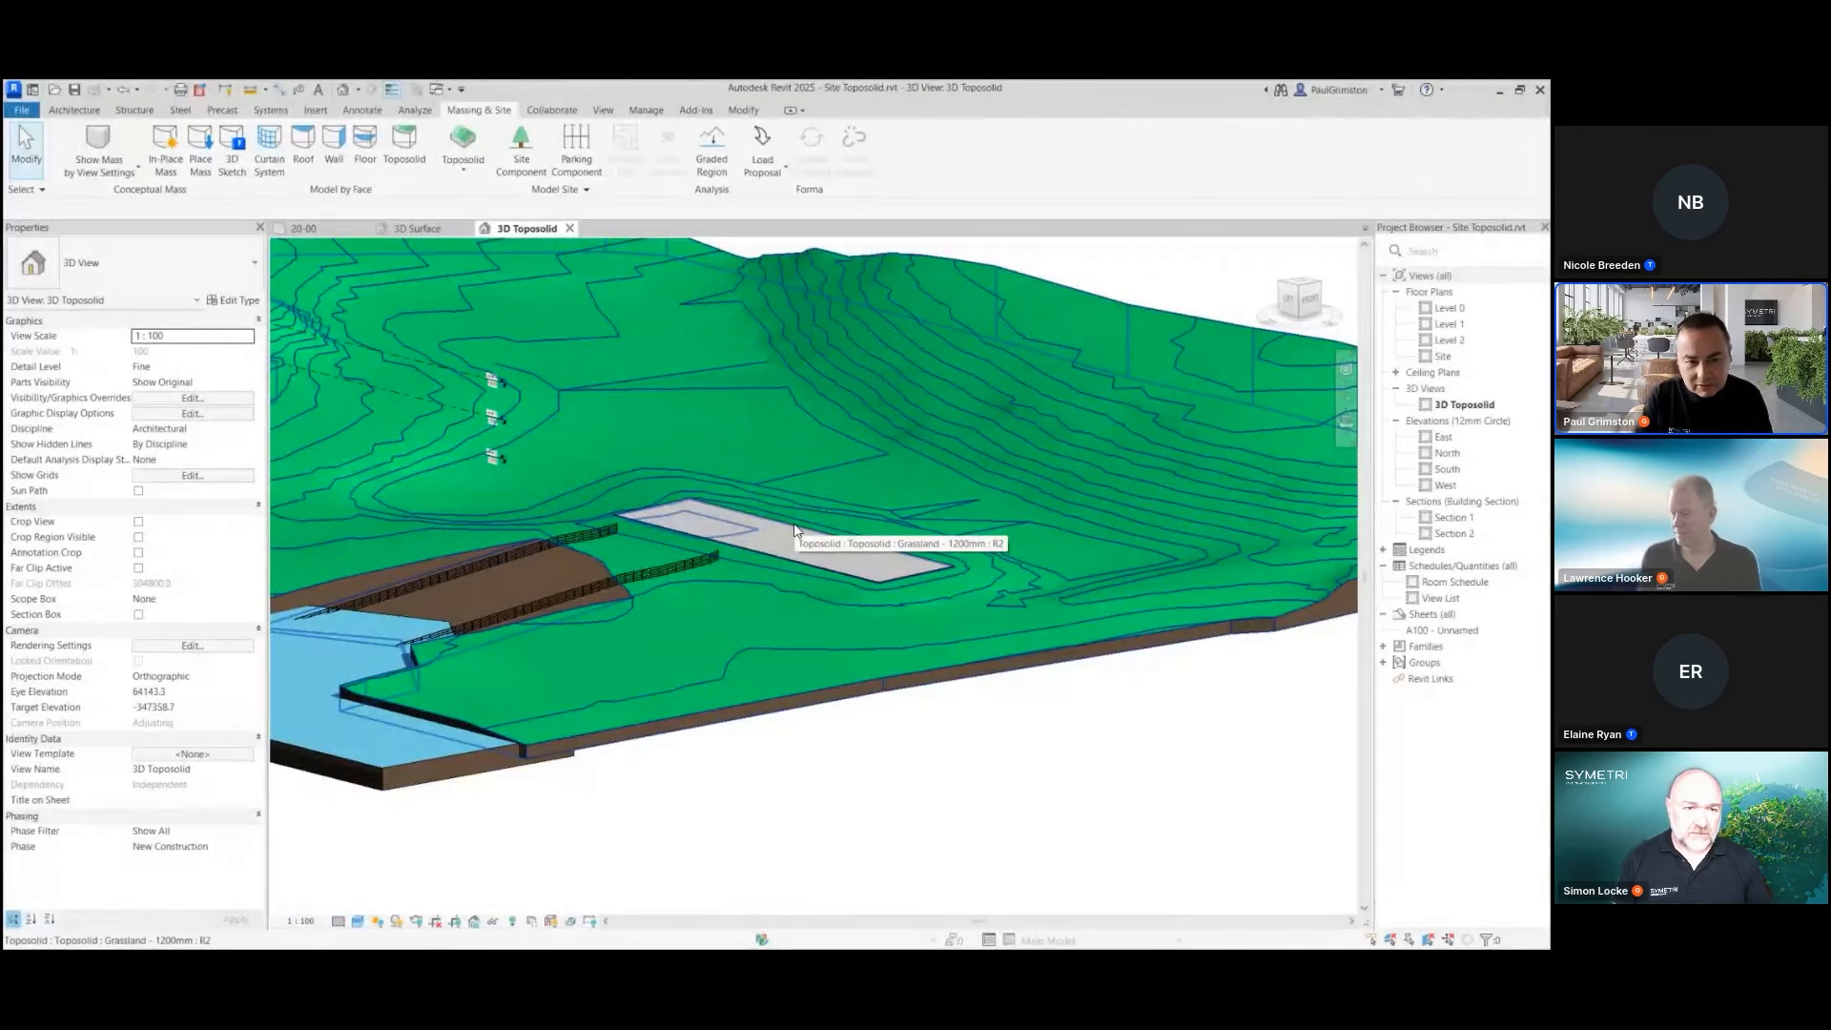
pyautogui.moveTo(730, 473); pyautogui.dragTo(789, 533, button='middle')
pyautogui.scroll(2, 792, 540)
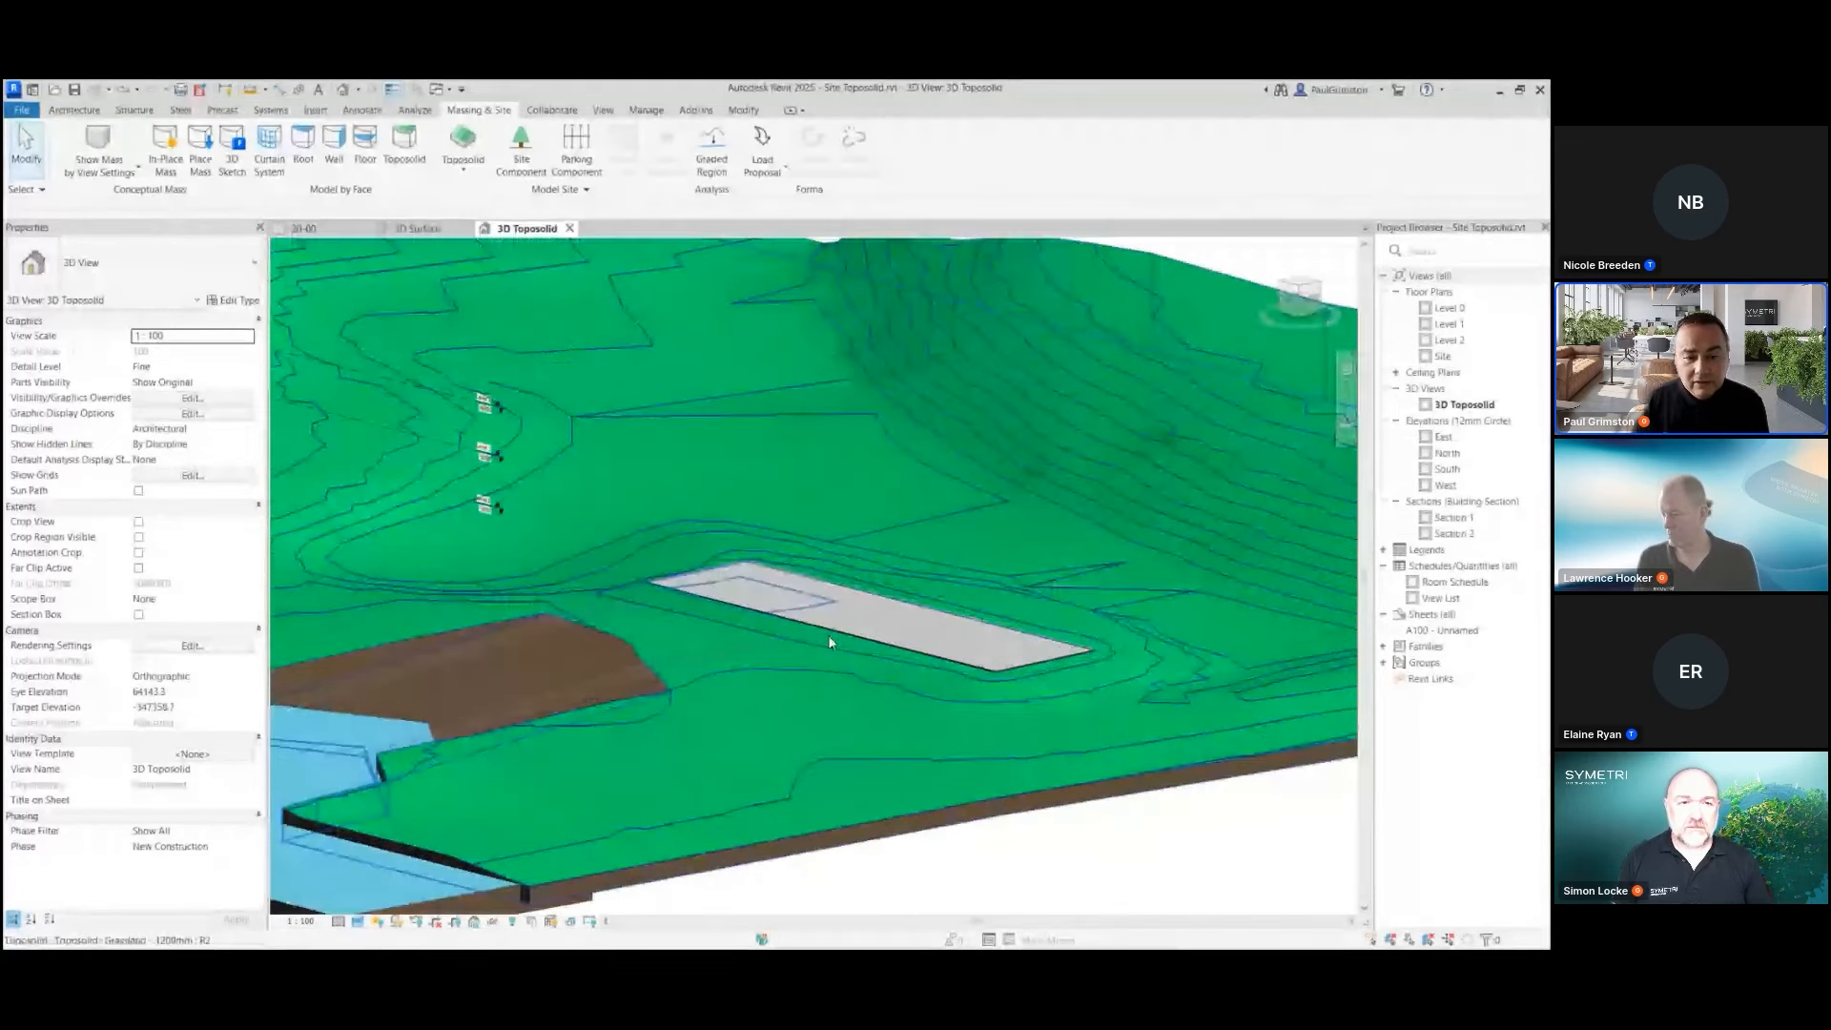
# Run Excavate on the grassland toposolid at the concrete path slab, and check the surrounding terrain
pyautogui.click(849, 504)
pyautogui.click(1029, 174)
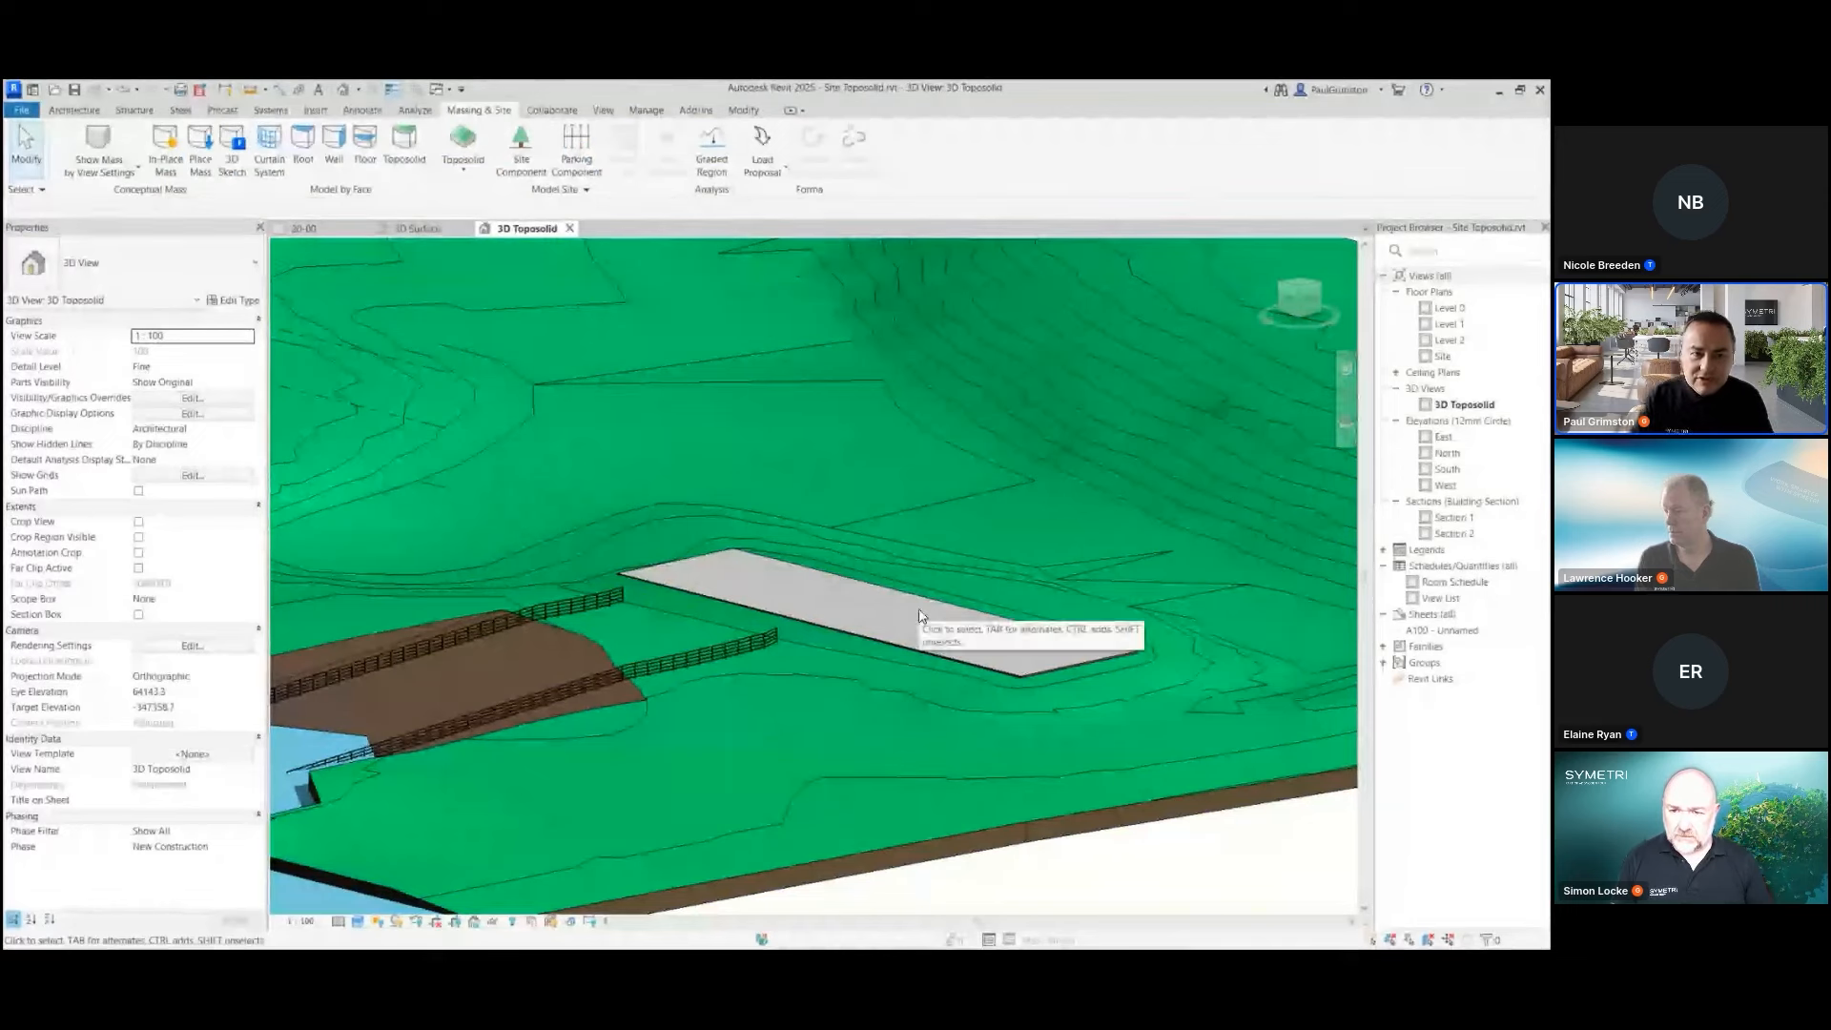
pyautogui.keyDown('shift'); pyautogui.moveTo(882, 605); pyautogui.dragTo(878, 620, button='middle'); pyautogui.keyUp('shift')
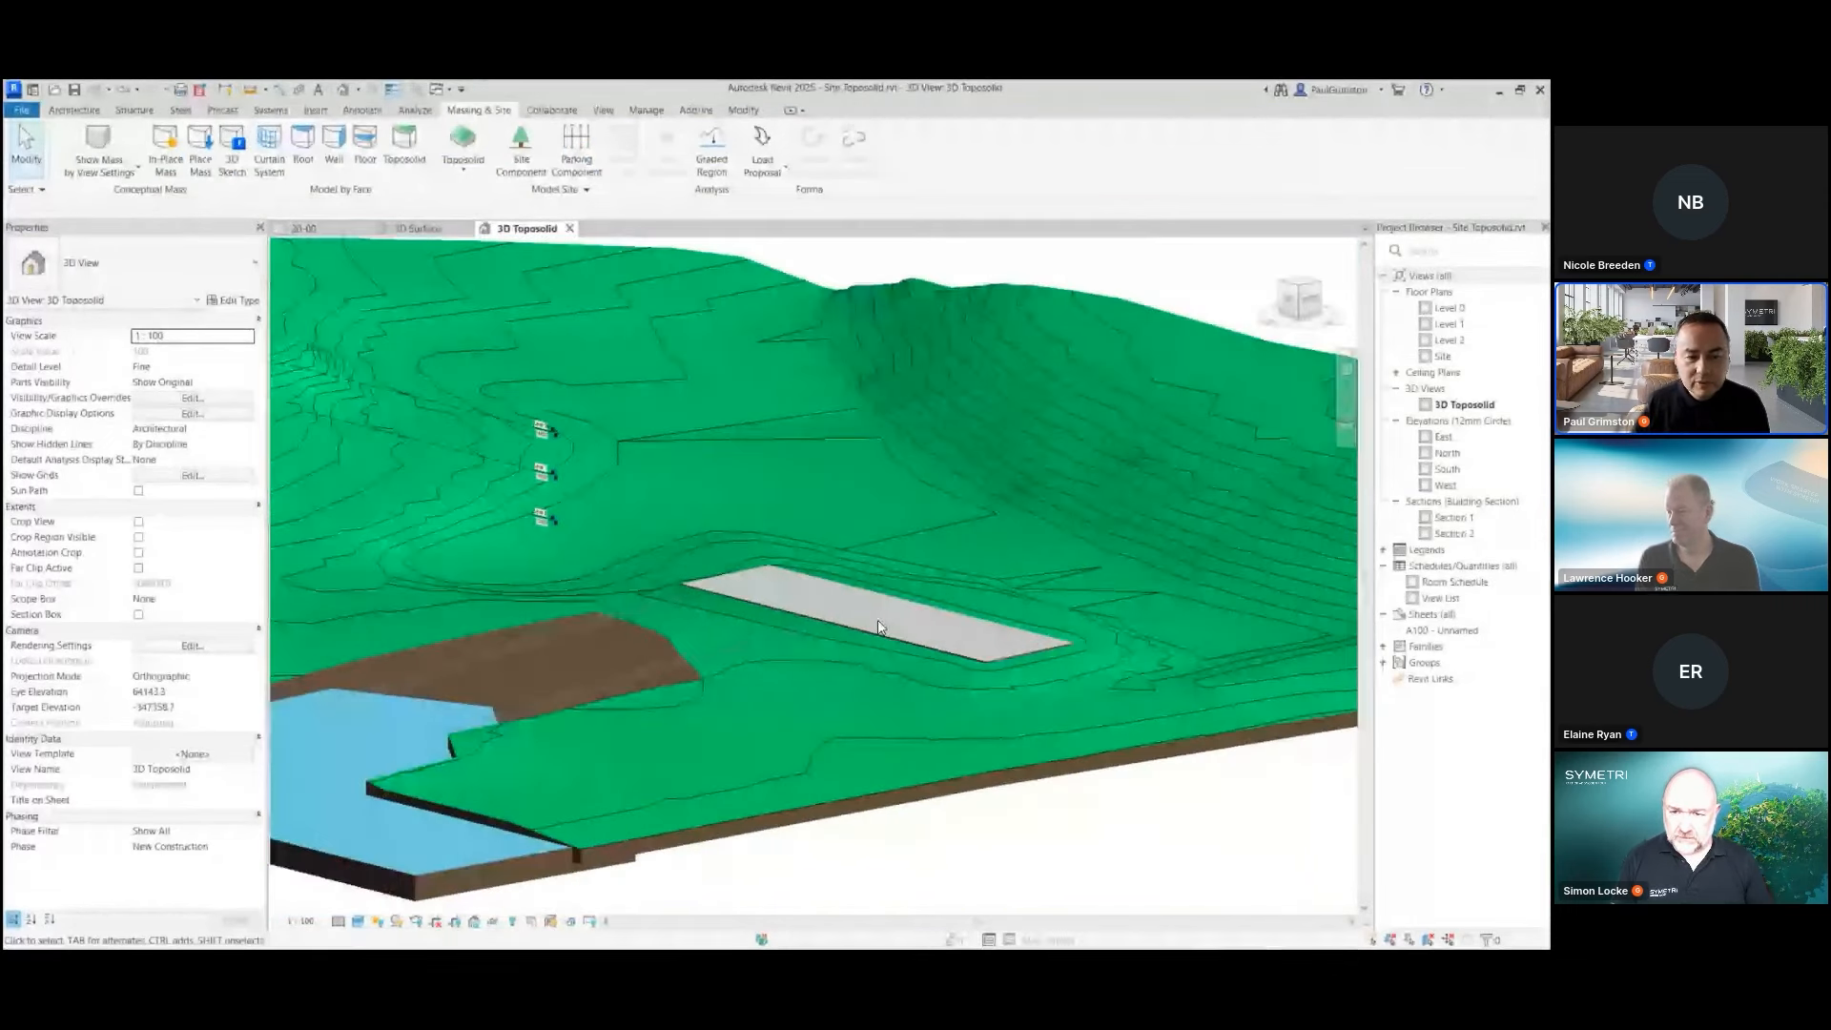
pyautogui.scroll(-4, 878, 623)
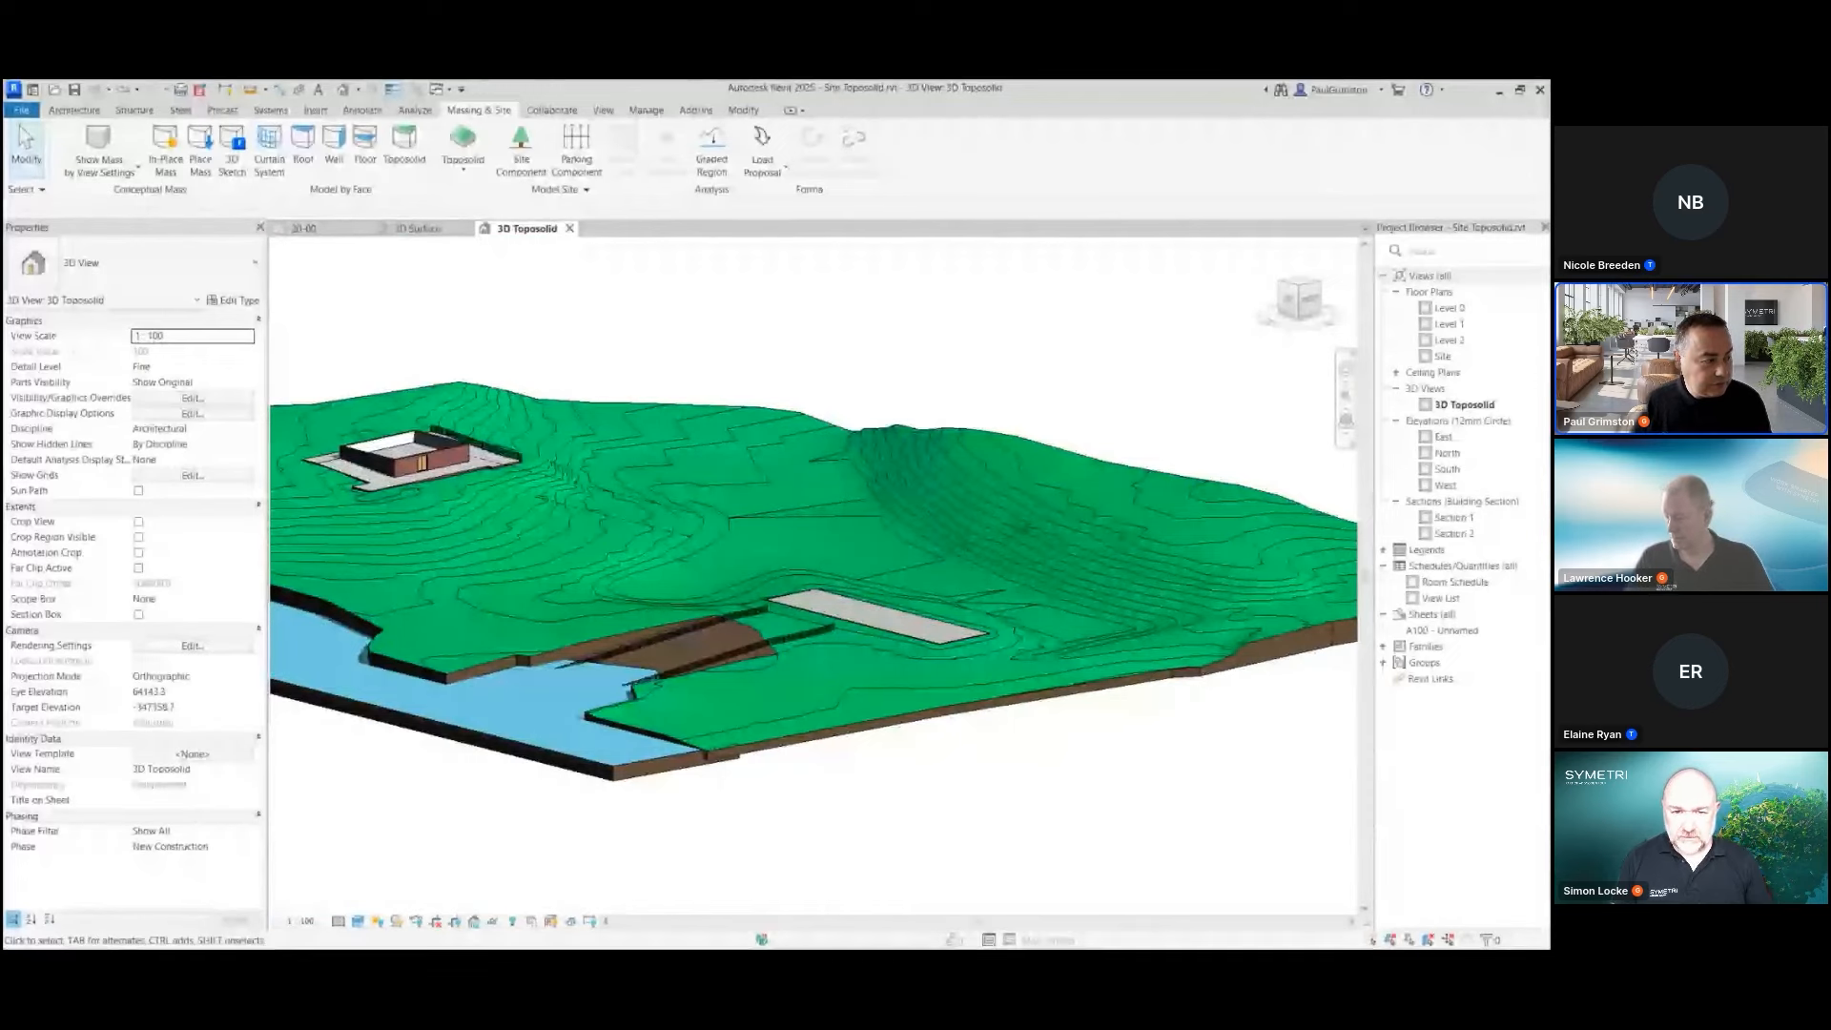
pyautogui.hotkey('alt', 'Tab')
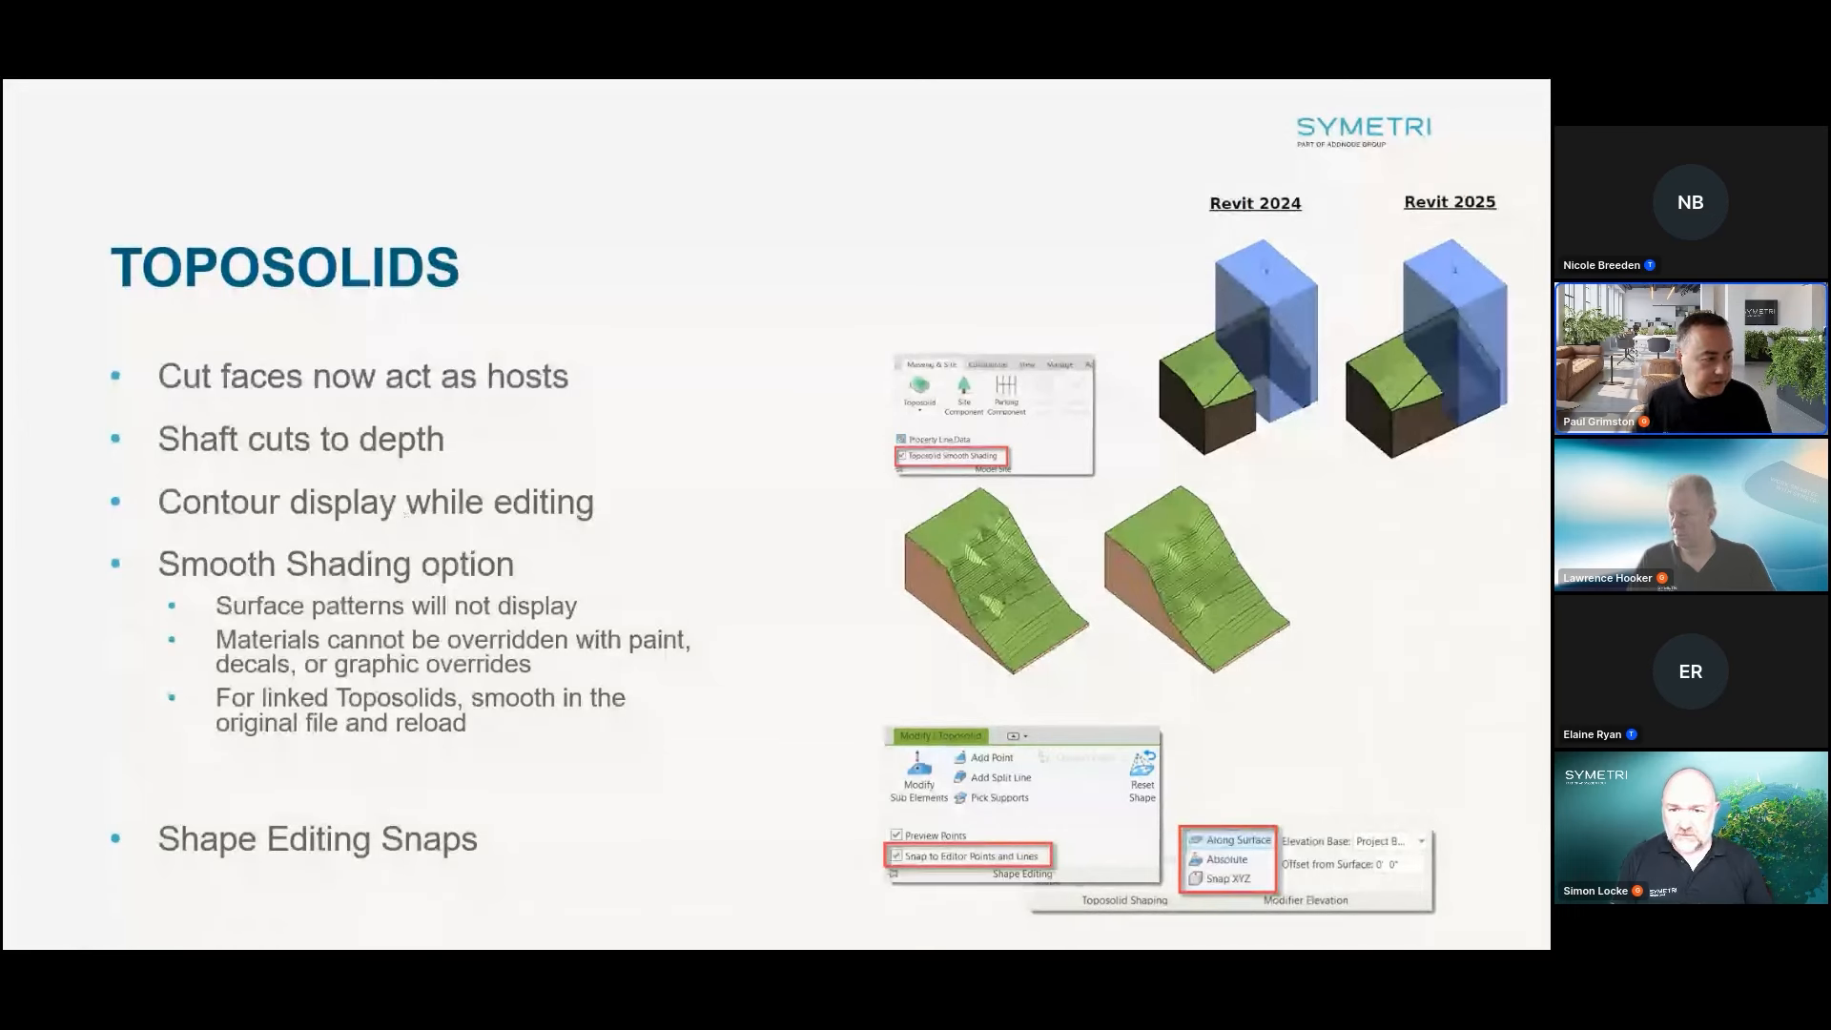
pyautogui.press('Right')
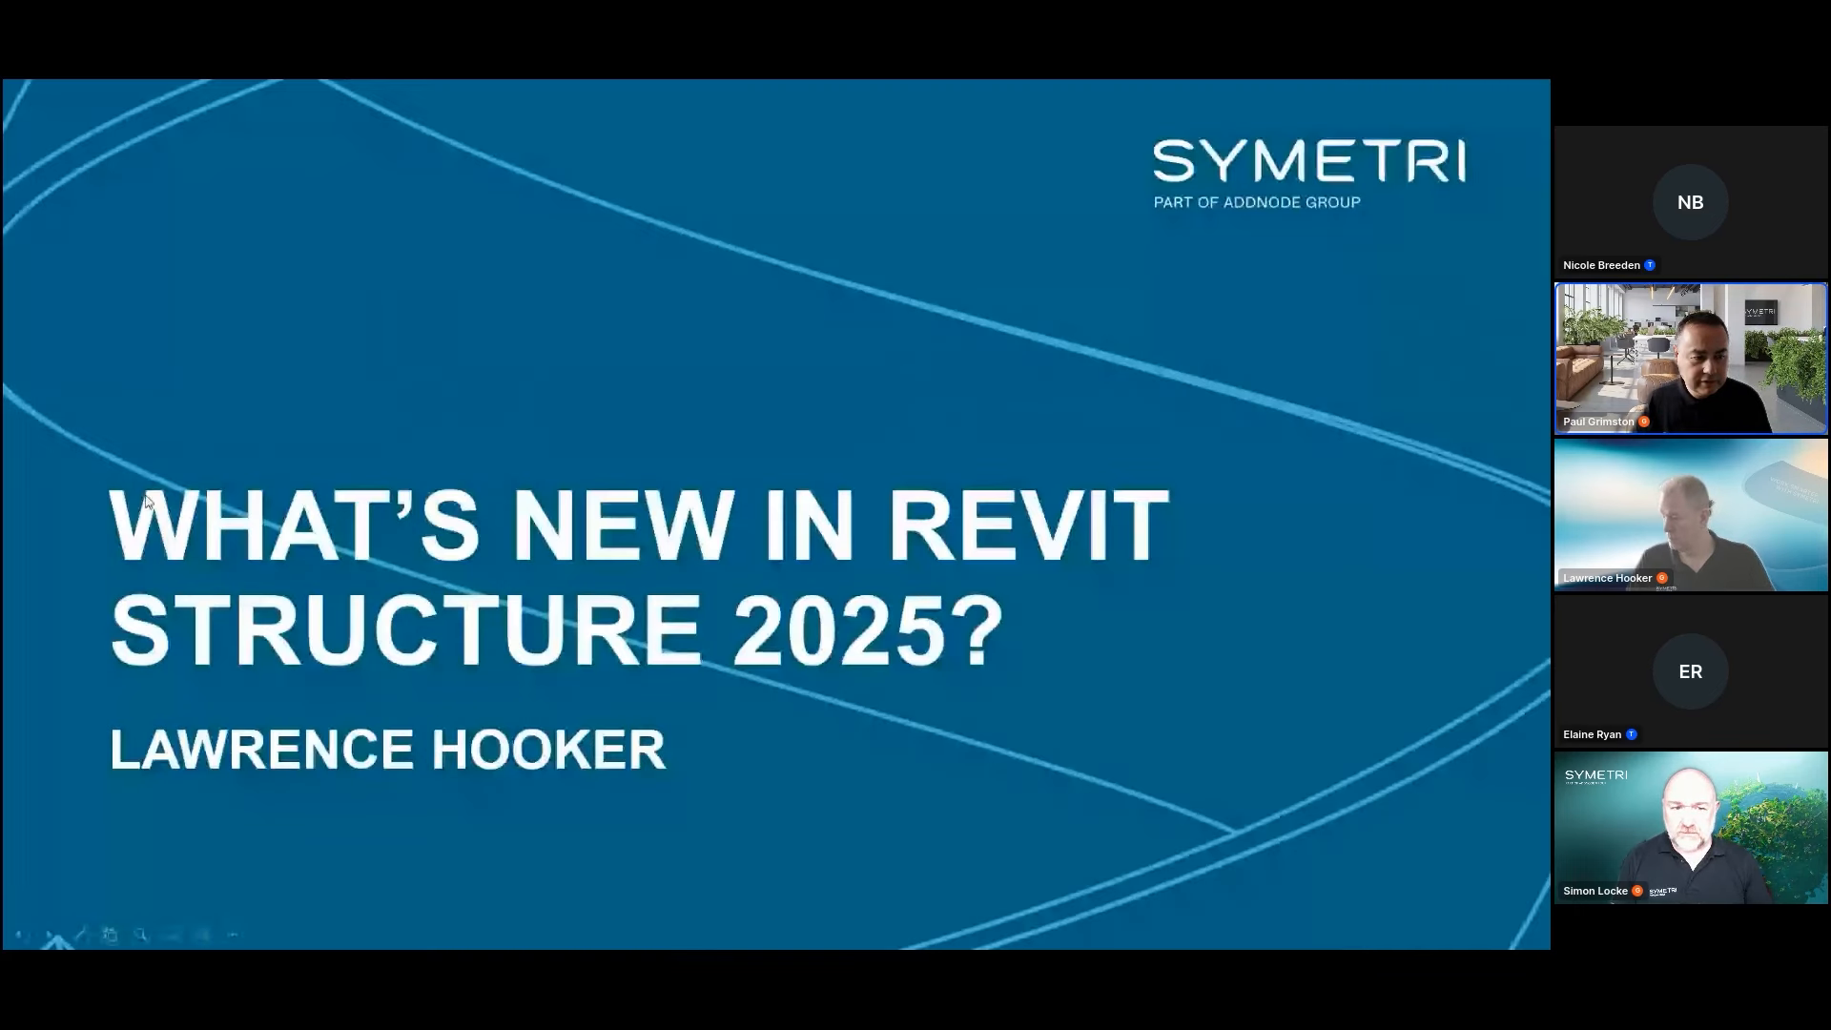
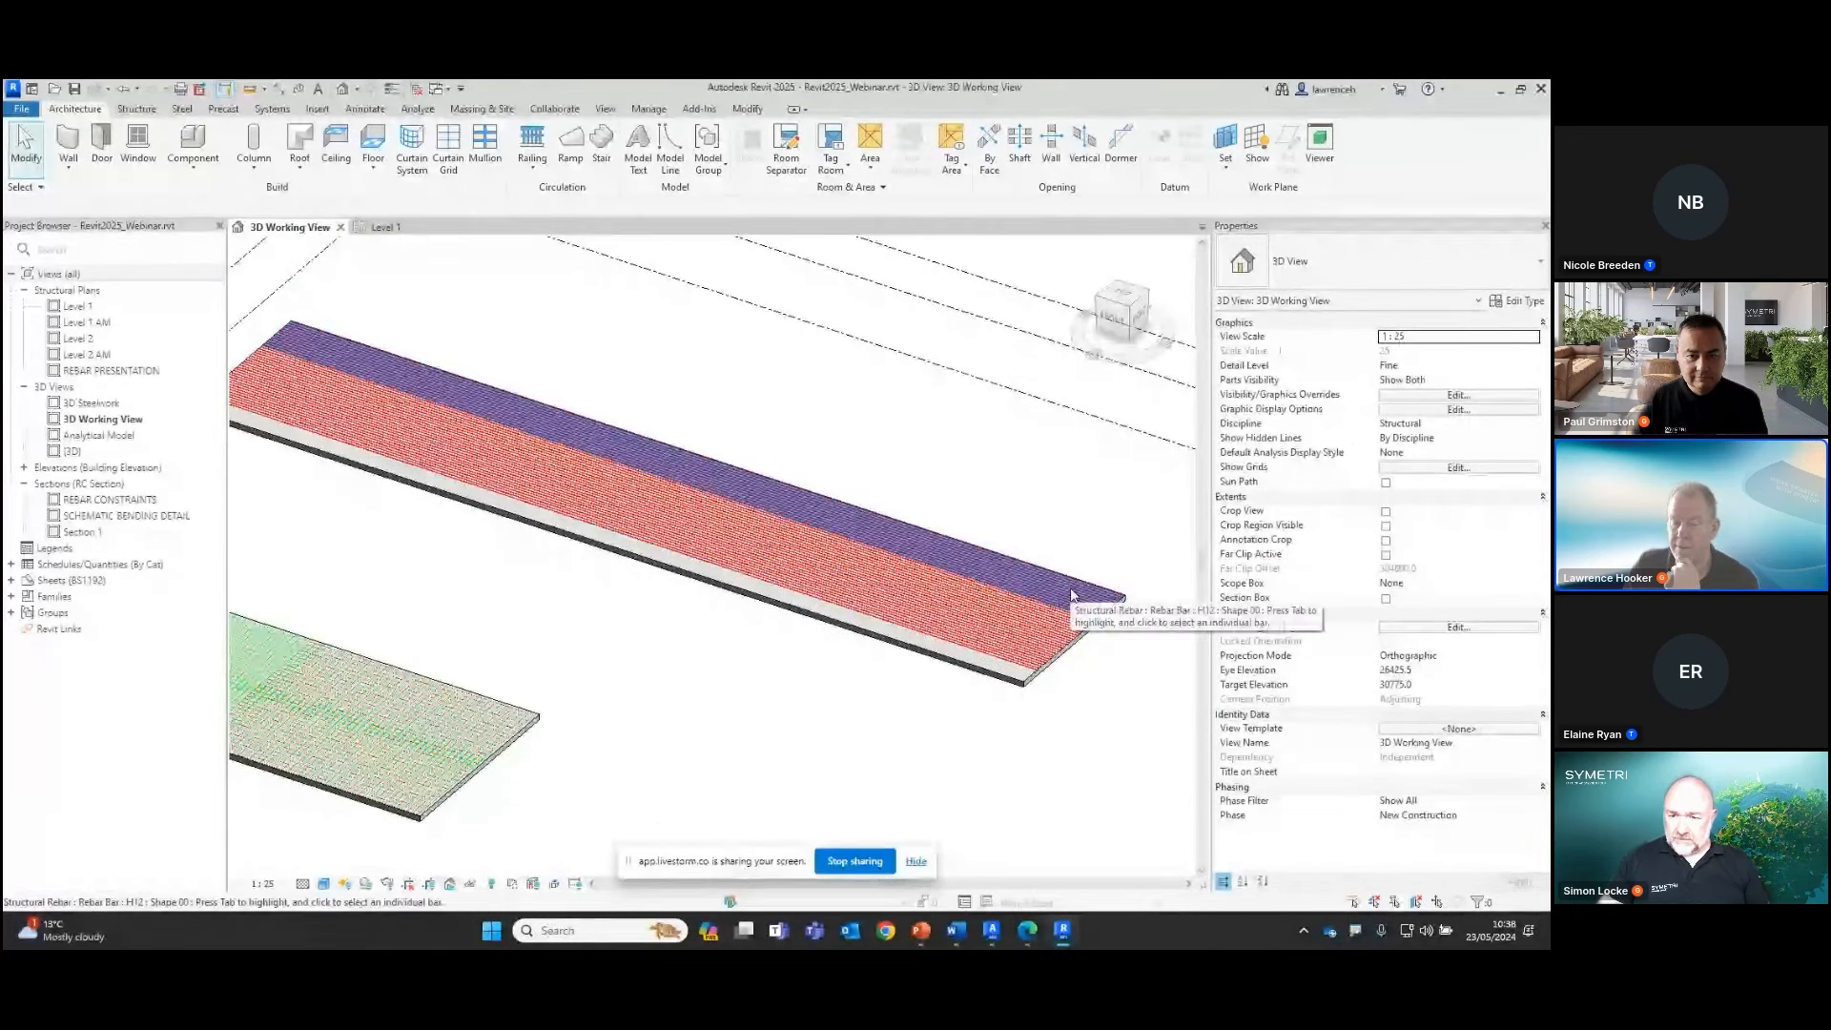
# Select the H12 rebar set along the slab's far long edge and start Splice Rebar on it
pyautogui.scroll(2, 1095, 612)
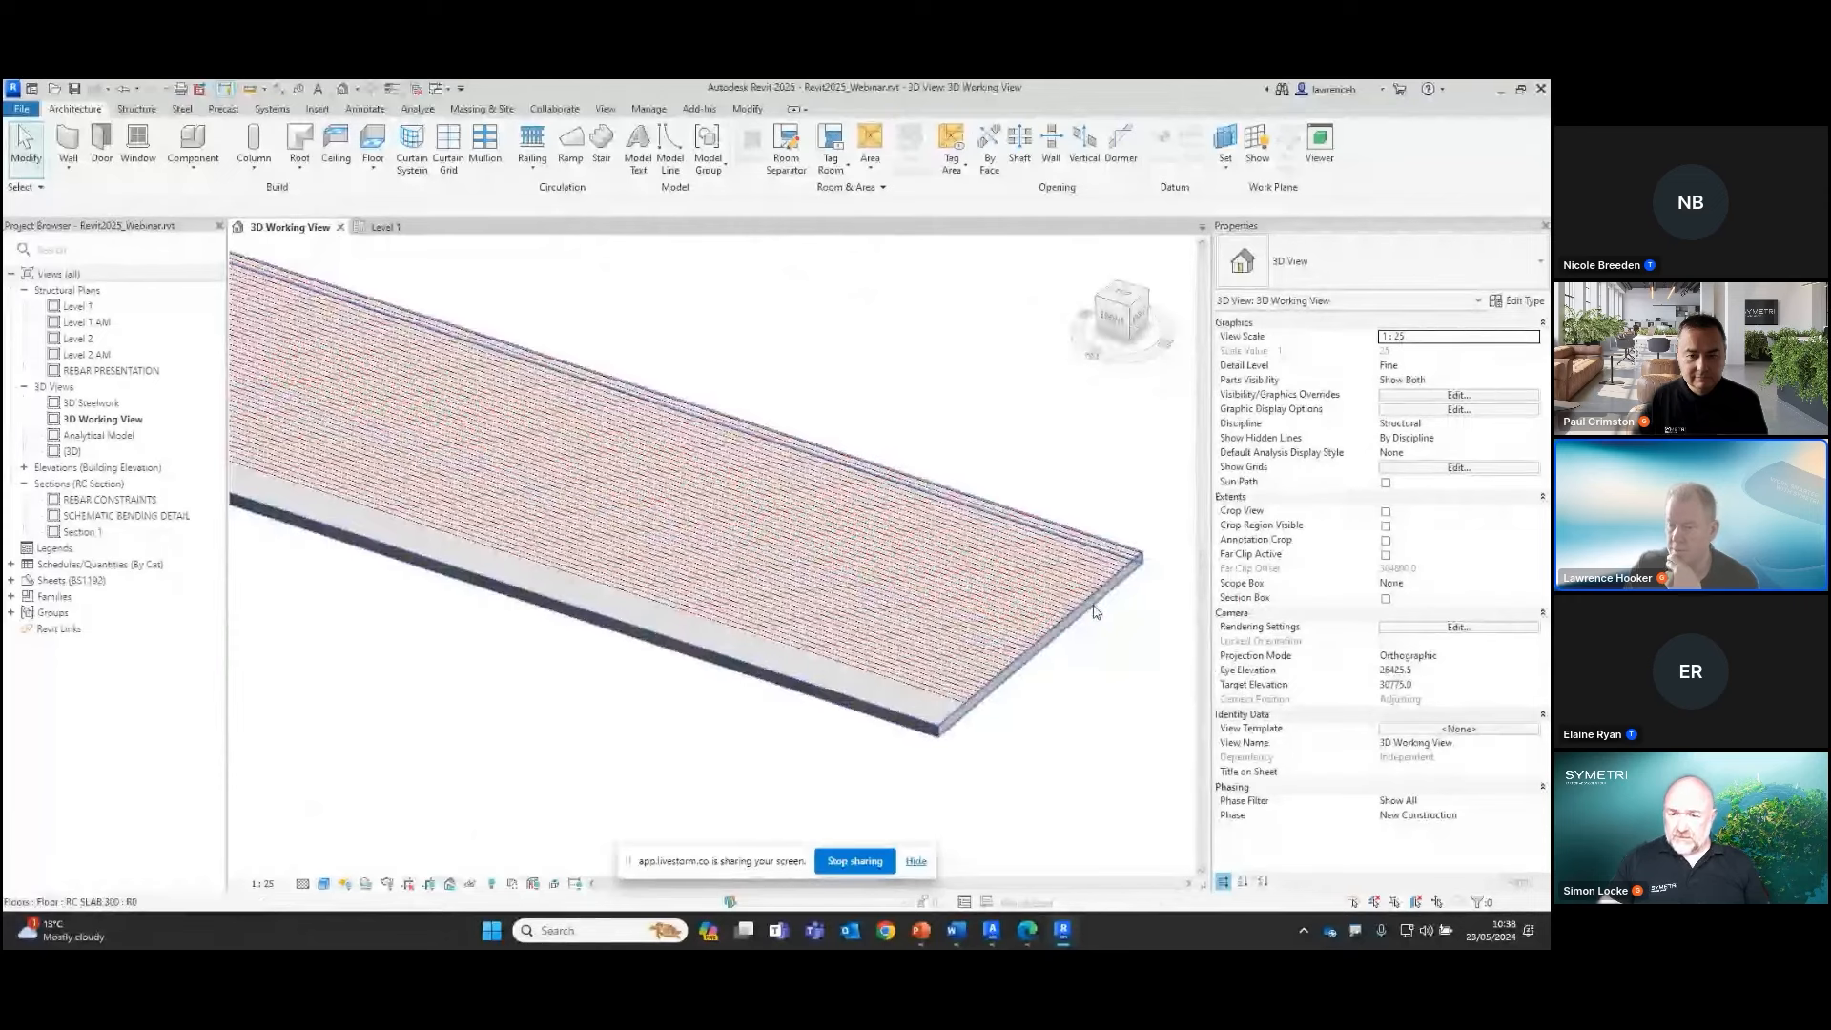
pyautogui.scroll(-3, 1091, 633)
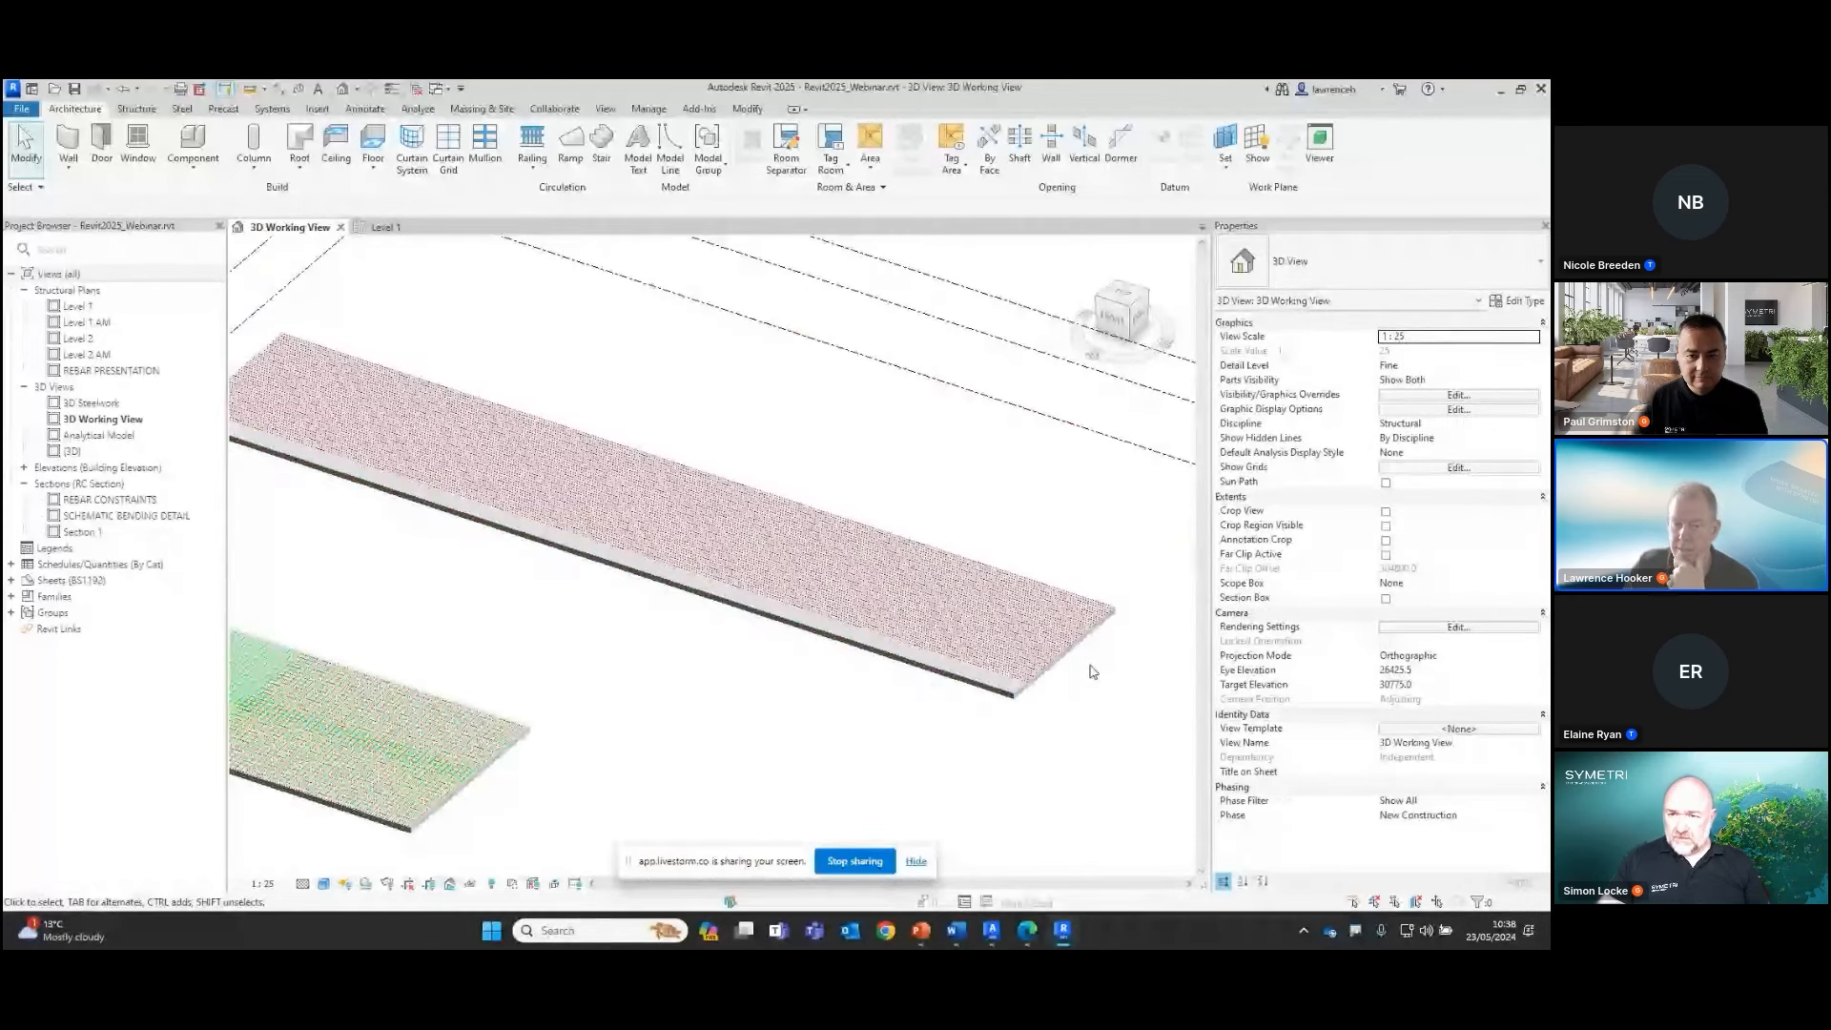
pyautogui.scroll(4, 1096, 659)
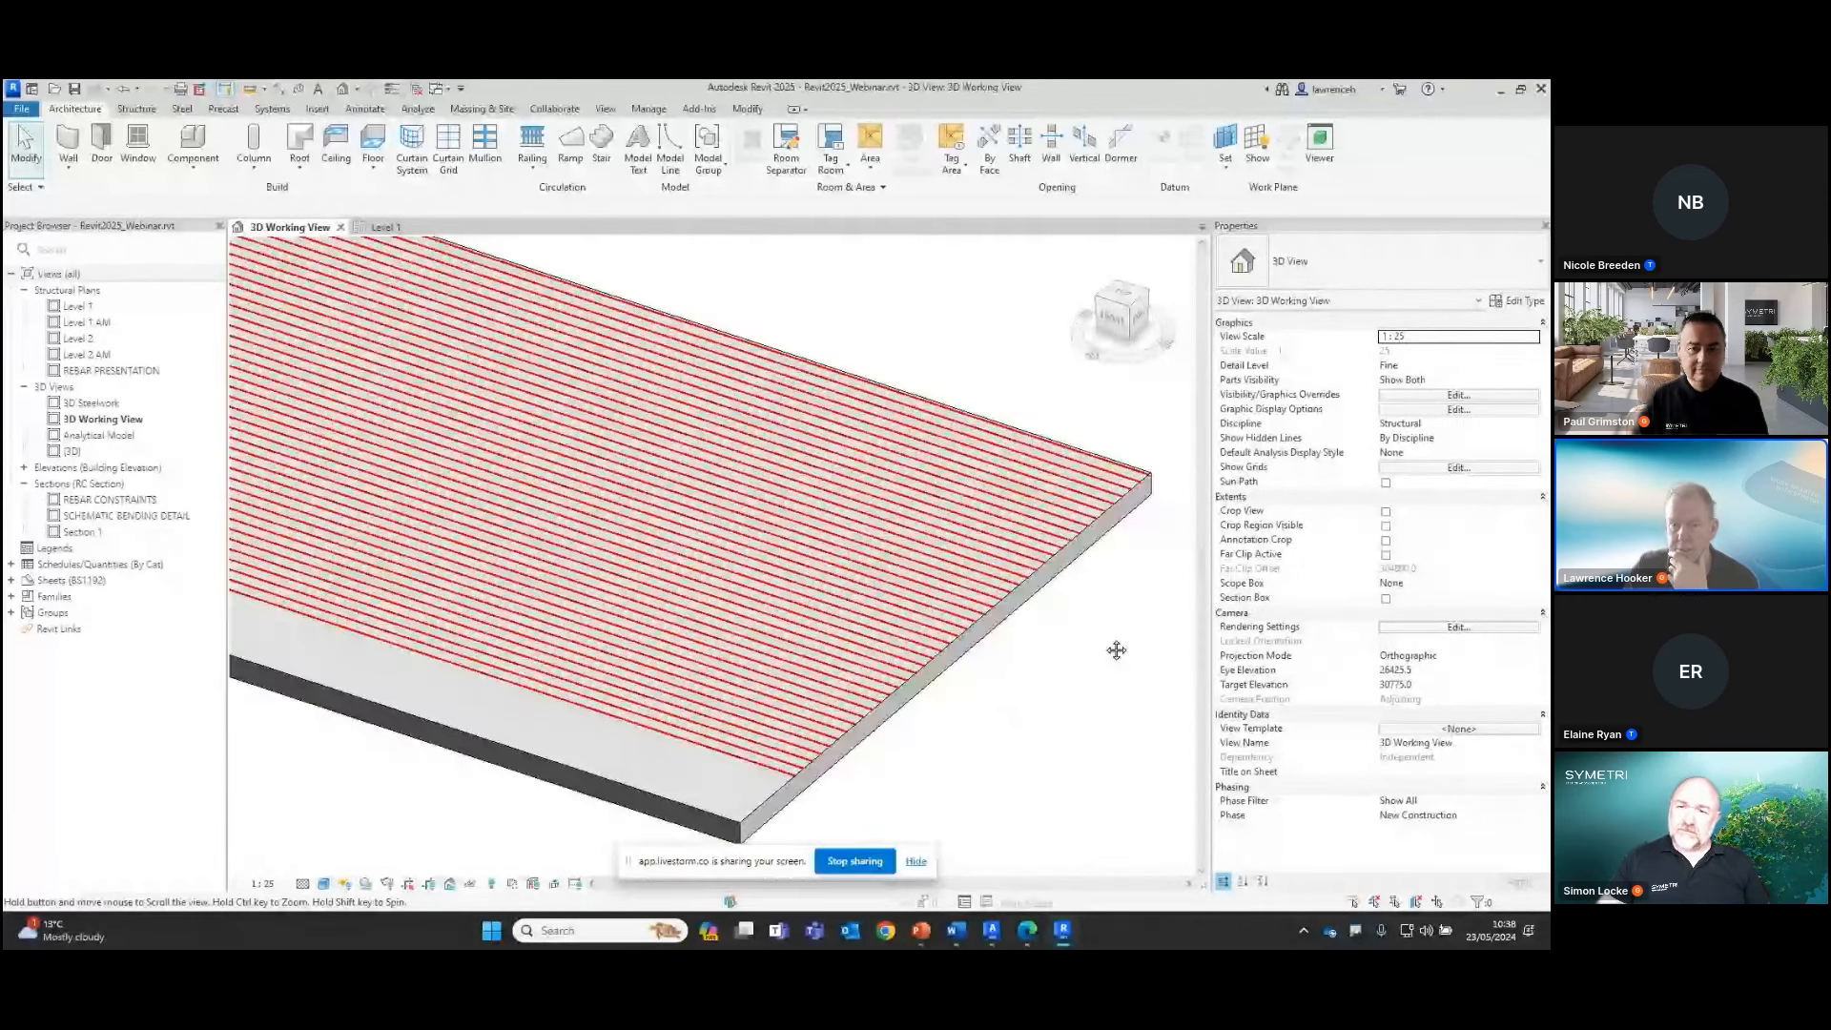
pyautogui.moveTo(1117, 651); pyautogui.dragTo(1116, 642, button='middle')
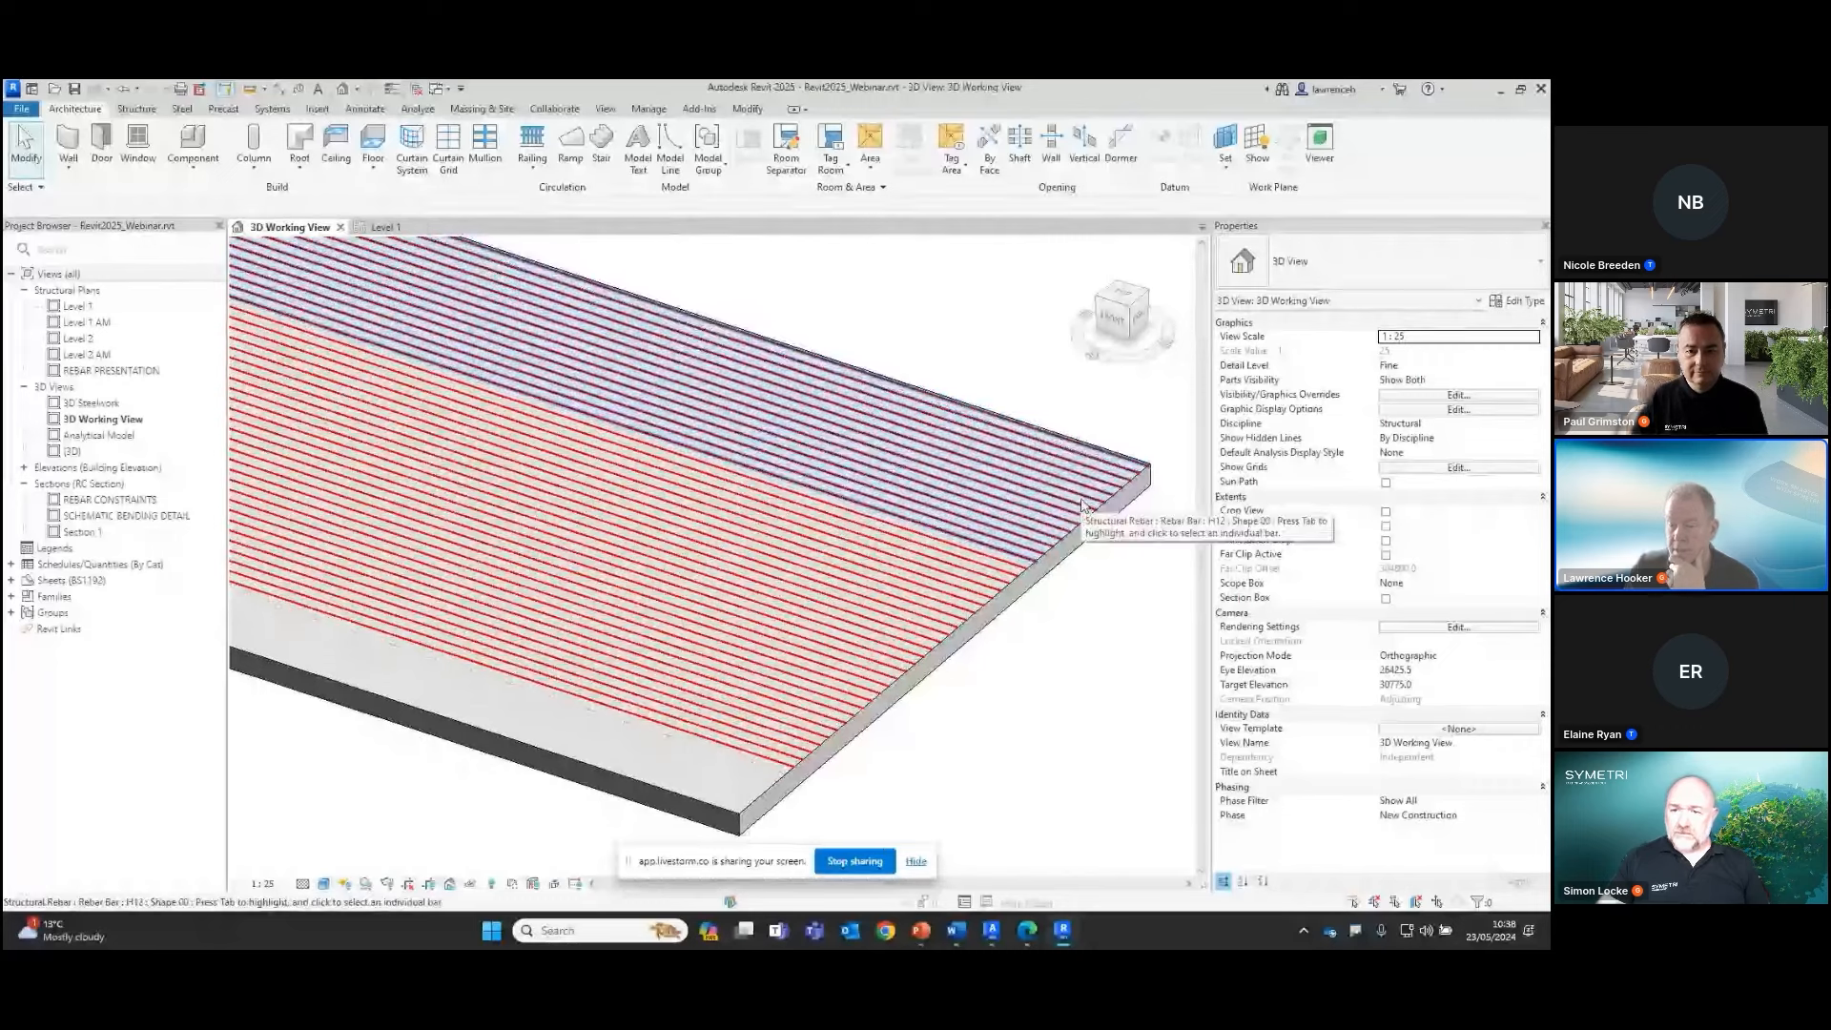
pyautogui.click(1081, 507)
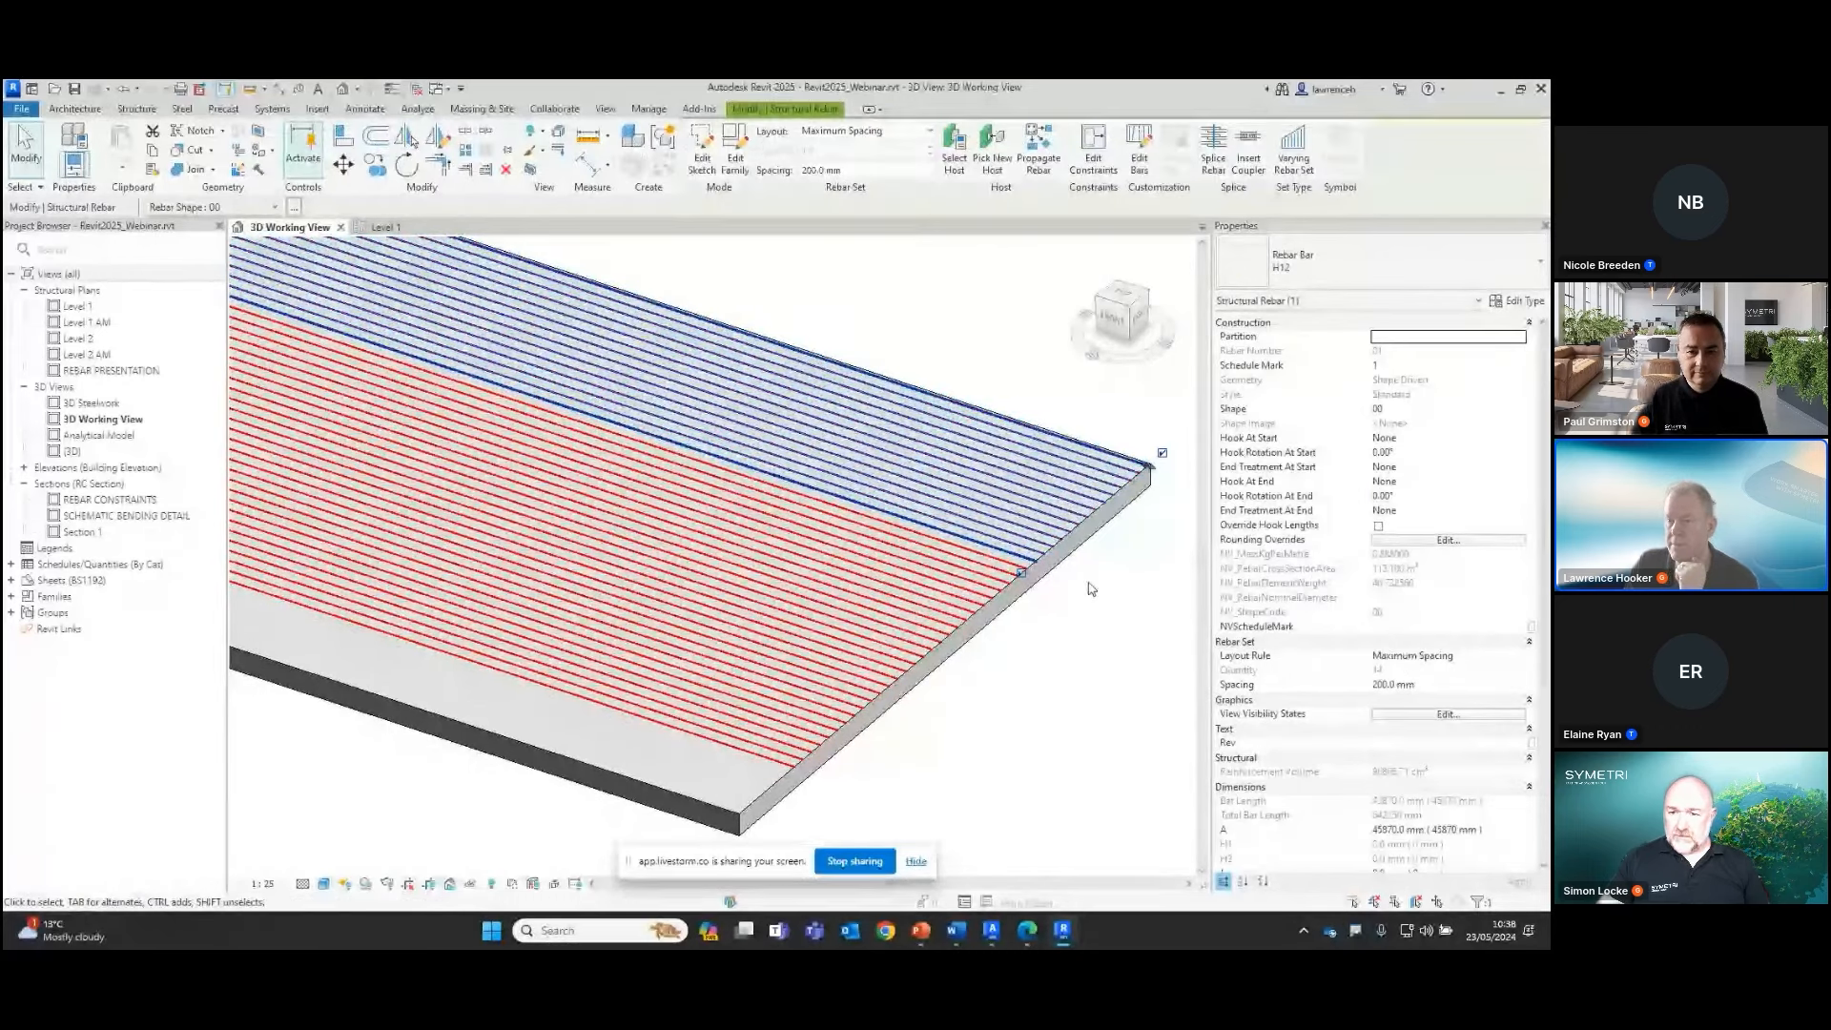
pyautogui.click(1214, 164)
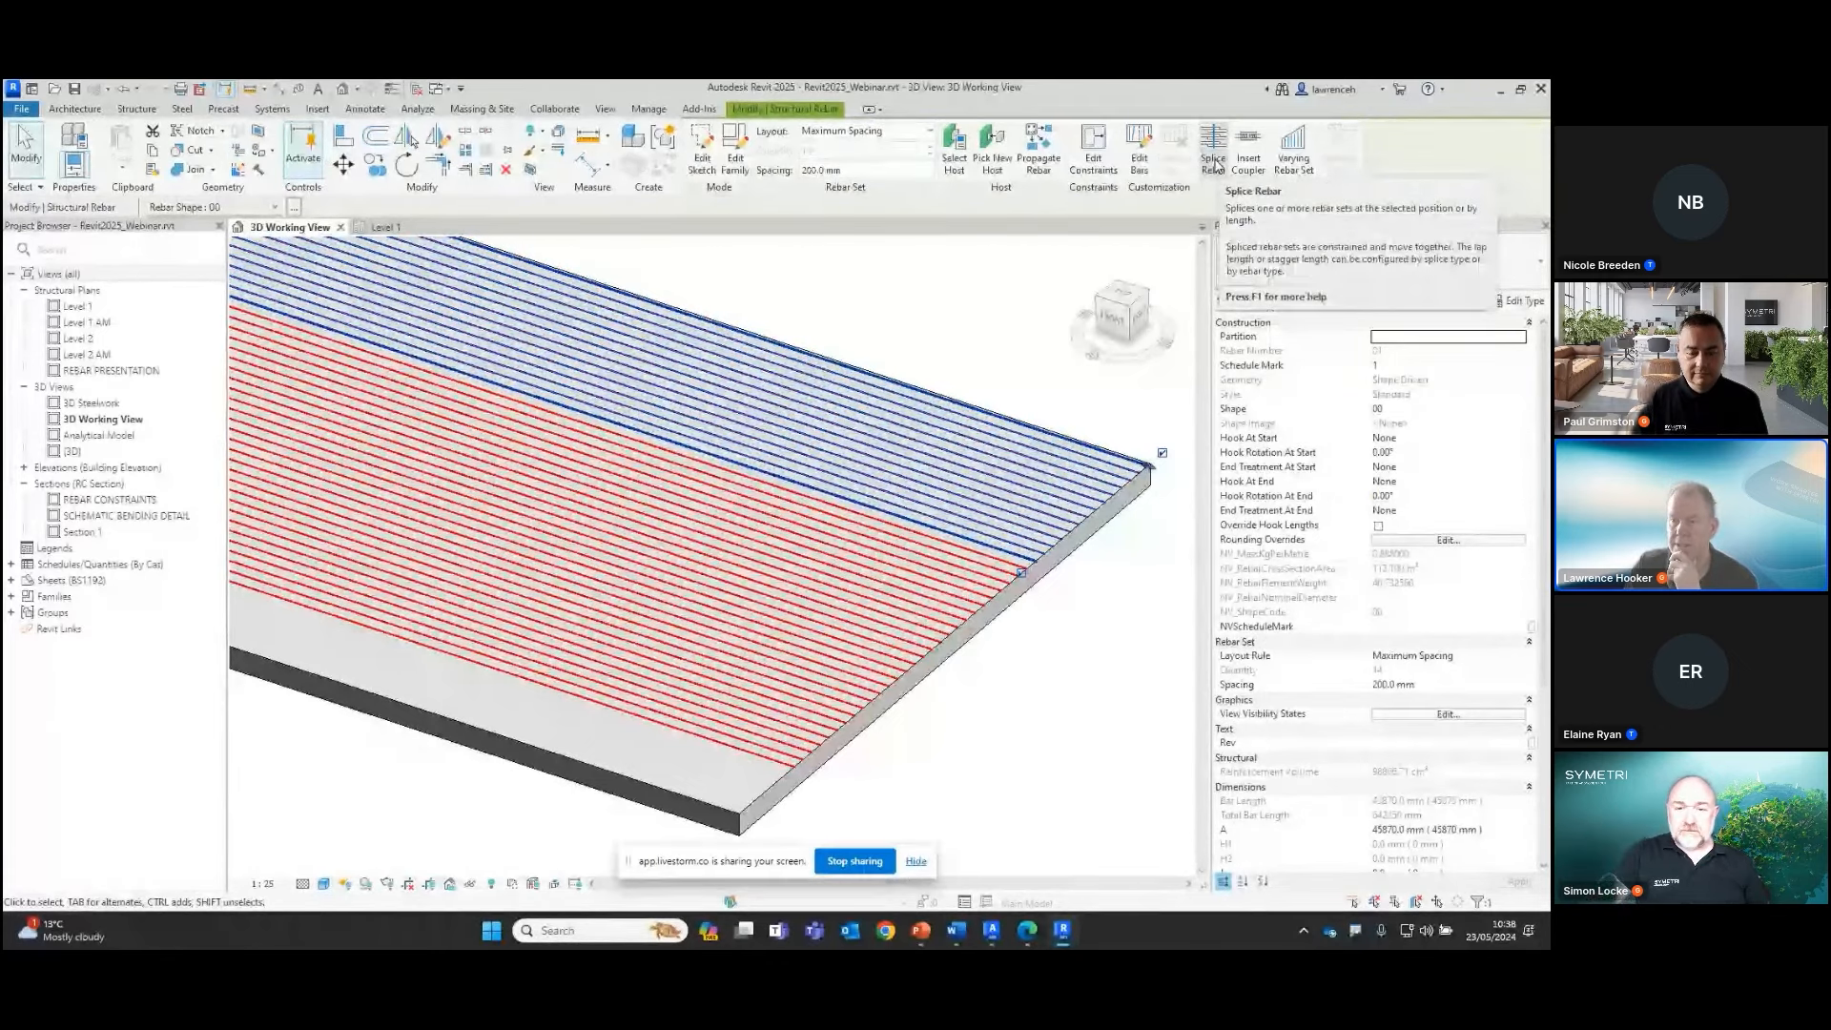
# Preview an End to End splice line at different positions across the selected rebar set
pyautogui.scroll(-1, 1047, 289)
pyautogui.scroll(-1, 1014, 322)
pyautogui.moveTo(990, 313); pyautogui.dragTo(1044, 523, button='middle')
pyautogui.scroll(-1, 1034, 500)
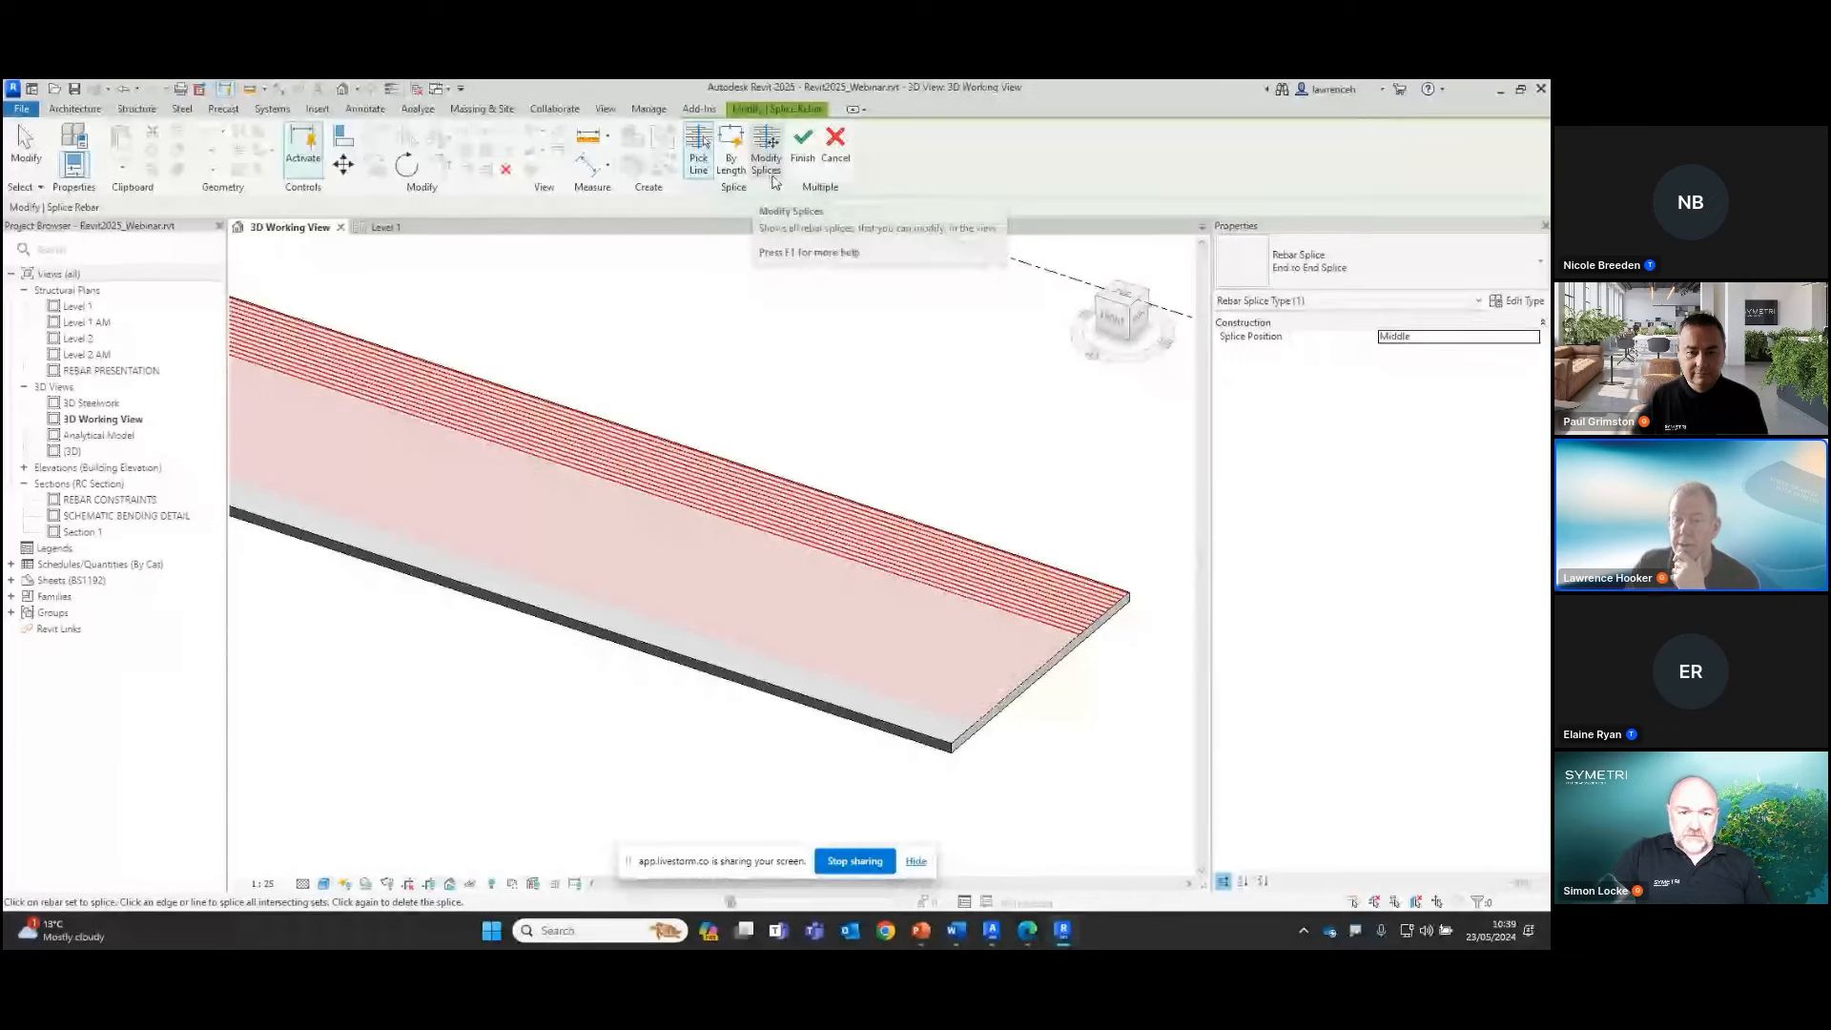
pyautogui.moveTo(834, 334); pyautogui.dragTo(860, 350, button='middle')
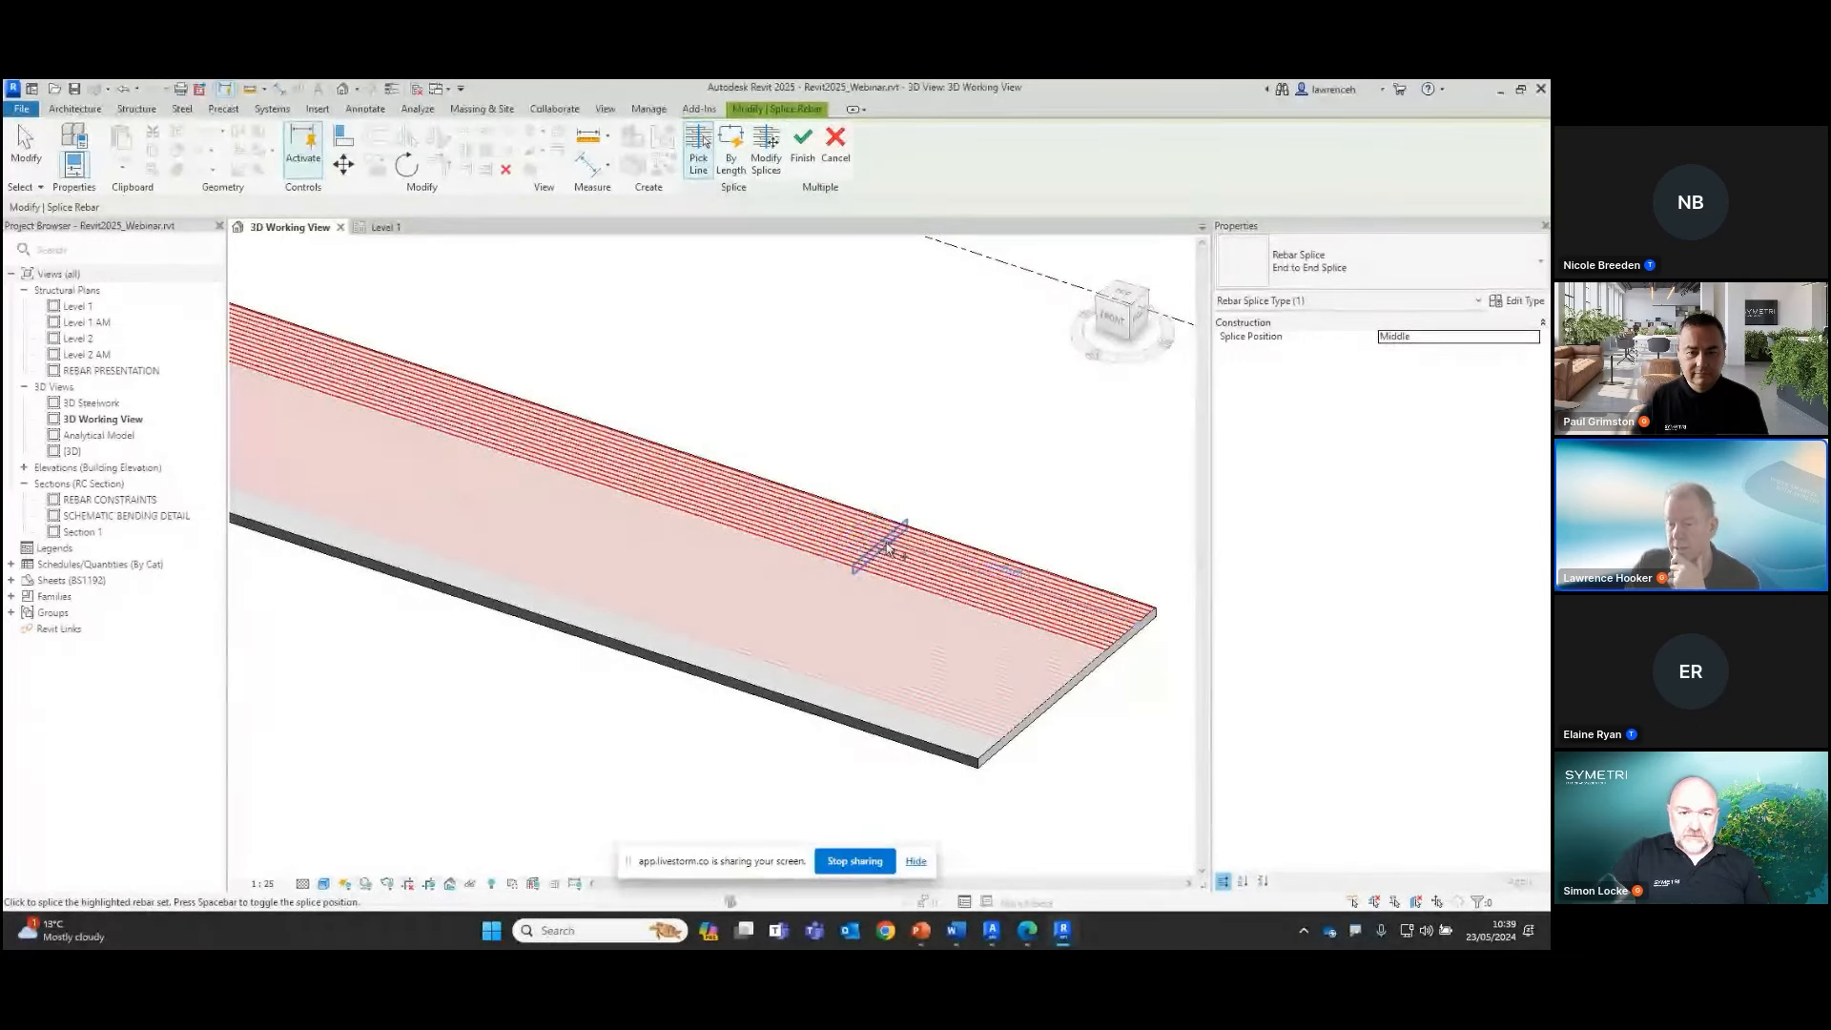
pyautogui.scroll(-3, 868, 537)
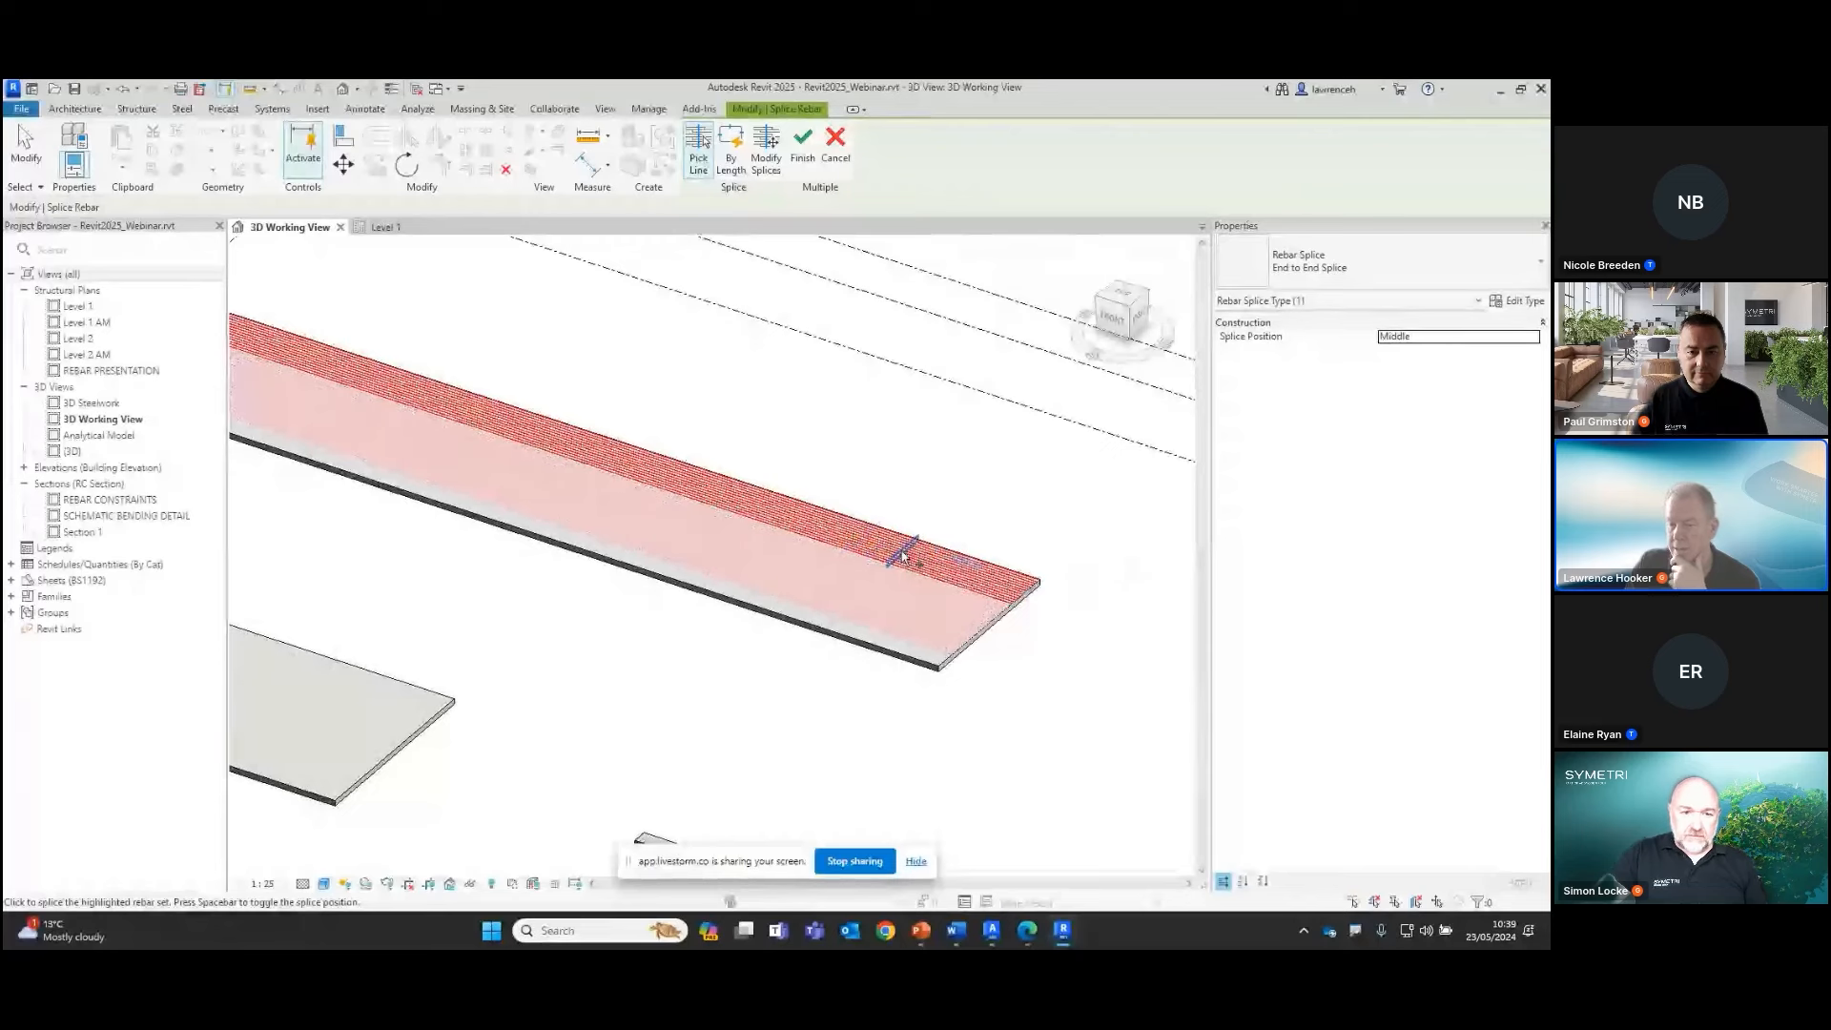
pyautogui.scroll(3, 877, 544)
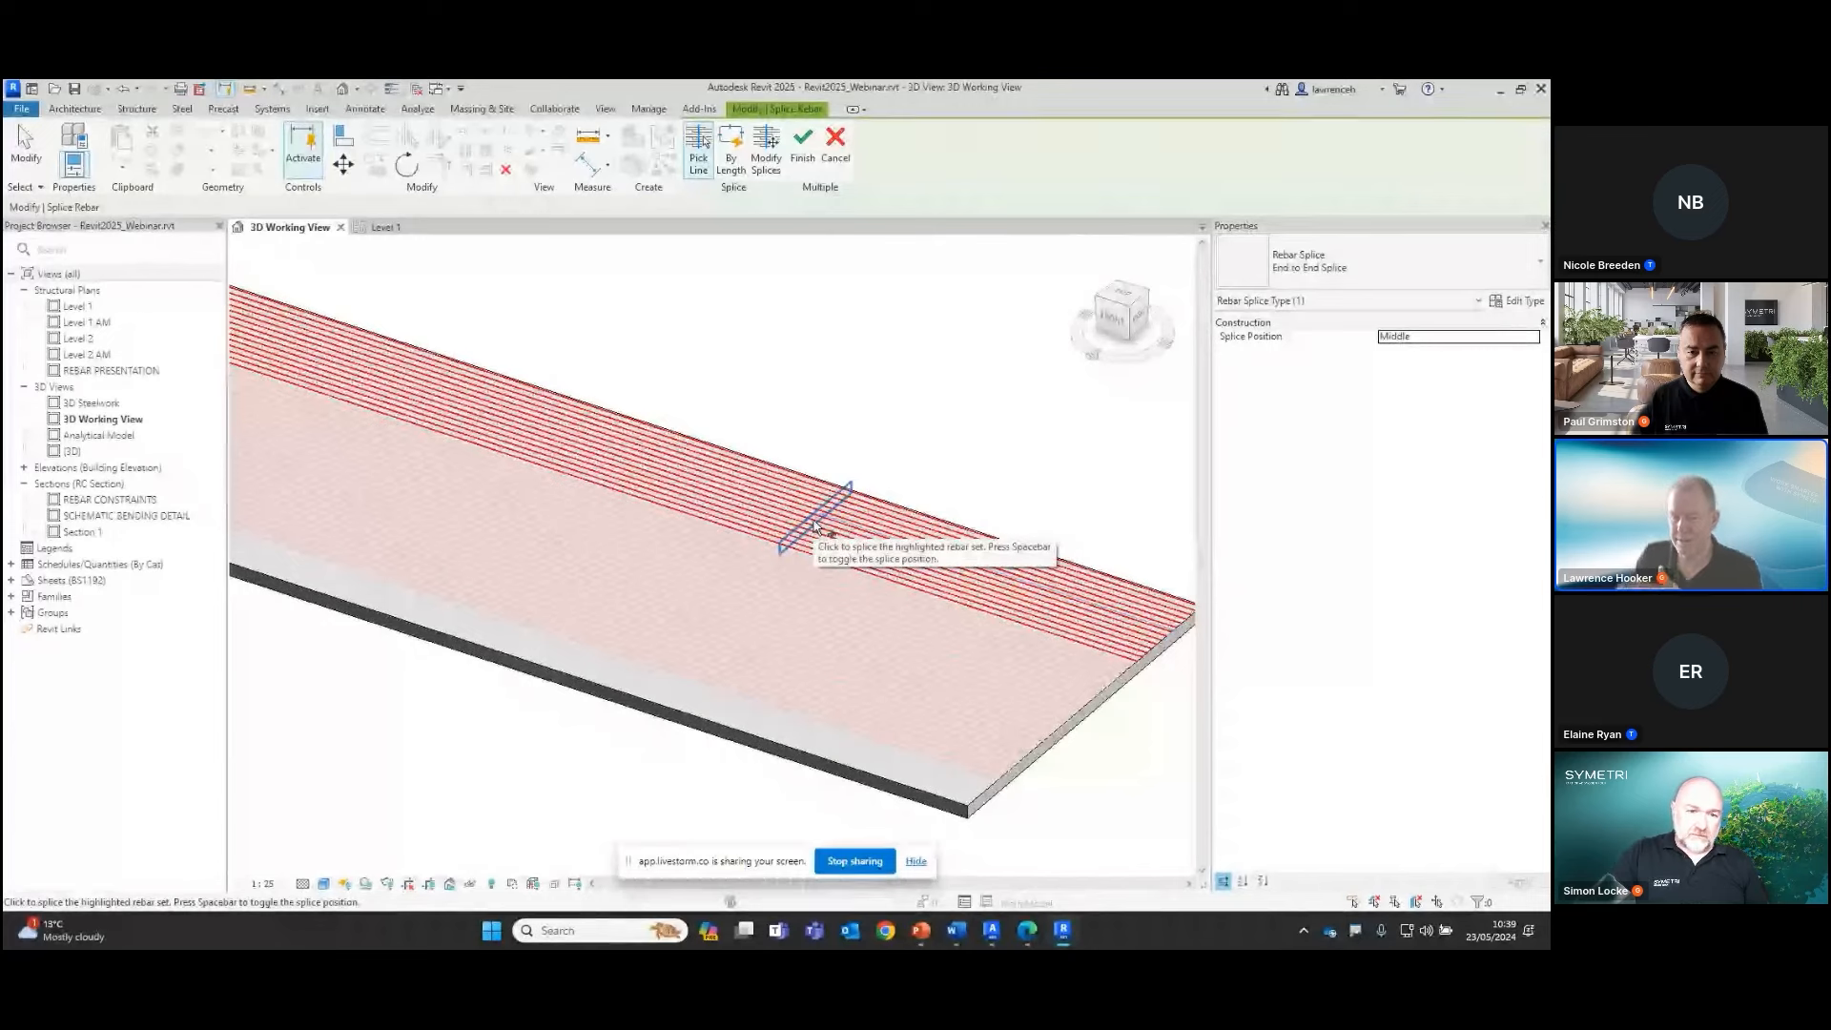
# Switch the splicing method to By Length and compare the Start and End run-out positions on the edge rebar set
pyautogui.click(731, 162)
pyautogui.scroll(-4, 936, 469)
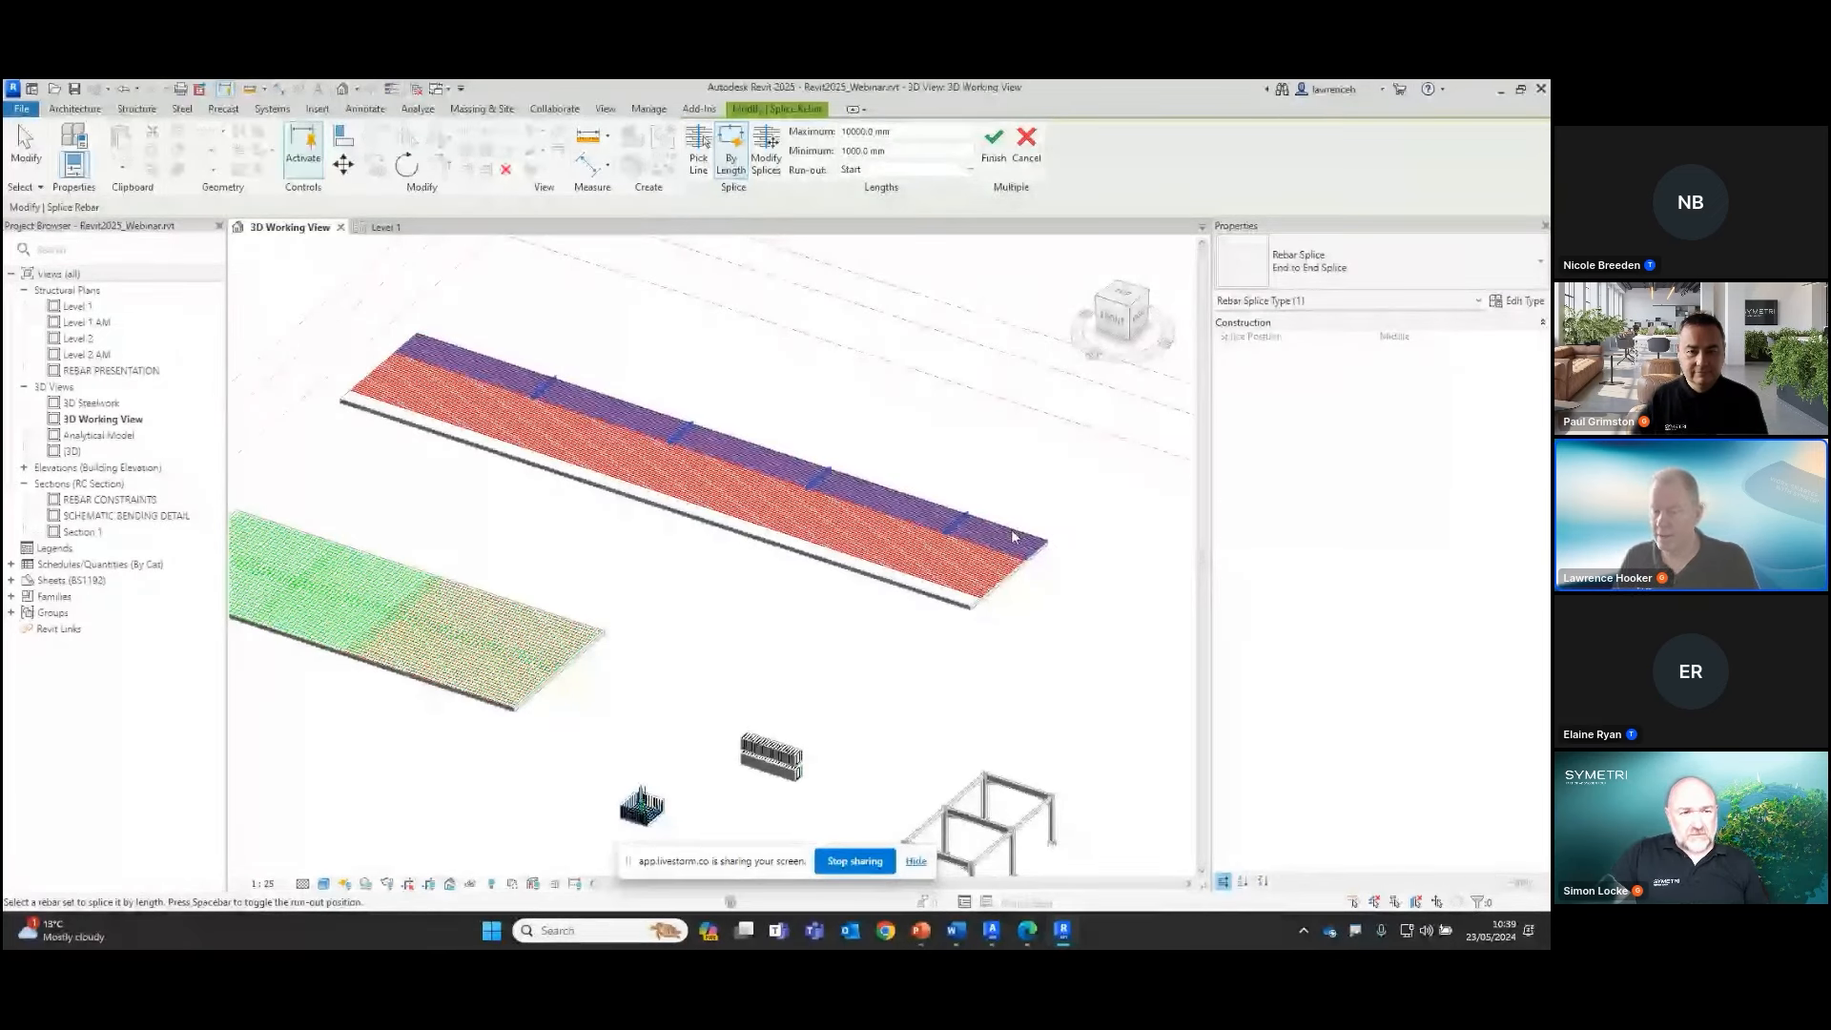
pyautogui.press('space')
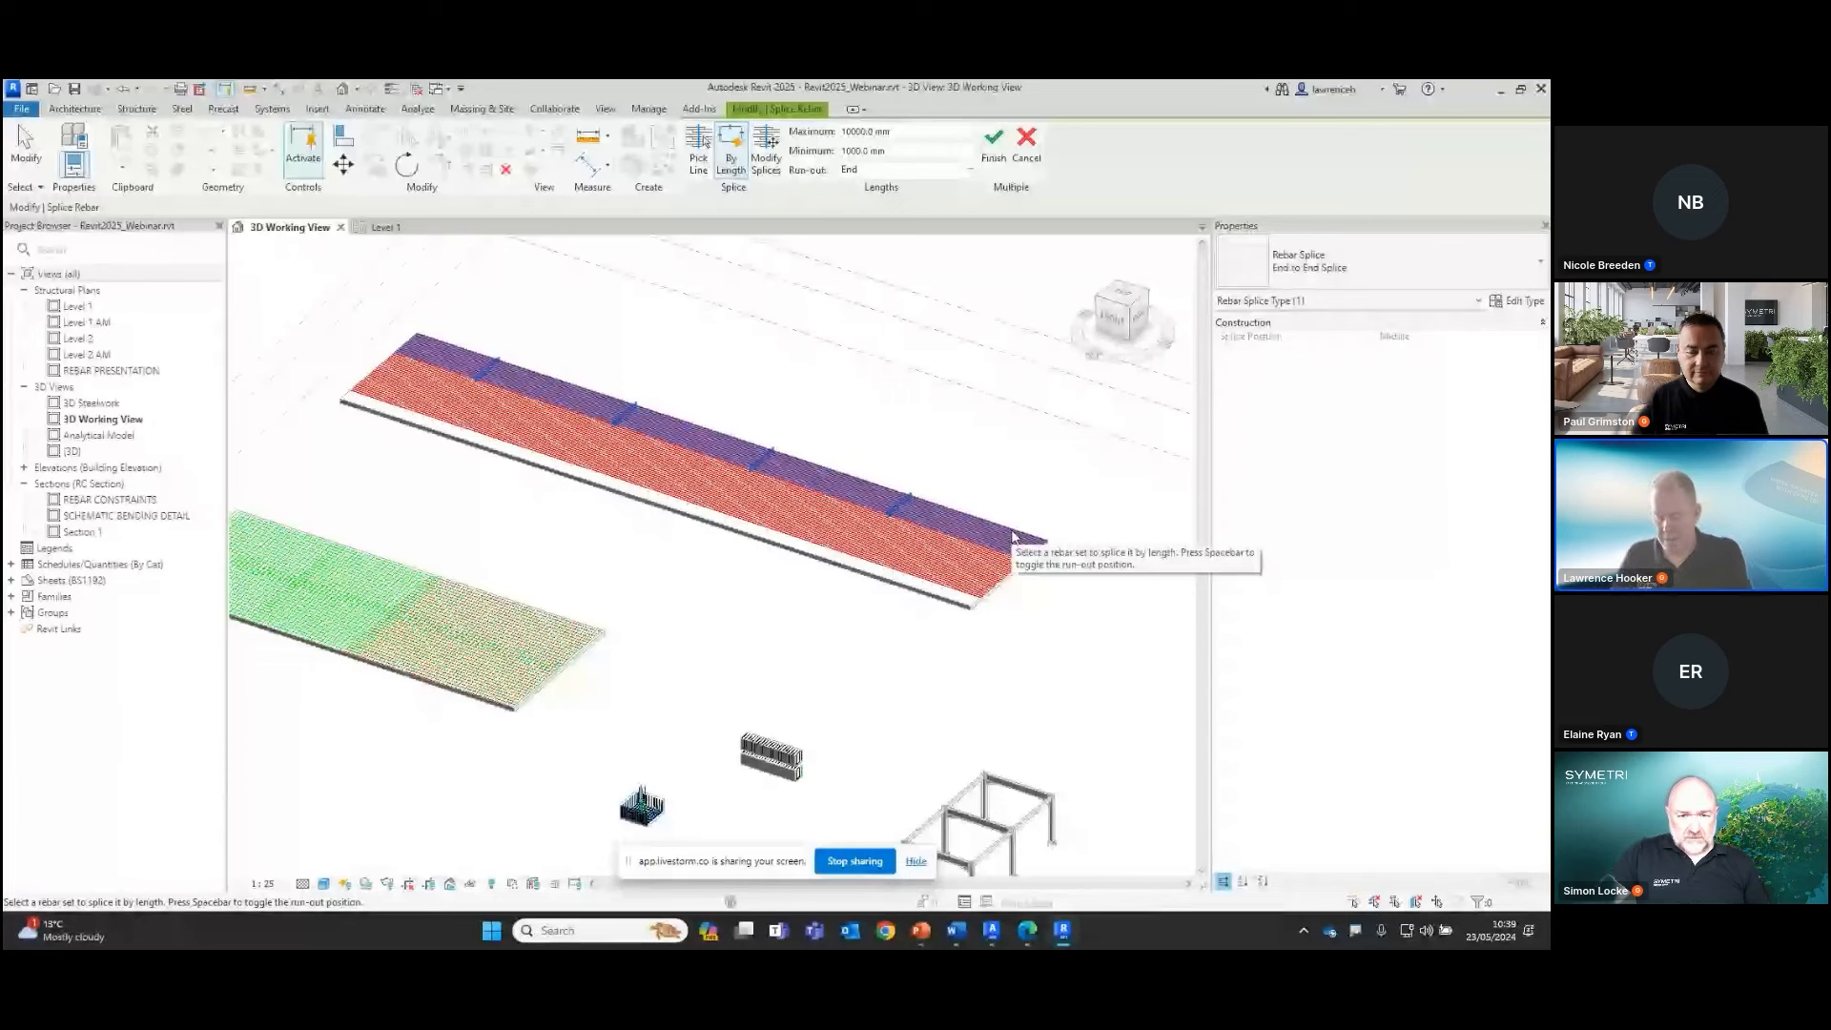
pyautogui.press('space')
pyautogui.press('space')
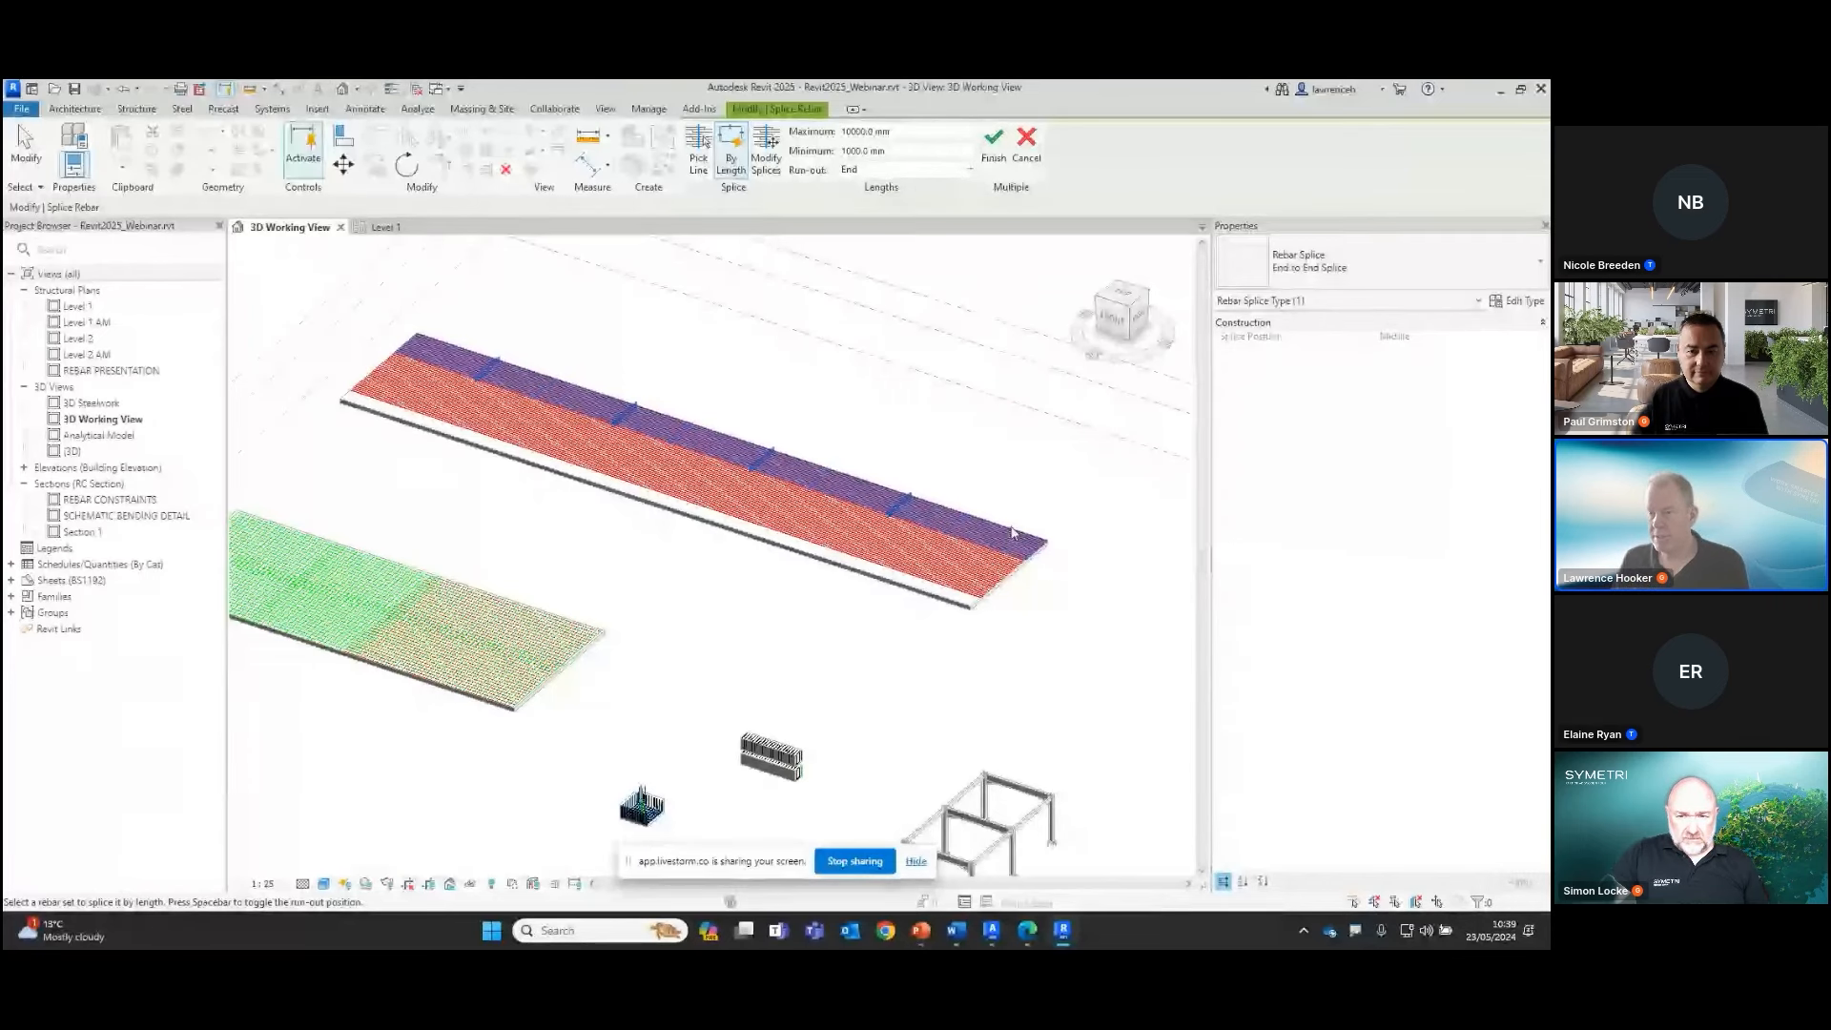
# Splice the edge rebar set by length with the 60D Staggered Lap Splice type and run-out at Start
pyautogui.click(1390, 279)
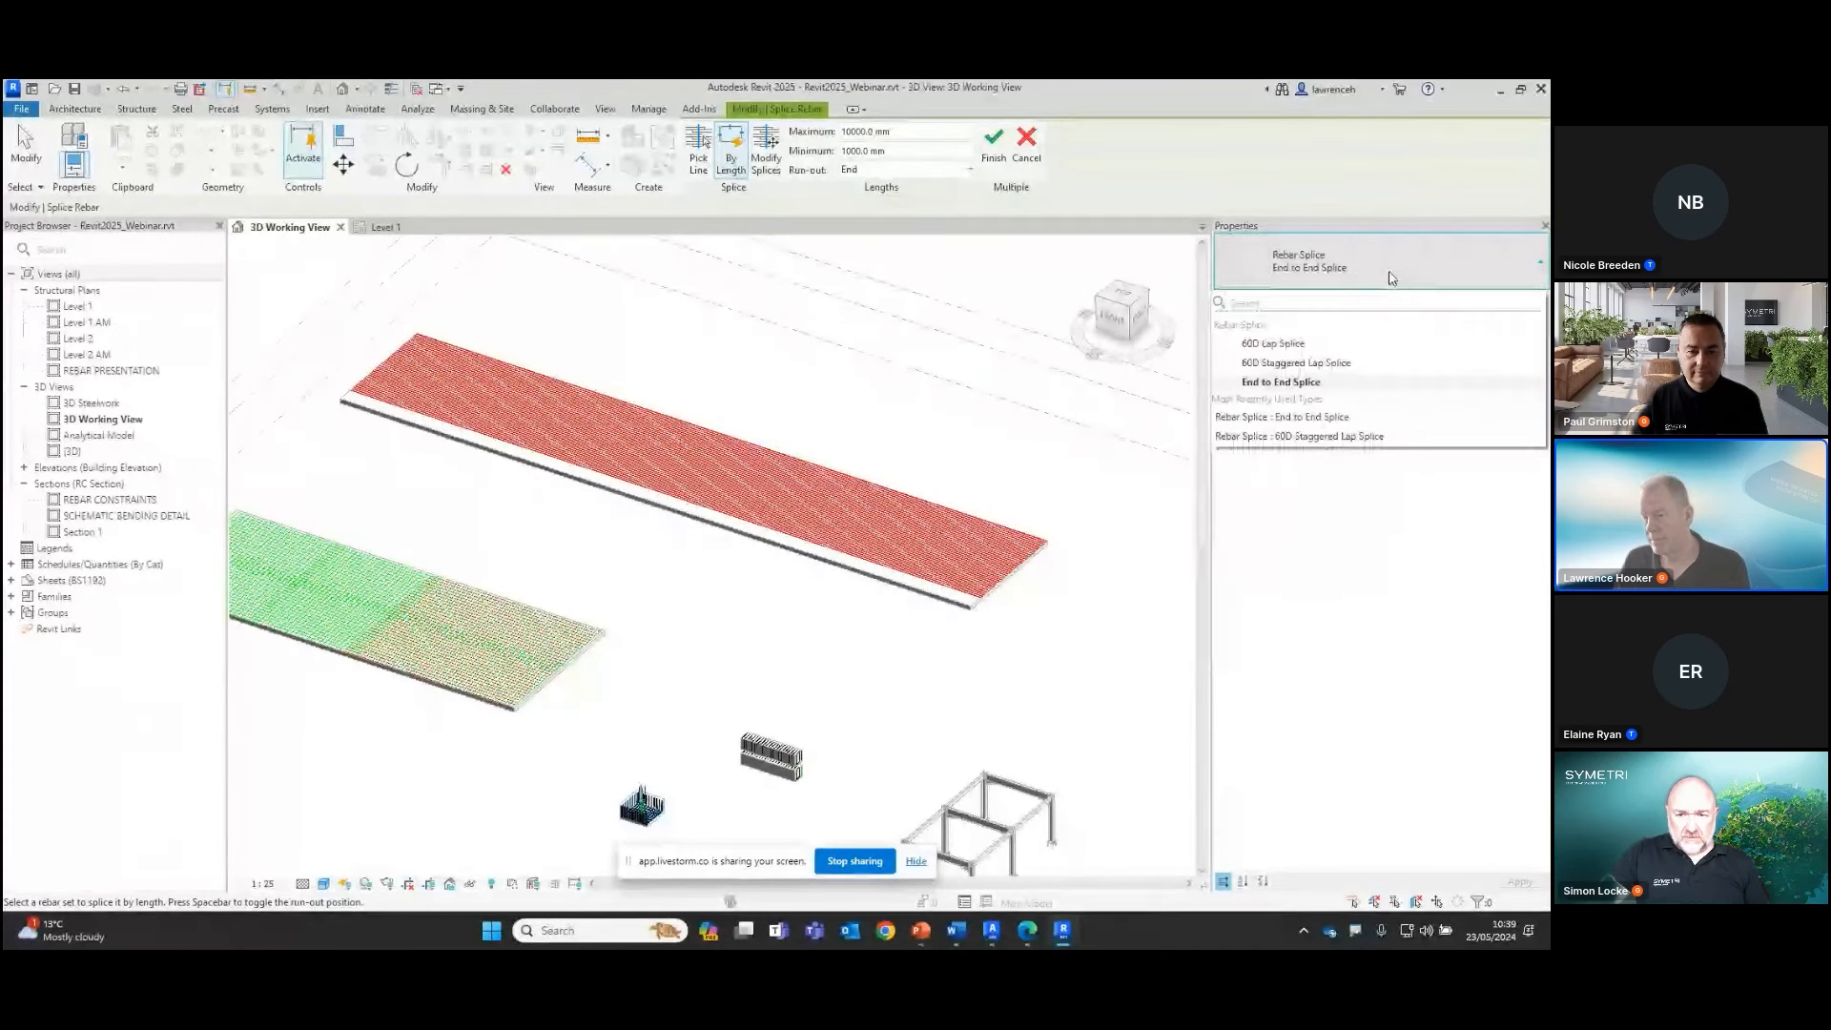
pyautogui.click(1370, 362)
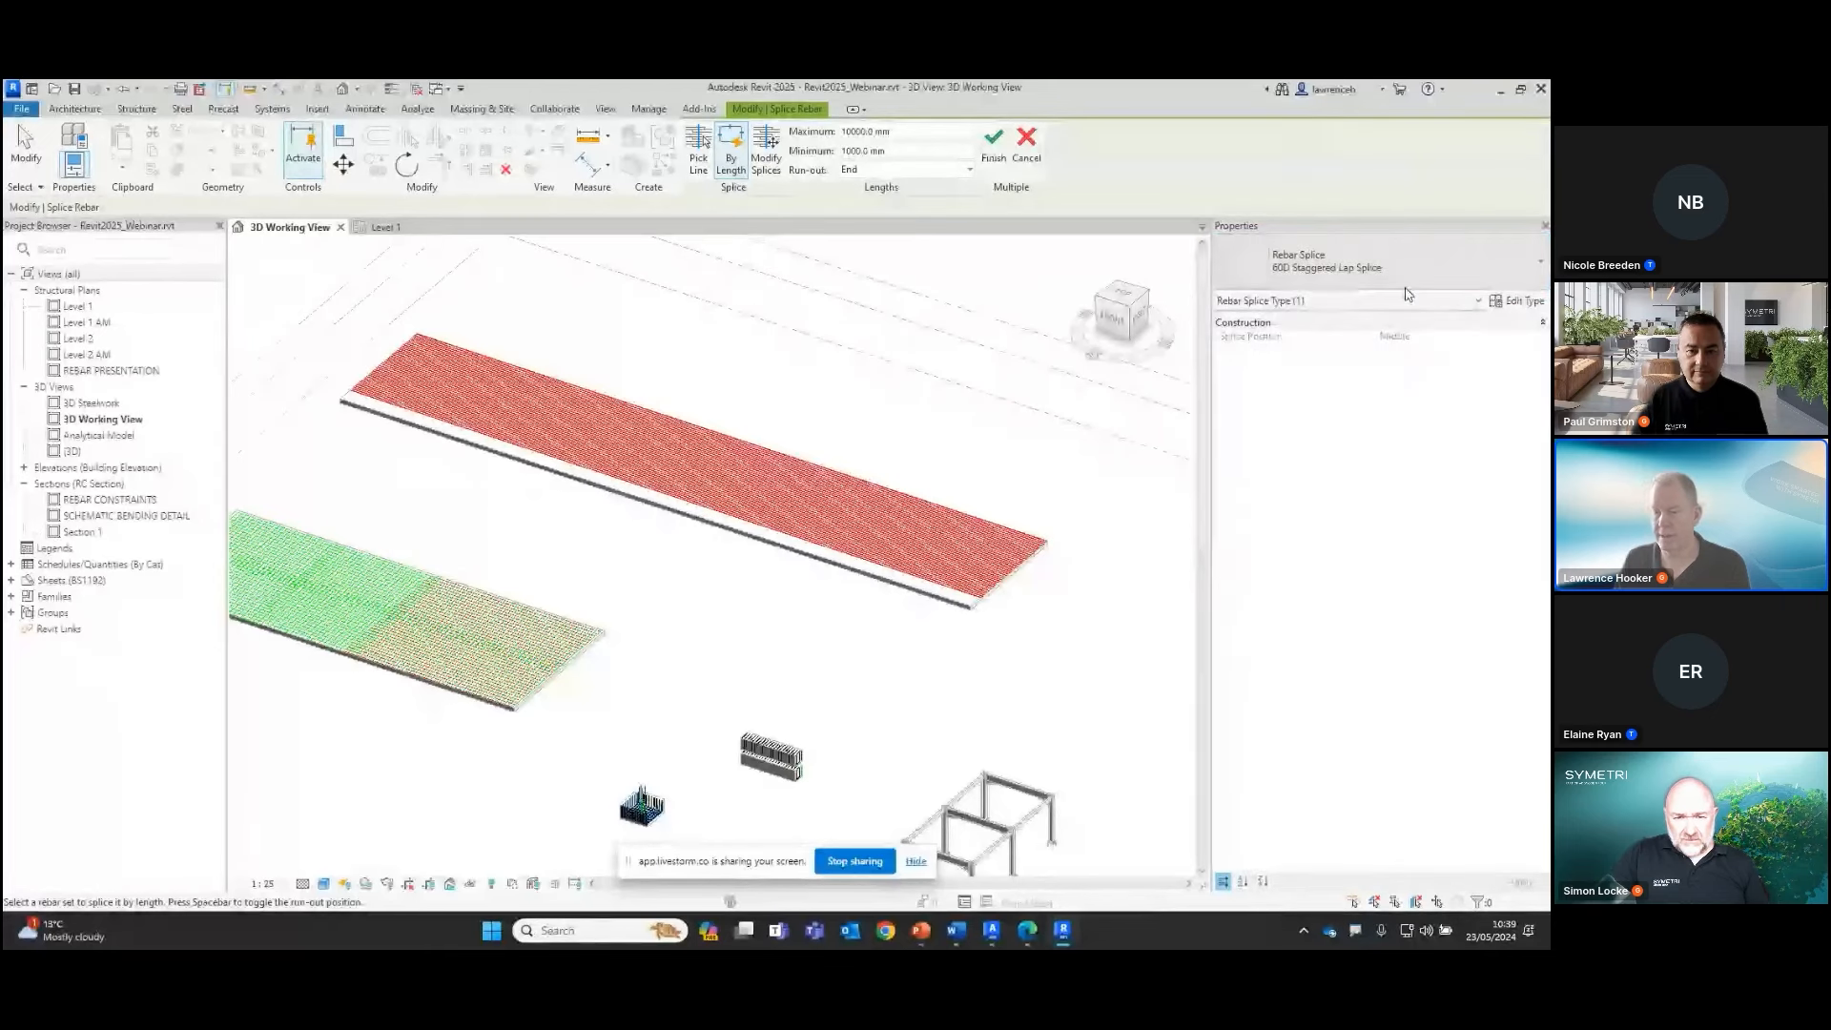
pyautogui.press('space')
pyautogui.click(1019, 551)
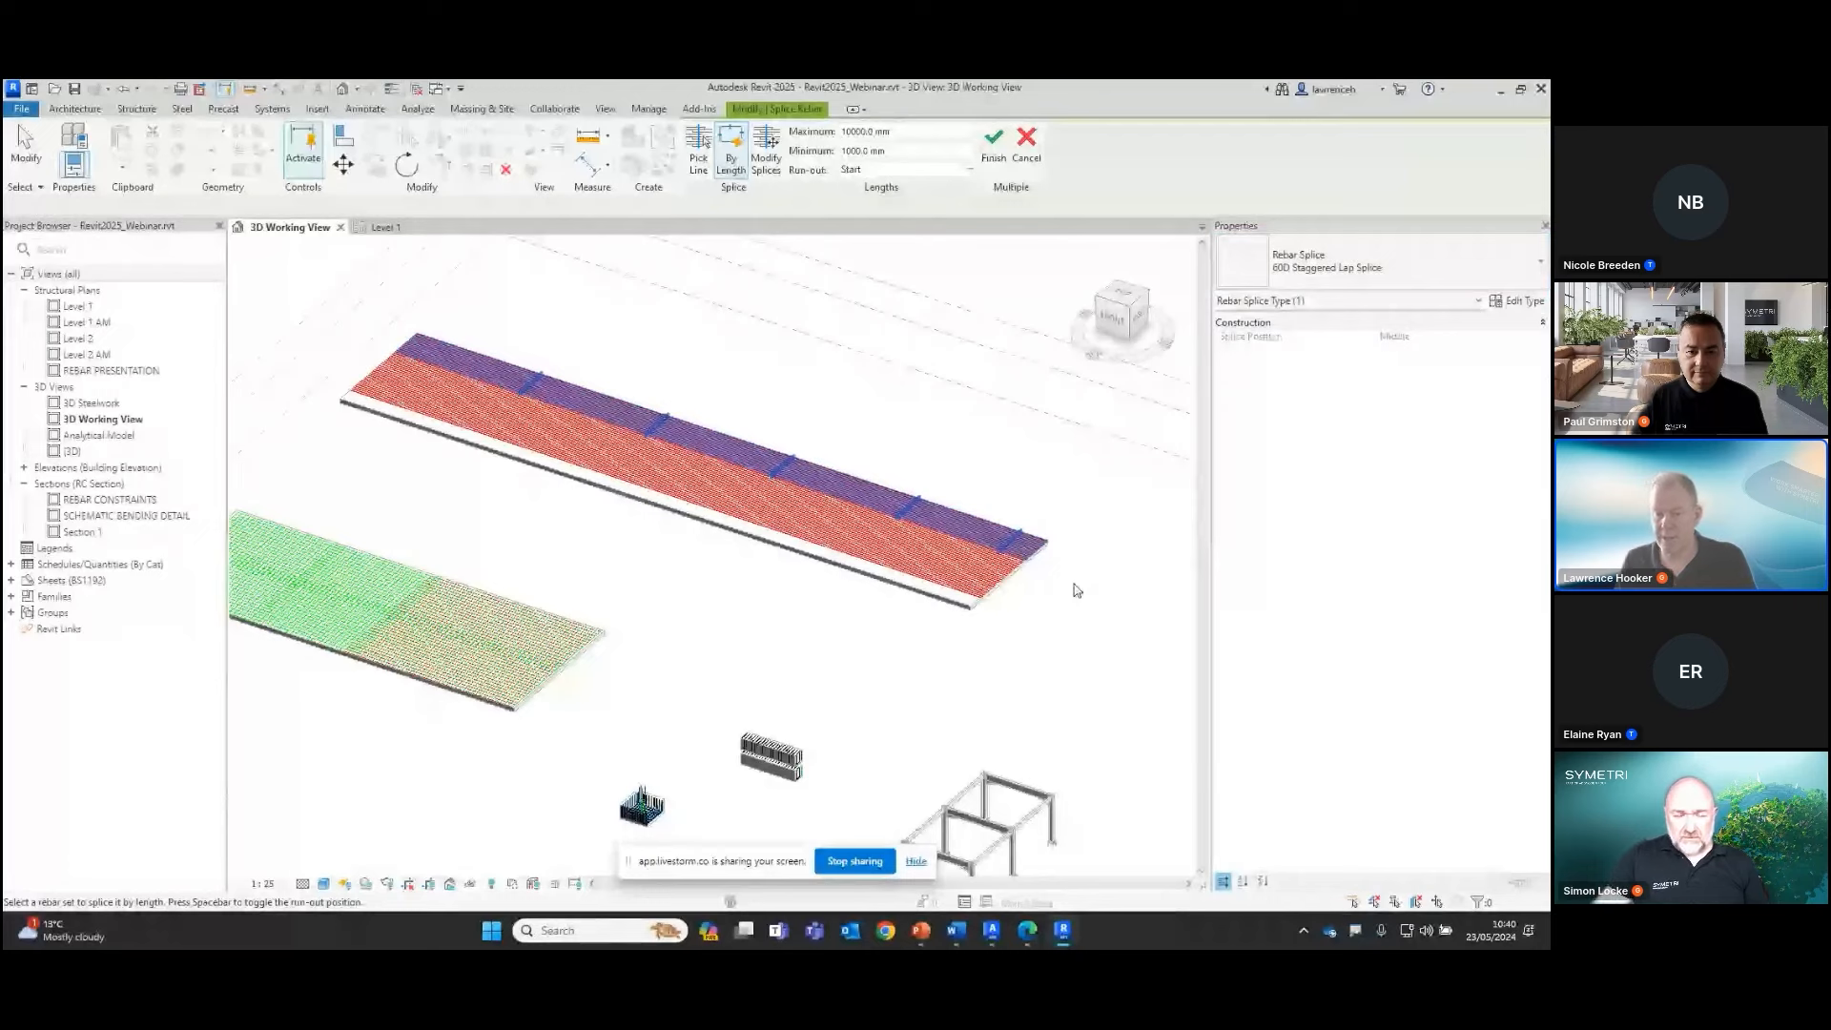
# Examine the staggered laps at each splice line along the length of the rebar set
pyautogui.scroll(5, 1073, 534)
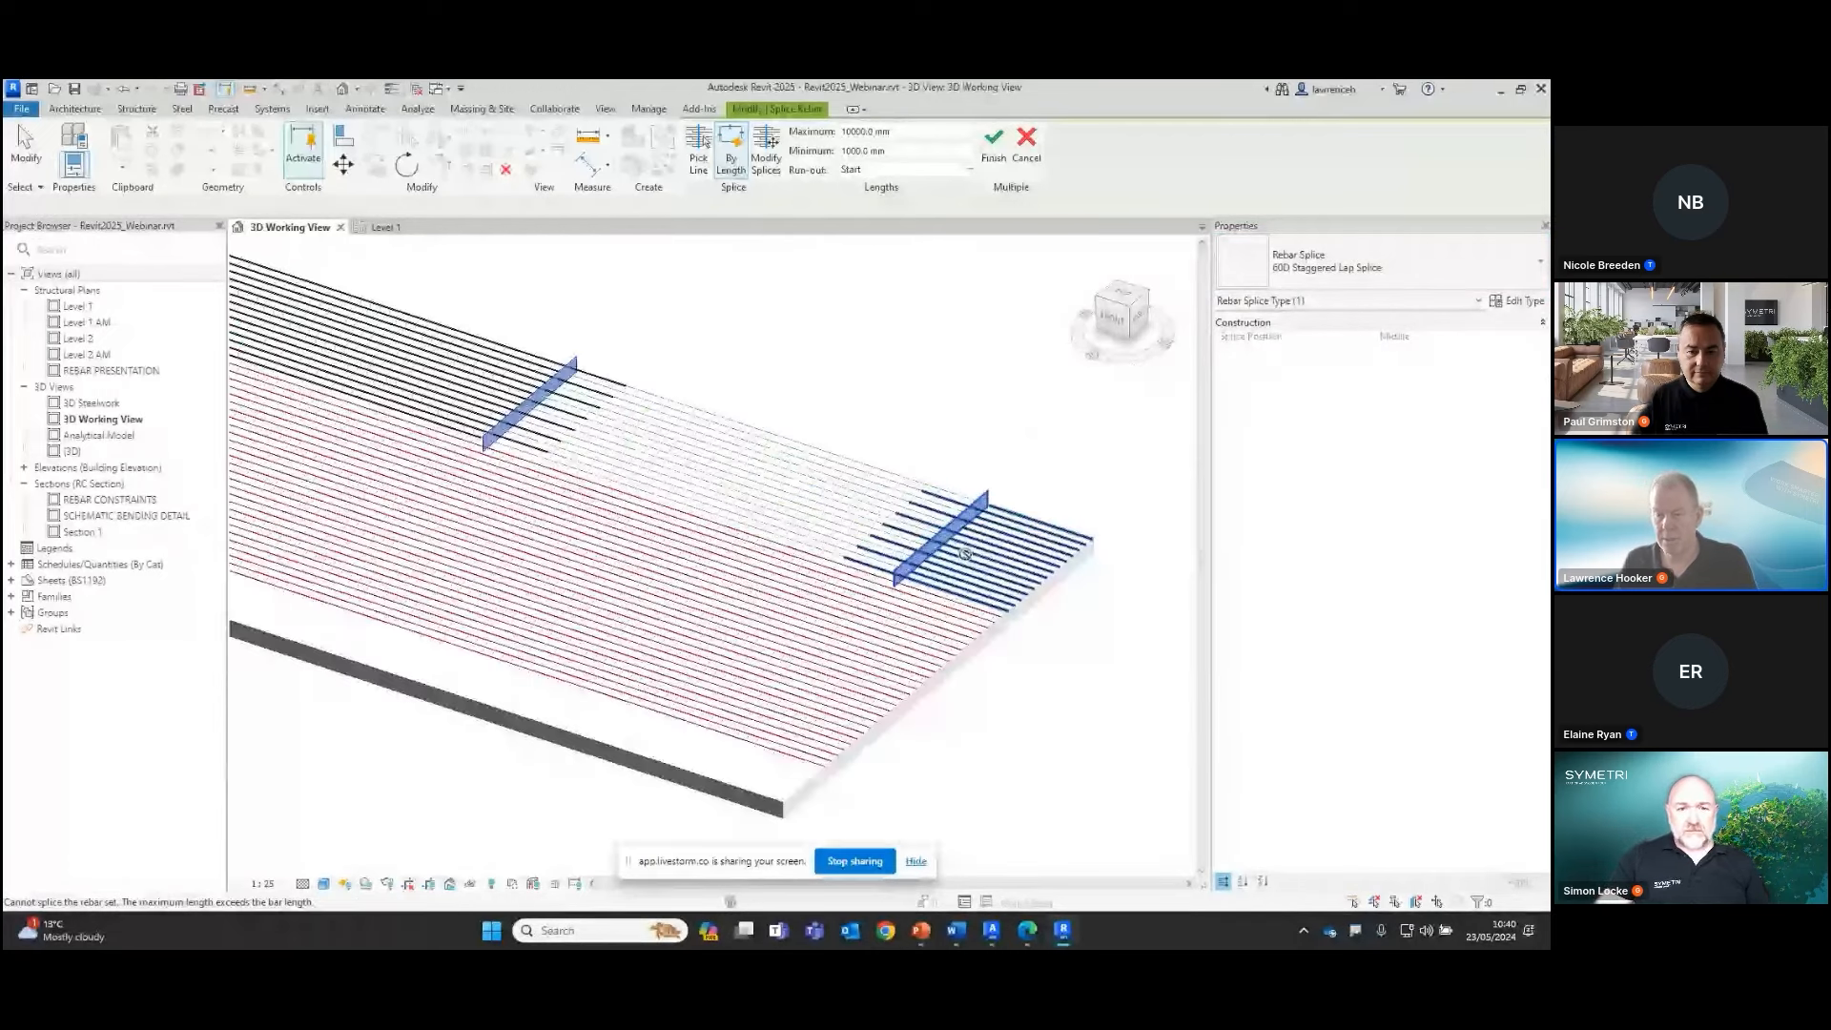
pyautogui.moveTo(1003, 428); pyautogui.dragTo(995, 413, button='middle')
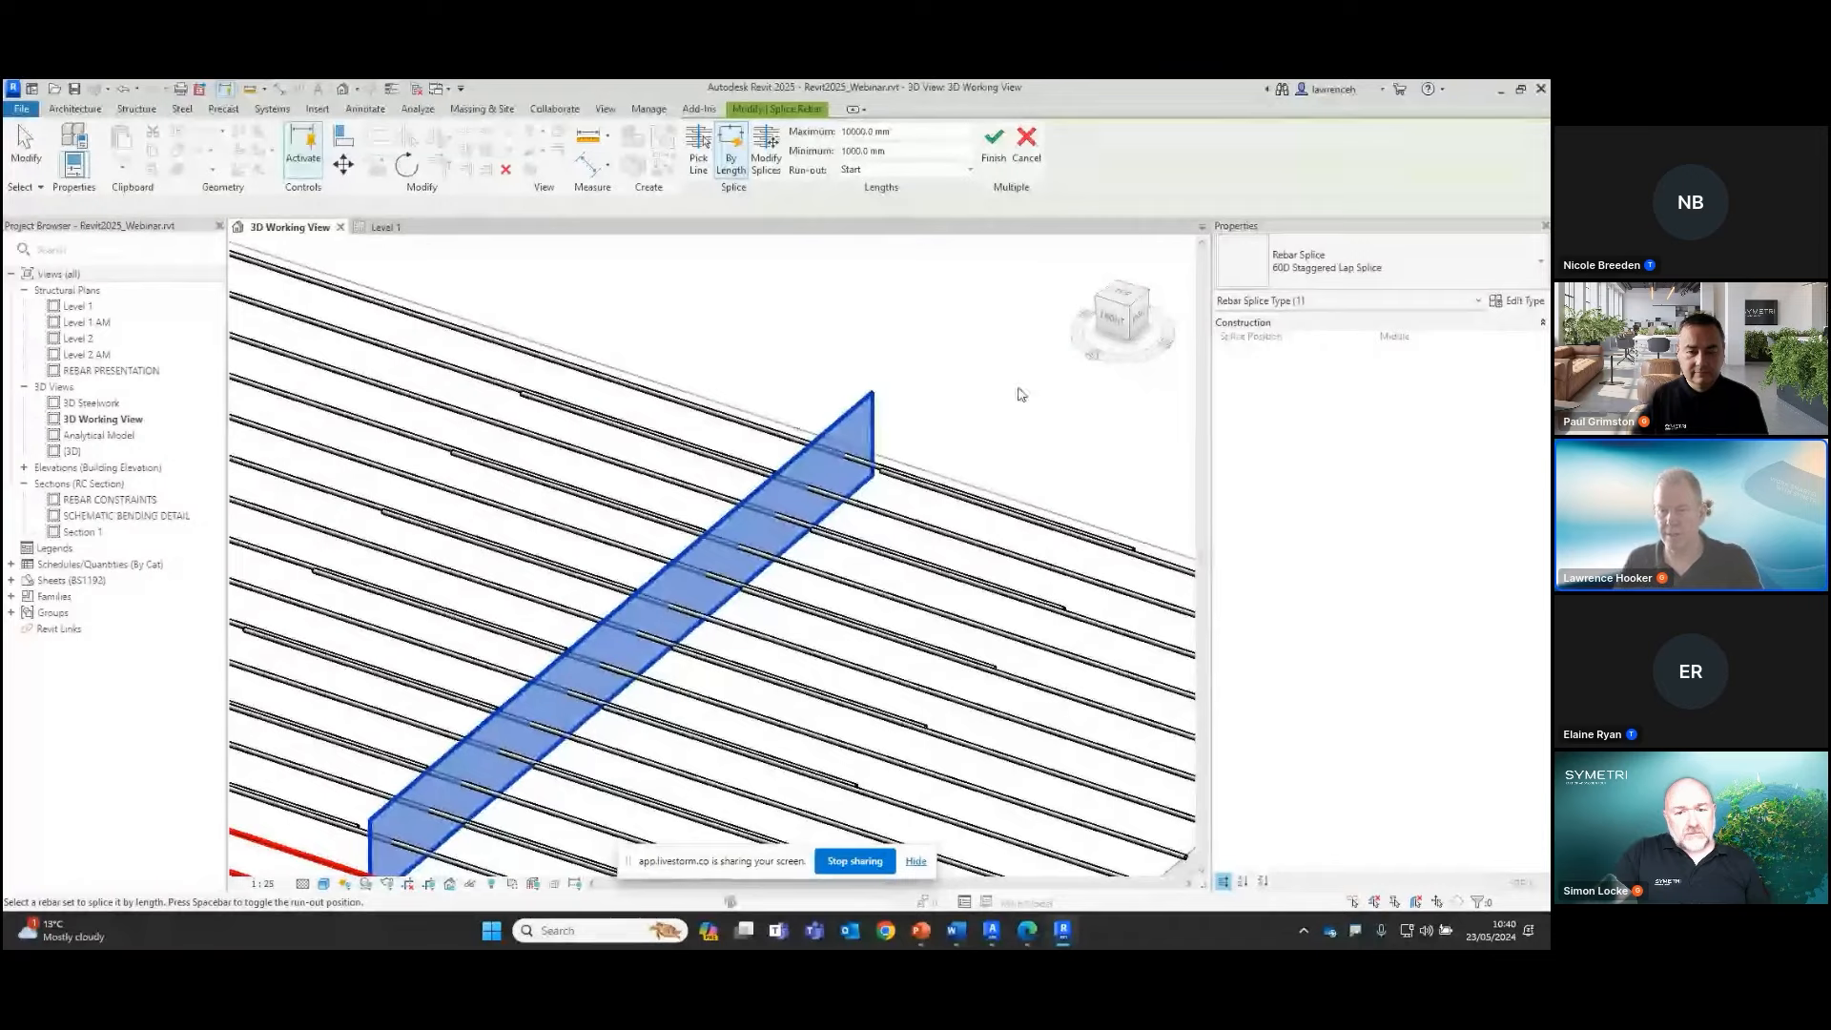
pyautogui.scroll(-3, 1019, 393)
pyautogui.scroll(-3, 1053, 395)
pyautogui.moveTo(879, 298); pyautogui.dragTo(1027, 478, button='middle')
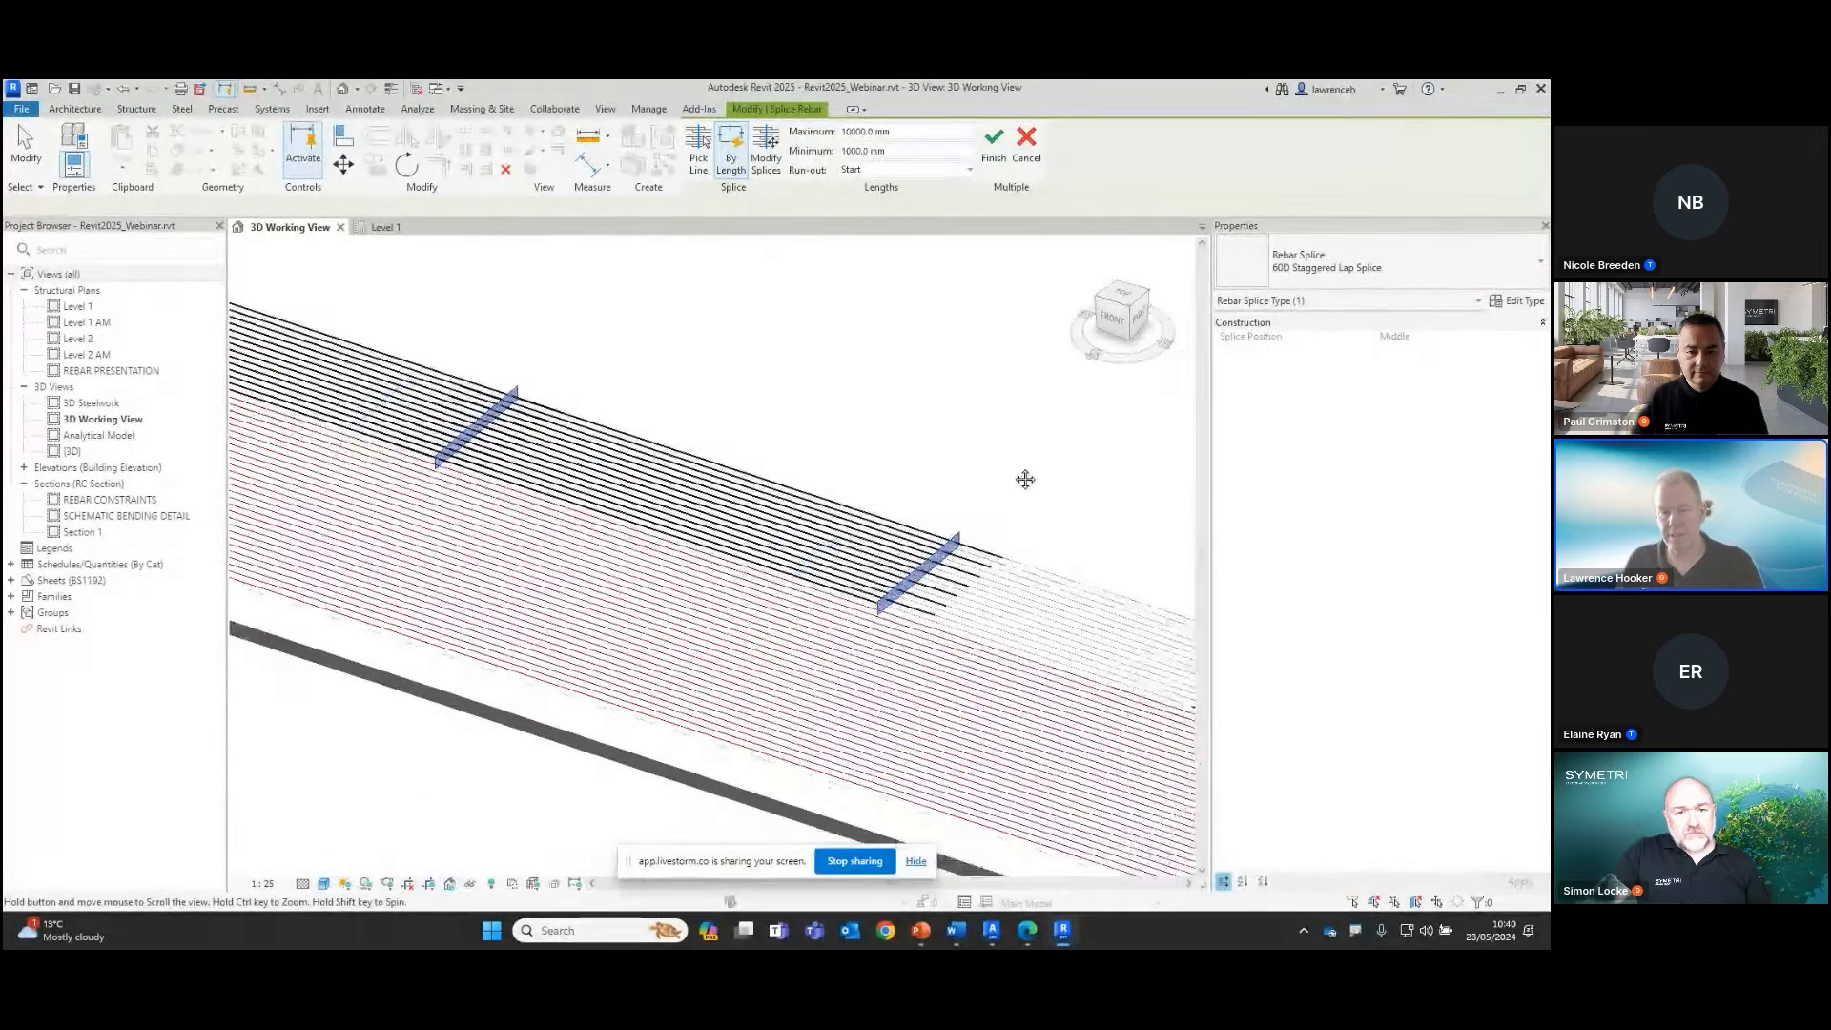
pyautogui.moveTo(649, 340); pyautogui.dragTo(897, 422, button='middle')
pyautogui.scroll(-2, 724, 350)
pyautogui.moveTo(485, 336); pyautogui.dragTo(730, 438, button='middle')
pyautogui.moveTo(569, 334); pyautogui.dragTo(441, 297, button='middle')
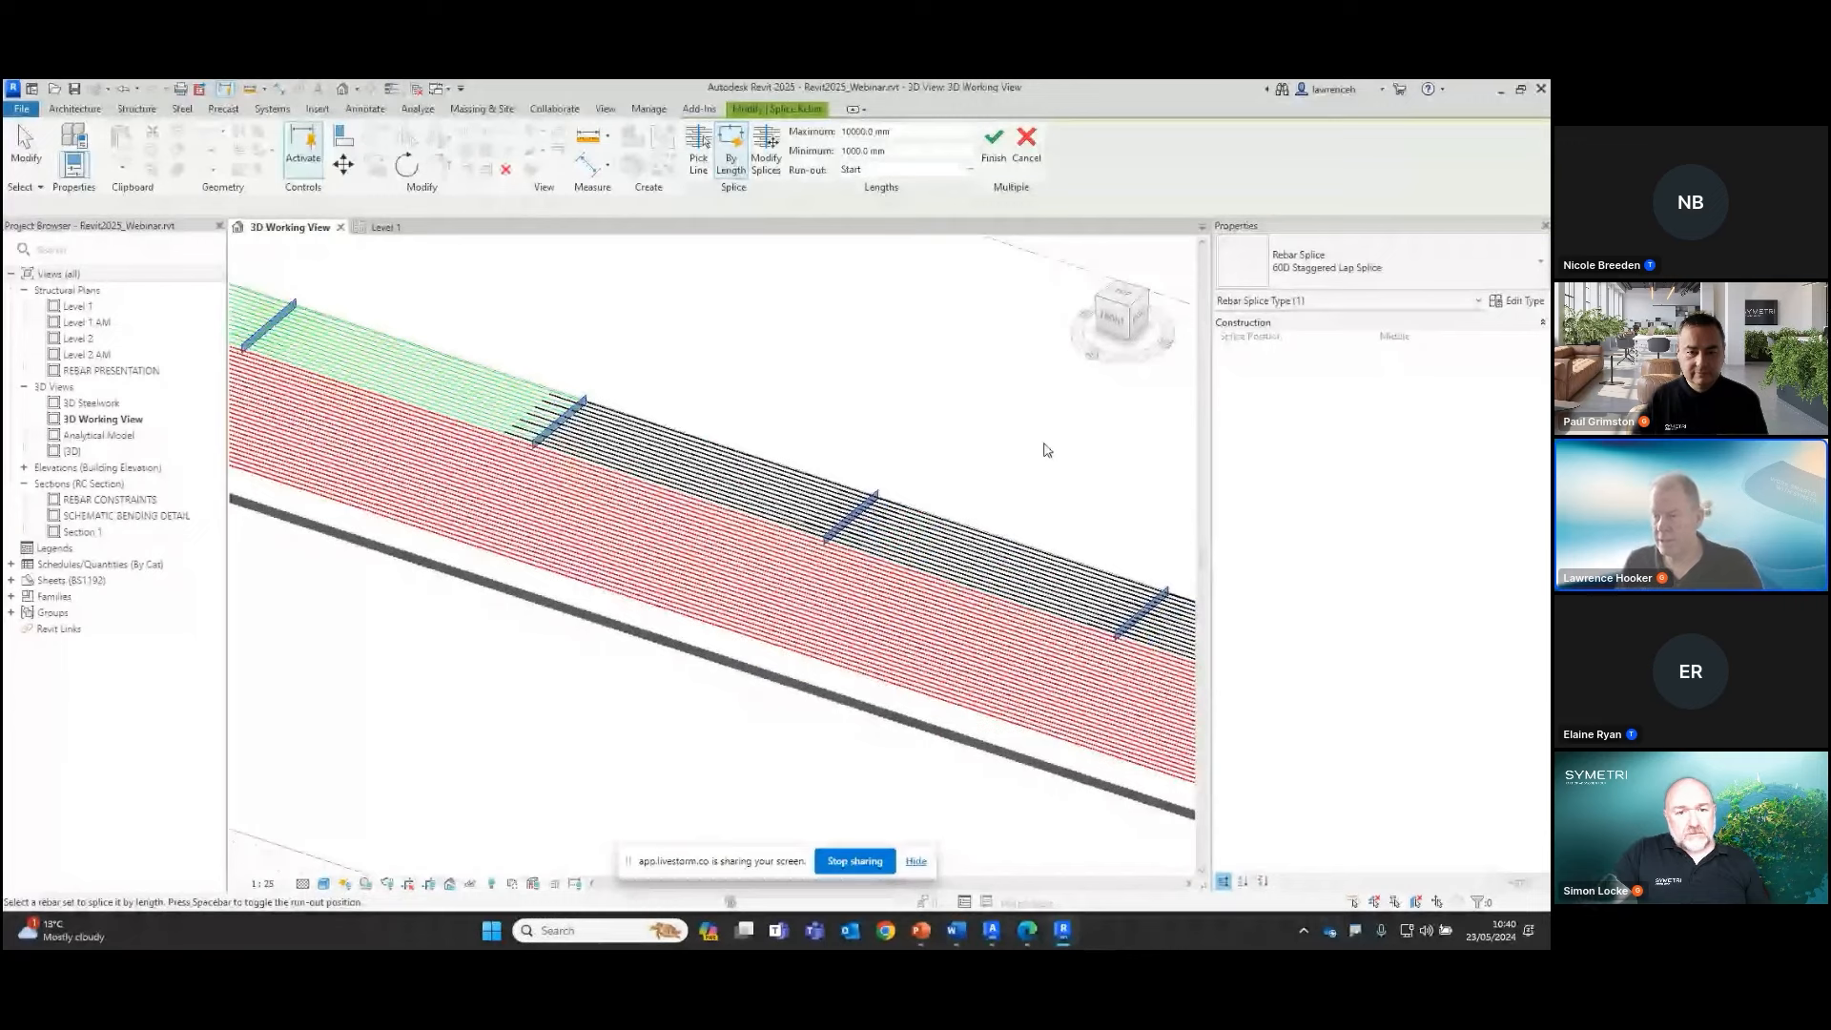
# Set the splice type to 60D Lap Splice and preview it by length on the neighbouring rebar set
pyautogui.scroll(-2, 1048, 450)
pyautogui.click(1450, 272)
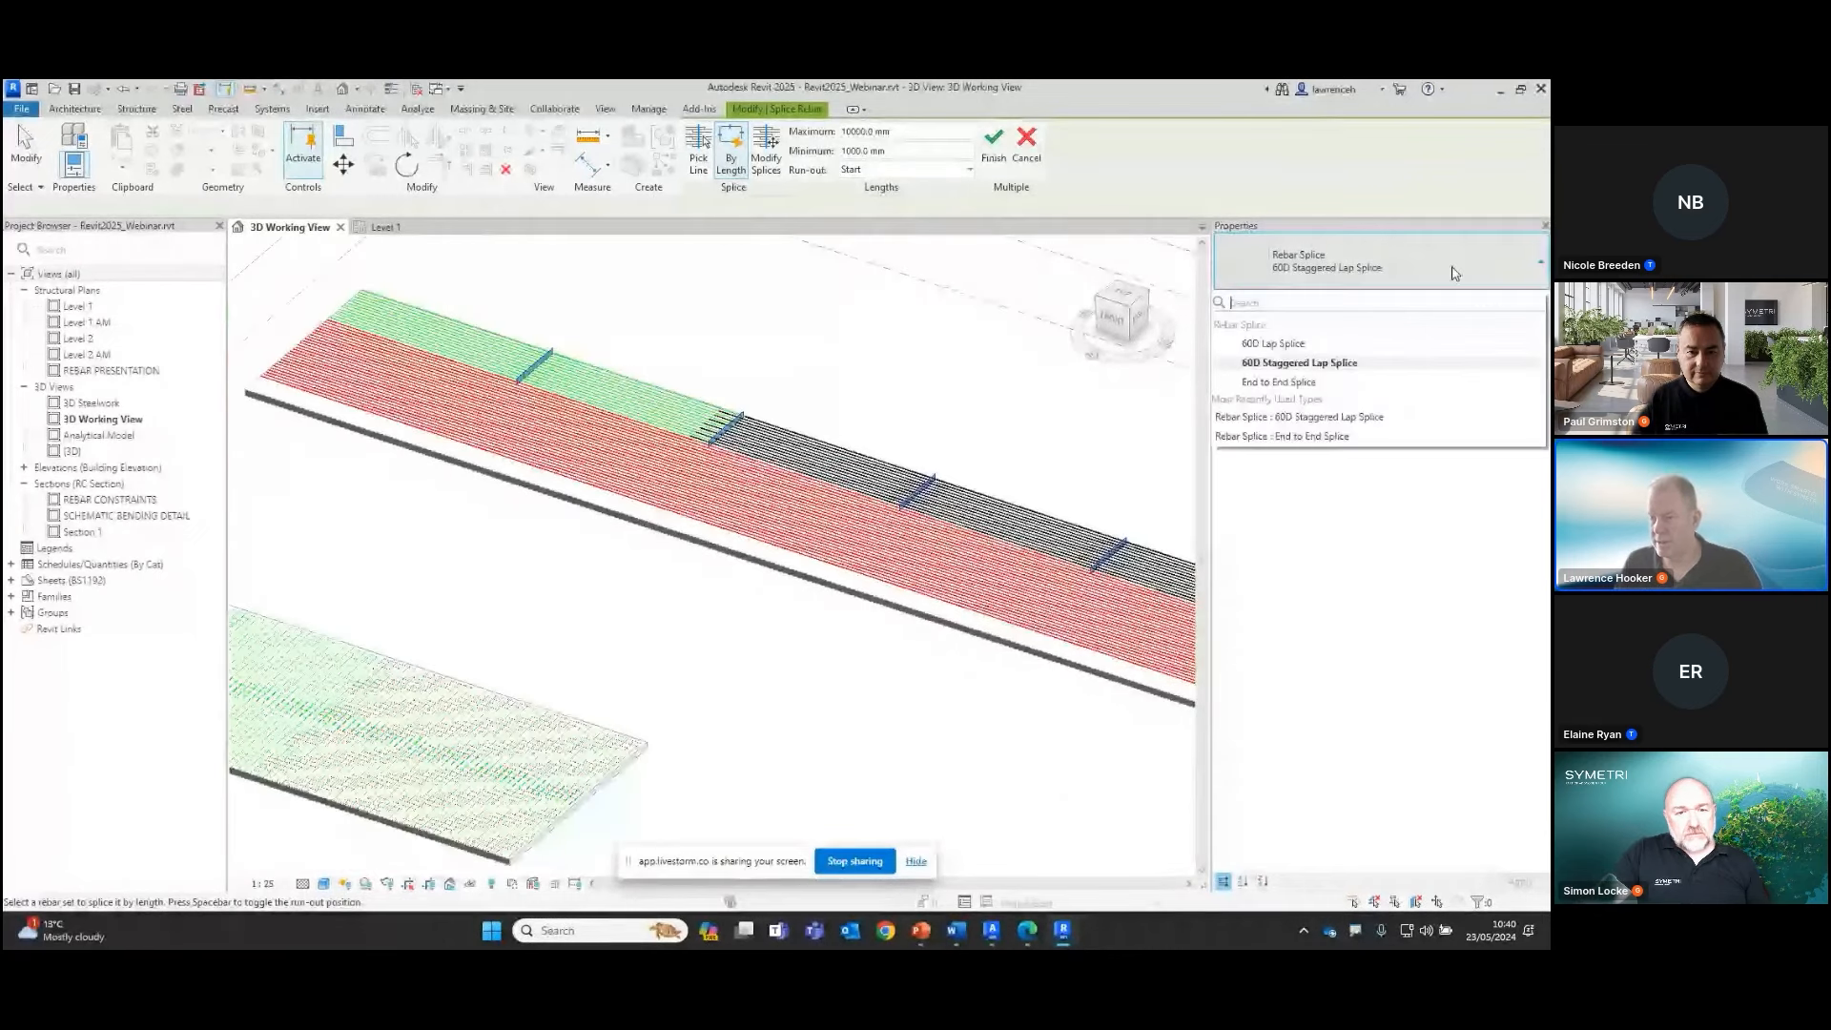
pyautogui.click(1288, 346)
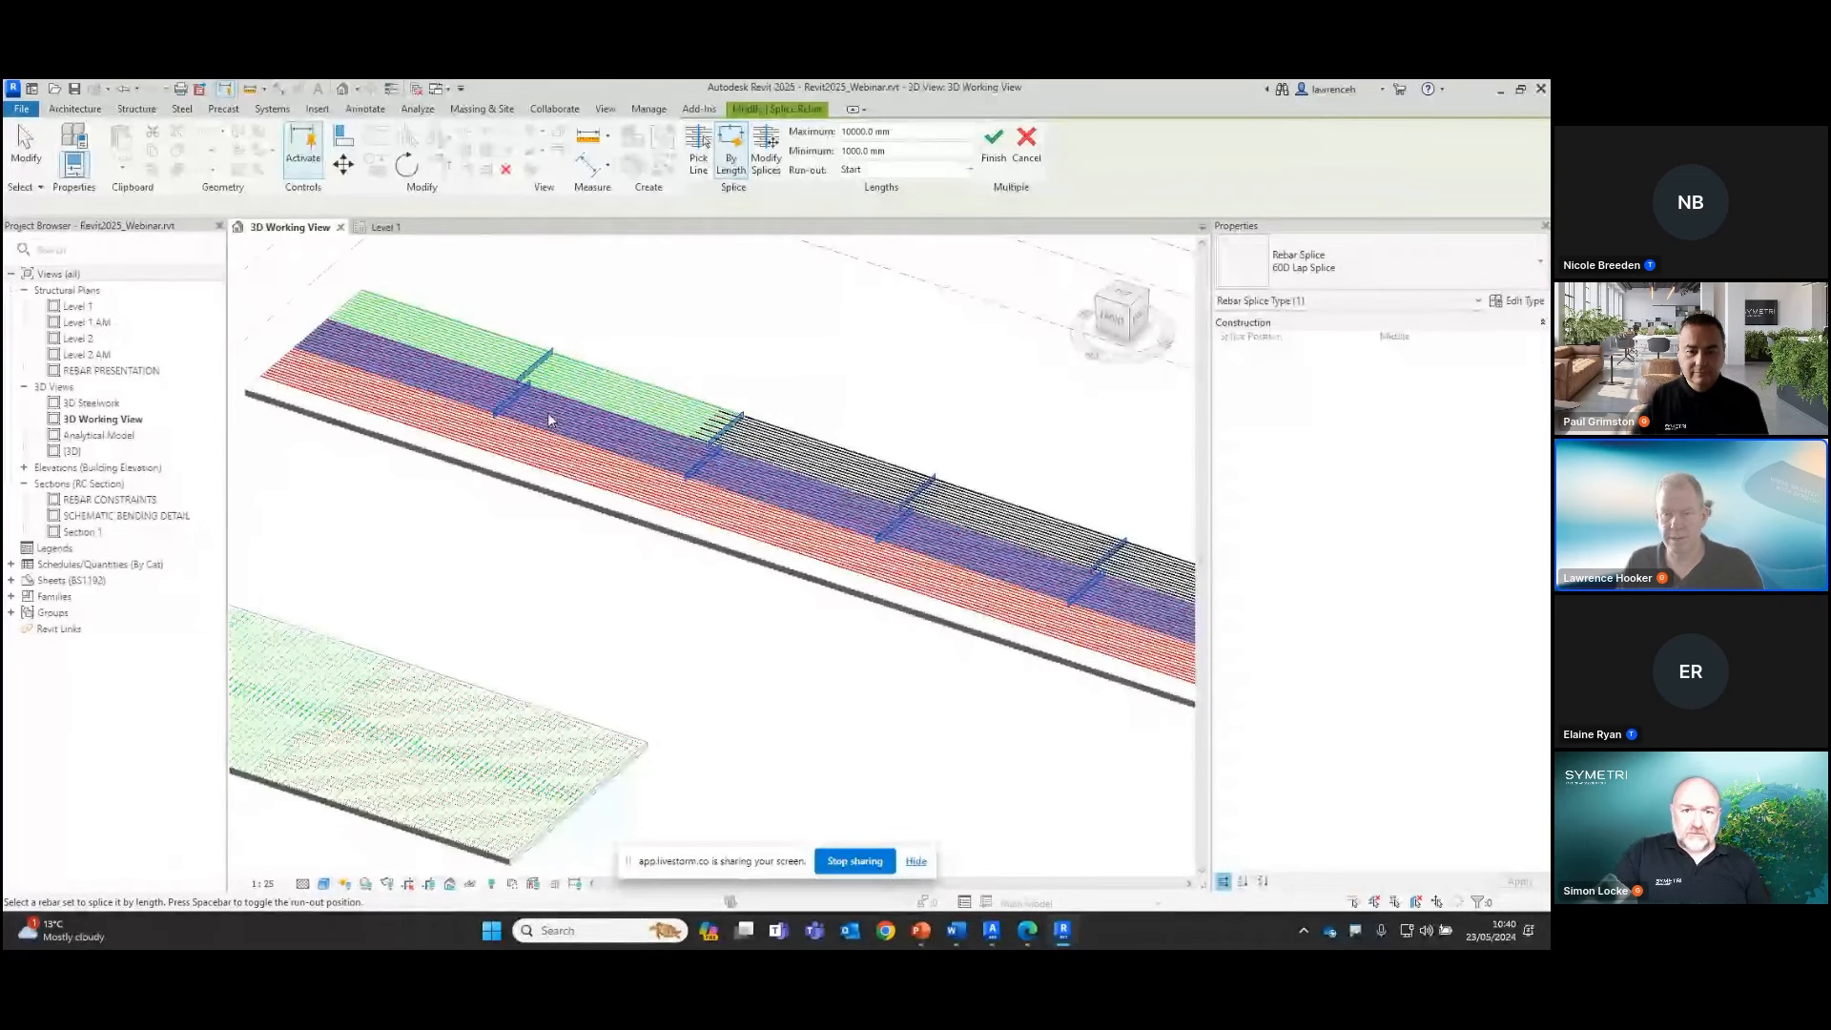
pyautogui.scroll(-1, 549, 420)
# Add a picked-line 60D Lap Splice across the end segment of the edge rebar set at a distance of 2000 mm
pyautogui.click(612, 339)
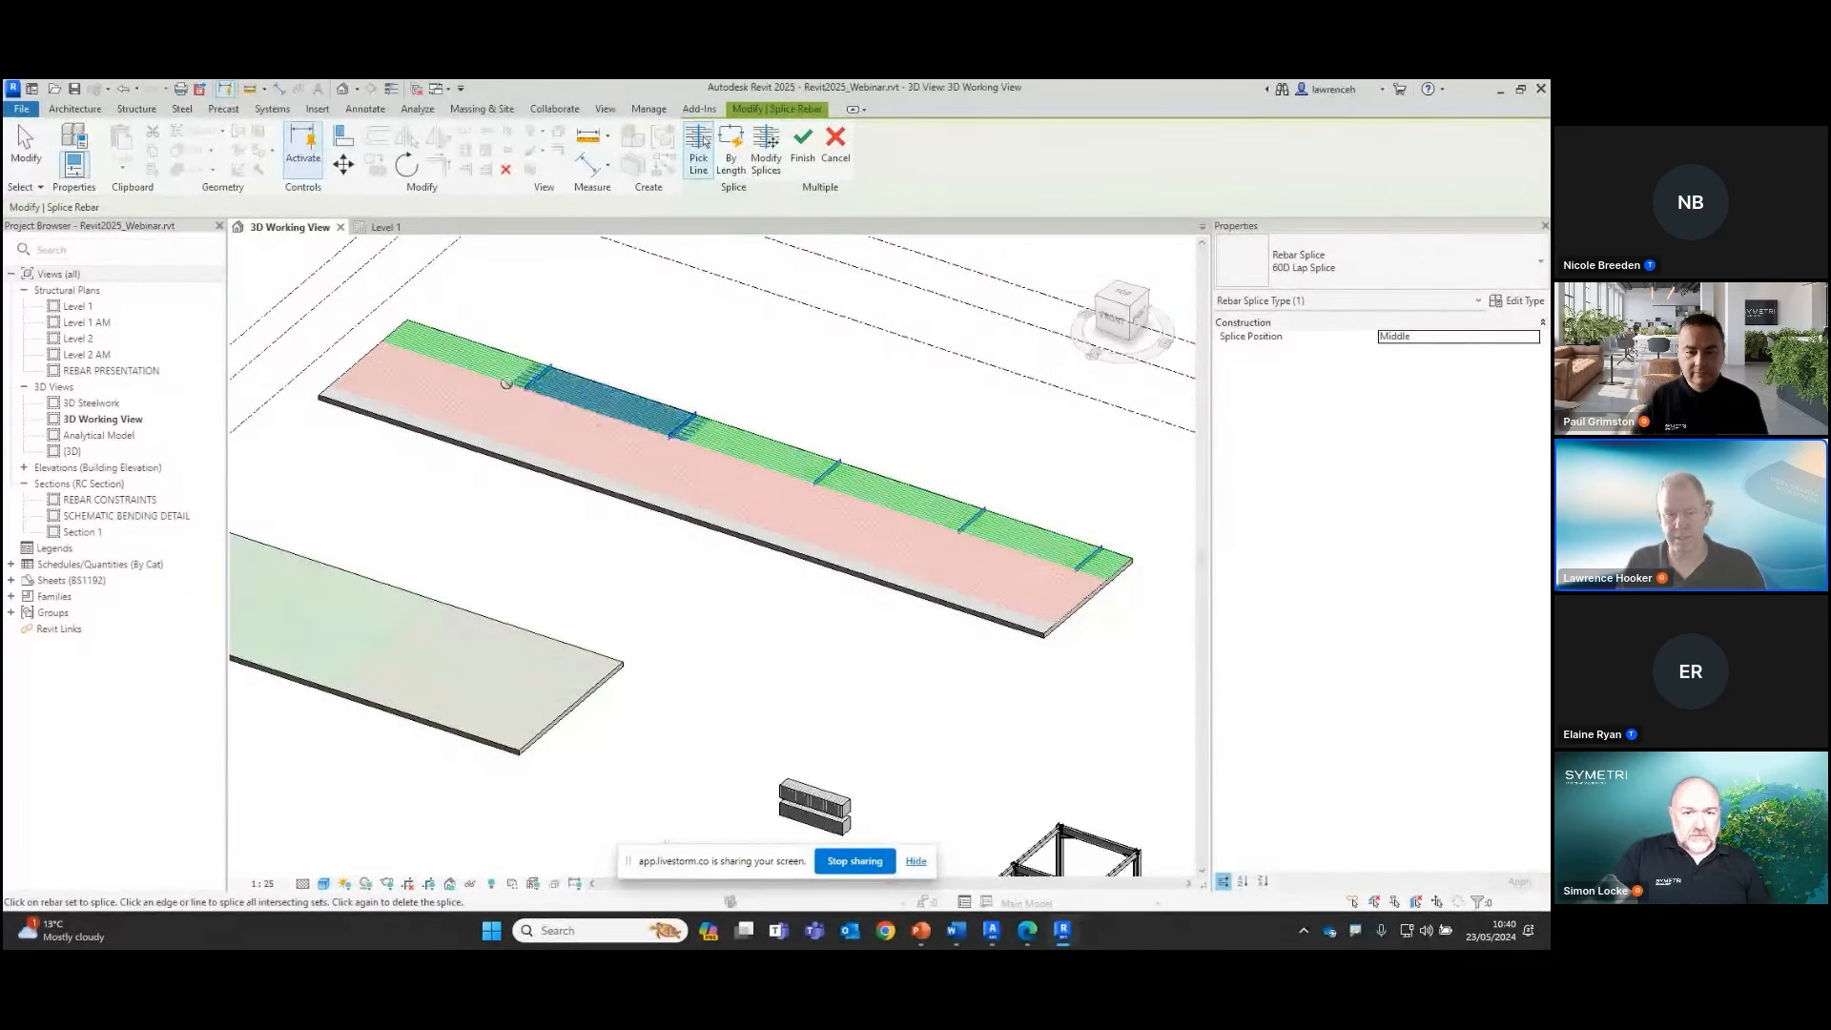
pyautogui.scroll(5, 415, 351)
pyautogui.scroll(2, 416, 351)
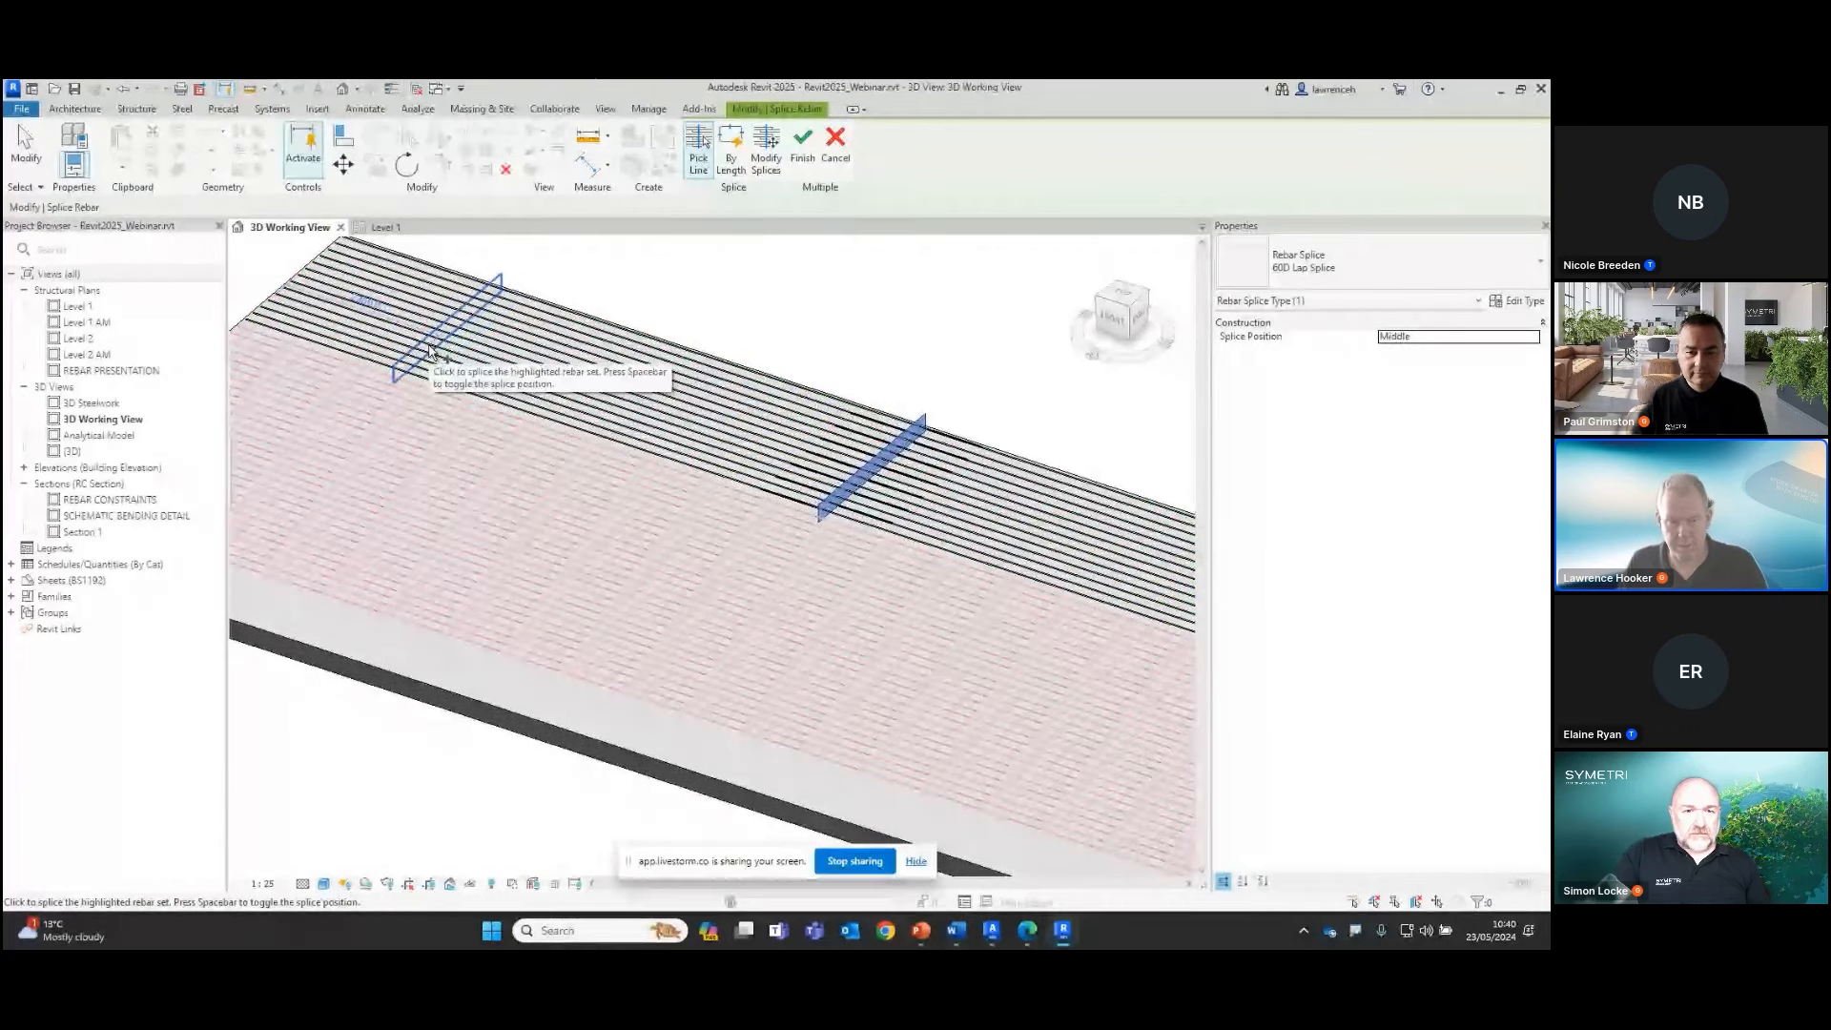
pyautogui.write('2000')
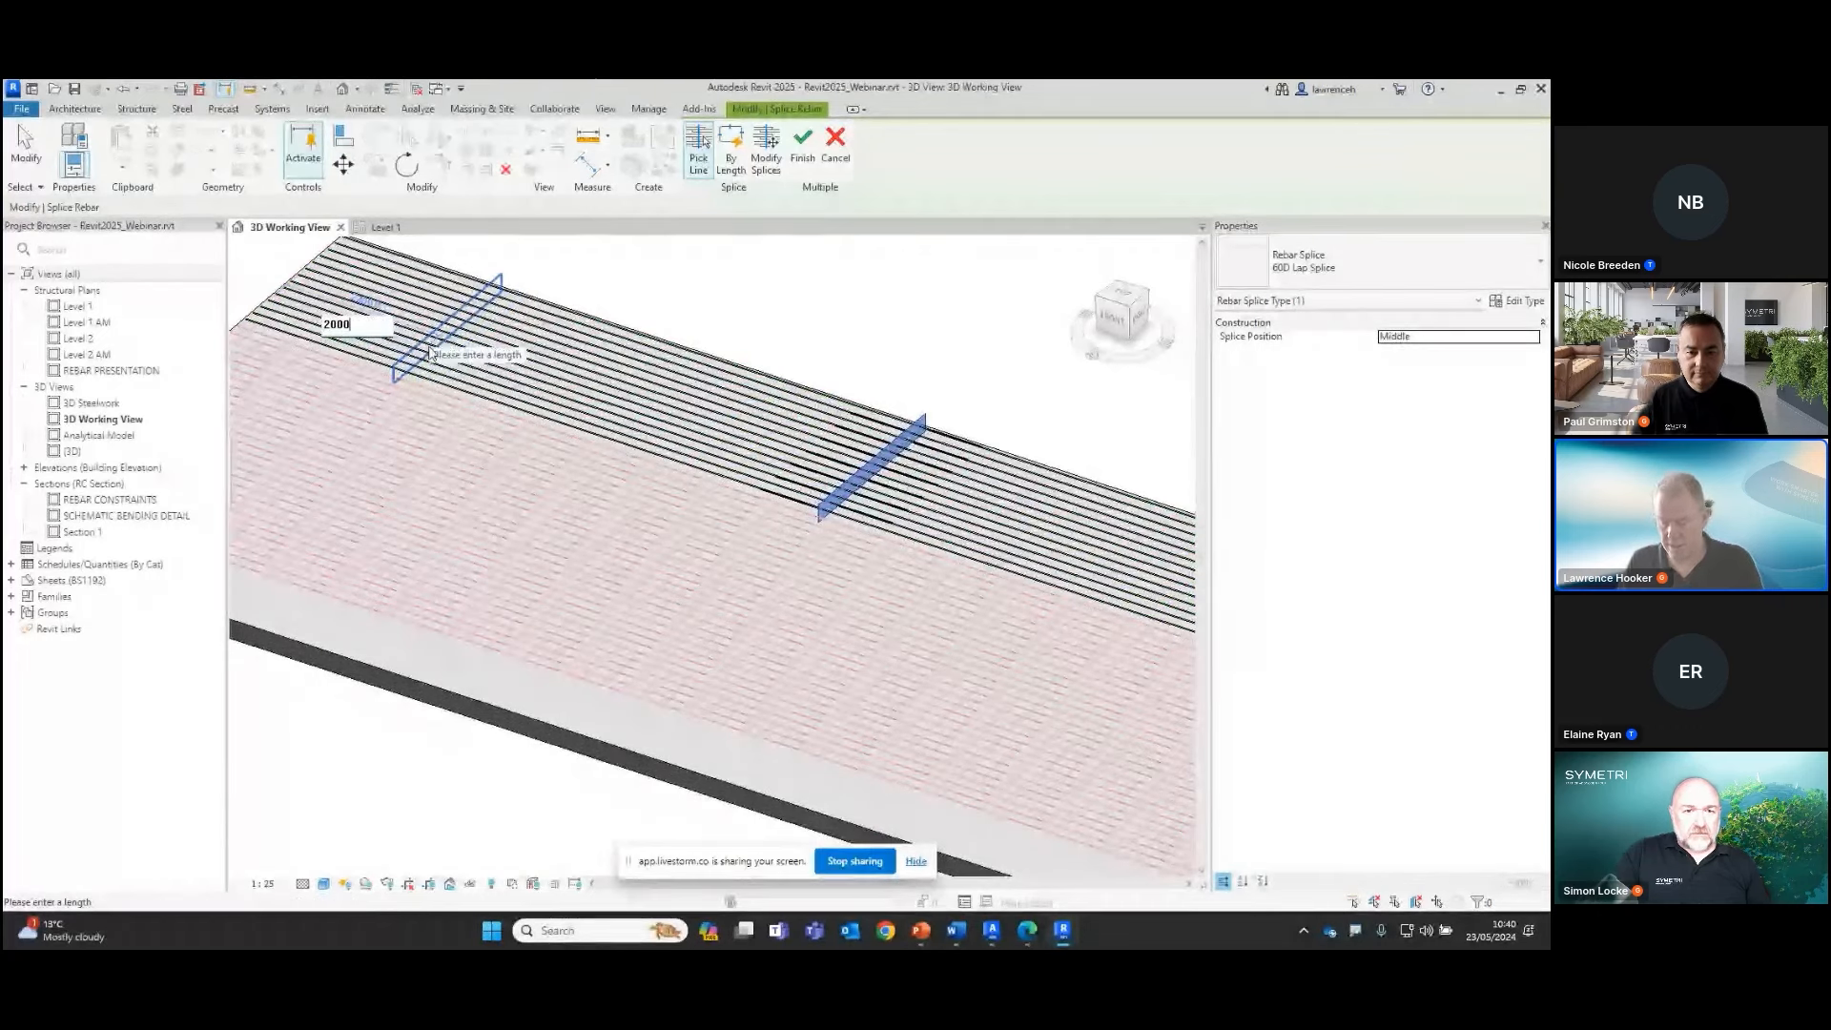
pyautogui.press('Return')
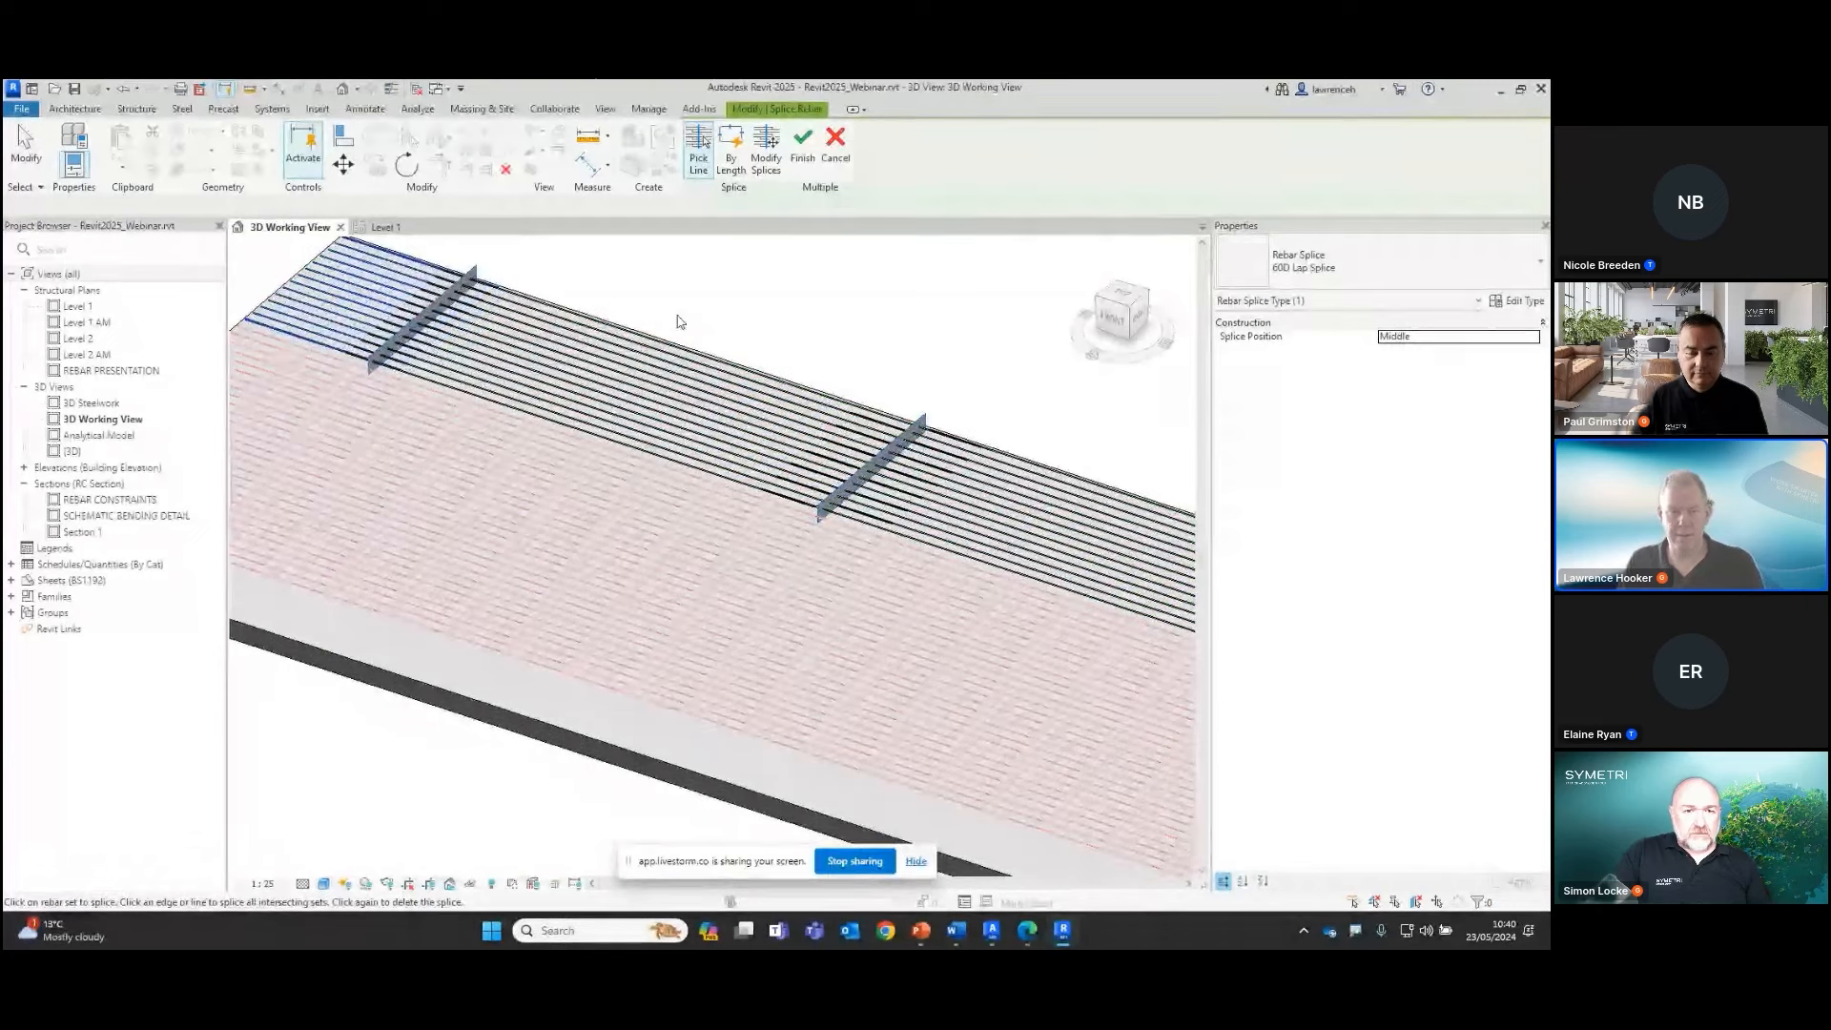
# Check the bar overlaps at the added splice and finish the rebar splicing
pyautogui.scroll(5, 681, 321)
pyautogui.moveTo(688, 404); pyautogui.dragTo(712, 544, button='middle')
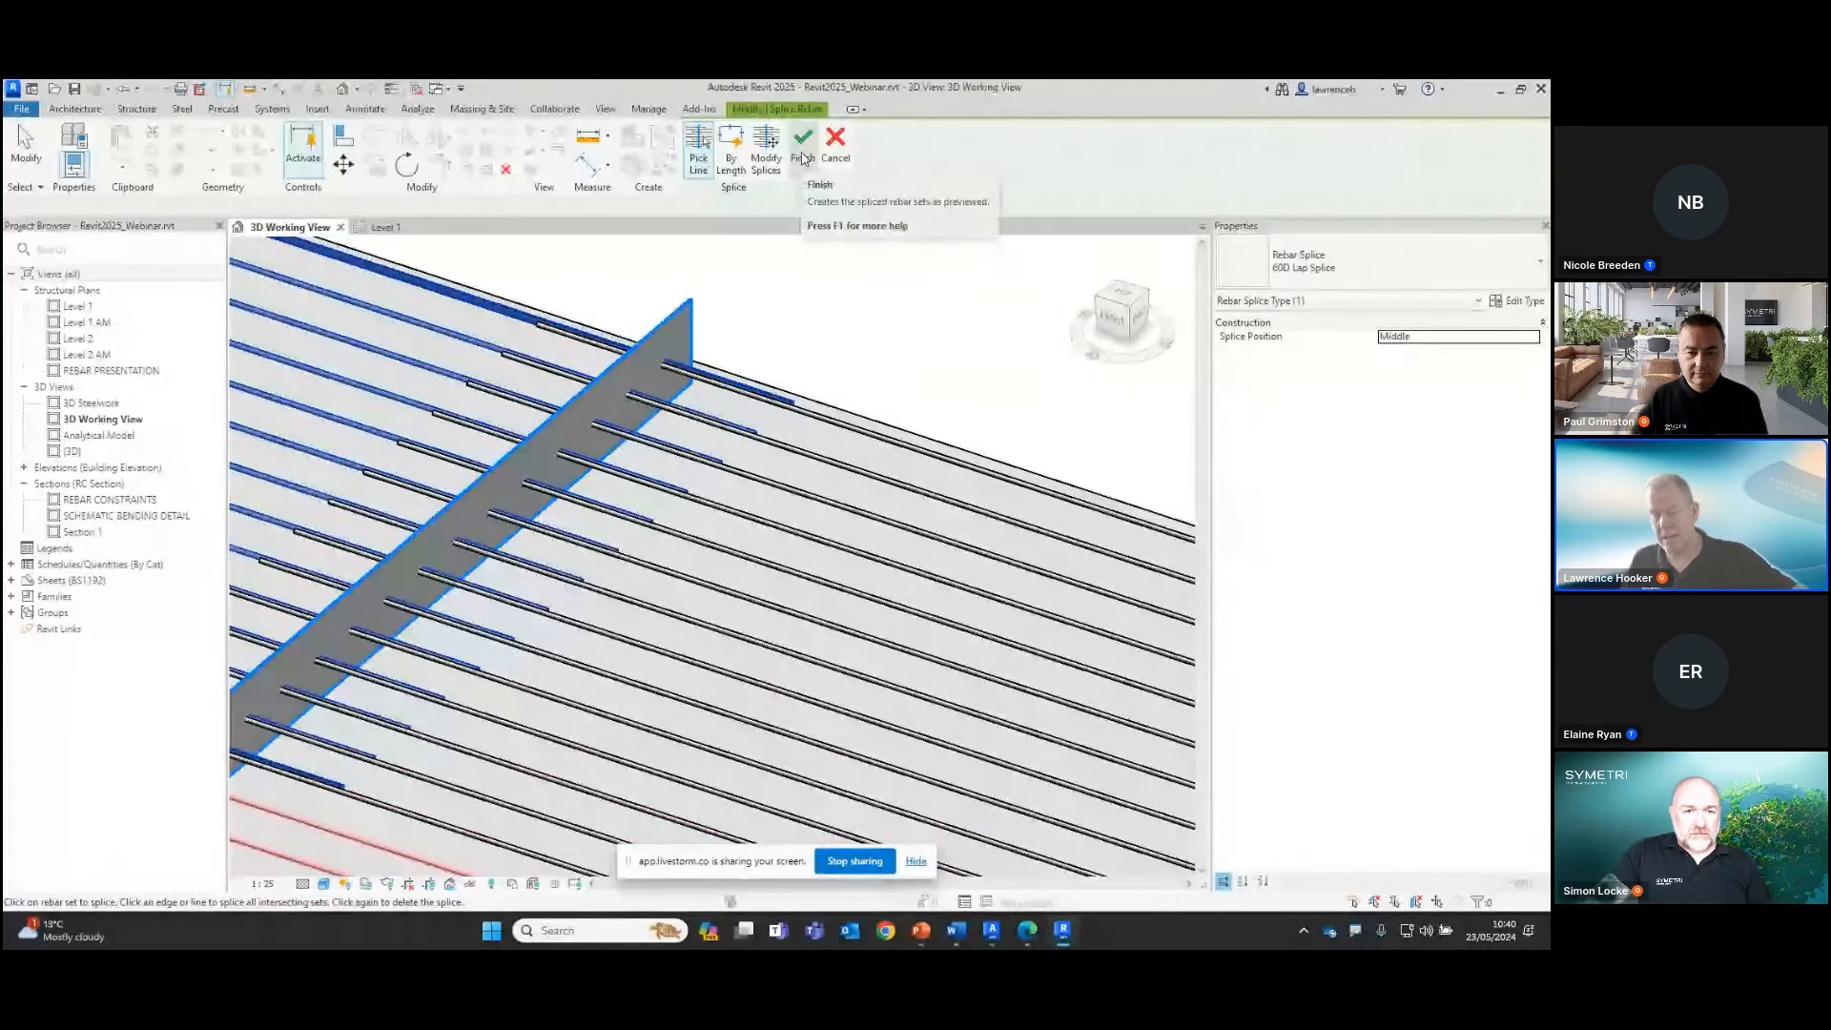
pyautogui.scroll(-2, 453, 261)
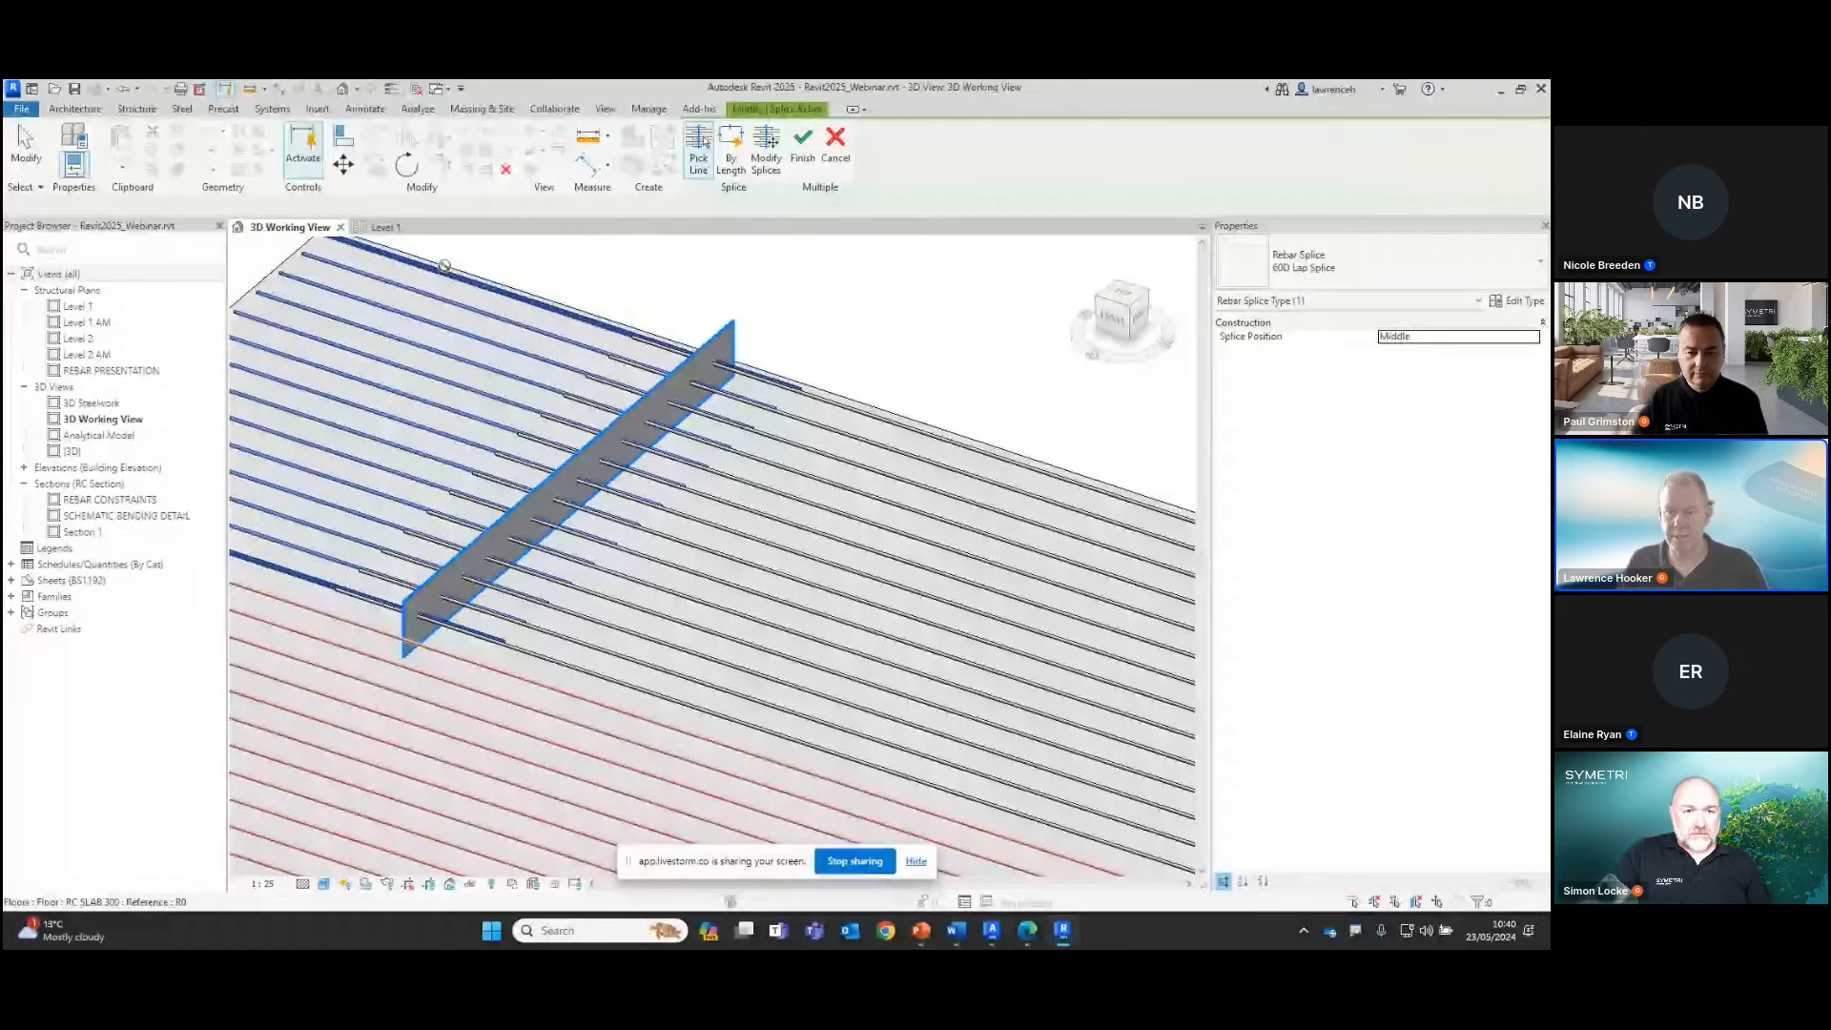
pyautogui.press('Escape')
# Try the H25 bar type on the two lapped rebar sets at the end splice, and undo the type change
pyautogui.scroll(3, 801, 358)
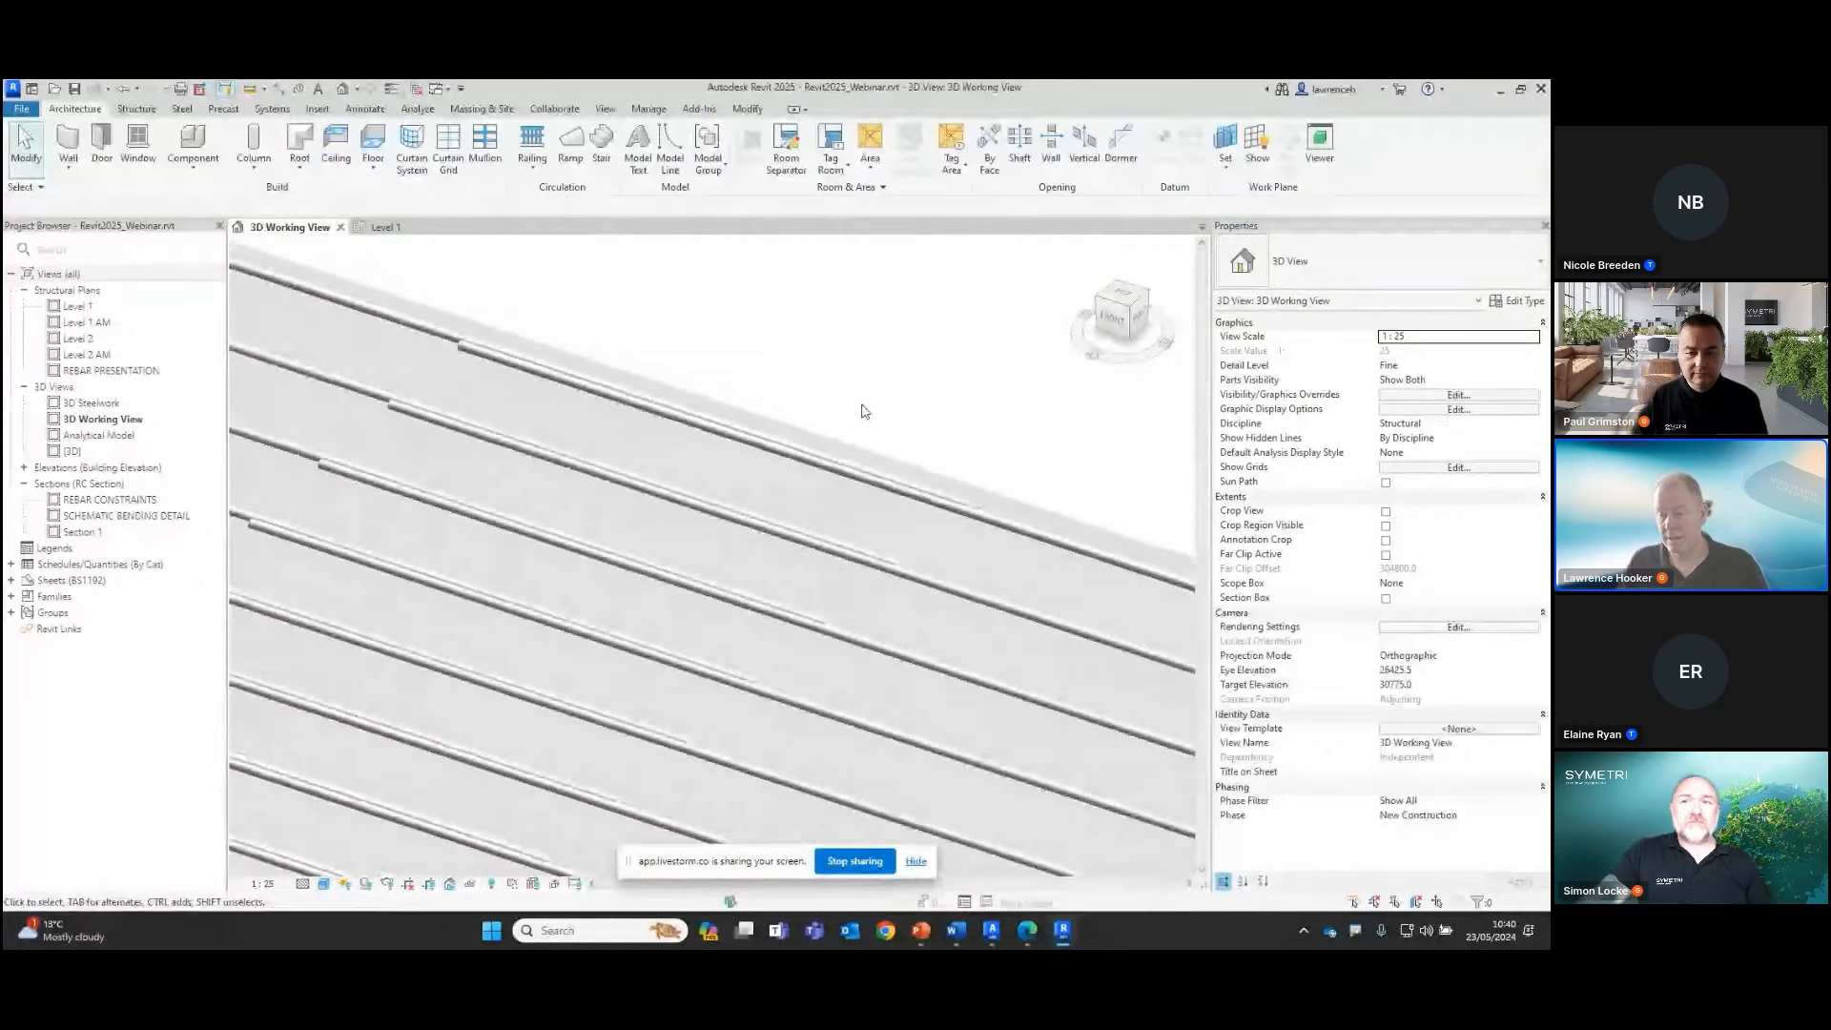
pyautogui.scroll(1, 496, 348)
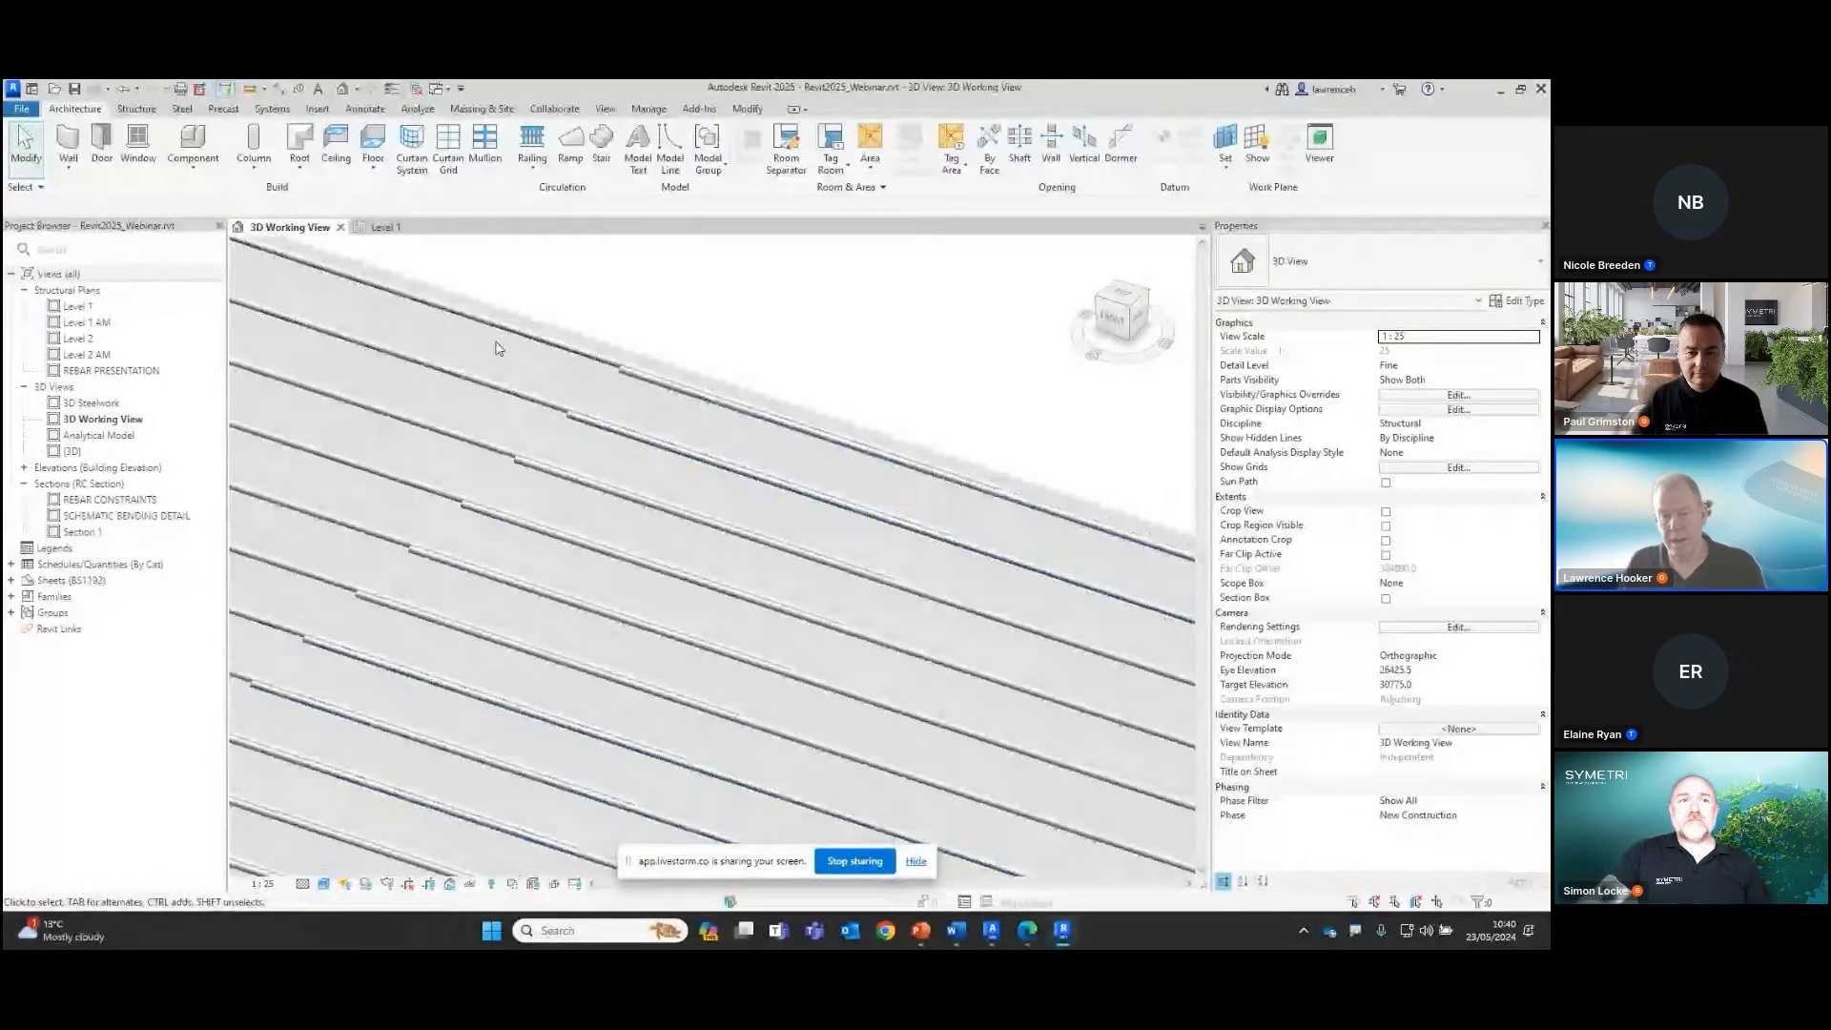
pyautogui.scroll(2, 496, 348)
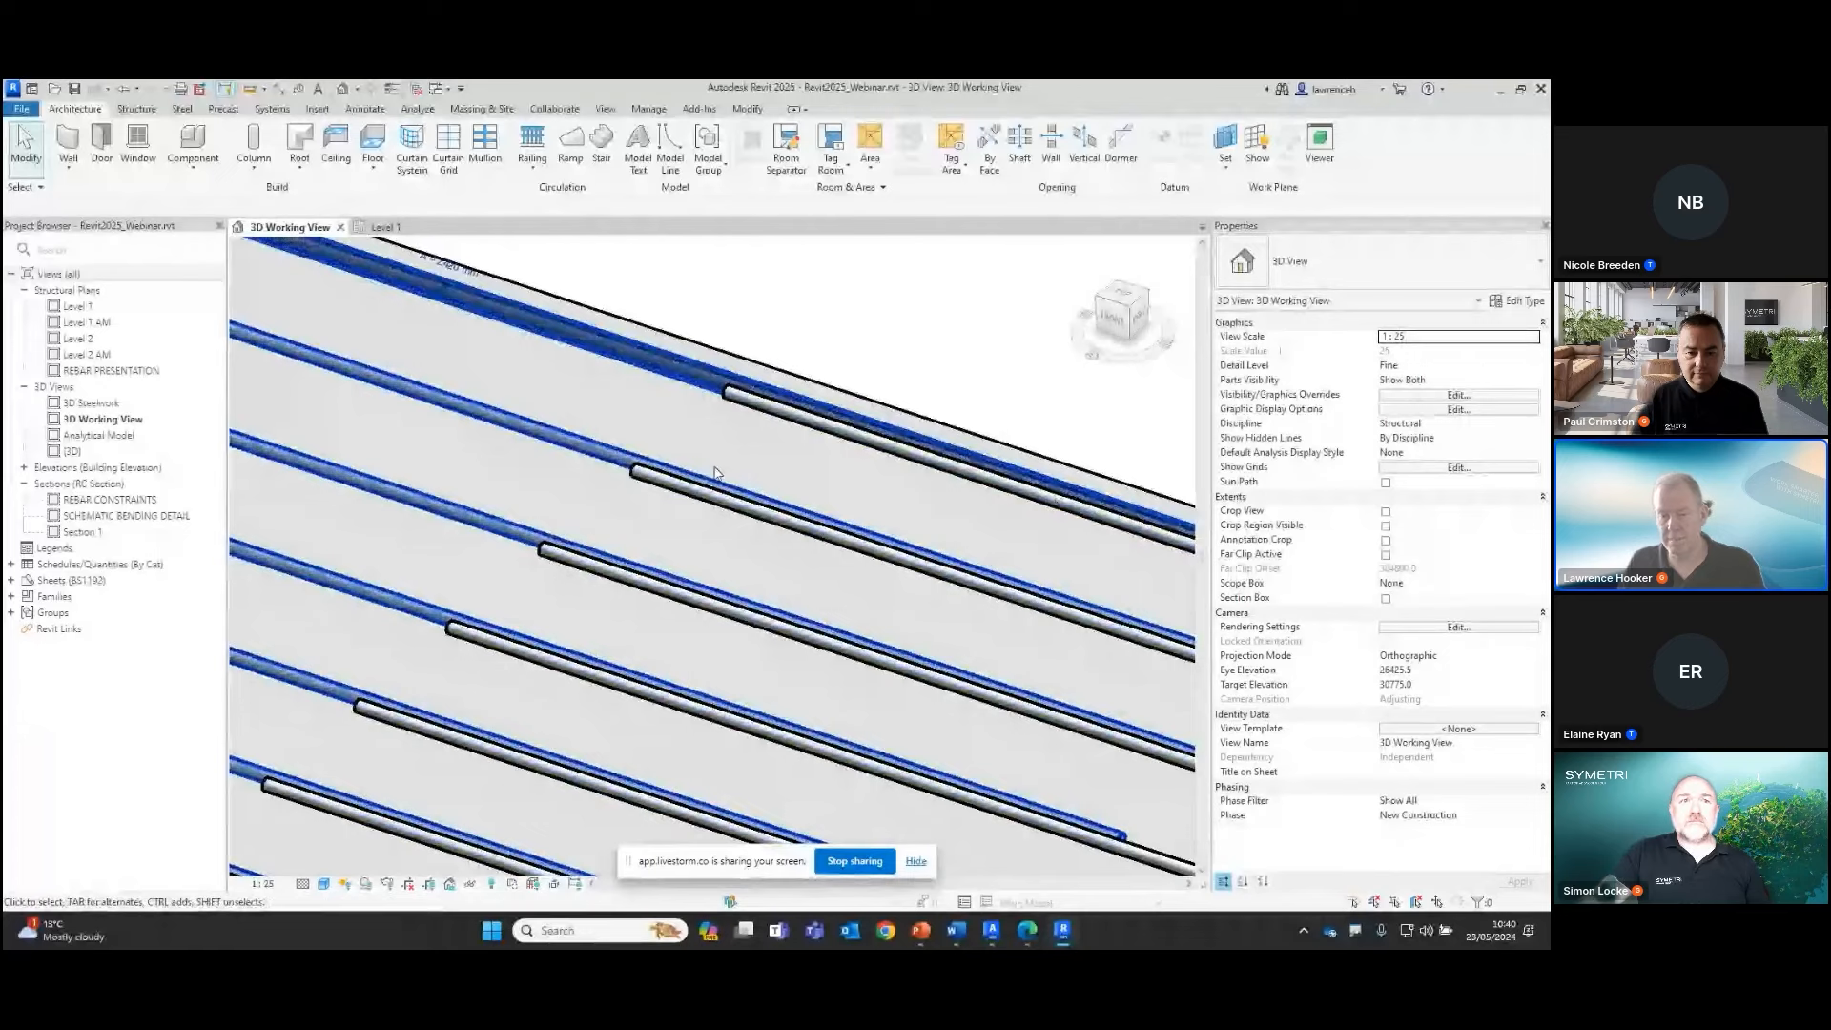
pyautogui.click(717, 472)
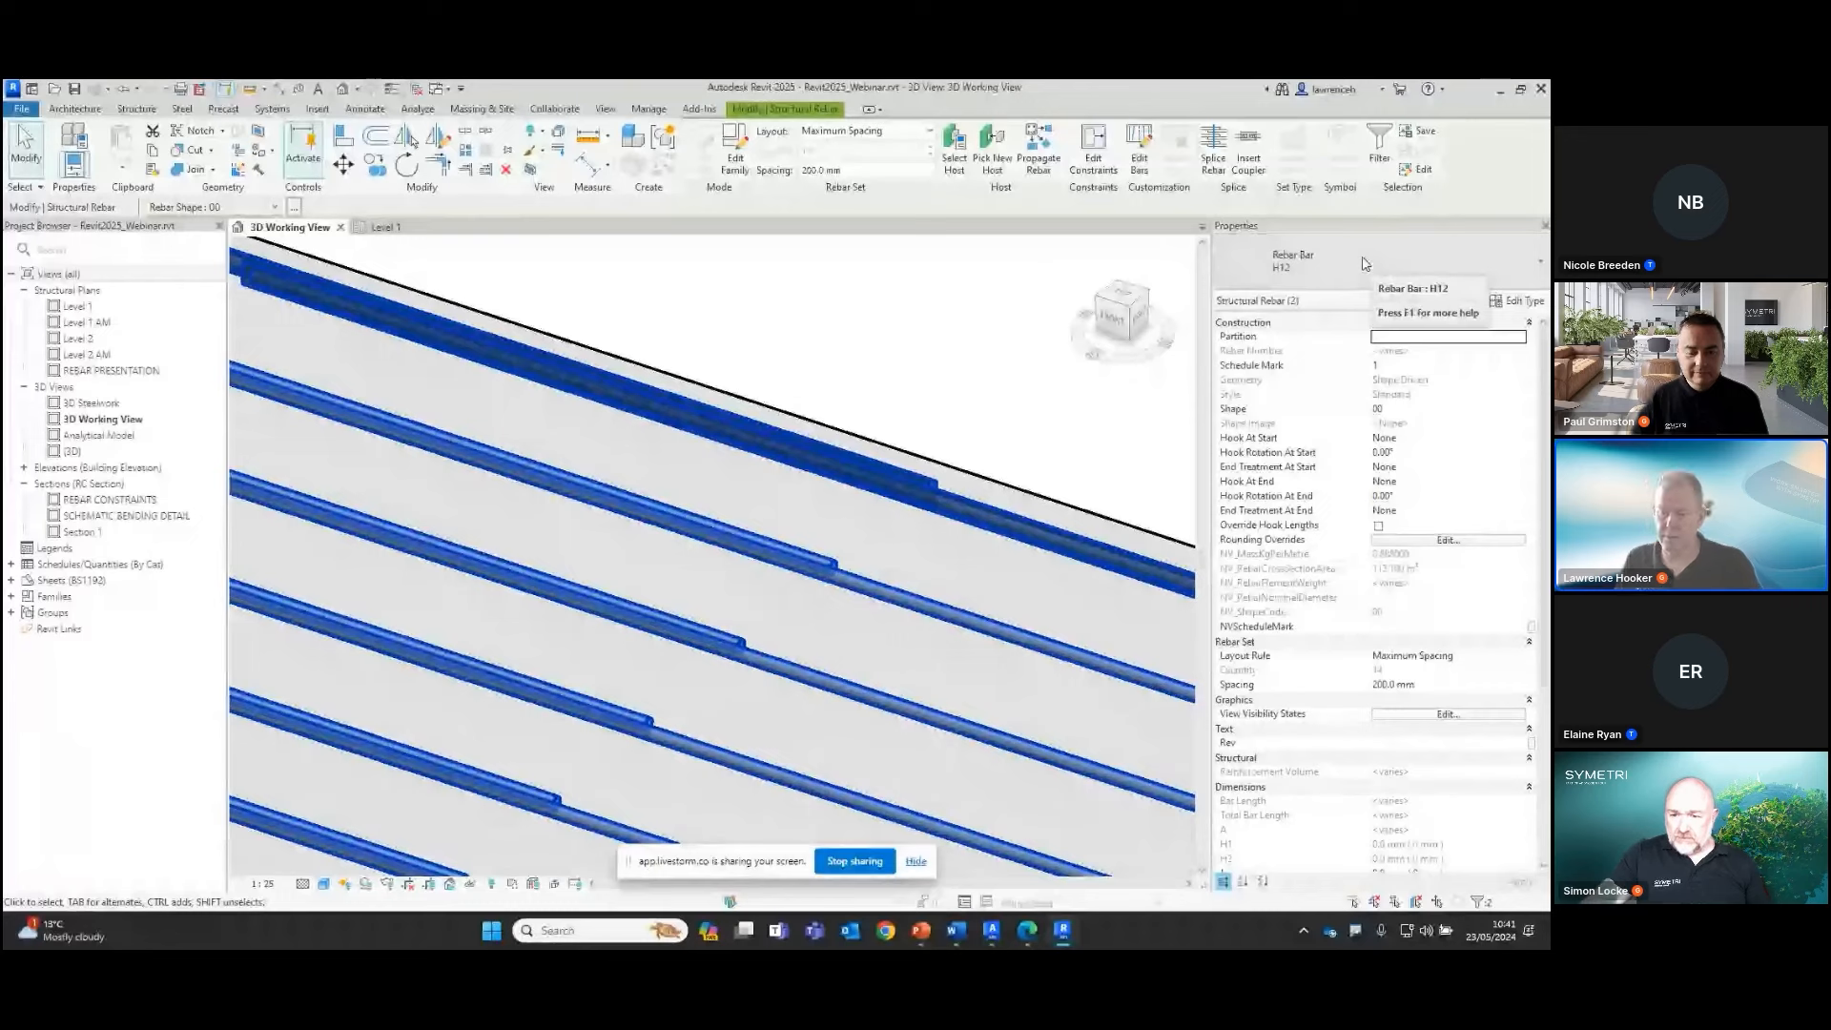
pyautogui.click(1374, 265)
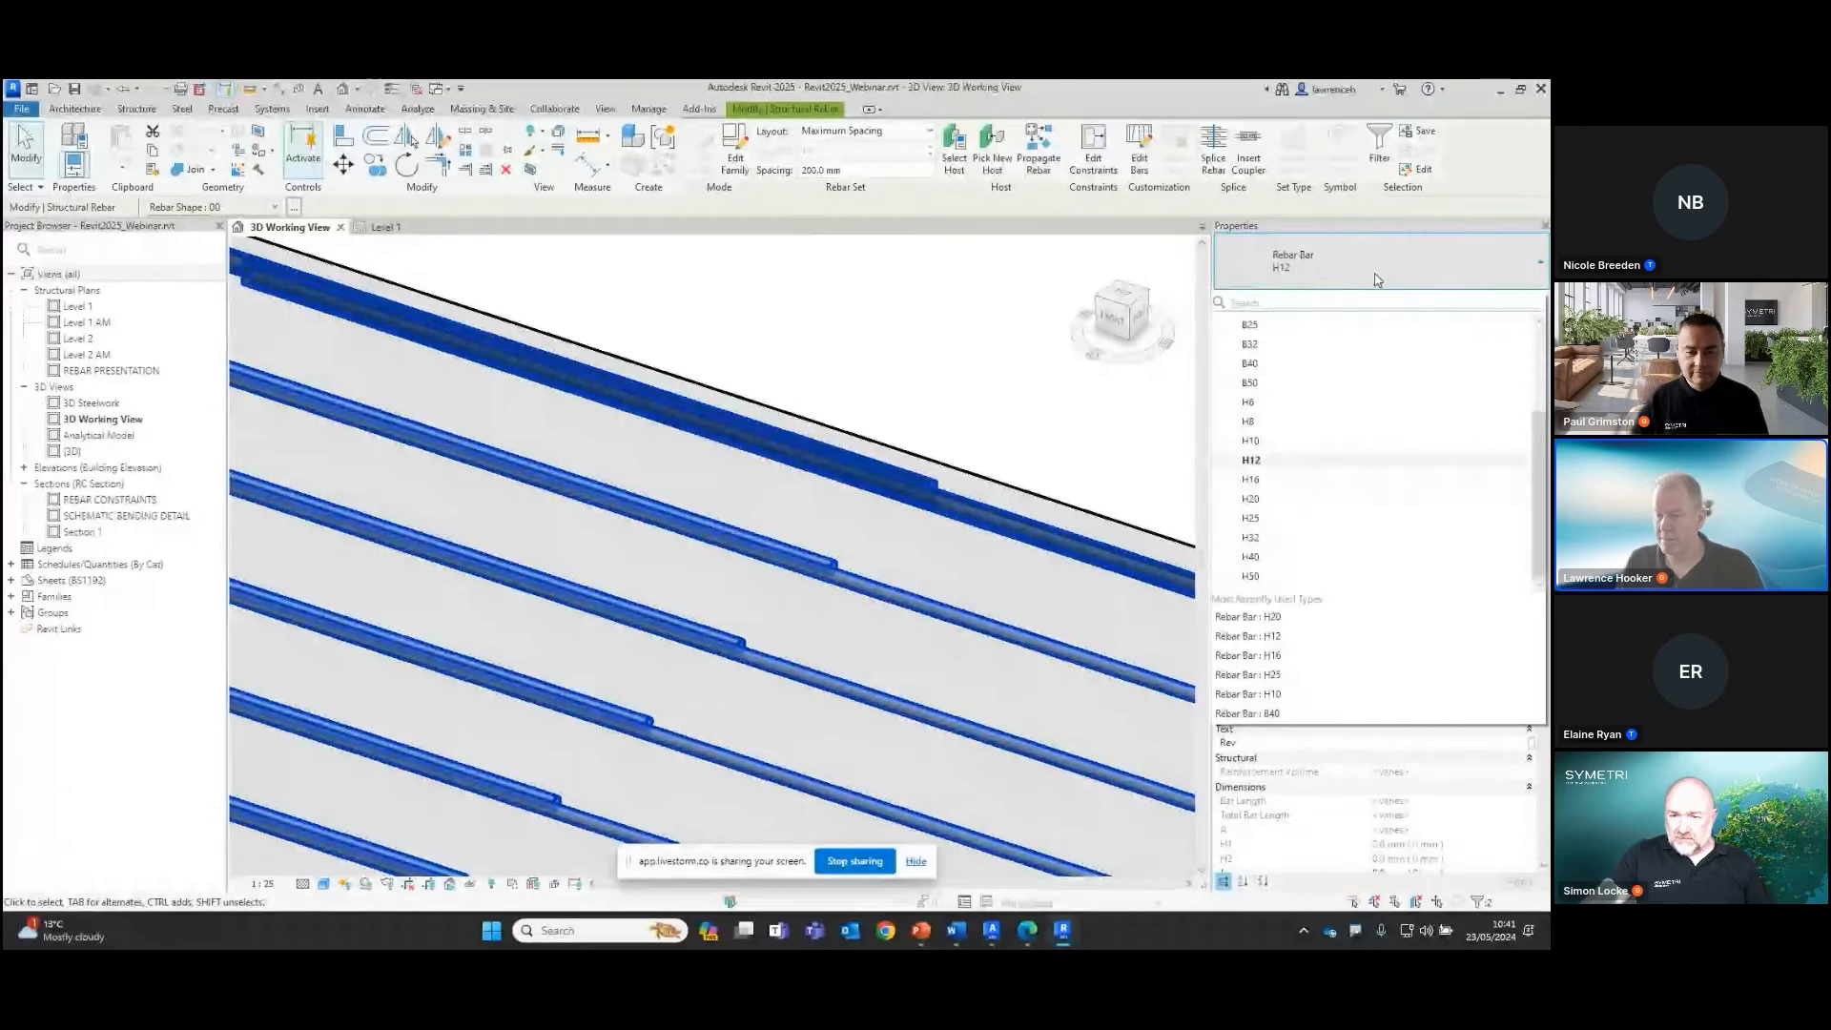
pyautogui.click(1310, 523)
pyautogui.moveTo(930, 324); pyautogui.dragTo(985, 368, button='middle')
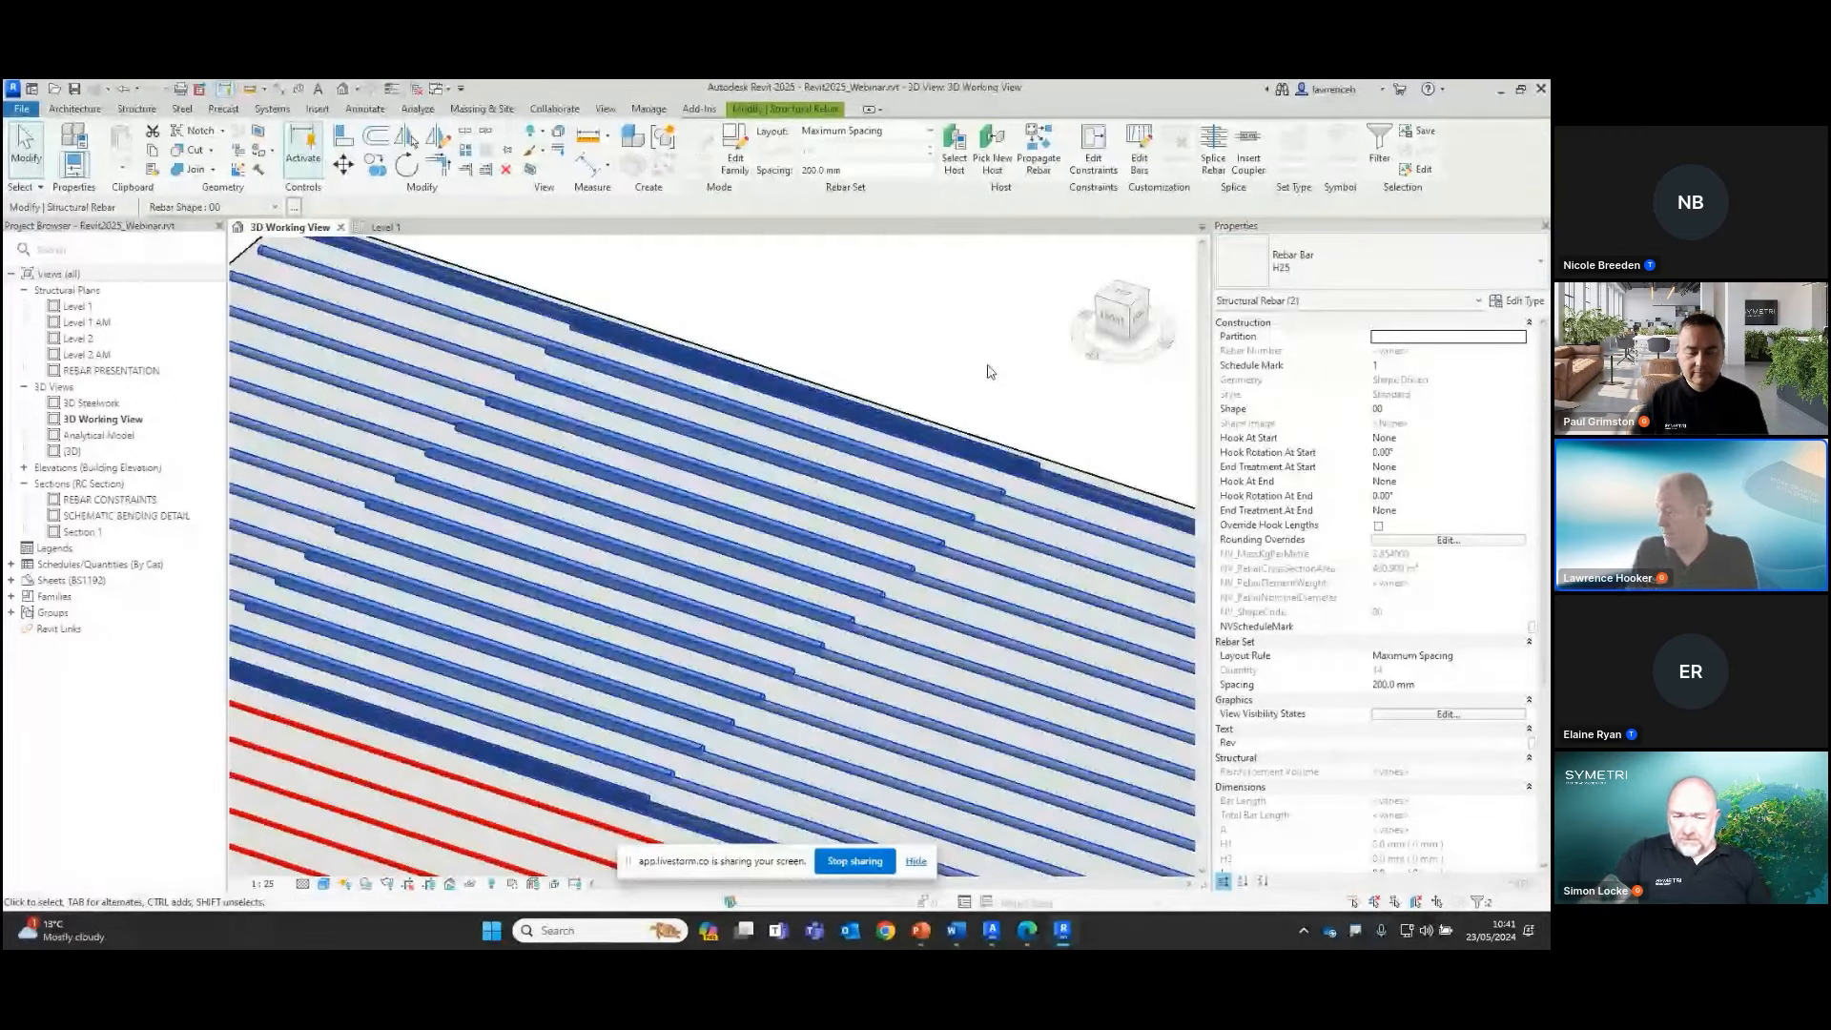
pyautogui.hotkey('ctrl', 'z')
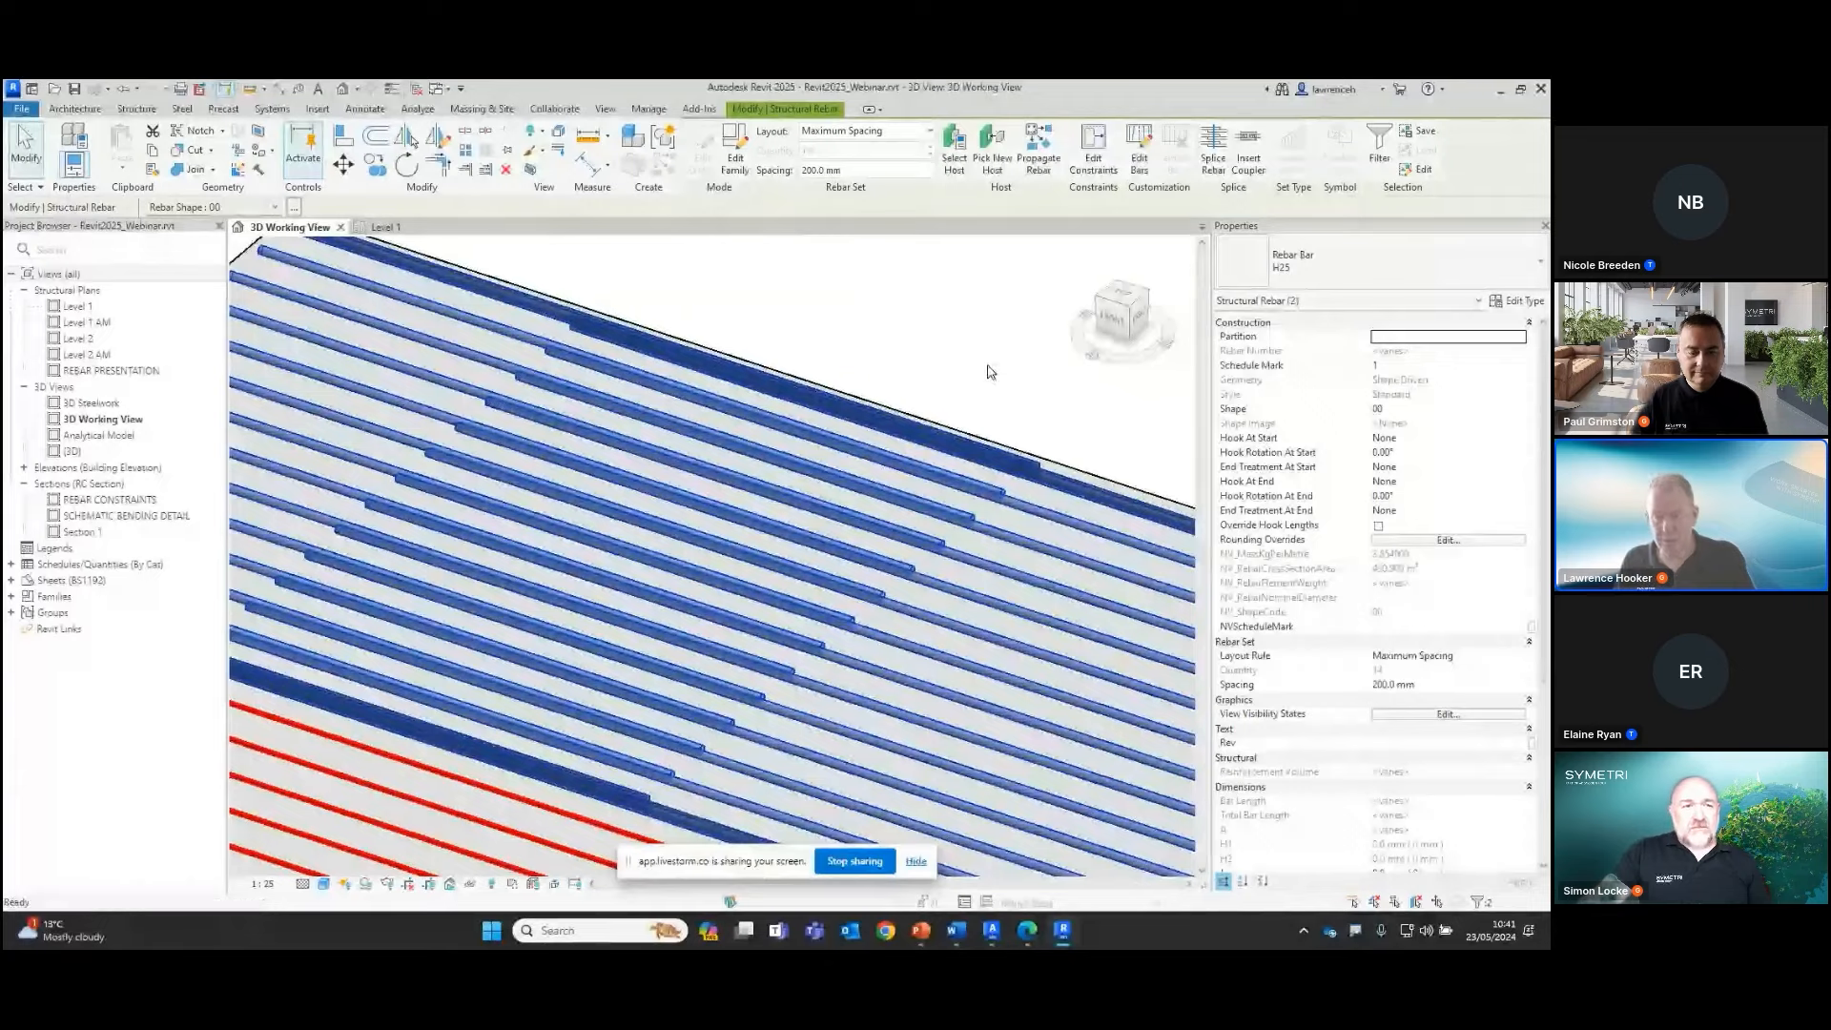
# Leave the 3D view of the spliced bars and open the Level 1 plan at the slab end with the lapped rebar sets
pyautogui.scroll(-6, 989, 372)
pyautogui.moveTo(989, 372); pyautogui.dragTo(748, 368, button='middle')
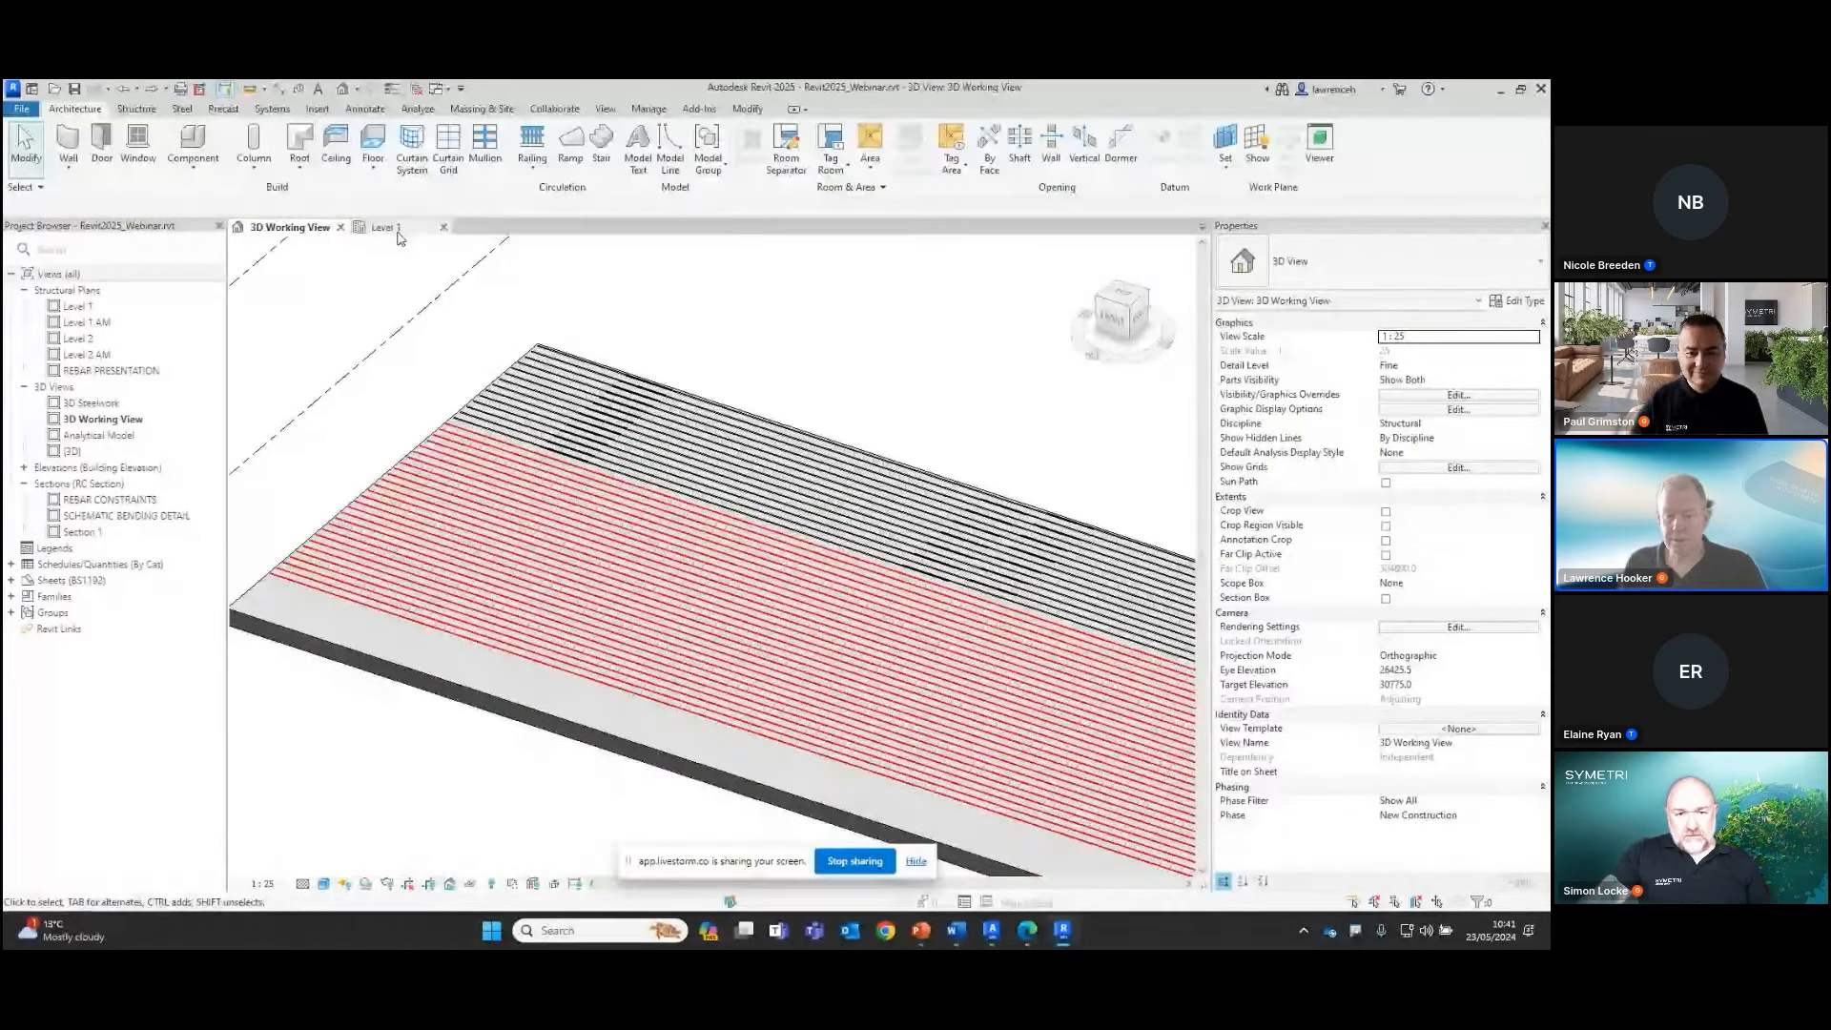
pyautogui.click(395, 230)
pyautogui.scroll(5, 831, 324)
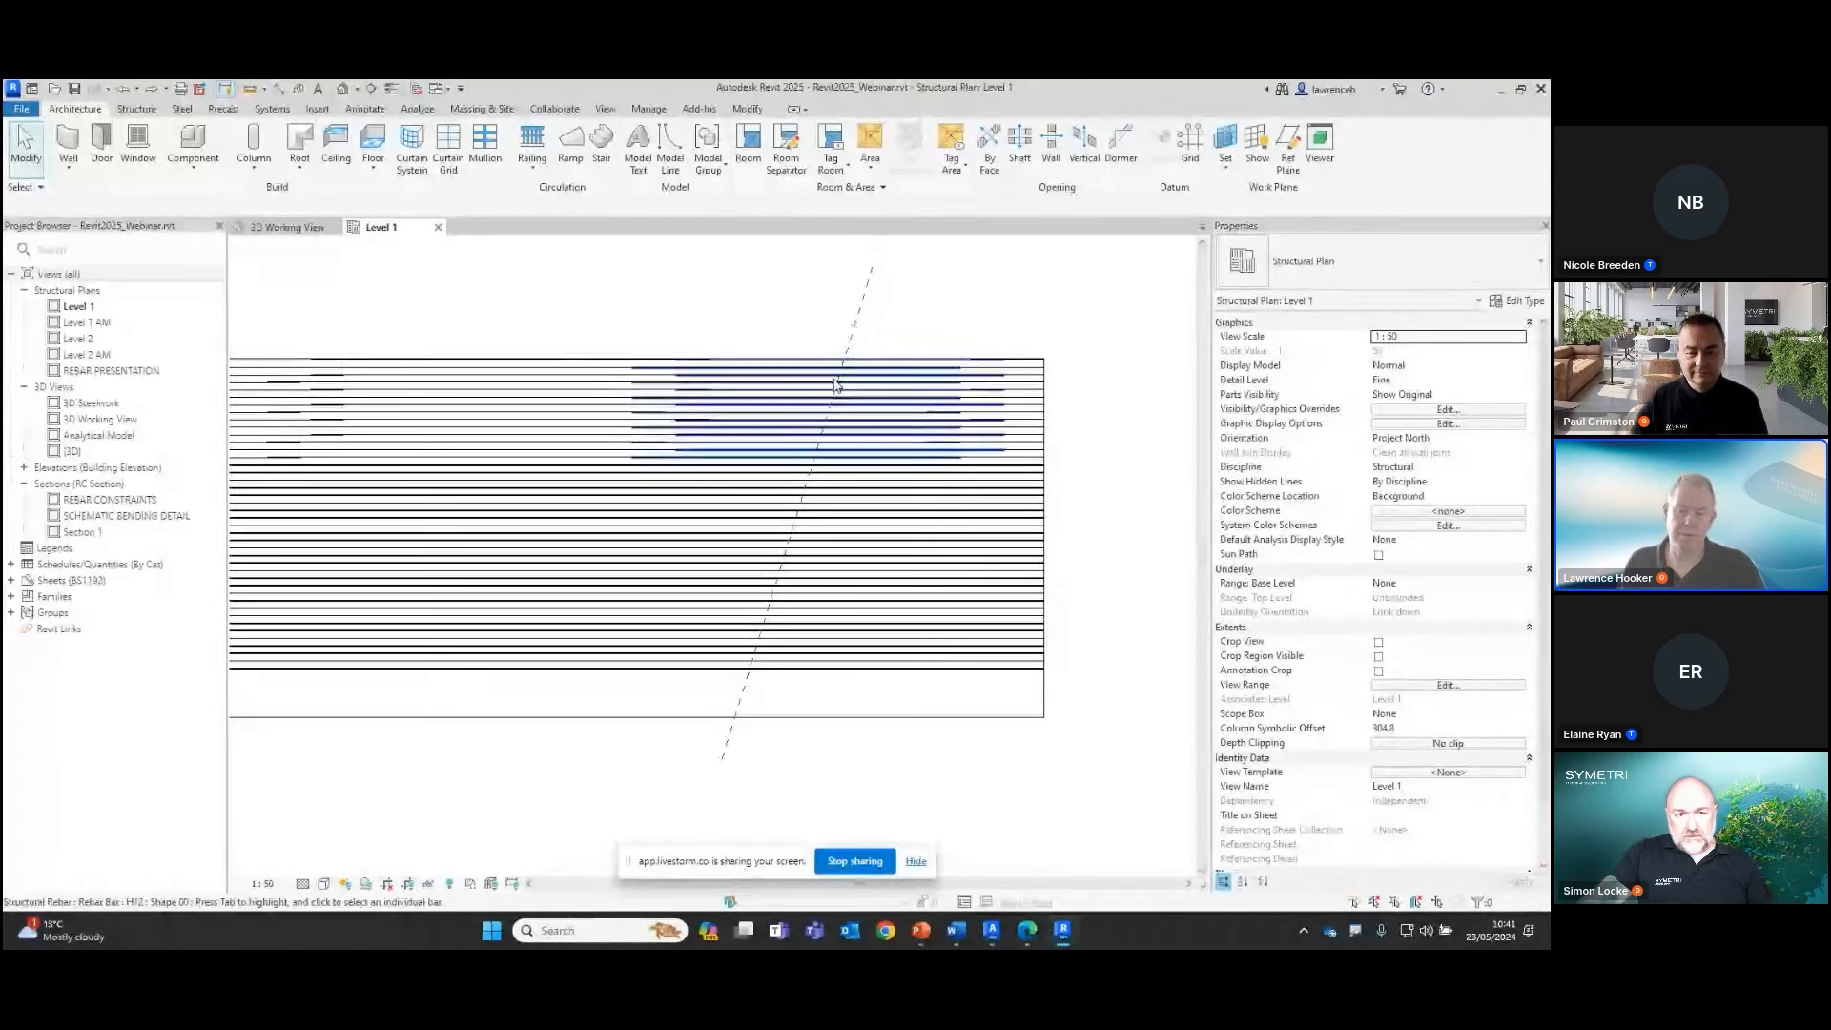
pyautogui.scroll(4, 674, 449)
pyautogui.scroll(-5, 674, 449)
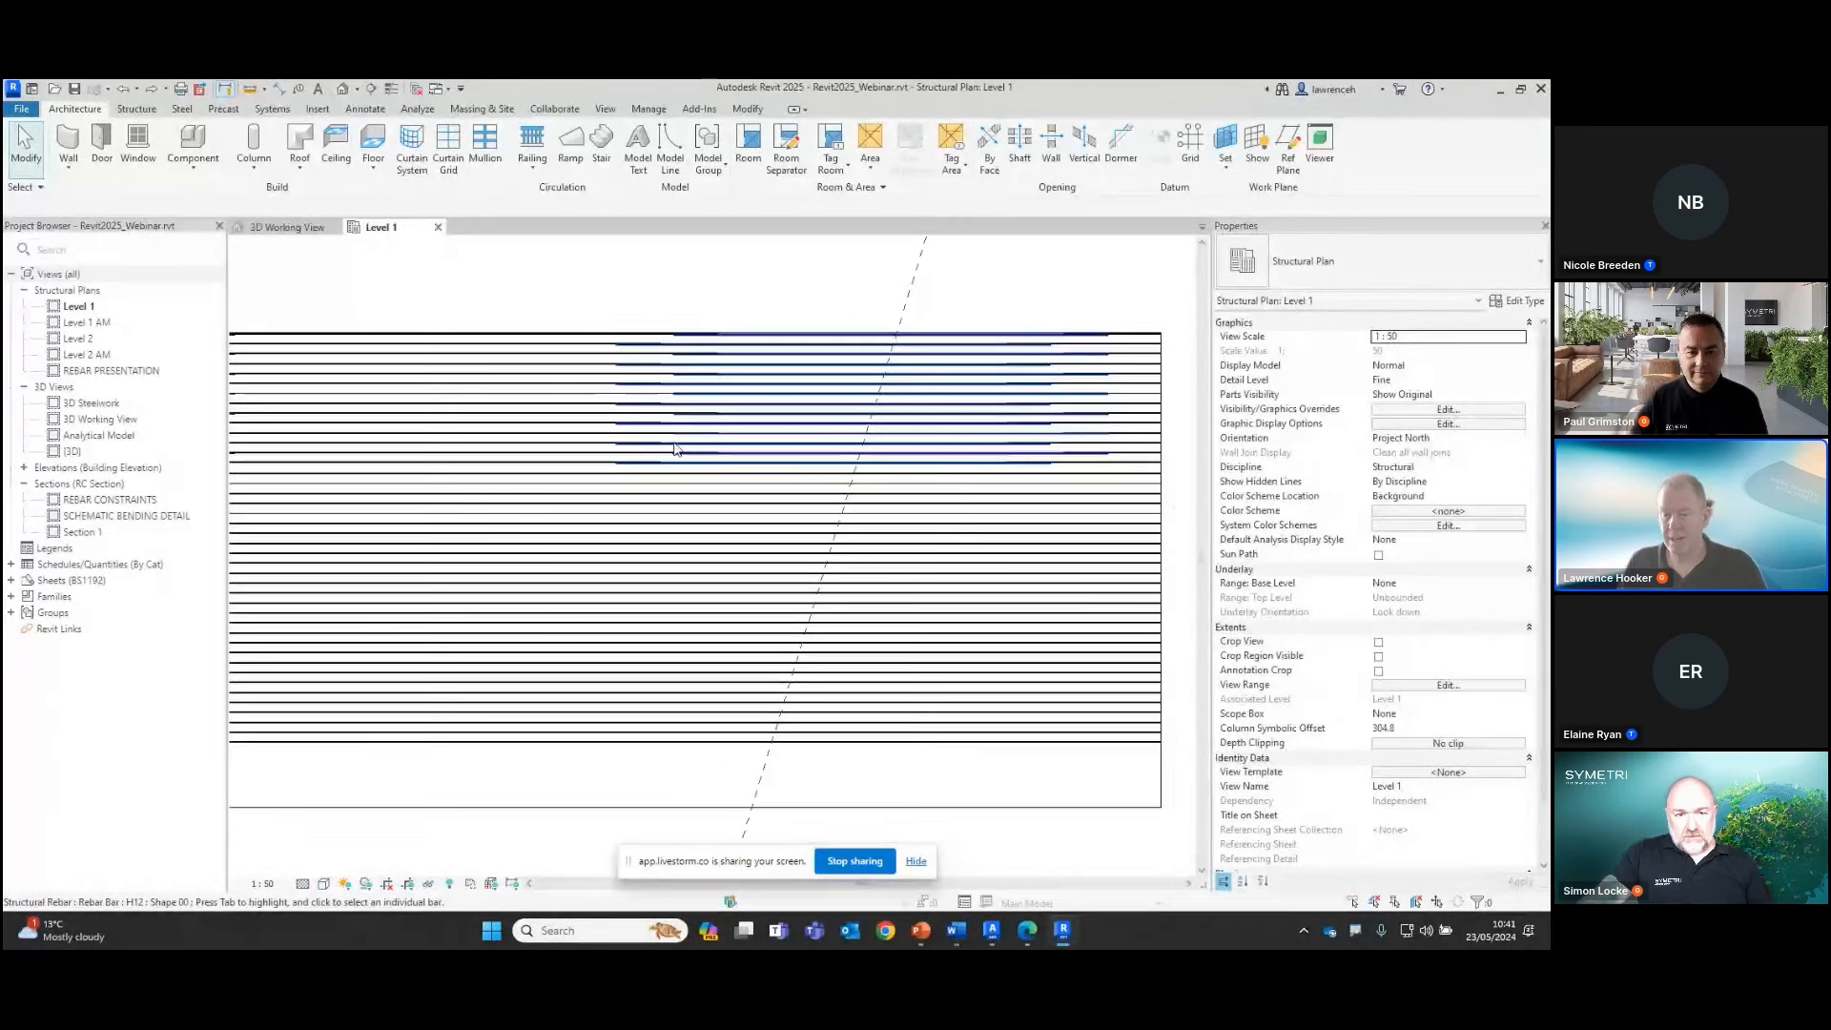
# Move the 60D Staggered Lap Splice second from the slab end further away from that end and finish the splice edit
pyautogui.click(699, 451)
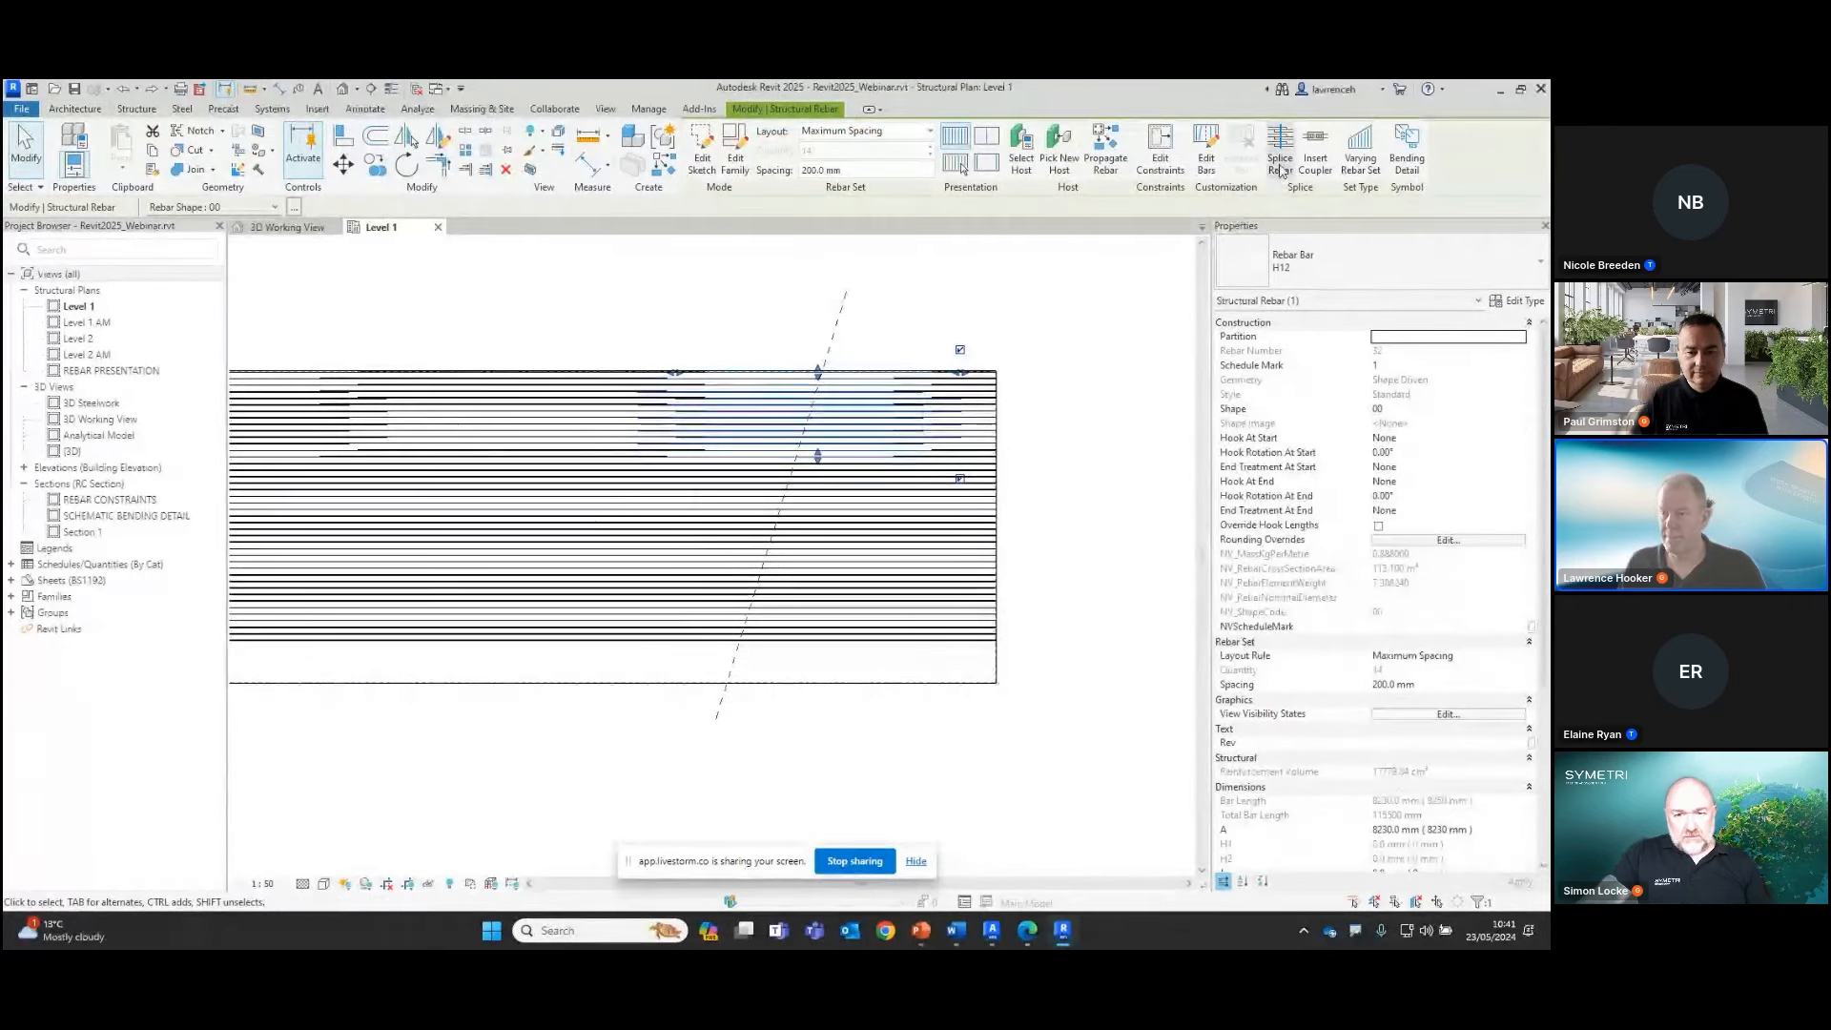
pyautogui.click(1280, 152)
pyautogui.click(924, 337)
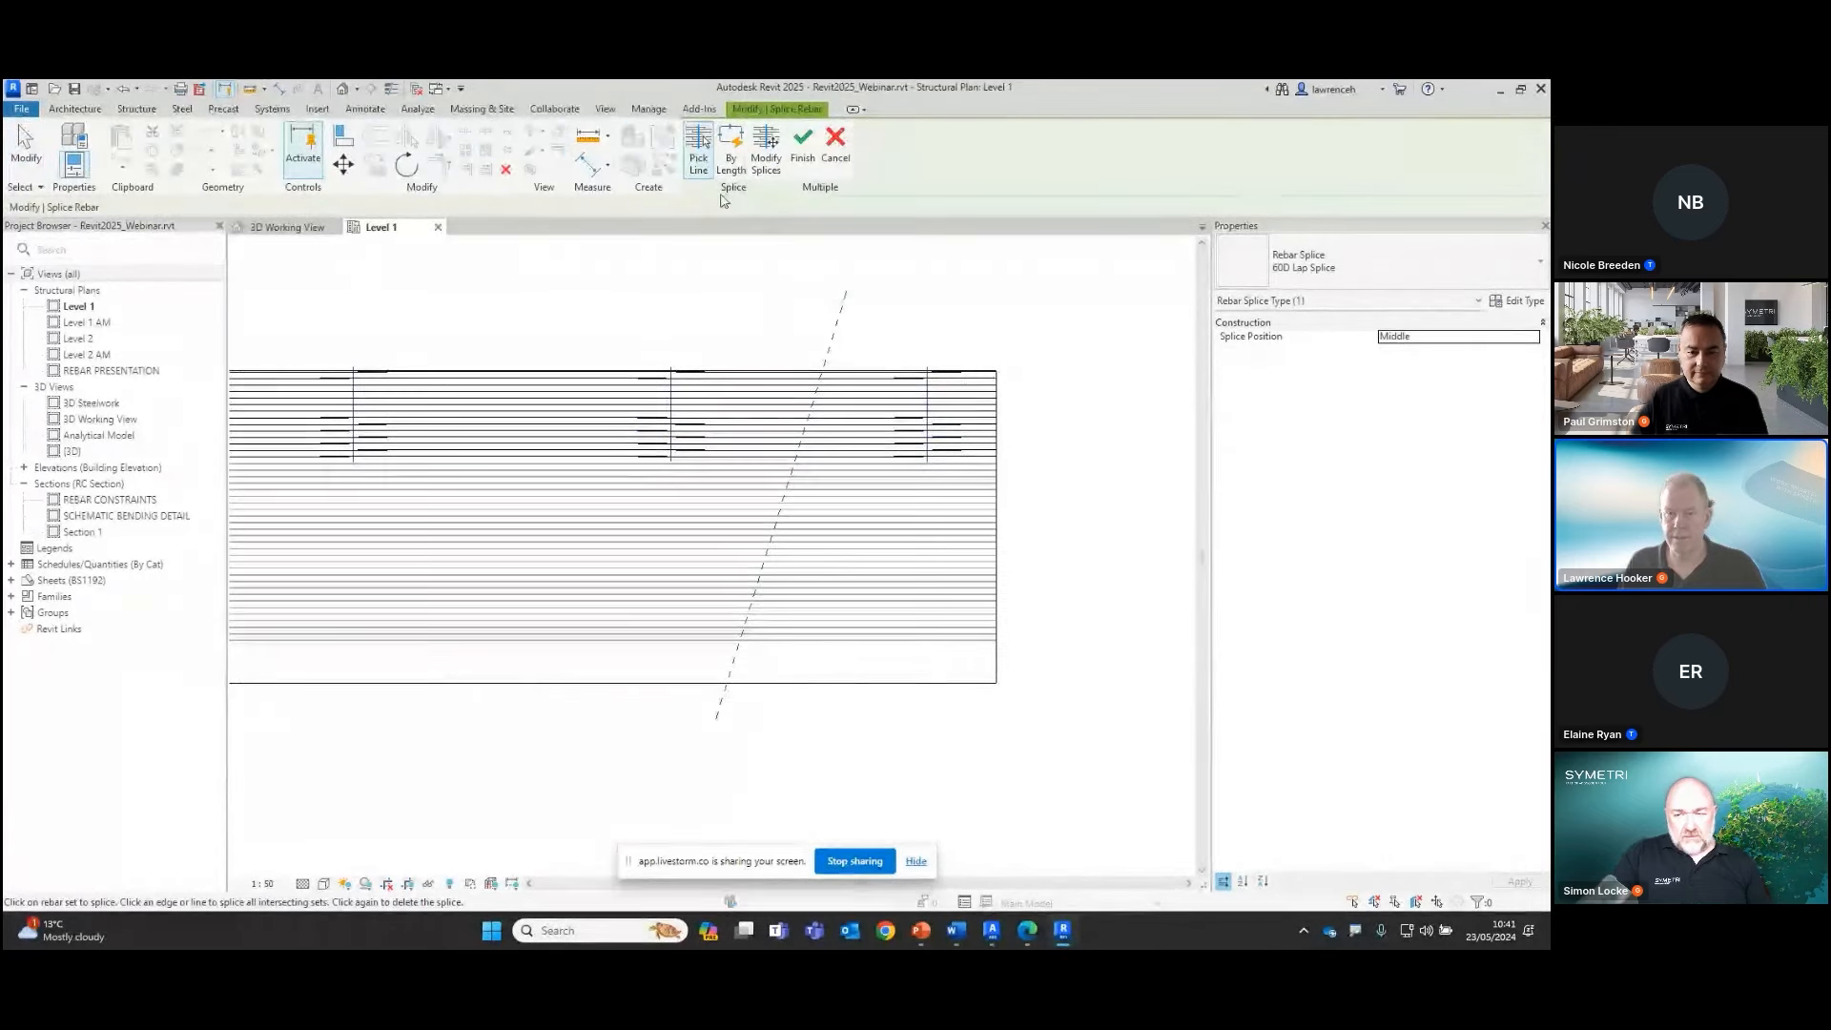
pyautogui.click(766, 153)
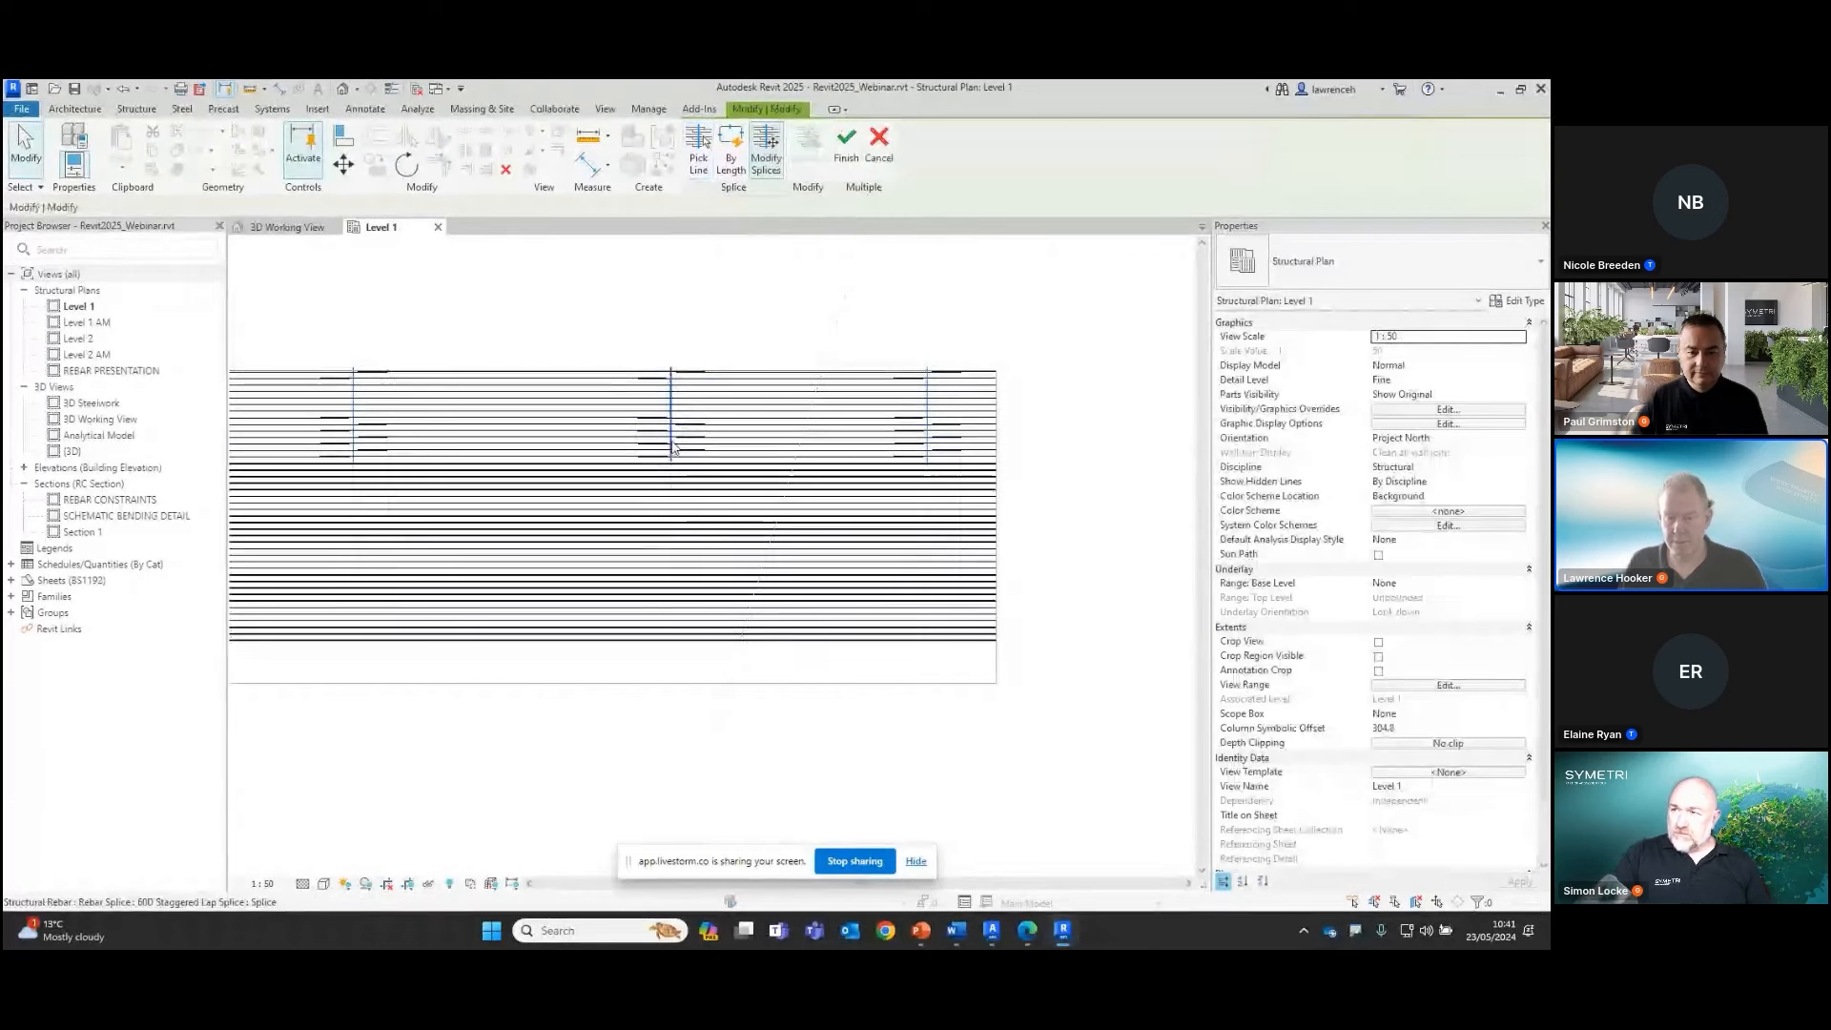
pyautogui.click(672, 441)
pyautogui.moveTo(651, 440); pyautogui.dragTo(619, 449)
pyautogui.moveTo(611, 430); pyautogui.dragTo(772, 437, button='middle')
pyautogui.scroll(-2, 670, 437)
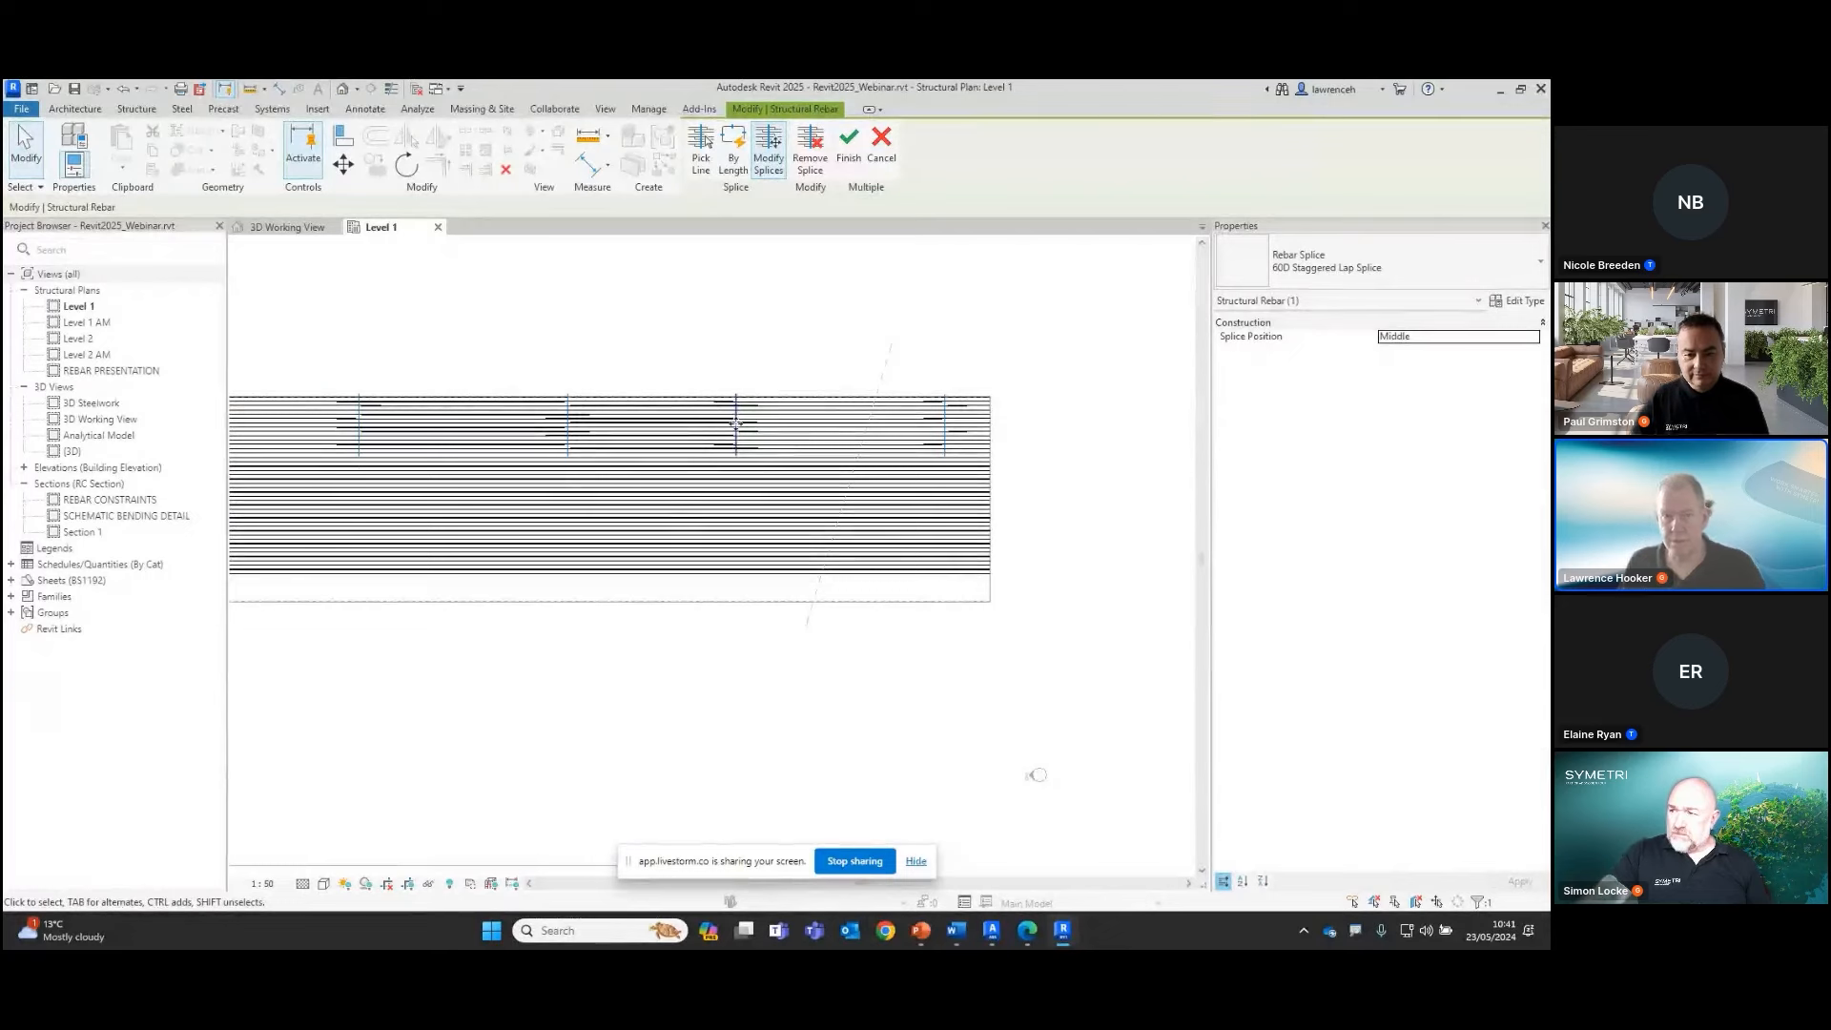
pyautogui.click(849, 143)
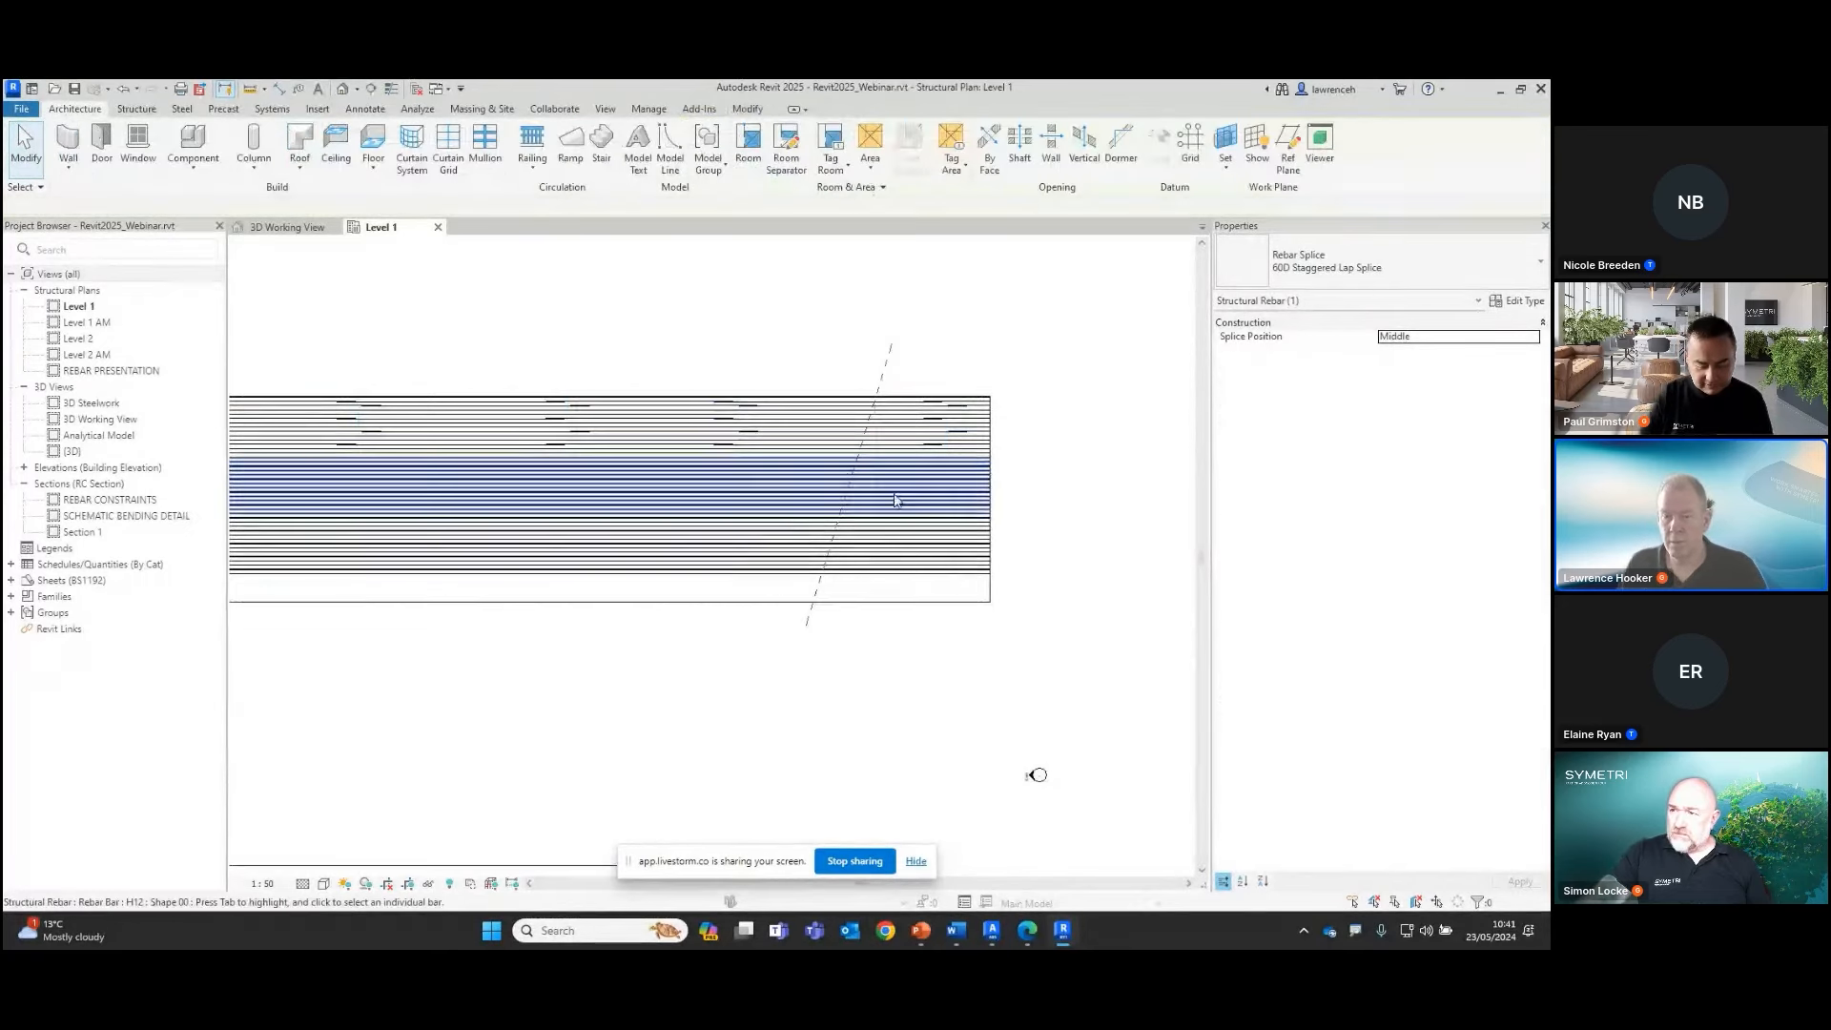
# Splice the unspliced rebar set along the slab's lower edge with a 60D Lap Splice picked along the sloping reference plane
pyautogui.click(895, 500)
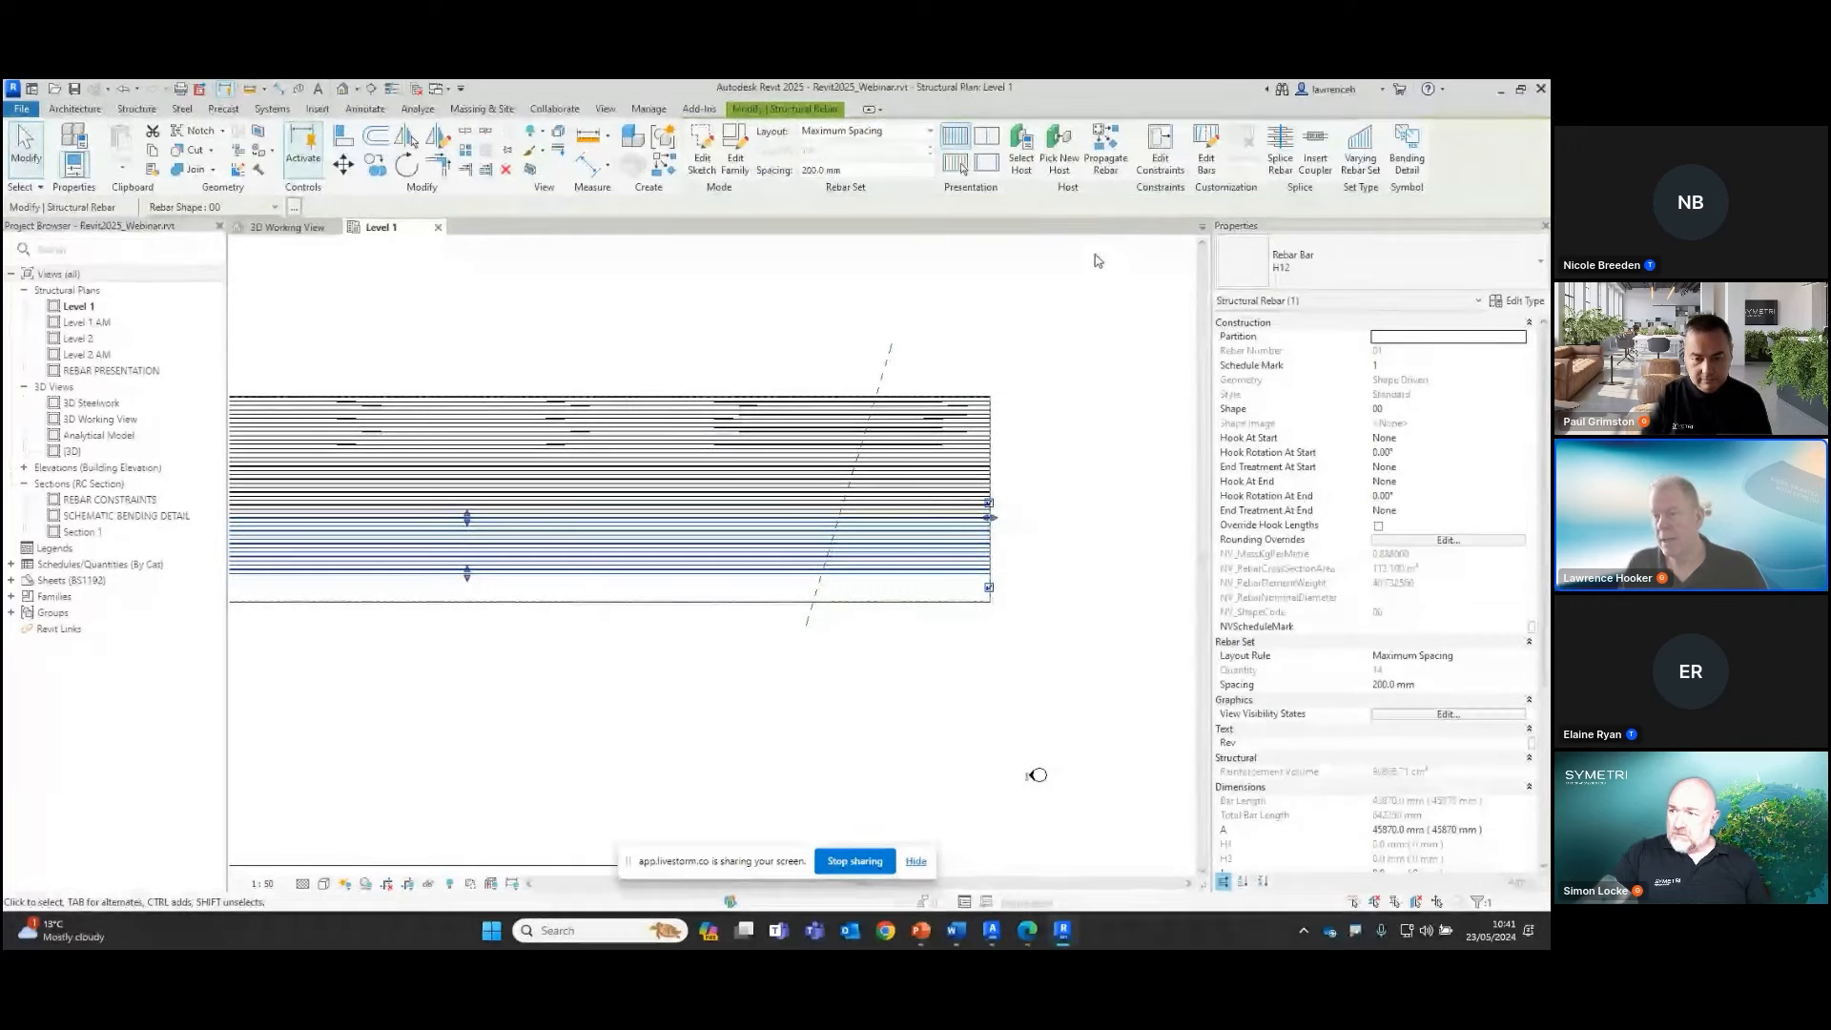
pyautogui.click(1280, 151)
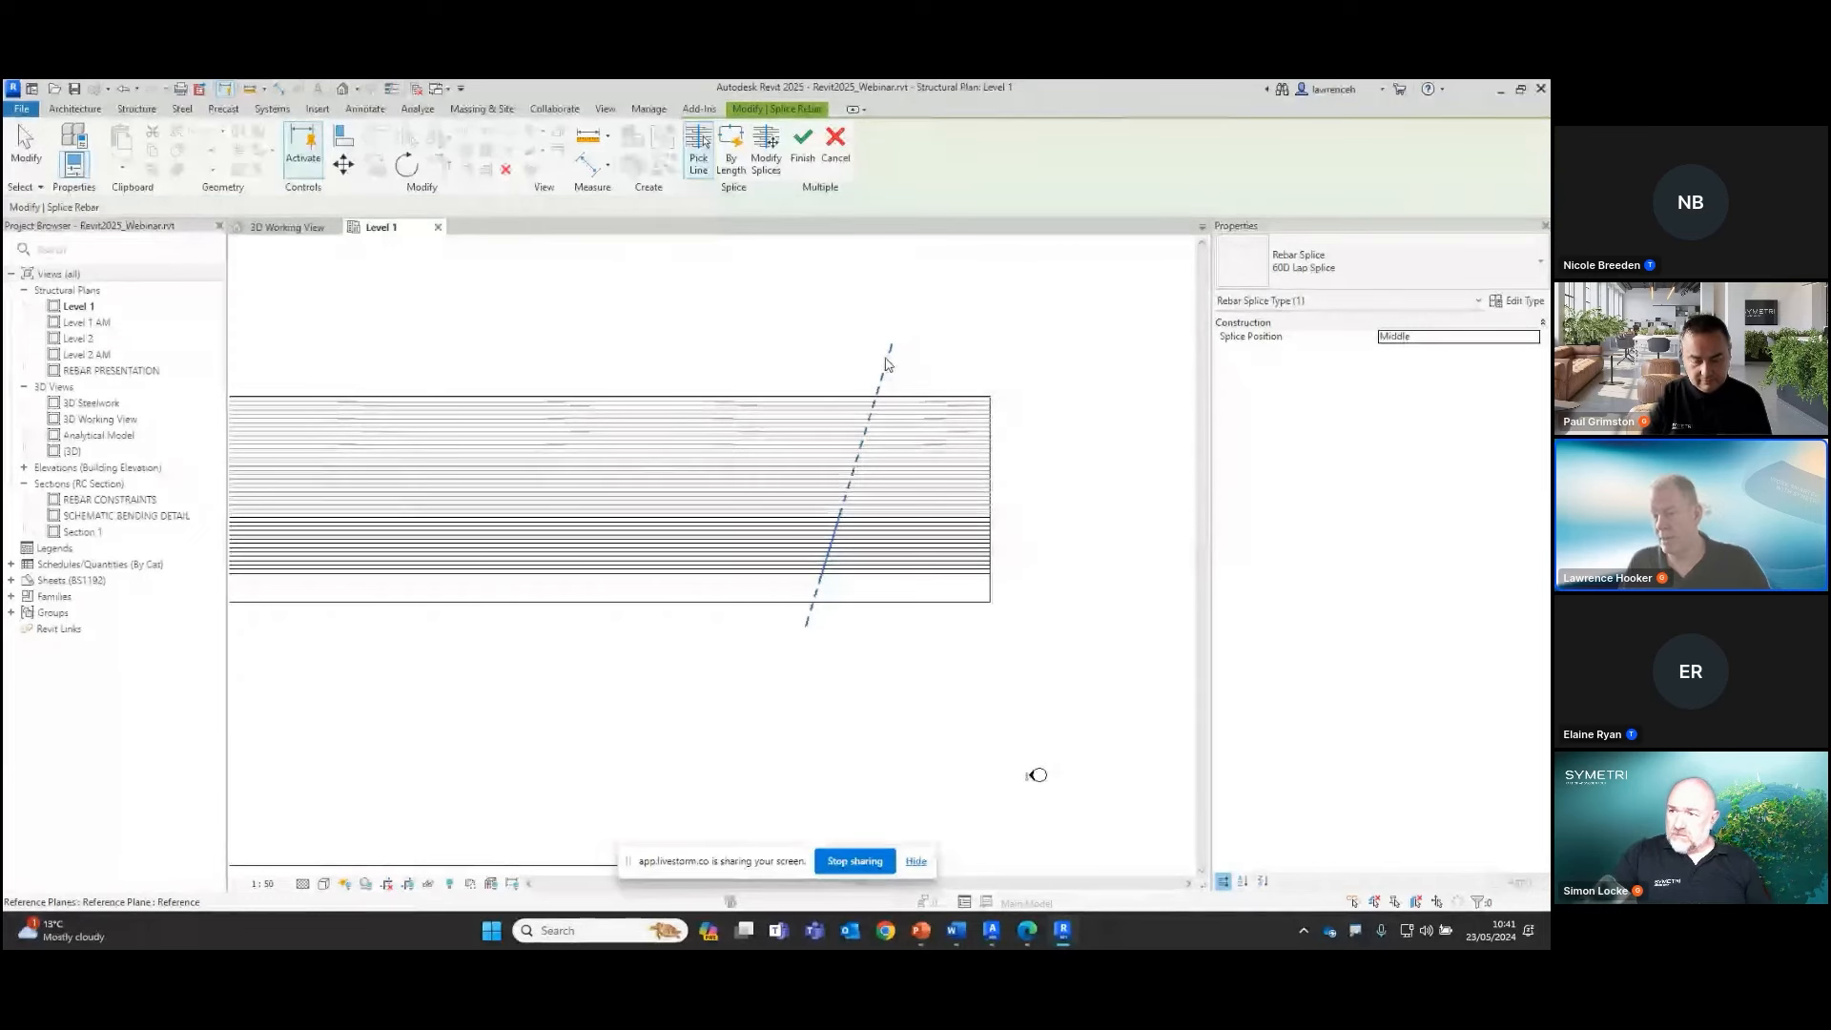
pyautogui.scroll(6, 834, 572)
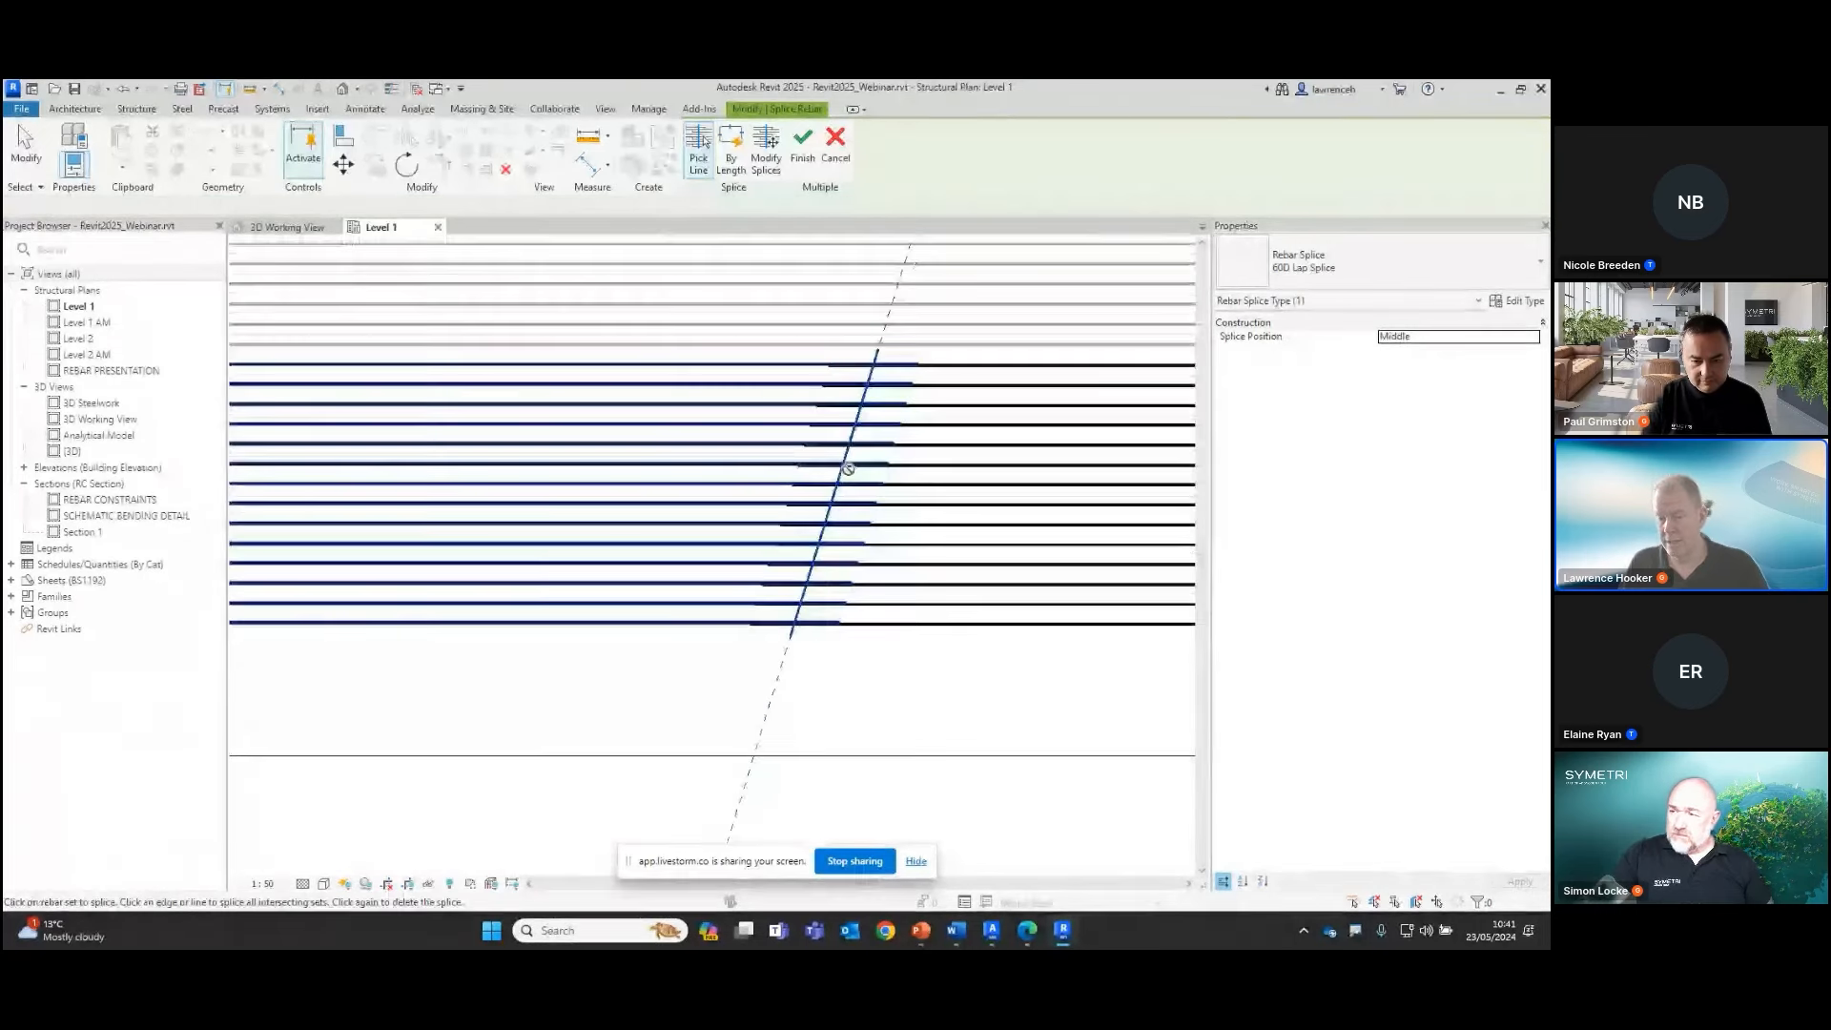
pyautogui.click(803, 146)
pyautogui.scroll(-2, 823, 670)
pyautogui.scroll(-2, 910, 651)
pyautogui.moveTo(849, 670); pyautogui.dragTo(829, 675, button='middle')
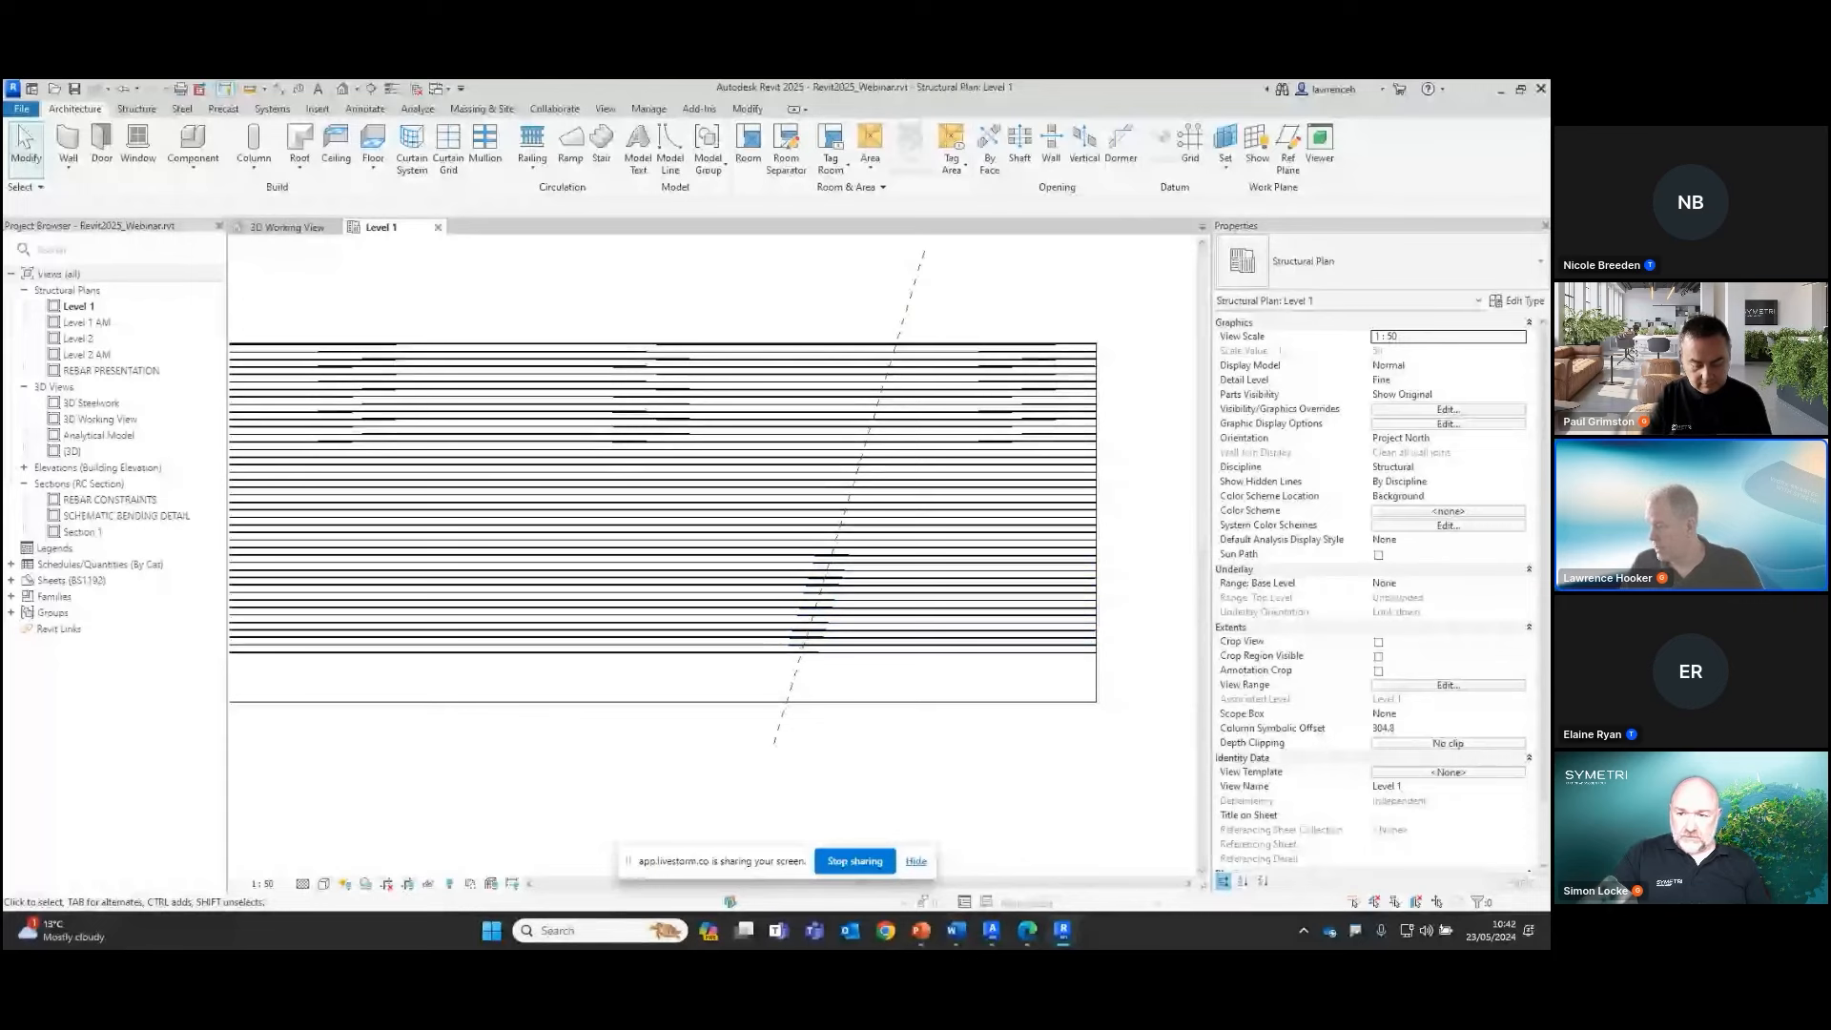
# Switch to the slide presentation and advance past New Rebar Properties to the Disable Rebar Constraints slide
pyautogui.hotkey('alt', 'Tab')
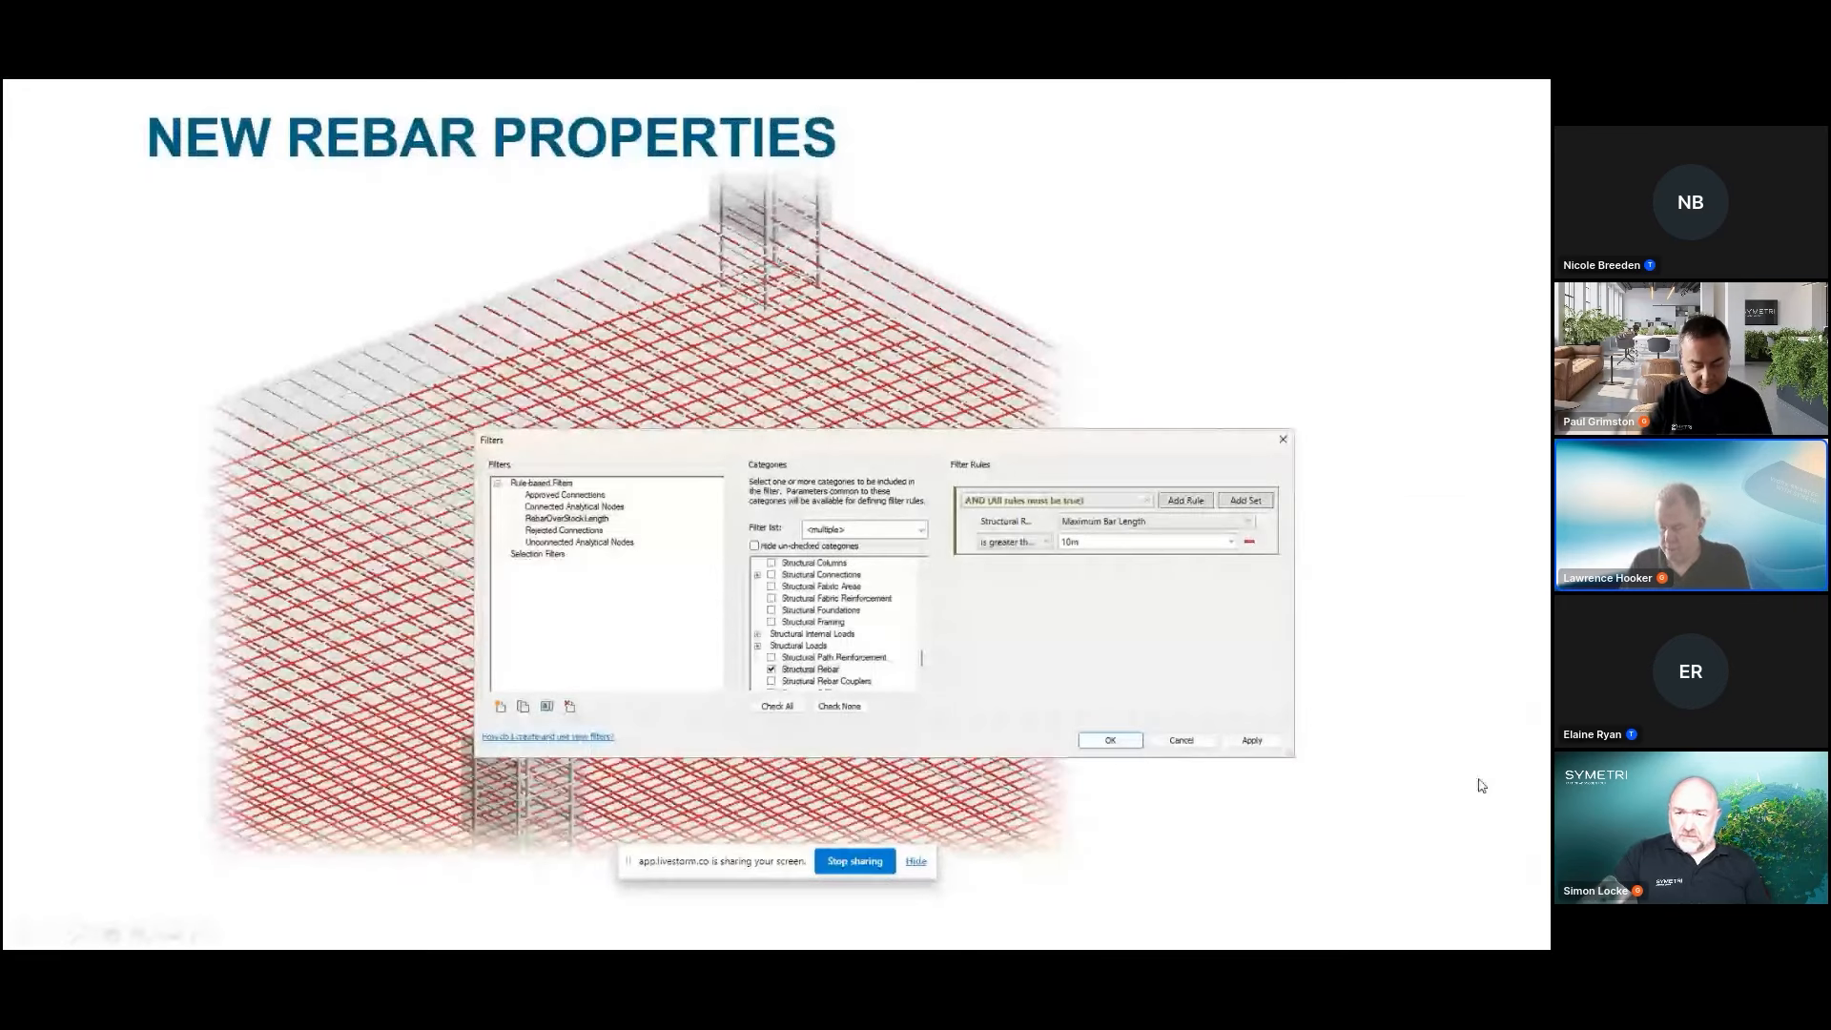
pyautogui.click(1356, 706)
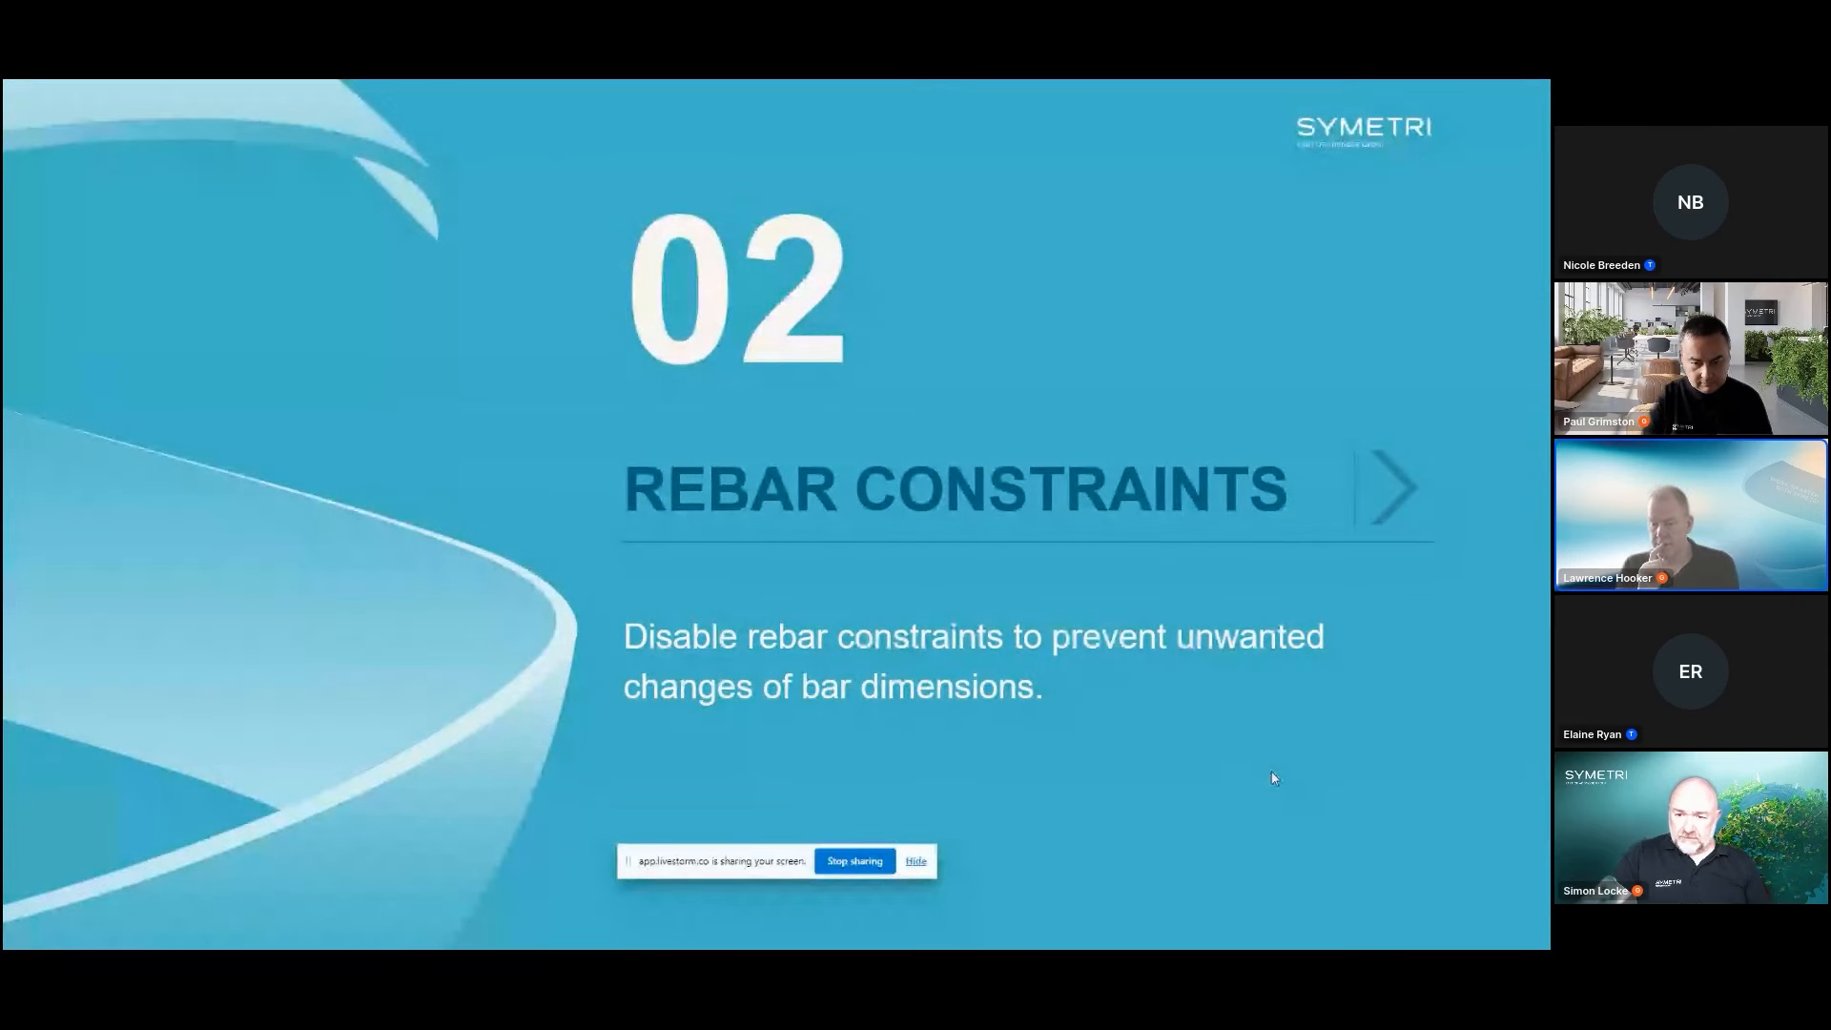
pyautogui.press('Right')
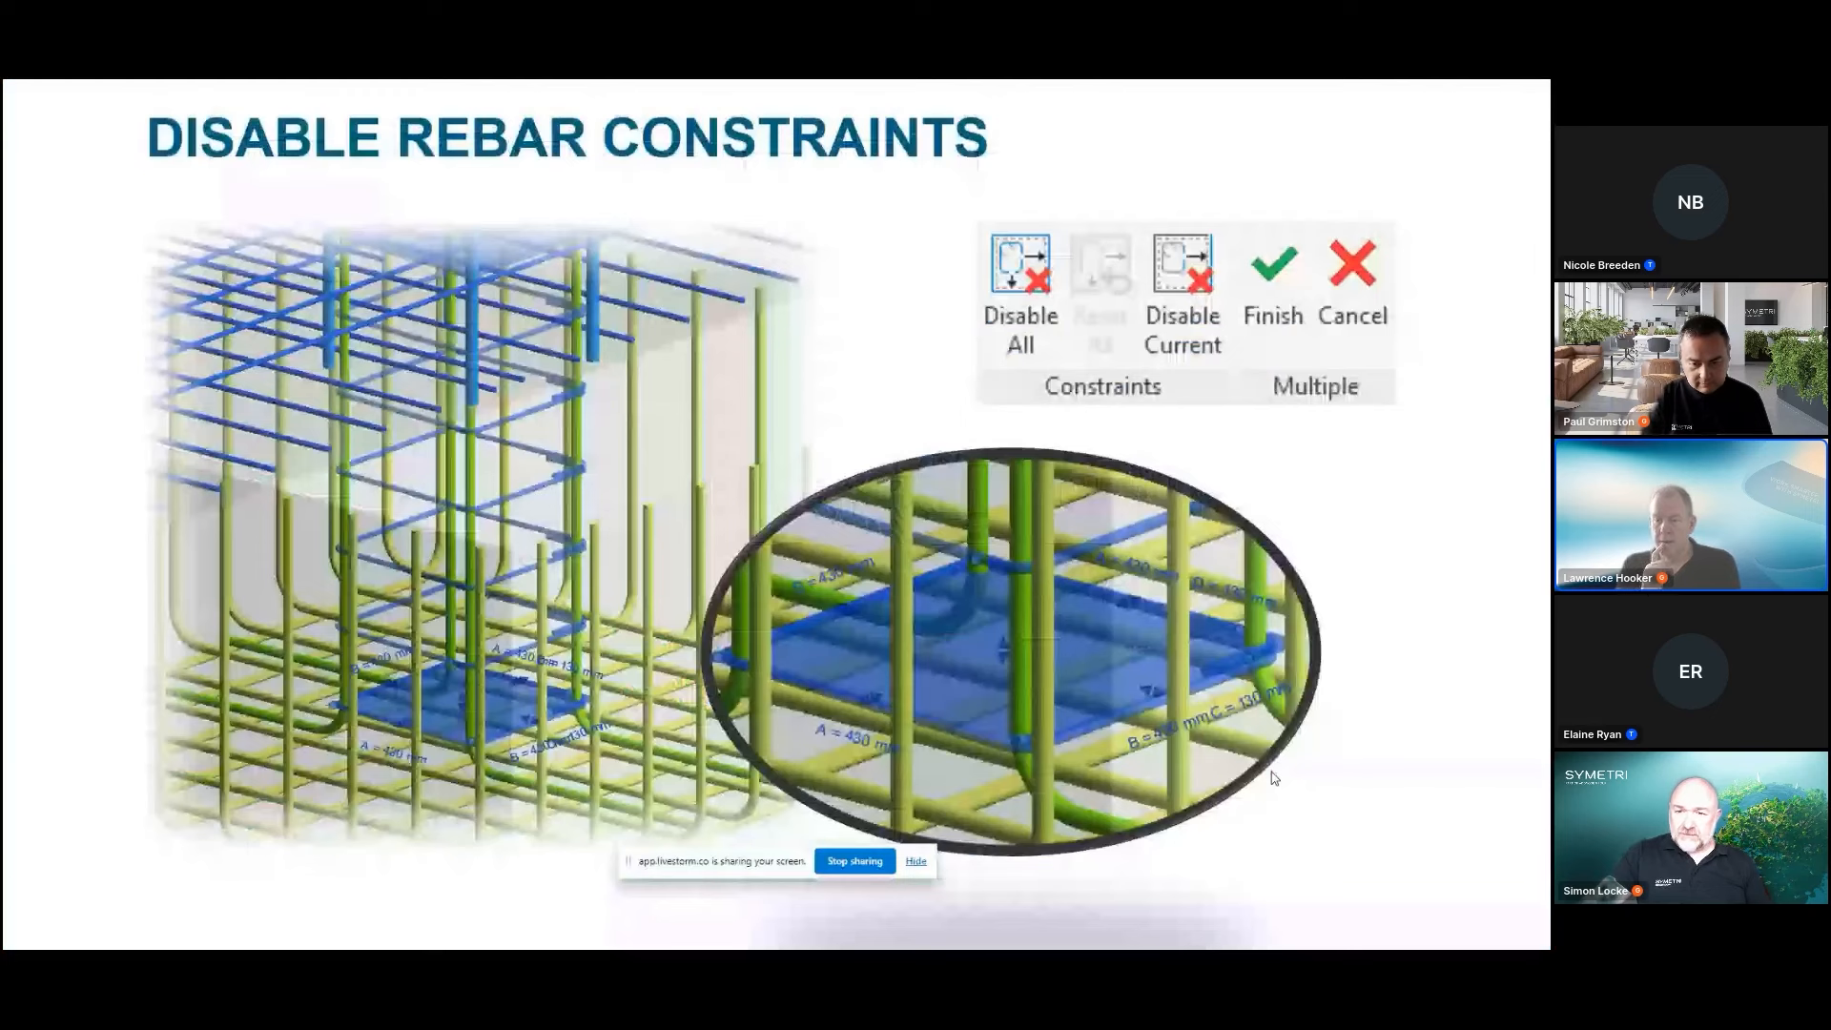
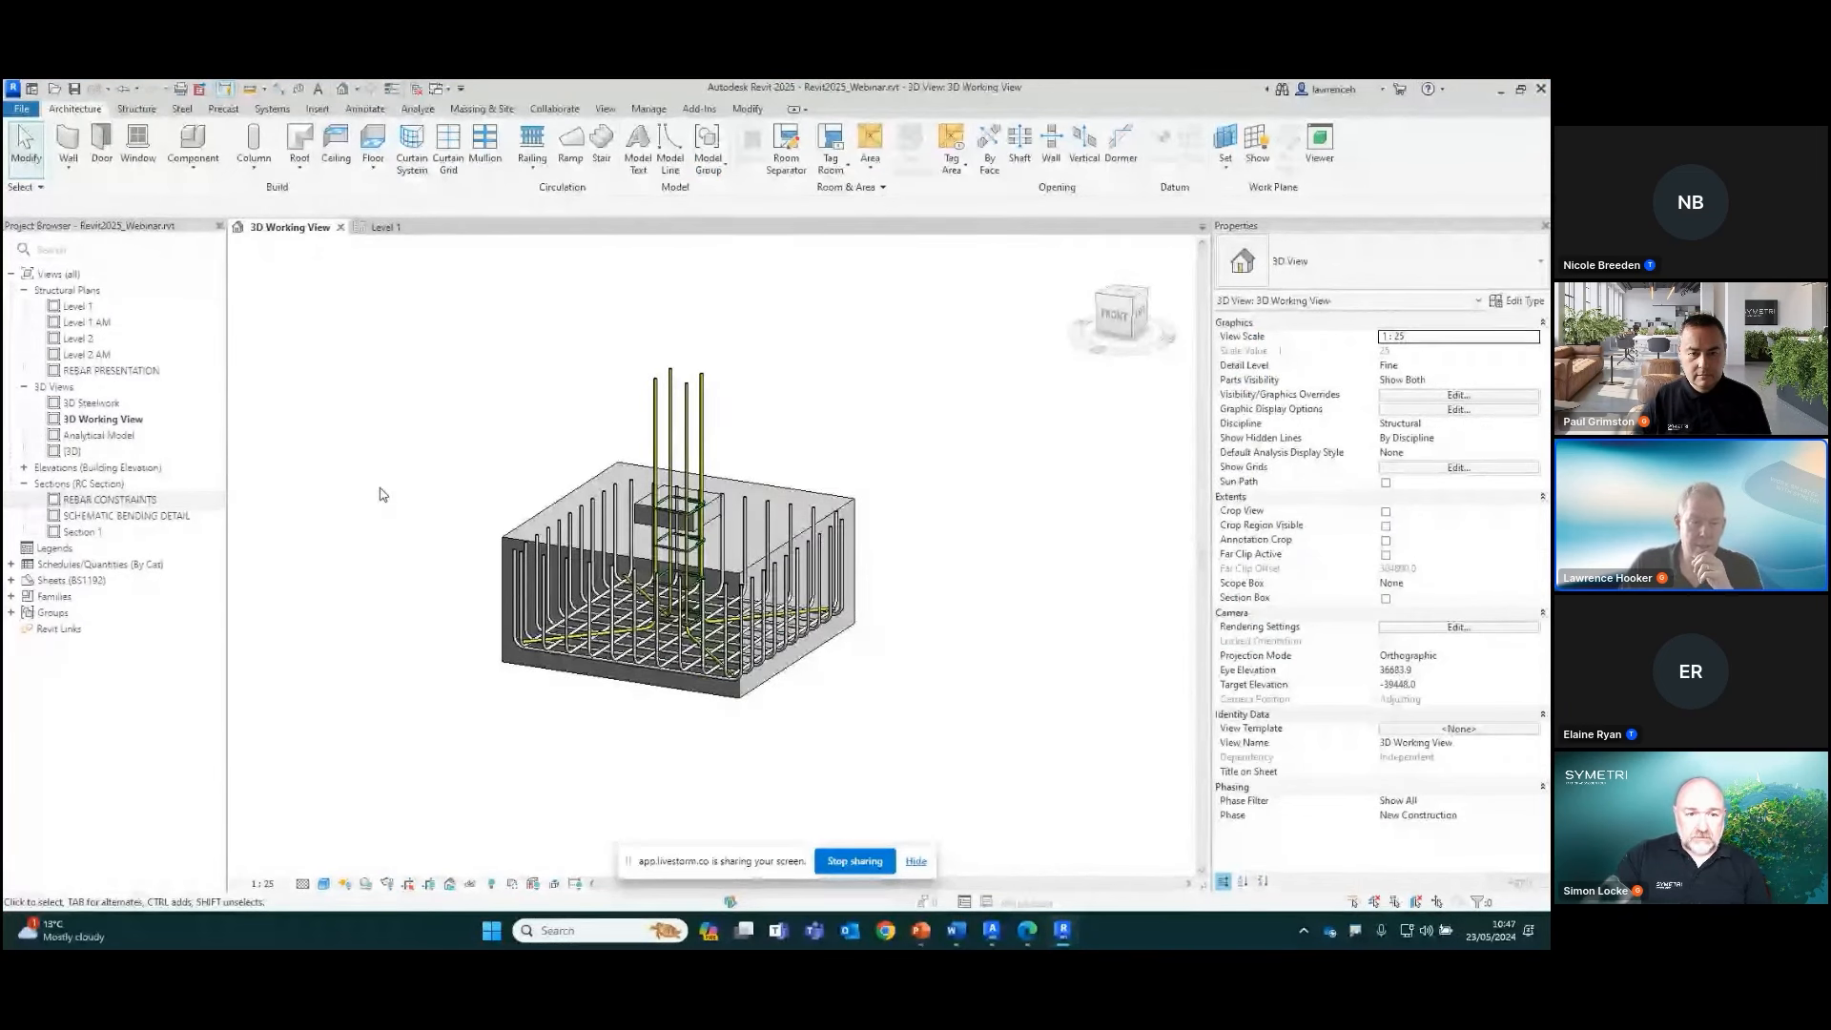
# Open the SCHEMATIC BENDING DETAIL section and examine the bending details tagged beside the footing
pyautogui.click(178, 520)
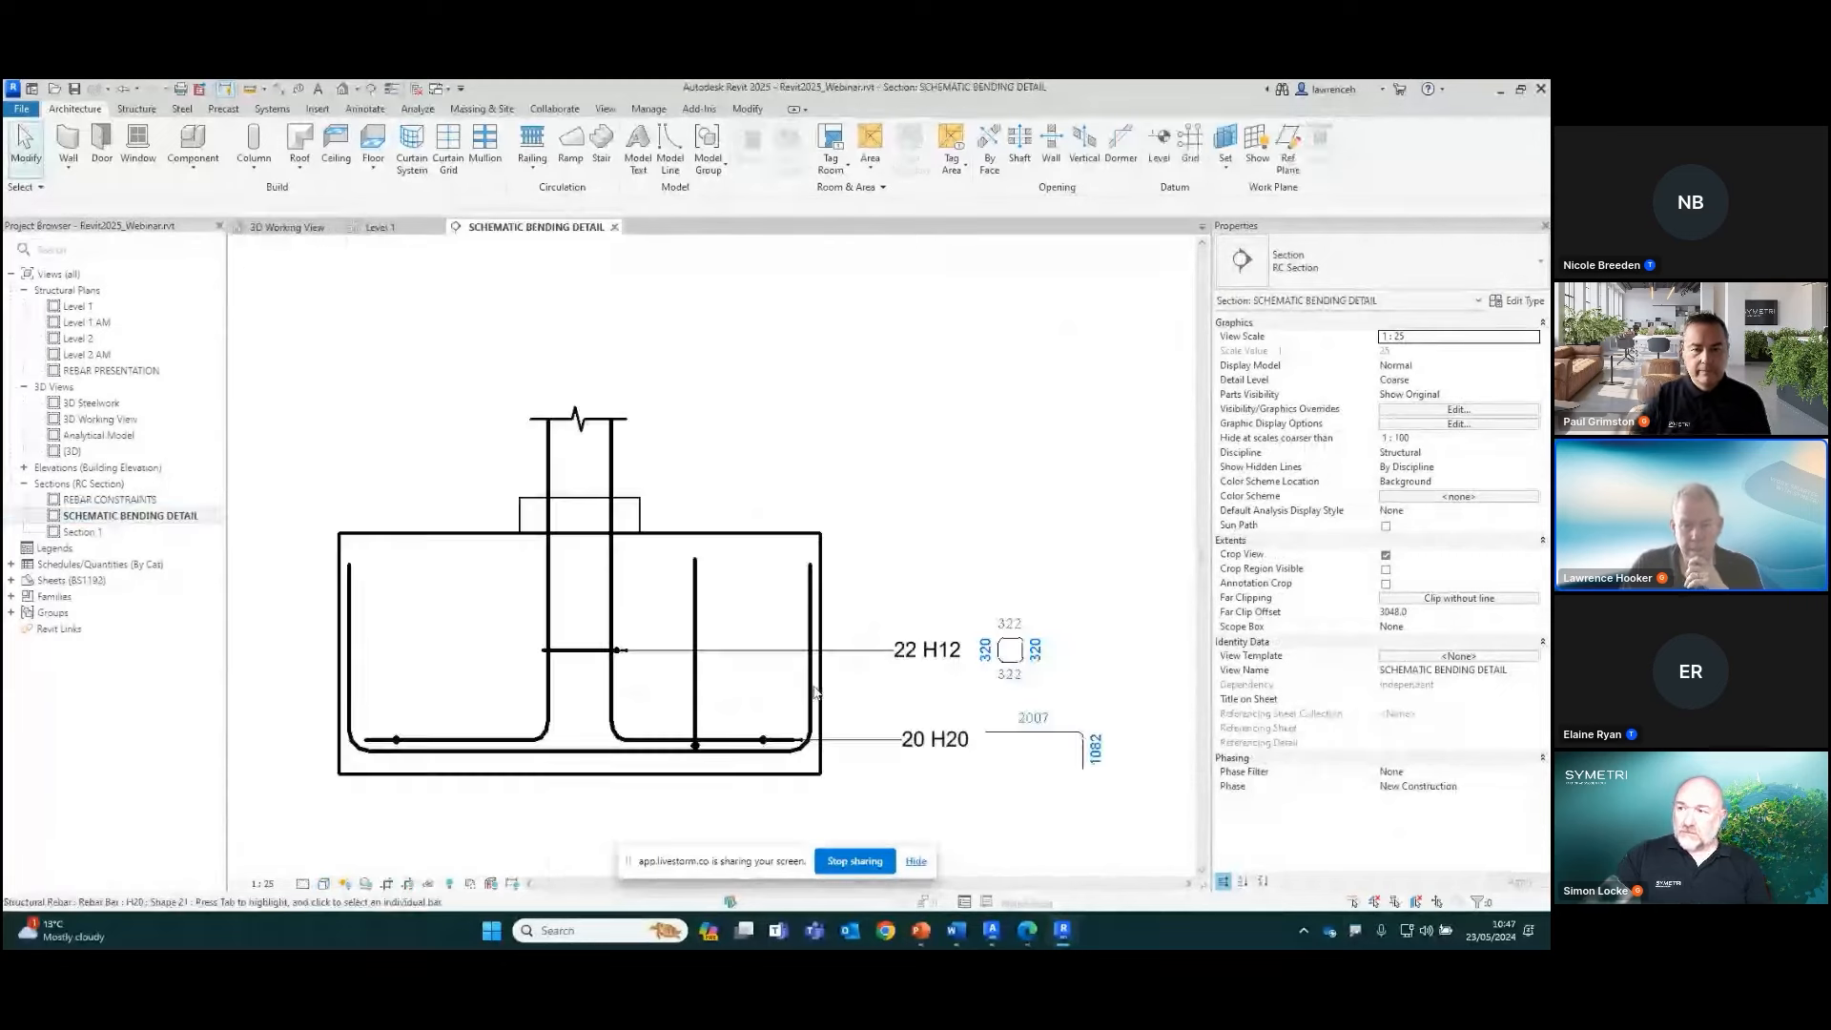
pyautogui.moveTo(814, 688); pyautogui.dragTo(834, 630, button='middle')
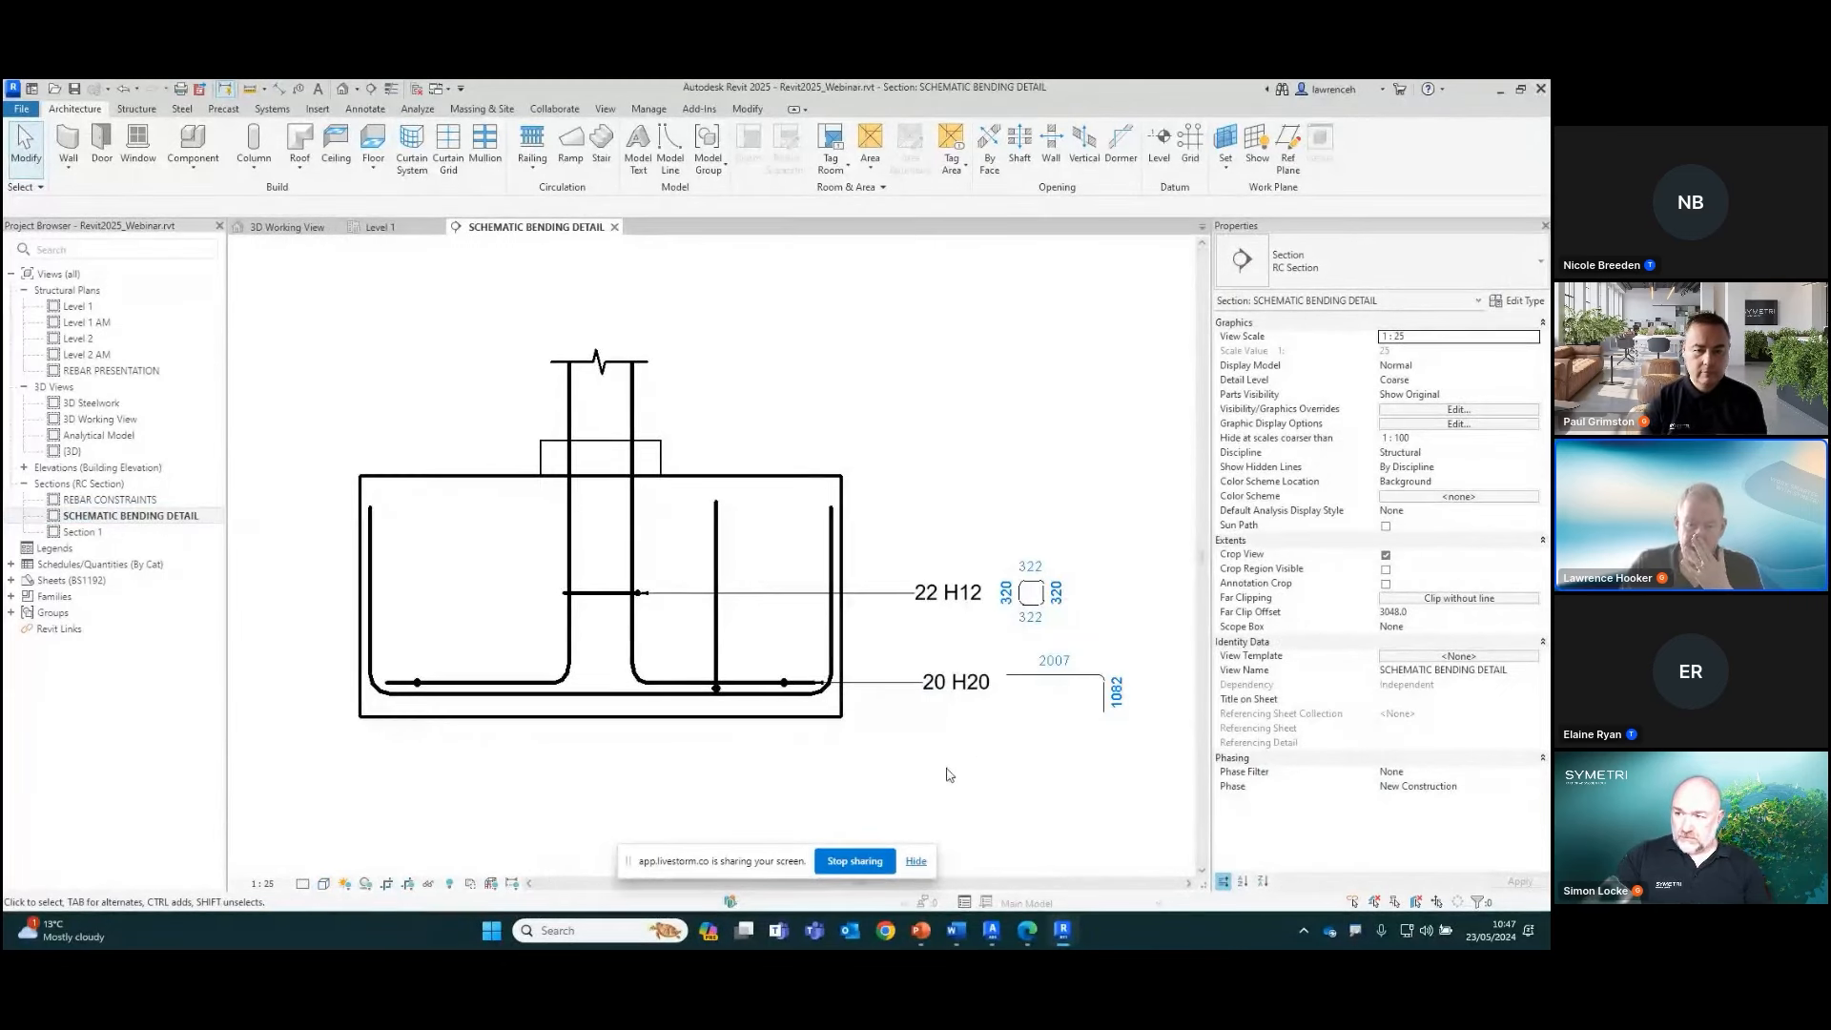
pyautogui.scroll(3, 944, 730)
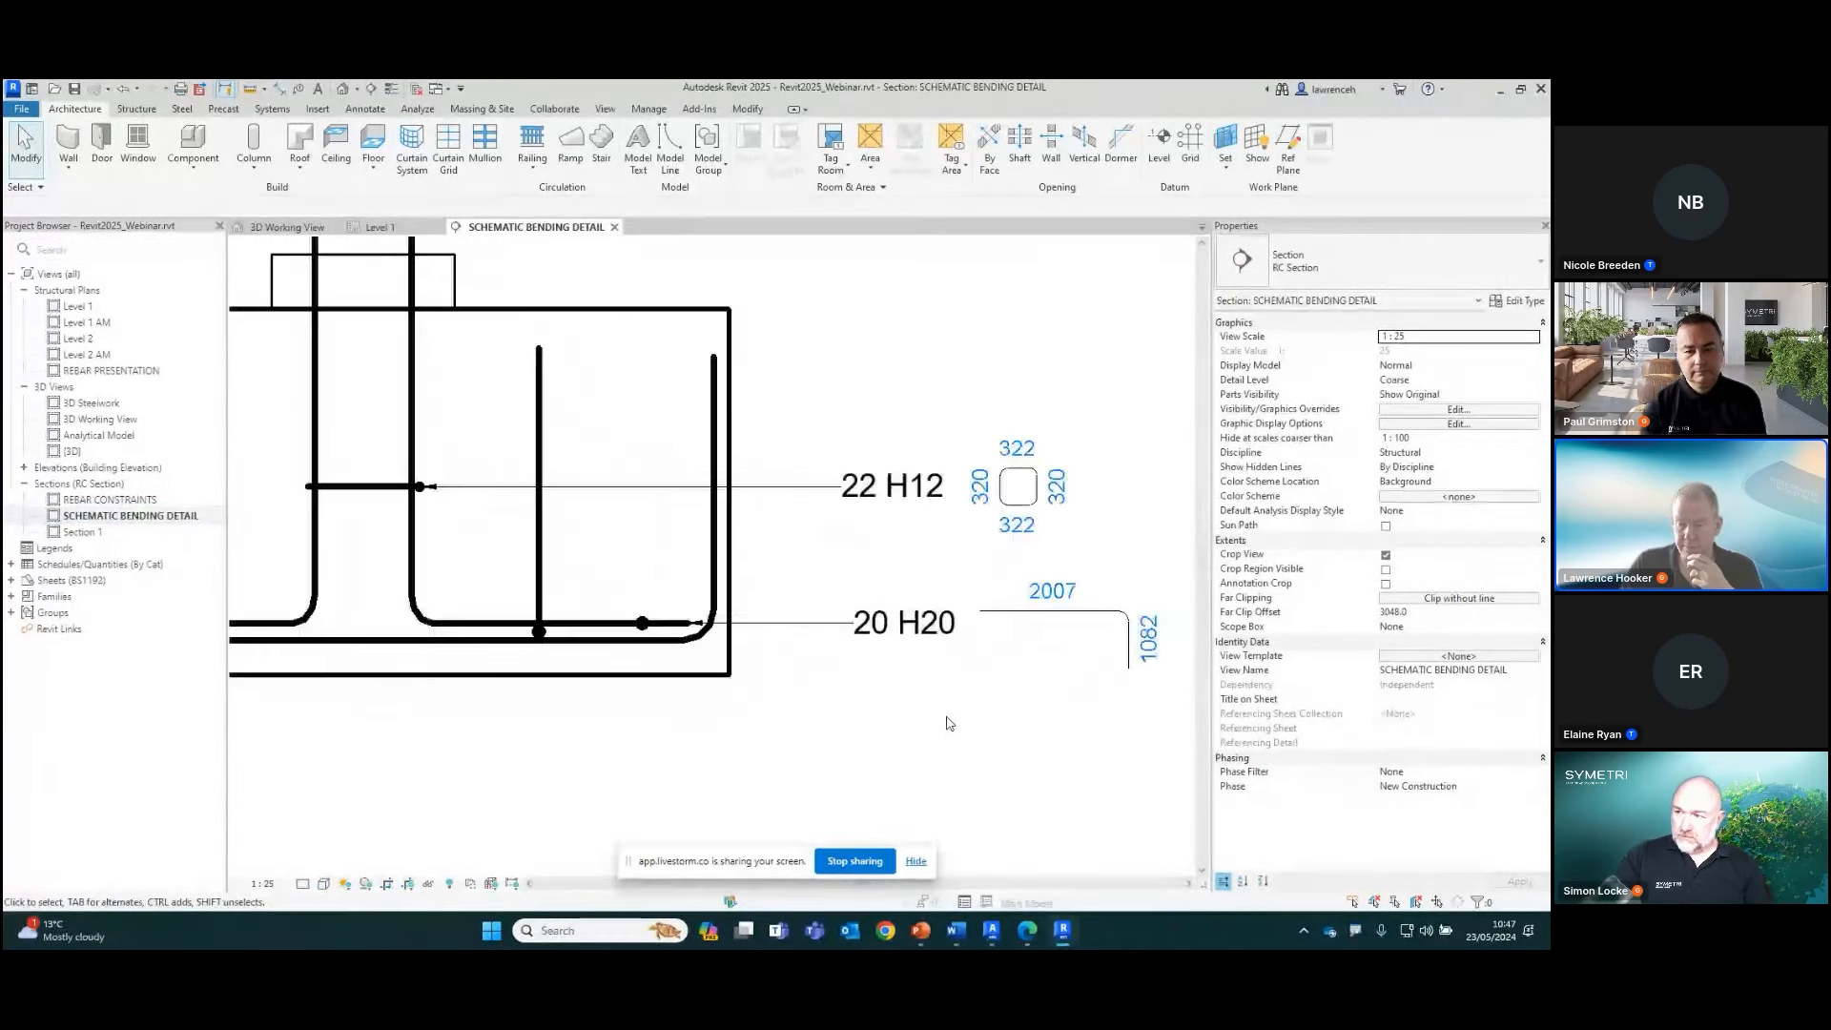
pyautogui.scroll(-2, 956, 702)
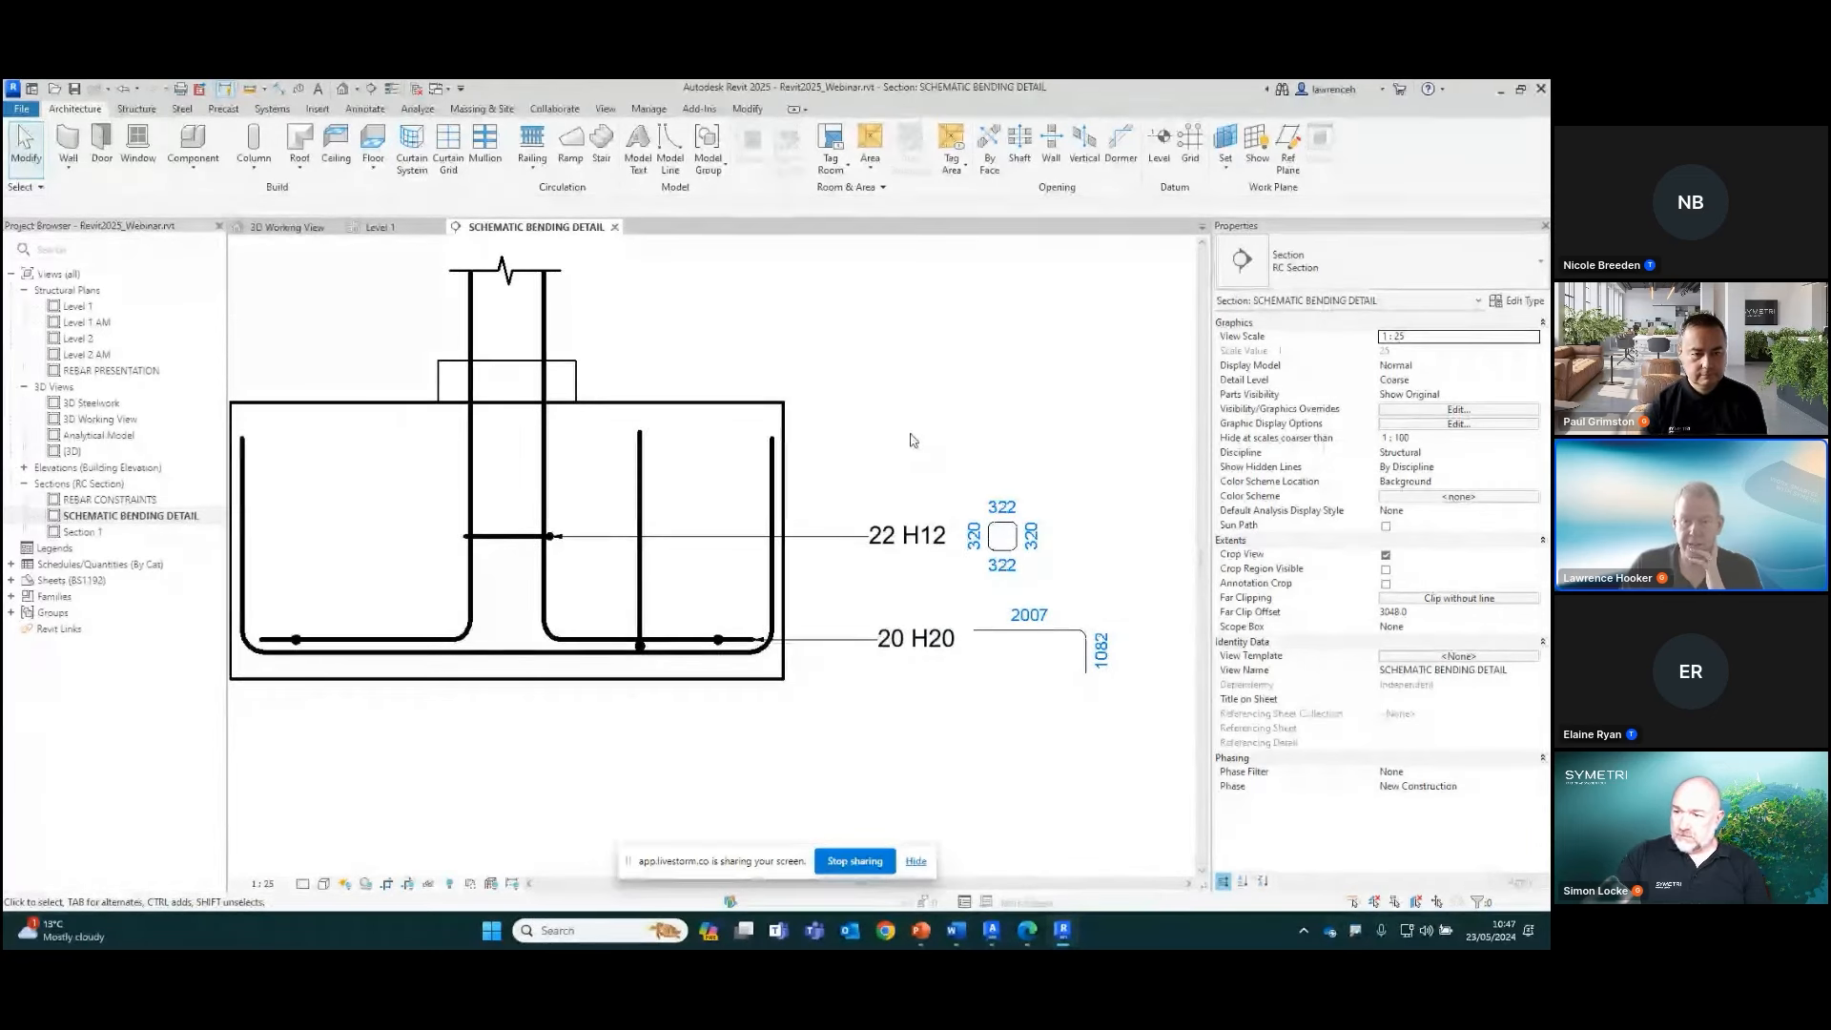
# Place a schematic bending detail for the footing's U-shaped H20 bar set beside the footing, above the existing 22 H12 detail
pyautogui.click(774, 477)
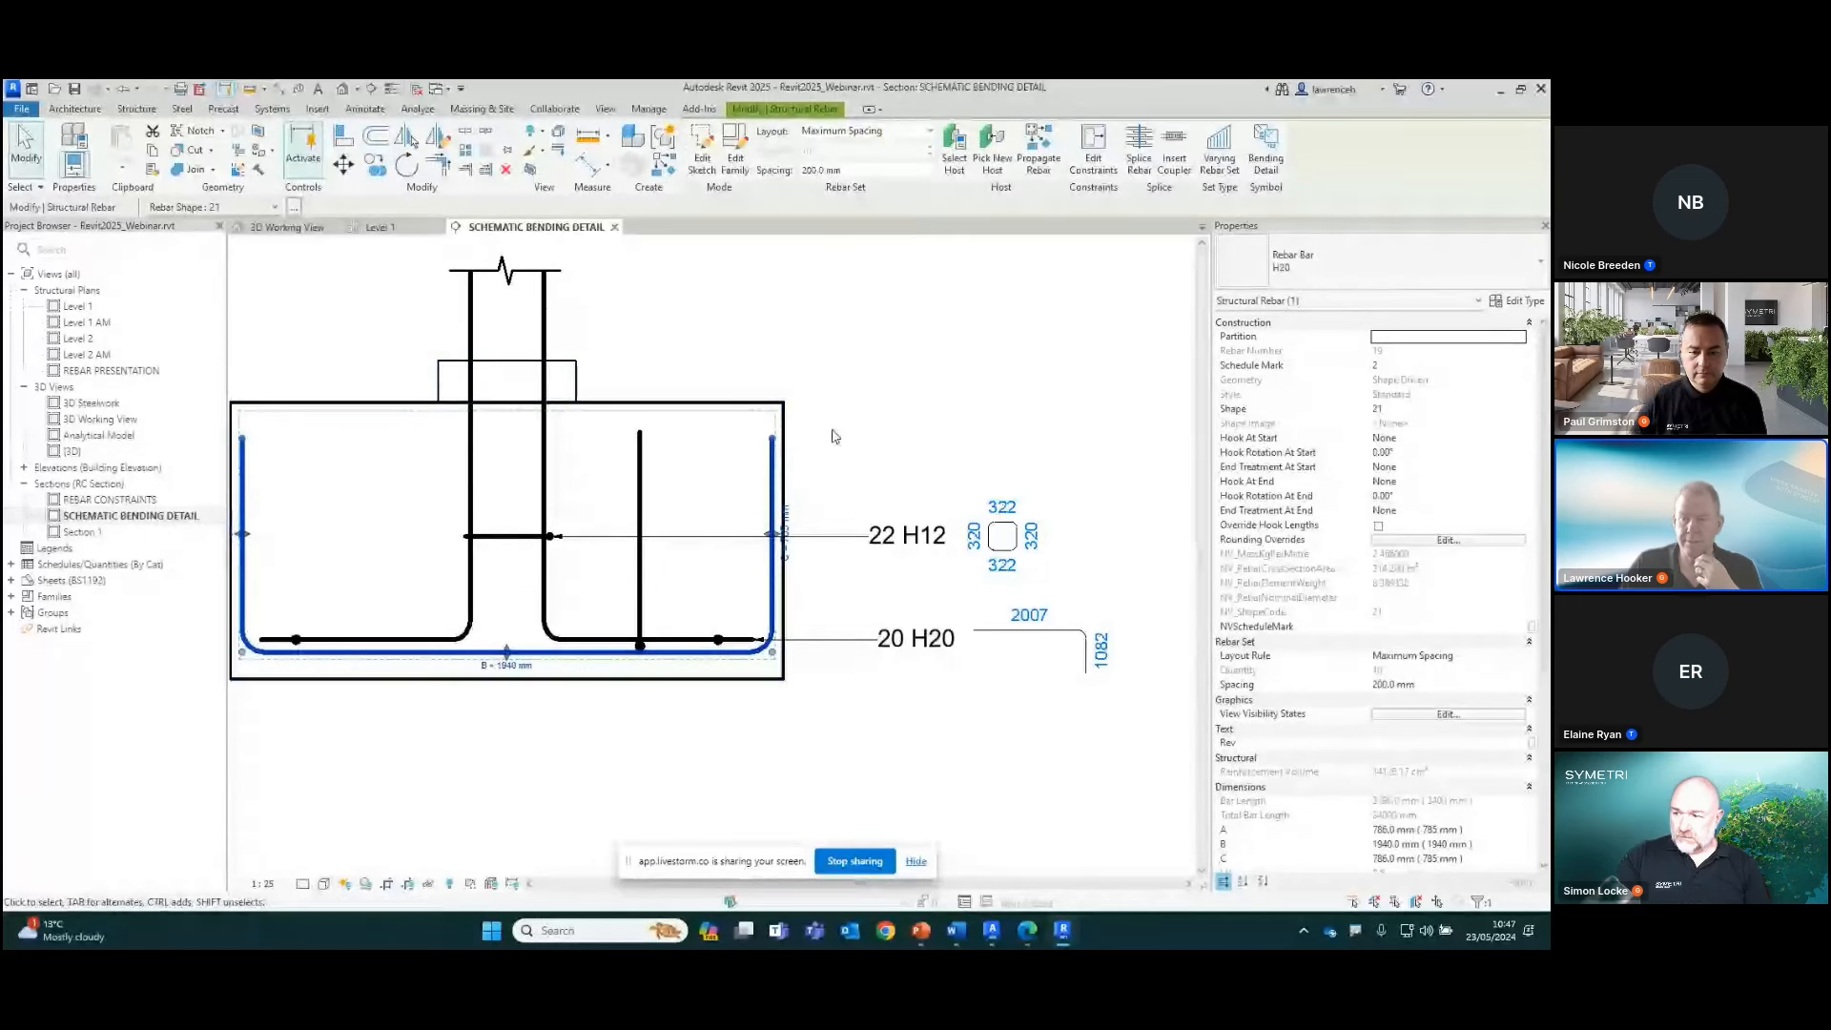
pyautogui.click(1269, 162)
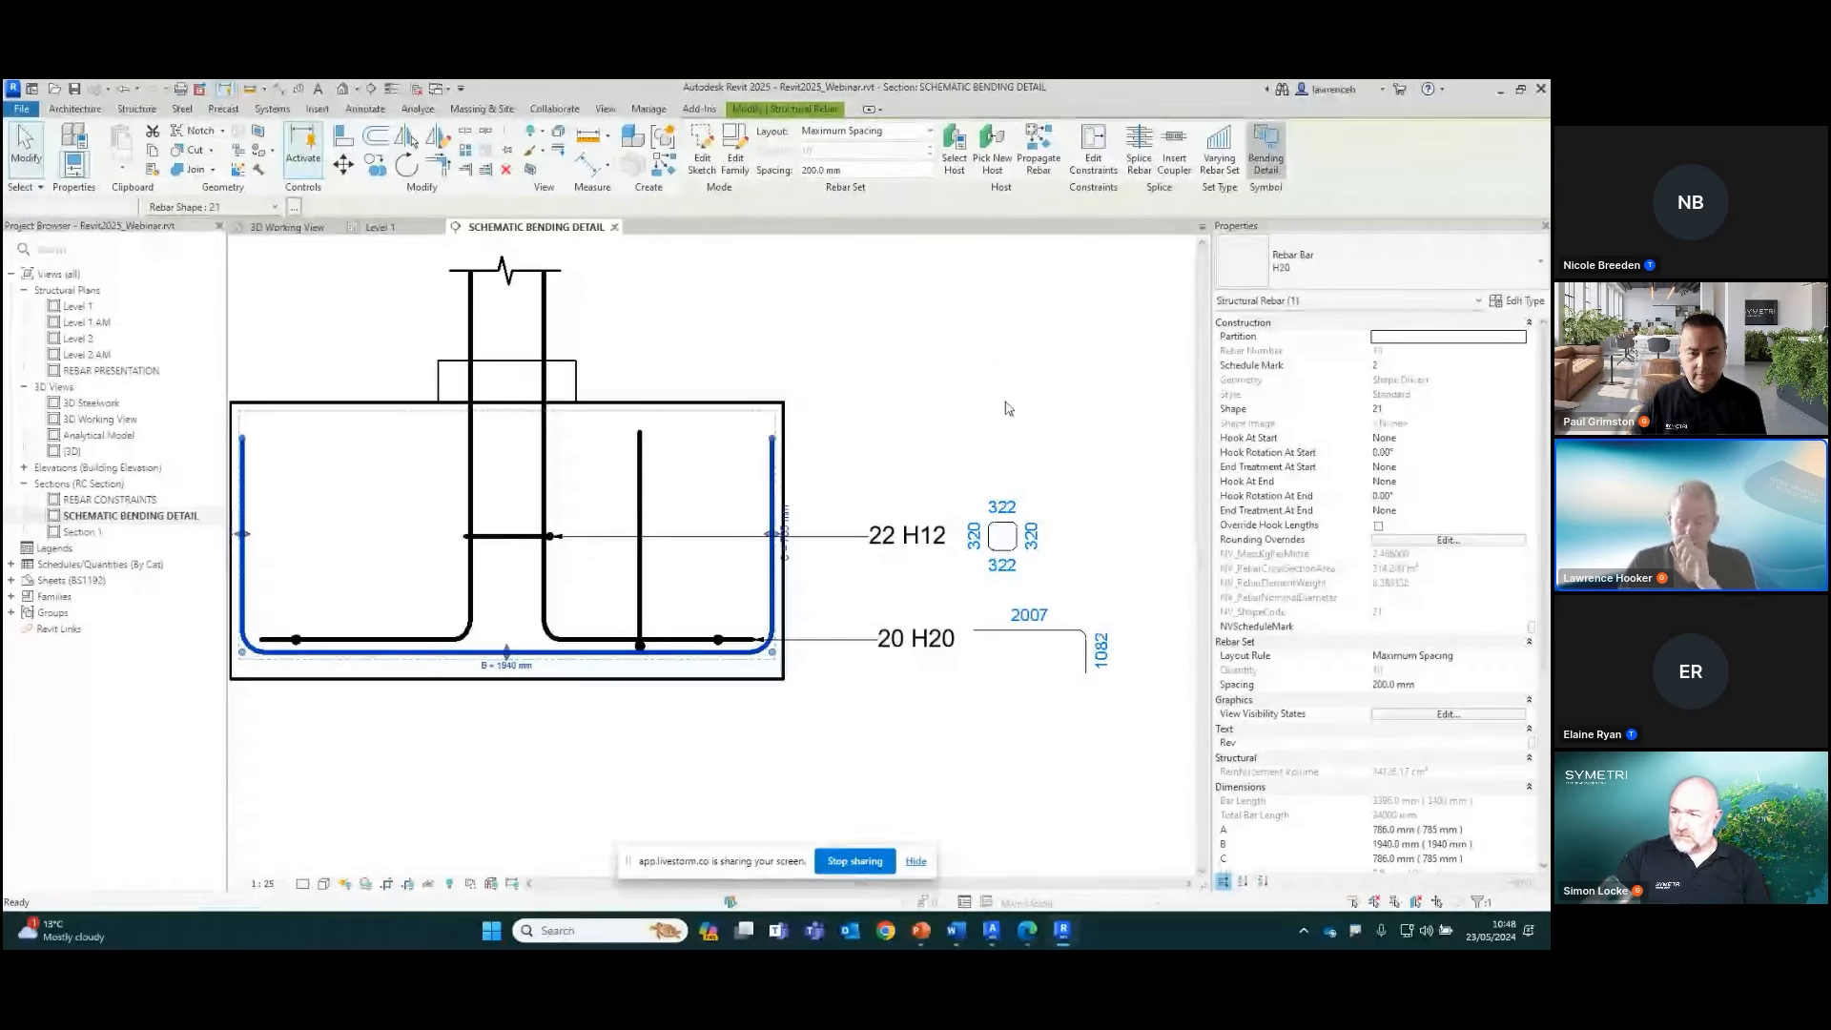
pyautogui.scroll(-3, 1006, 401)
pyautogui.moveTo(975, 410); pyautogui.dragTo(878, 509, button='middle')
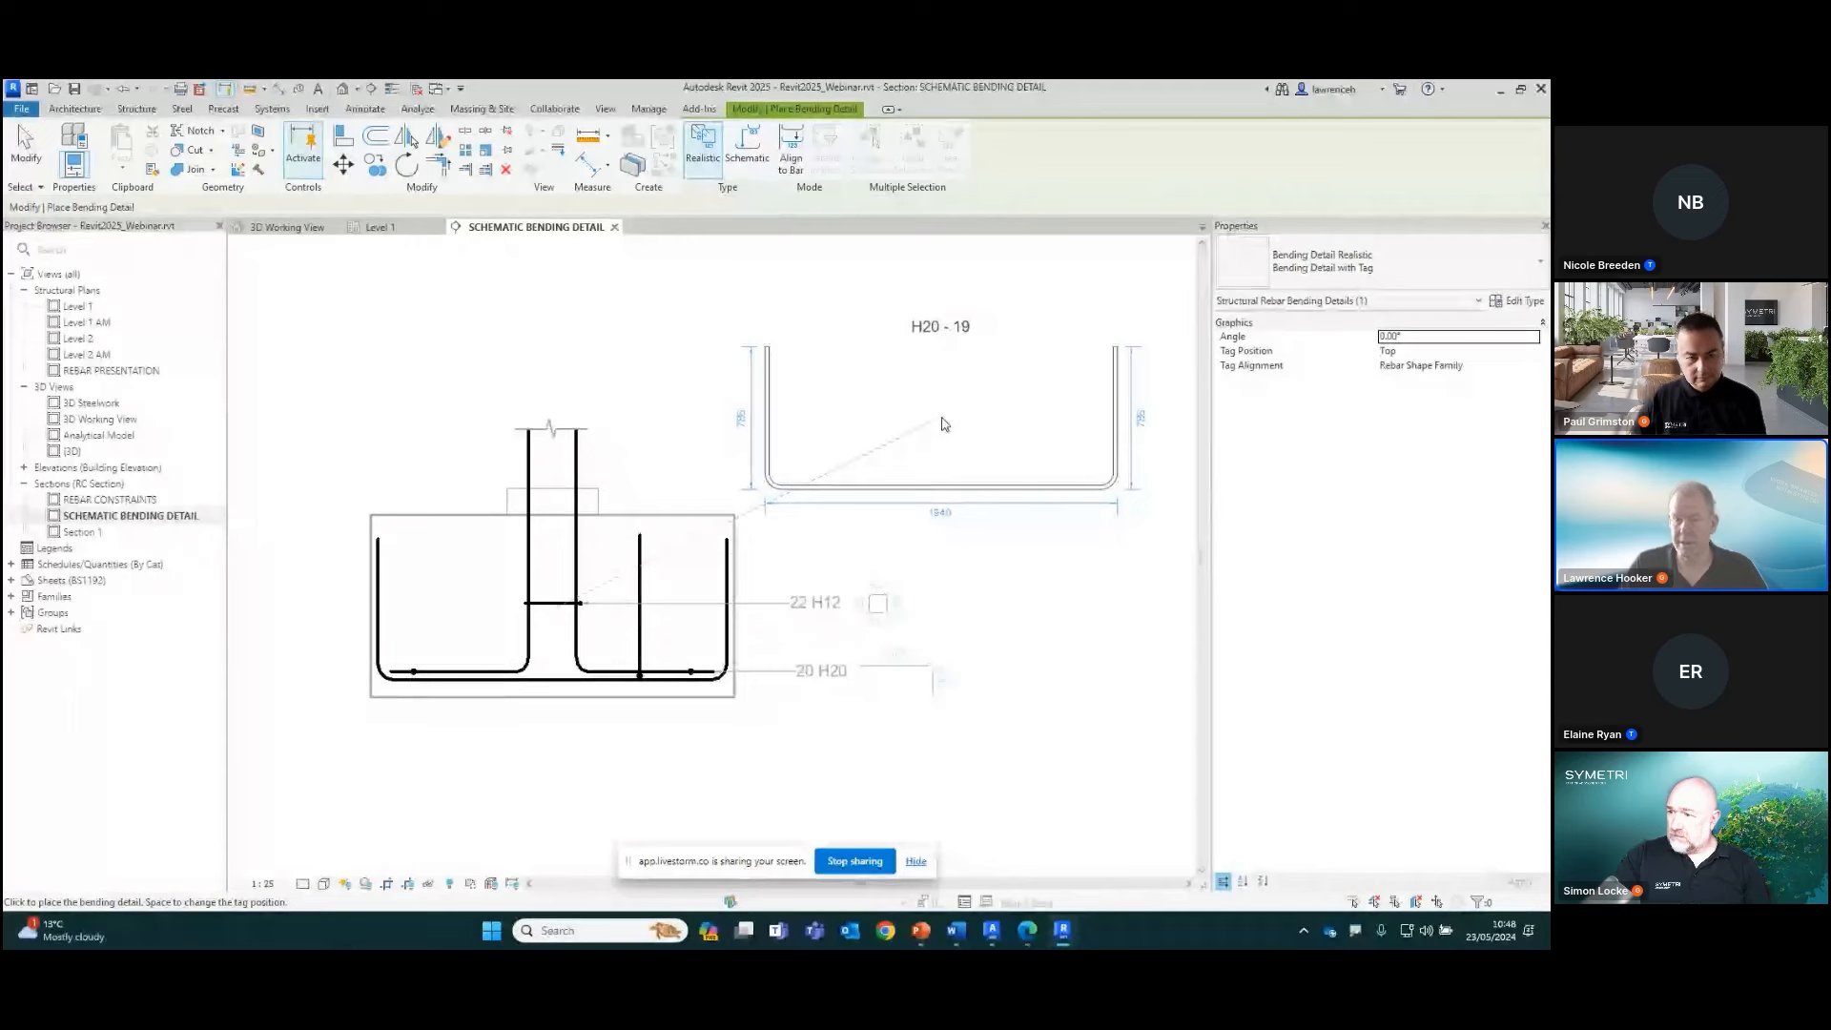
pyautogui.click(748, 172)
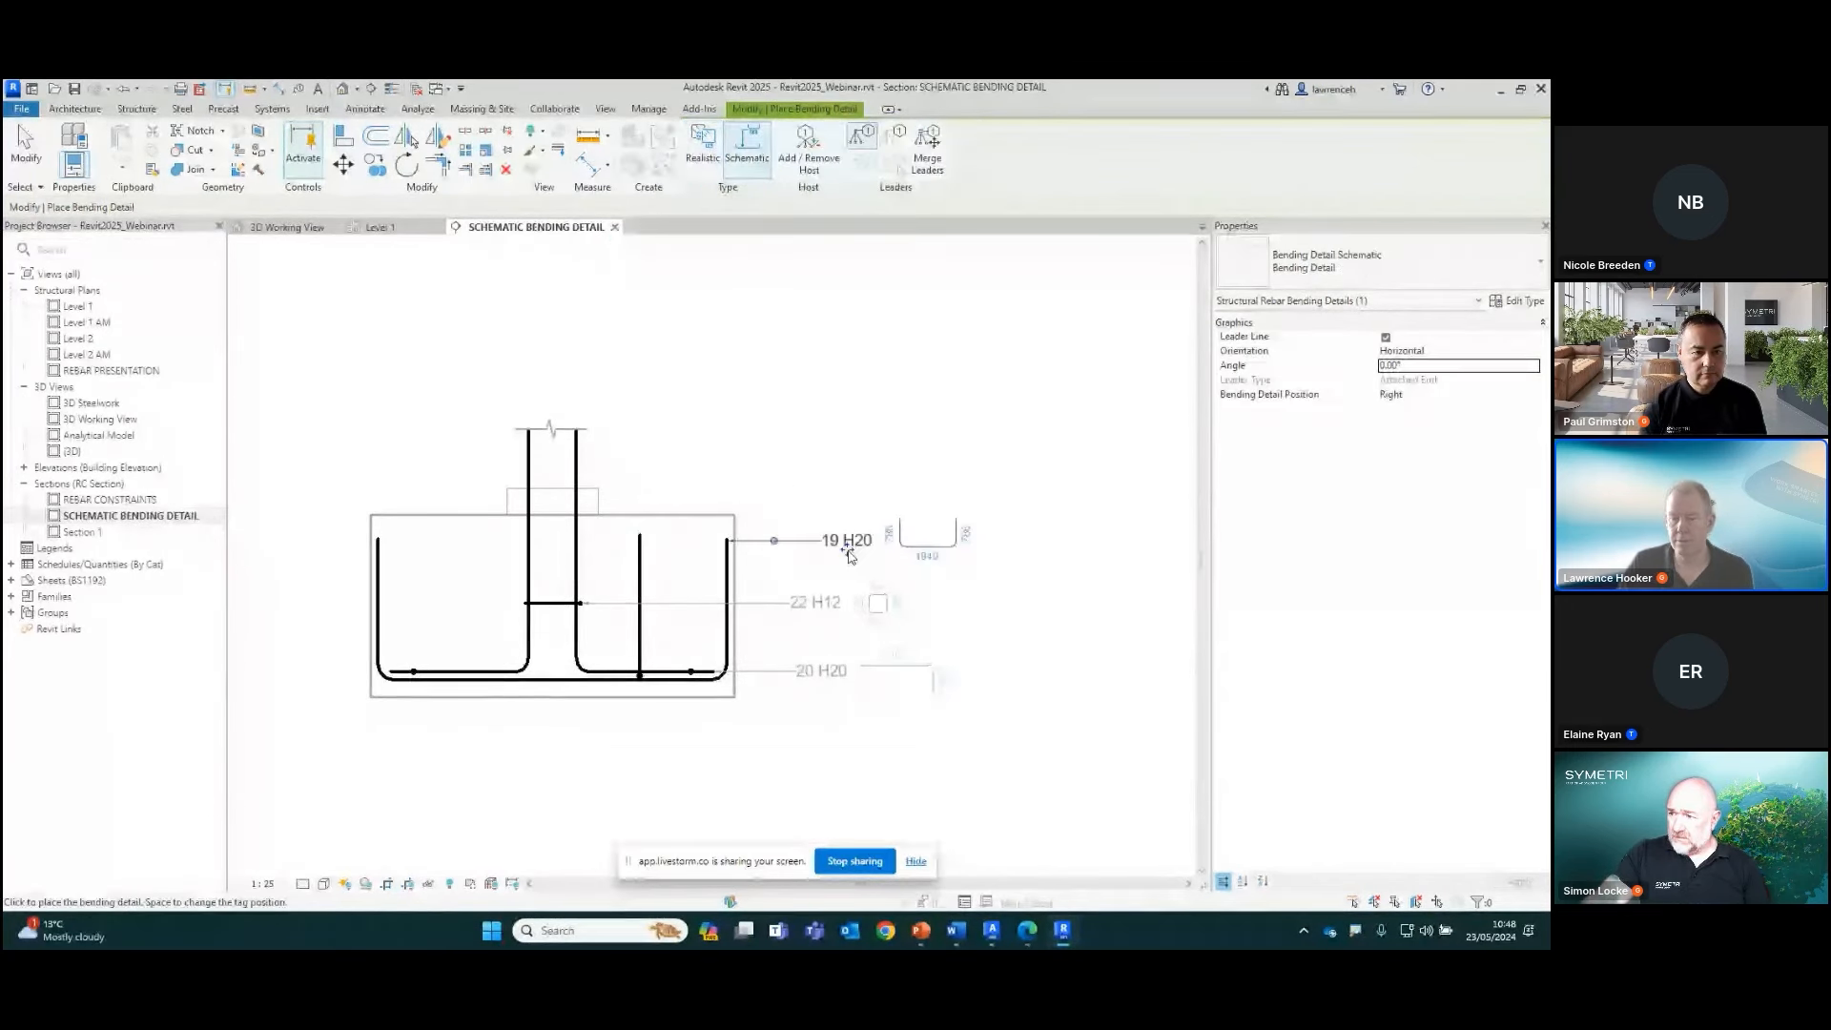
pyautogui.scroll(2, 848, 559)
pyautogui.scroll(2, 848, 559)
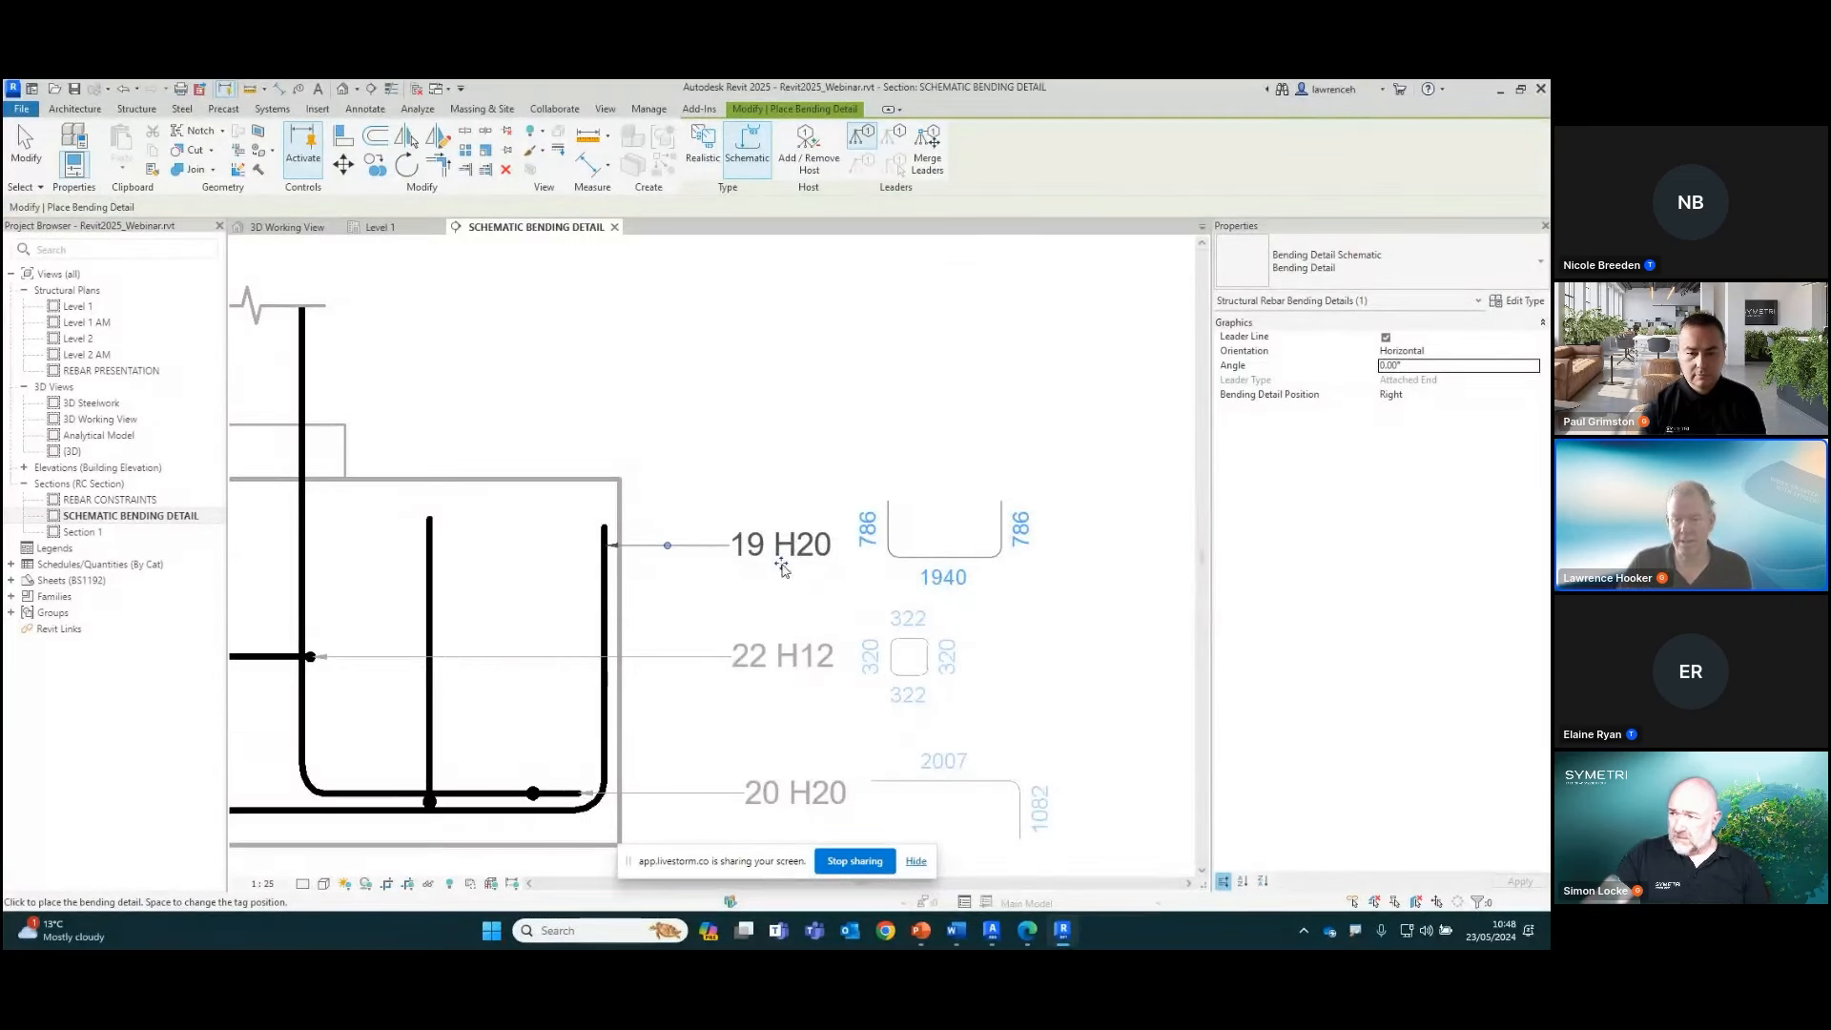
pyautogui.click(781, 564)
pyautogui.scroll(-3, 1069, 656)
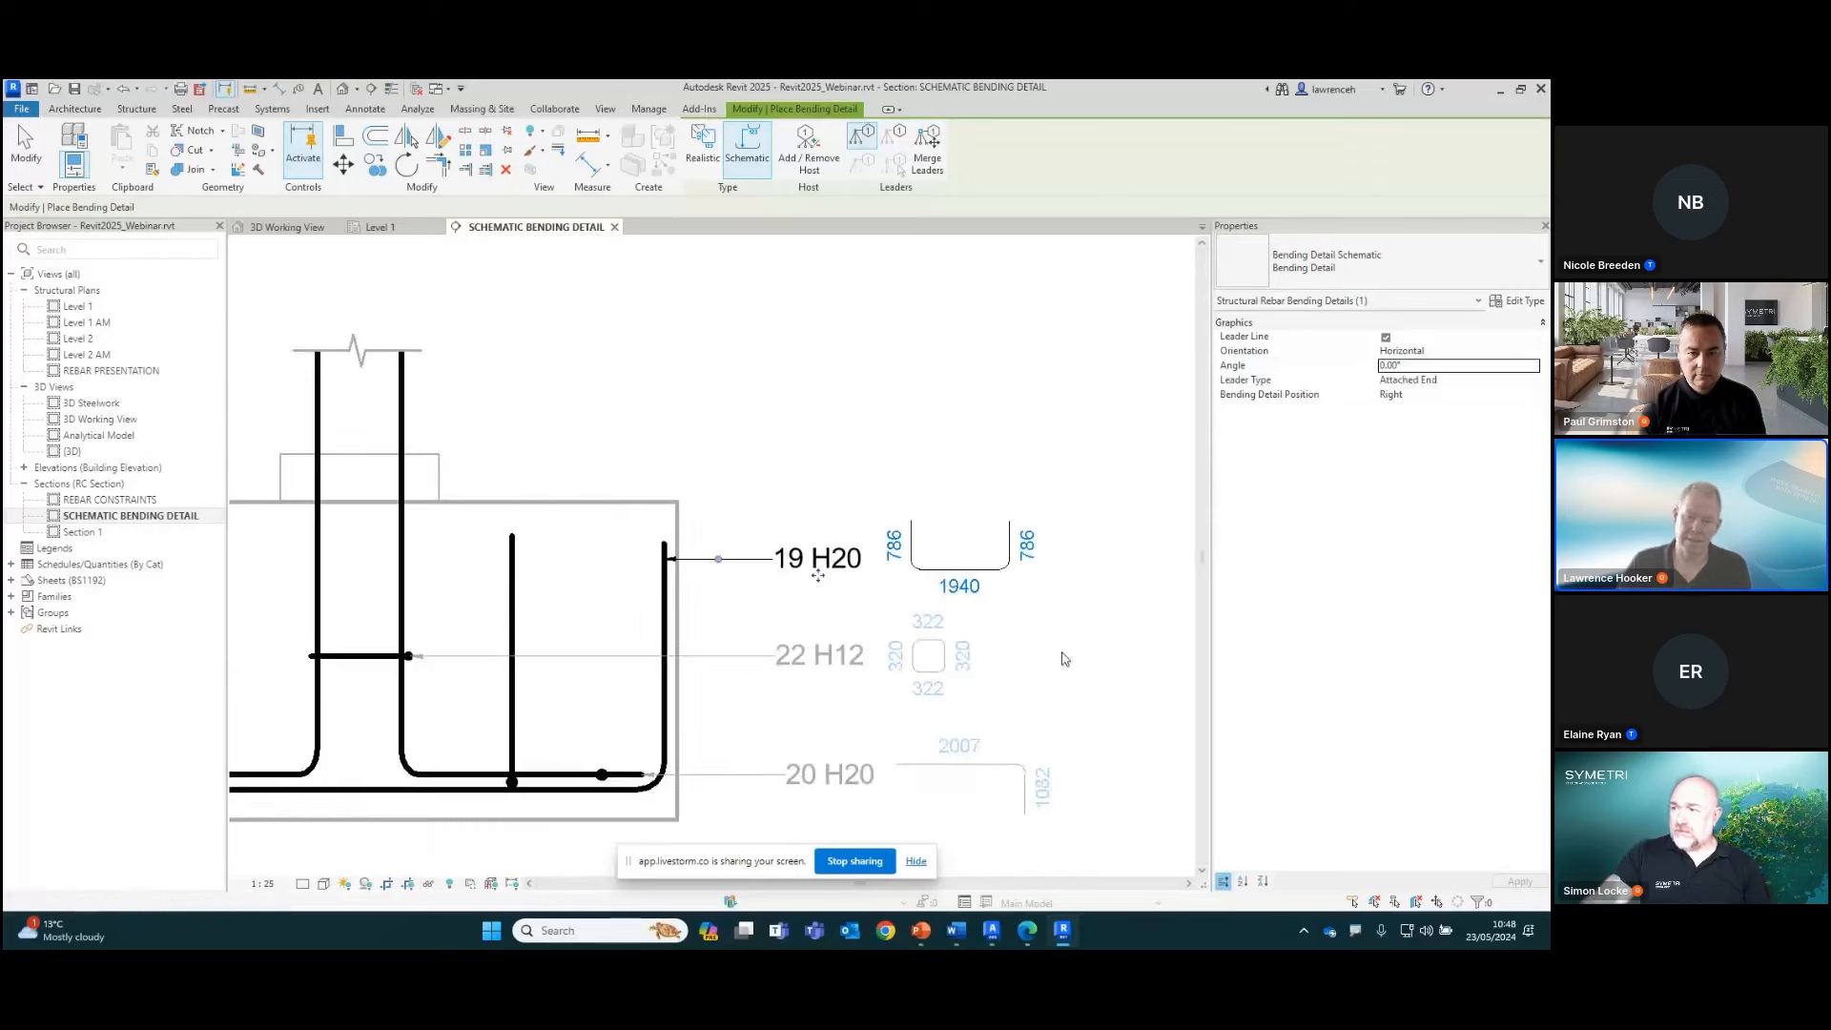
pyautogui.rightClick(981, 431)
pyautogui.click(980, 431)
pyautogui.rightClick(988, 467)
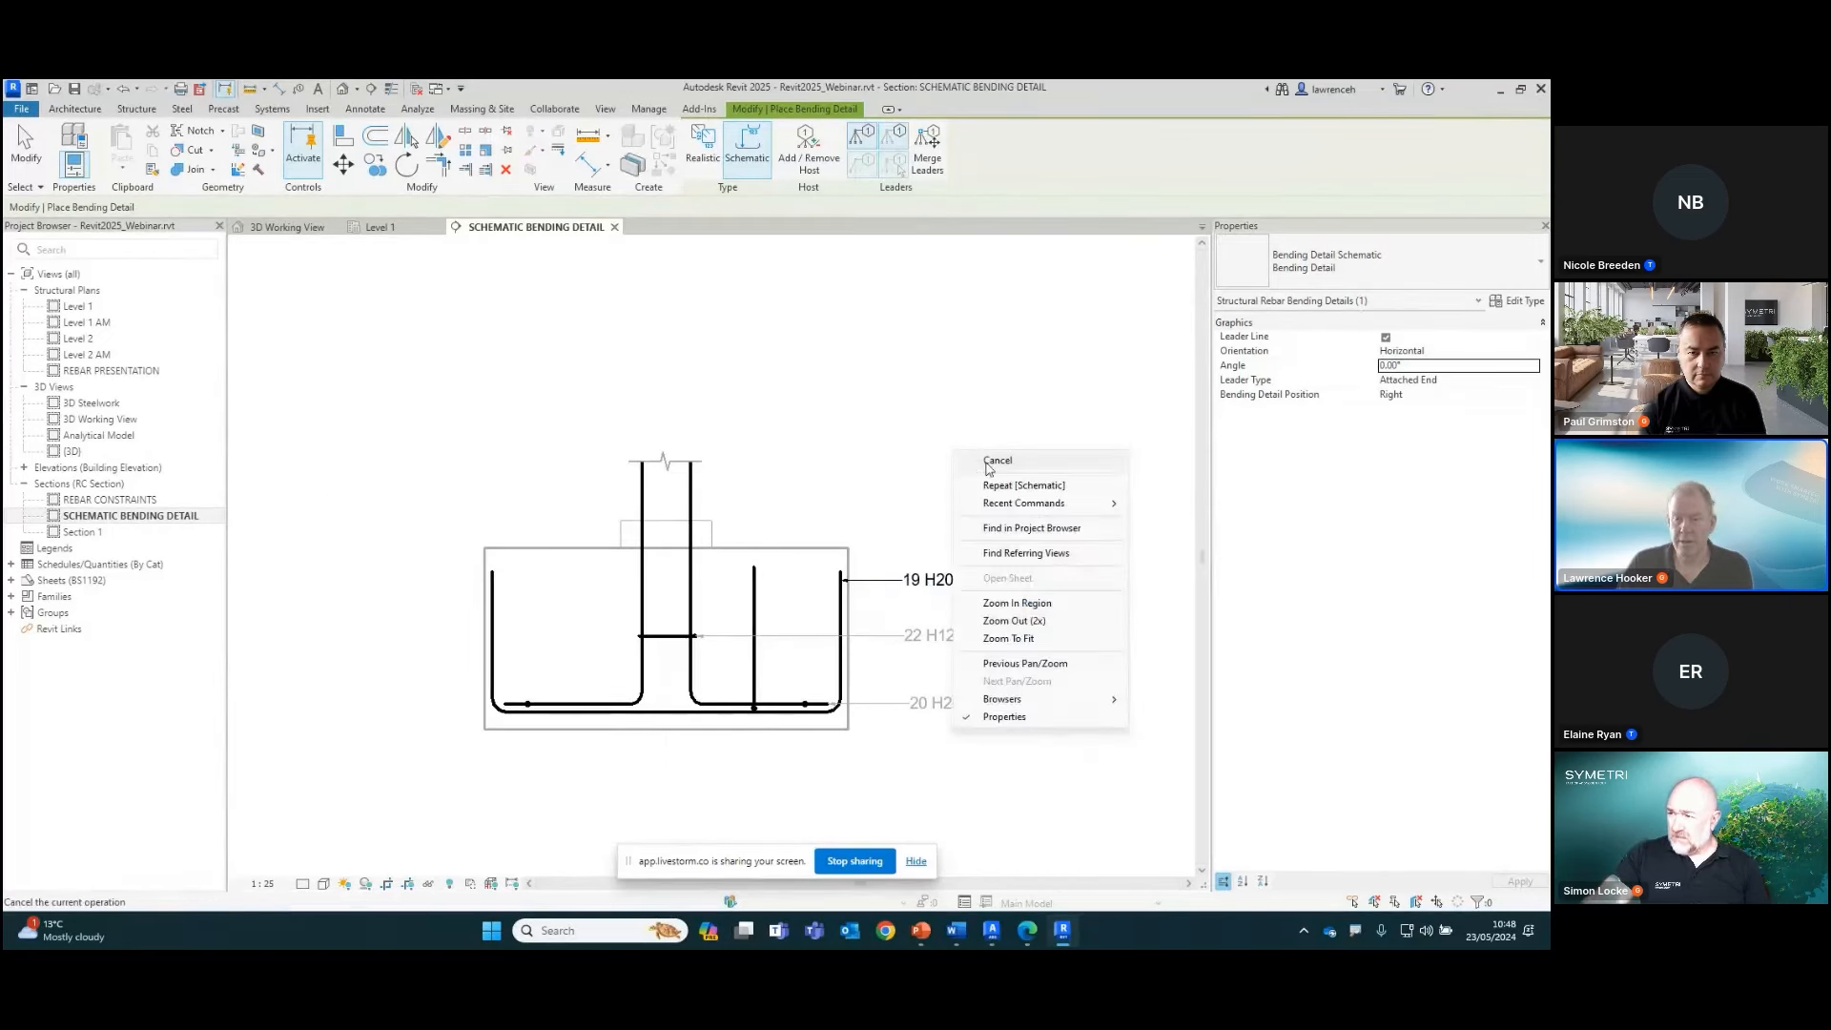
pyautogui.click(997, 461)
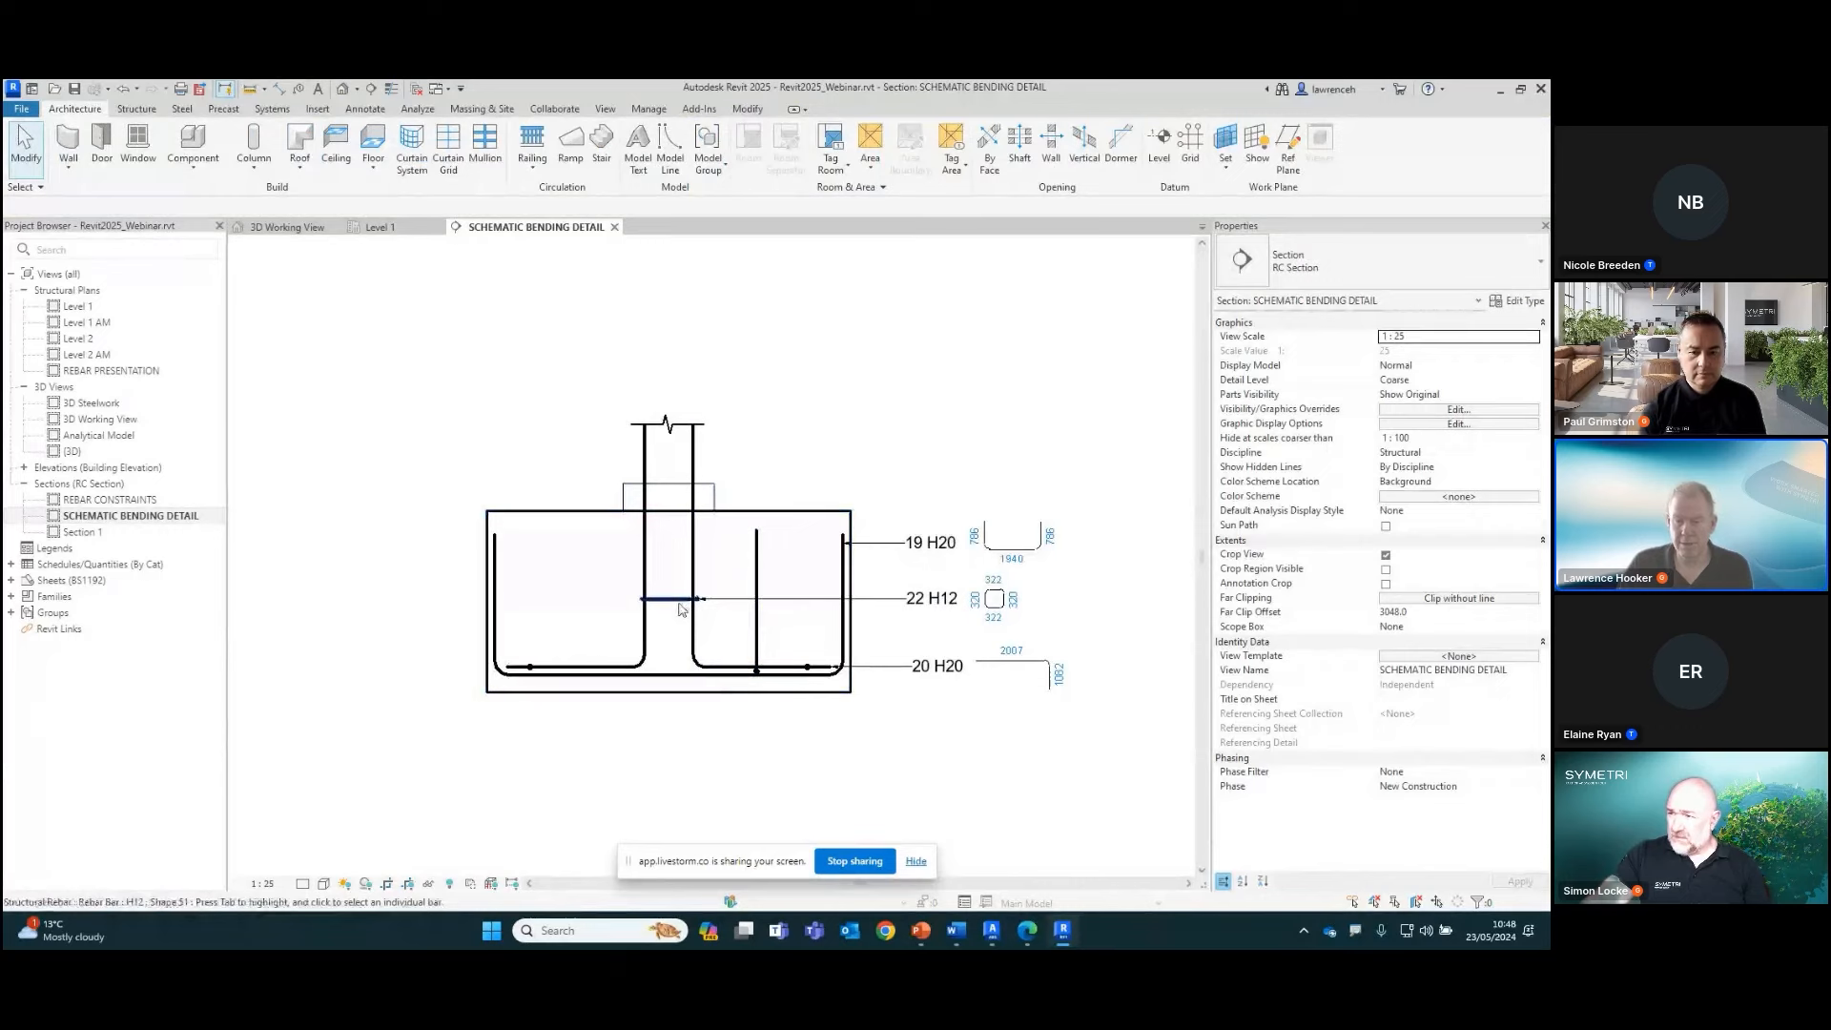
# Place a realistic bending detail with tag for the column's H12 link set below the footing
pyautogui.click(661, 704)
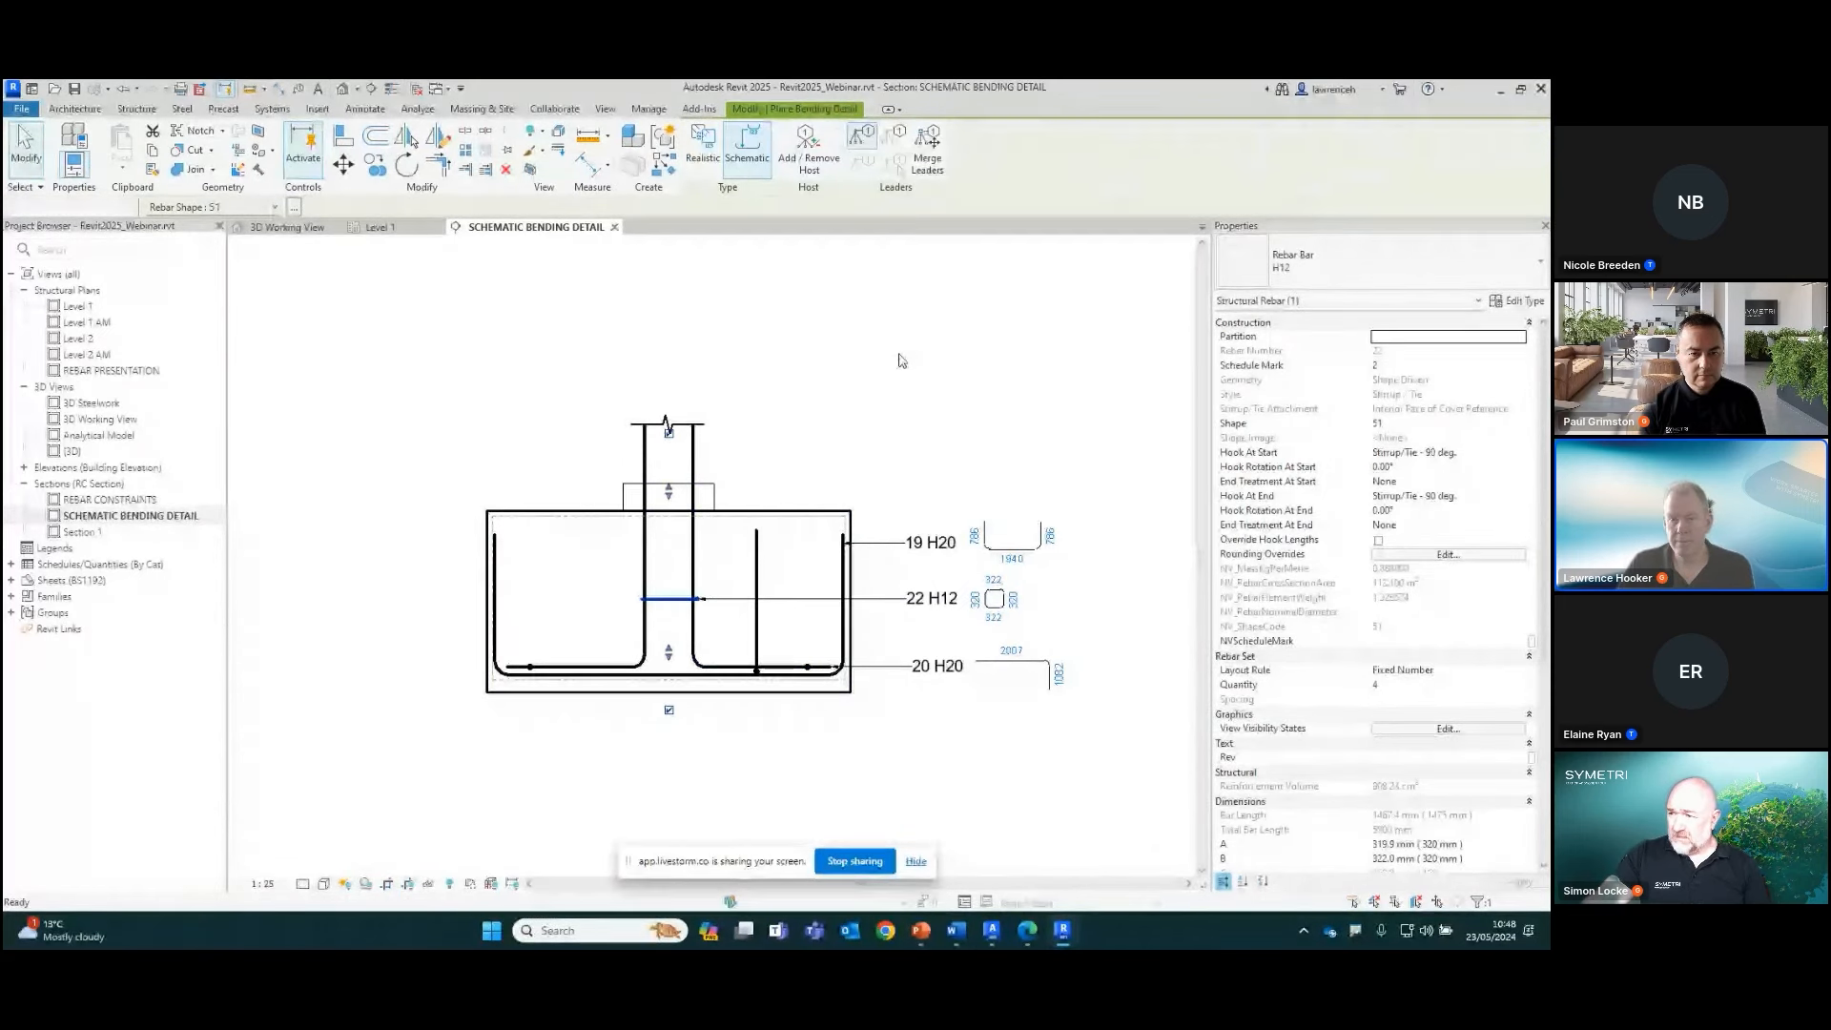
pyautogui.click(704, 153)
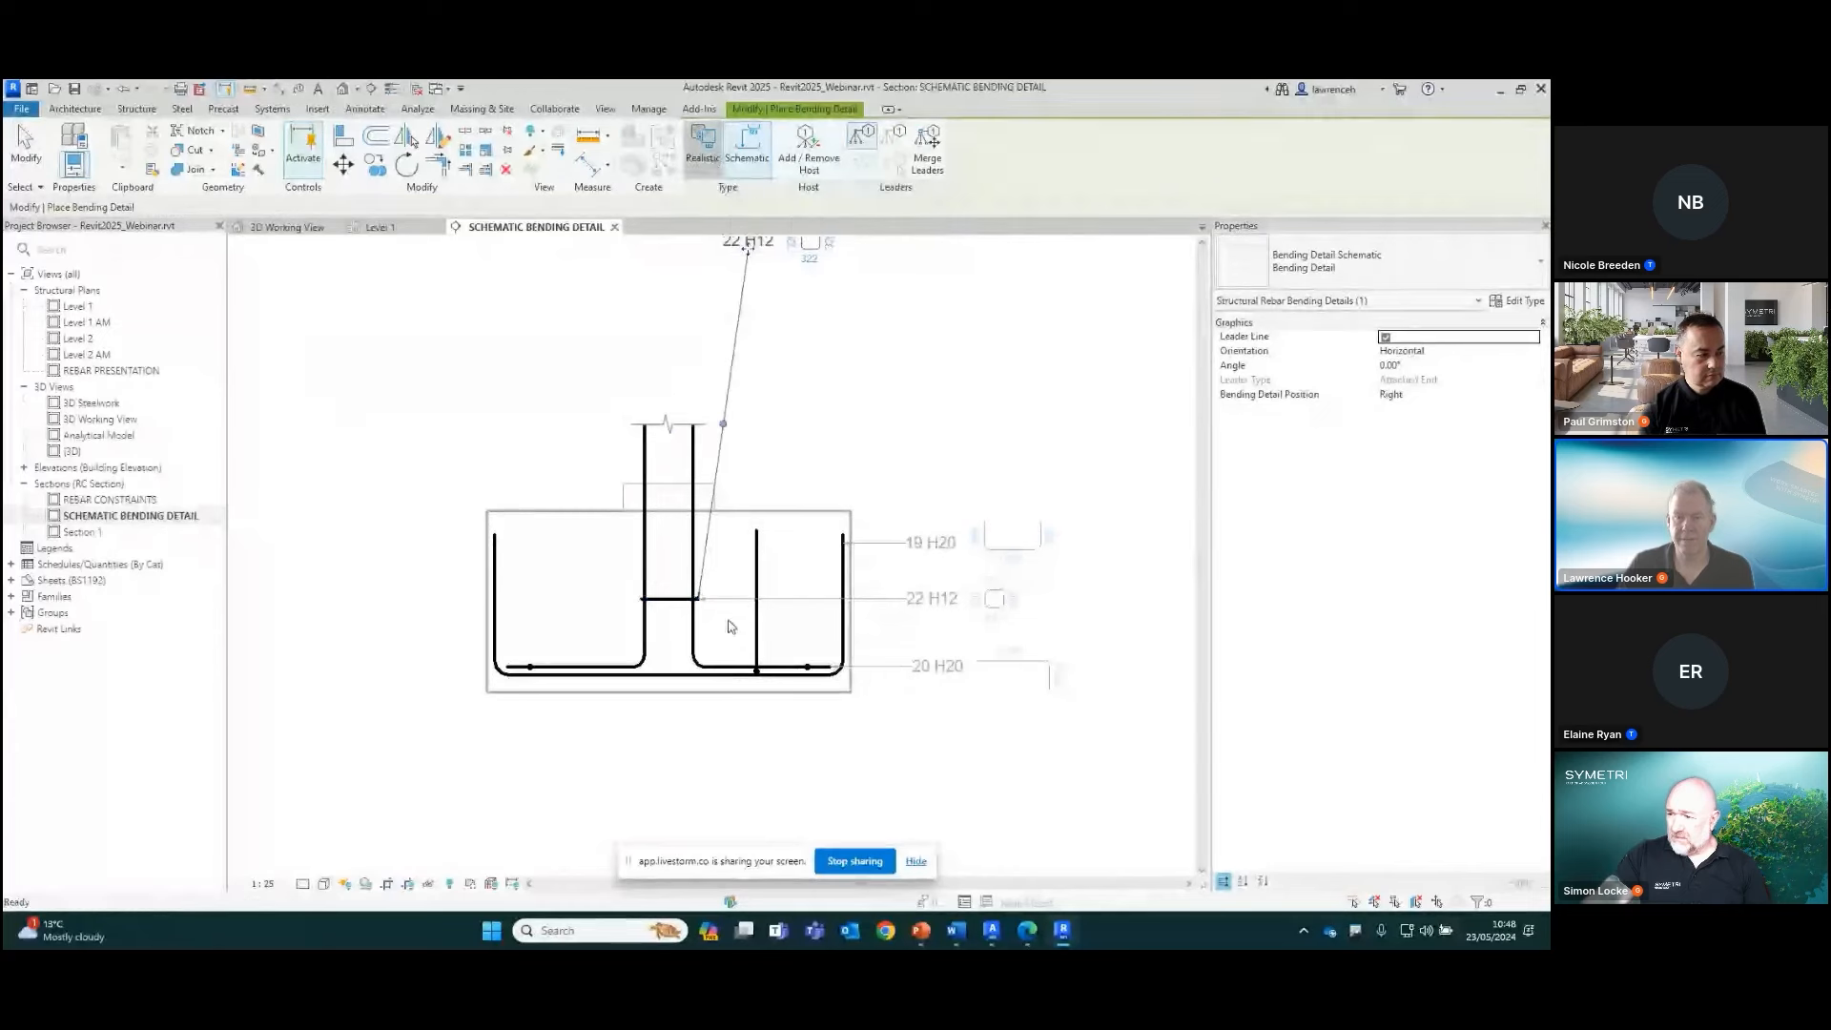
pyautogui.moveTo(689, 741); pyautogui.dragTo(750, 582, button='middle')
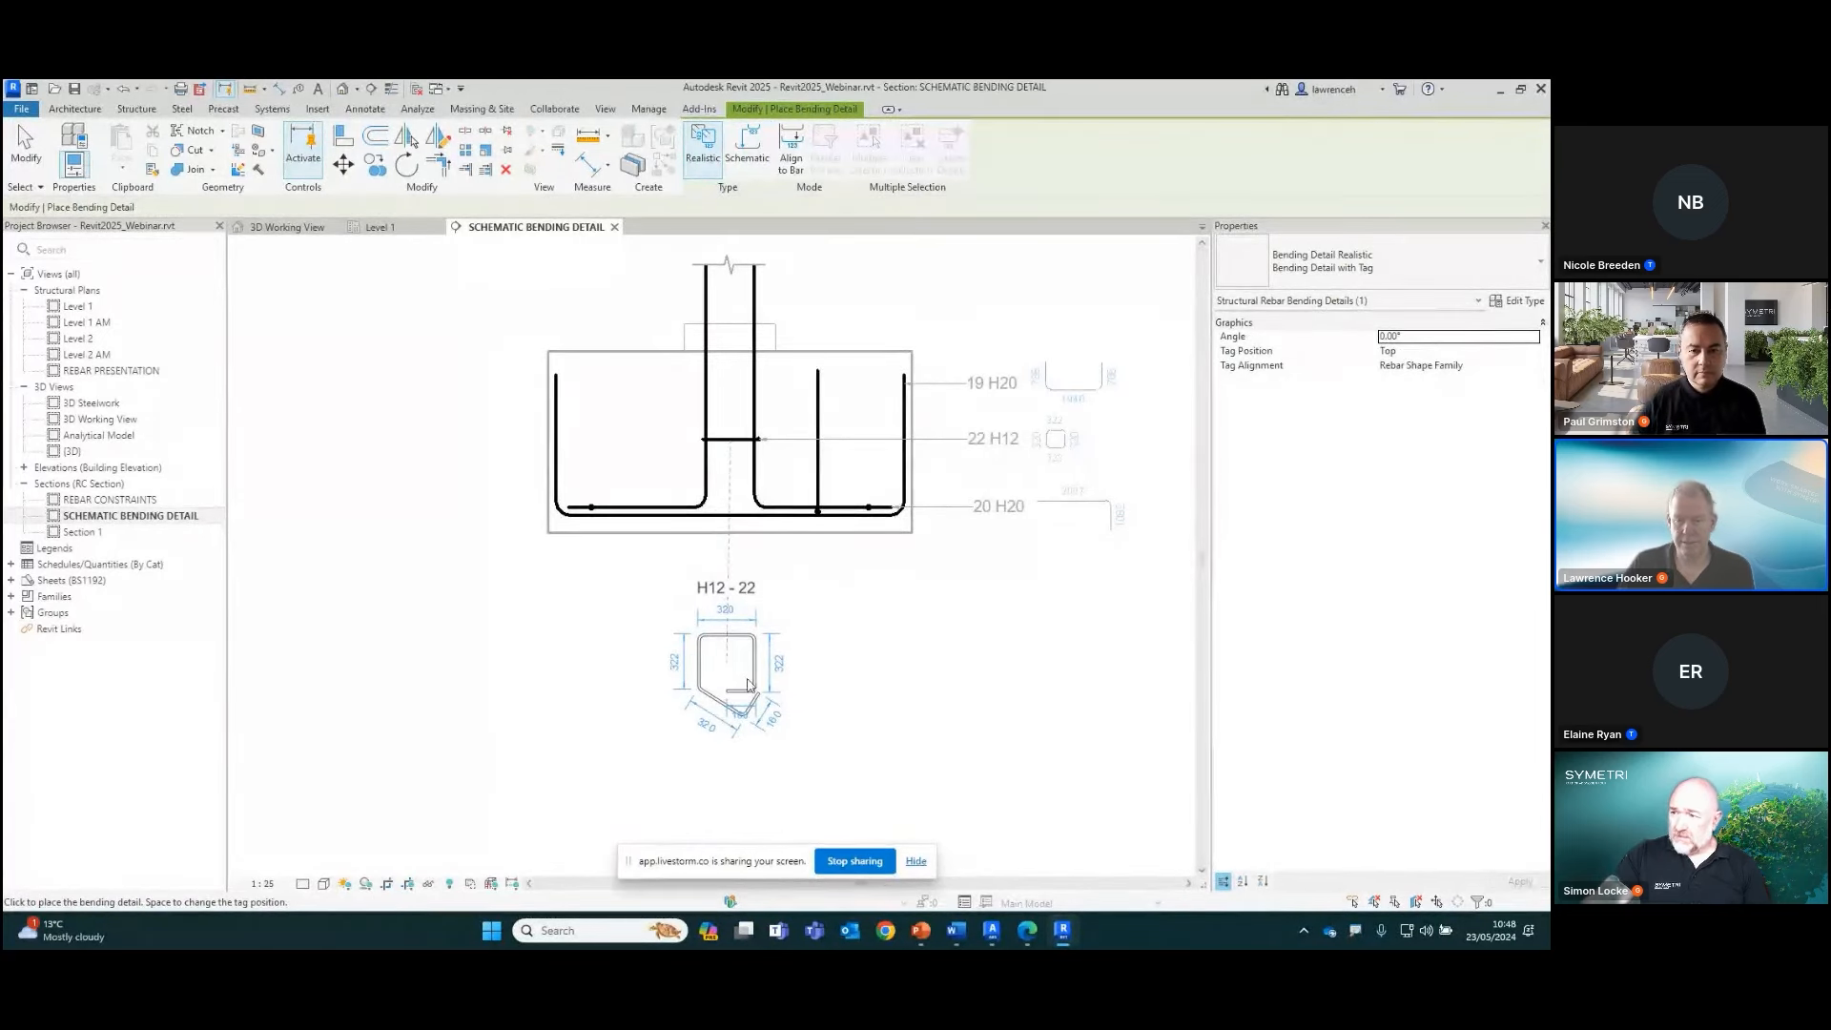
pyautogui.scroll(4, 740, 763)
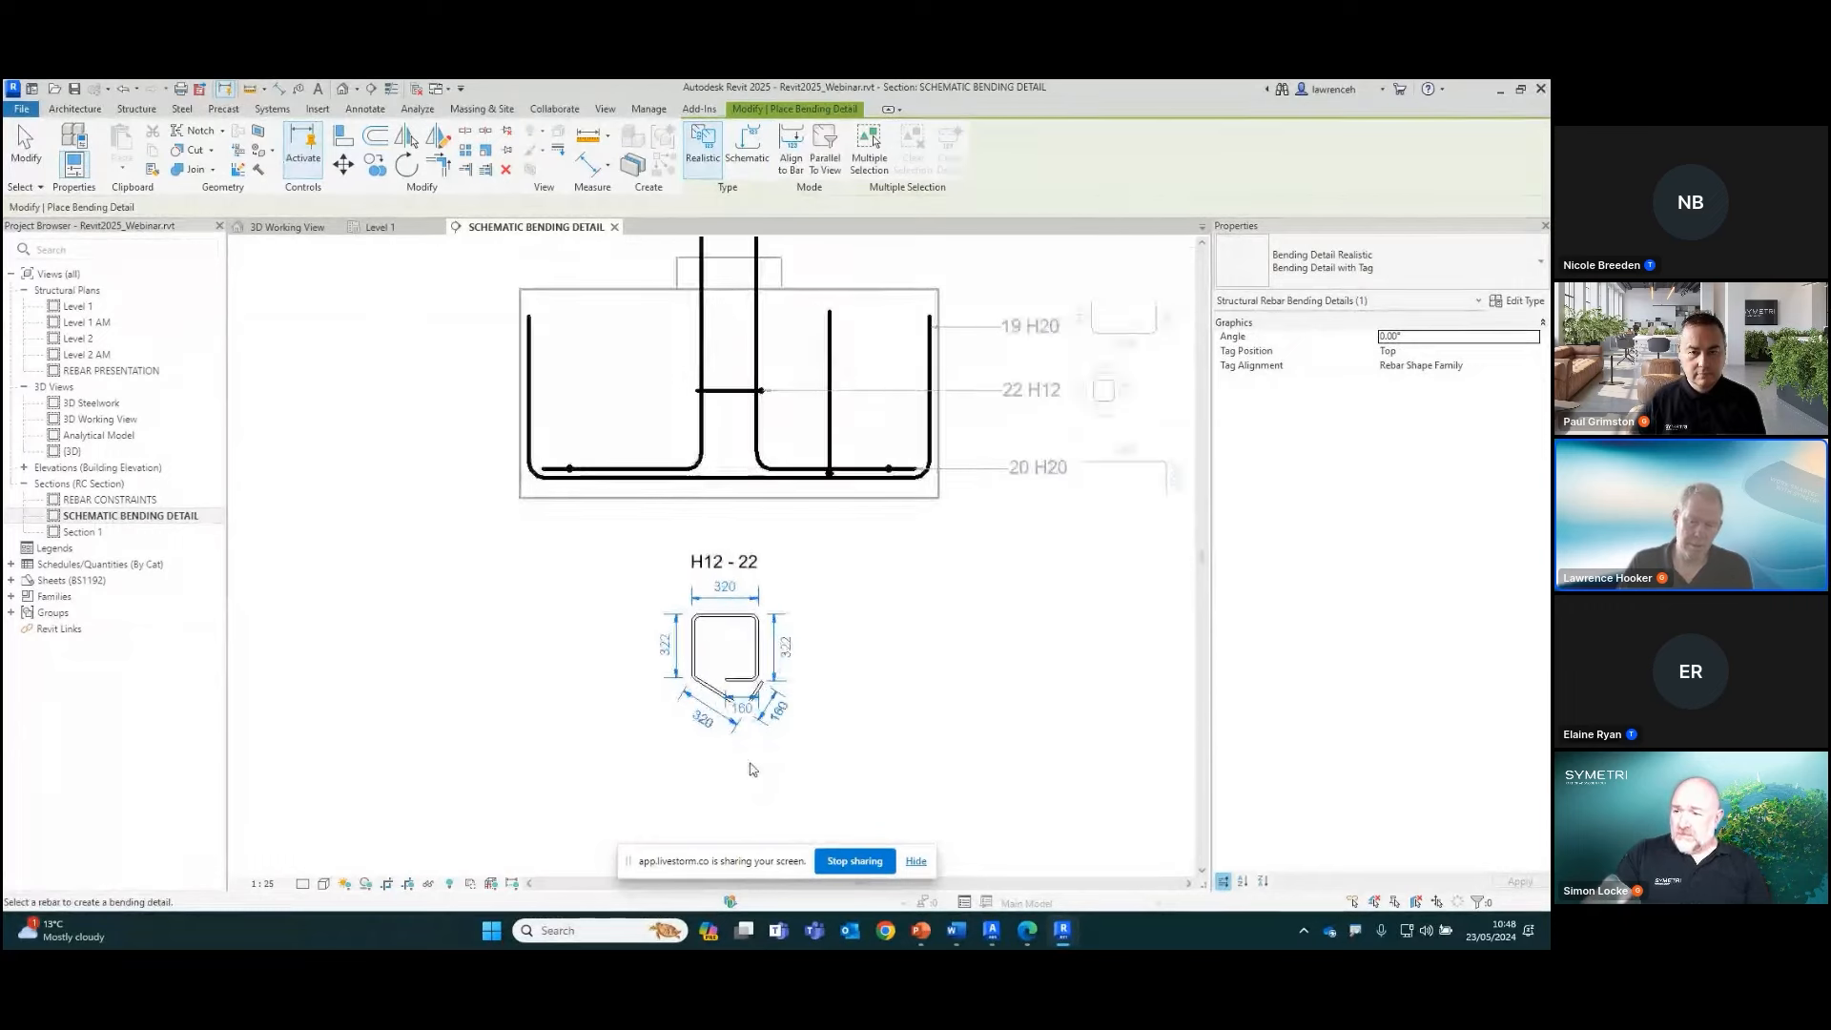
pyautogui.rightClick(929, 524)
pyautogui.click(939, 527)
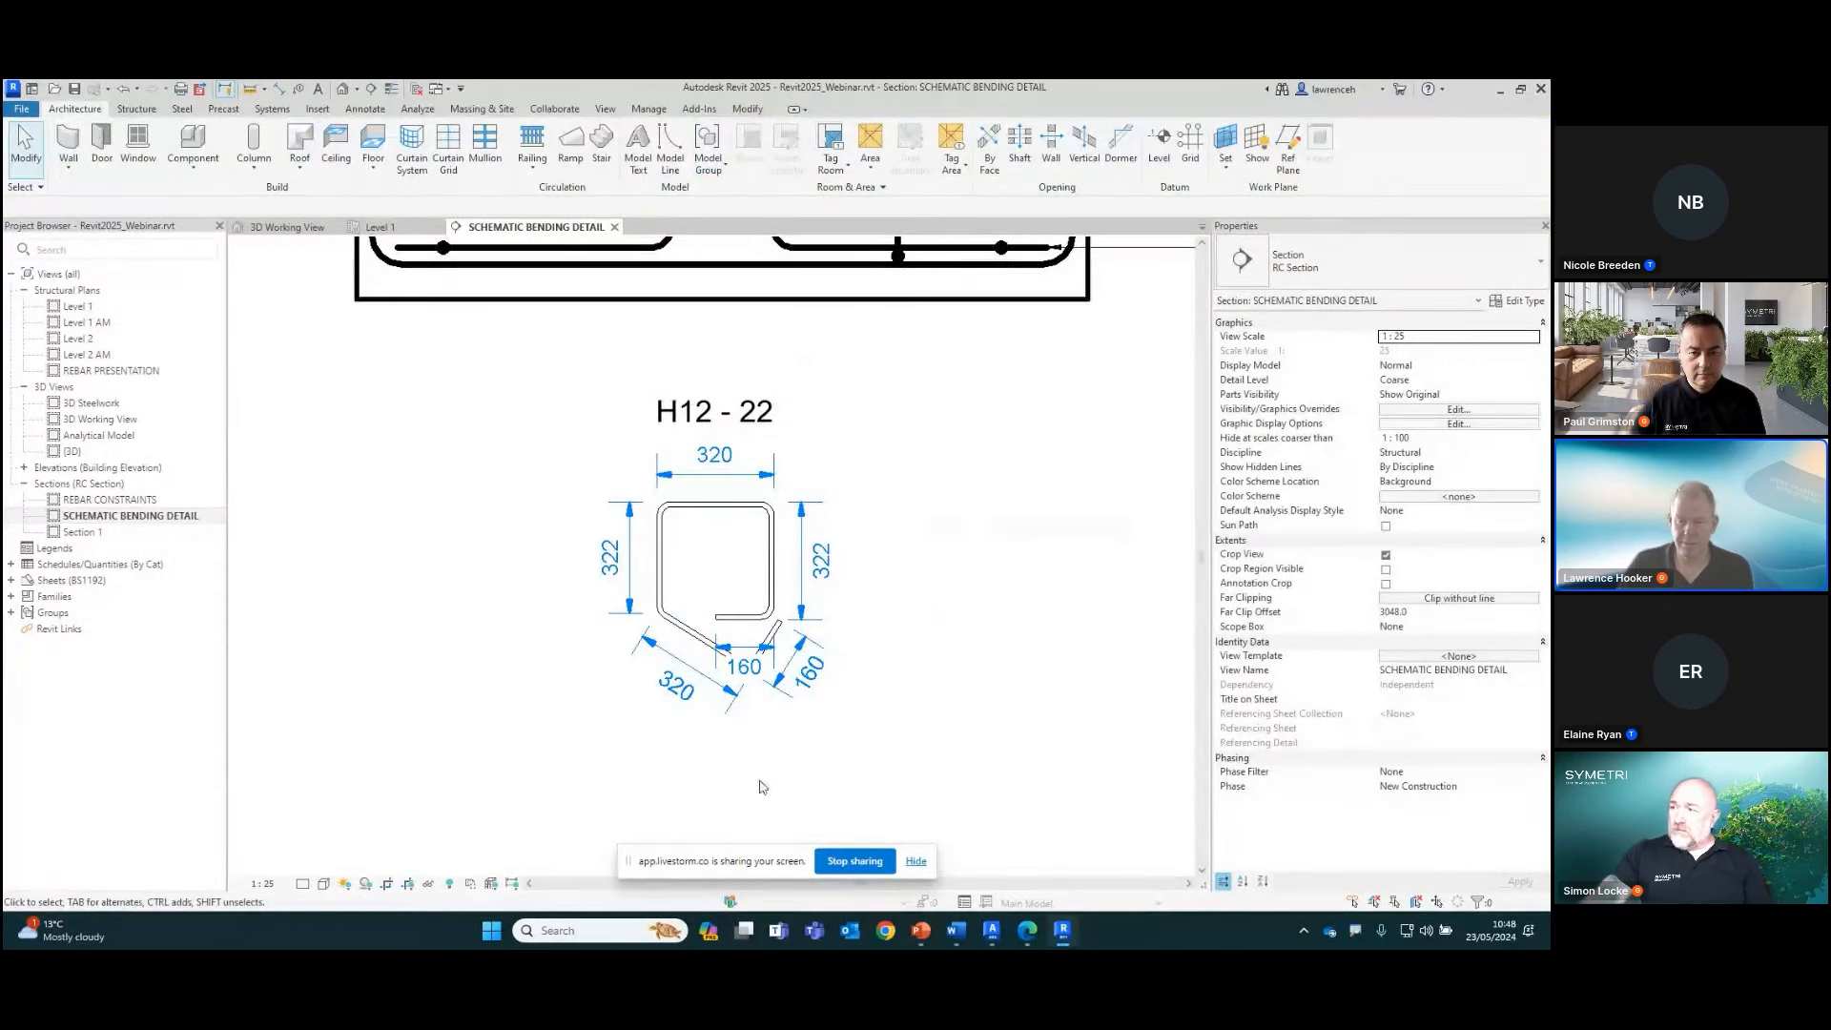
# Move the overlapping 160 hook dimension of the realistic link detail up inside the link outline
pyautogui.scroll(3, 736, 740)
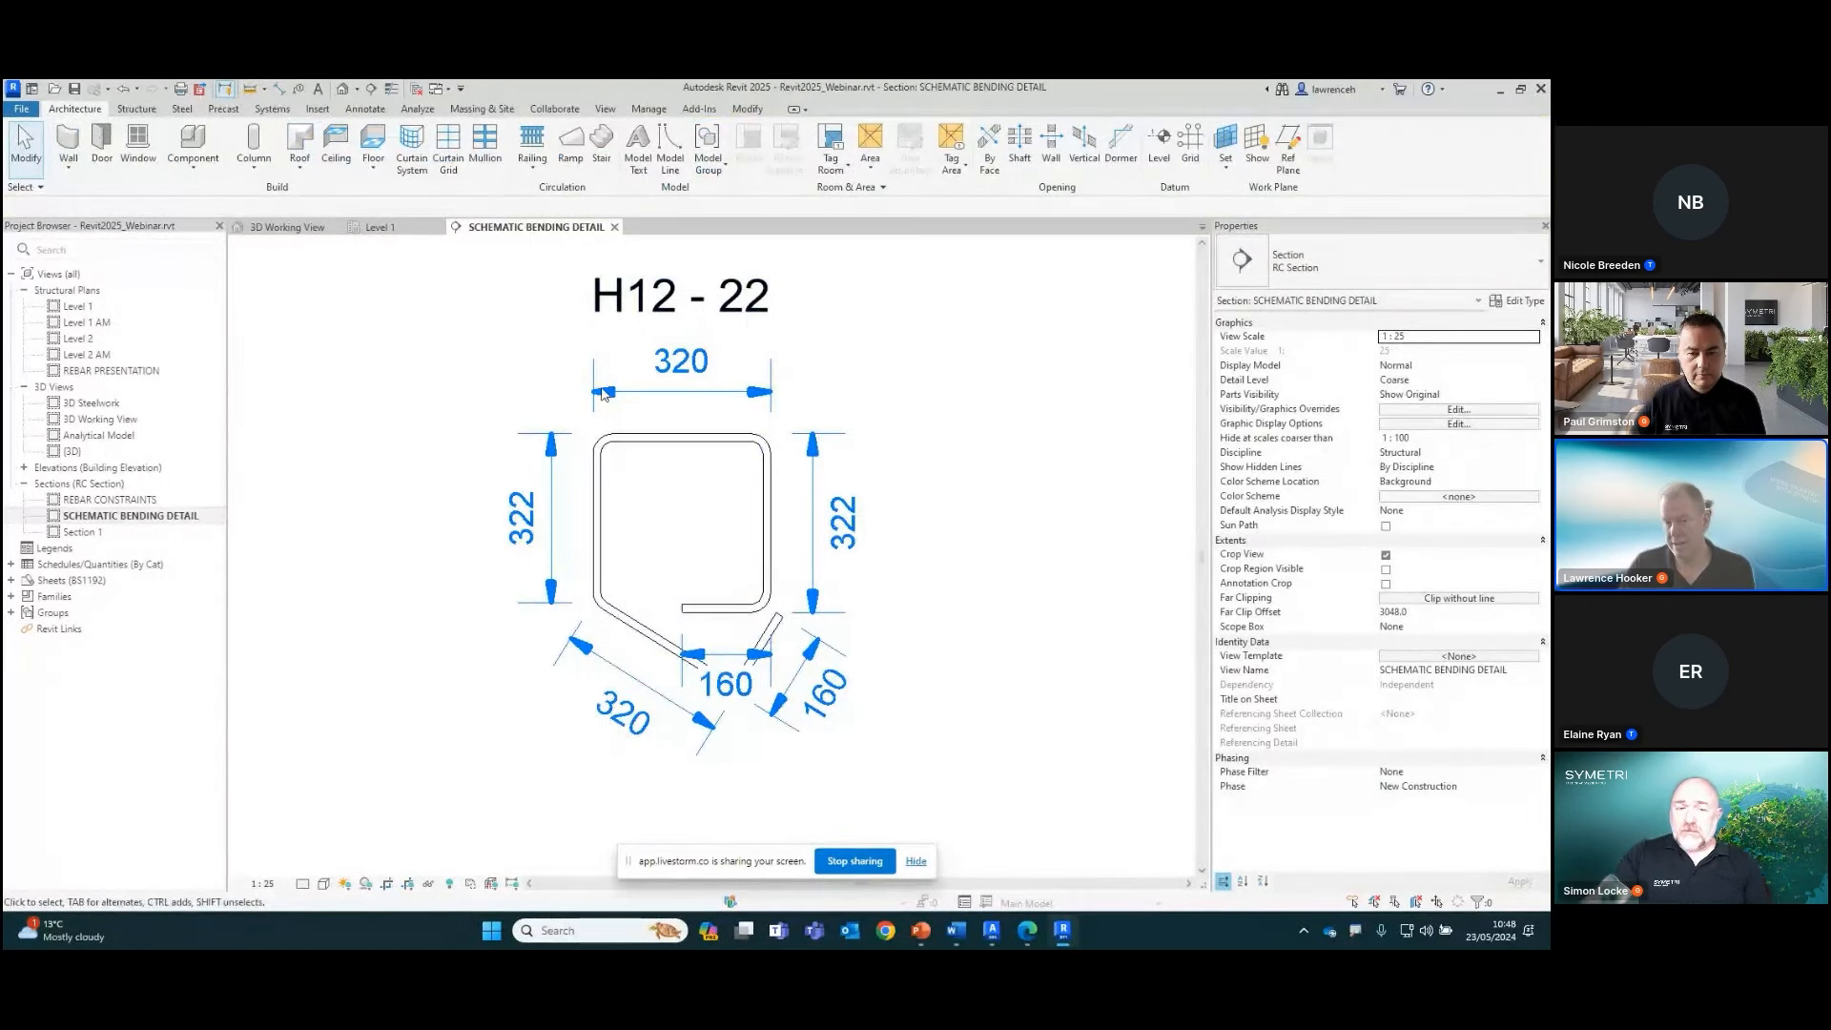
pyautogui.moveTo(875, 716)
pyautogui.mouseDown(button='middle')
pyautogui.moveTo(921, 656)
pyautogui.moveTo(987, 672)
pyautogui.mouseUp(button='middle')
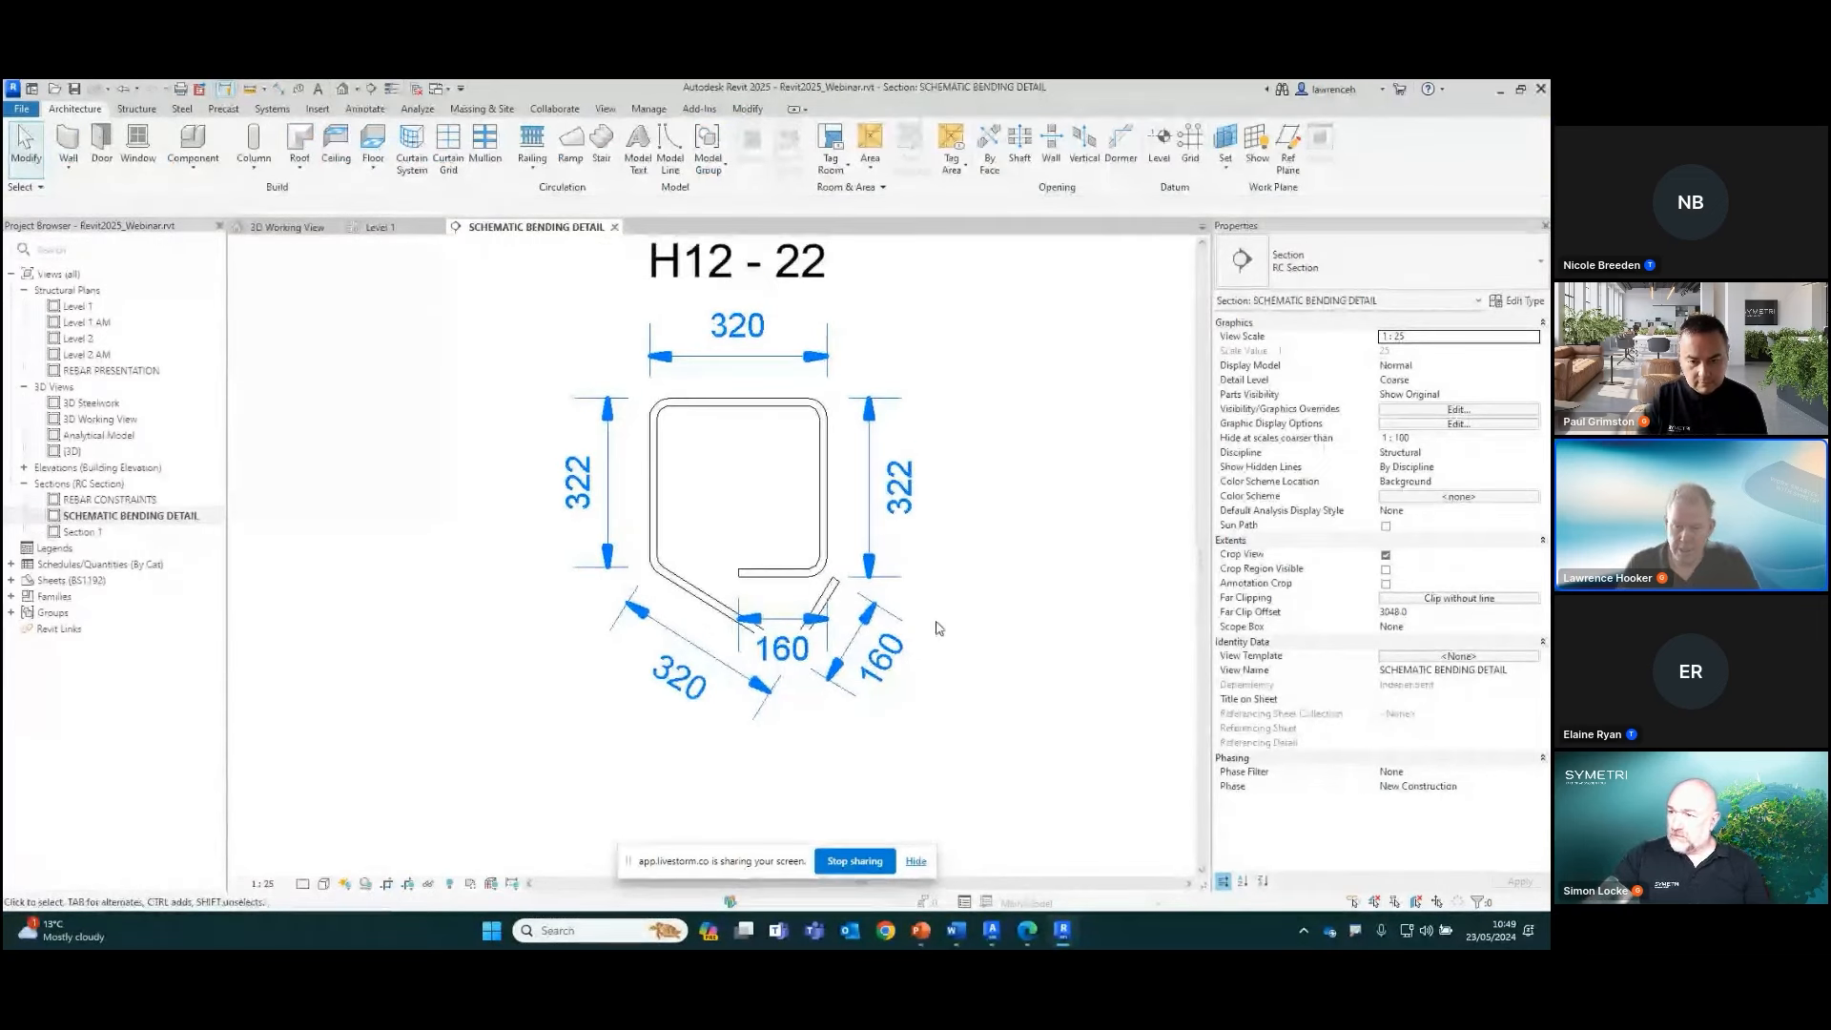
pyautogui.click(784, 623)
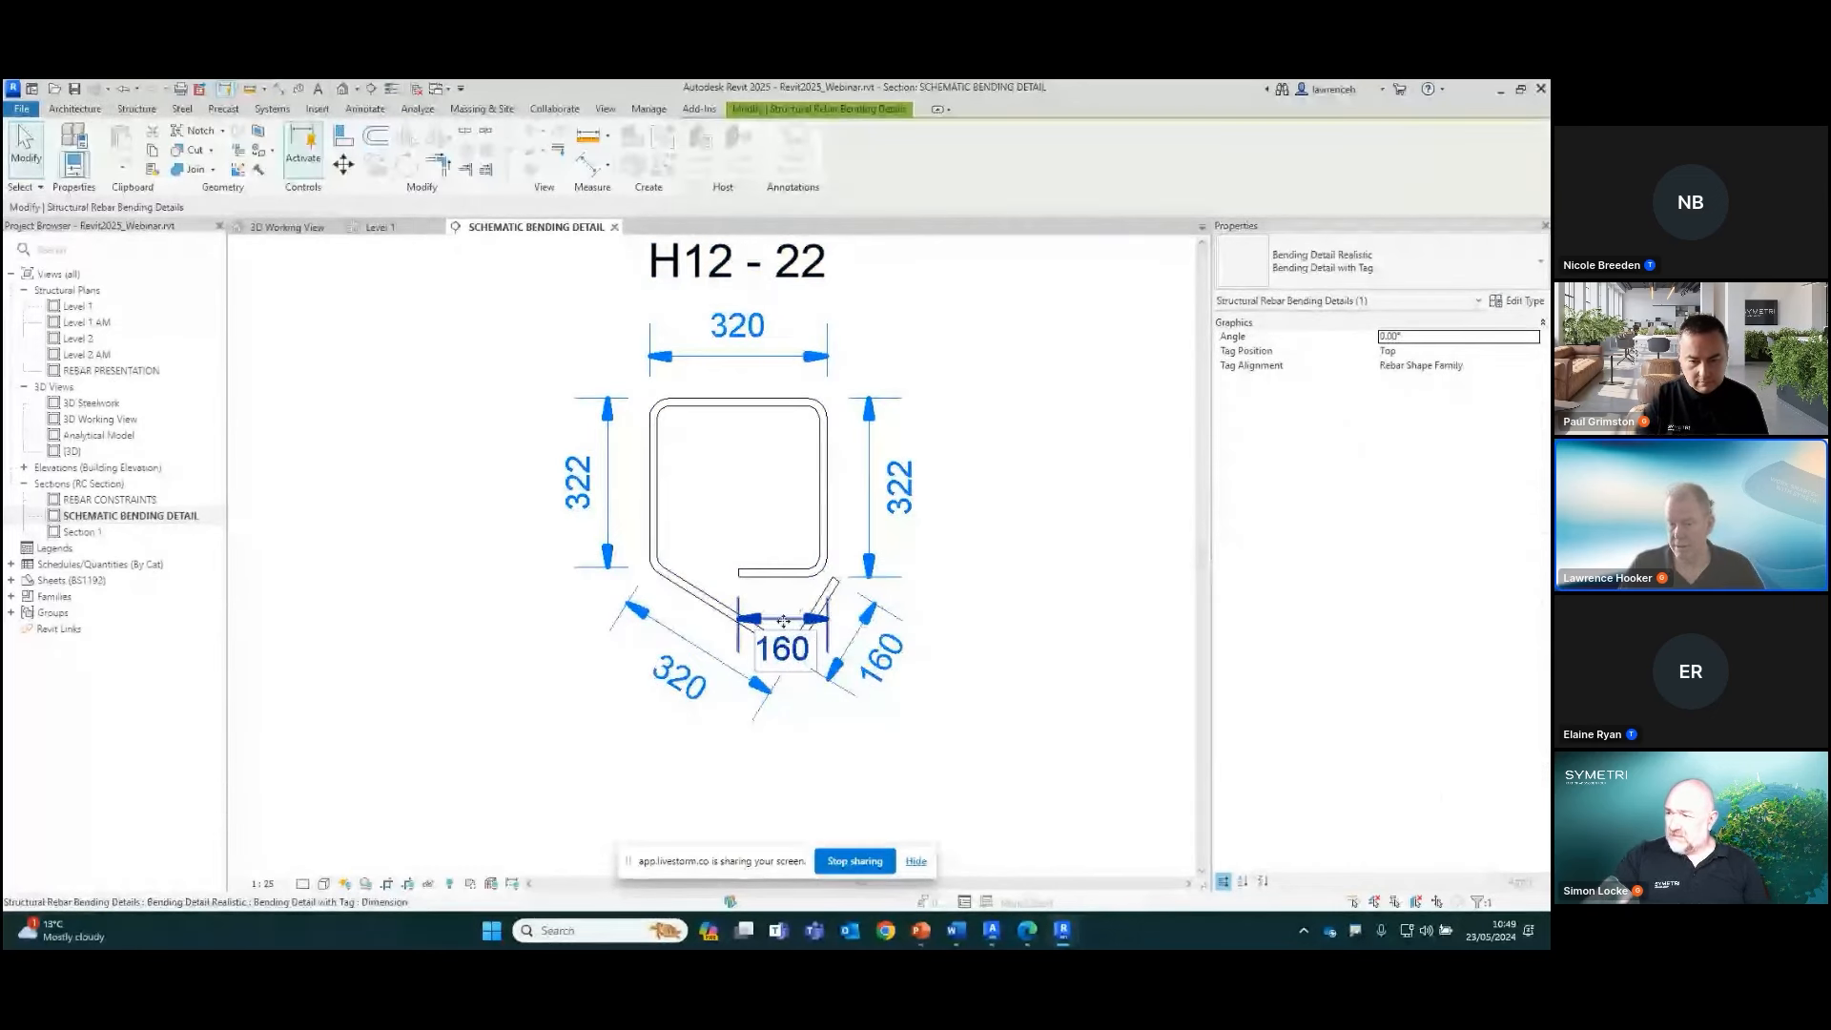
pyautogui.moveTo(791, 530); pyautogui.dragTo(792, 527)
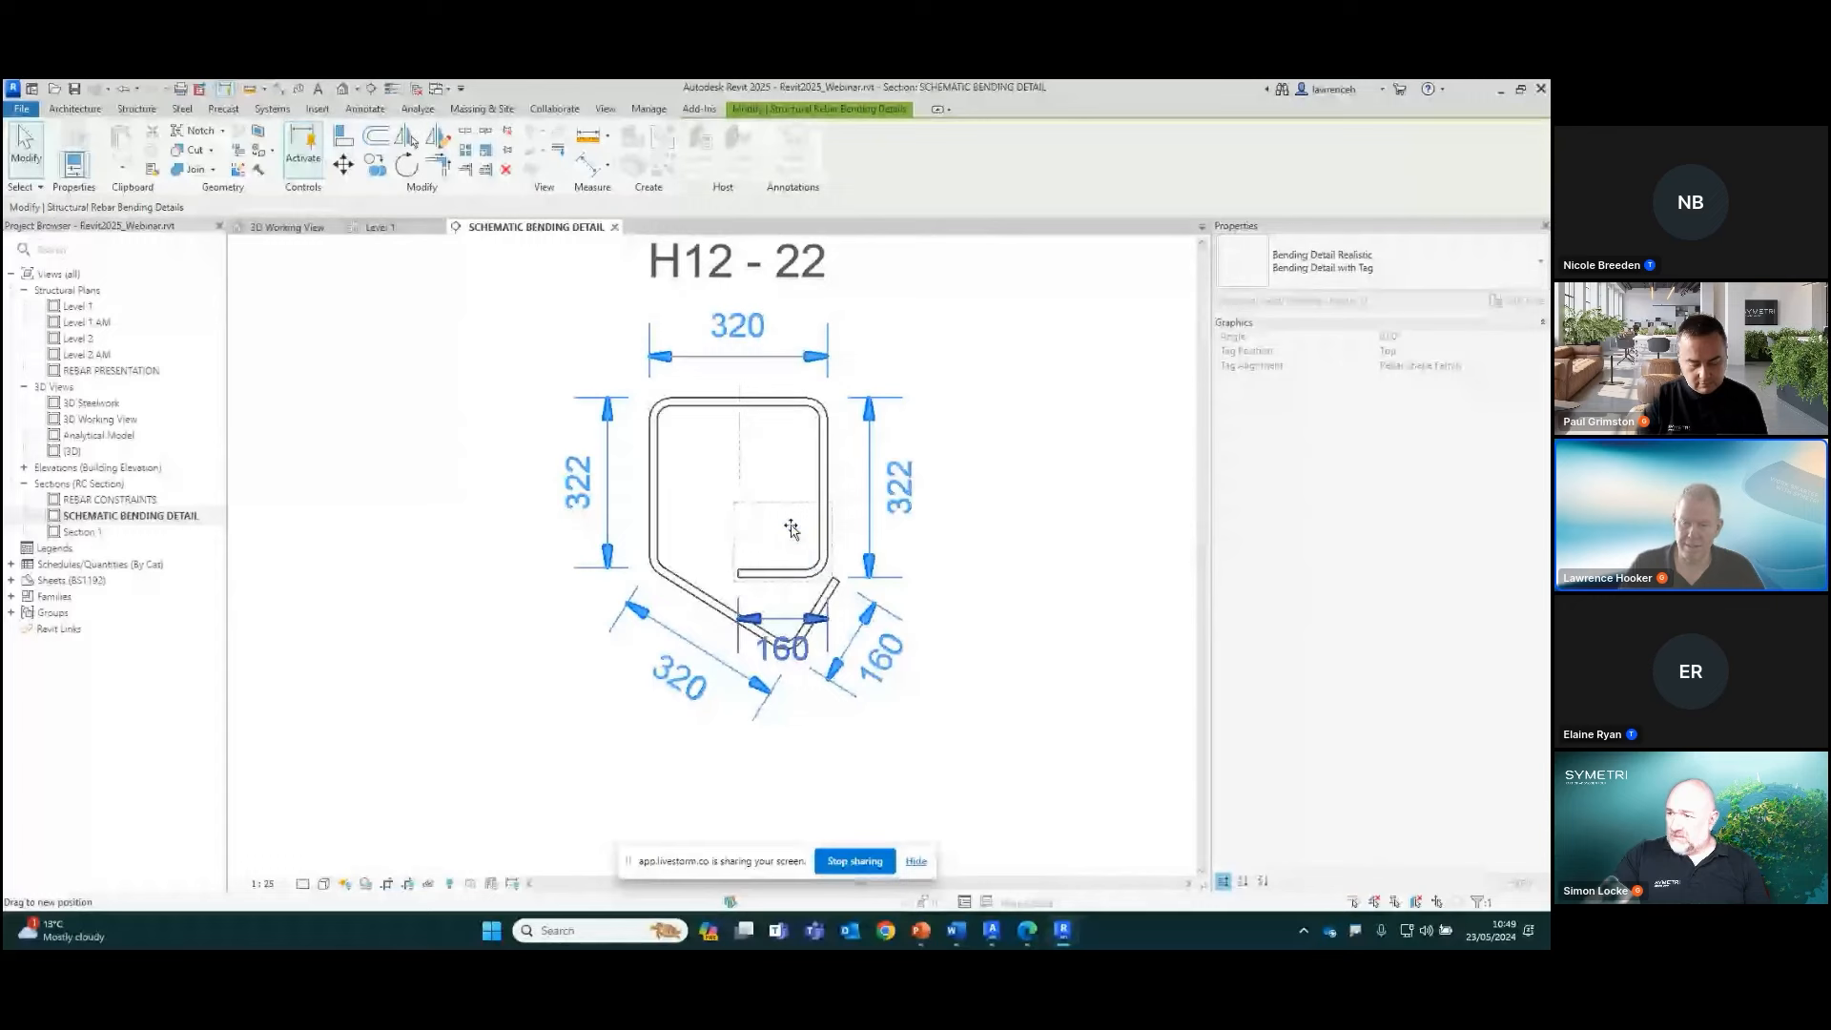
pyautogui.click(1062, 574)
pyautogui.scroll(-1, 1014, 597)
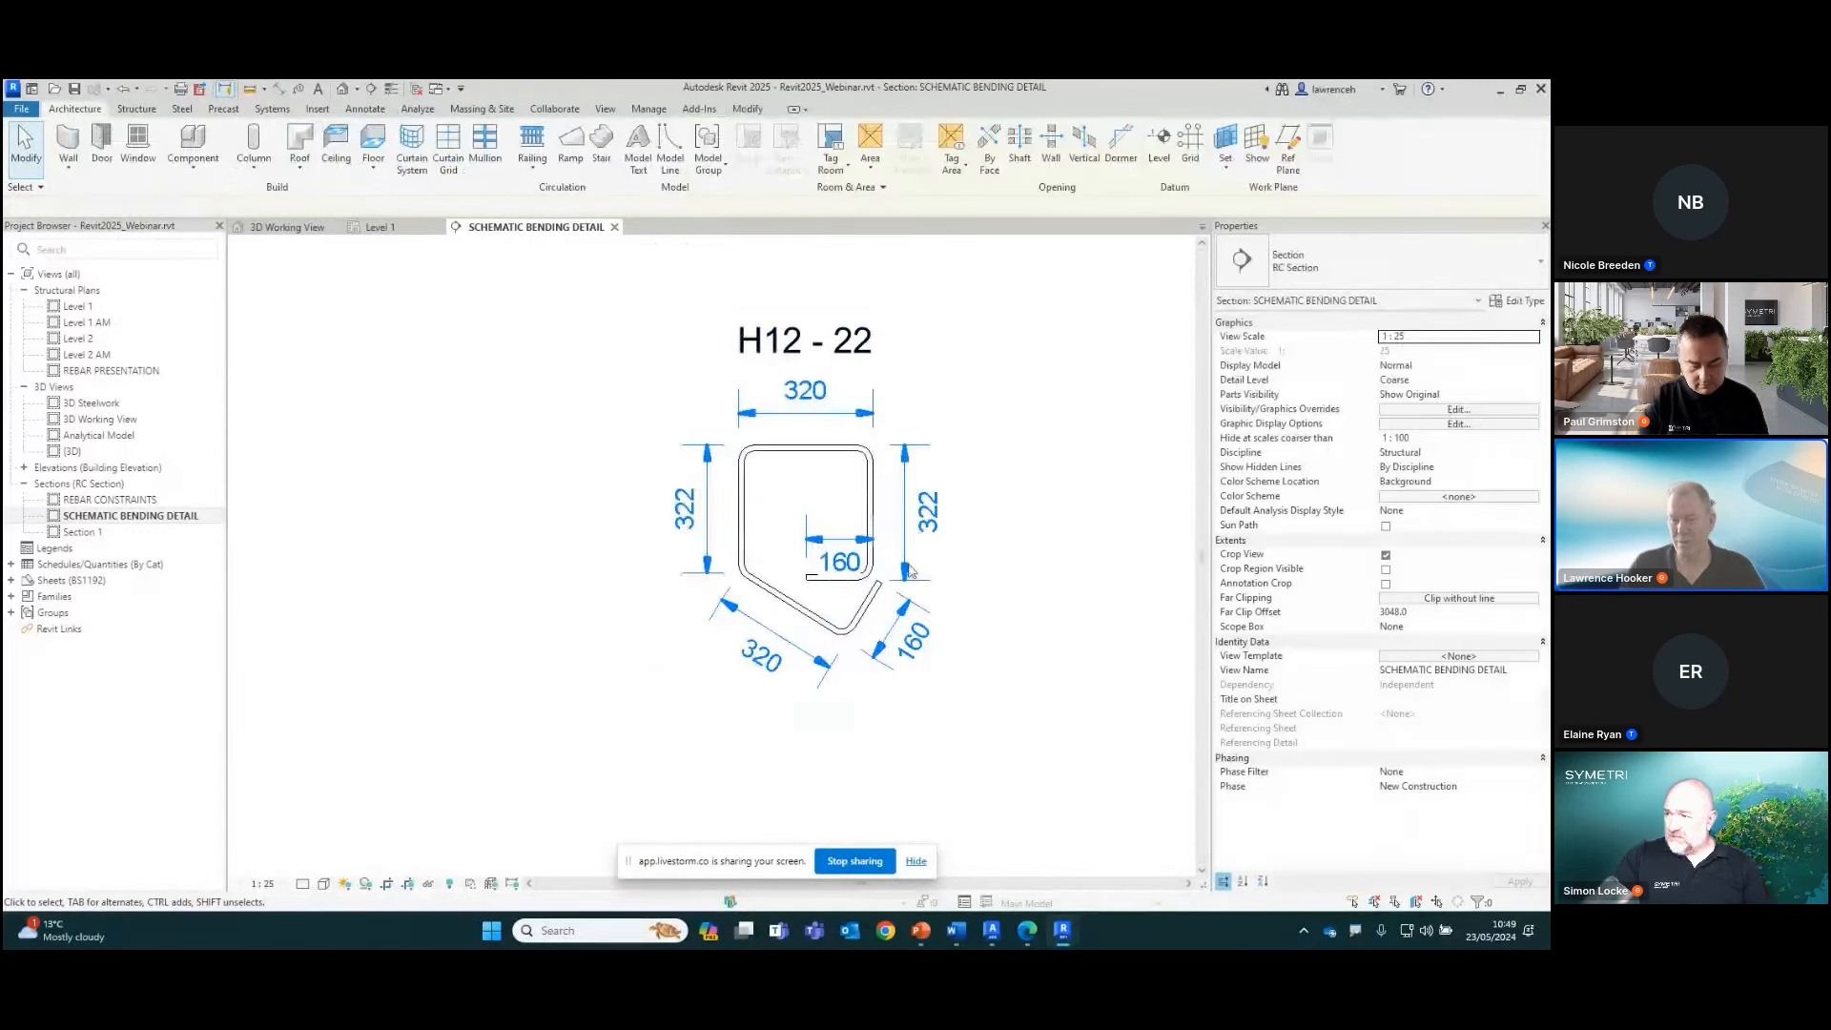
# Shift the 160 dimension inside the link slightly higher, clear of the hook line, and deselect the bending detail
pyautogui.click(841, 540)
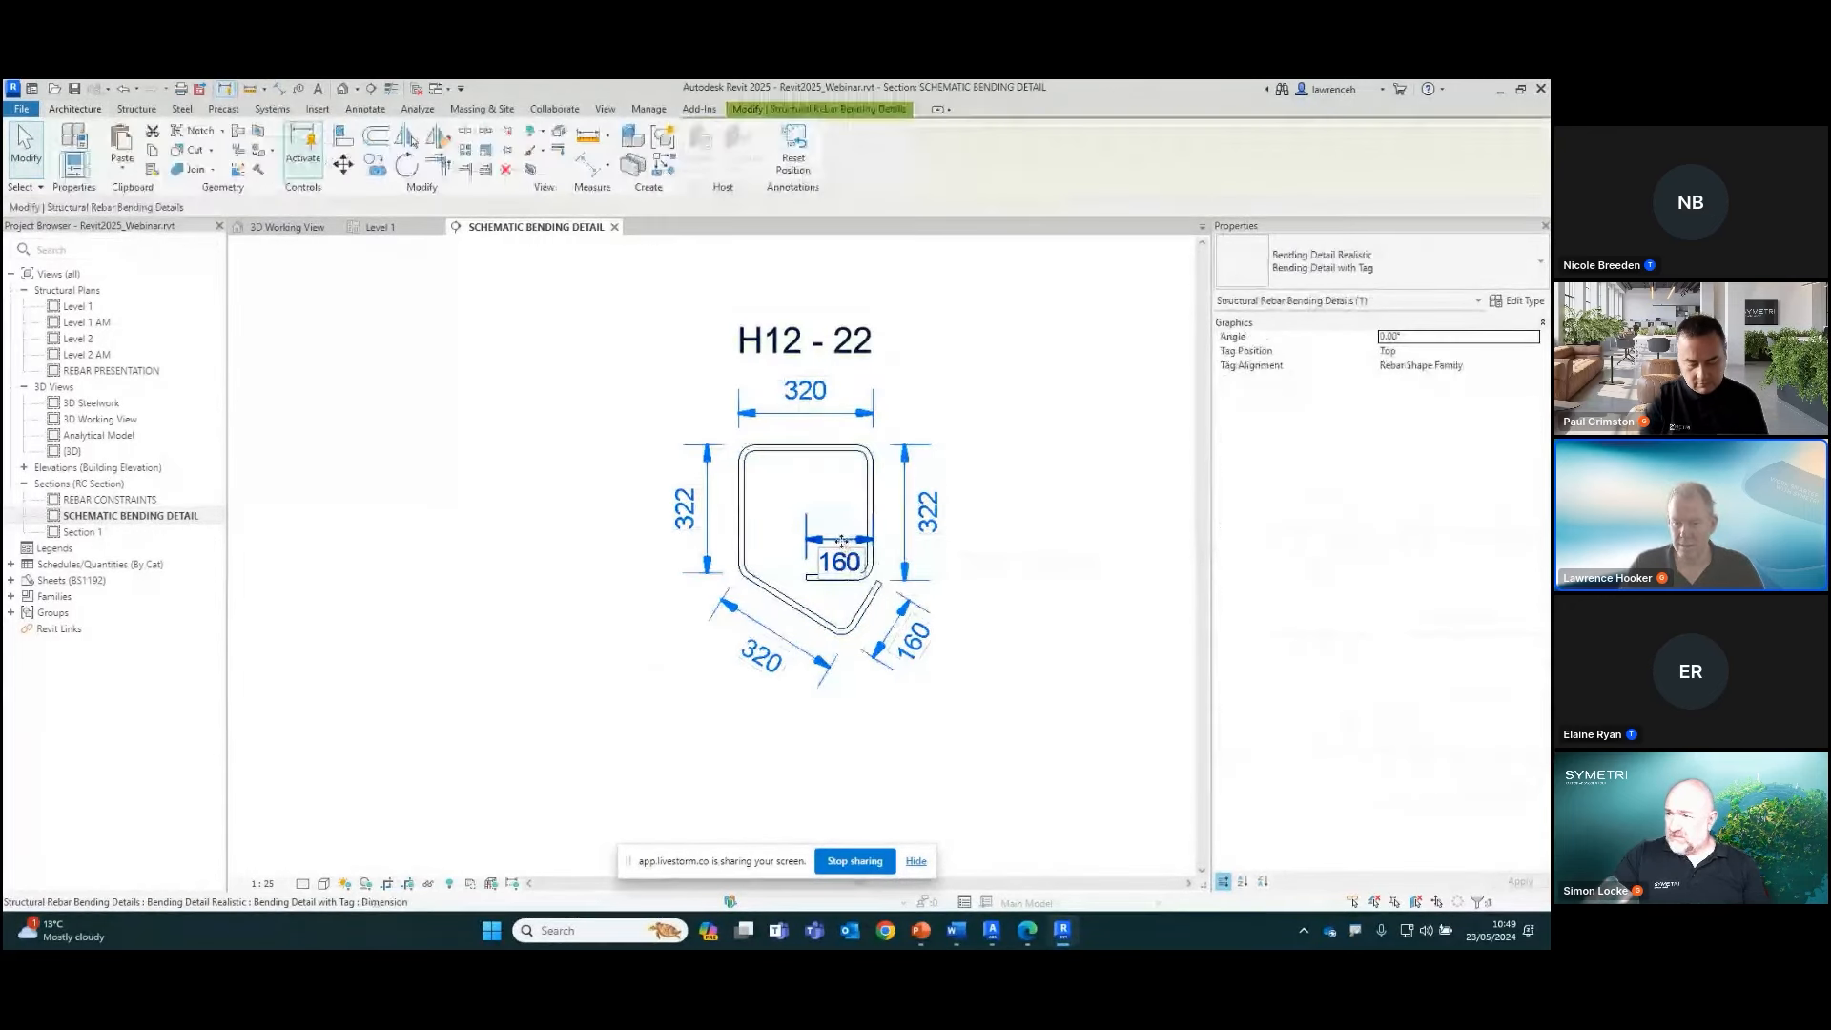
pyautogui.moveTo(840, 528); pyautogui.dragTo(1076, 515)
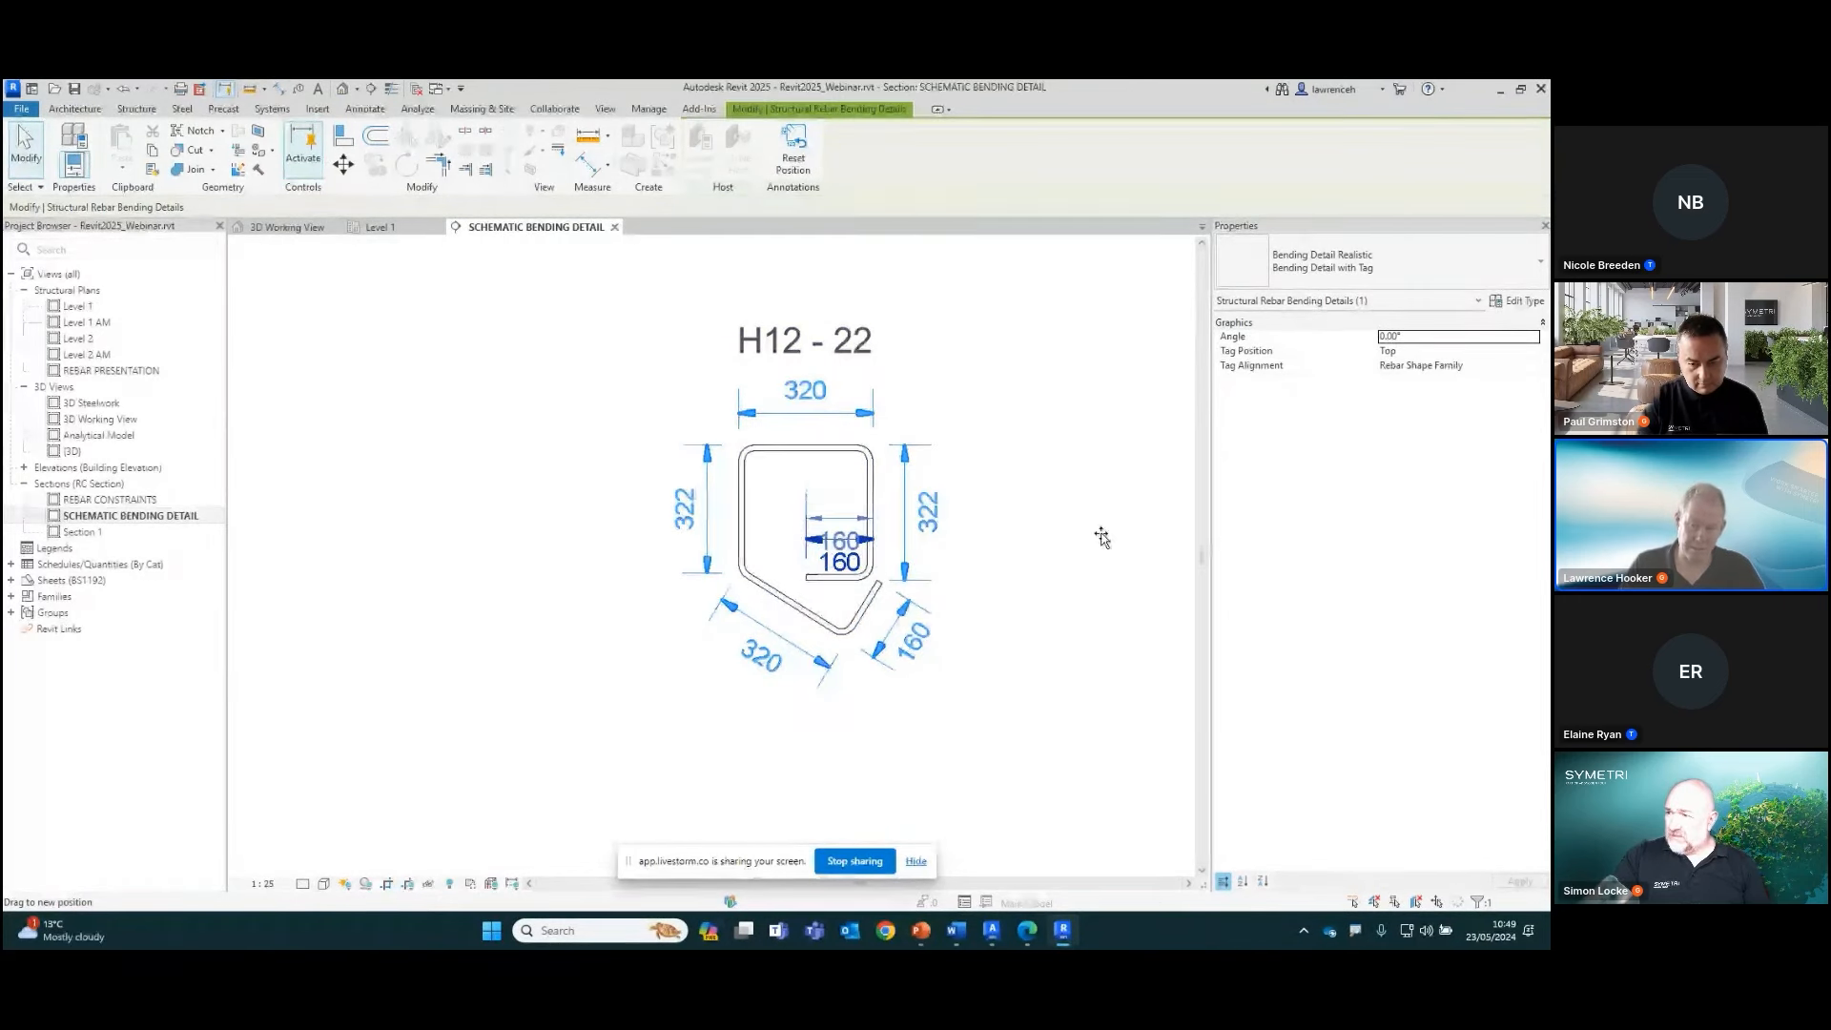
pyautogui.moveTo(1090, 588); pyautogui.dragTo(1083, 590)
pyautogui.click(1077, 592)
pyautogui.scroll(-3, 1077, 592)
pyautogui.moveTo(1077, 593); pyautogui.dragTo(838, 643, button='middle')
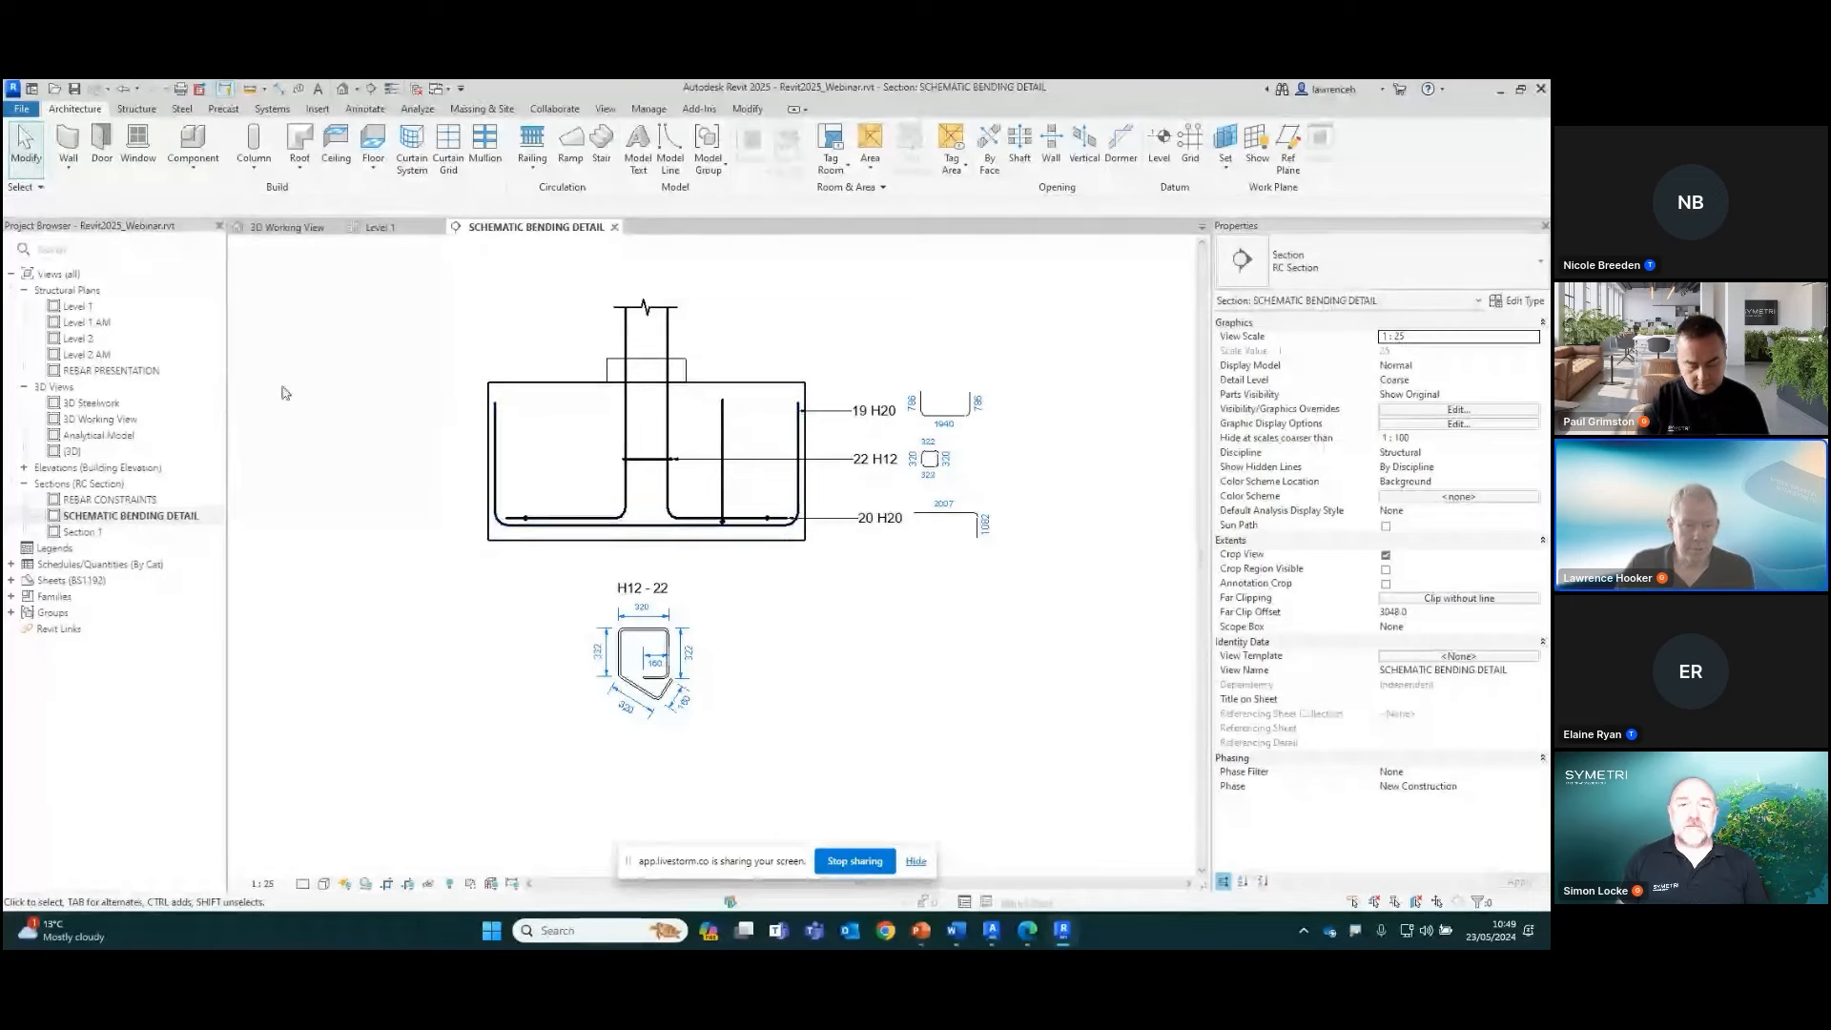
# Close the bending detail section, dismiss the save reminder without saving, and open the REBAR PRESENTATION structural plan
pyautogui.click(615, 228)
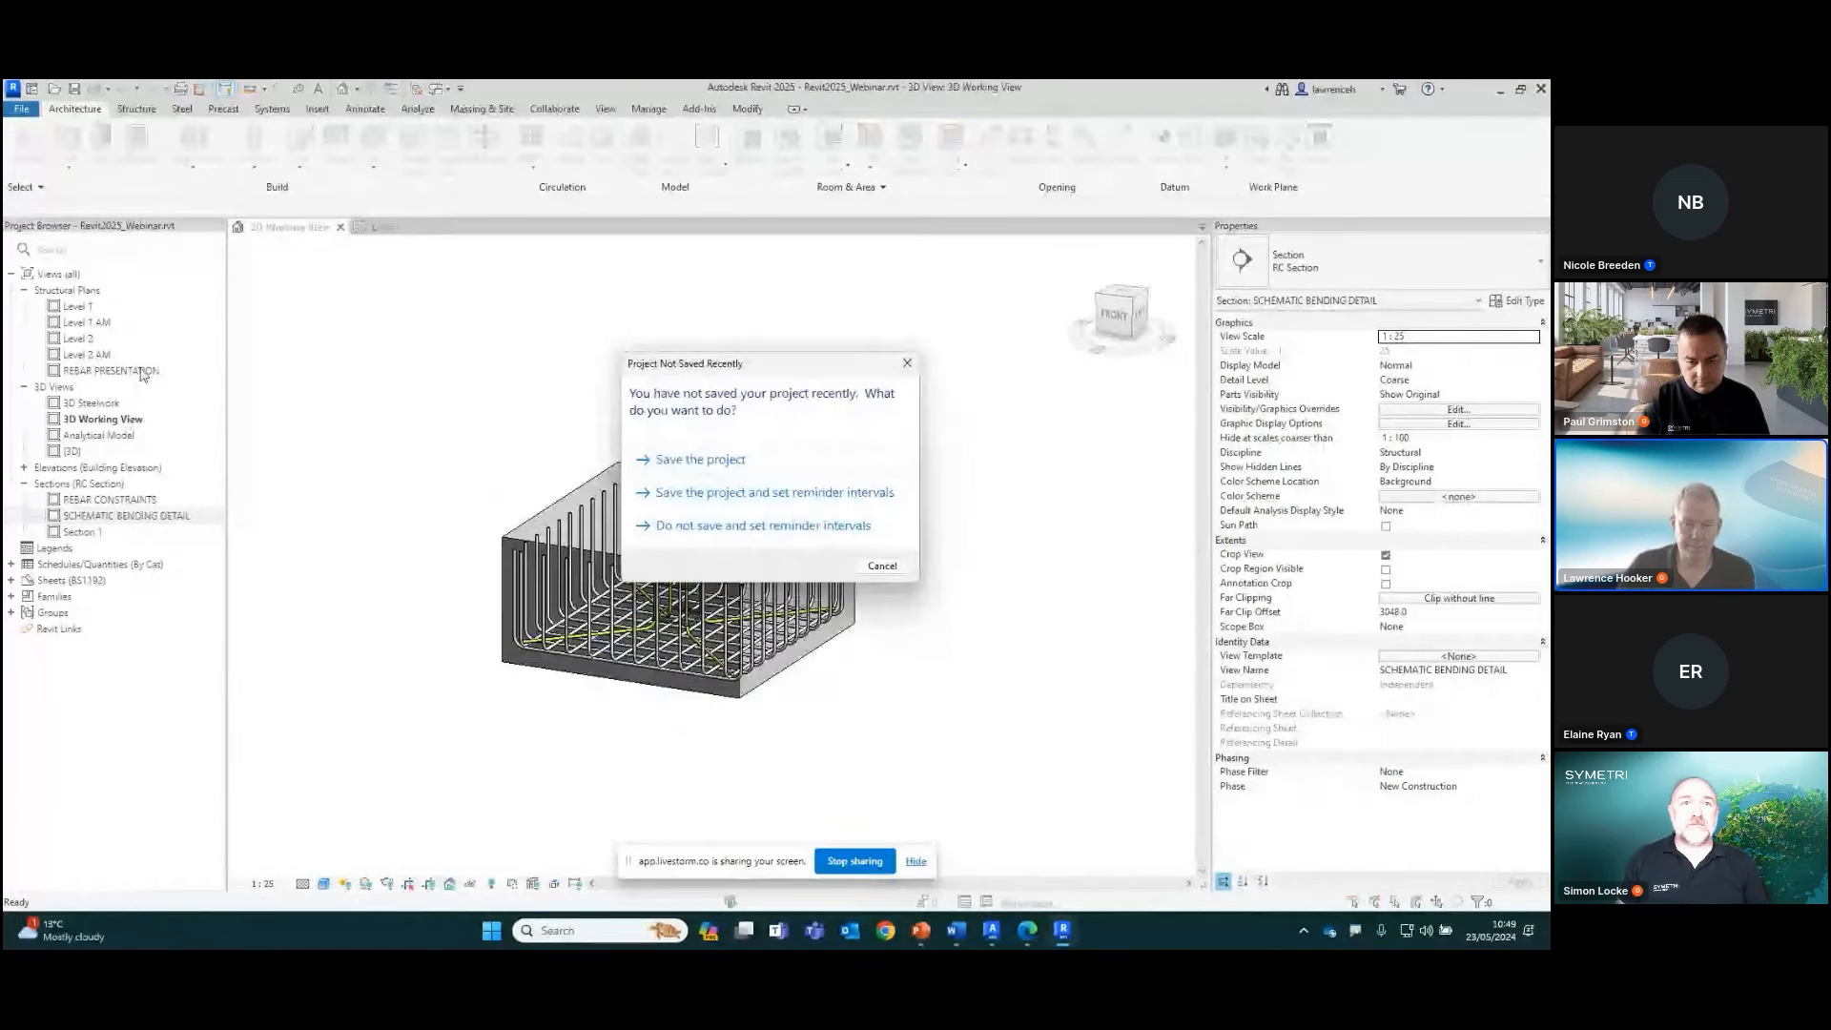
pyautogui.click(872, 567)
pyautogui.doubleClick(128, 370)
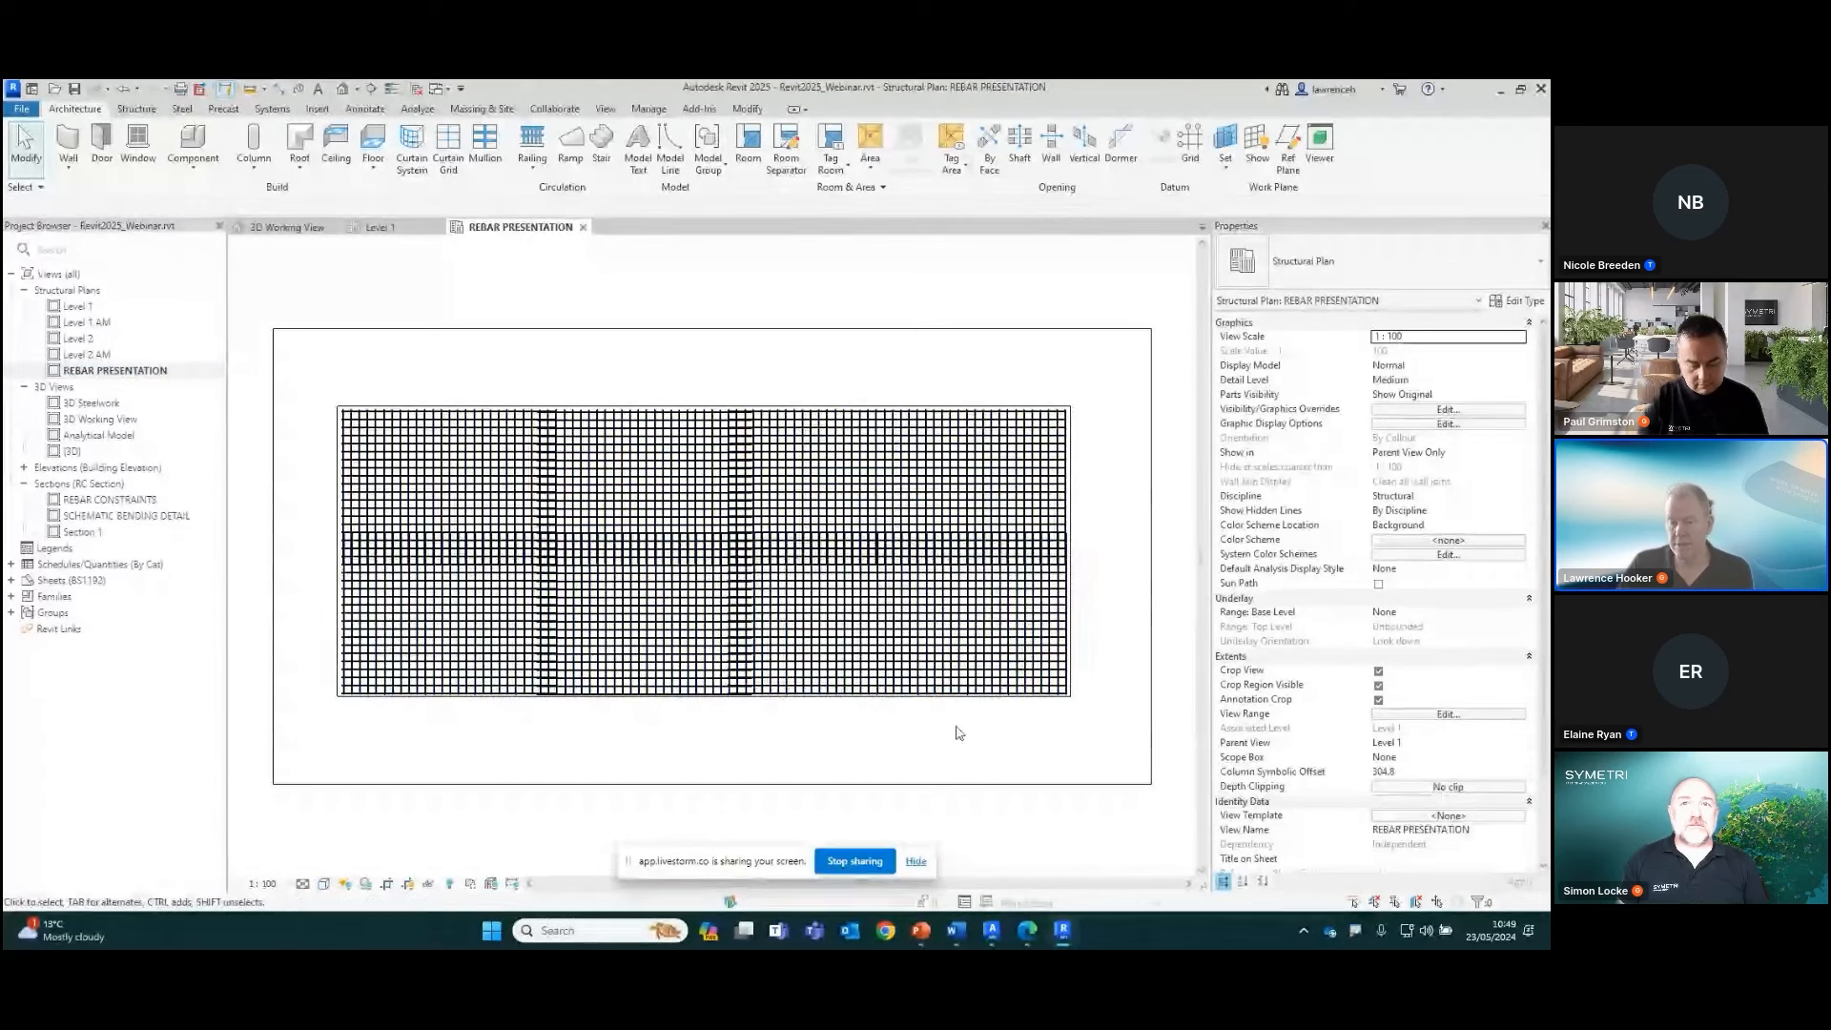
# Select all rebar in the host slab and start a custom bar selection for its presentation, with no bars chosen
pyautogui.click(1018, 652)
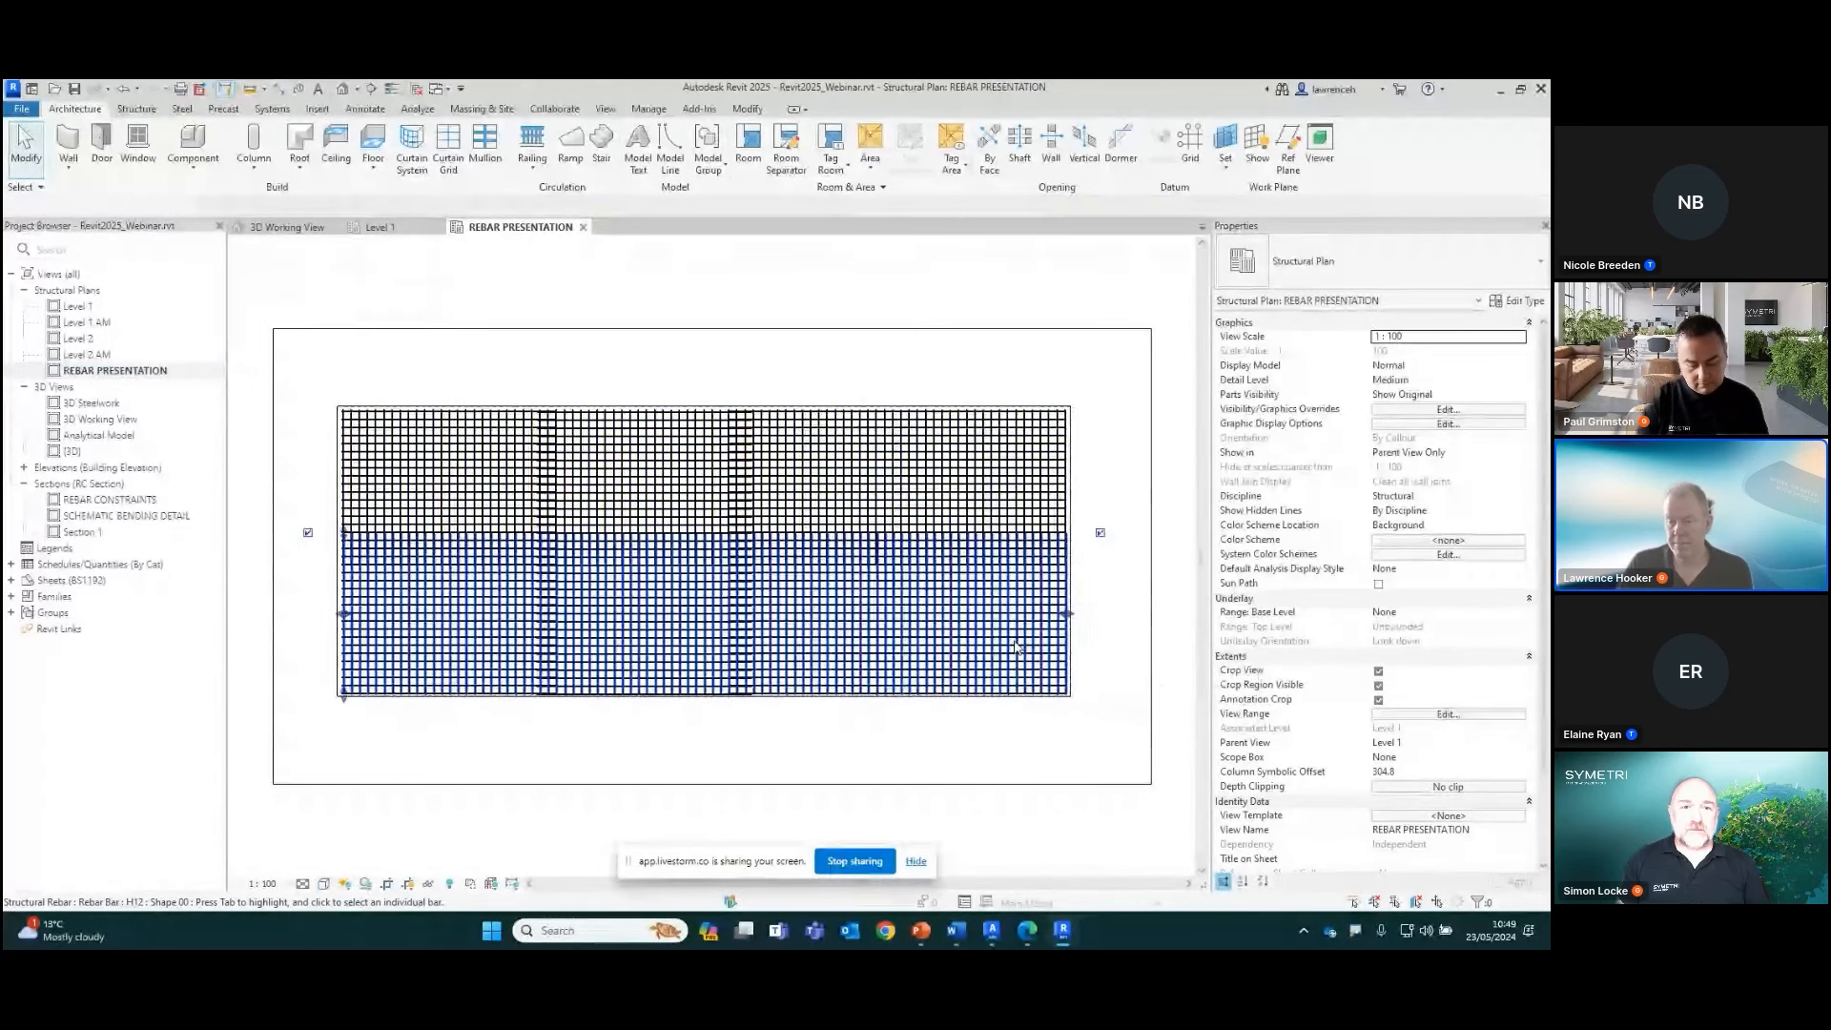
pyautogui.rightClick(1021, 649)
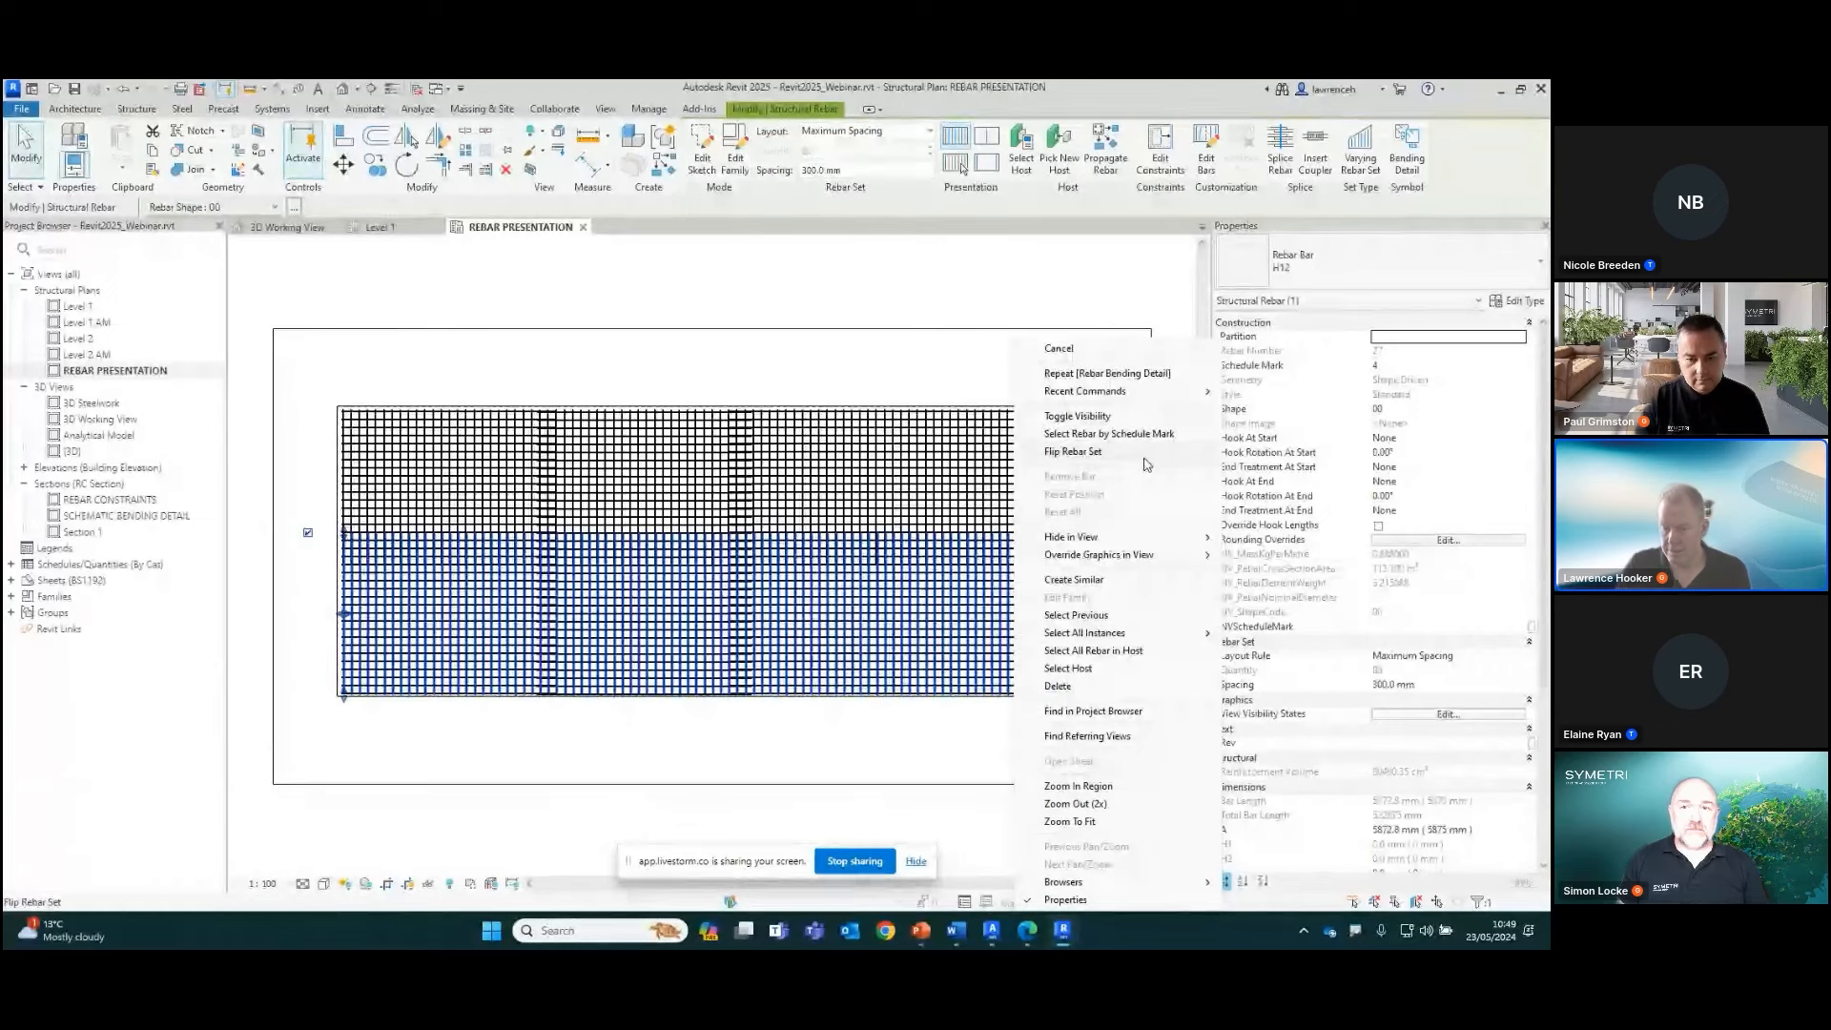
pyautogui.click(1112, 652)
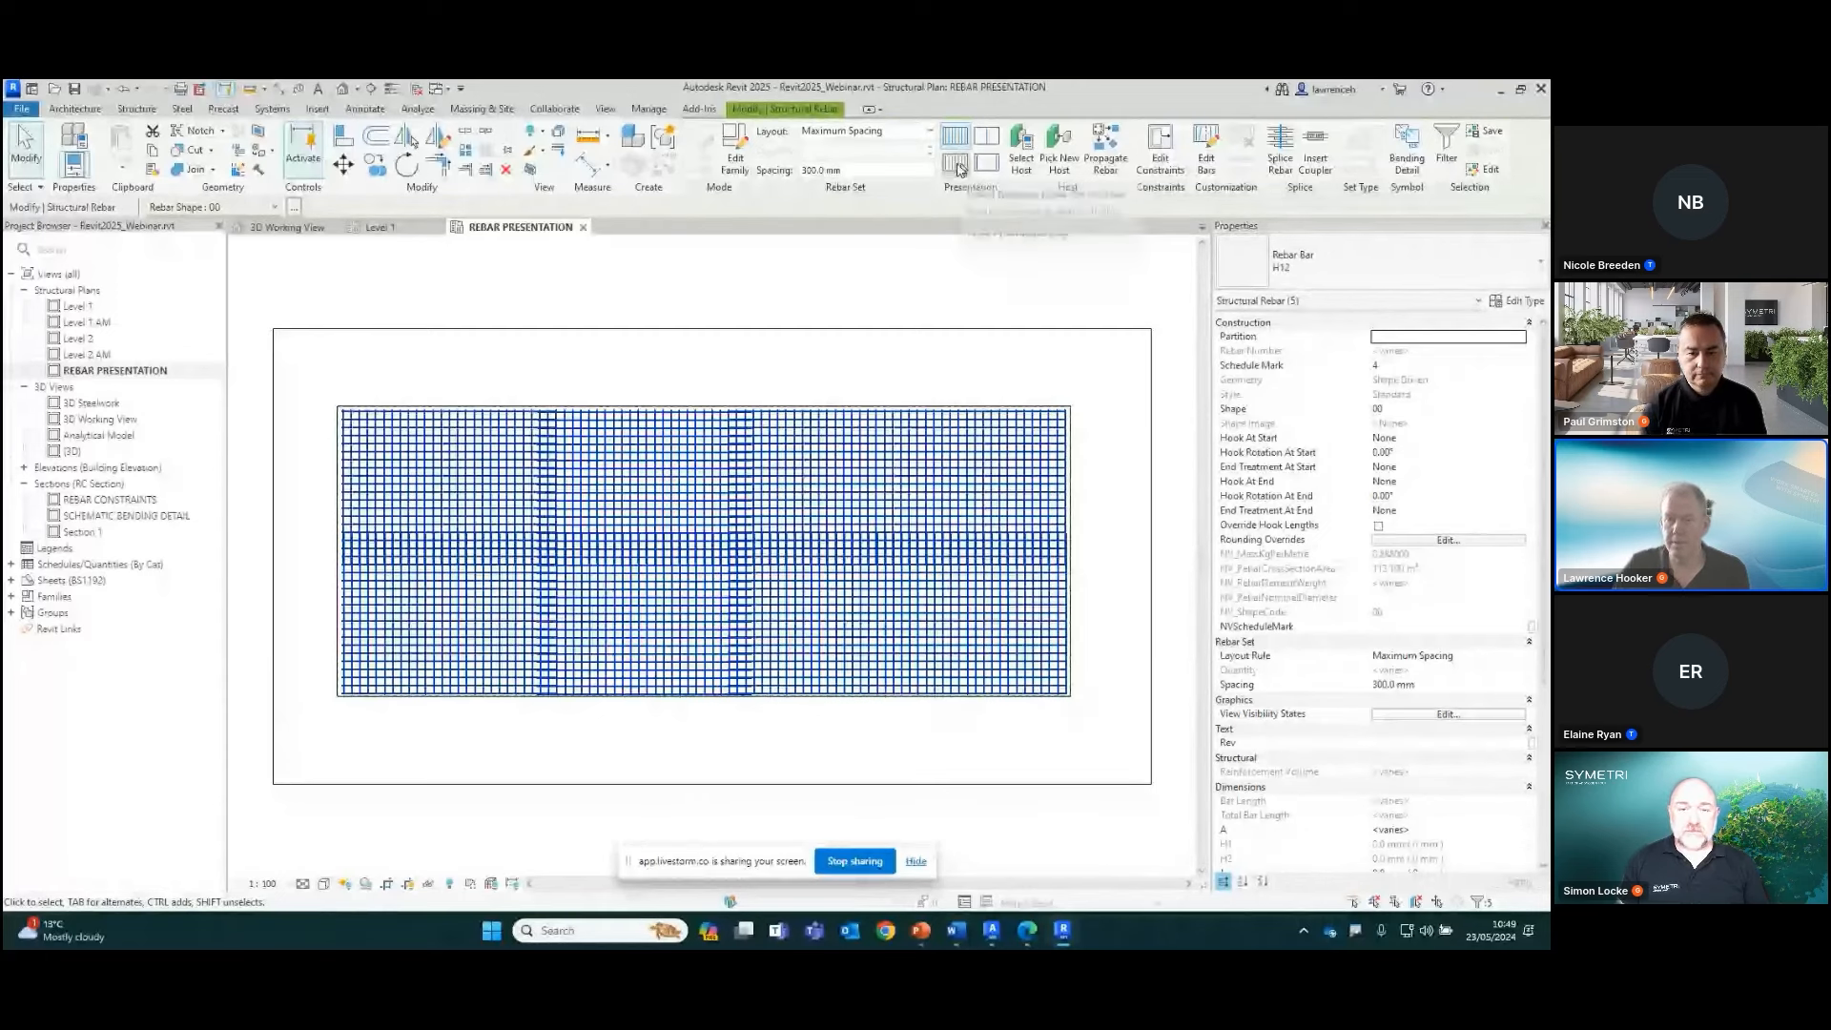
pyautogui.click(958, 167)
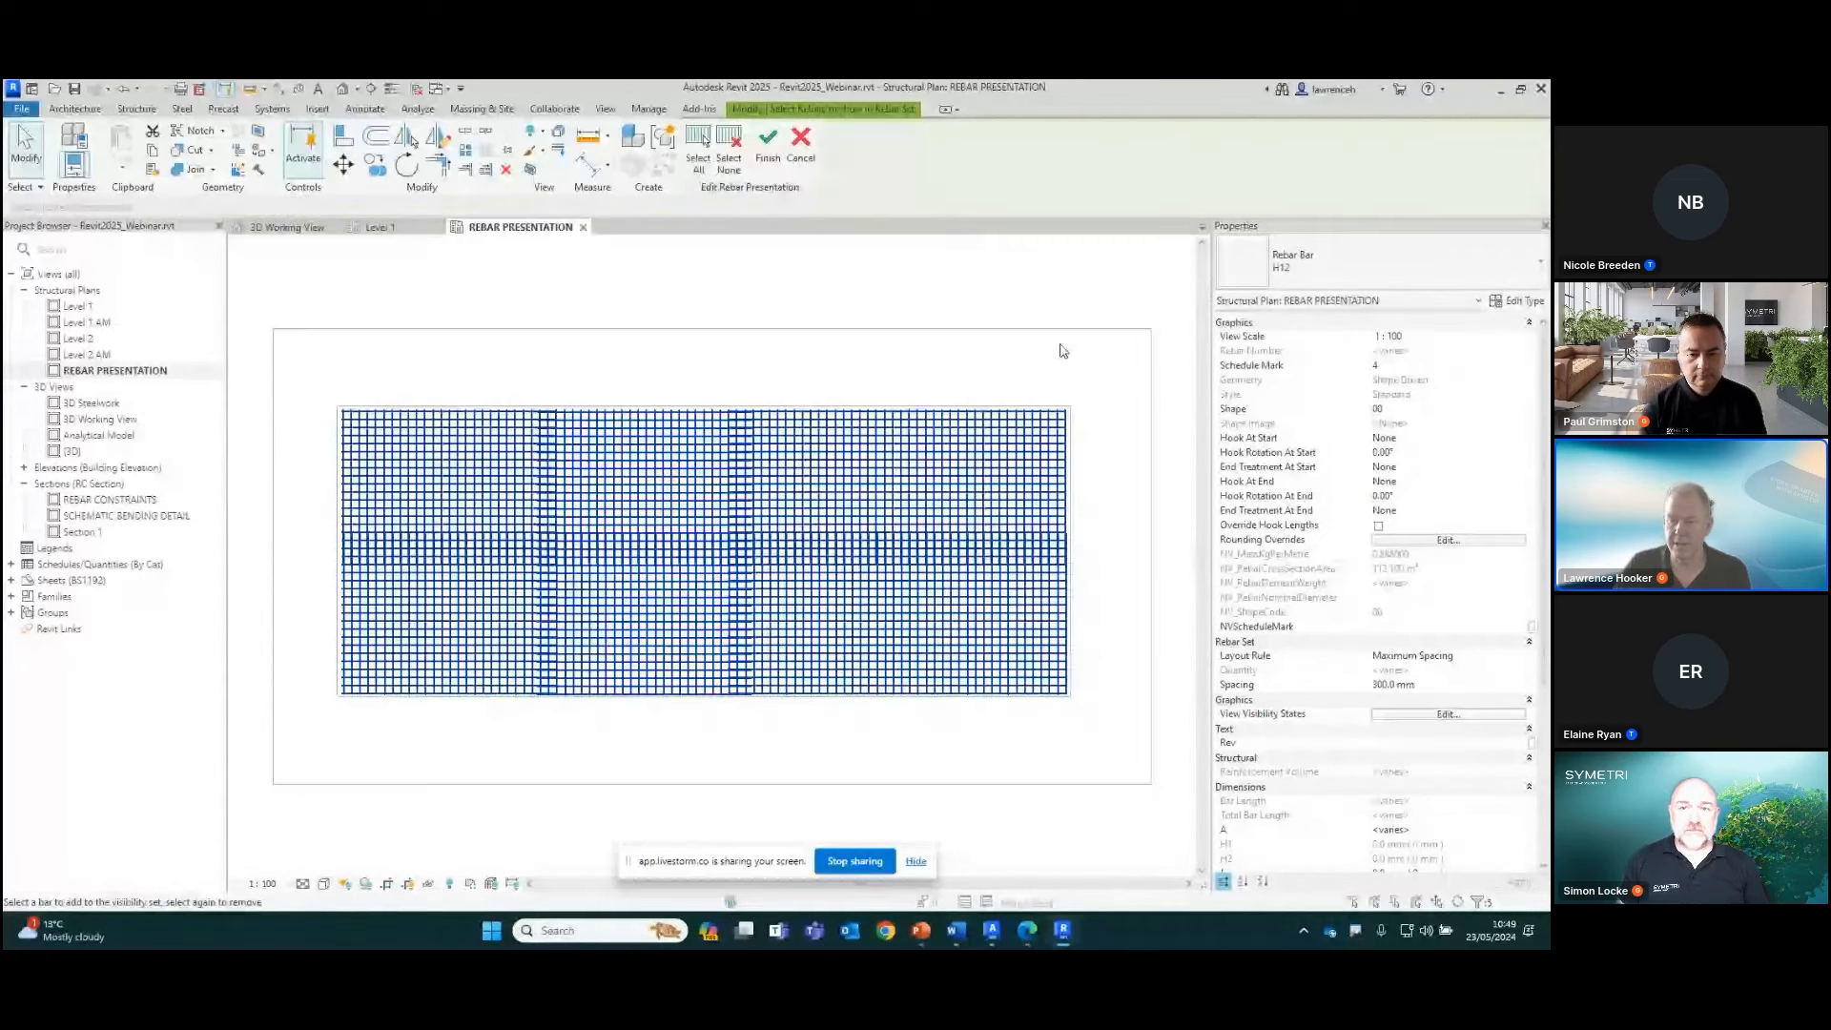
pyautogui.click(731, 151)
# Pick one representative bar from each rebar set in the slab to show and finish the custom presentation
pyautogui.scroll(3, 1016, 612)
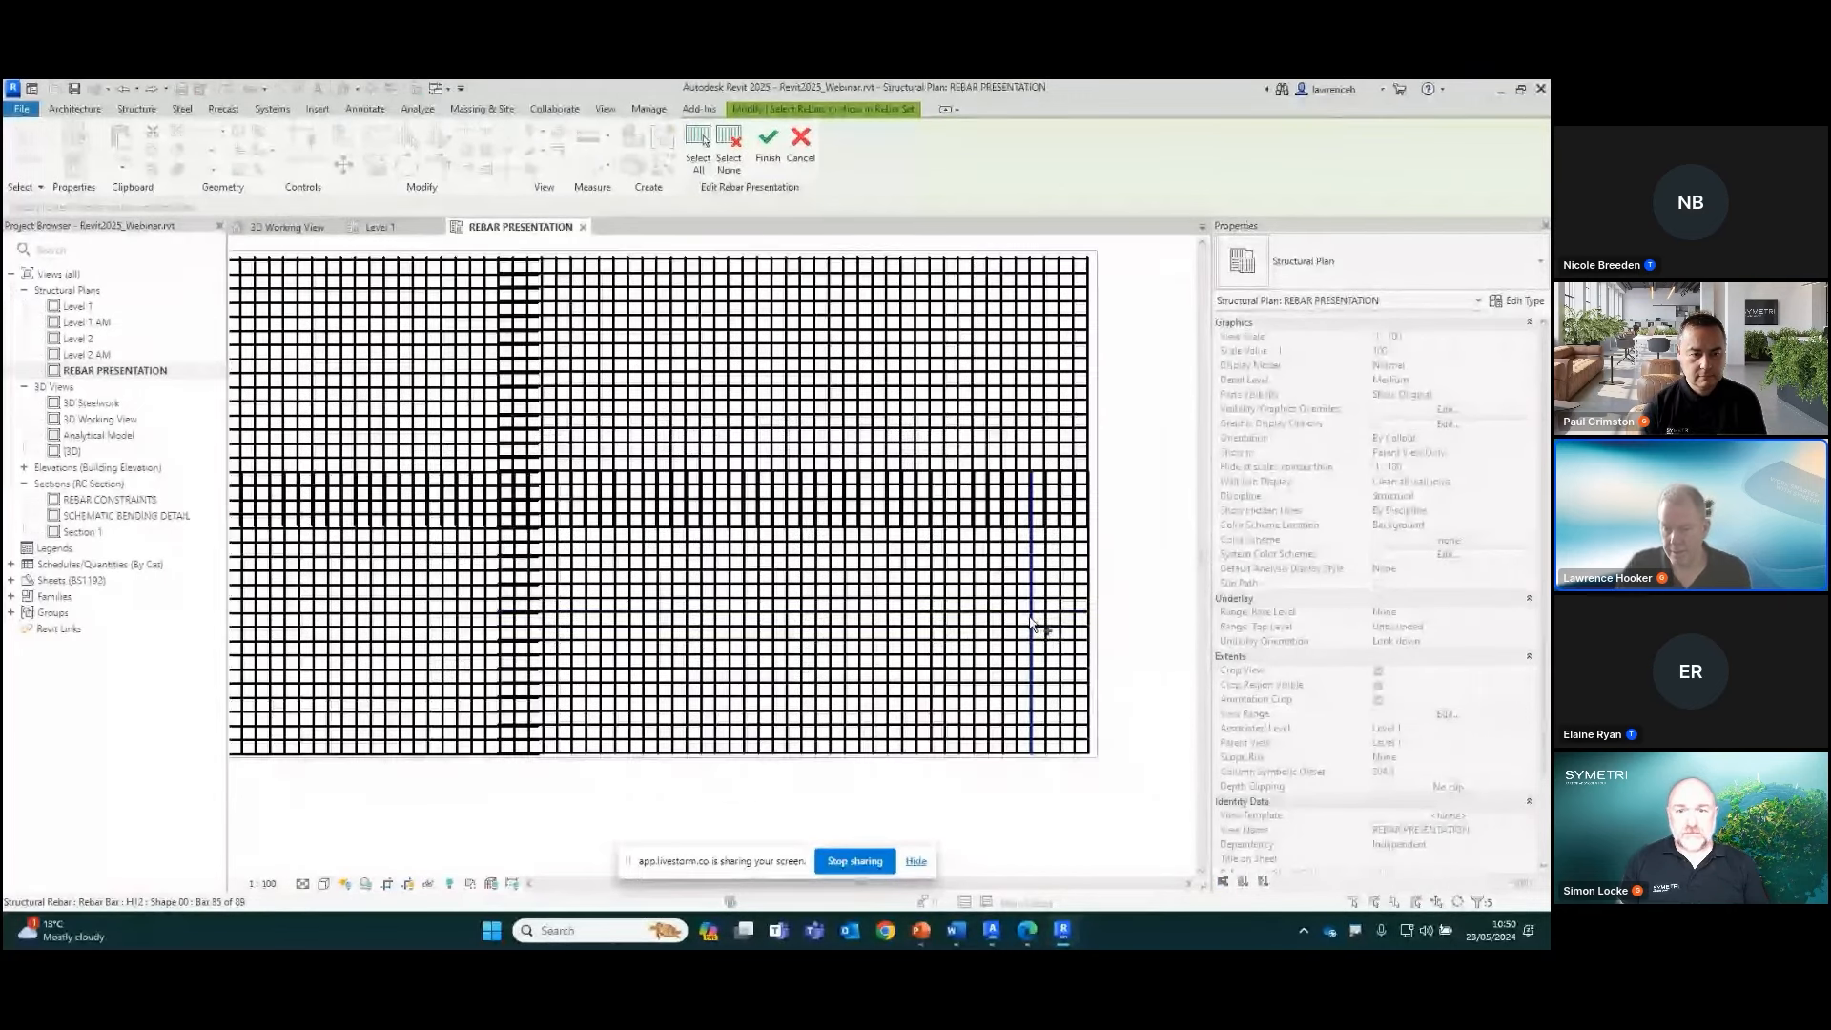
pyautogui.click(1025, 616)
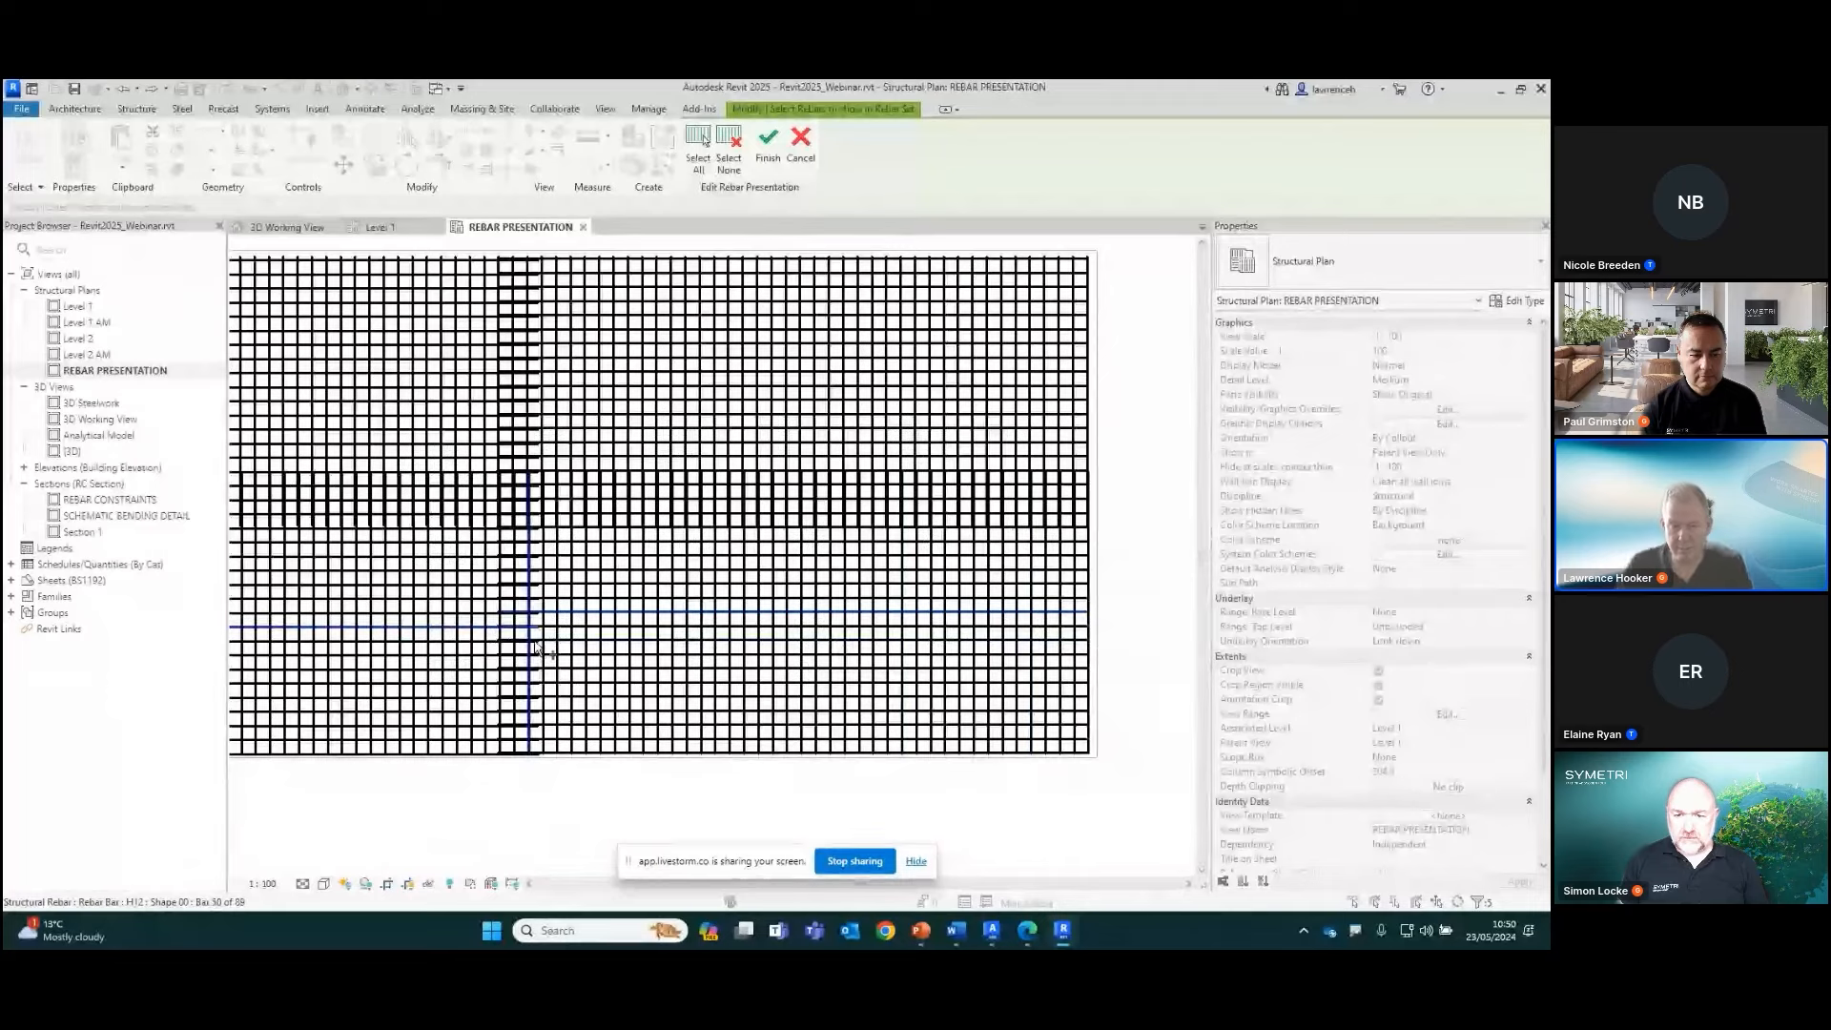
pyautogui.scroll(-3, 745, 651)
pyautogui.scroll(4, 389, 627)
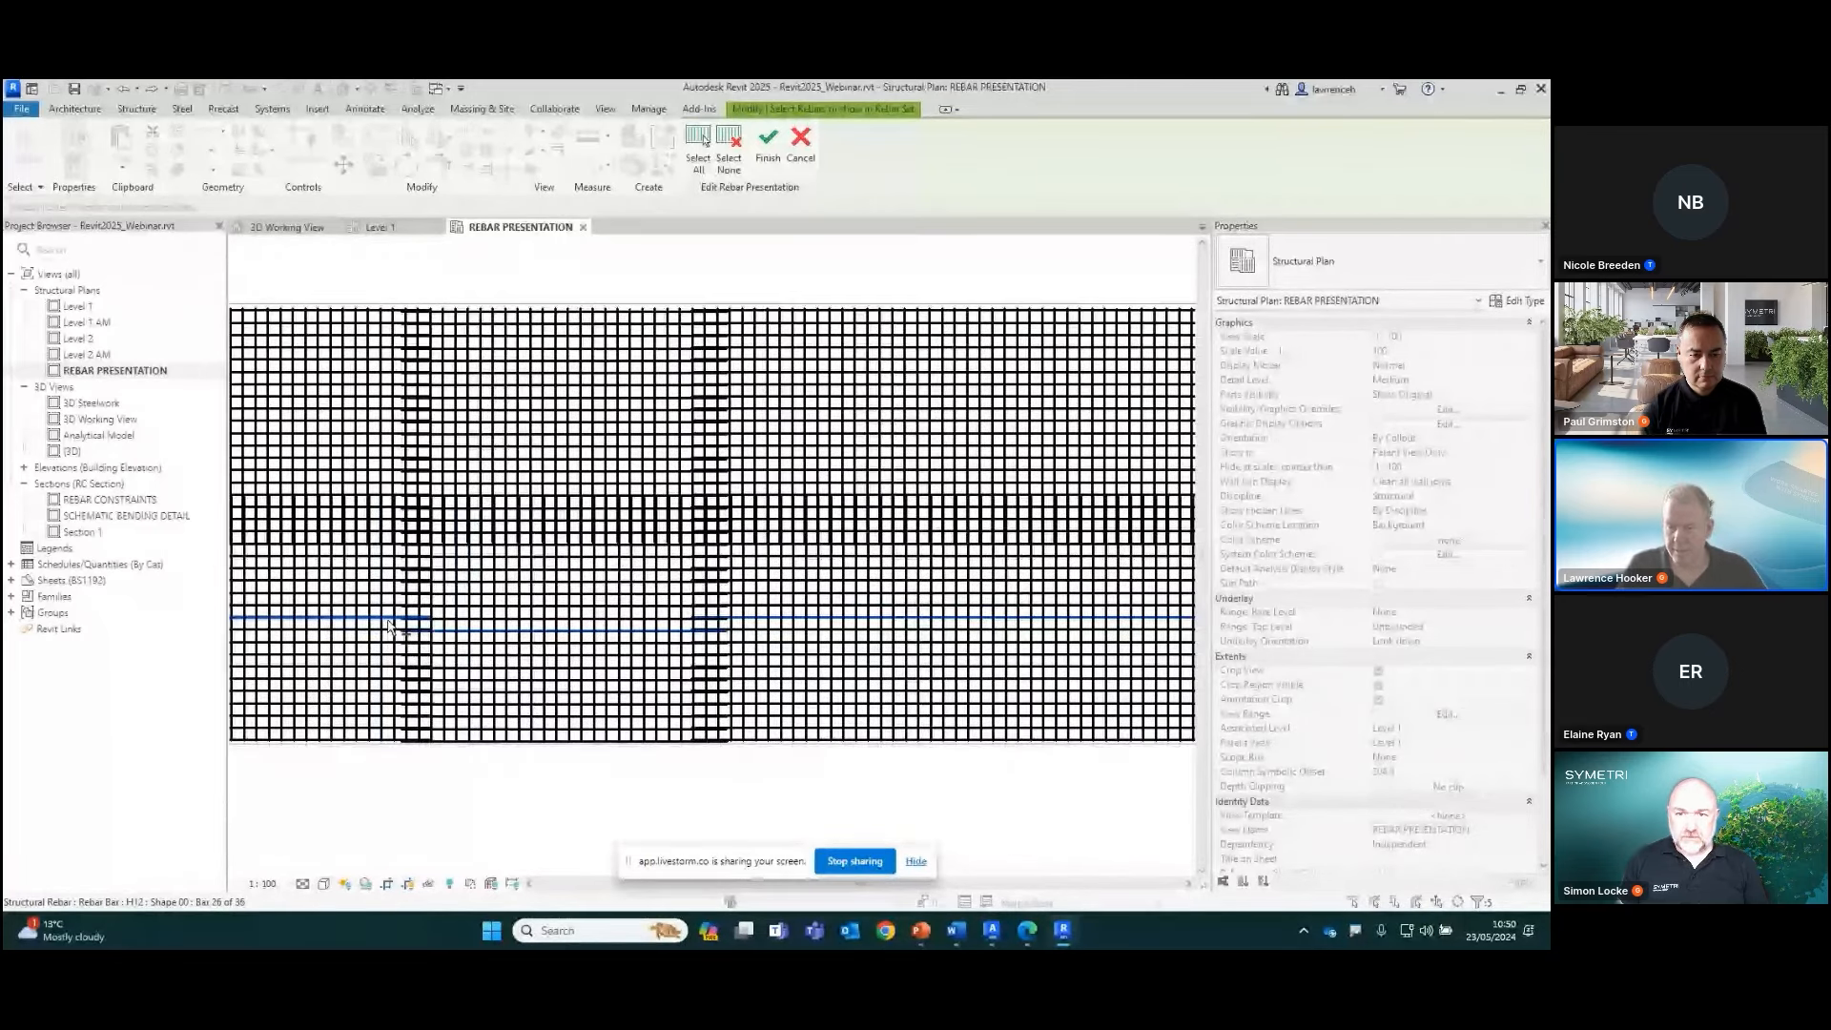
pyautogui.scroll(-1, 583, 568)
pyautogui.click(1039, 656)
pyautogui.scroll(2, 1073, 492)
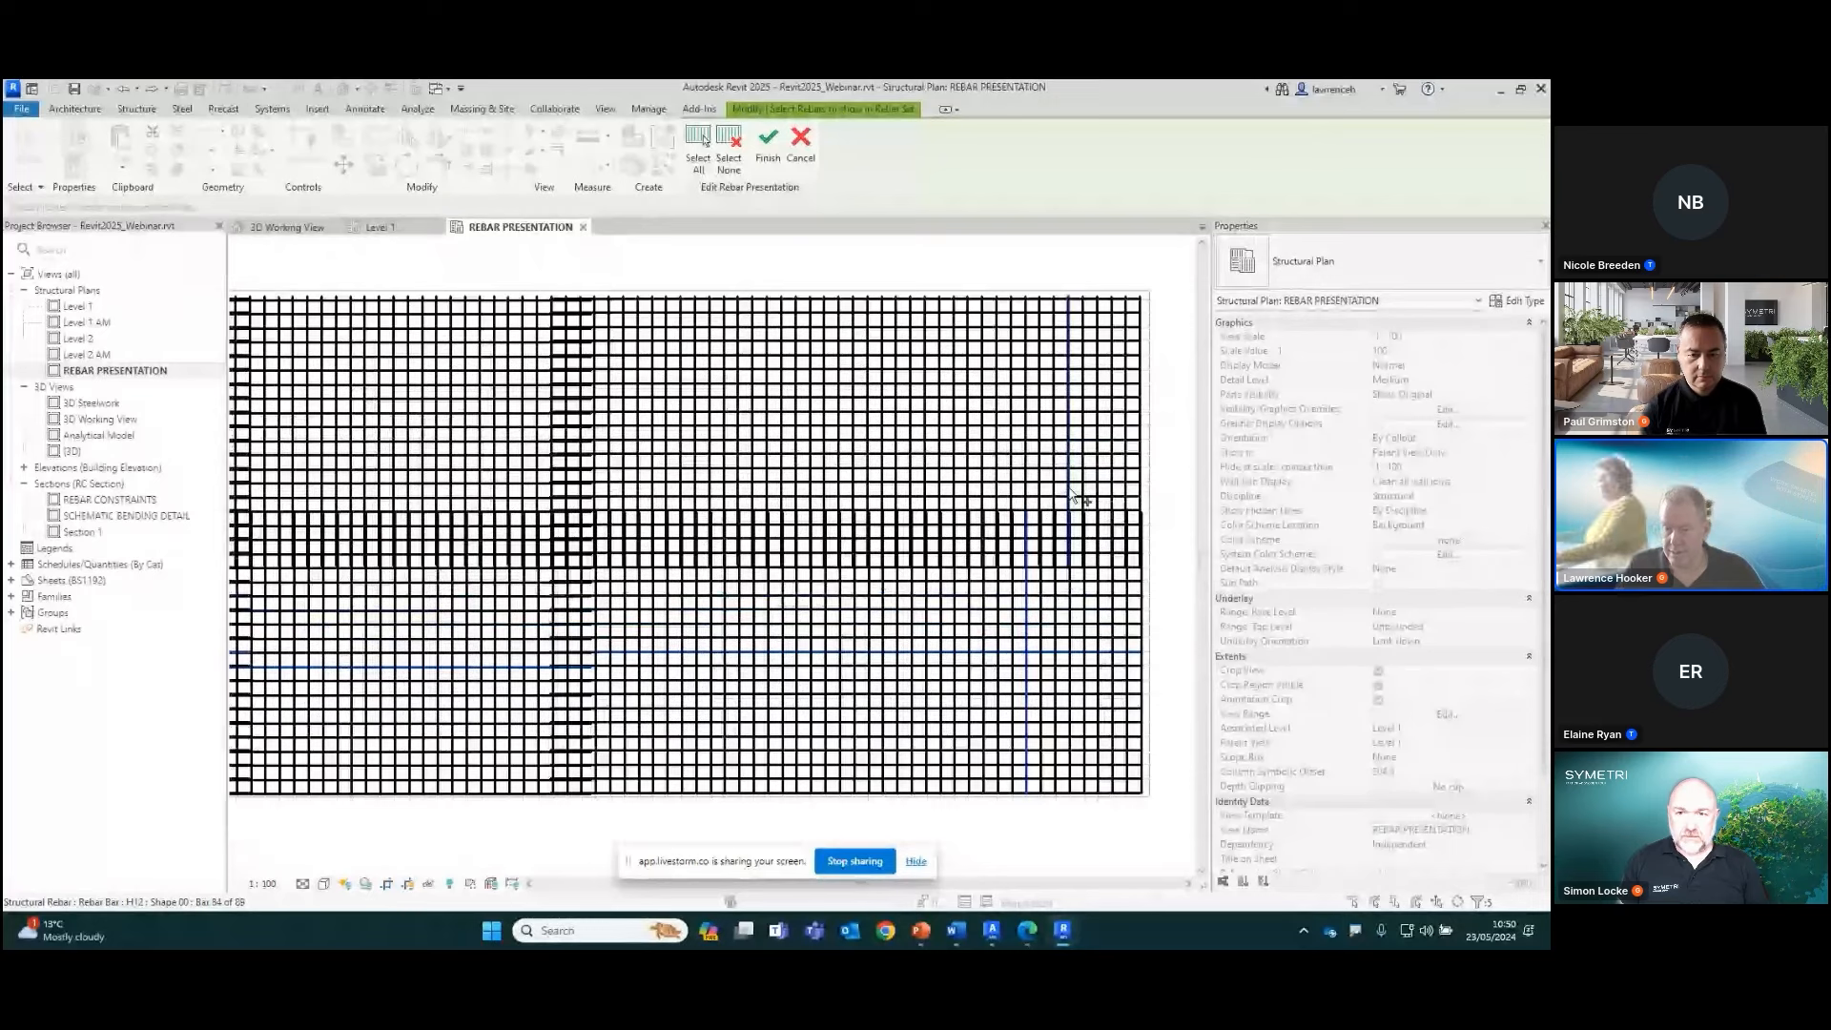
pyautogui.scroll(-1, 1007, 563)
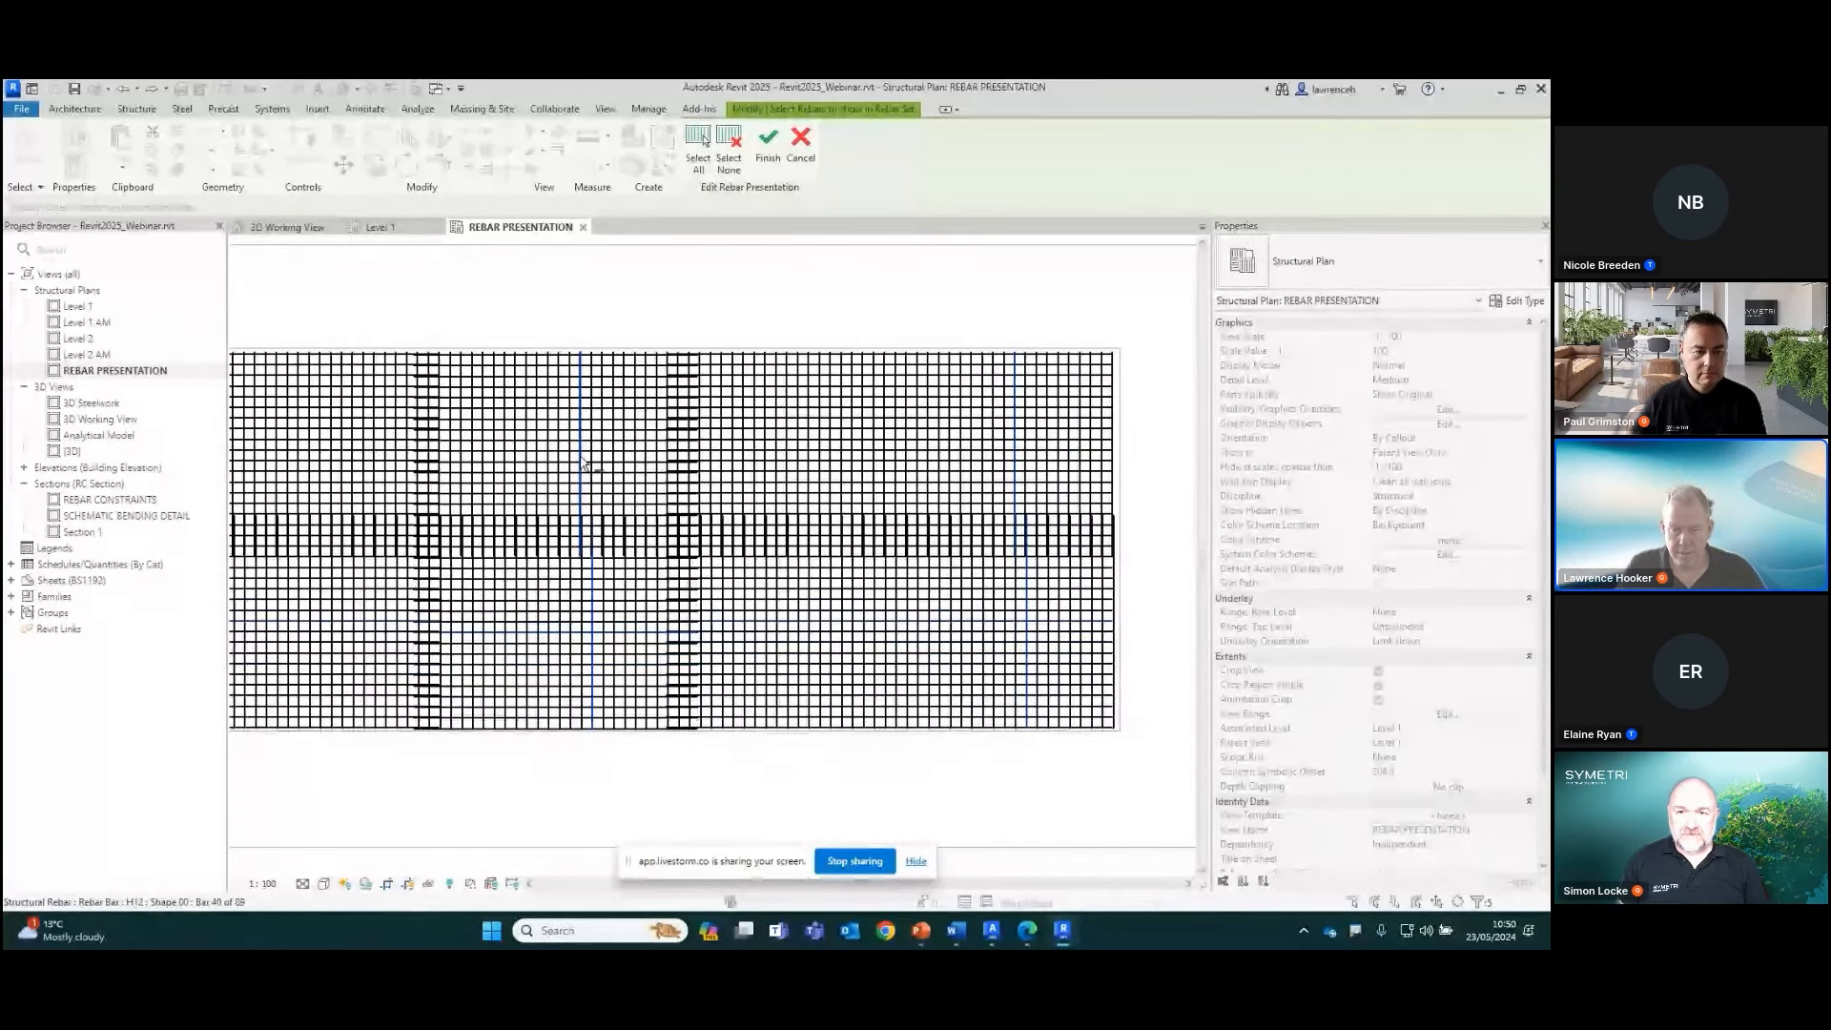
pyautogui.moveTo(377, 676); pyautogui.dragTo(577, 685, button='middle')
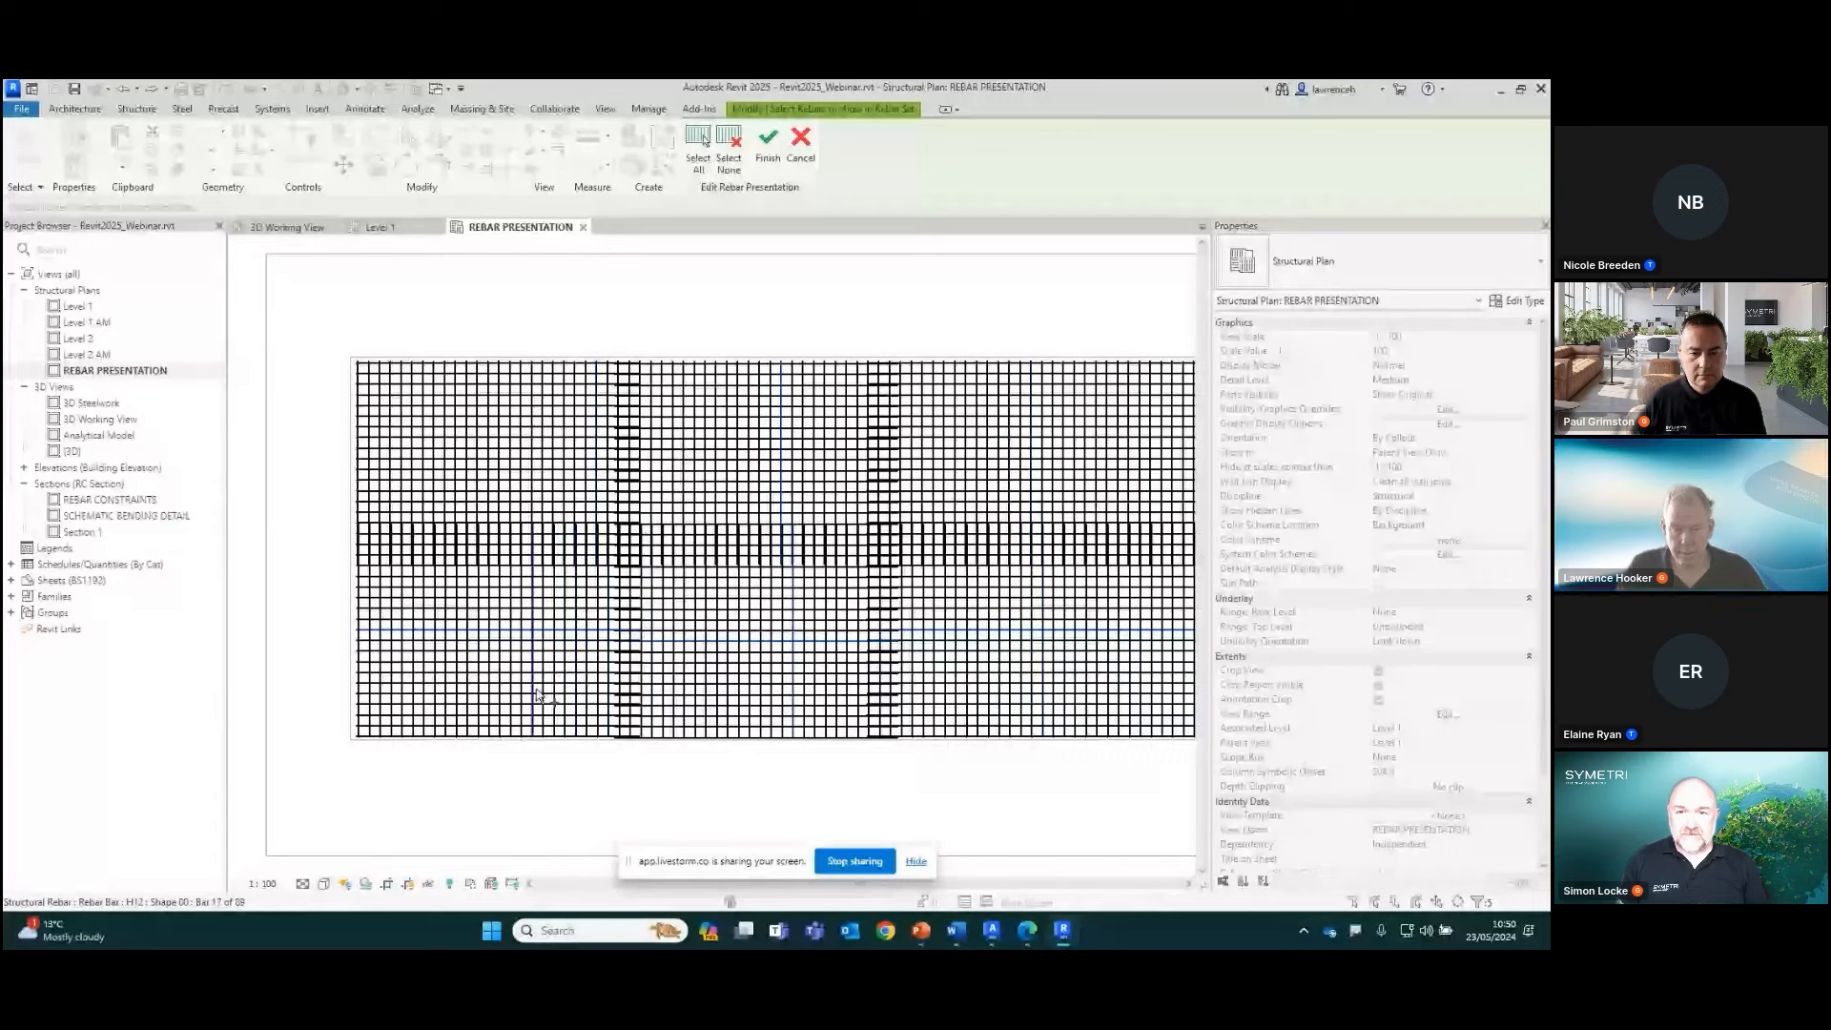
pyautogui.scroll(-3, 549, 630)
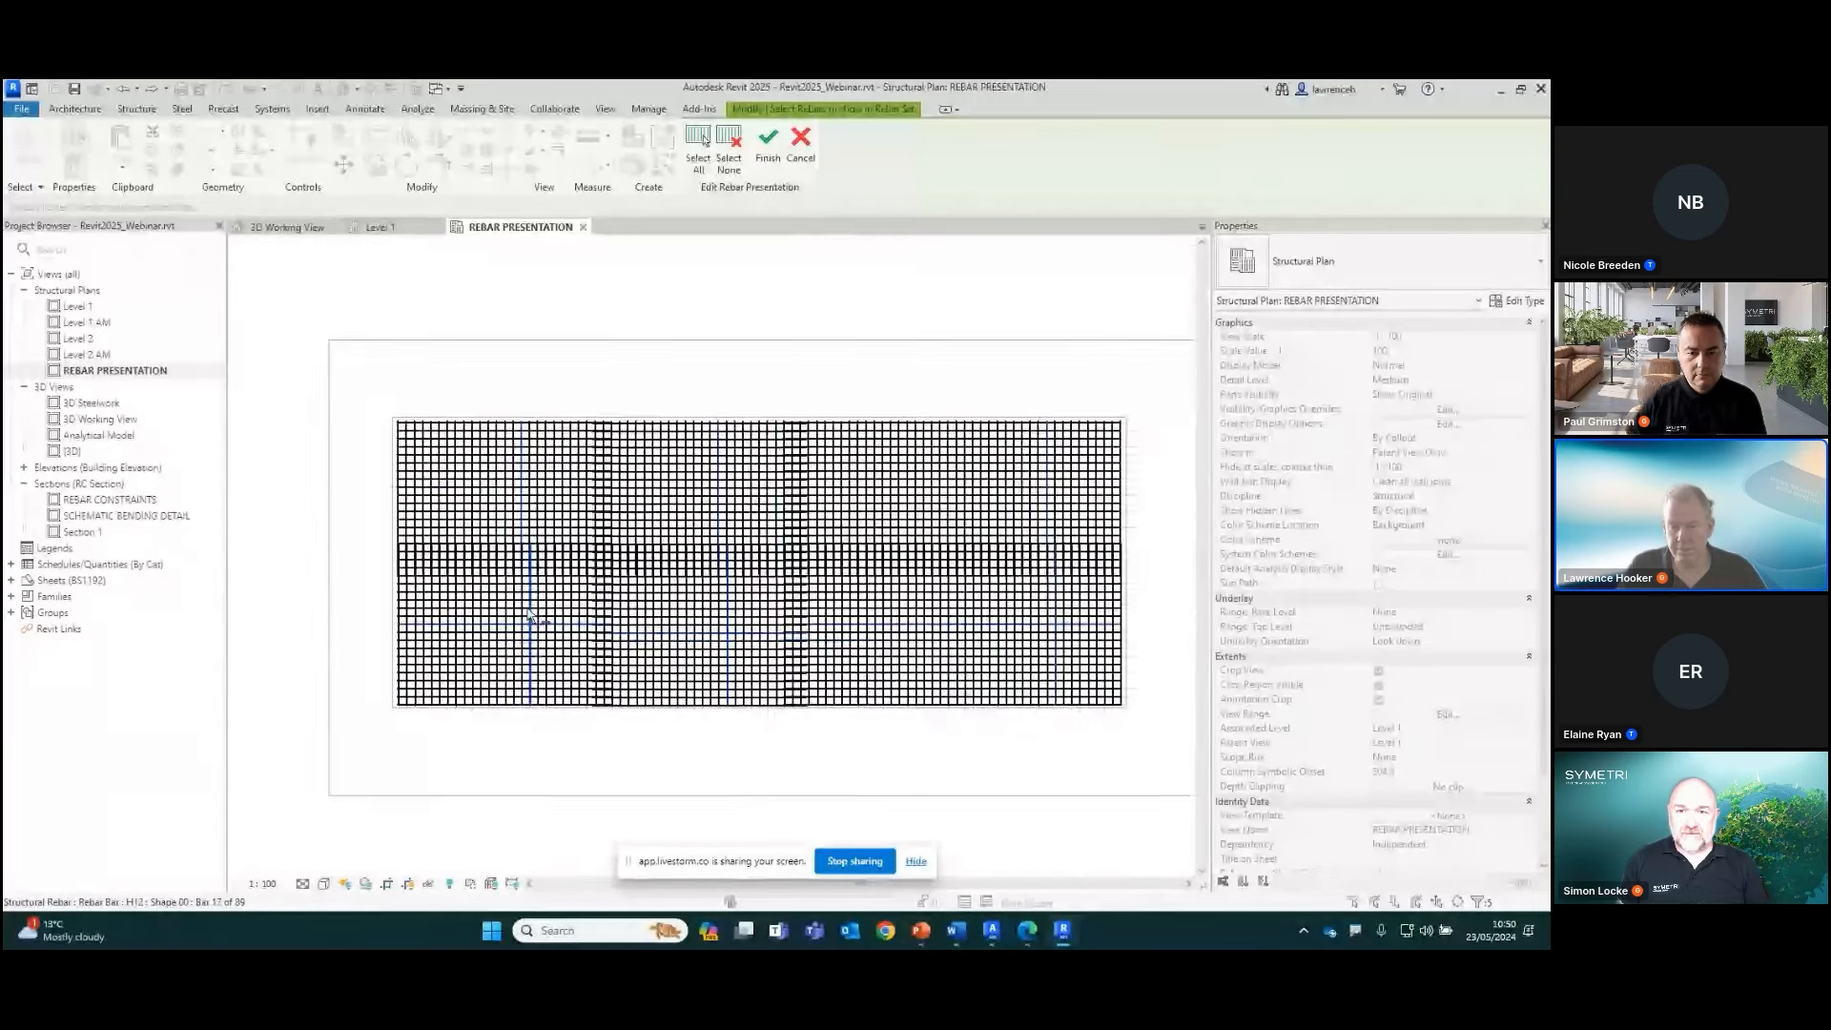
pyautogui.click(773, 170)
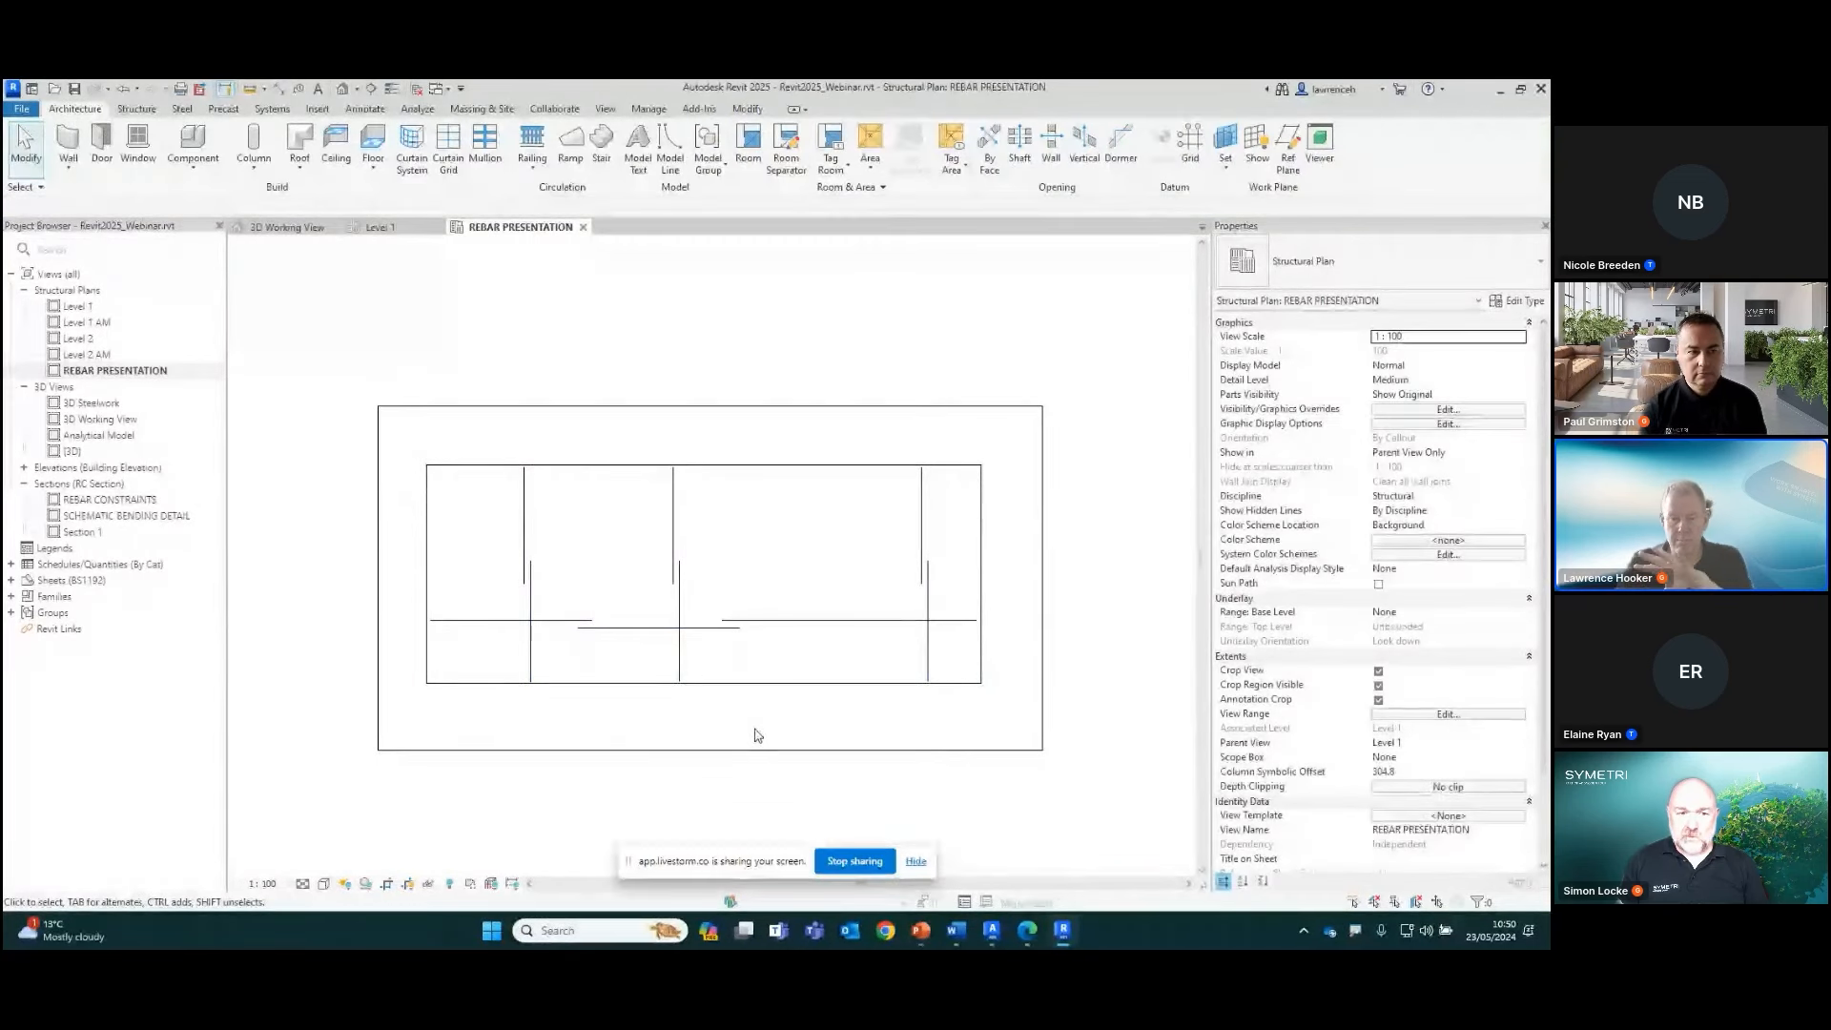
# Add aligned multi-rebar annotations to the three horizontal bars in the plan, placing their tags below the slab edge
pyautogui.scroll(4, 894, 665)
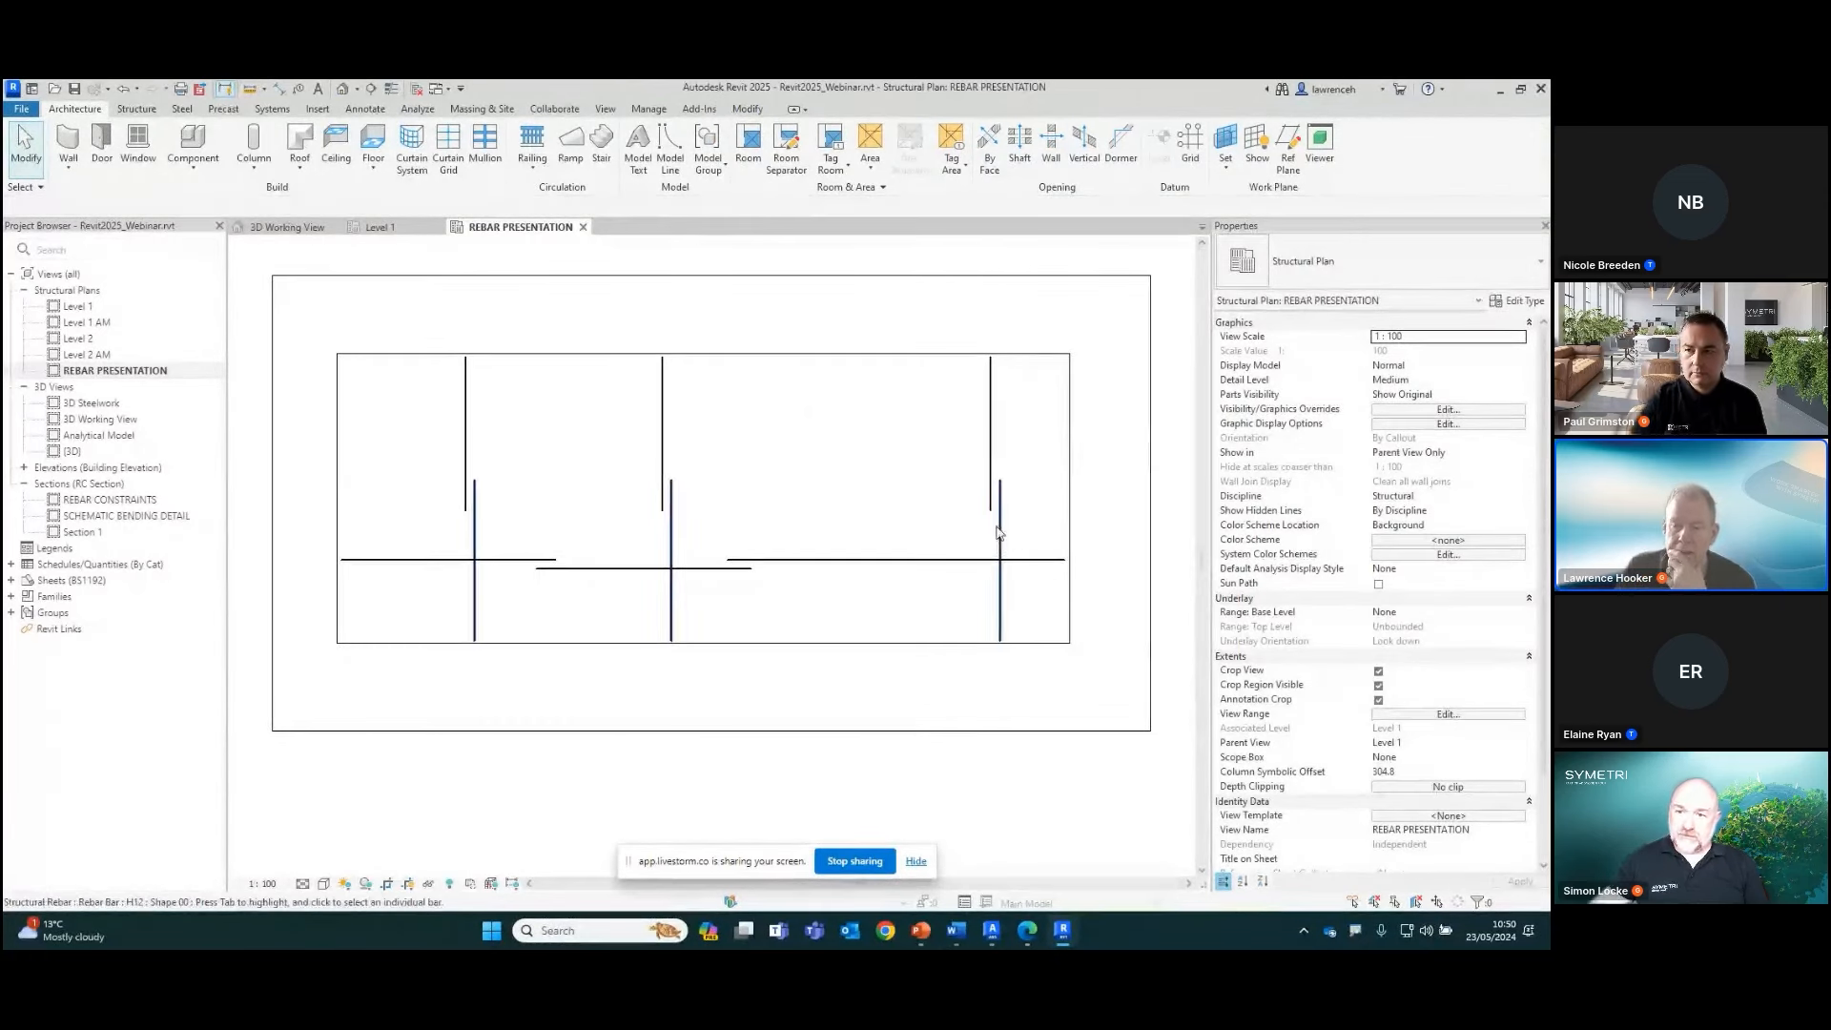
pyautogui.moveTo(994, 574); pyautogui.dragTo(1000, 616, button='middle')
pyautogui.moveTo(965, 706); pyautogui.dragTo(970, 668, button='middle')
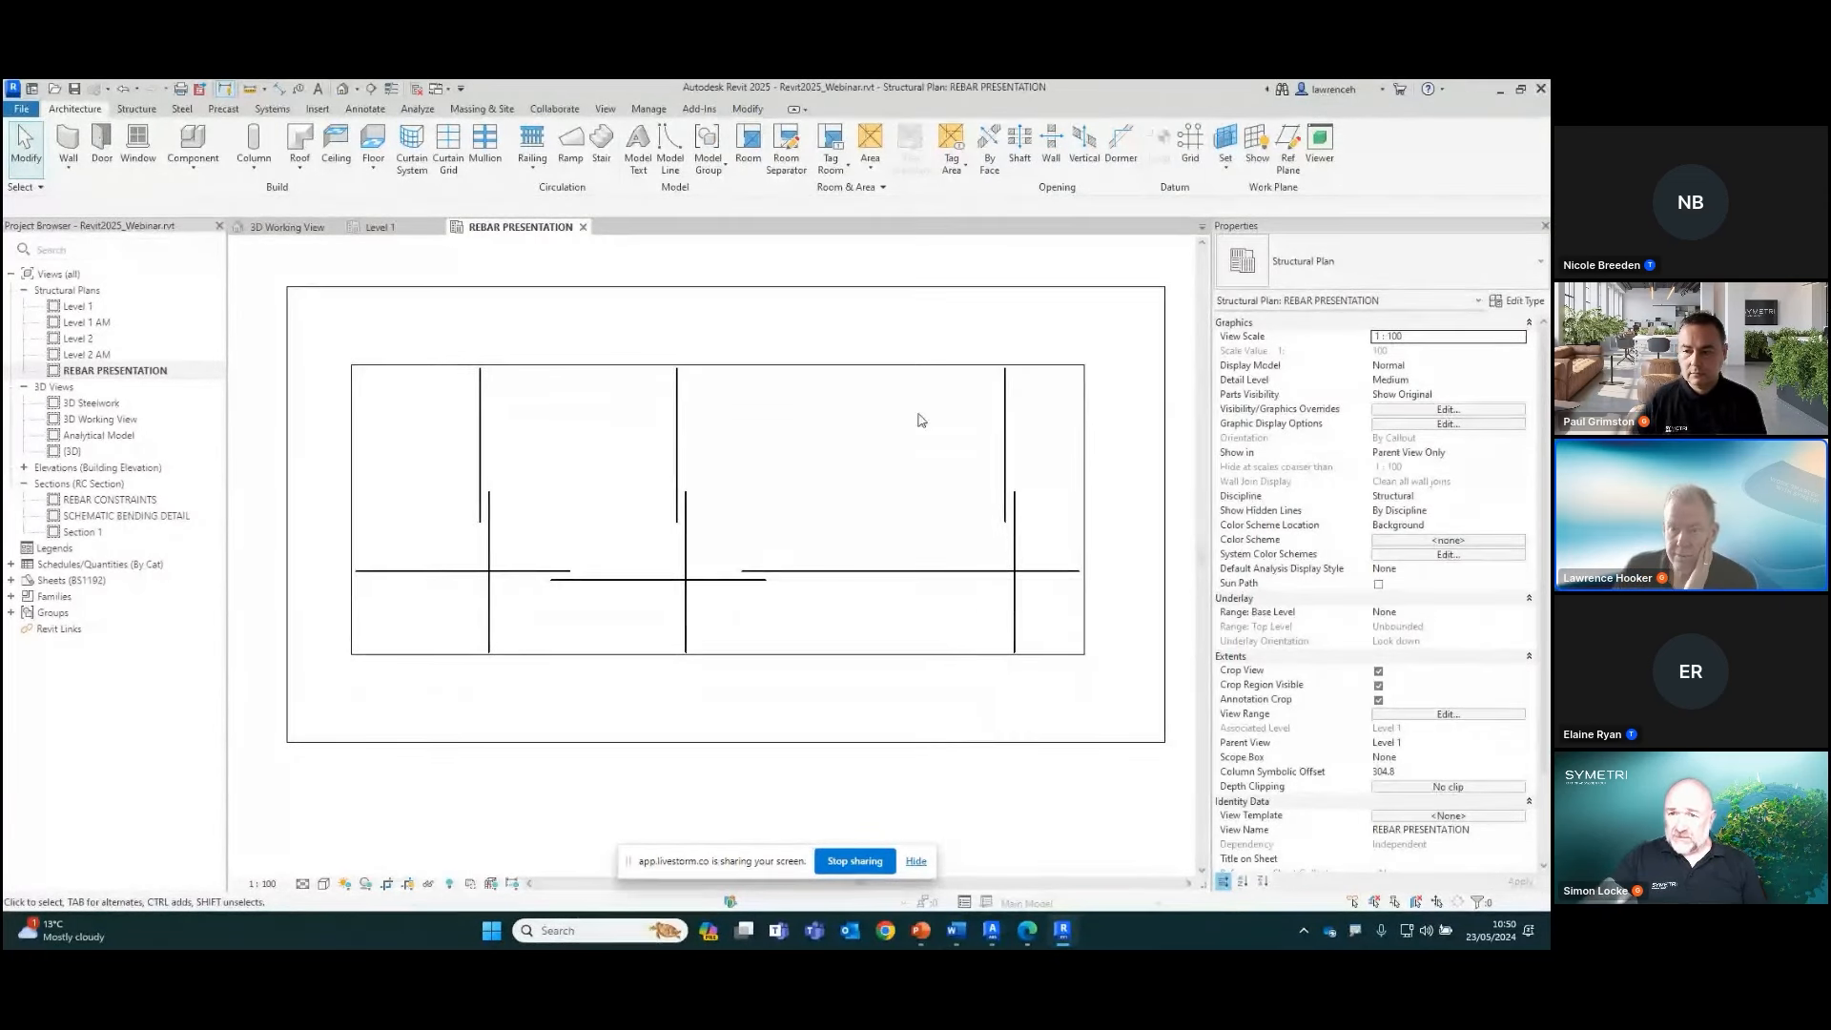
pyautogui.click(368, 108)
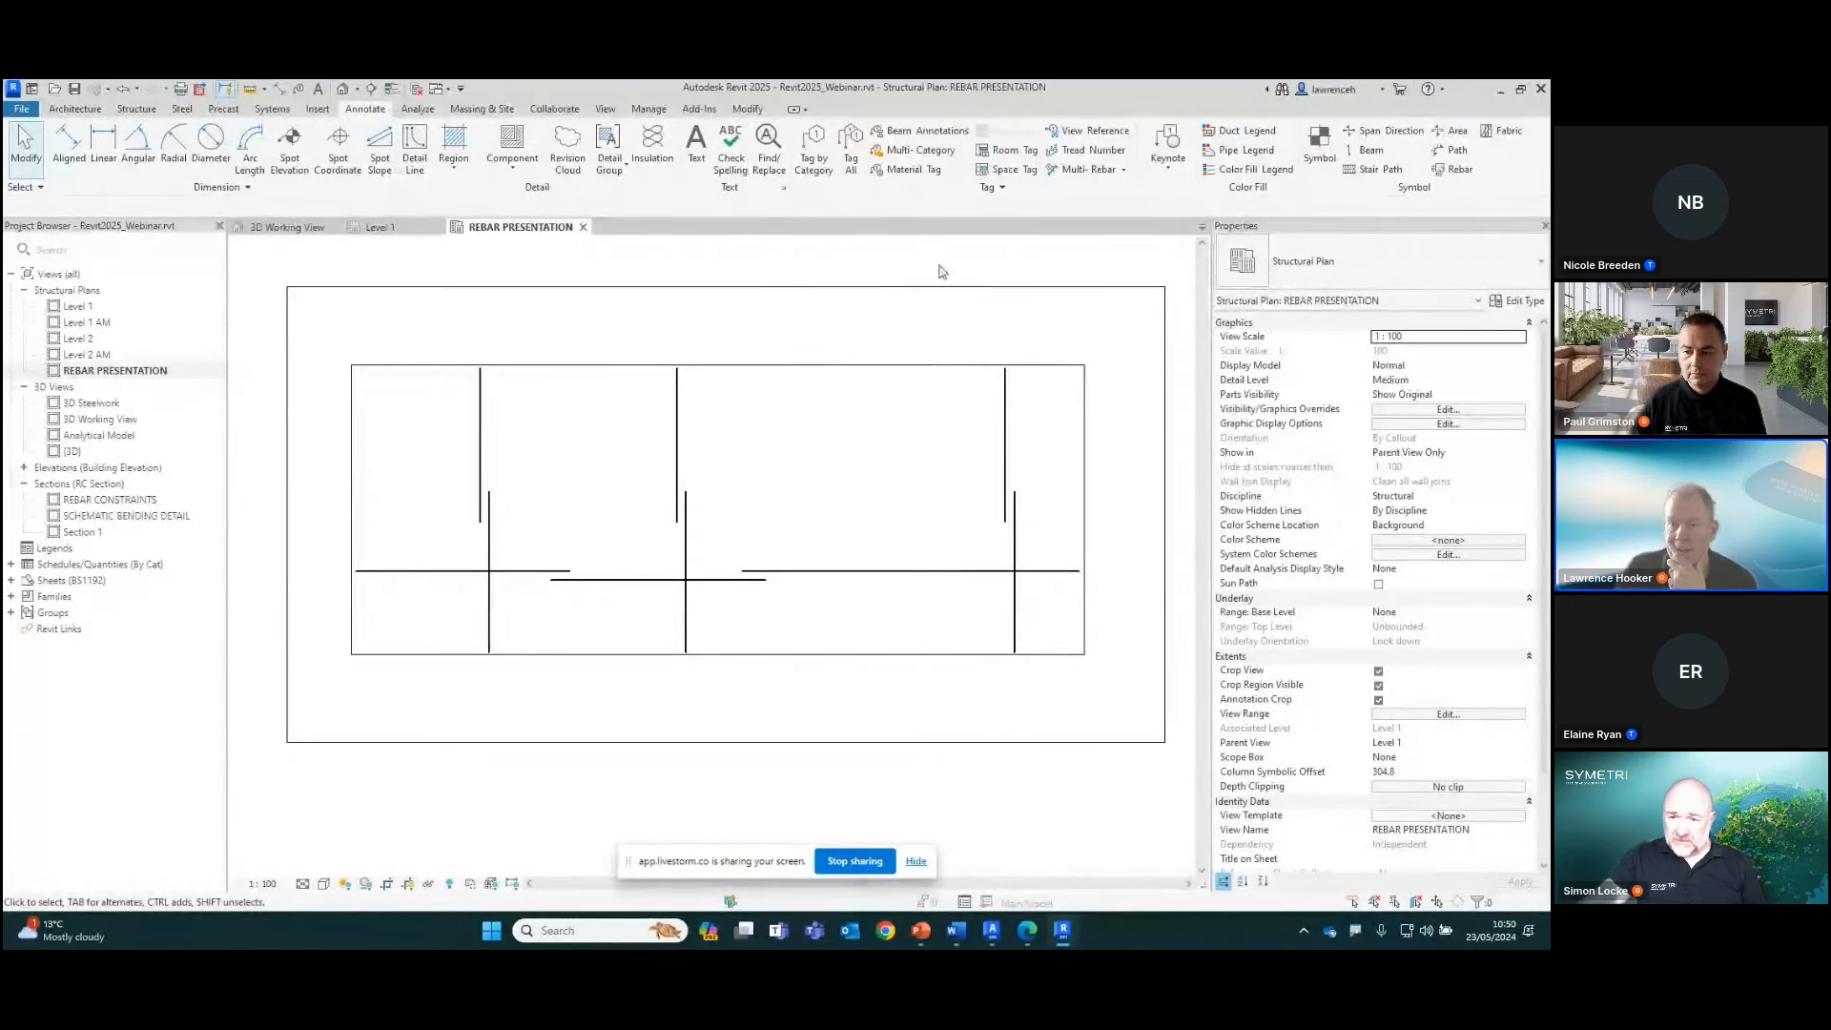
pyautogui.click(1123, 170)
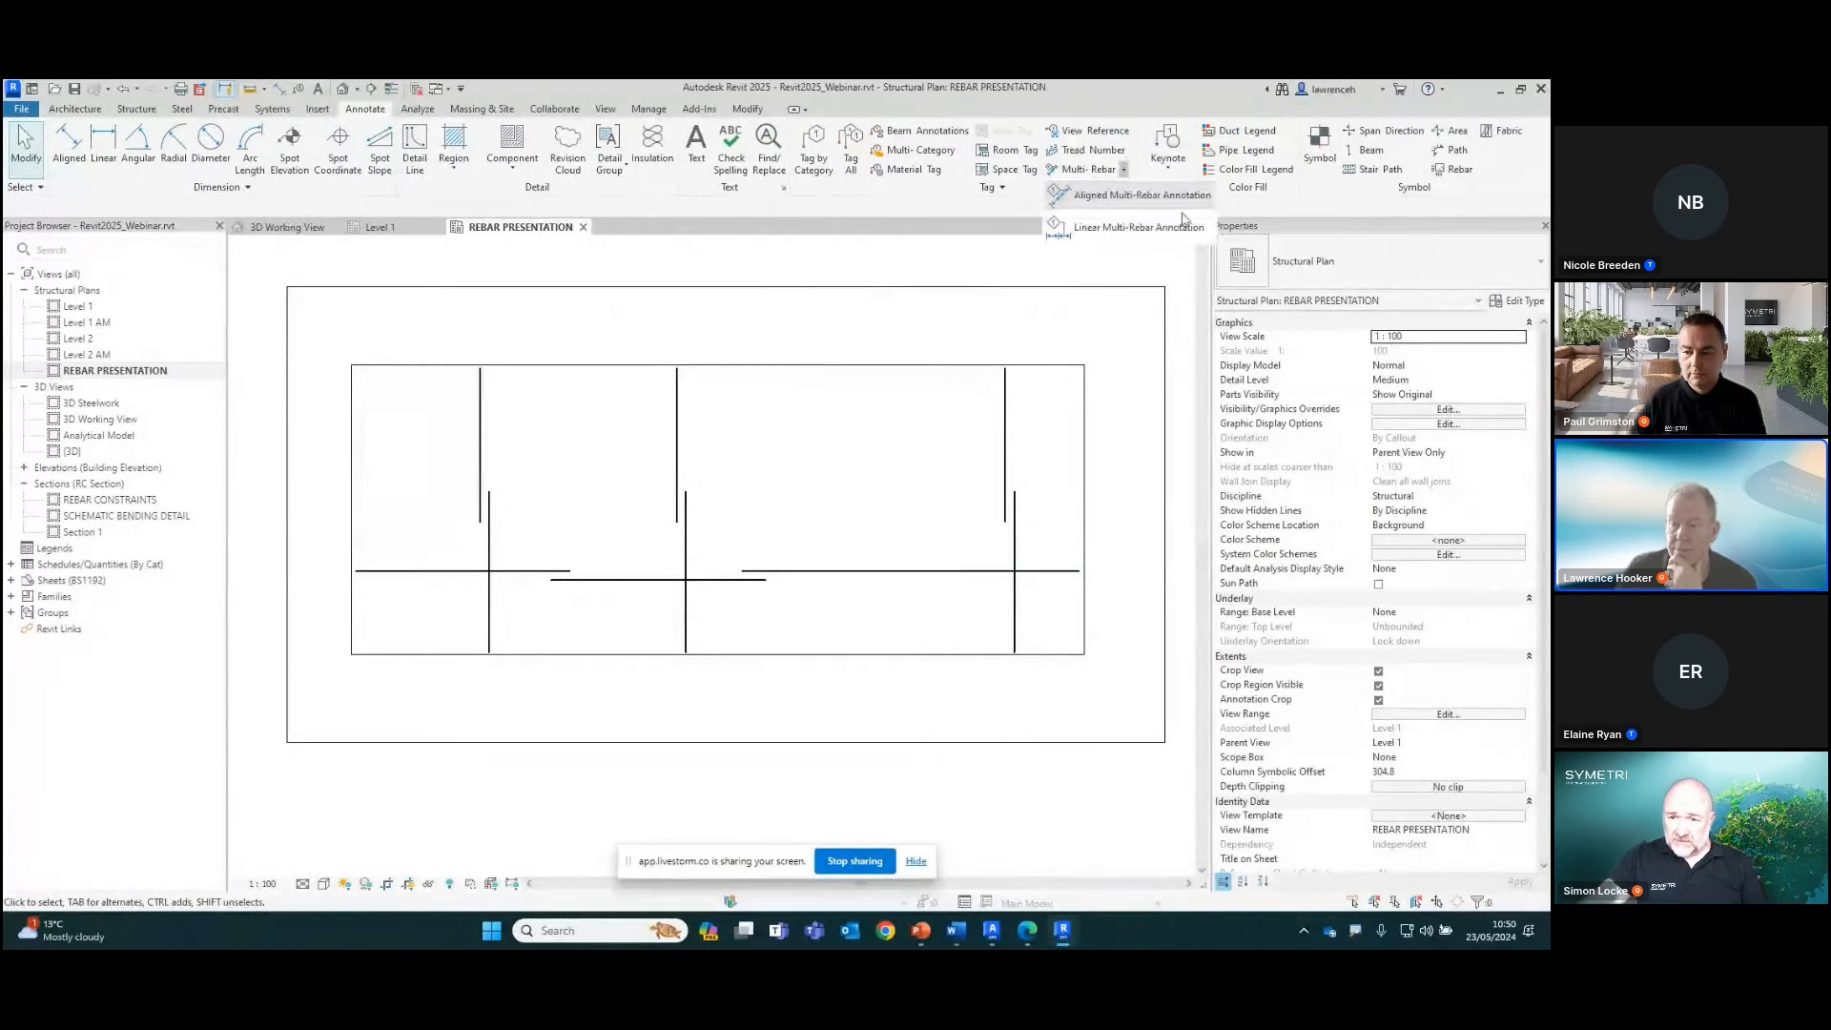
pyautogui.click(1121, 195)
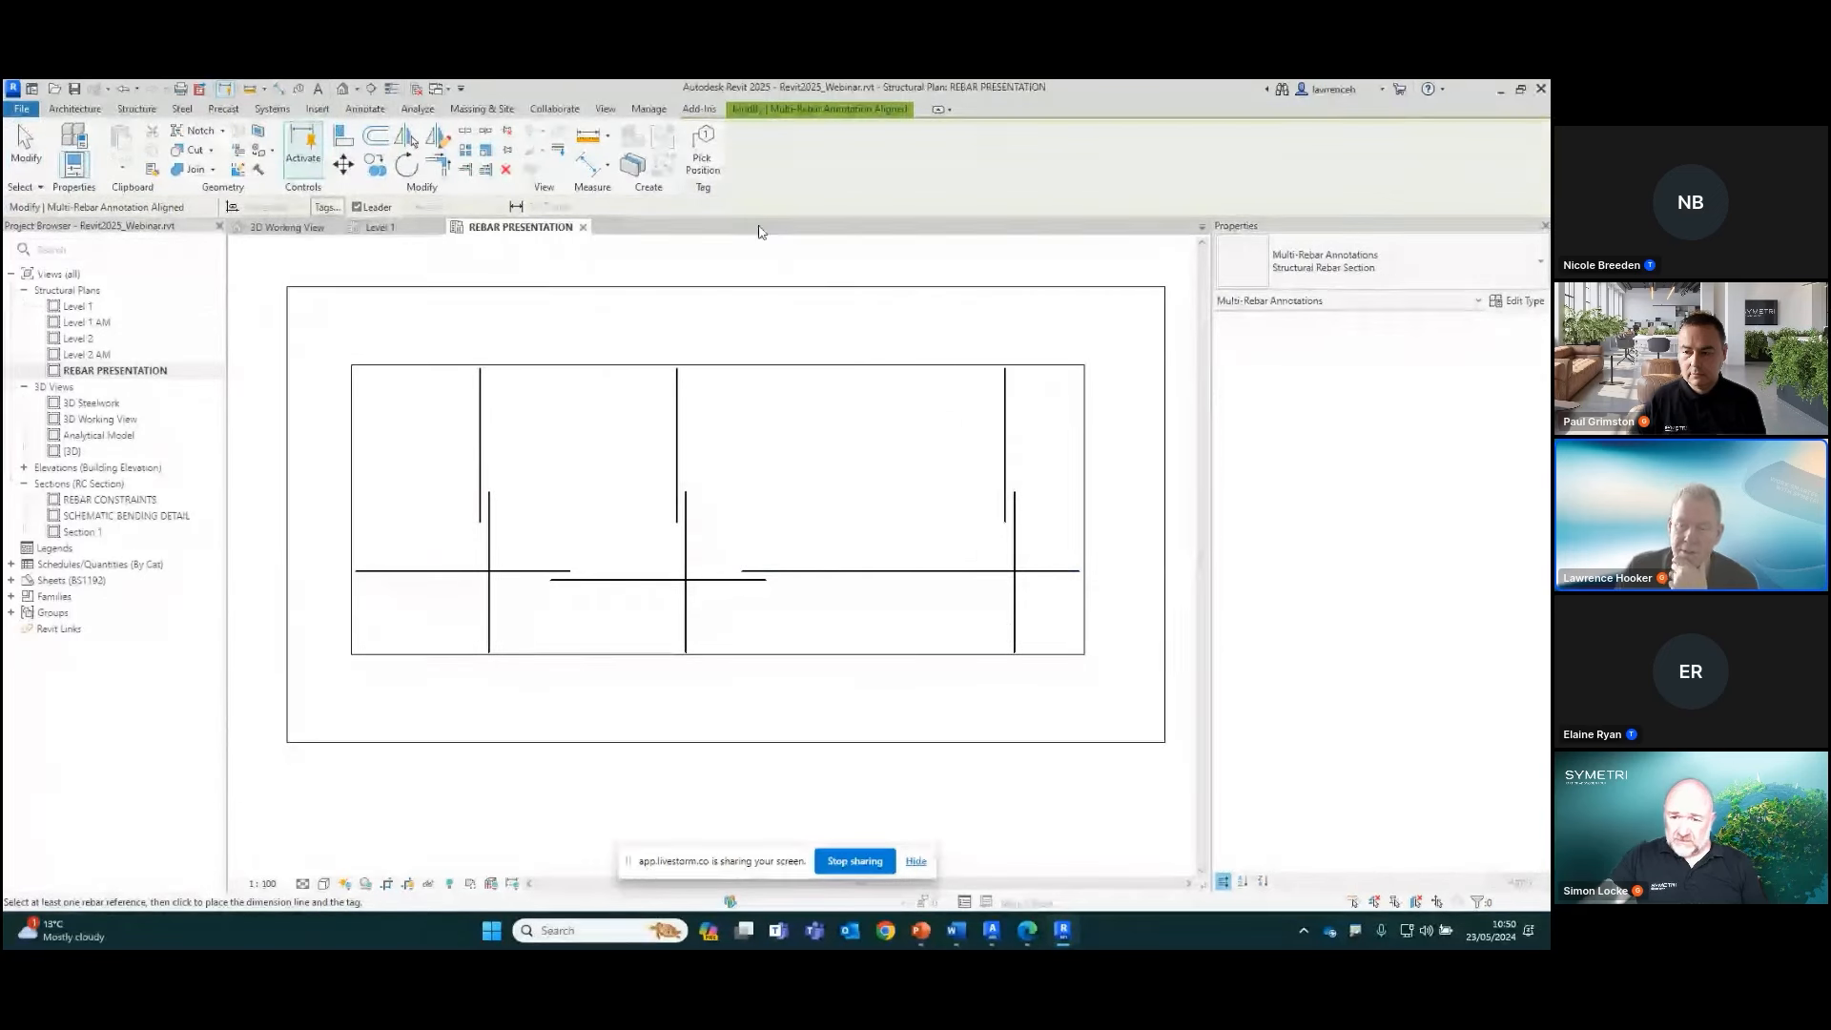
pyautogui.click(950, 572)
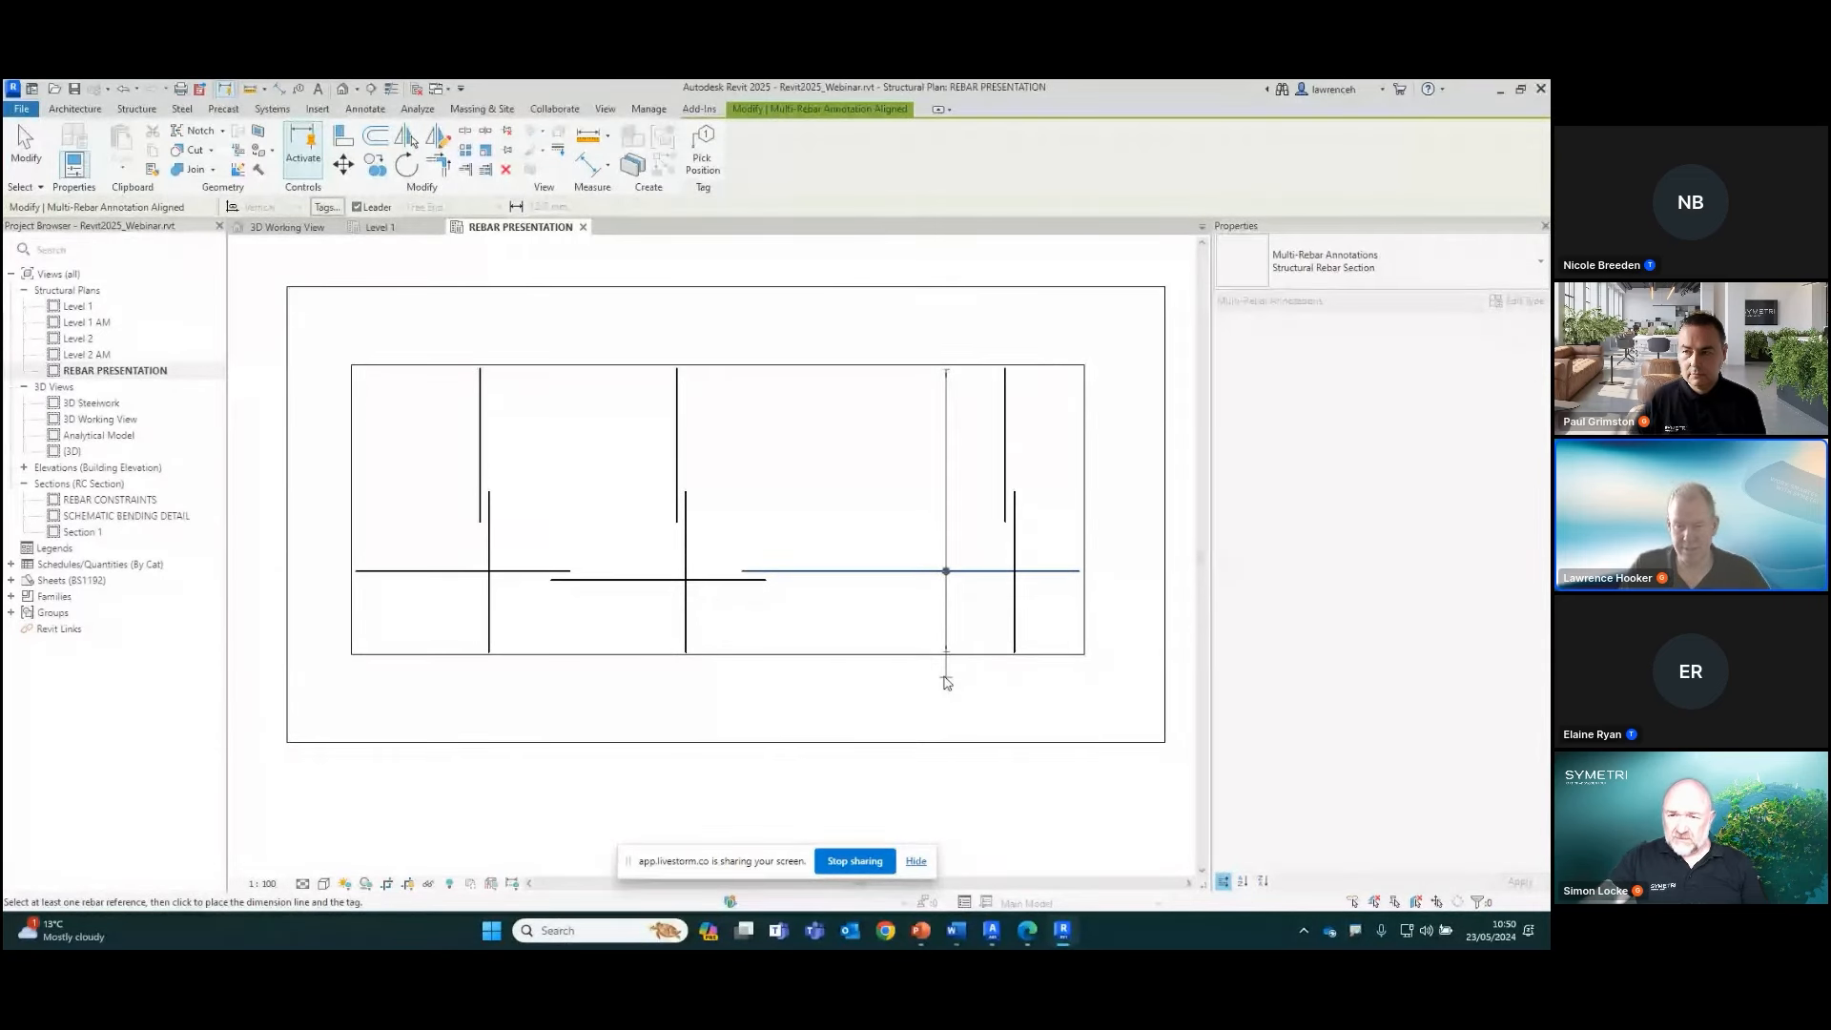
pyautogui.click(947, 683)
pyautogui.click(665, 579)
pyautogui.click(641, 683)
pyautogui.click(461, 571)
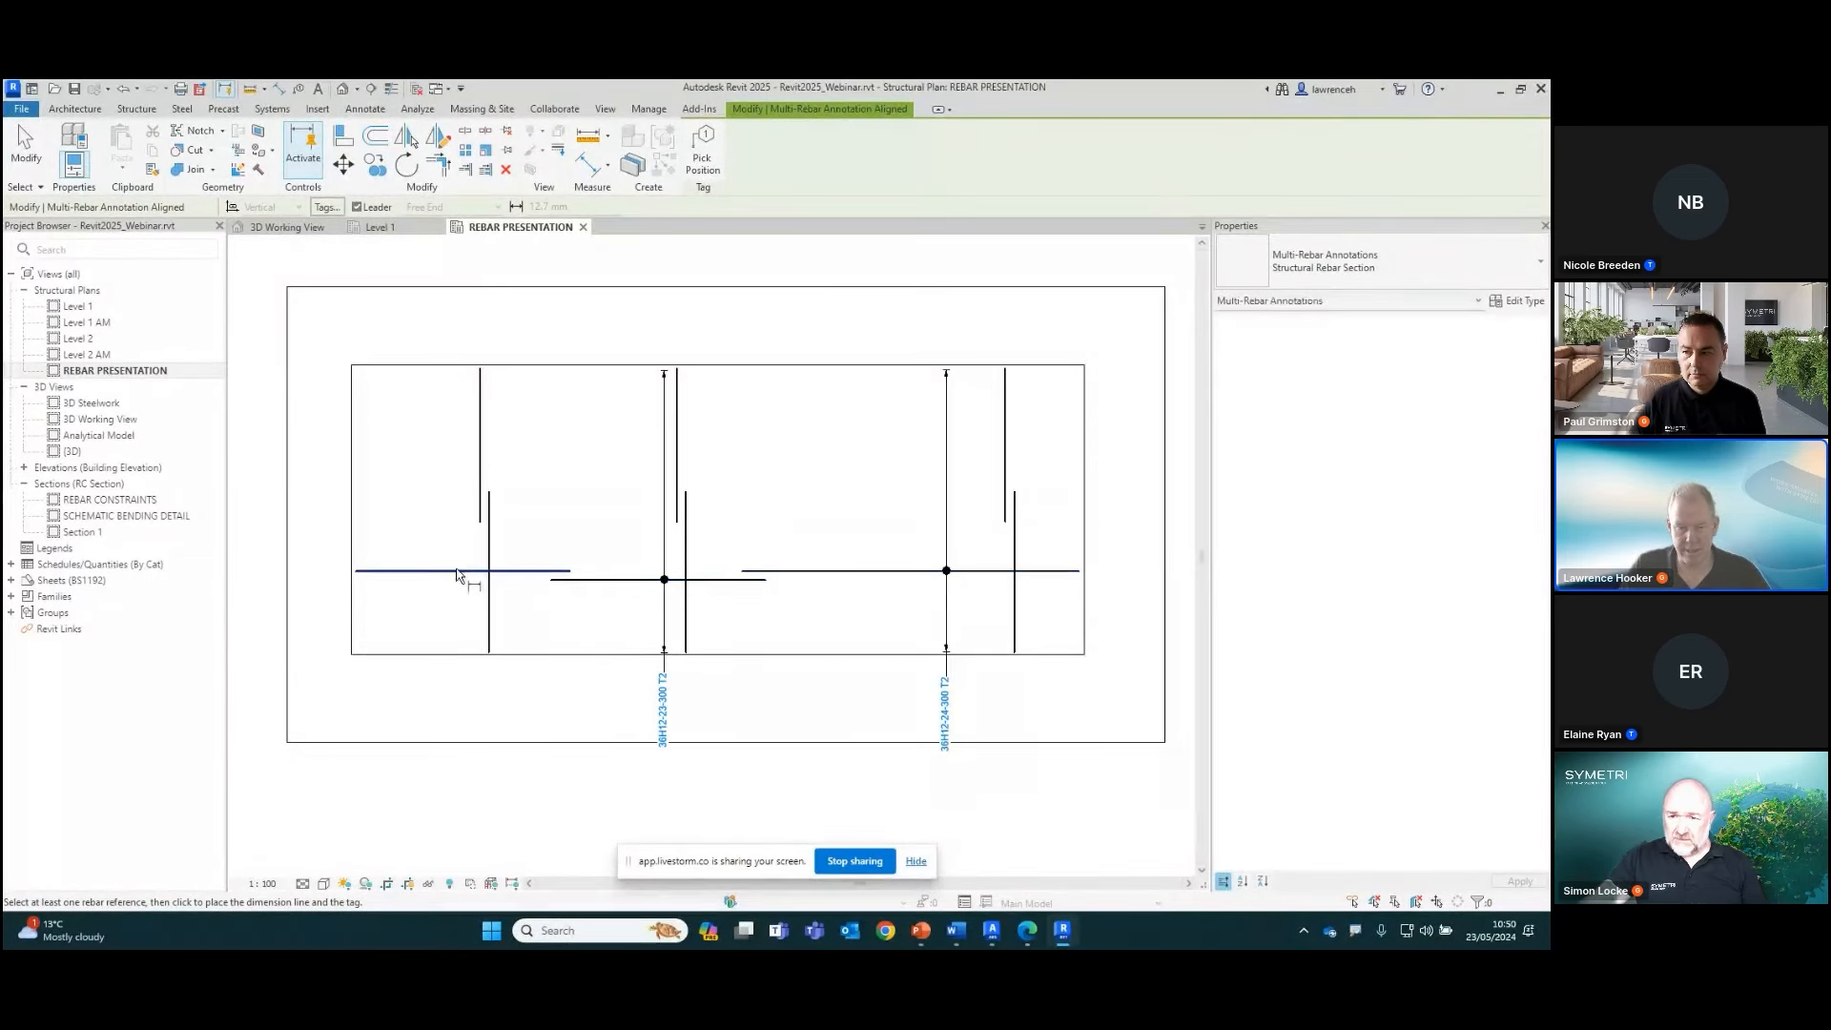
pyautogui.click(462, 668)
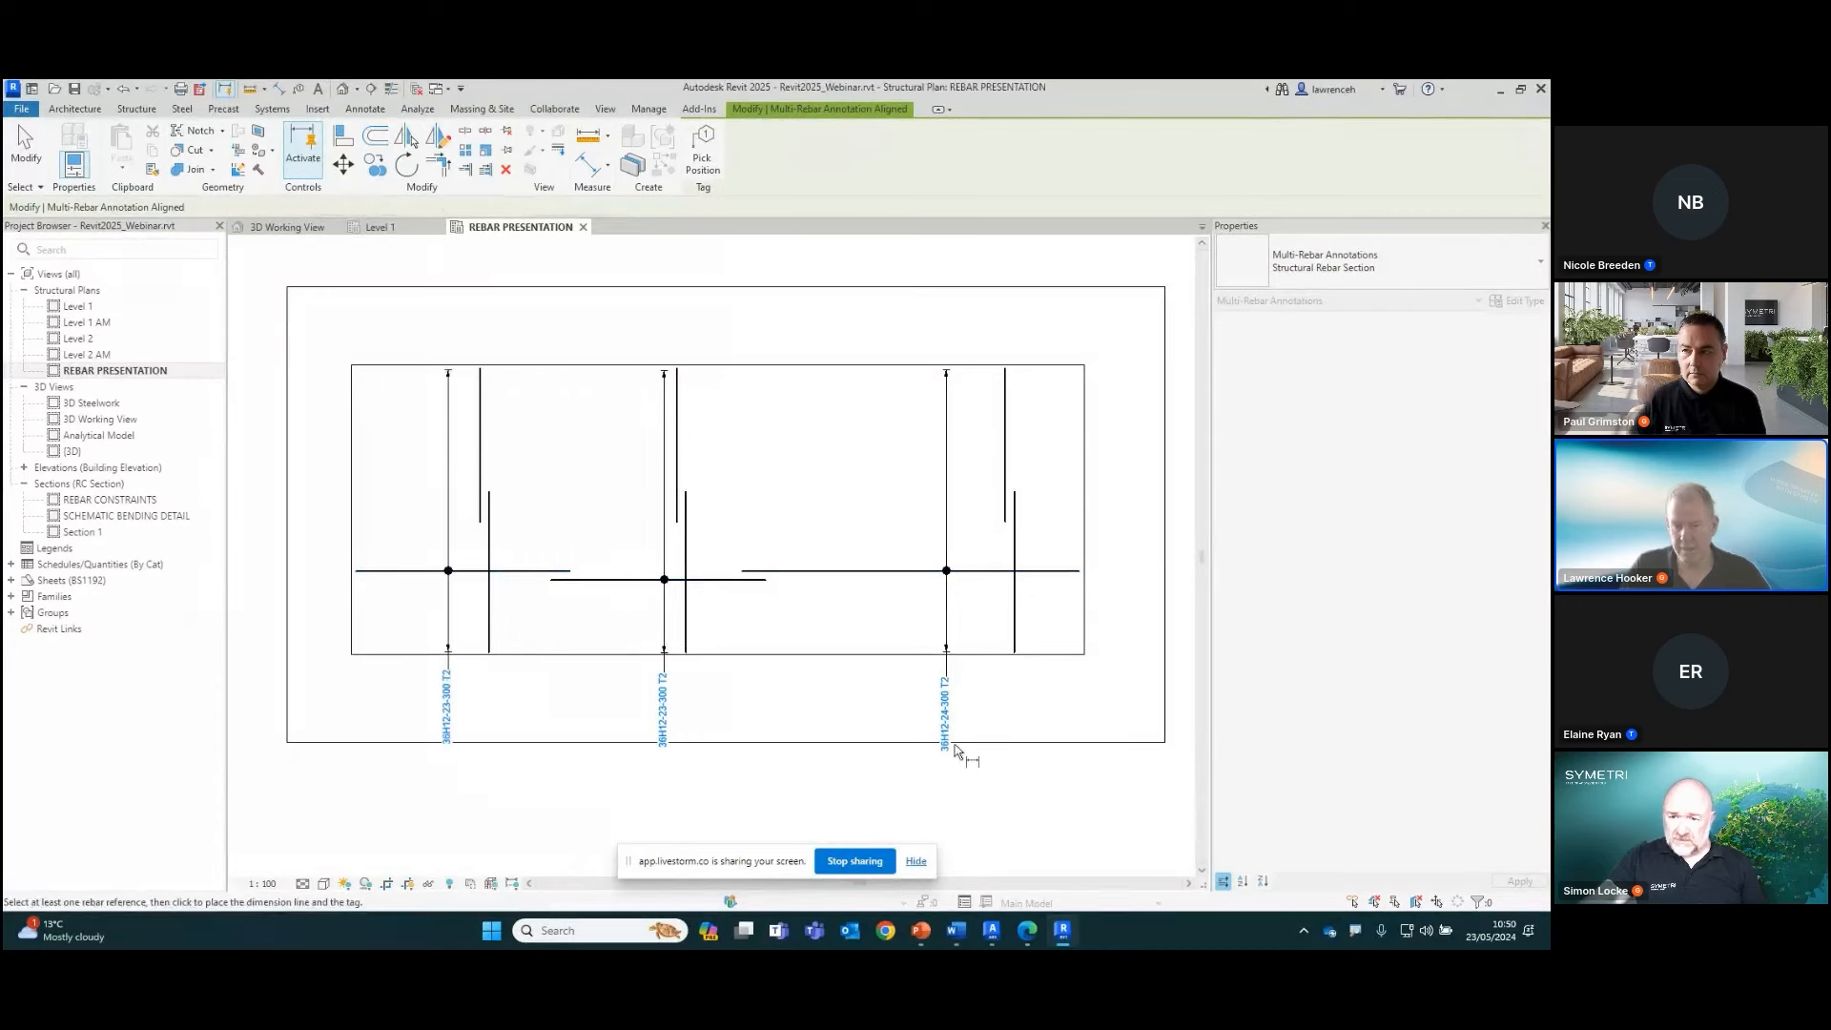
# Annotate the lower and upper vertical bar sets with aligned multi-rebar annotations, placing the tags beyond the slab's left edge
pyautogui.click(1015, 625)
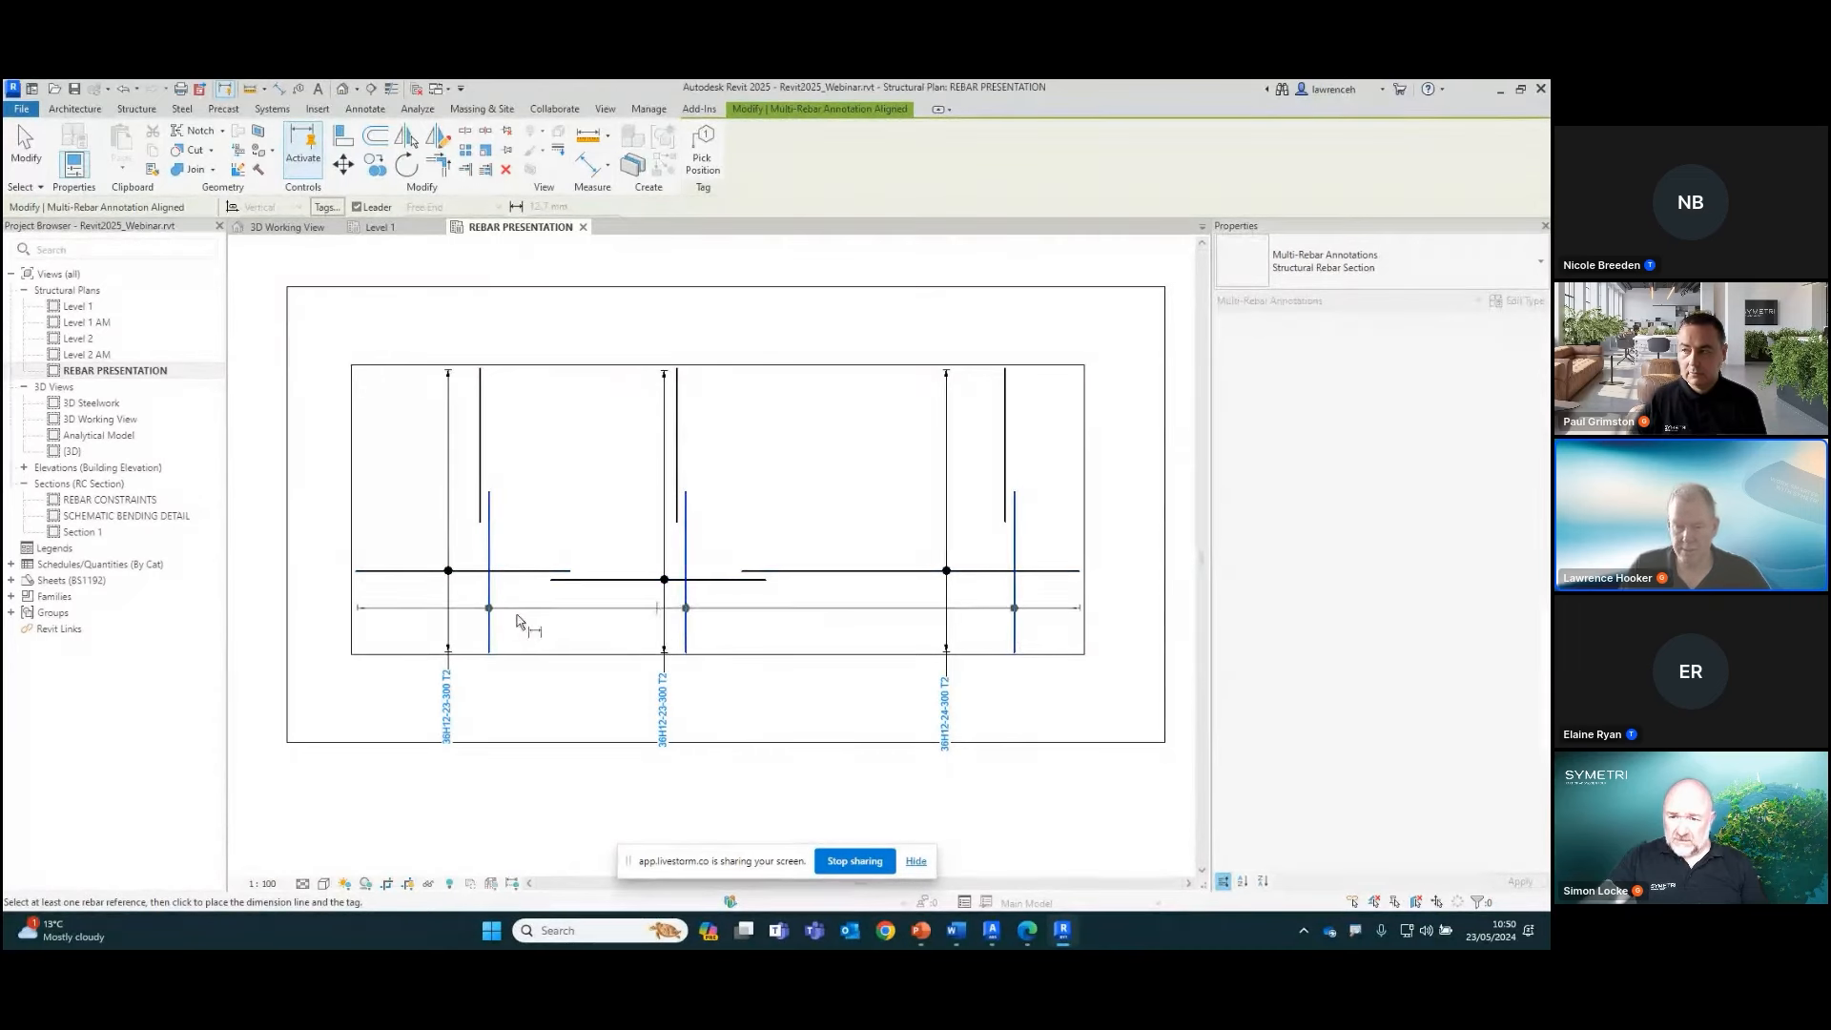
pyautogui.click(329, 622)
pyautogui.click(480, 471)
pyautogui.click(333, 461)
pyautogui.press('Escape')
pyautogui.press('Escape')
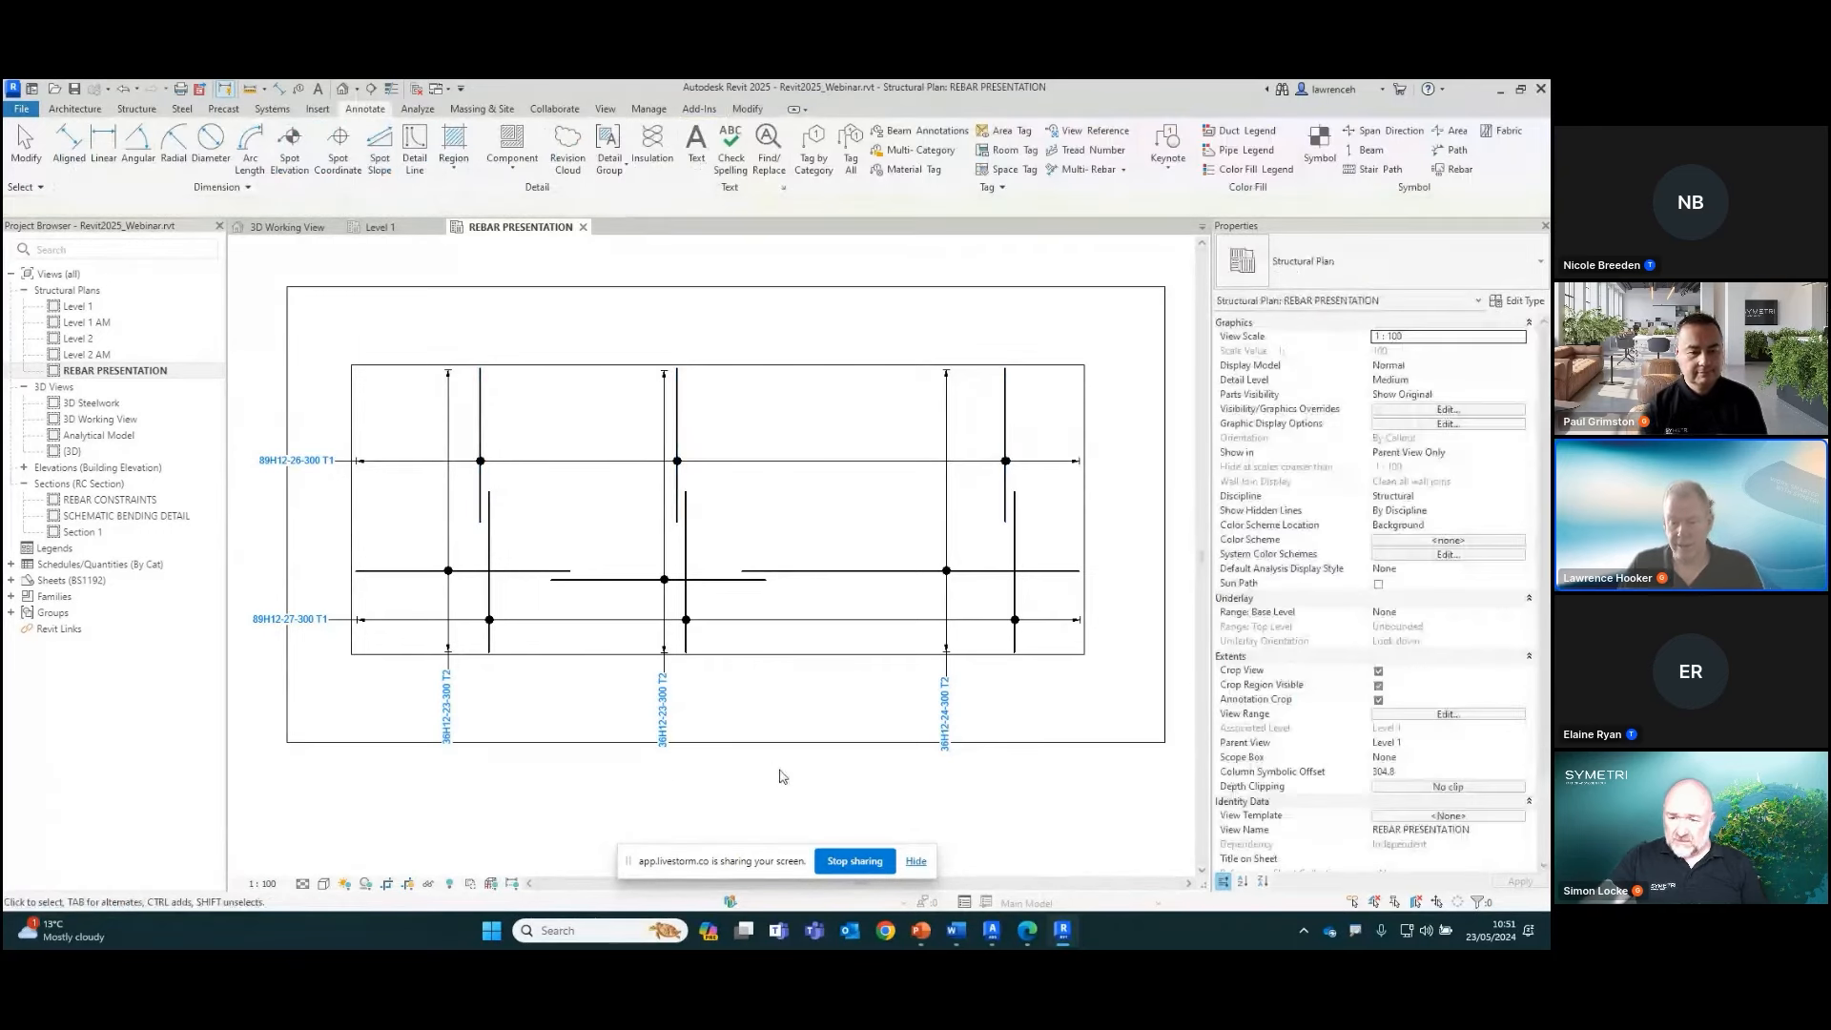
# Select the tags of the three multi-rebar annotations below the slab, align their bottoms, and deselect them
pyautogui.scroll(3, 817, 767)
pyautogui.scroll(-2, 878, 711)
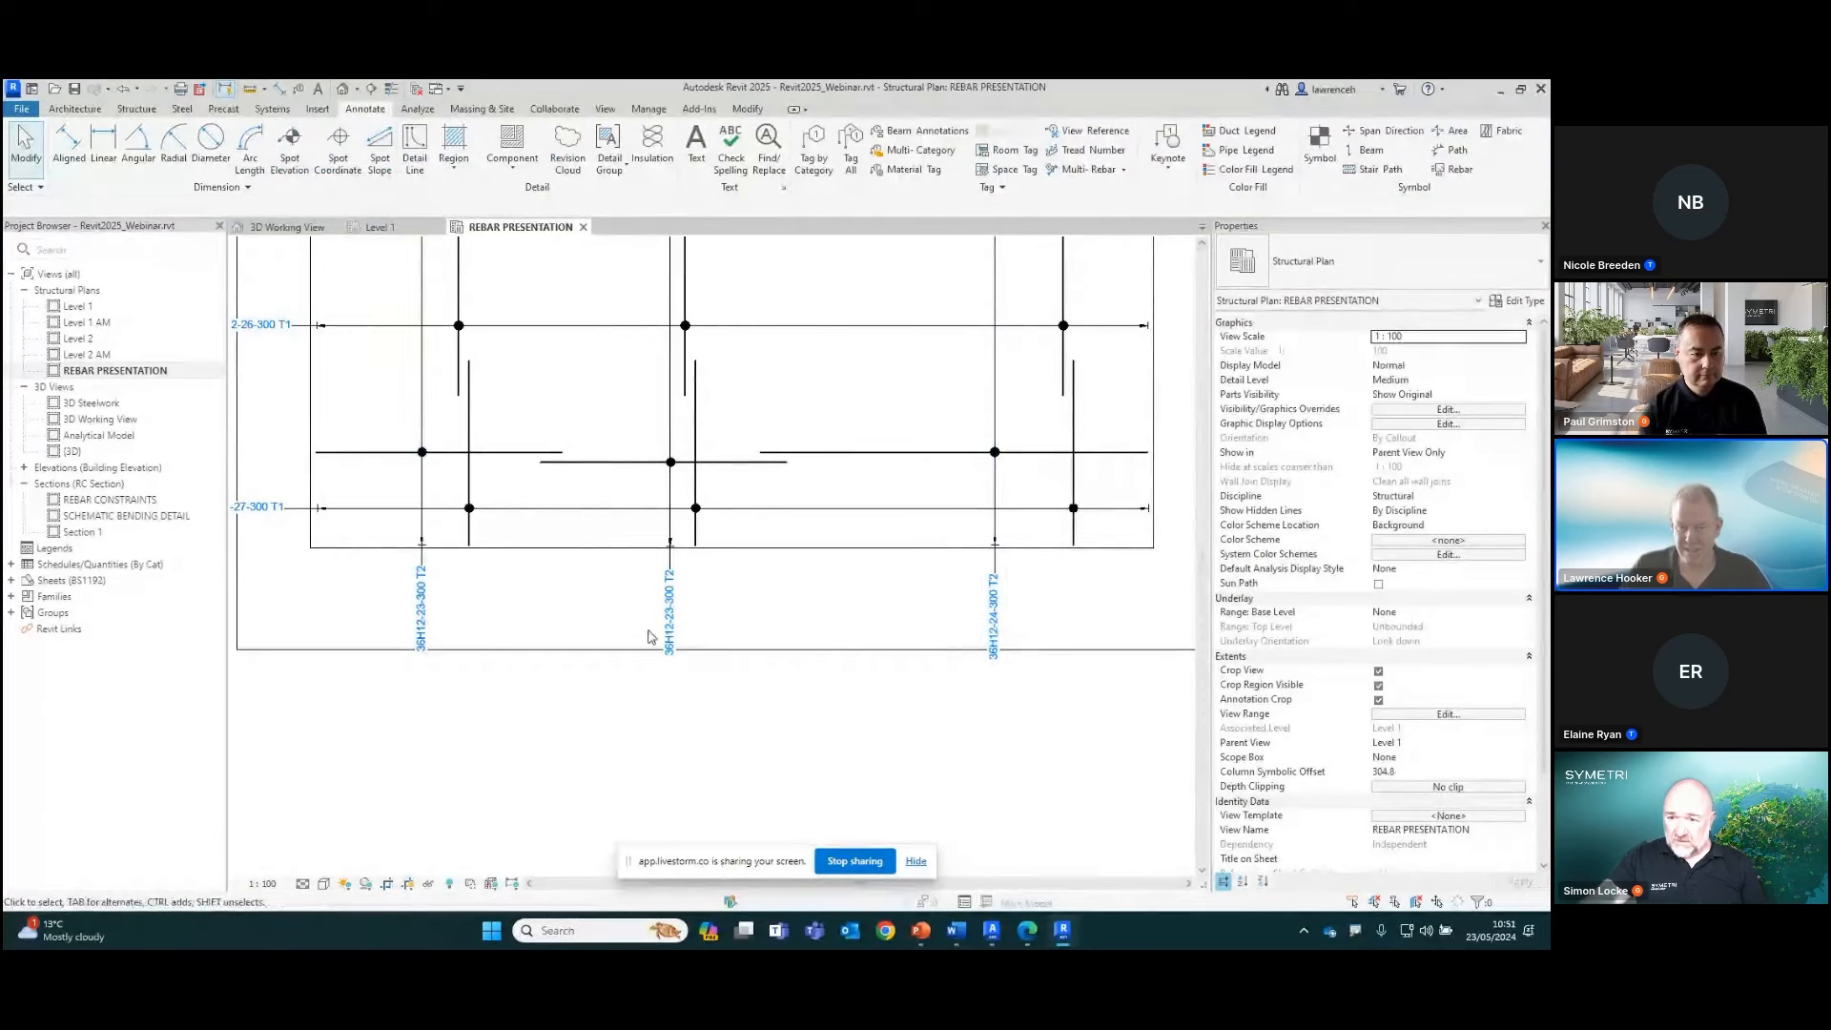
pyautogui.moveTo(999, 631); pyautogui.dragTo(386, 622)
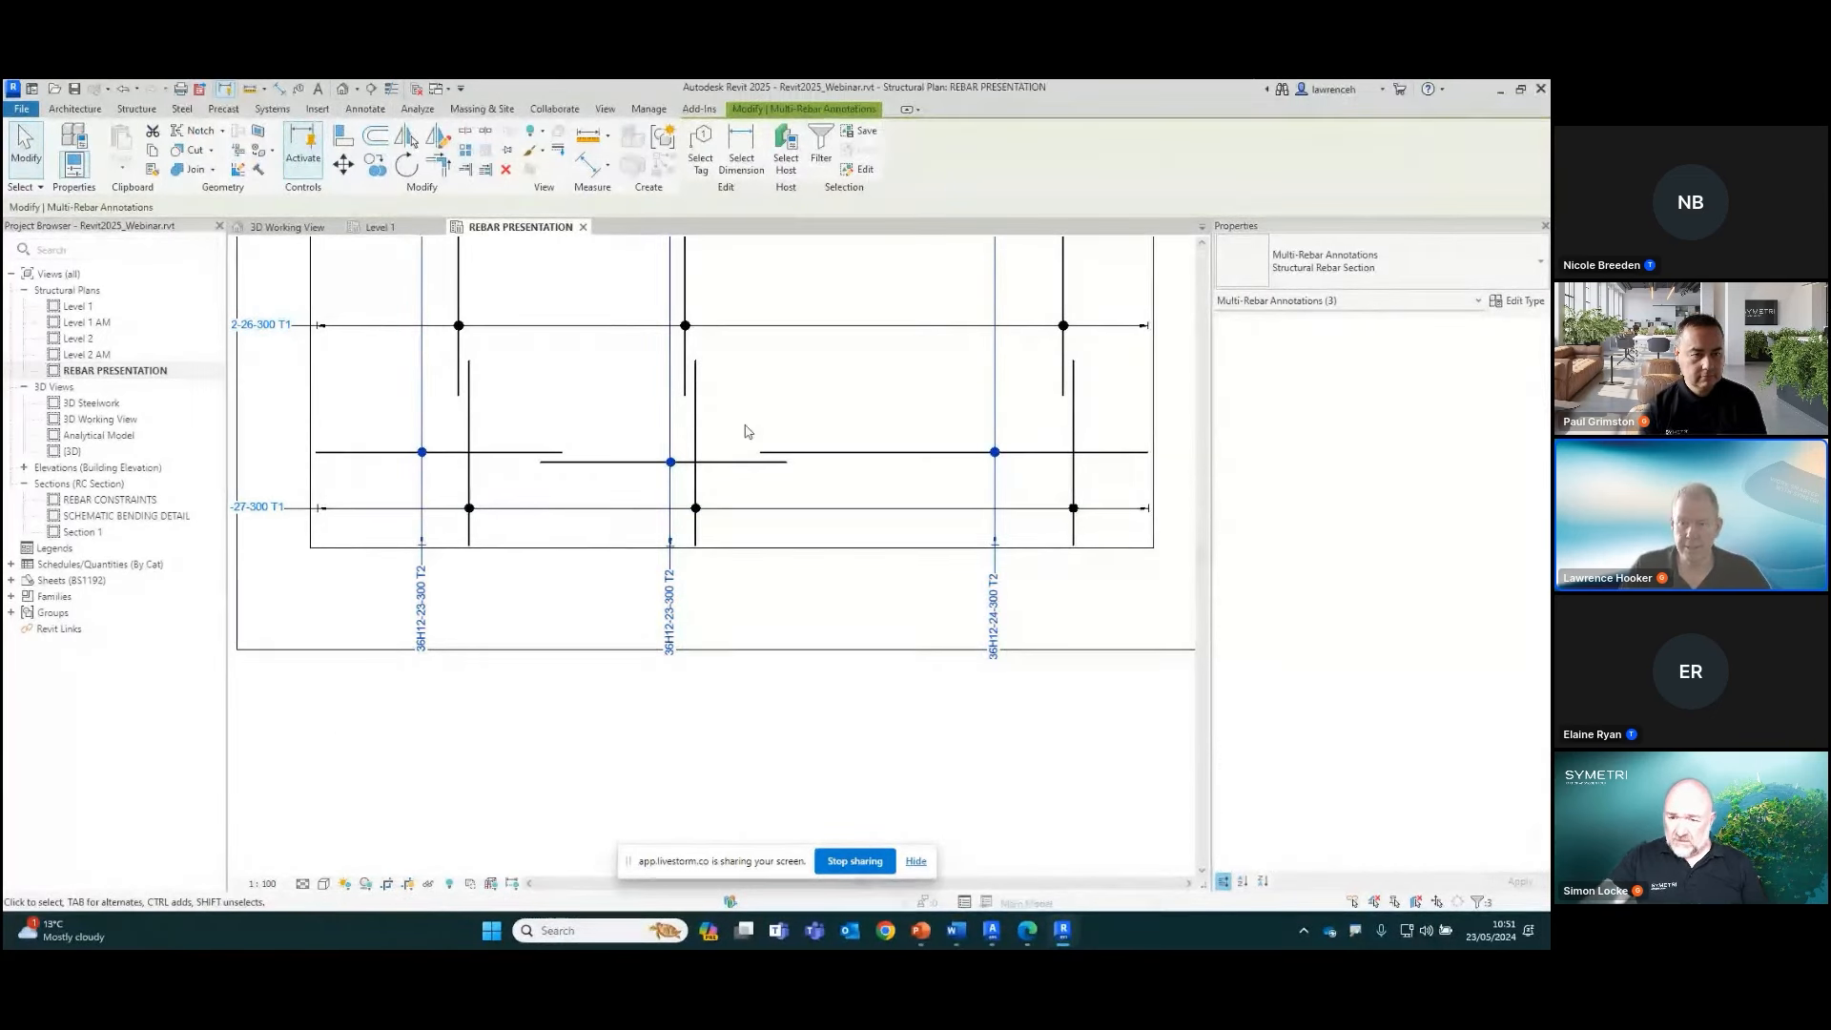
pyautogui.click(701, 153)
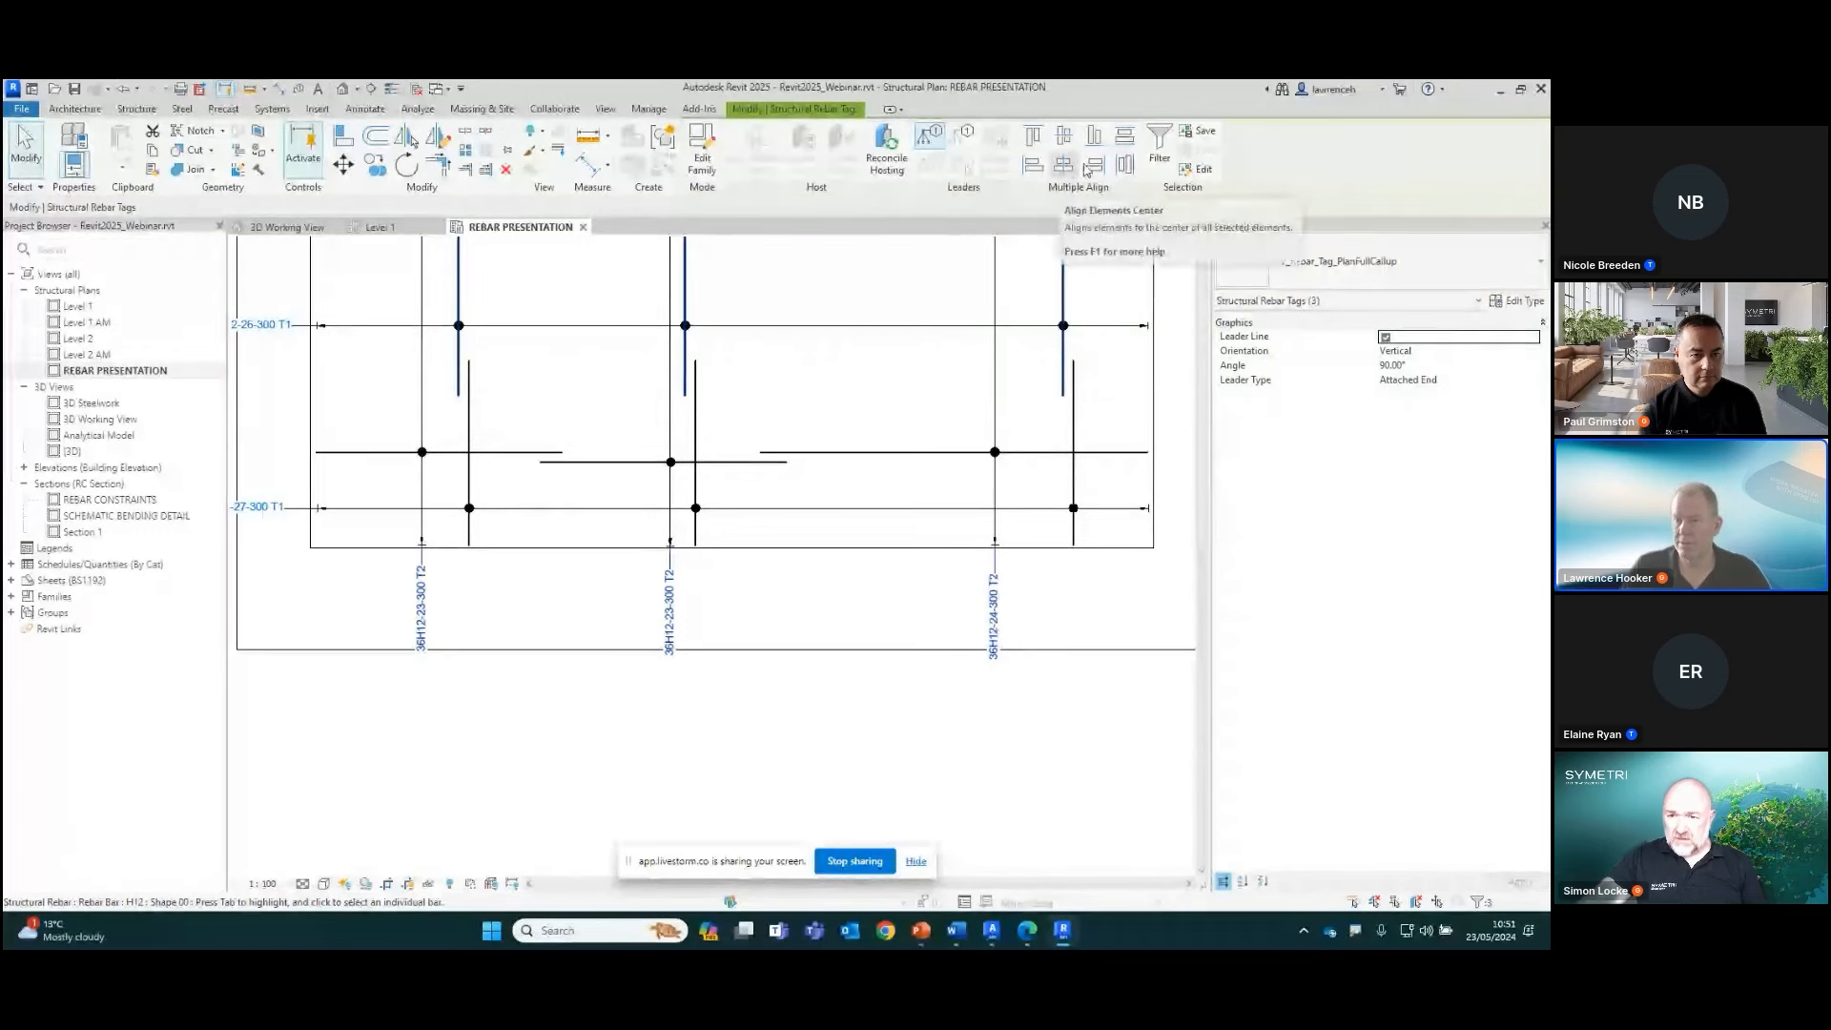
pyautogui.click(1094, 137)
pyautogui.scroll(3, 584, 628)
pyautogui.scroll(-2, 653, 676)
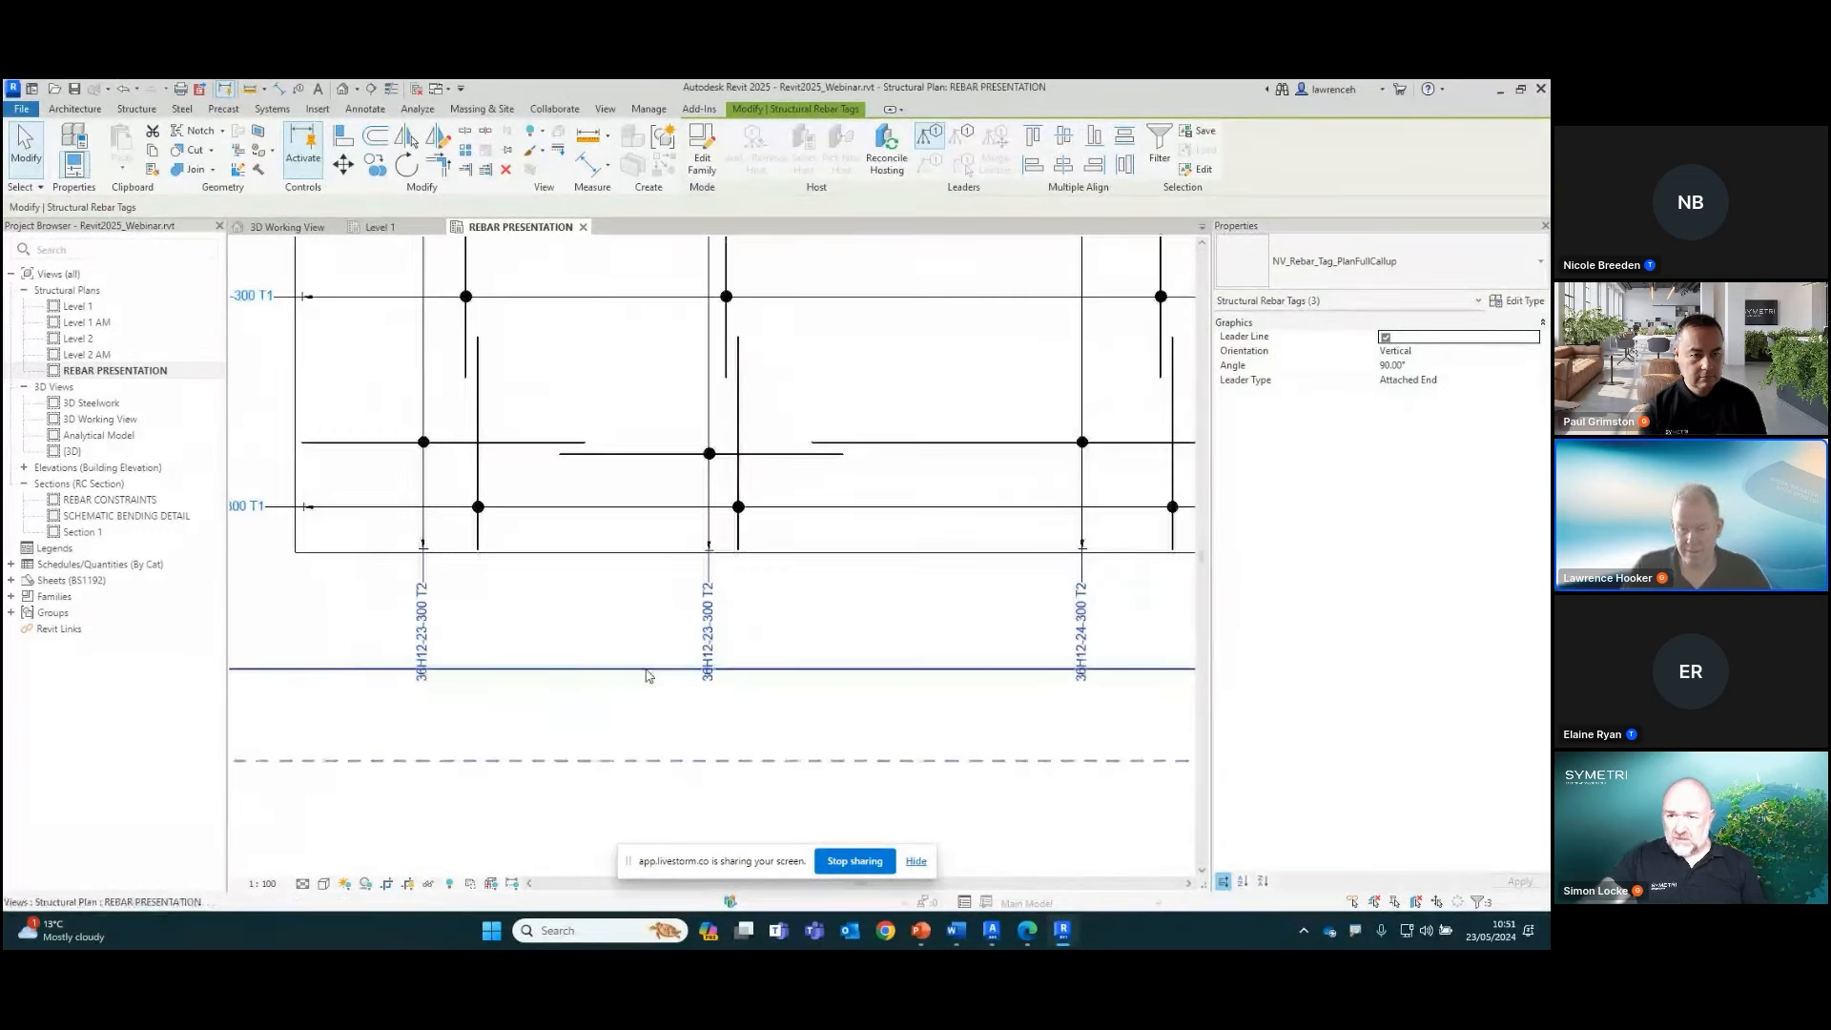
pyautogui.scroll(-2, 974, 725)
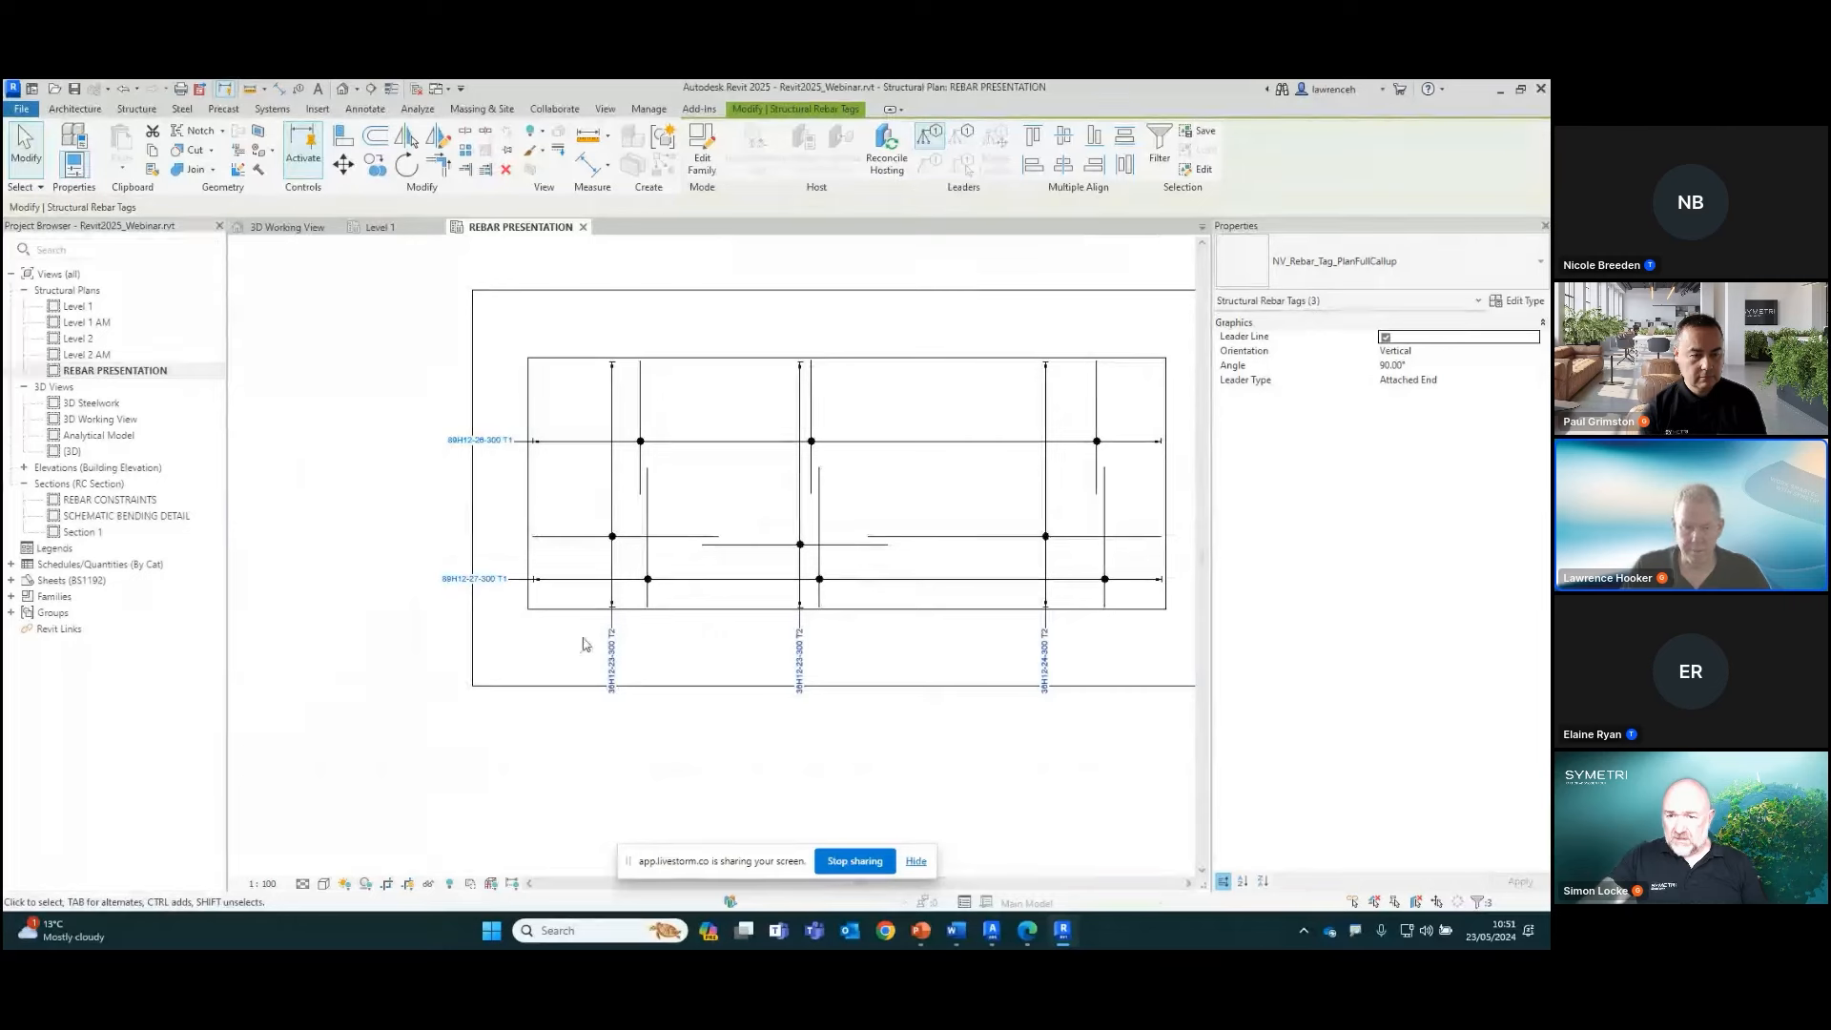
pyautogui.click(816, 763)
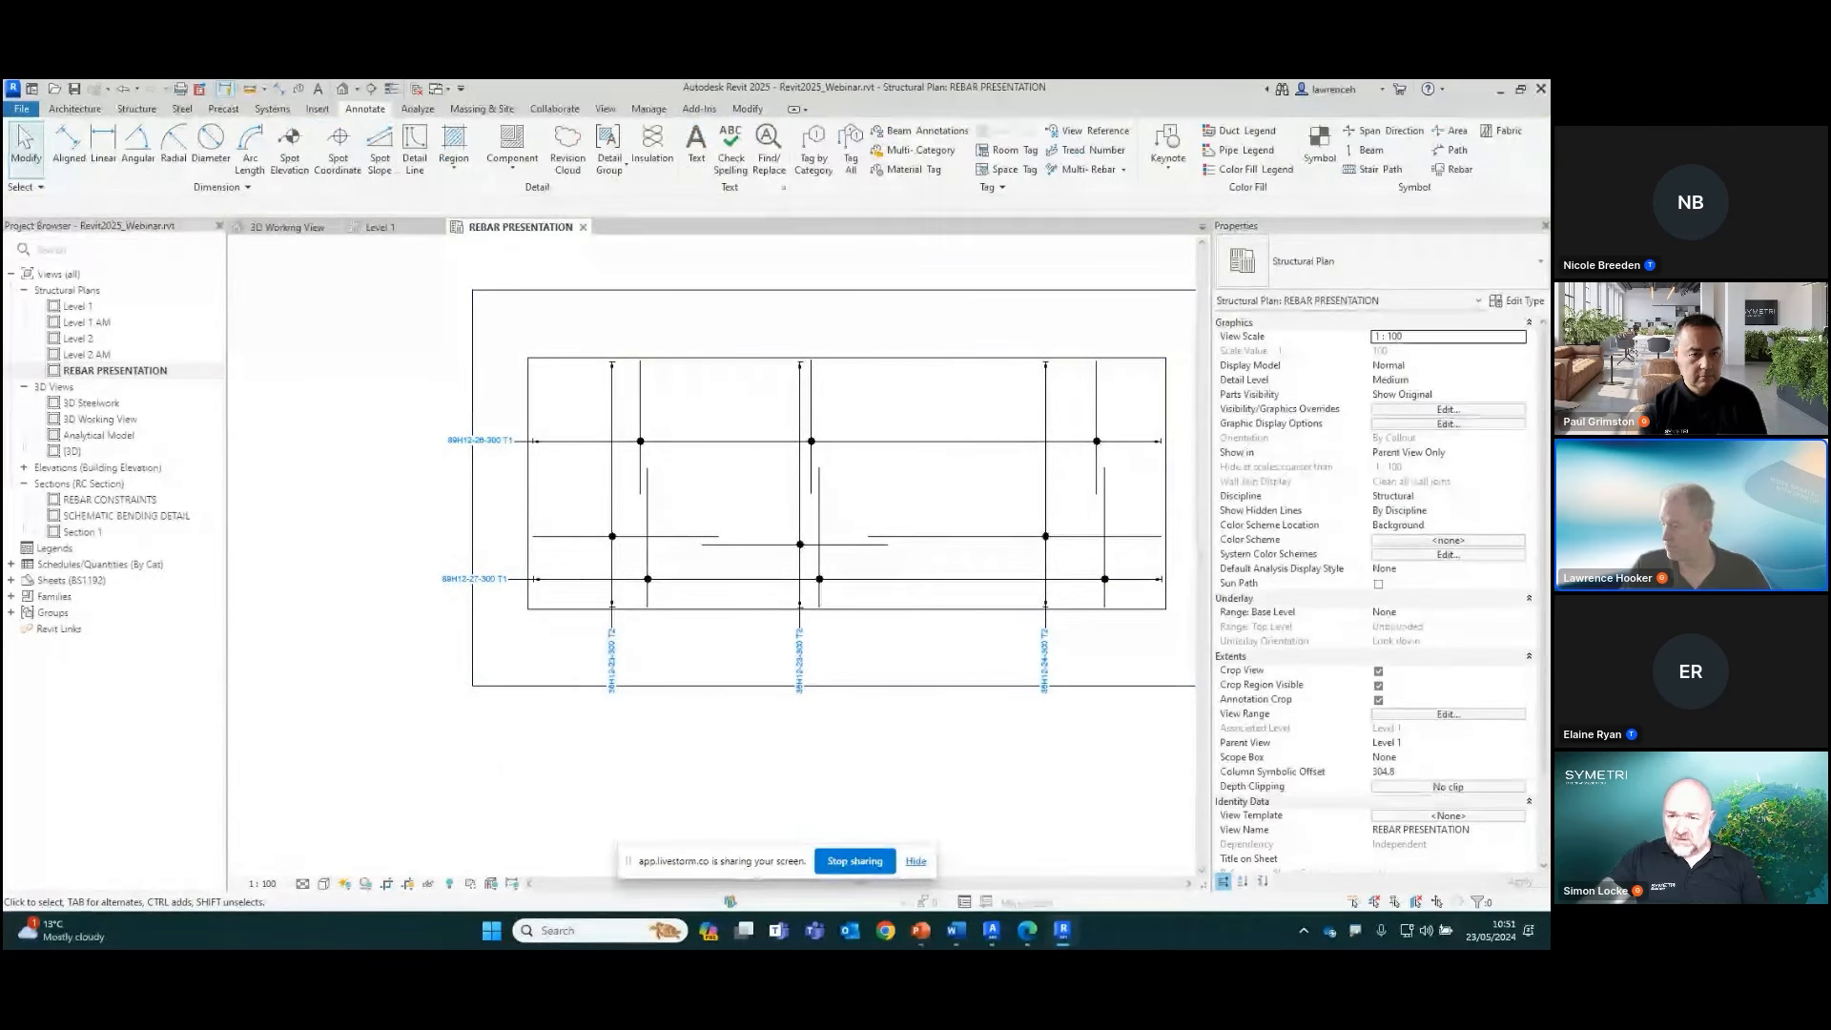
# Switch to the PowerPoint presentation at the Analytical Modelling slide
pyautogui.hotkey('alt', 'Tab')
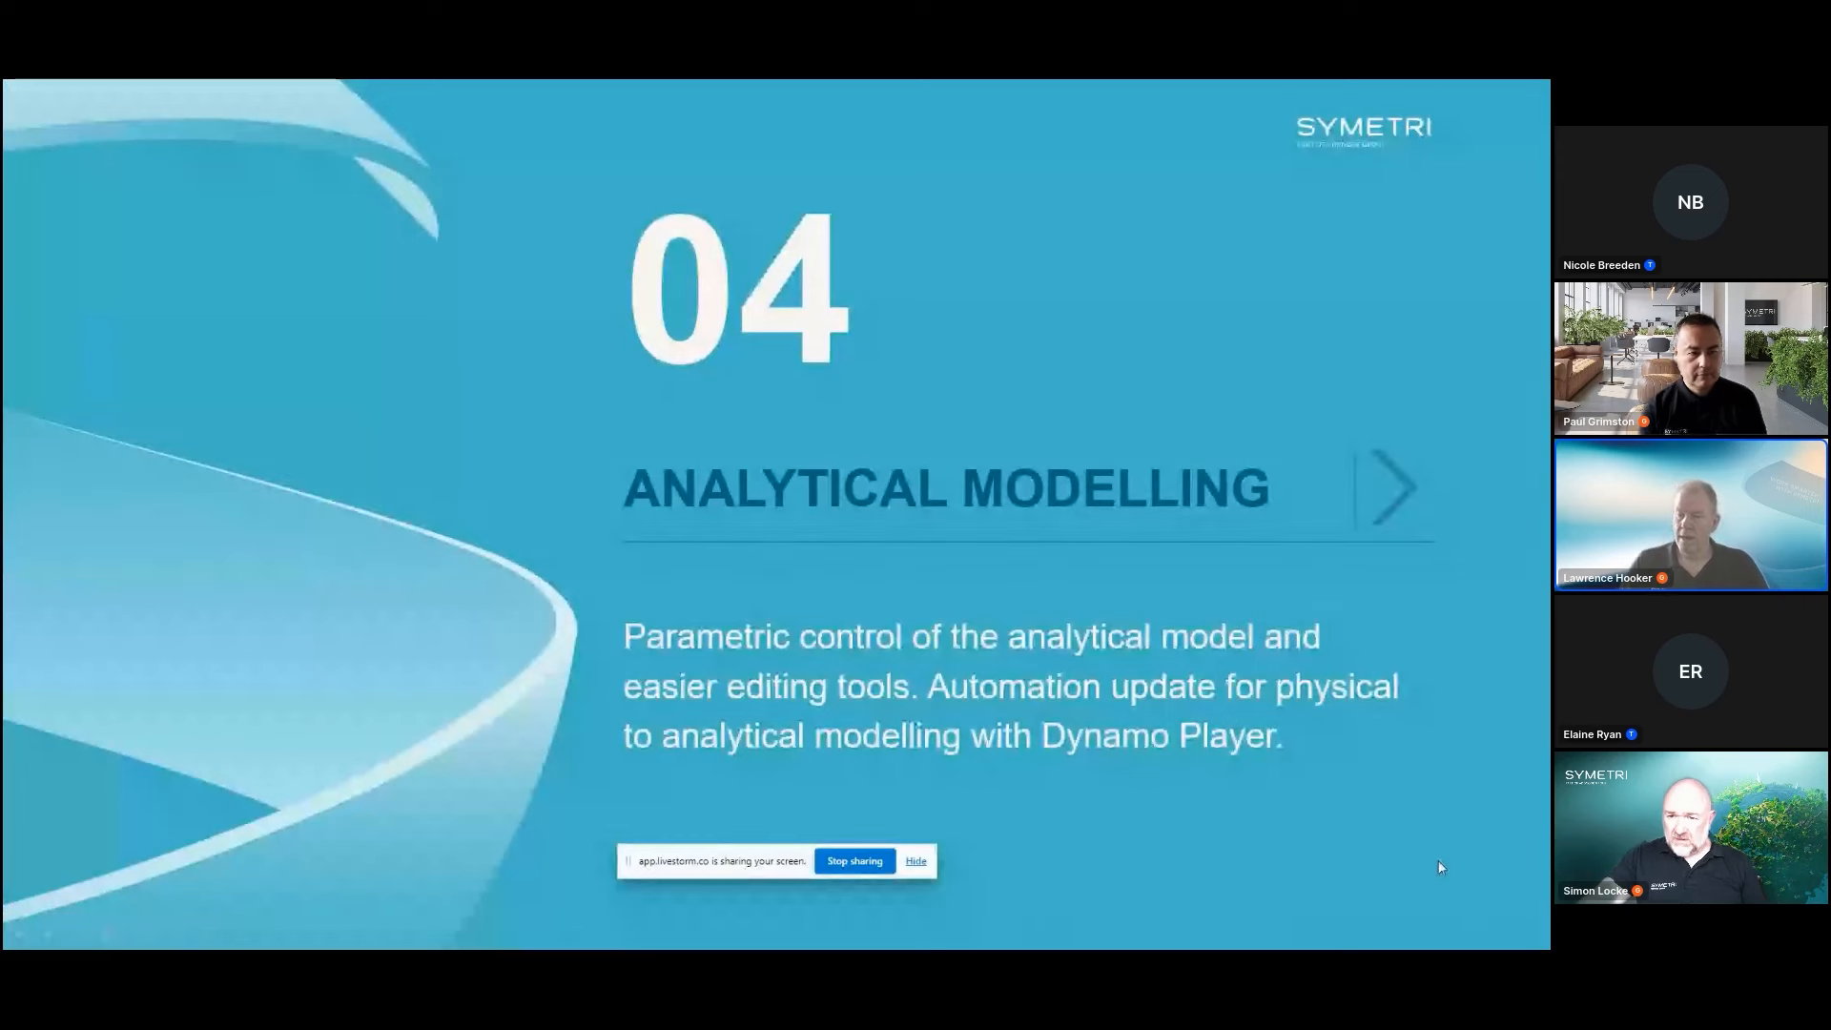
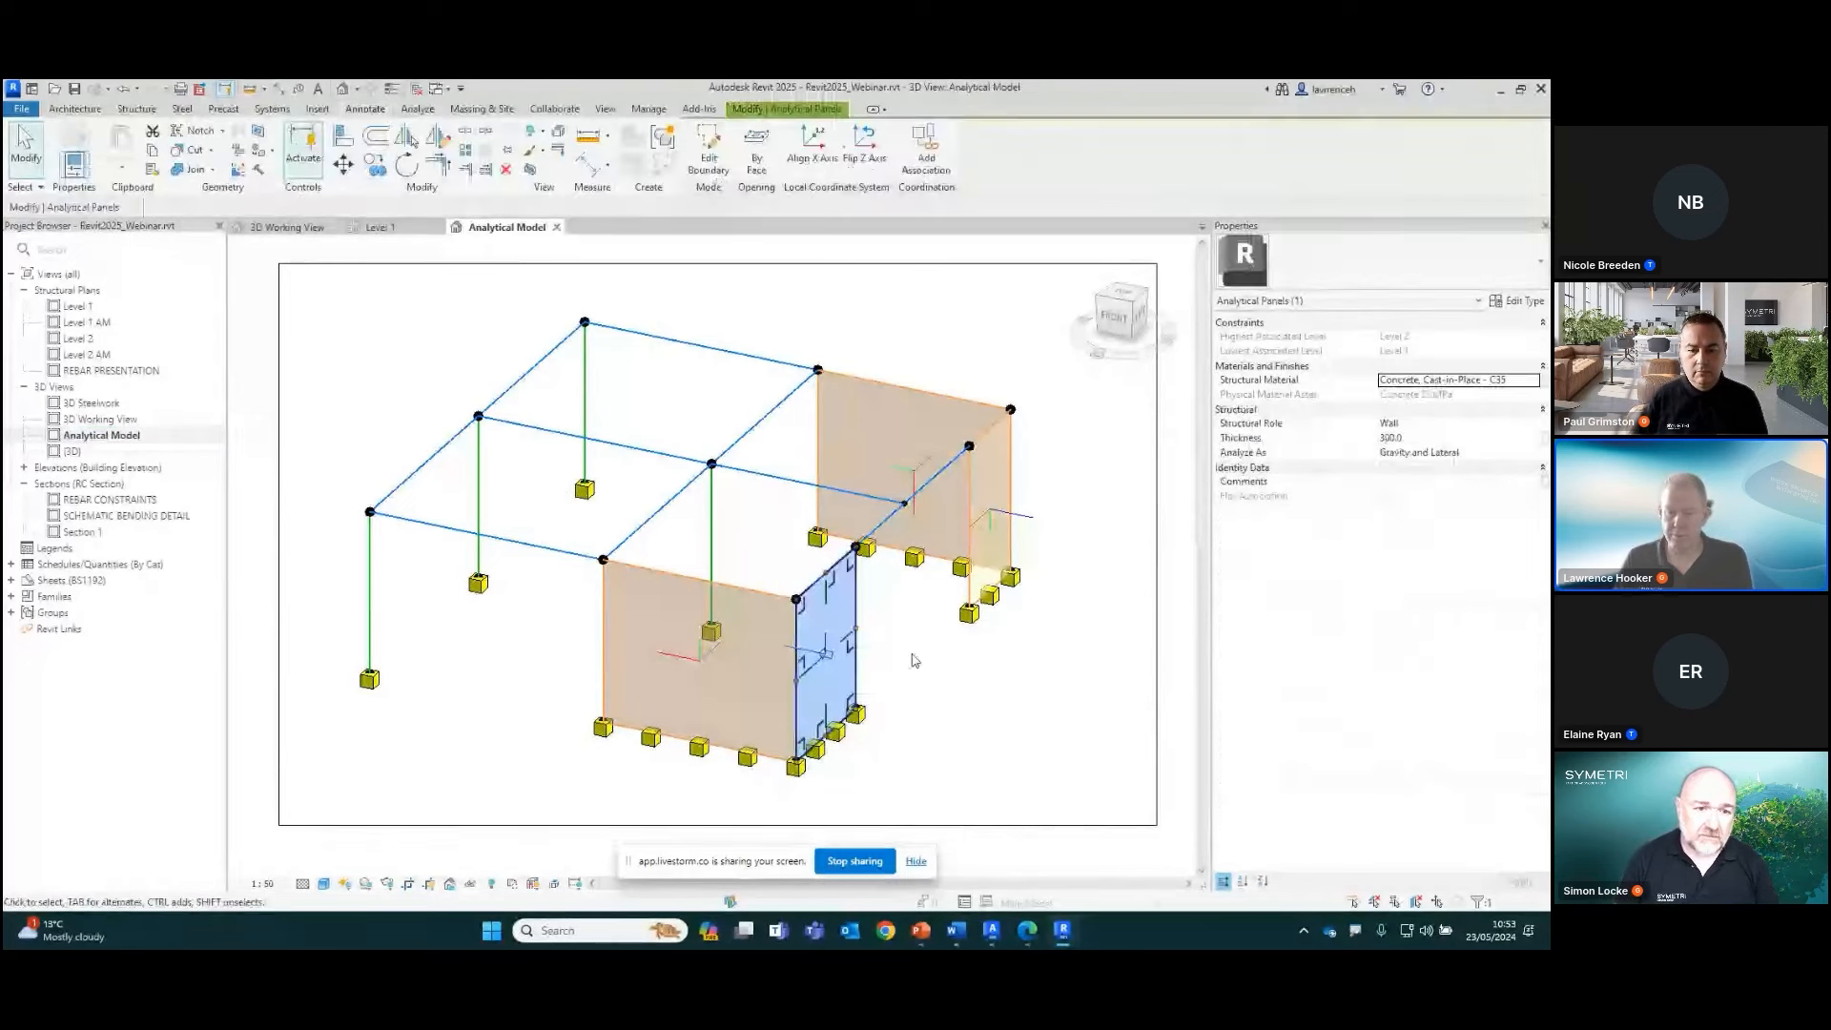
# Flip the Z axis of the selected wall panel's local coordinate system and deselect the panel
pyautogui.scroll(3, 906, 679)
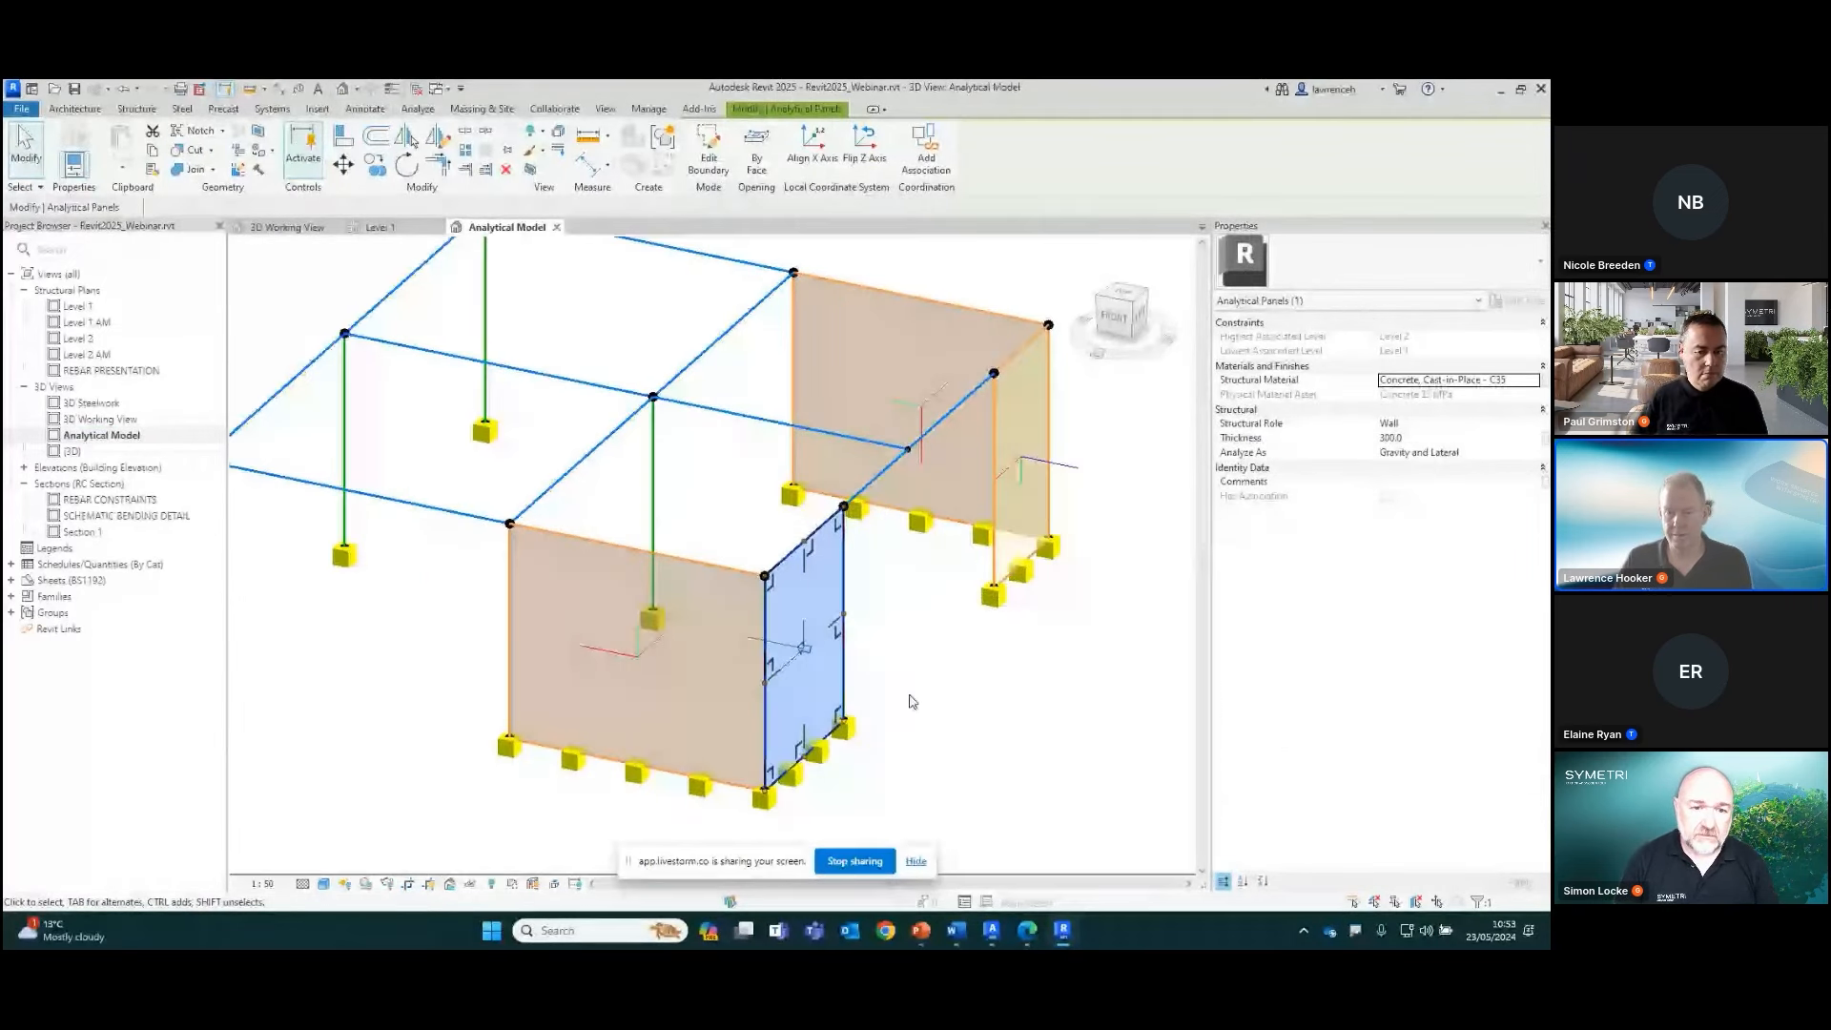
pyautogui.moveTo(879, 673); pyautogui.dragTo(908, 639, button='middle')
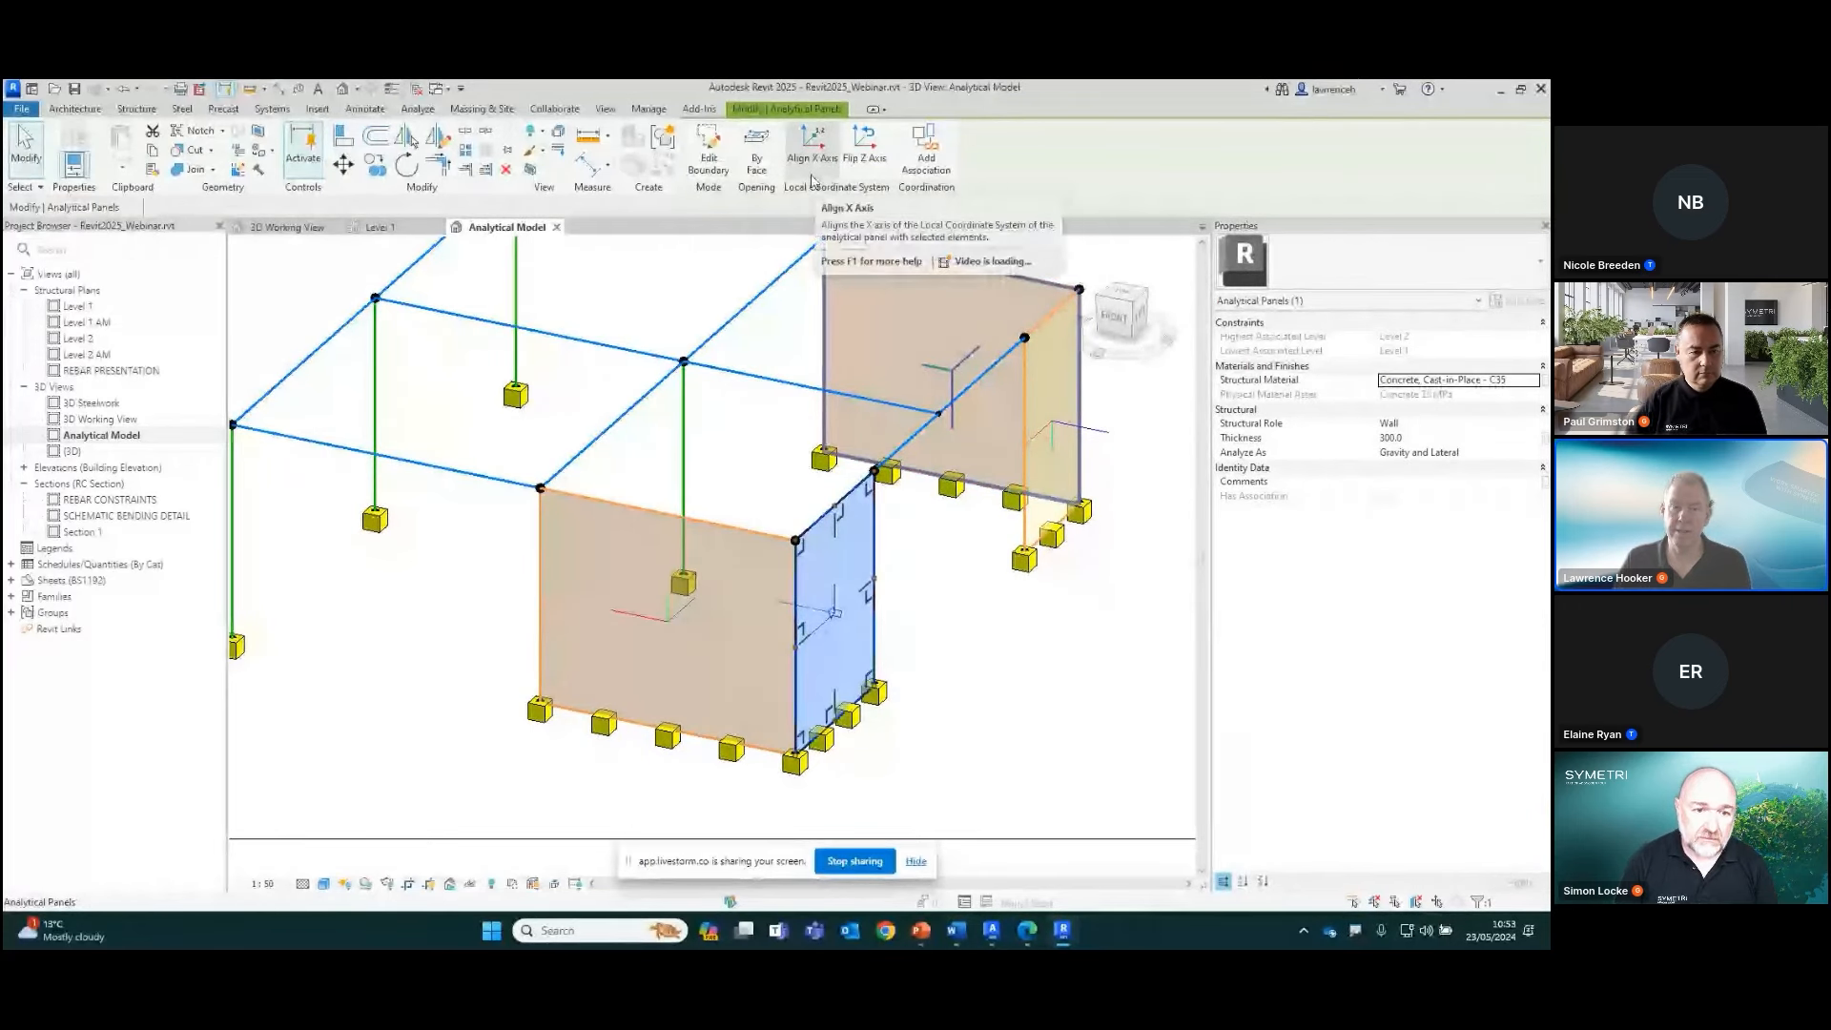
pyautogui.click(857, 168)
pyautogui.scroll(3, 840, 681)
pyautogui.click(881, 173)
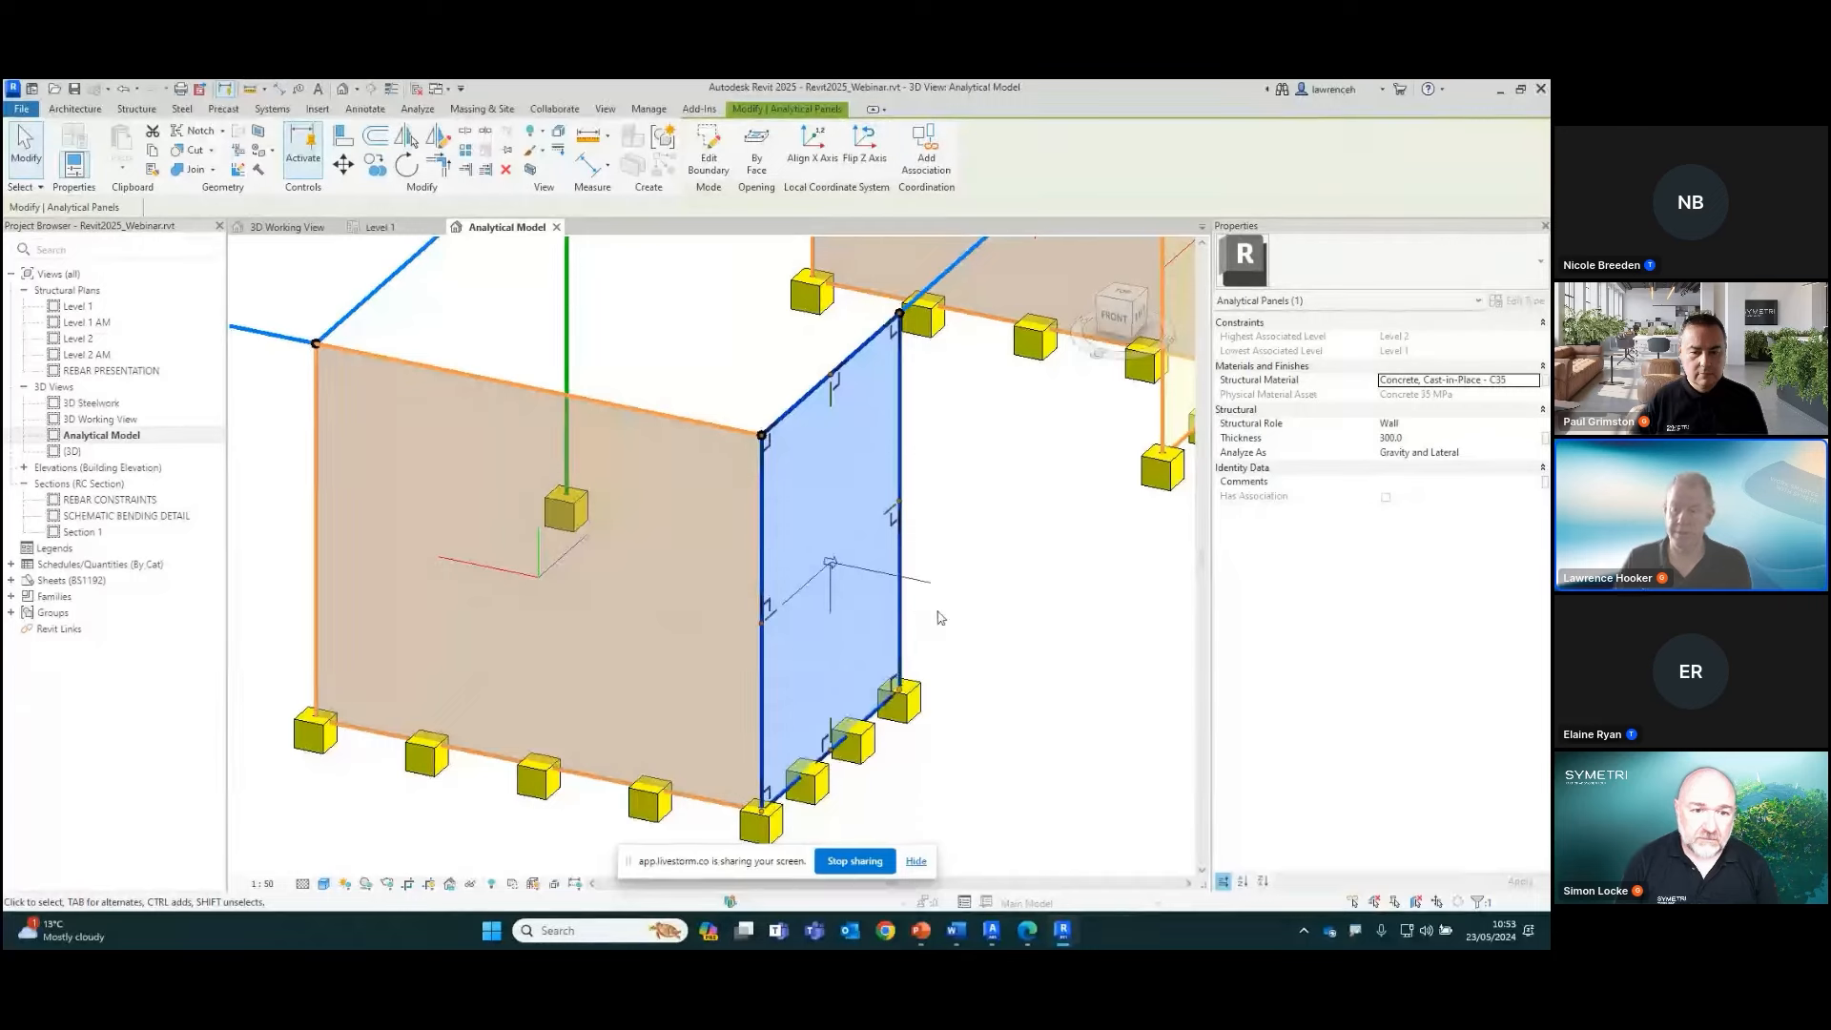
pyautogui.click(977, 682)
pyautogui.scroll(-4, 1003, 676)
pyautogui.moveTo(1024, 666); pyautogui.dragTo(983, 721, button='middle')
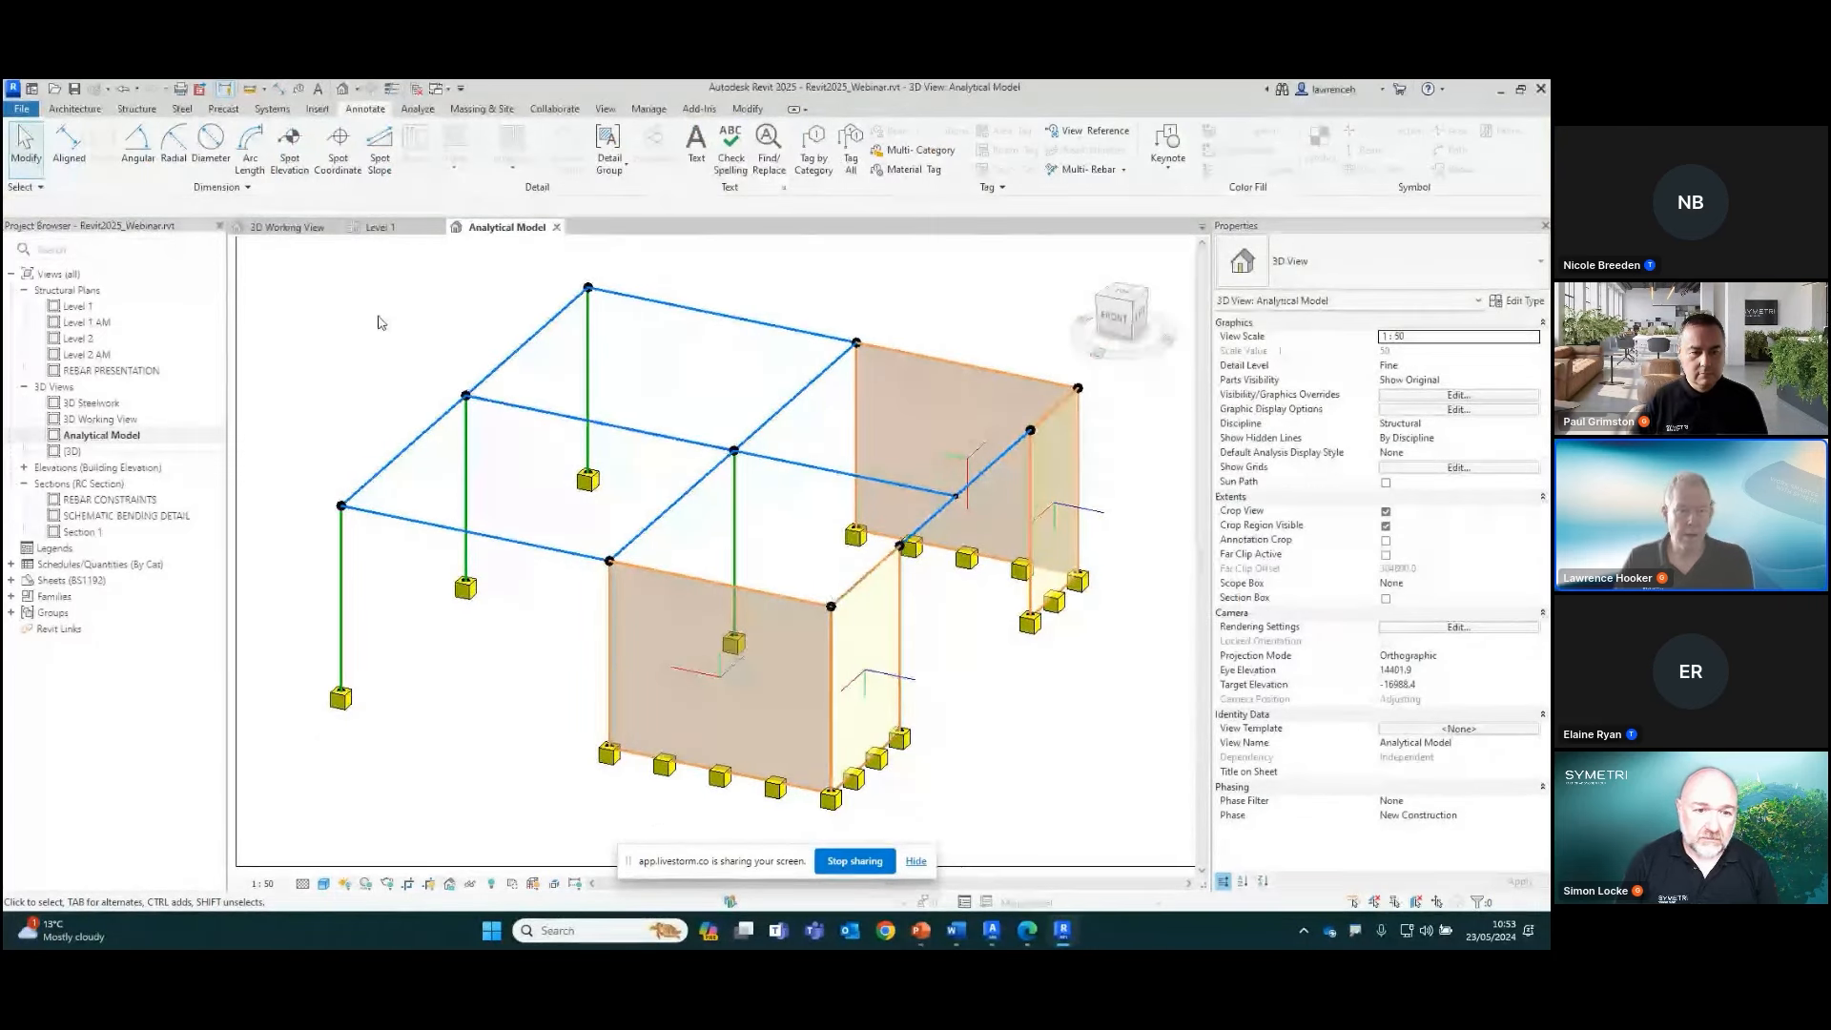
# Open the Level 2 AM structural plan and close the Level 1 and 3D Working View views
pyautogui.doubleClick(101, 355)
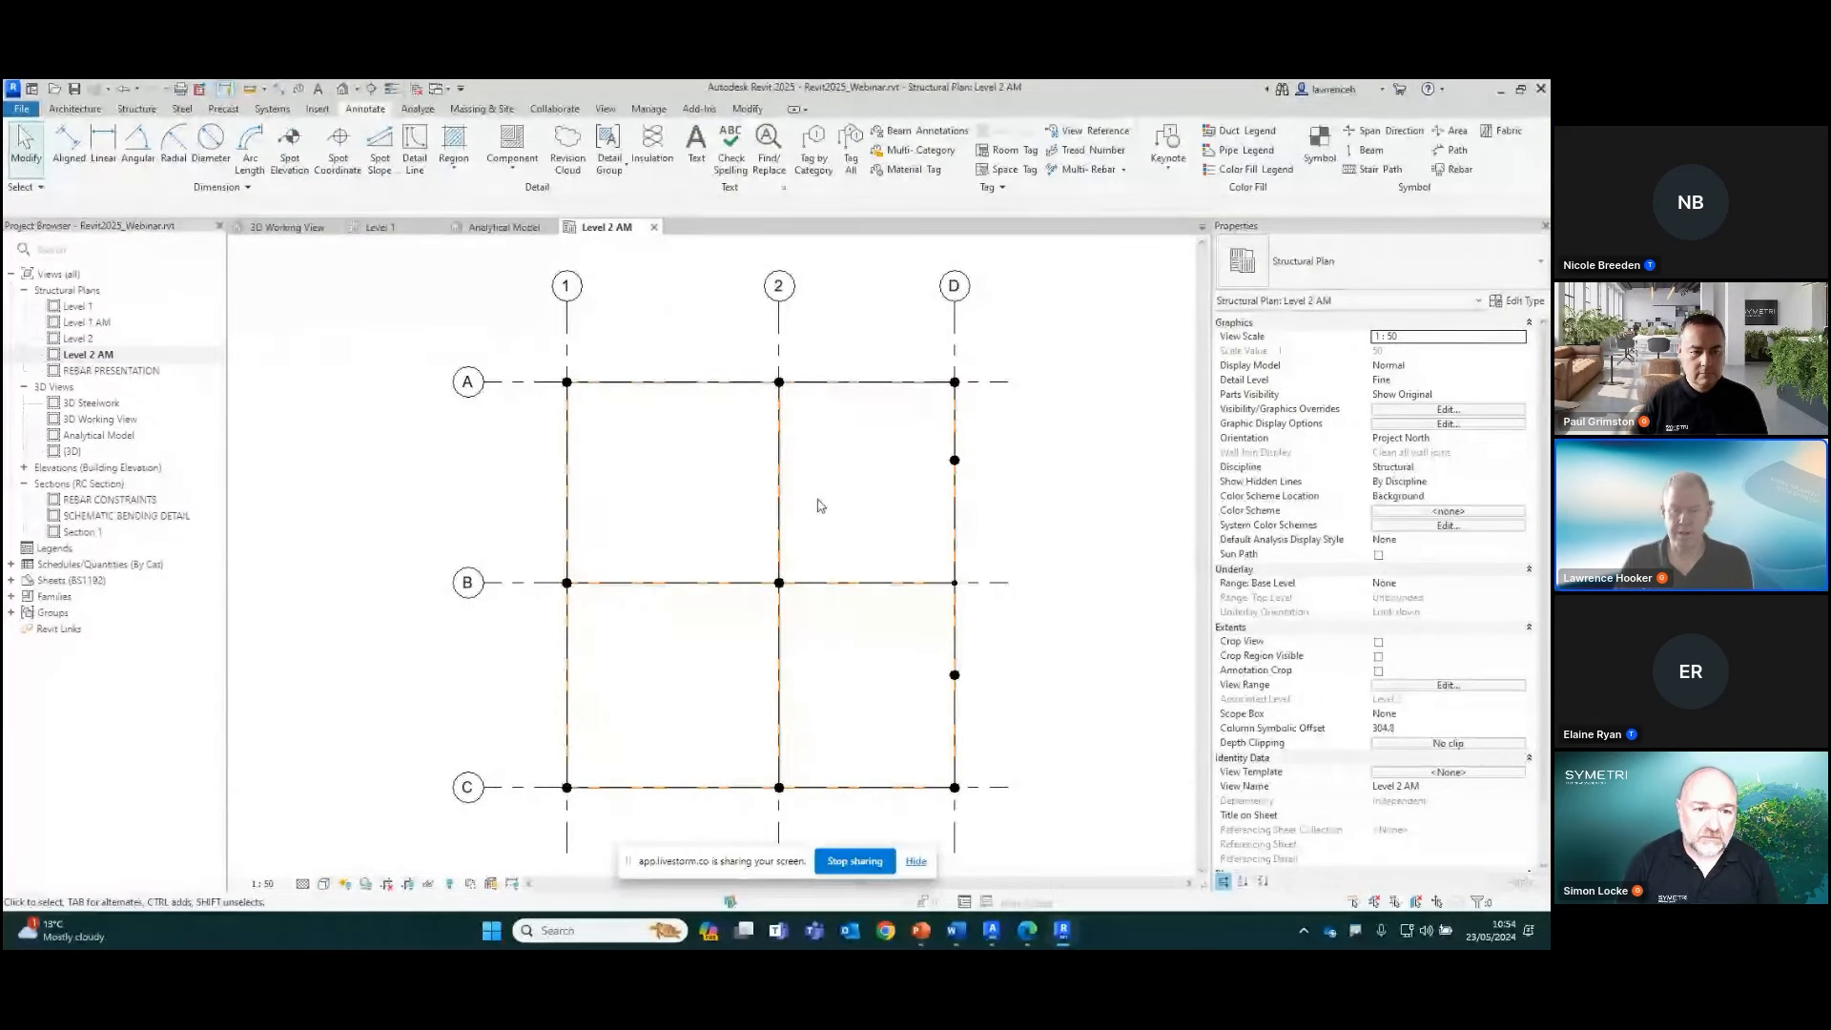
pyautogui.scroll(-1, 939, 477)
pyautogui.moveTo(939, 477); pyautogui.dragTo(994, 490, button='middle')
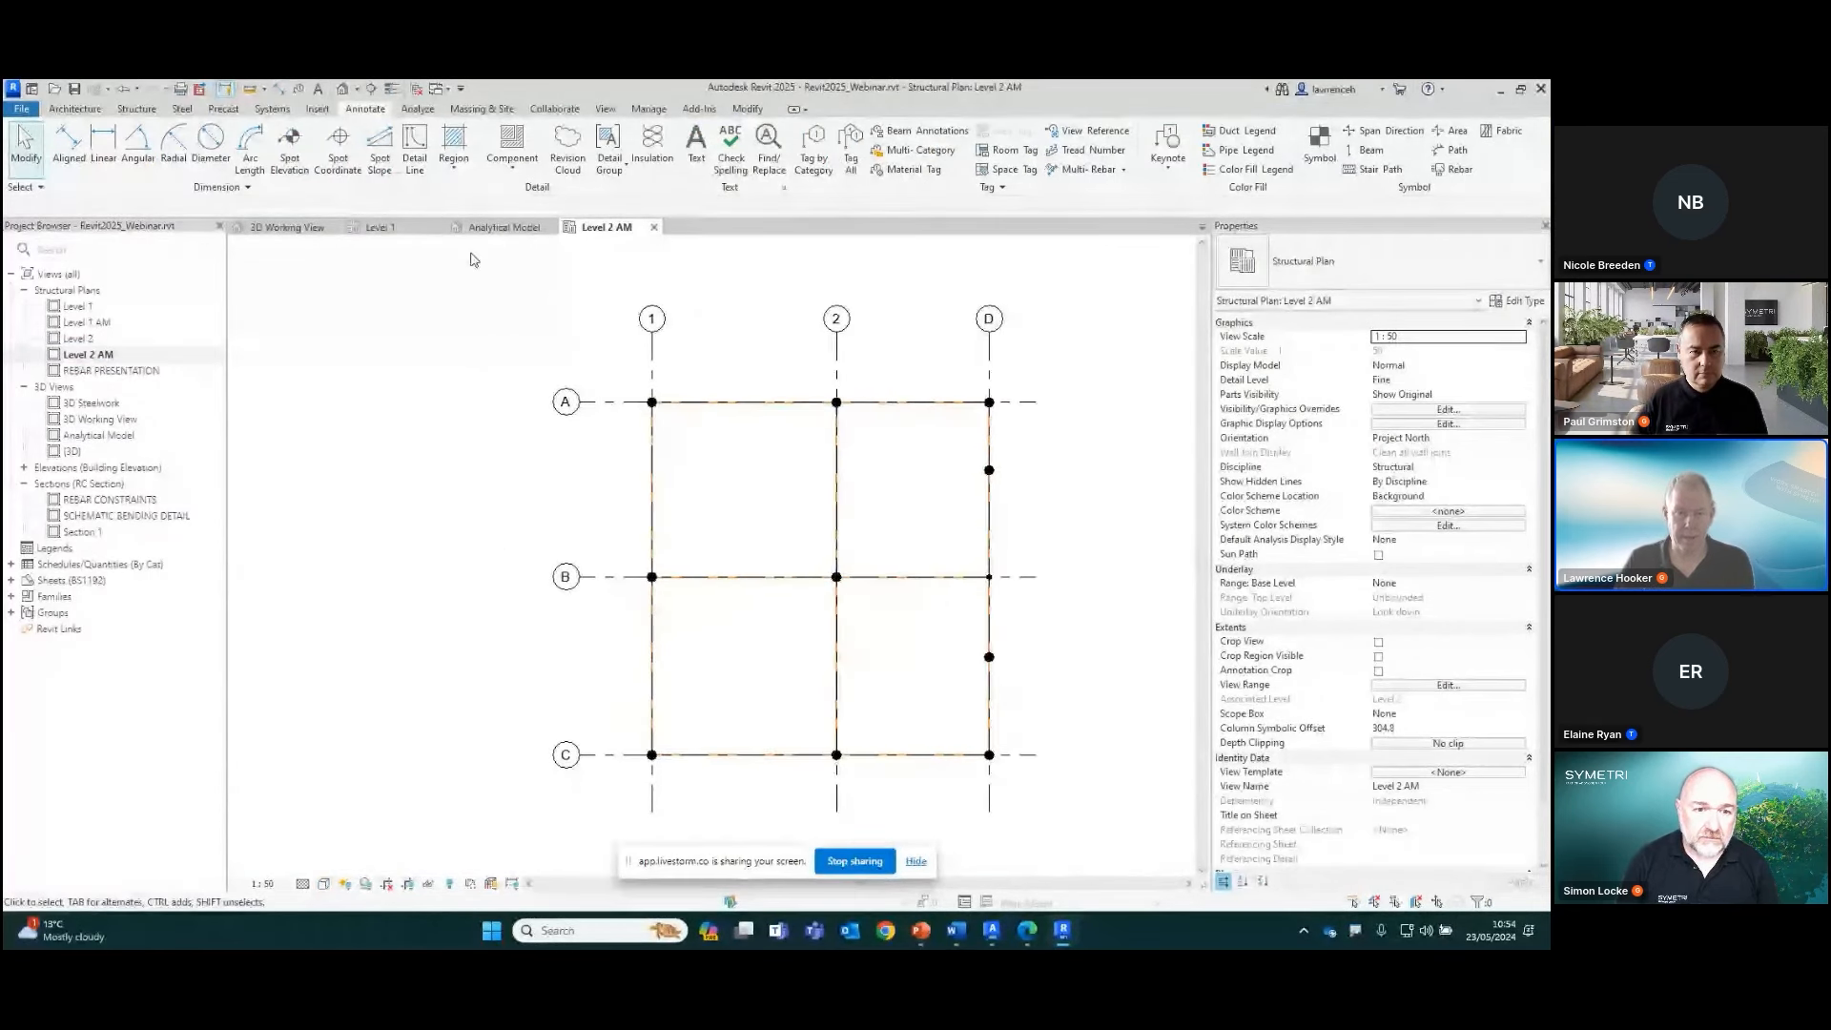
pyautogui.click(438, 227)
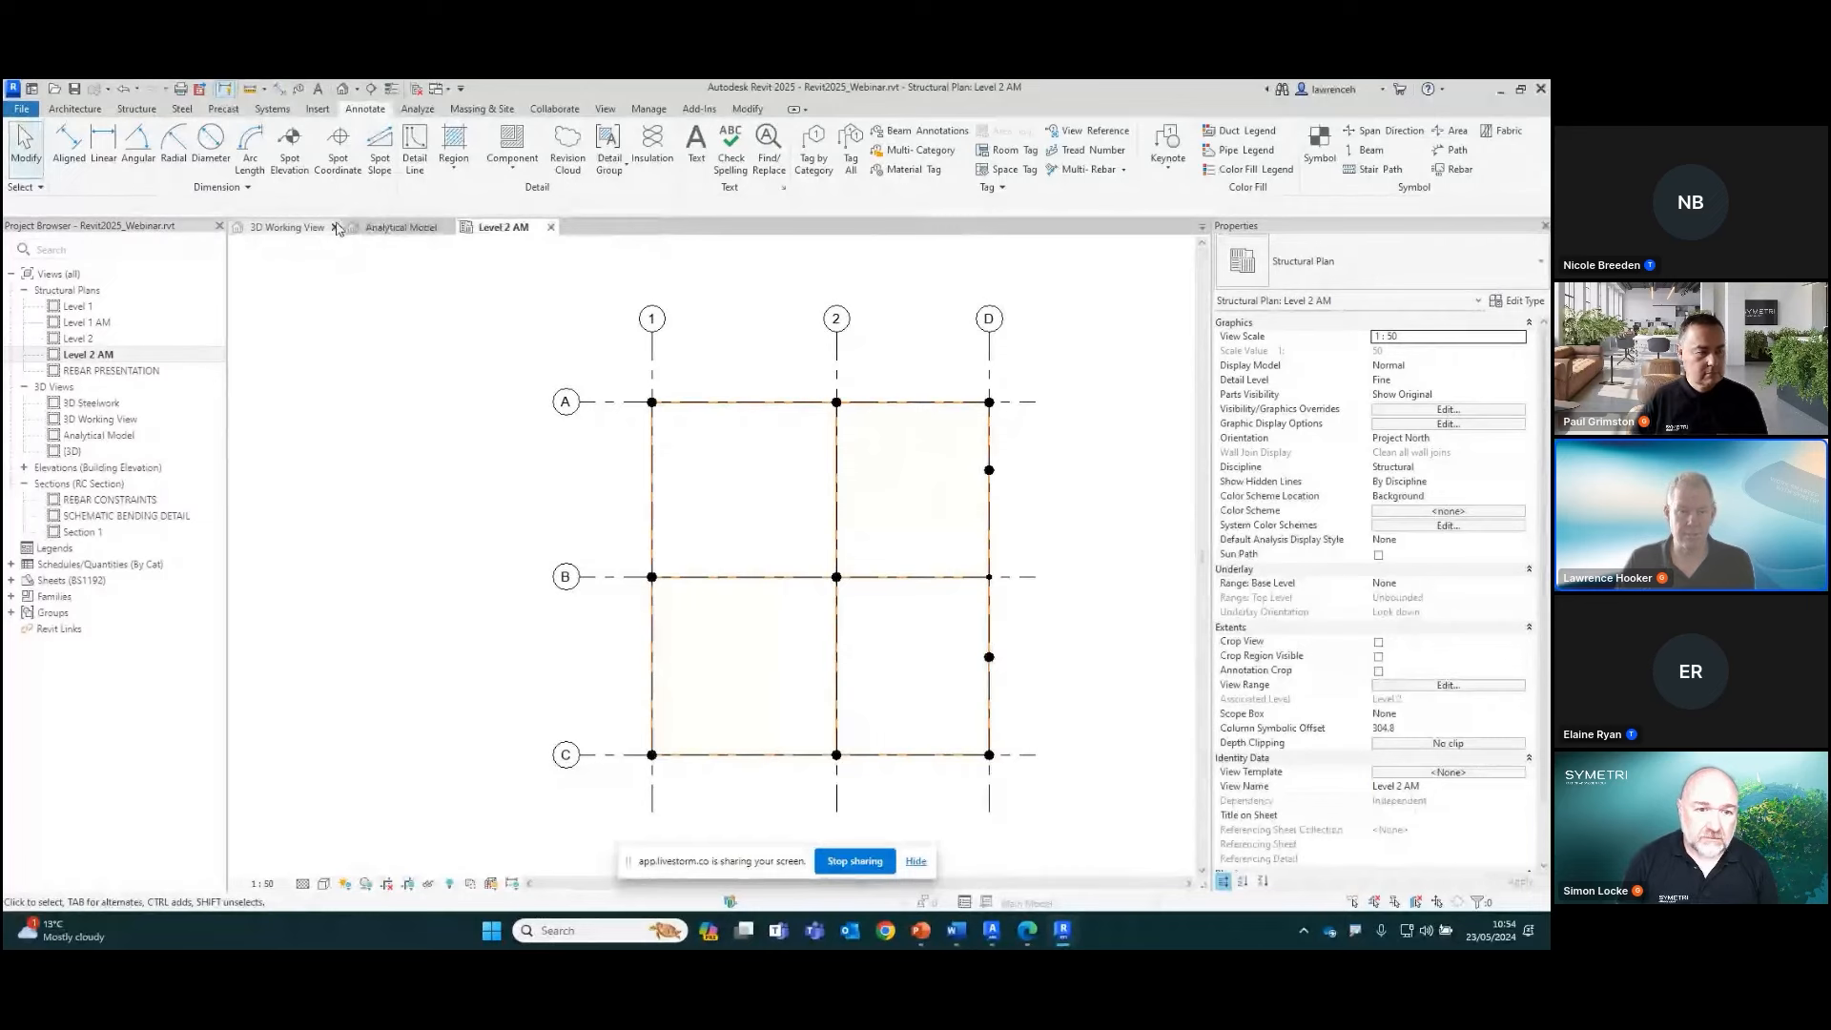
pyautogui.click(341, 227)
pyautogui.moveTo(462, 528); pyautogui.dragTo(472, 525, button='middle')
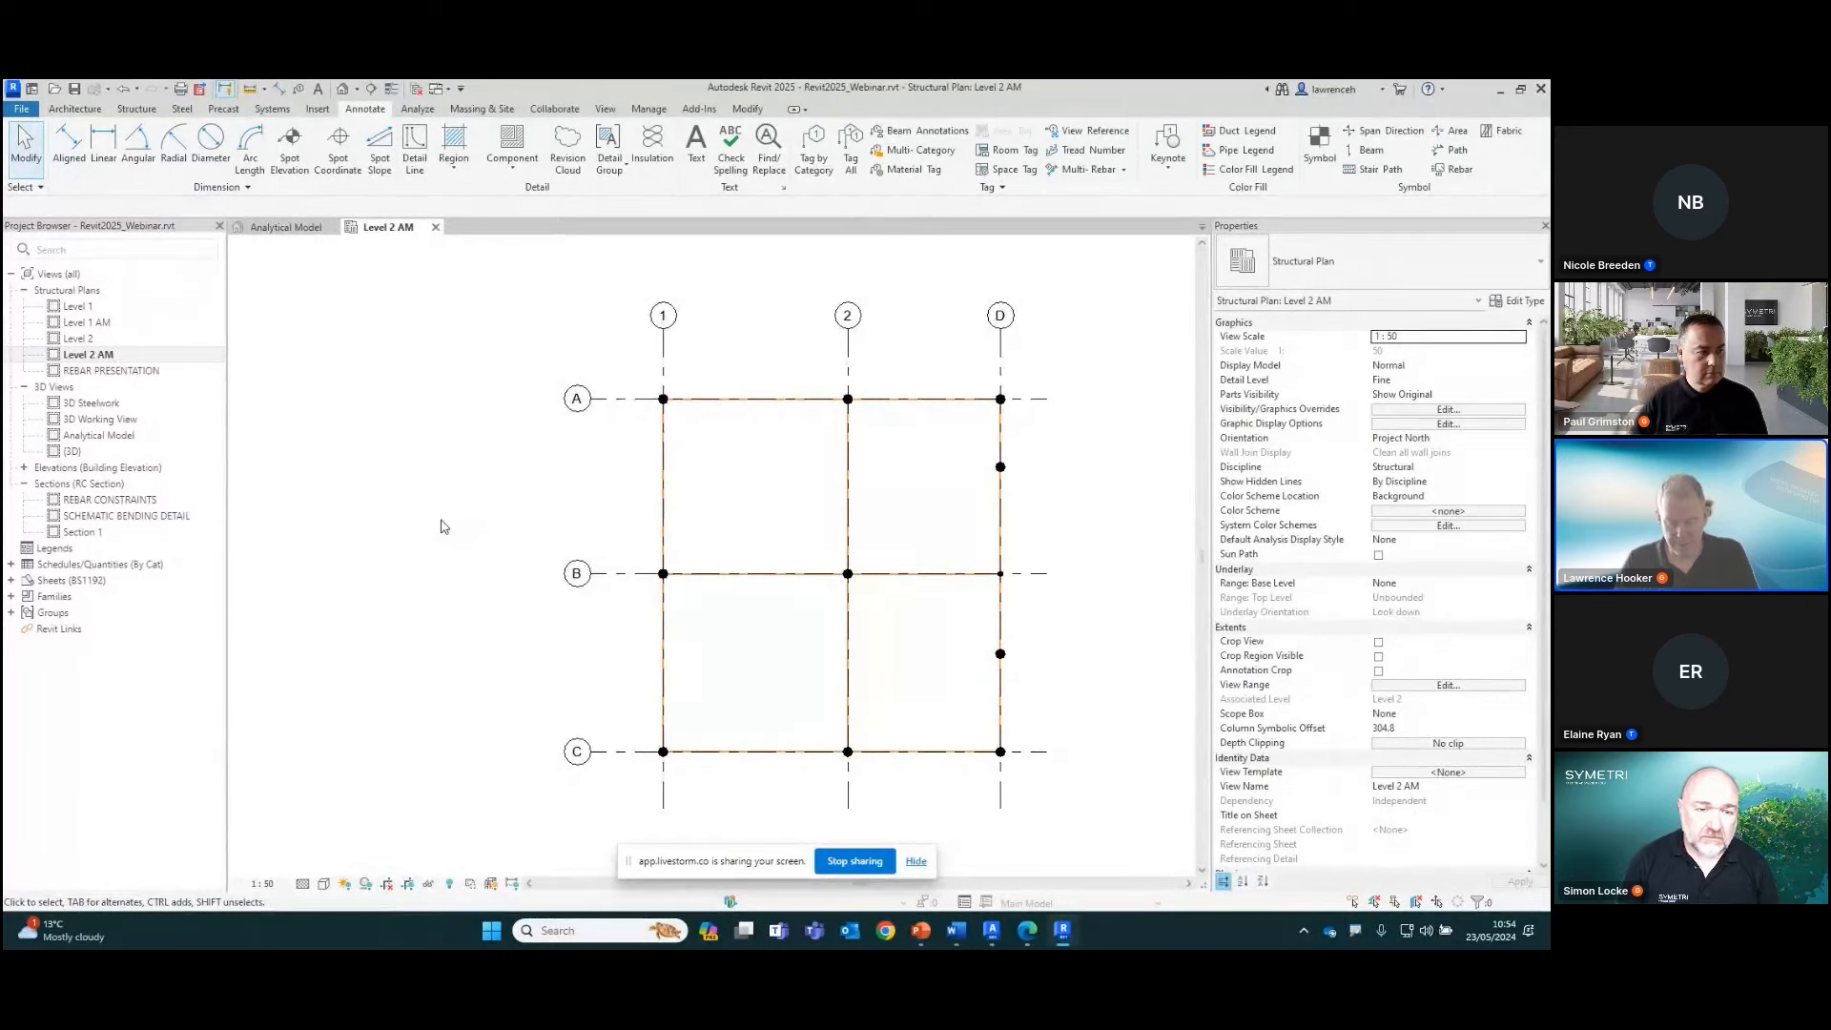
# Tile the Level 2 AM plan and the Analytical Model view side by side, fitting the model in each
pyautogui.press('w')
pyautogui.press('t')
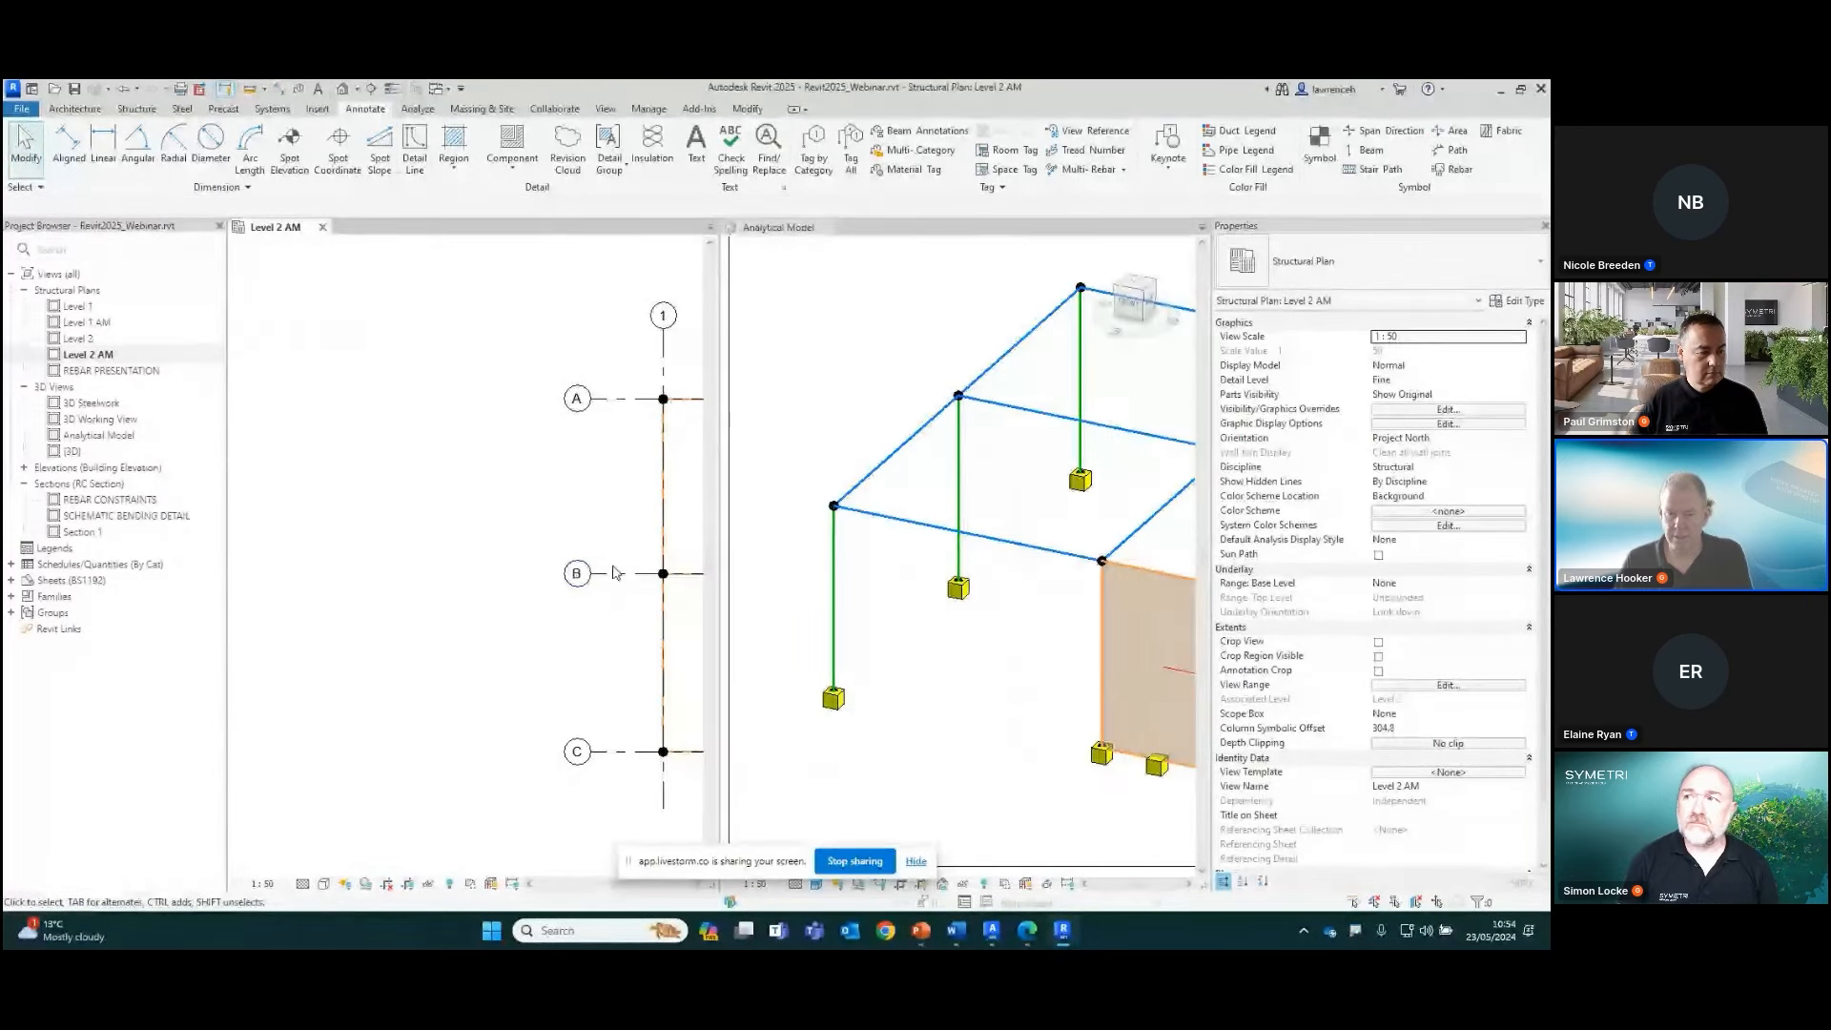
pyautogui.press('z')
pyautogui.press('a')
pyautogui.click(1013, 699)
pyautogui.moveTo(1013, 699); pyautogui.dragTo(878, 707, button='middle')
pyautogui.scroll(-3, 878, 707)
# Move grid line 1 in the Level 2 AM plan closer to grid line 2, about 3600 mm away from it
pyautogui.click(406, 448)
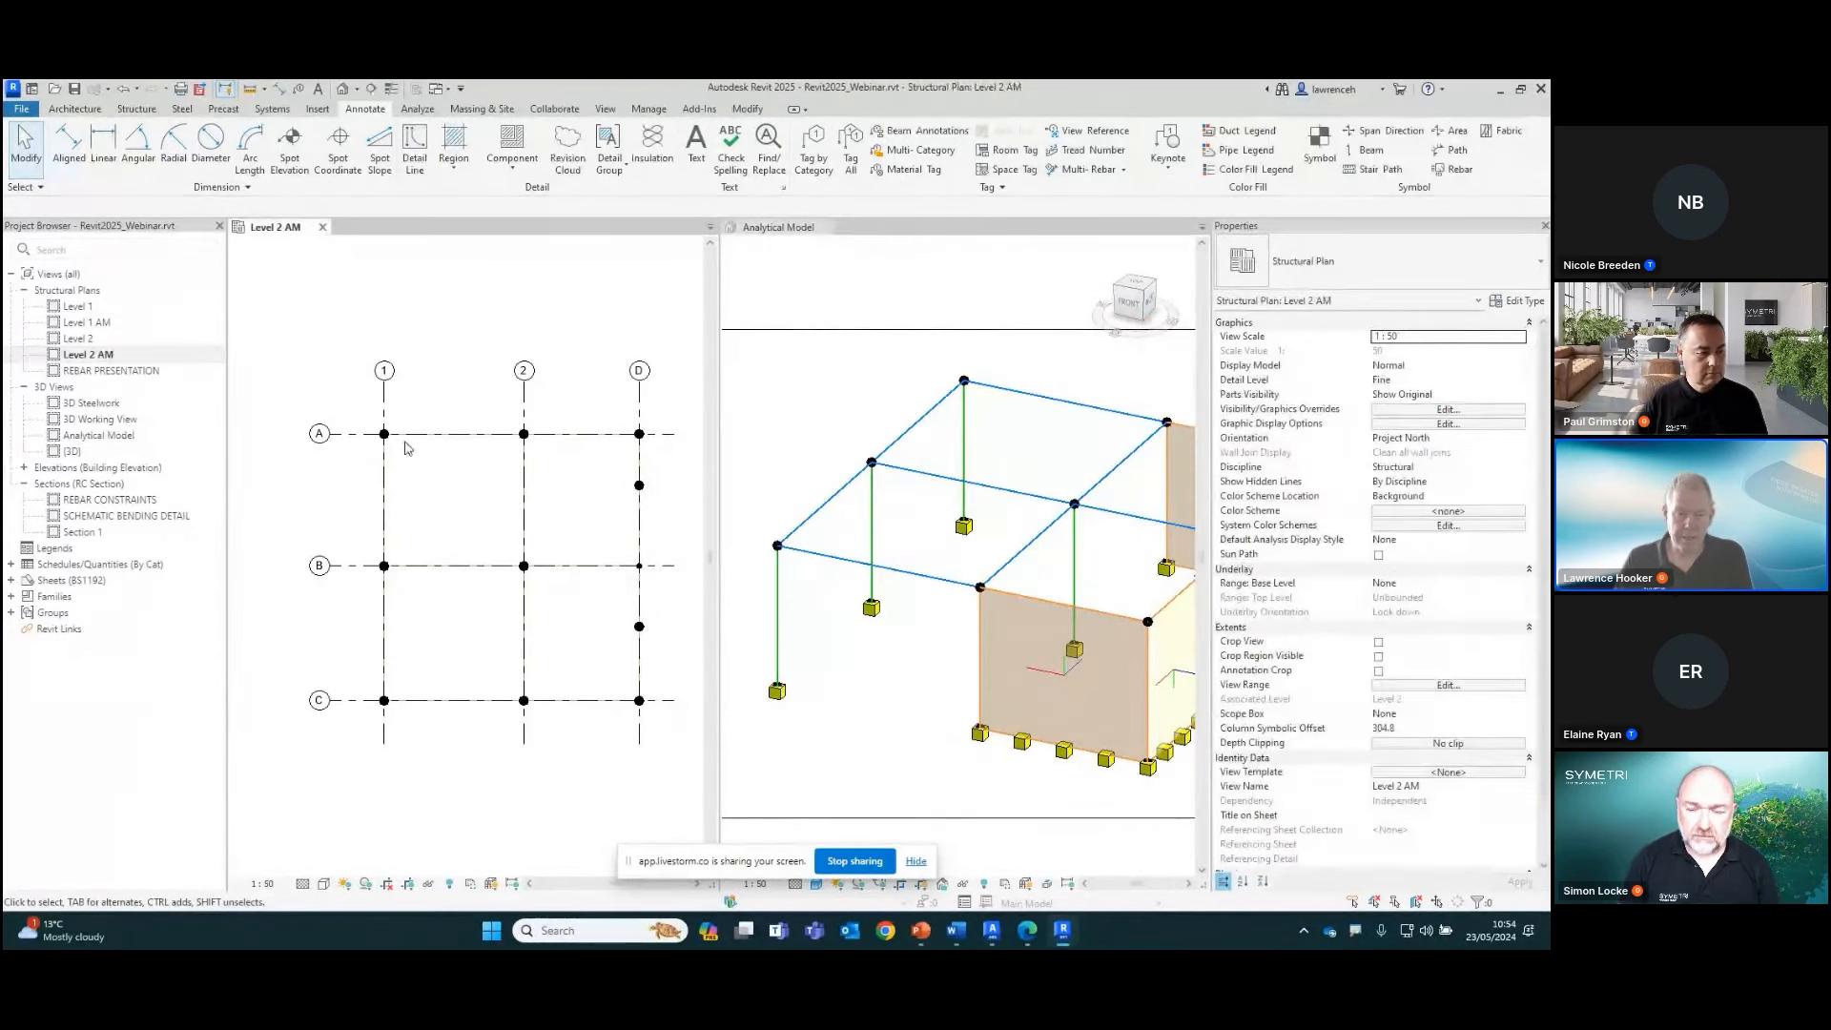
pyautogui.click(383, 418)
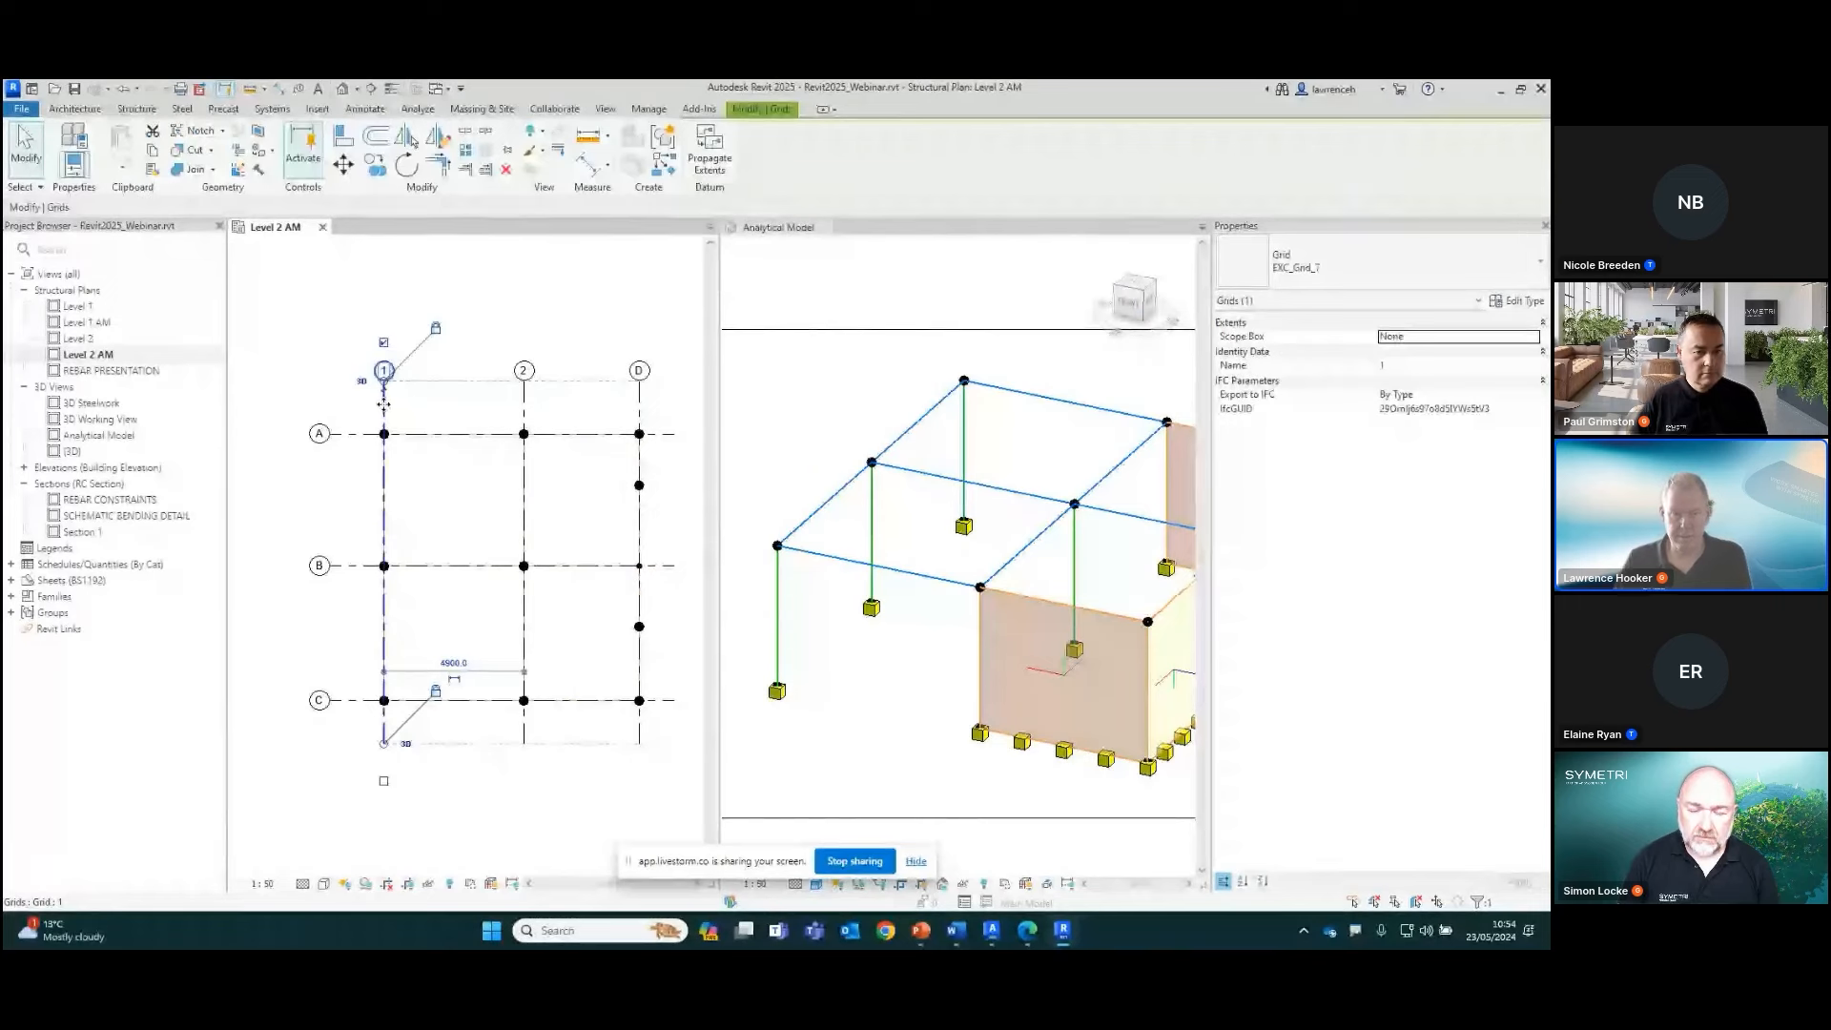
pyautogui.moveTo(410, 405); pyautogui.dragTo(449, 442)
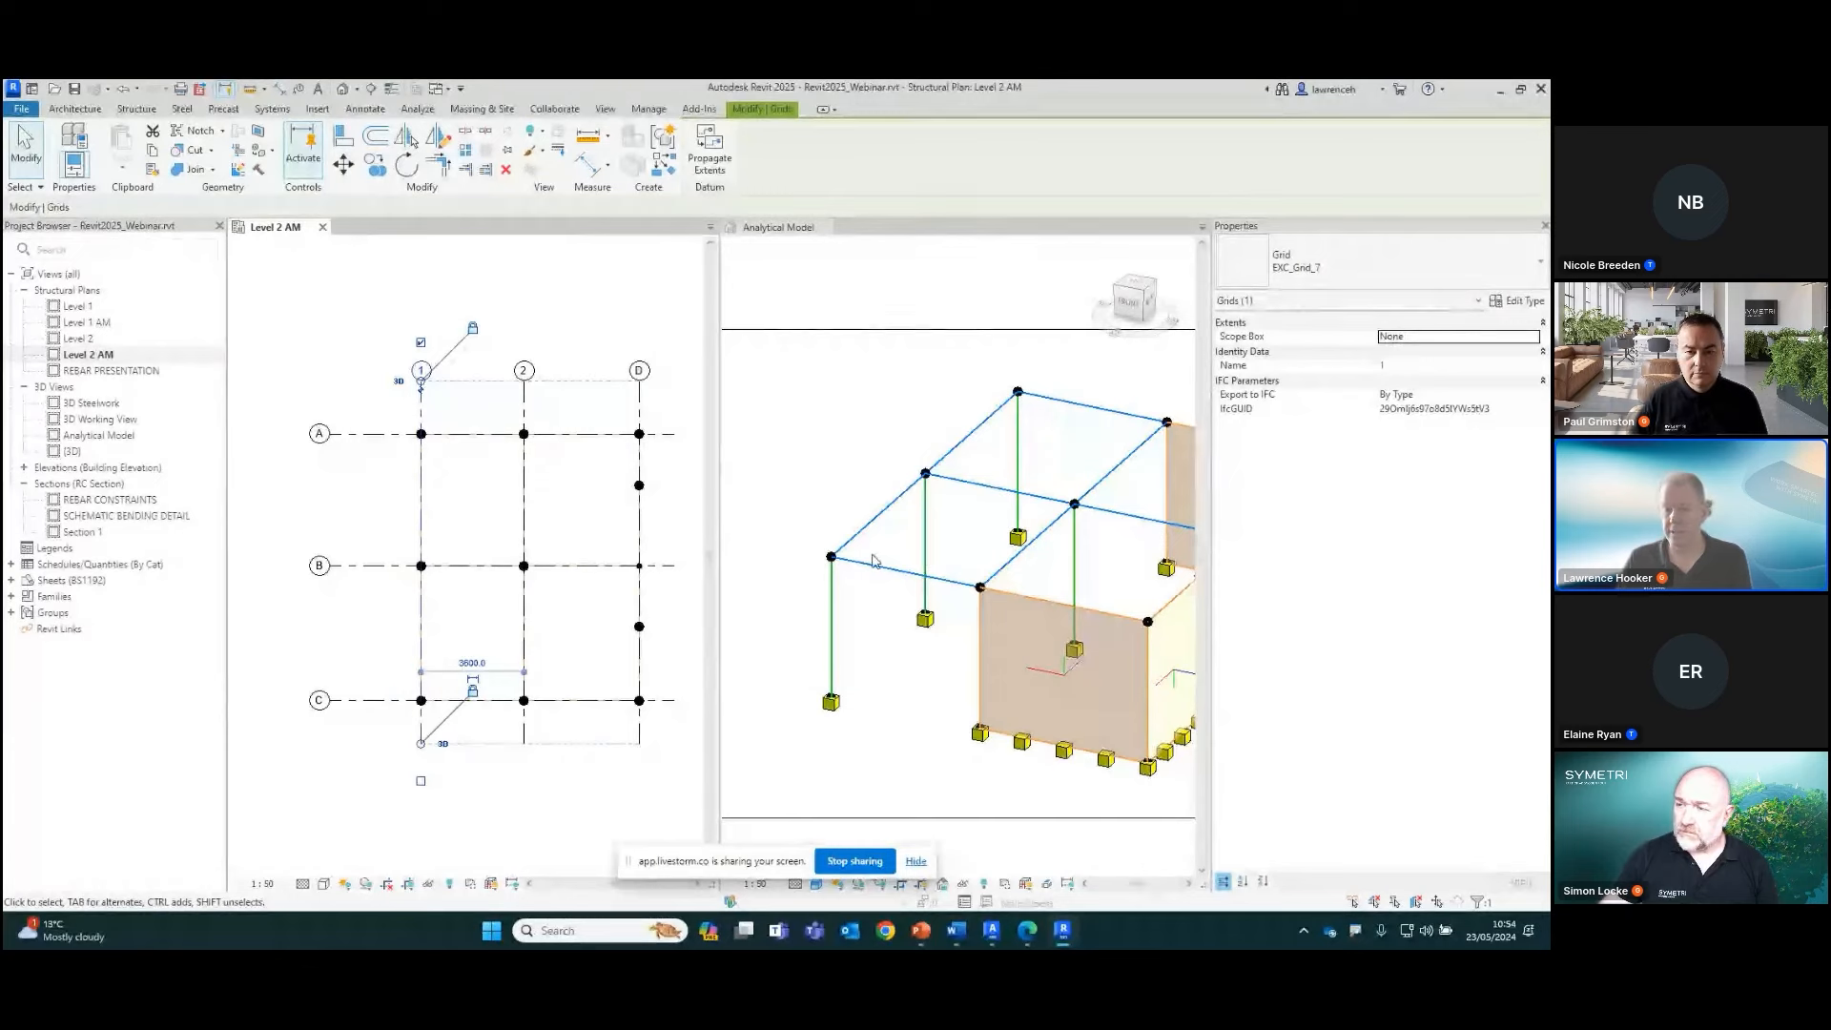
pyautogui.click(466, 511)
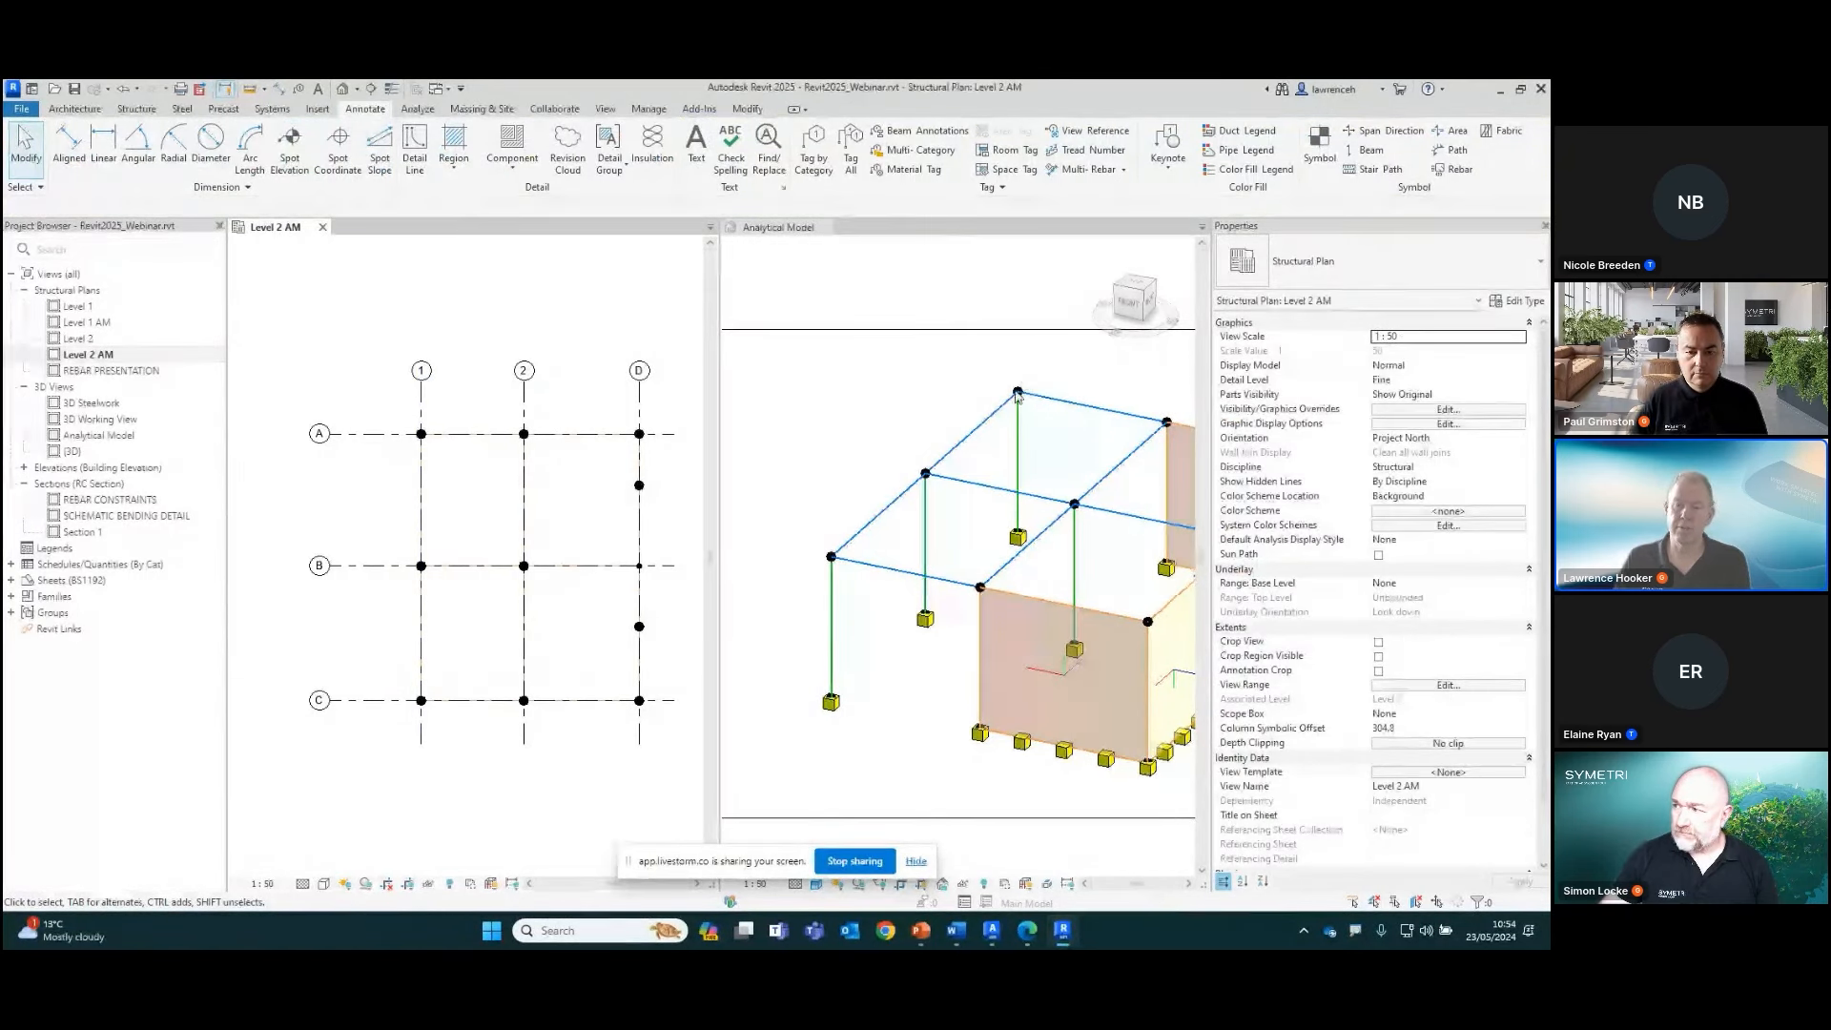
# Examine the Moves With Grids property of the analytical node at grid intersection A-1
pyautogui.click(1020, 394)
pyautogui.click(1019, 392)
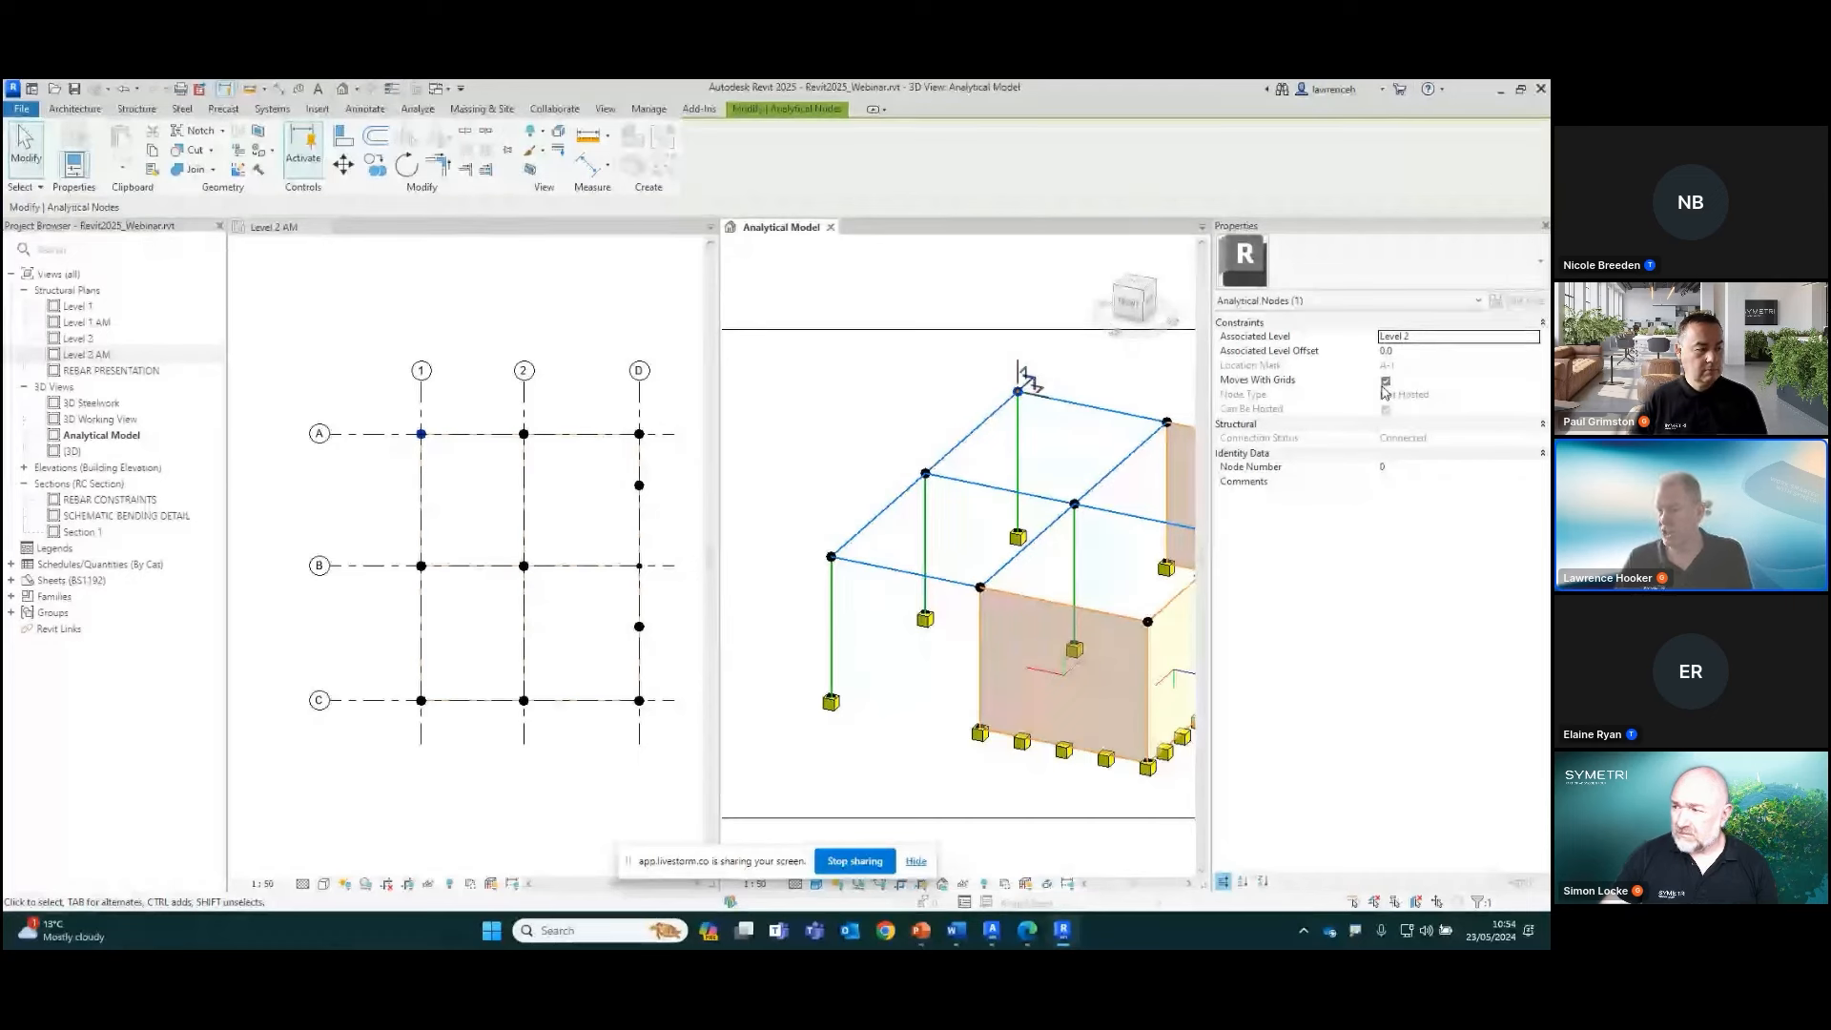
pyautogui.click(870, 417)
# With 3D Snapping on, draw an analytical beam member between the grid 1 and grid 2 beams, near grid A
pyautogui.moveTo(1007, 411); pyautogui.dragTo(966, 450, button='middle')
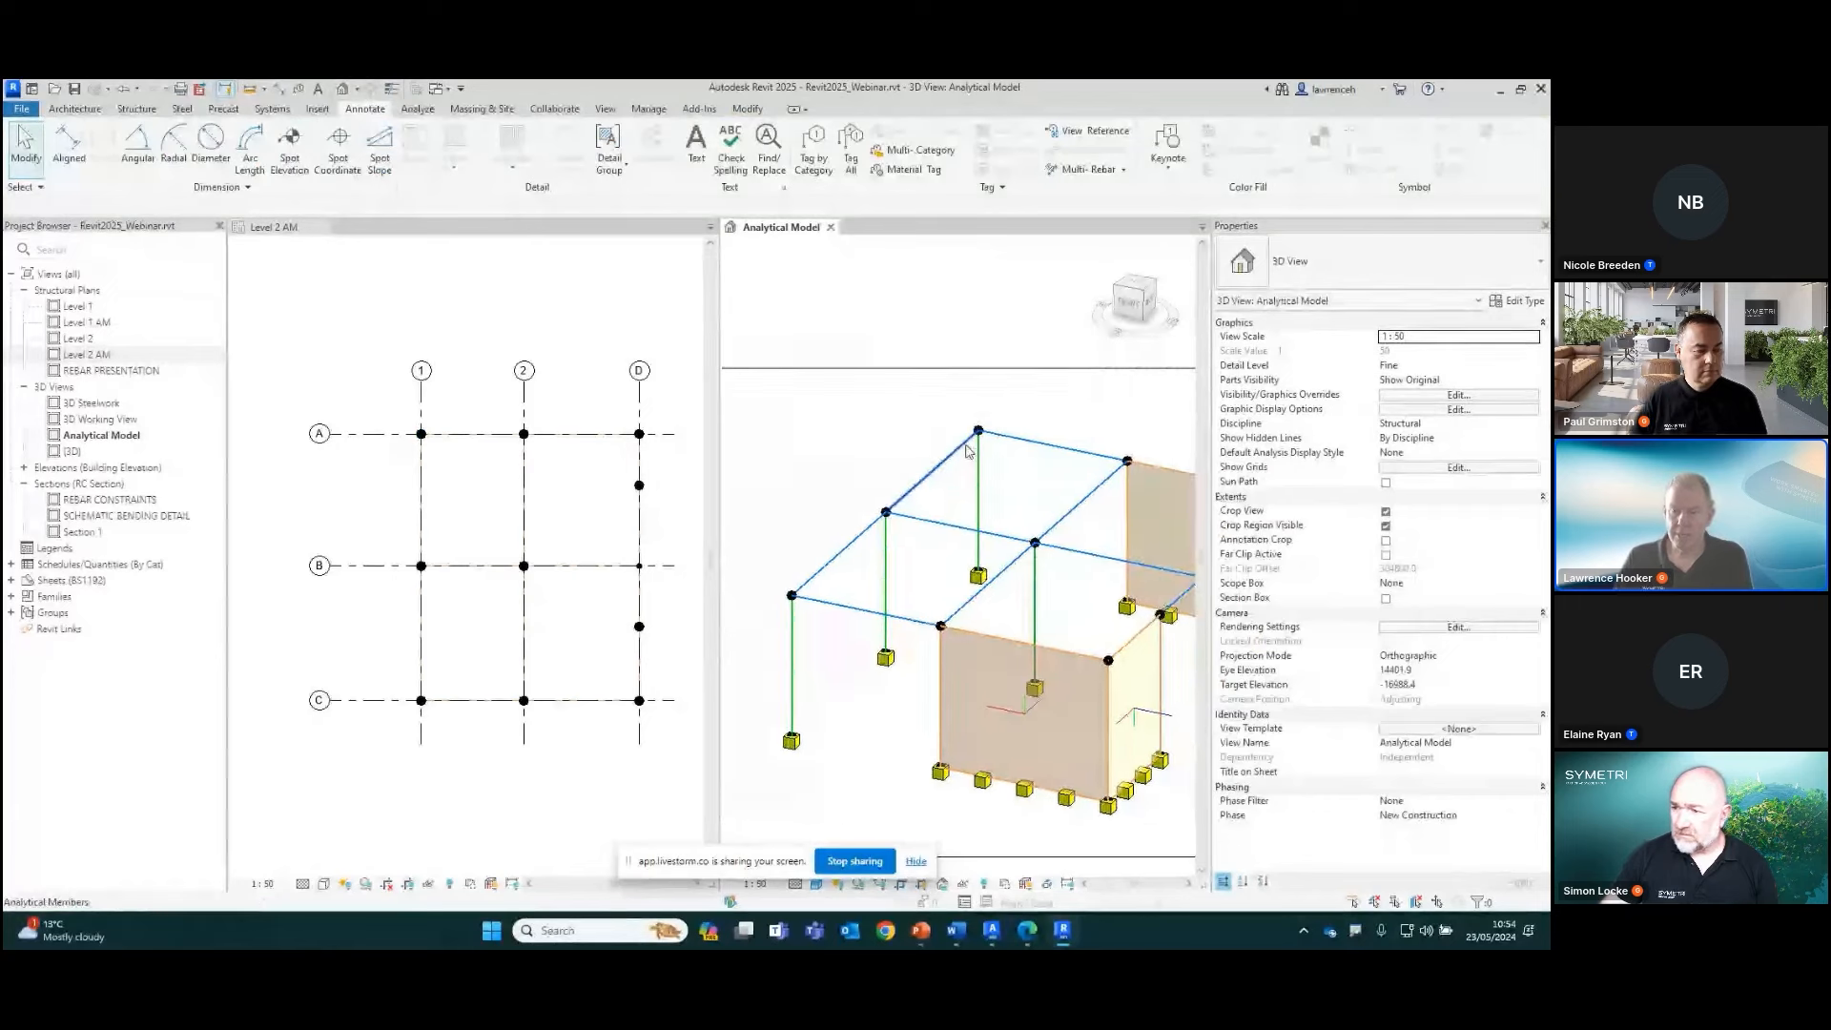
pyautogui.scroll(2, 966, 450)
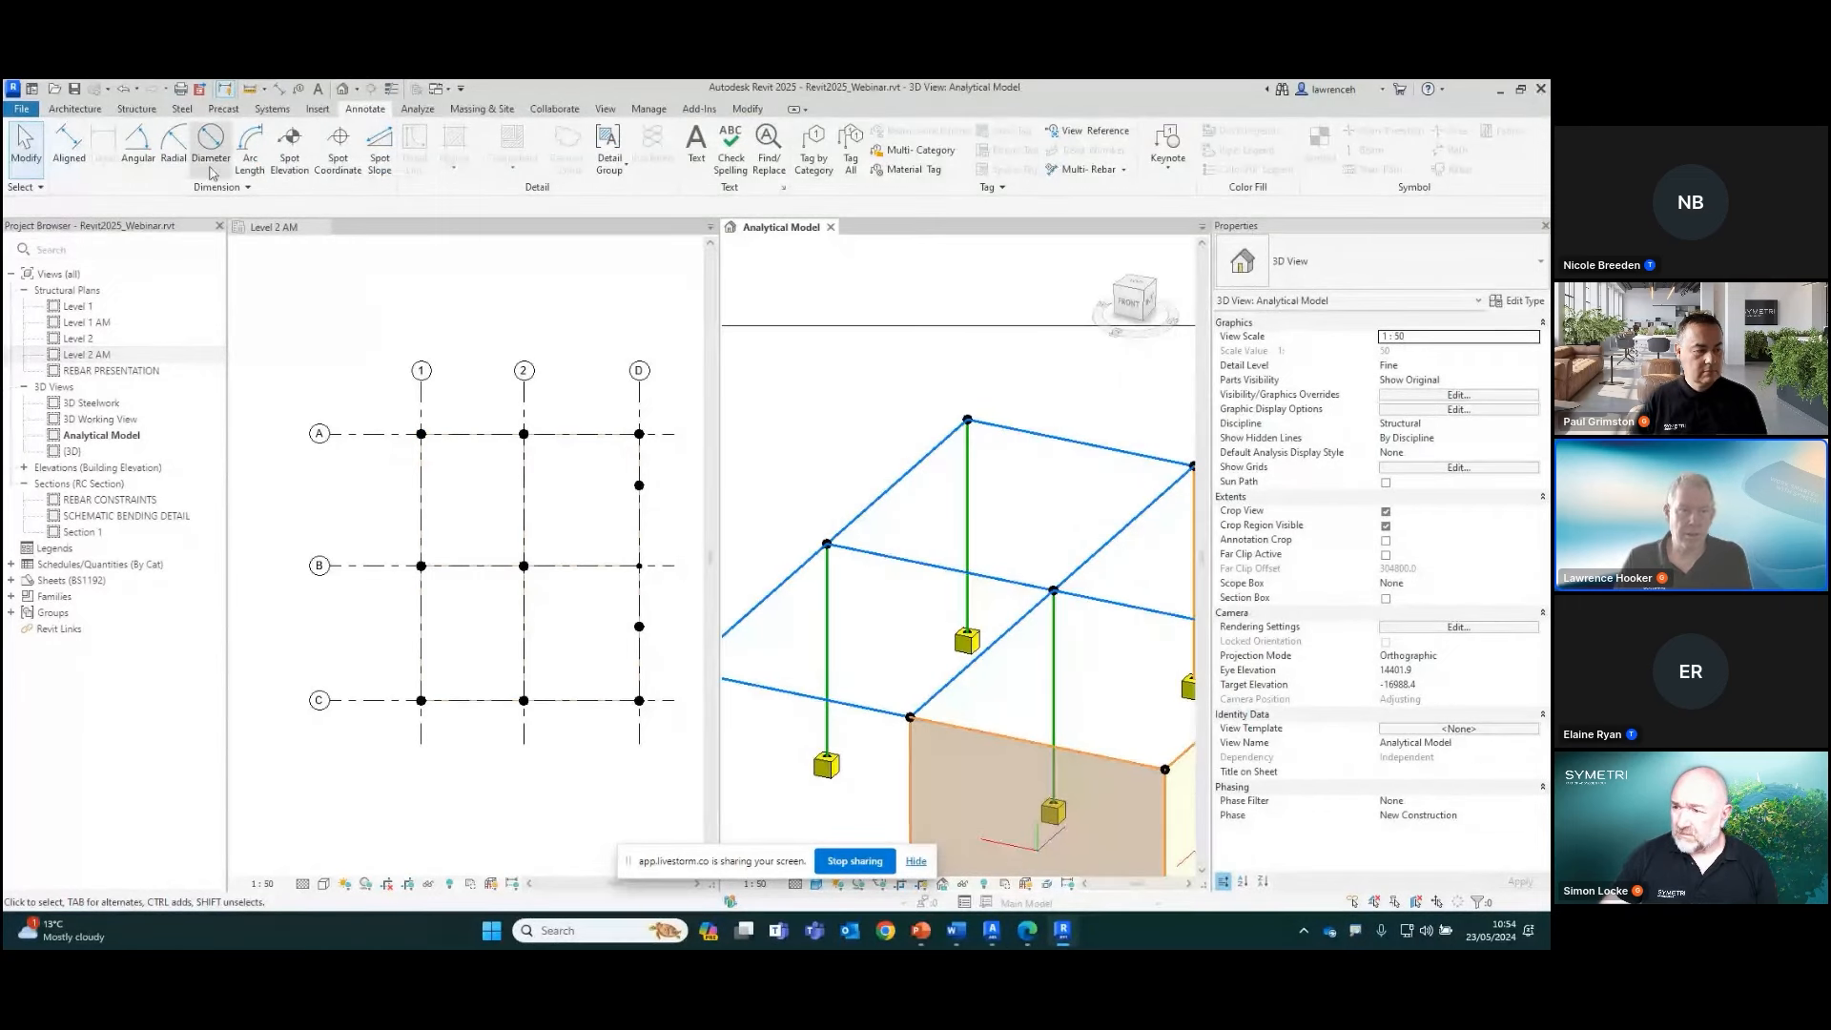
pyautogui.click(418, 108)
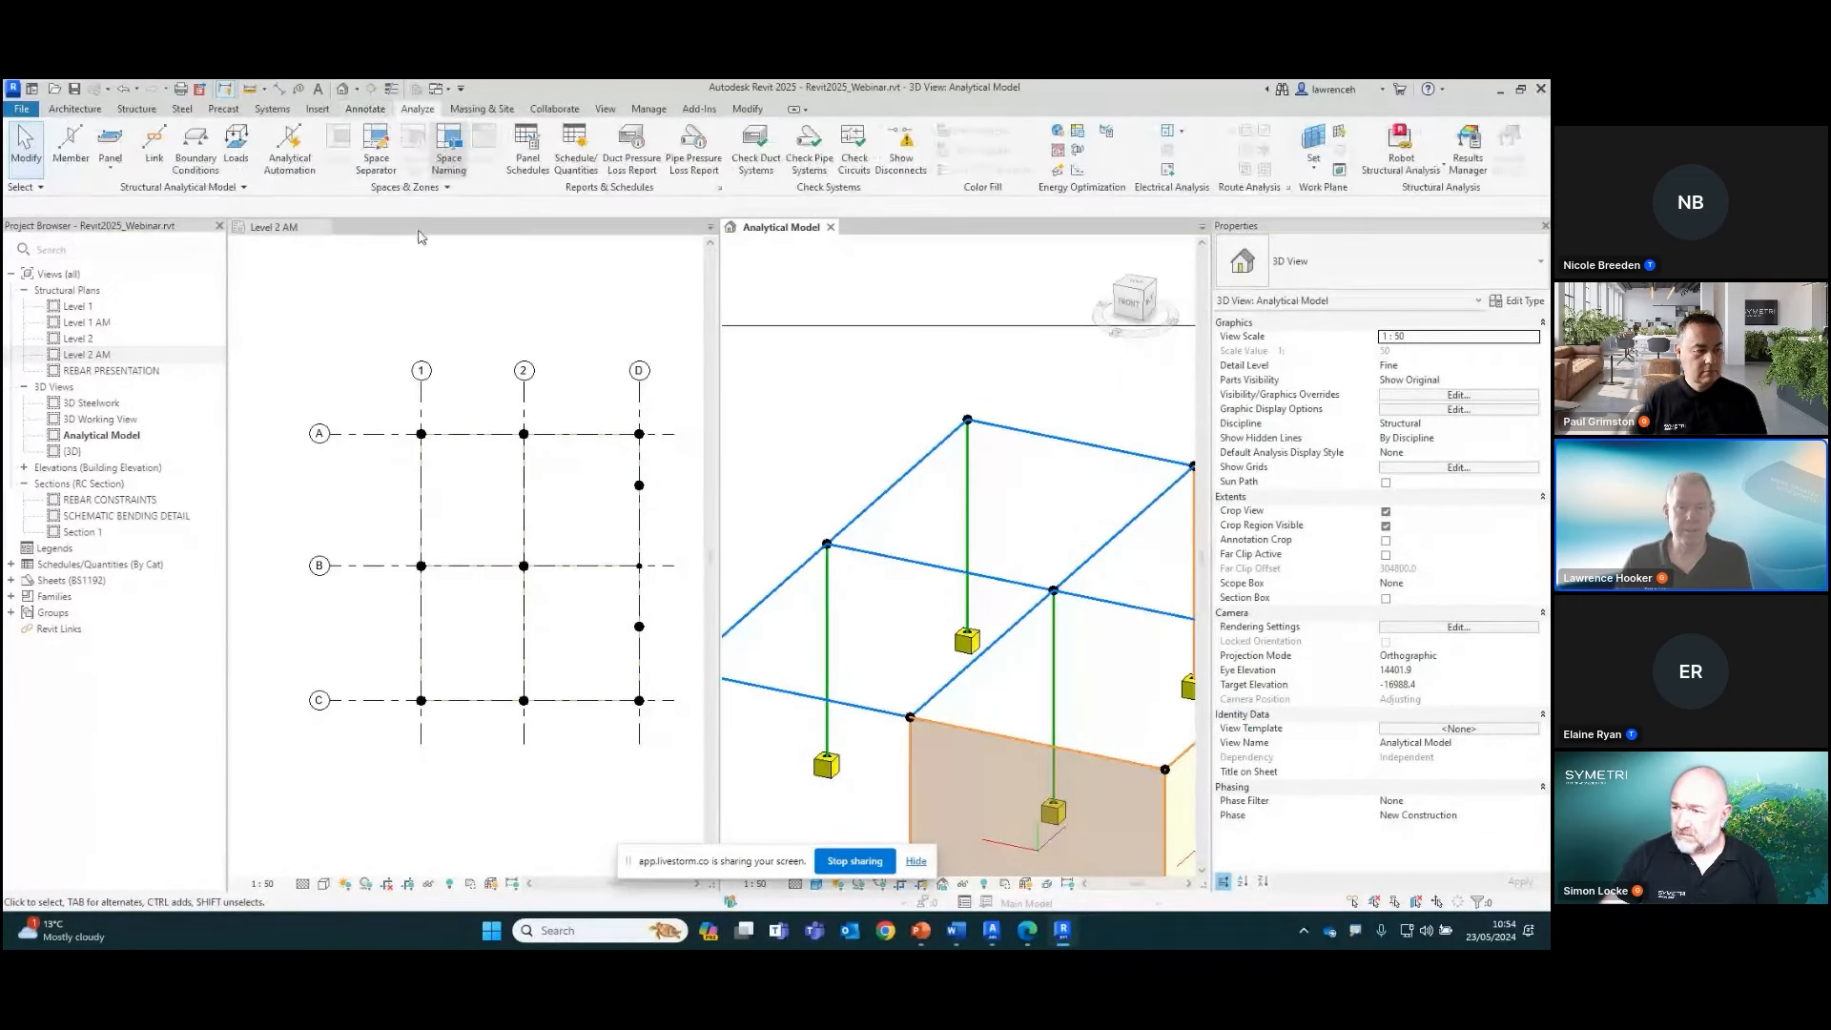
pyautogui.click(75, 171)
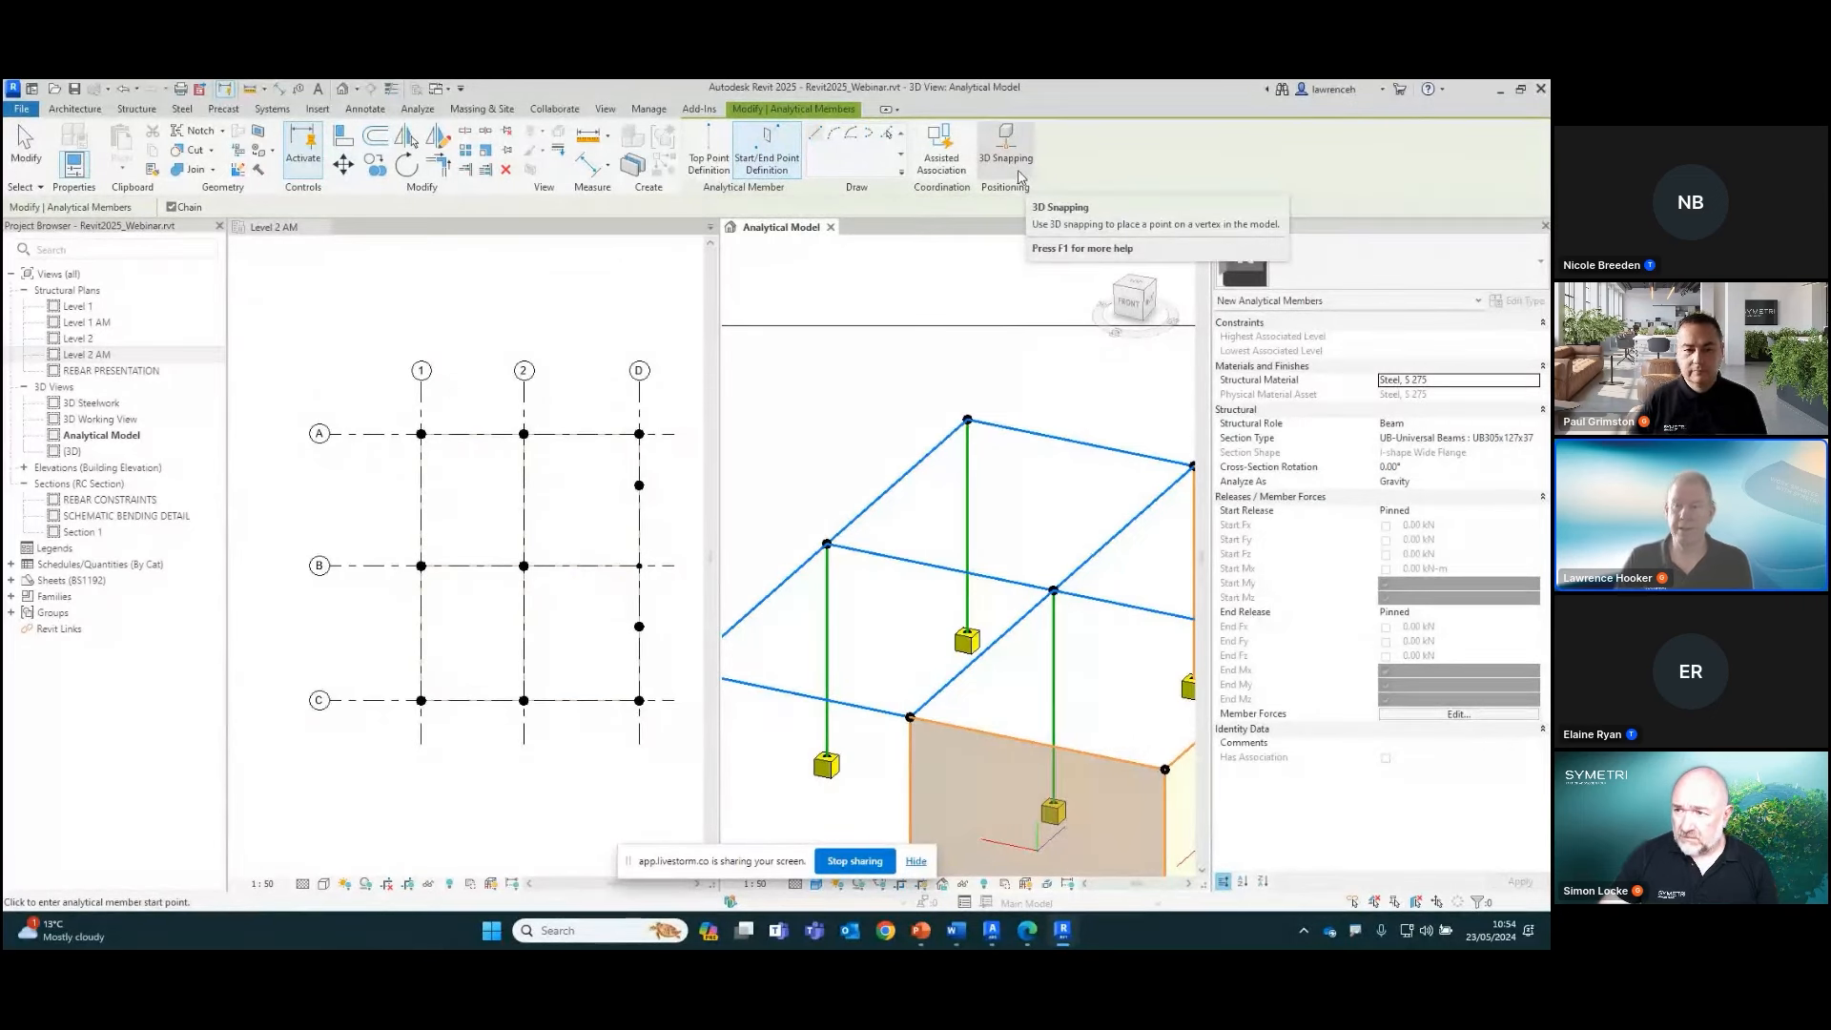
pyautogui.click(1021, 173)
pyautogui.click(967, 420)
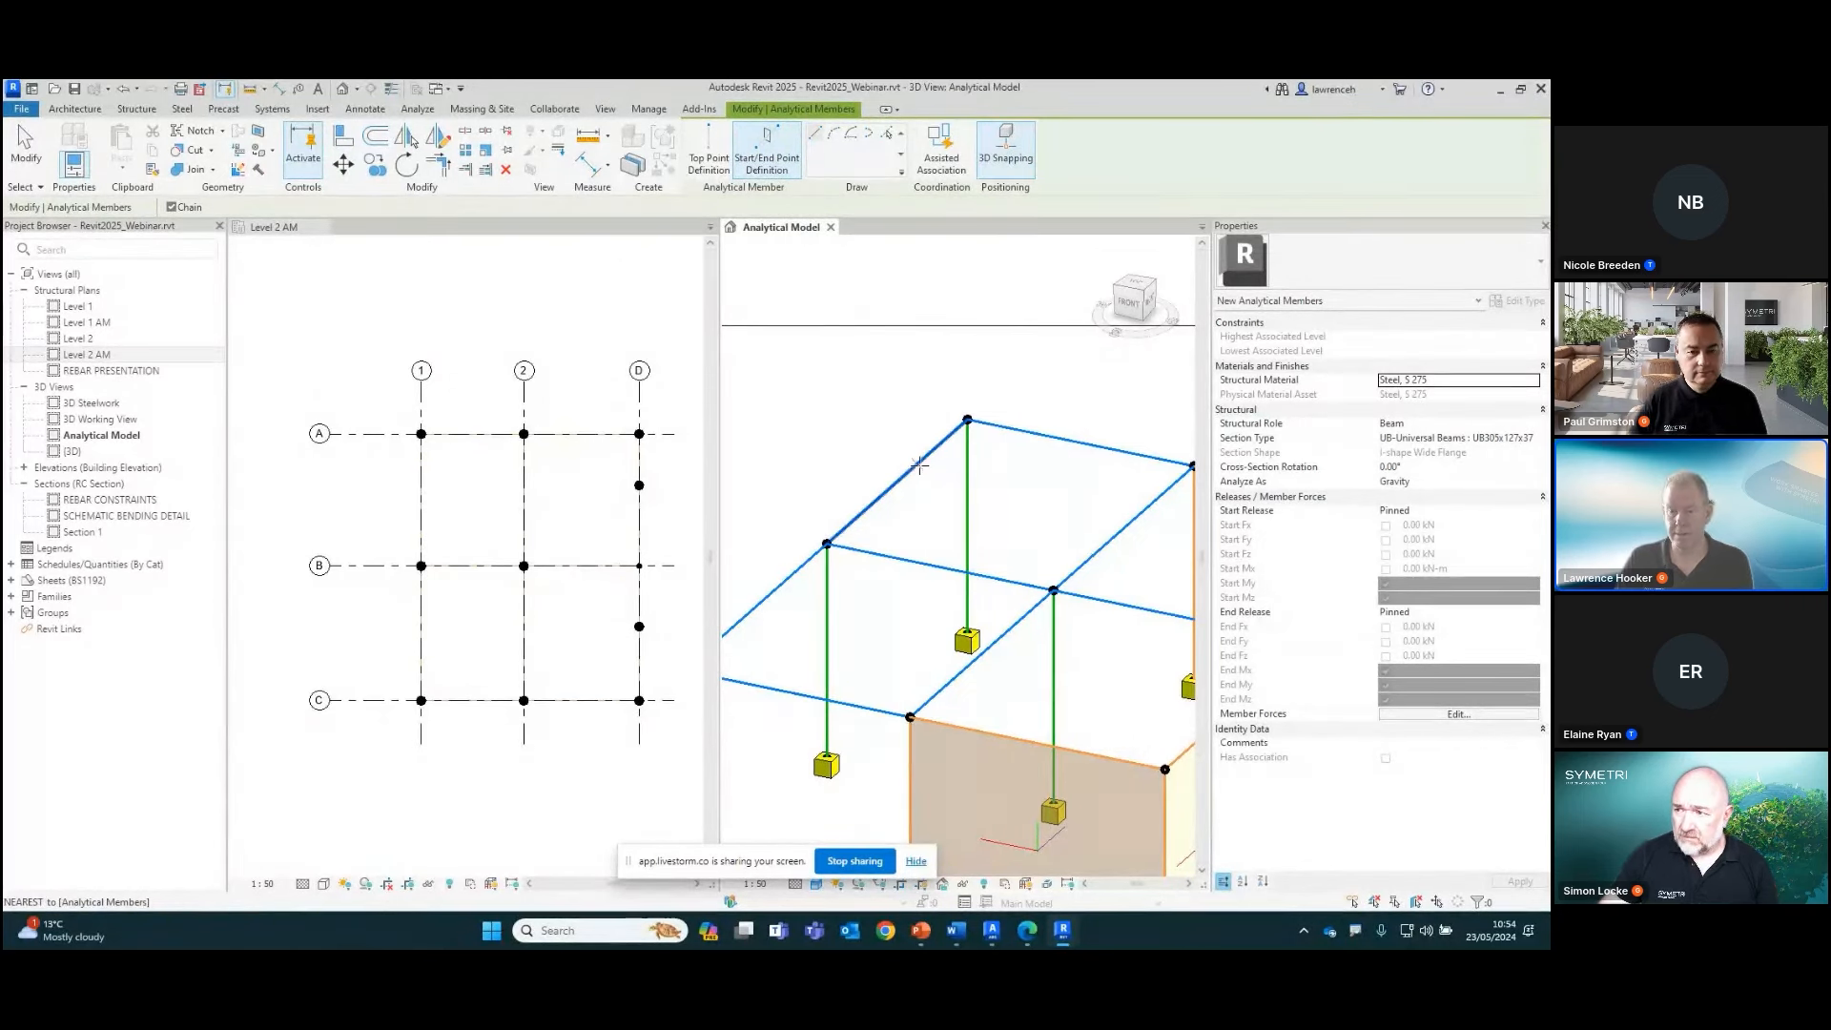
pyautogui.click(1151, 504)
pyautogui.press('Escape')
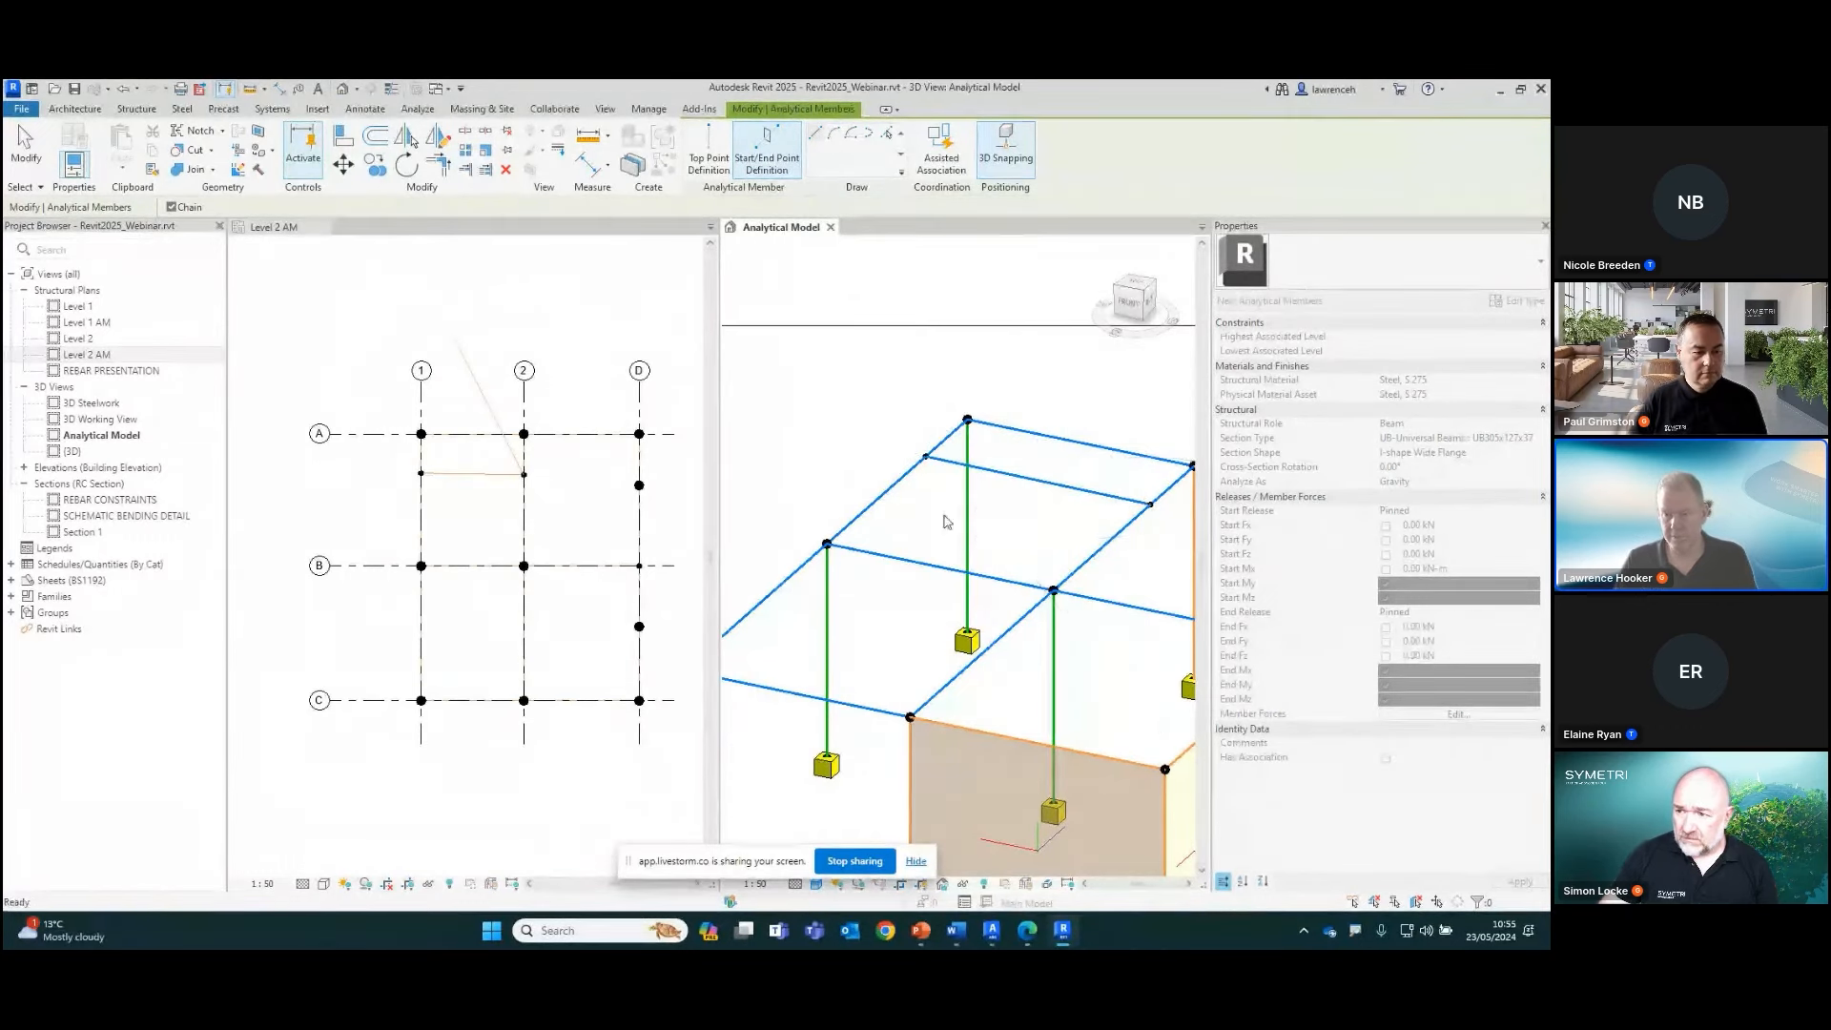
# Draw a second analytical beam member between the grid 1 and grid 2 beams, nearer grid B
pyautogui.click(868, 507)
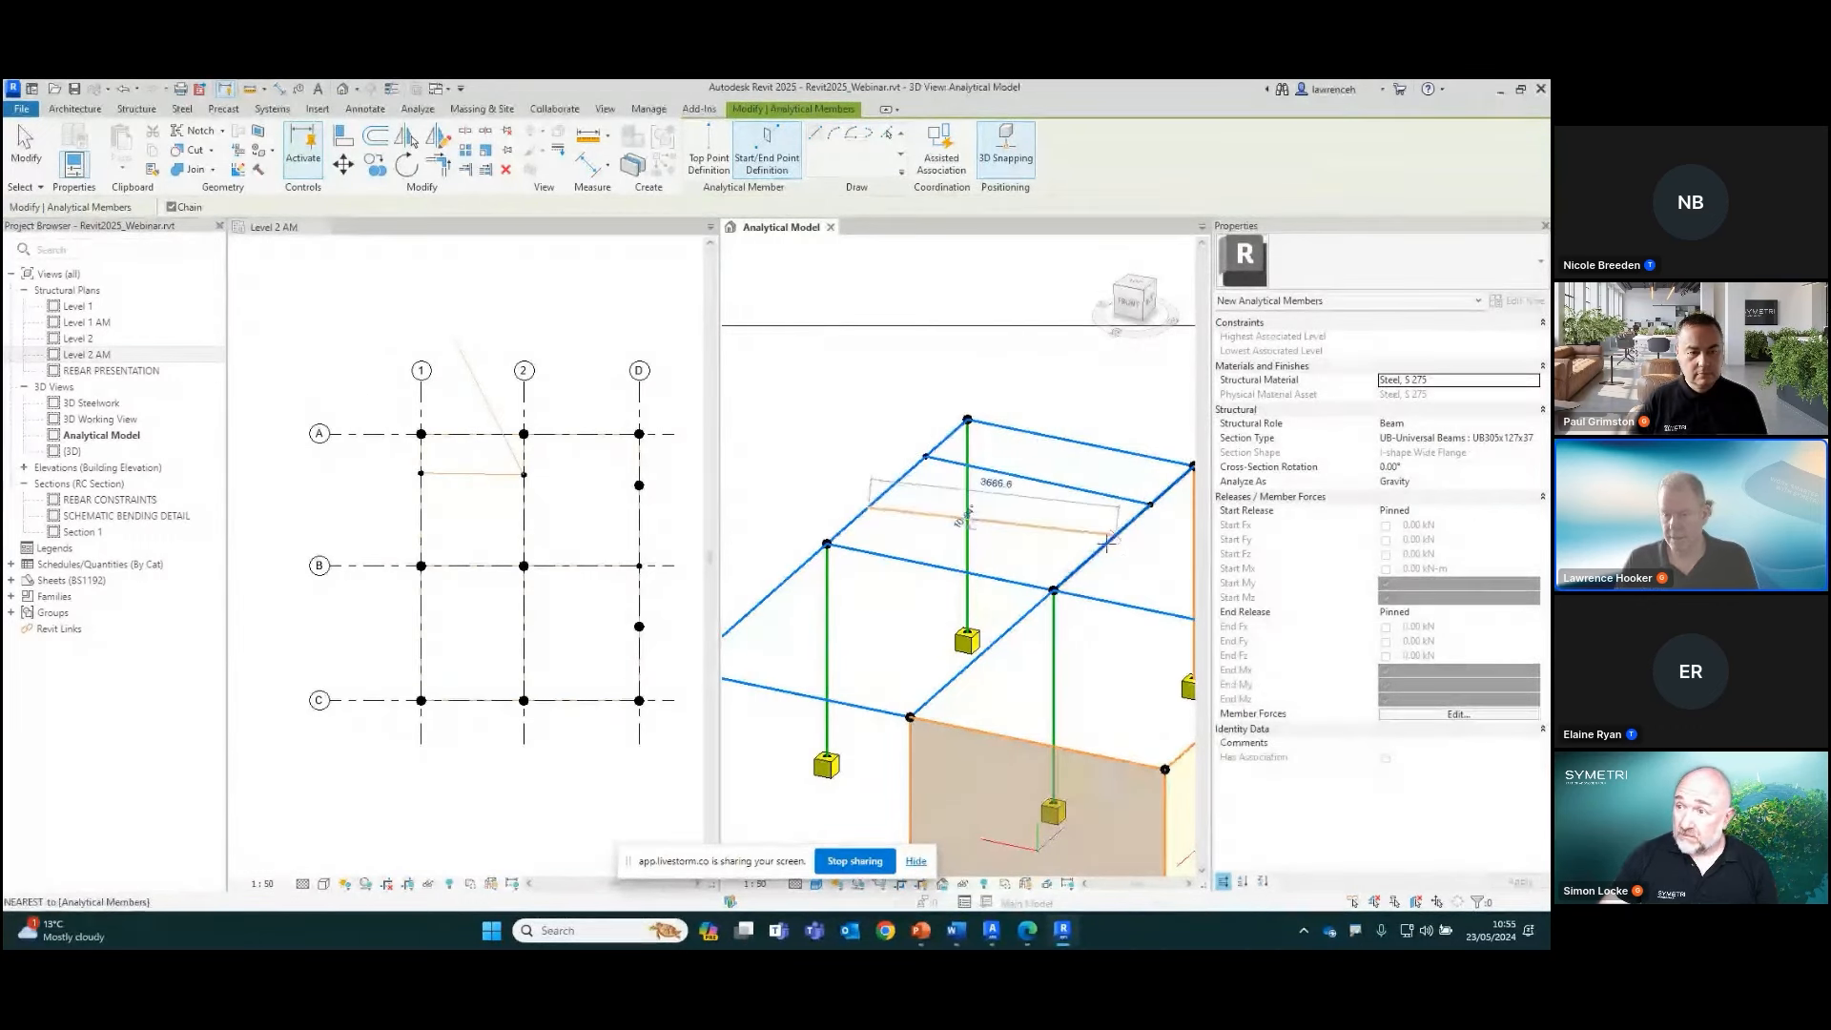
pyautogui.click(1106, 545)
pyautogui.press('Escape')
pyautogui.press('Escape')
# Select the first new member's node on grid 1 and set its Normalized Curve Parameter to 0.333
pyautogui.moveTo(835, 418); pyautogui.dragTo(940, 472)
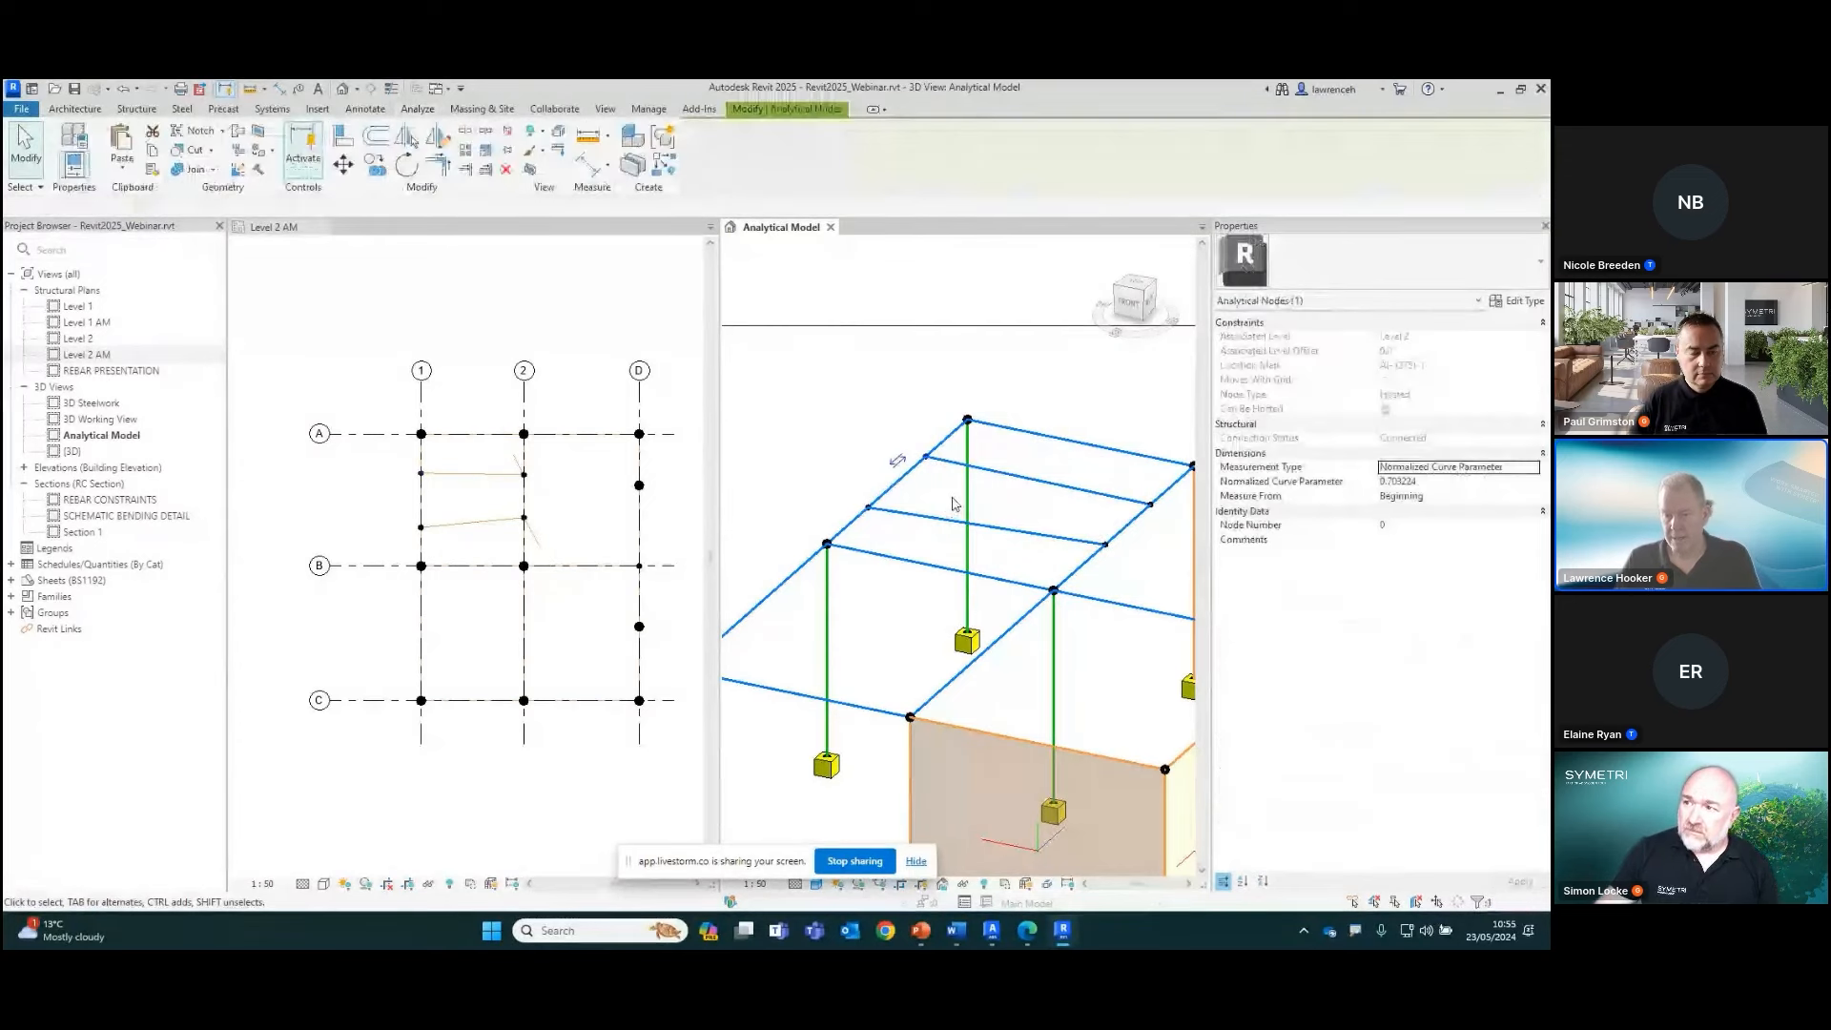
pyautogui.click(1533, 468)
pyautogui.click(1530, 467)
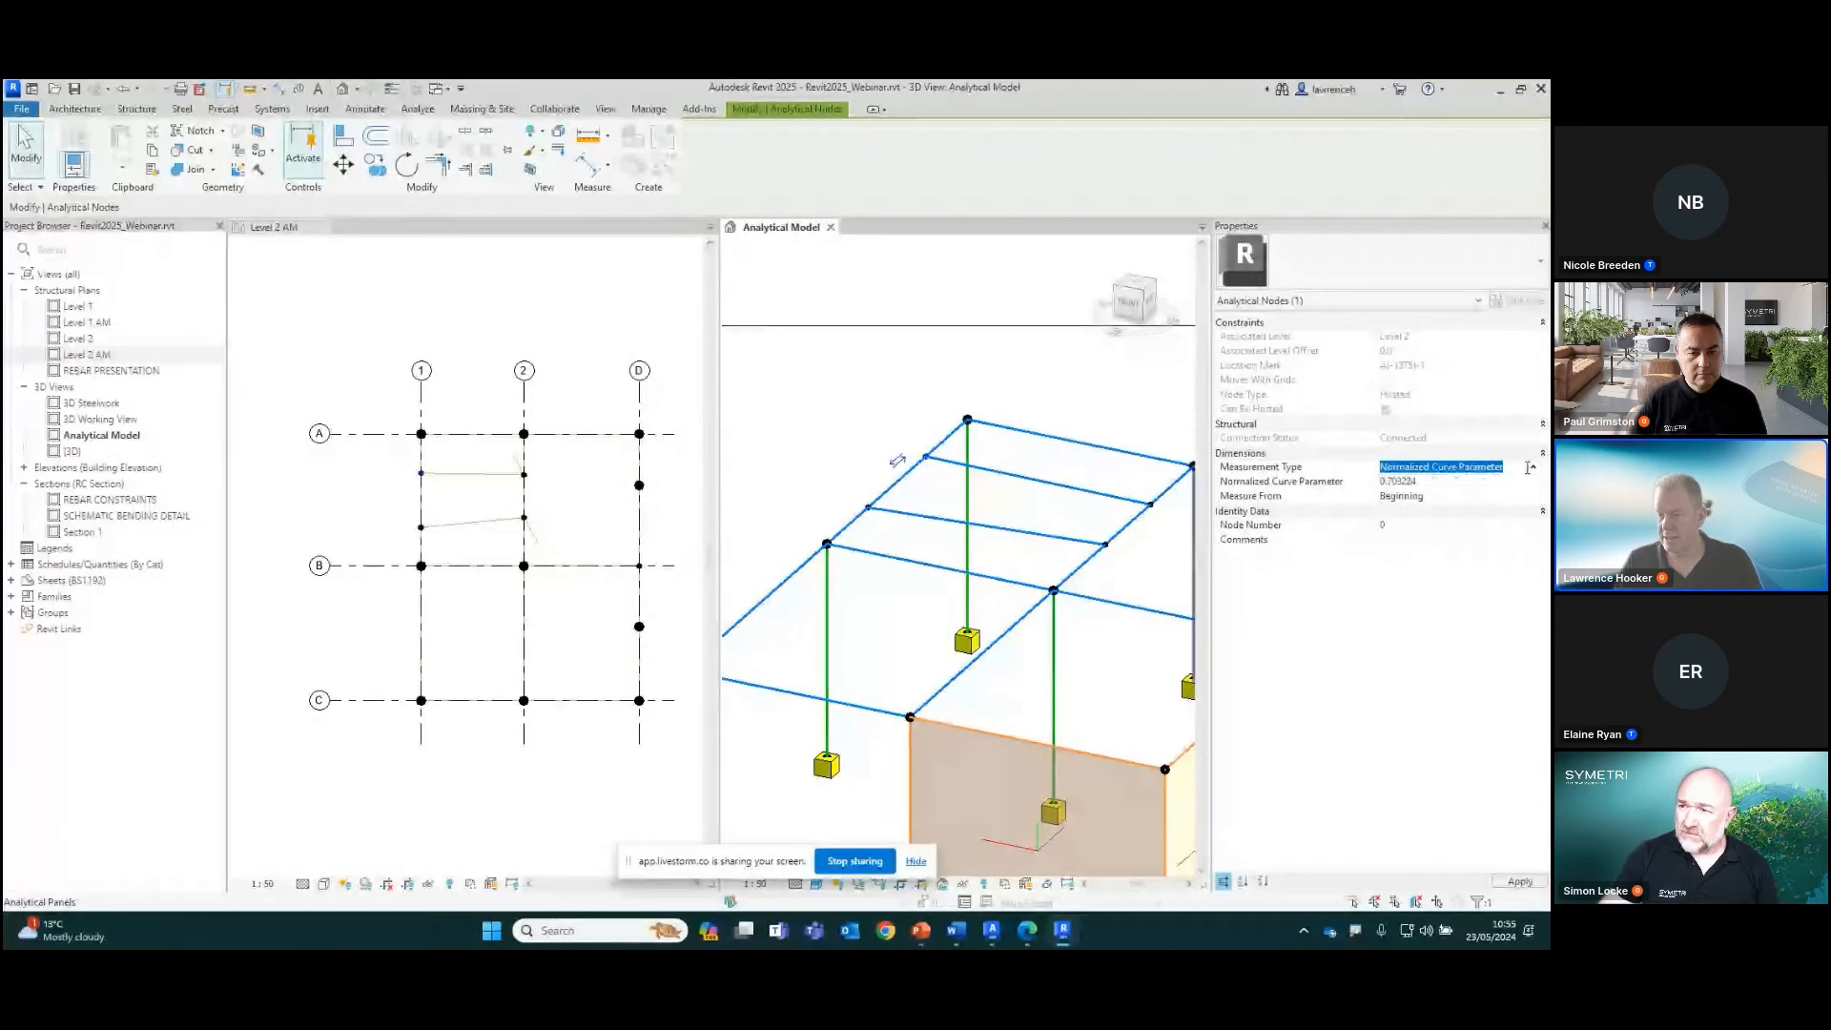
pyautogui.click(1462, 481)
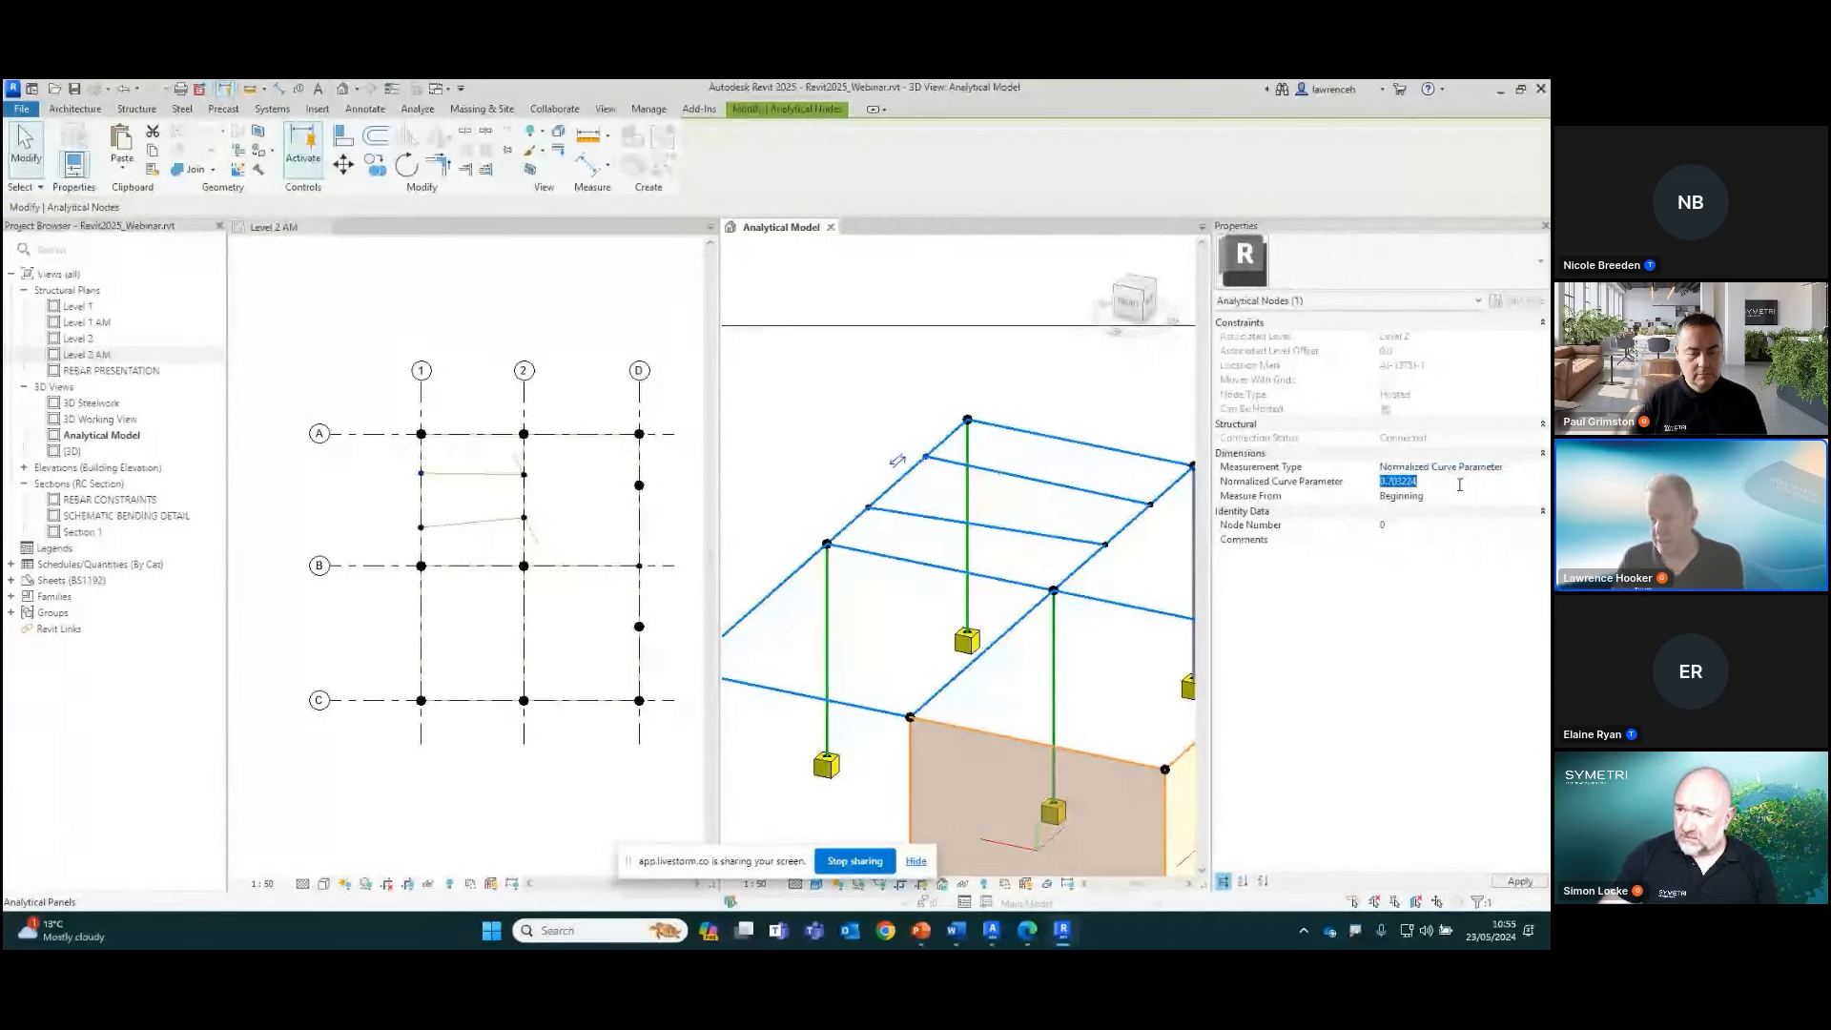
pyautogui.write('0.3')
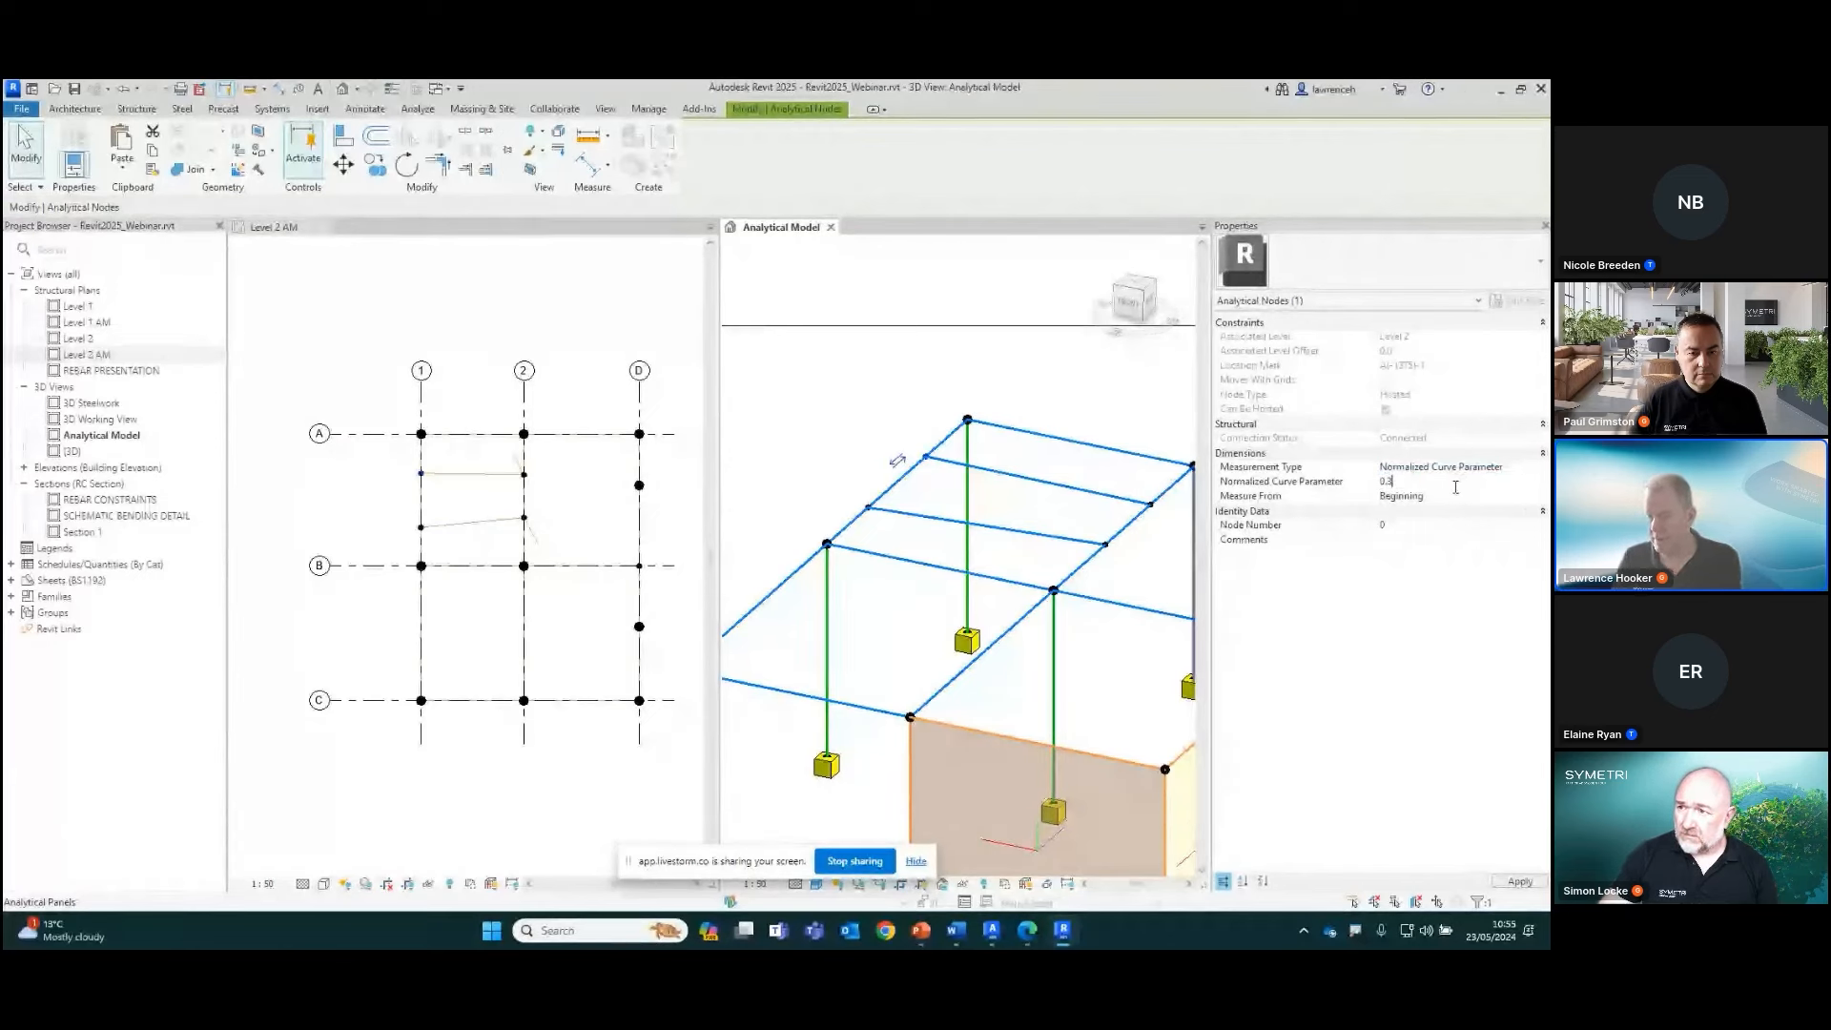
pyautogui.write('33')
pyautogui.press('Return')
# Change the Normalized Curve Parameter of the selected grid 1 node to 0.66
pyautogui.click(1442, 482)
pyautogui.write('0.66')
pyautogui.press('Return')
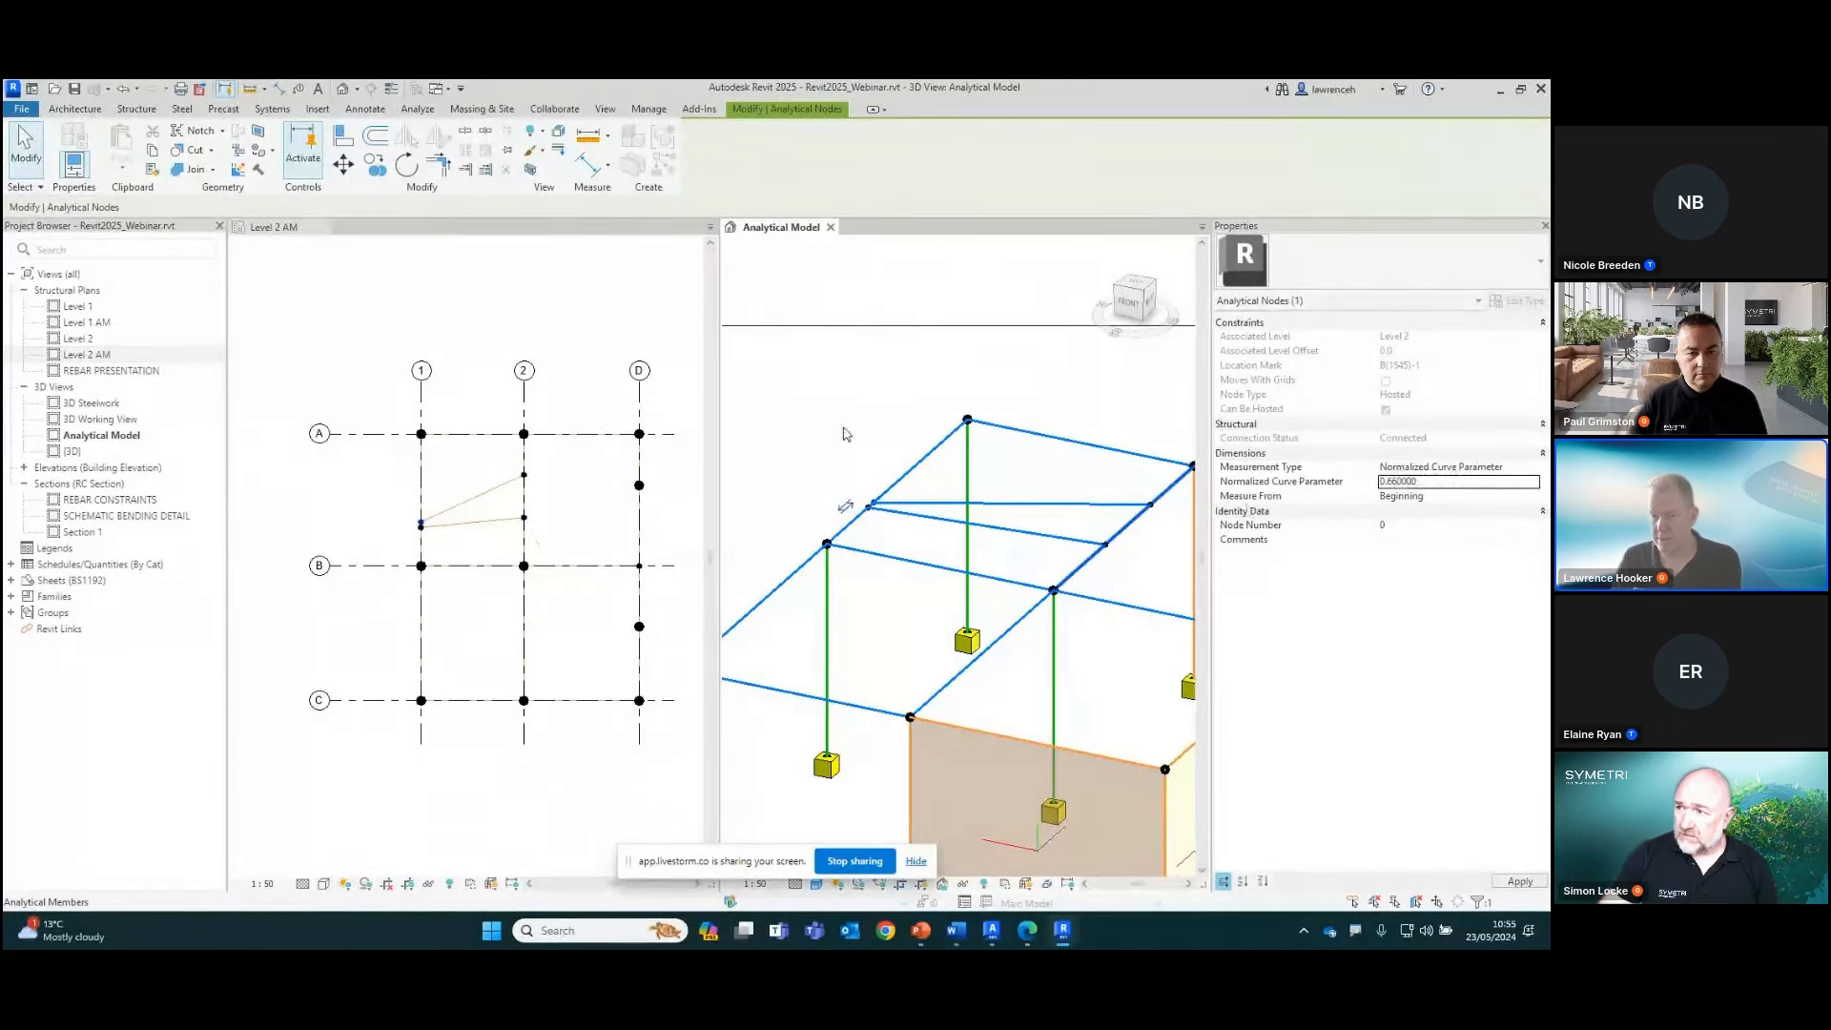
# Set the Normalized Curve Parameter of the second member's node on grid 1 to 0.33 and deselect it
pyautogui.moveTo(845, 491); pyautogui.dragTo(903, 525)
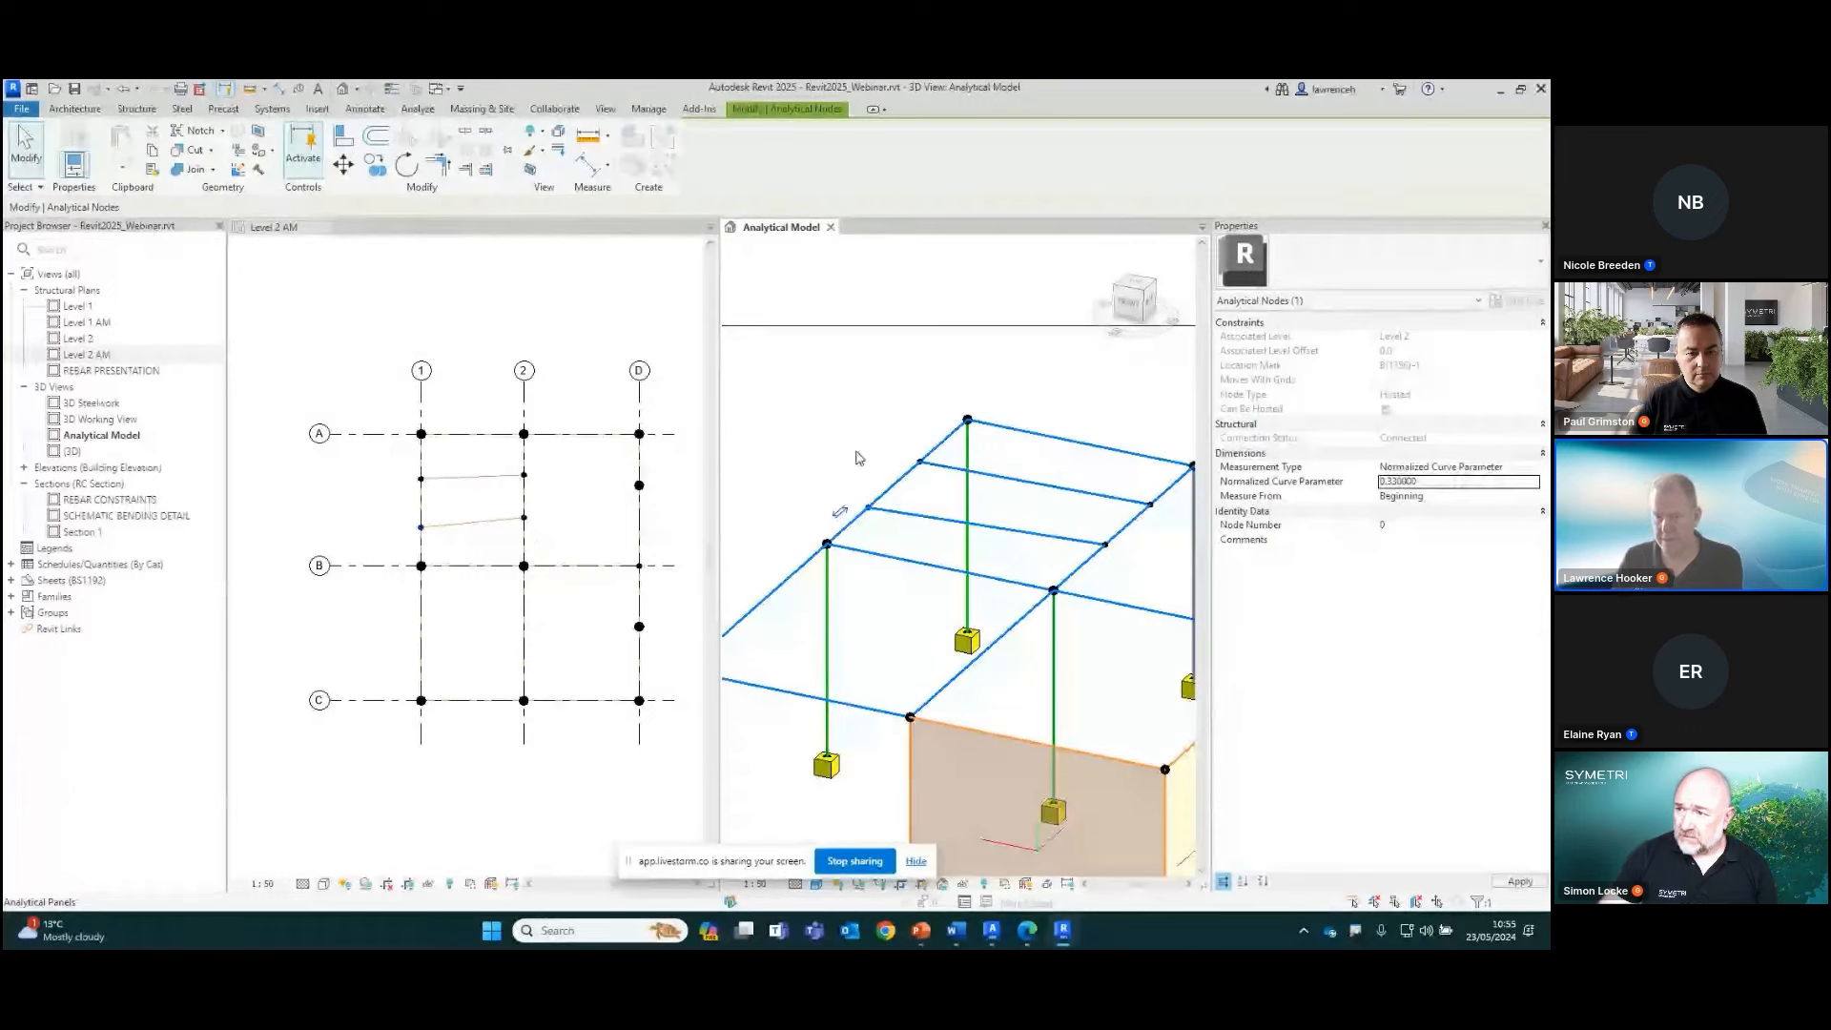
pyautogui.click(992, 500)
pyautogui.keyDown('shift'); pyautogui.moveTo(985, 504); pyautogui.dragTo(998, 500, button='middle'); pyautogui.keyUp('shift')
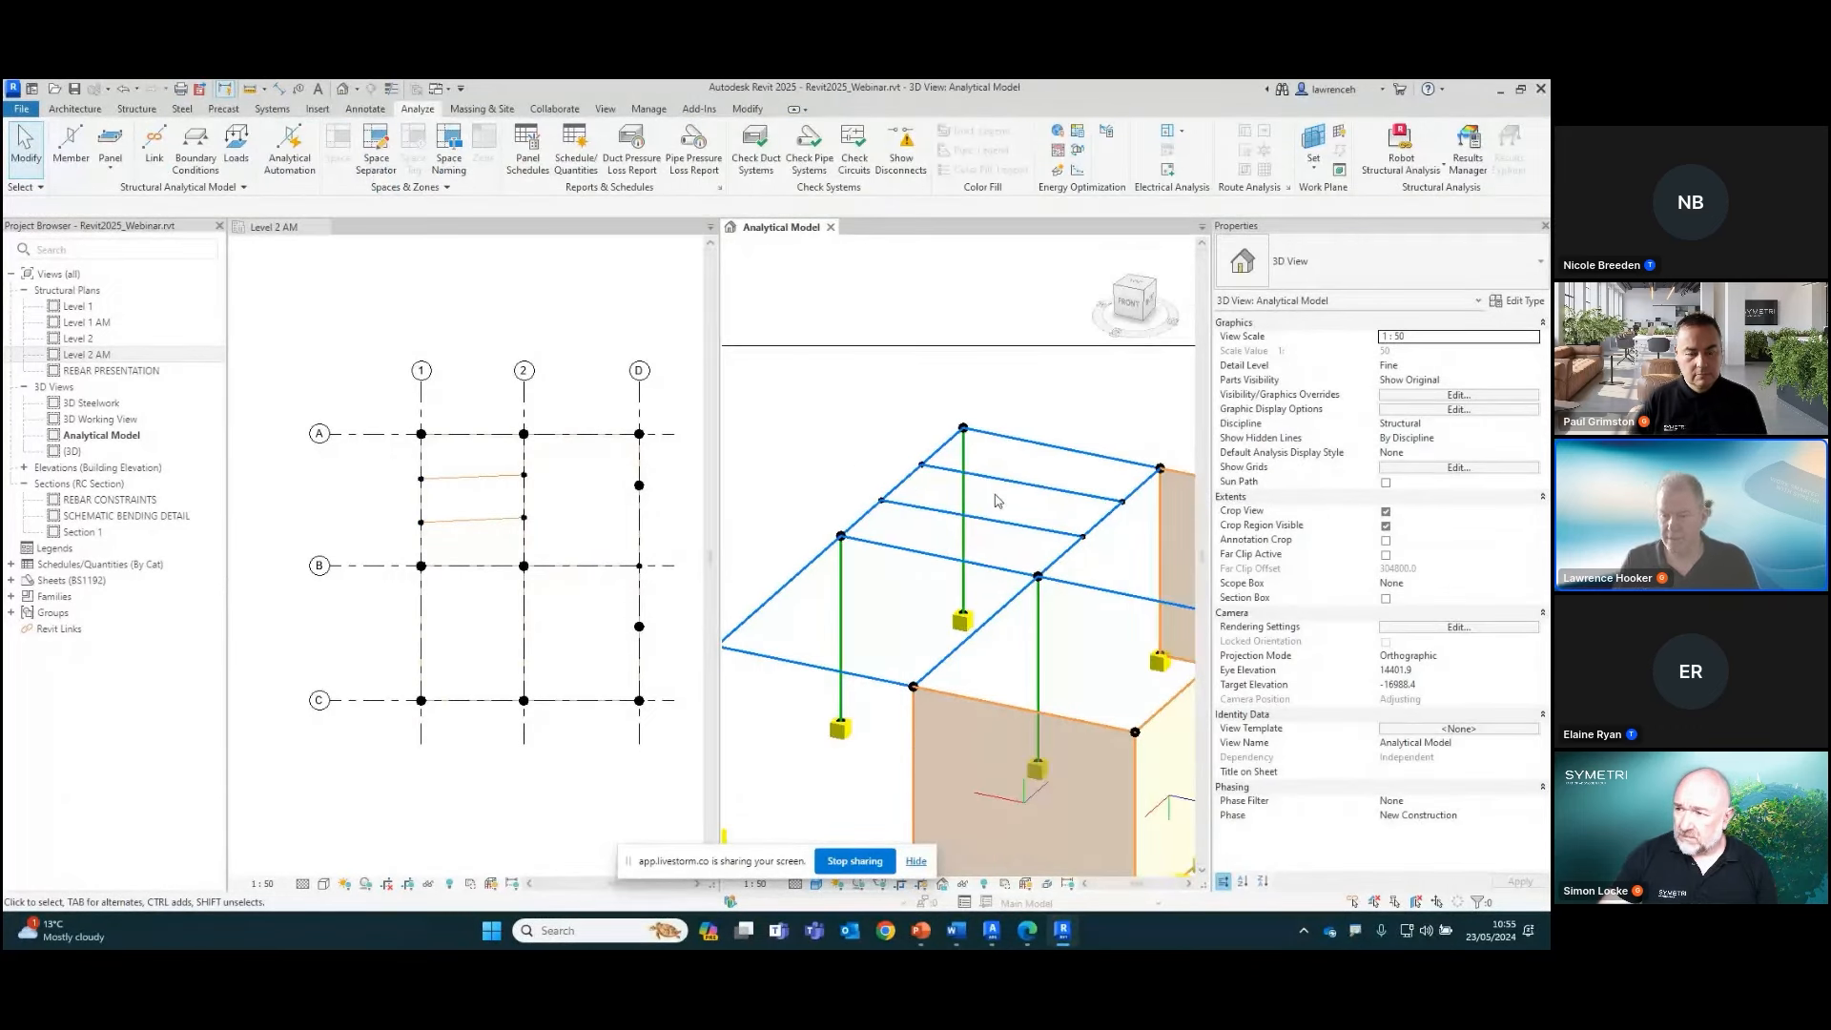
# In the plan, set the Normalized Curve Parameter of the first member's node on grid 2 to 0.66
pyautogui.click(382, 477)
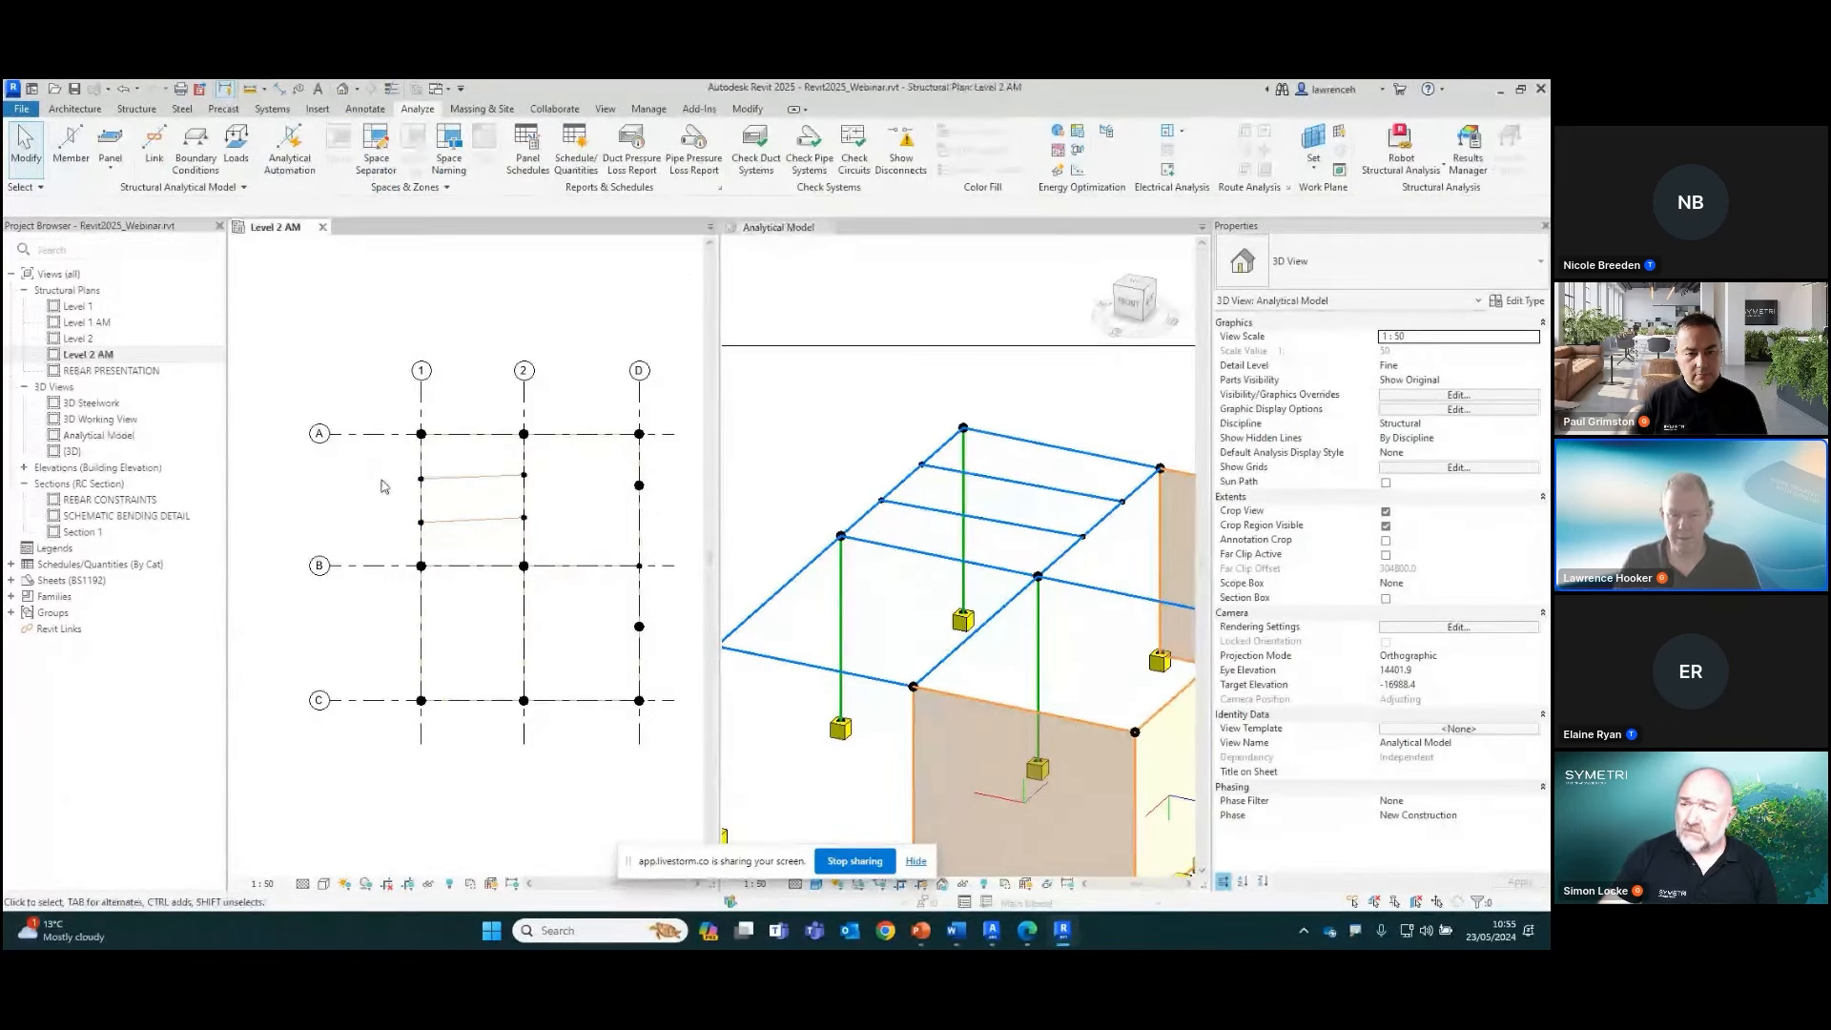
pyautogui.click(502, 475)
pyautogui.click(523, 474)
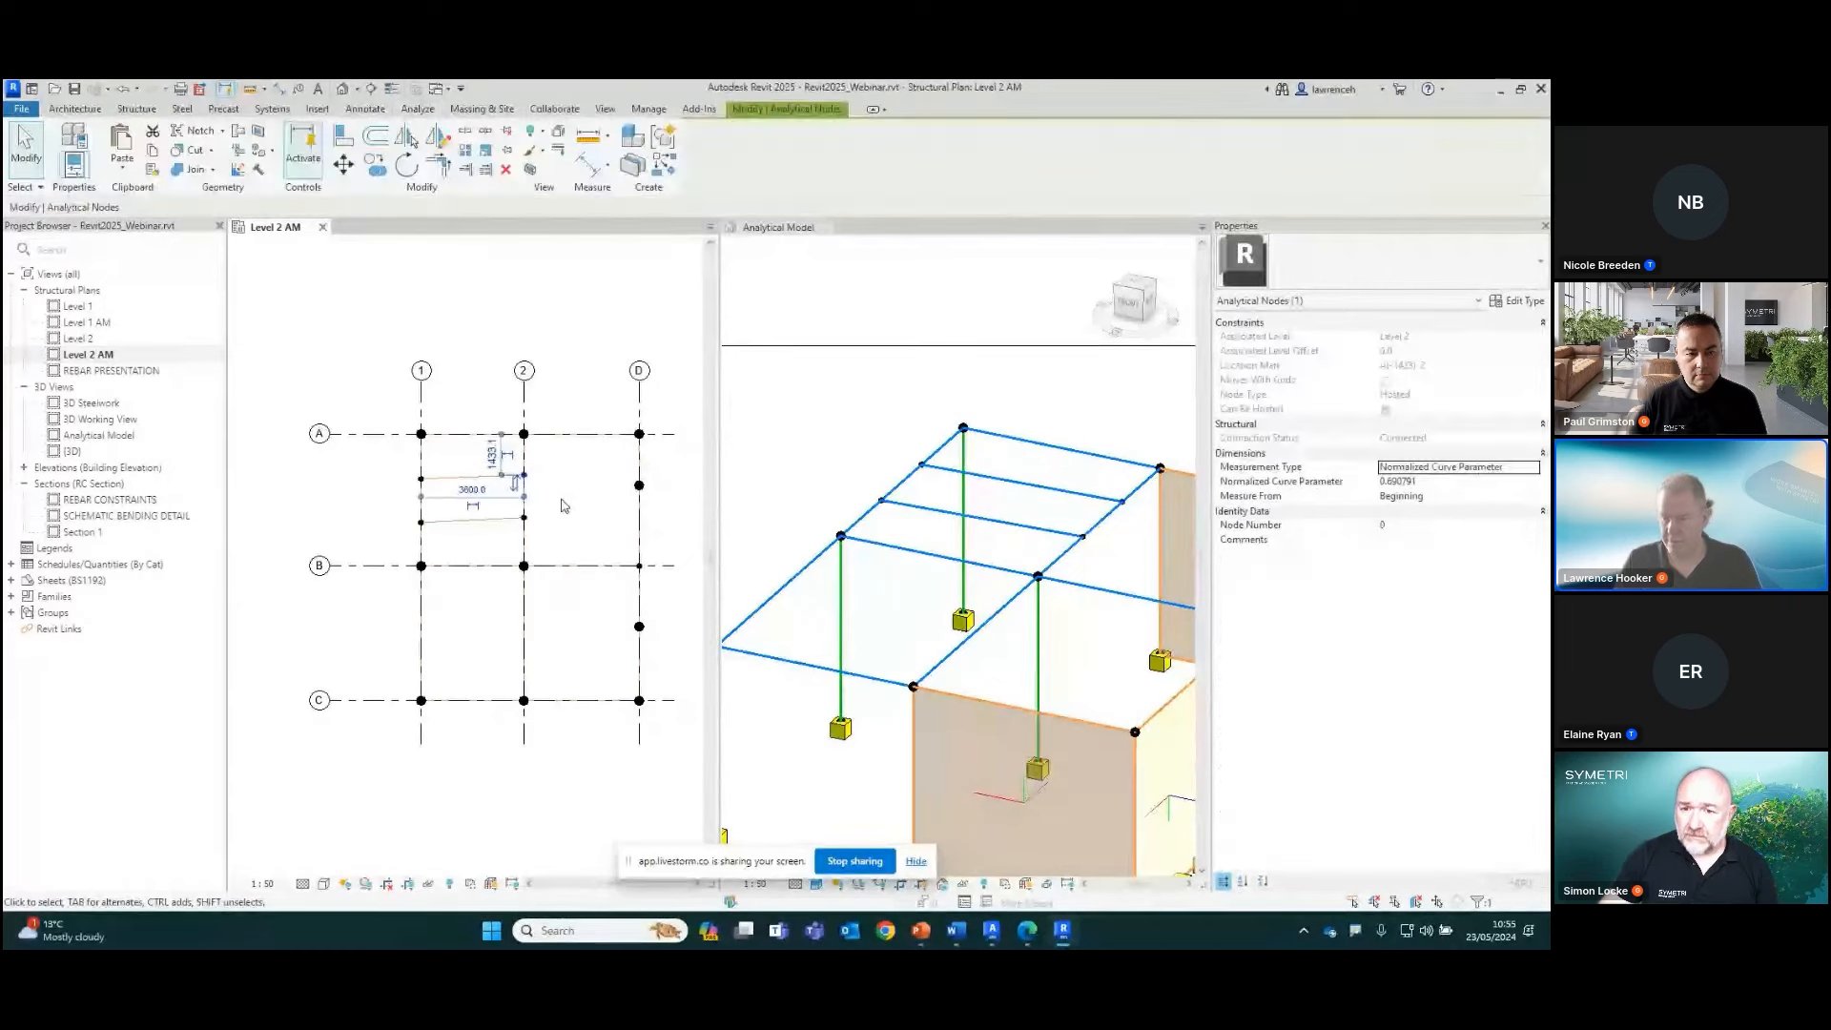
pyautogui.click(1433, 481)
pyautogui.write('0.66')
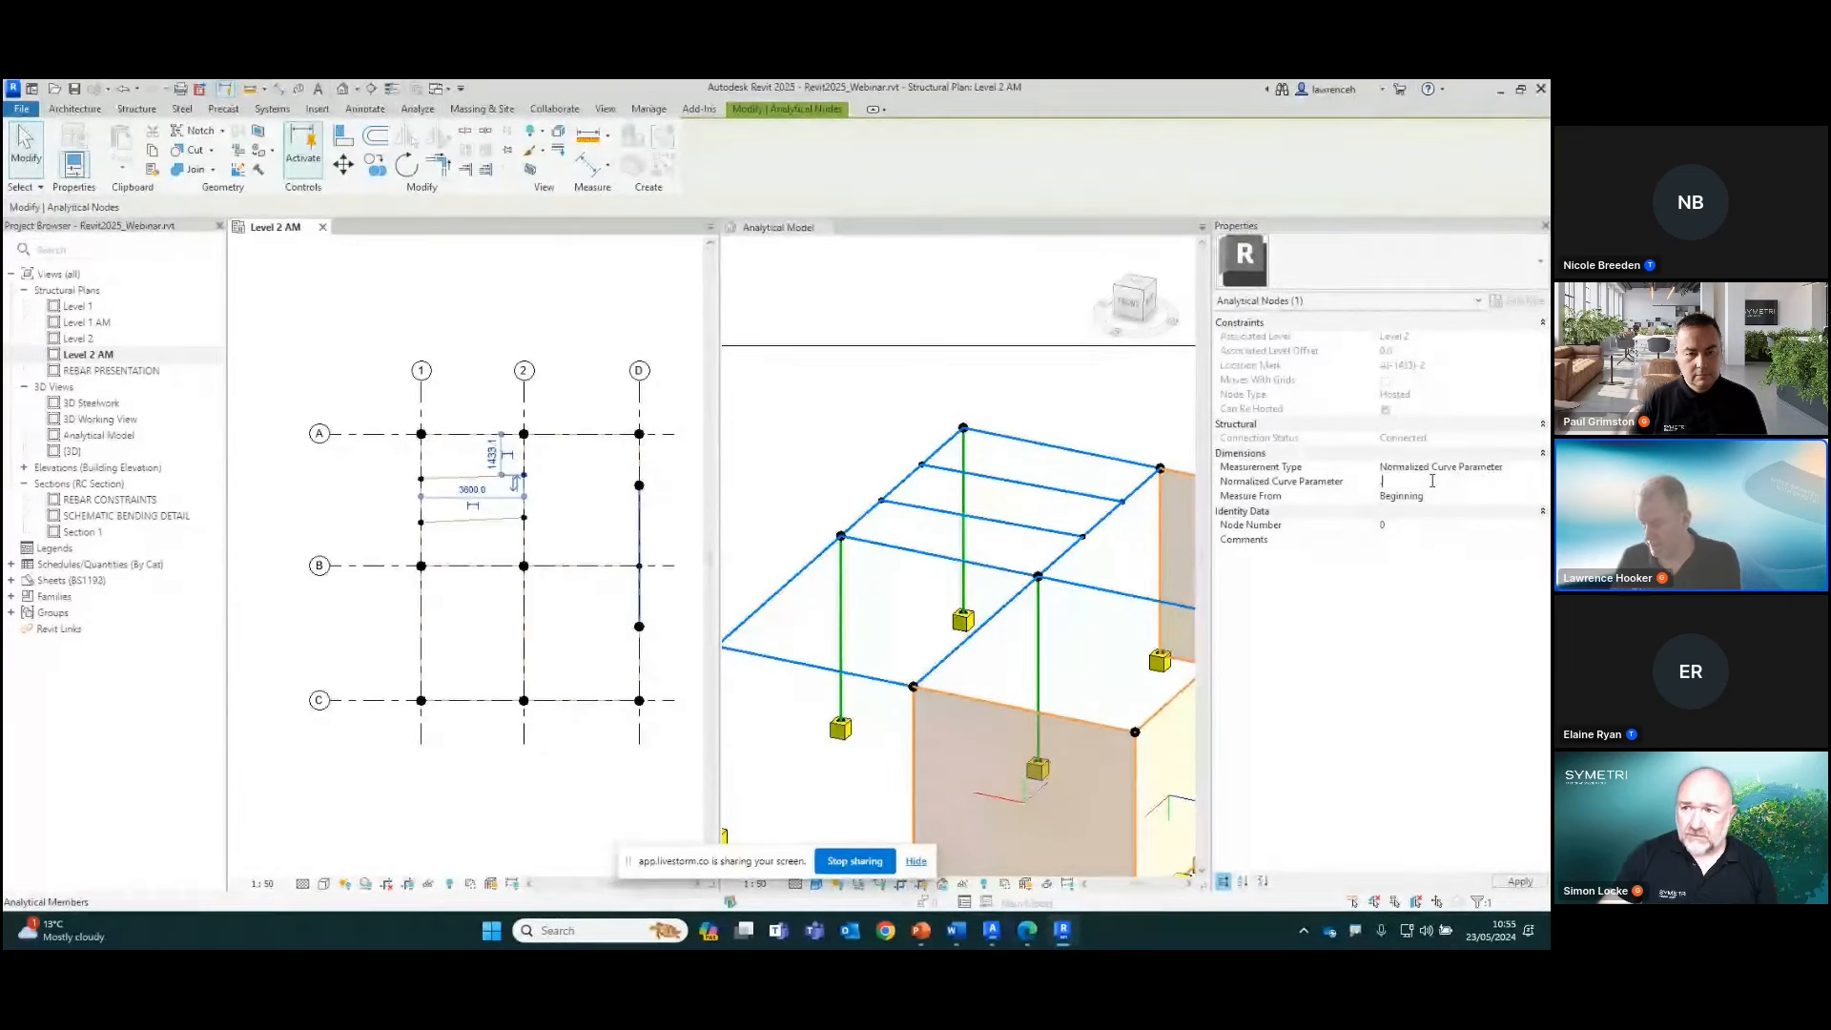
pyautogui.click(515, 536)
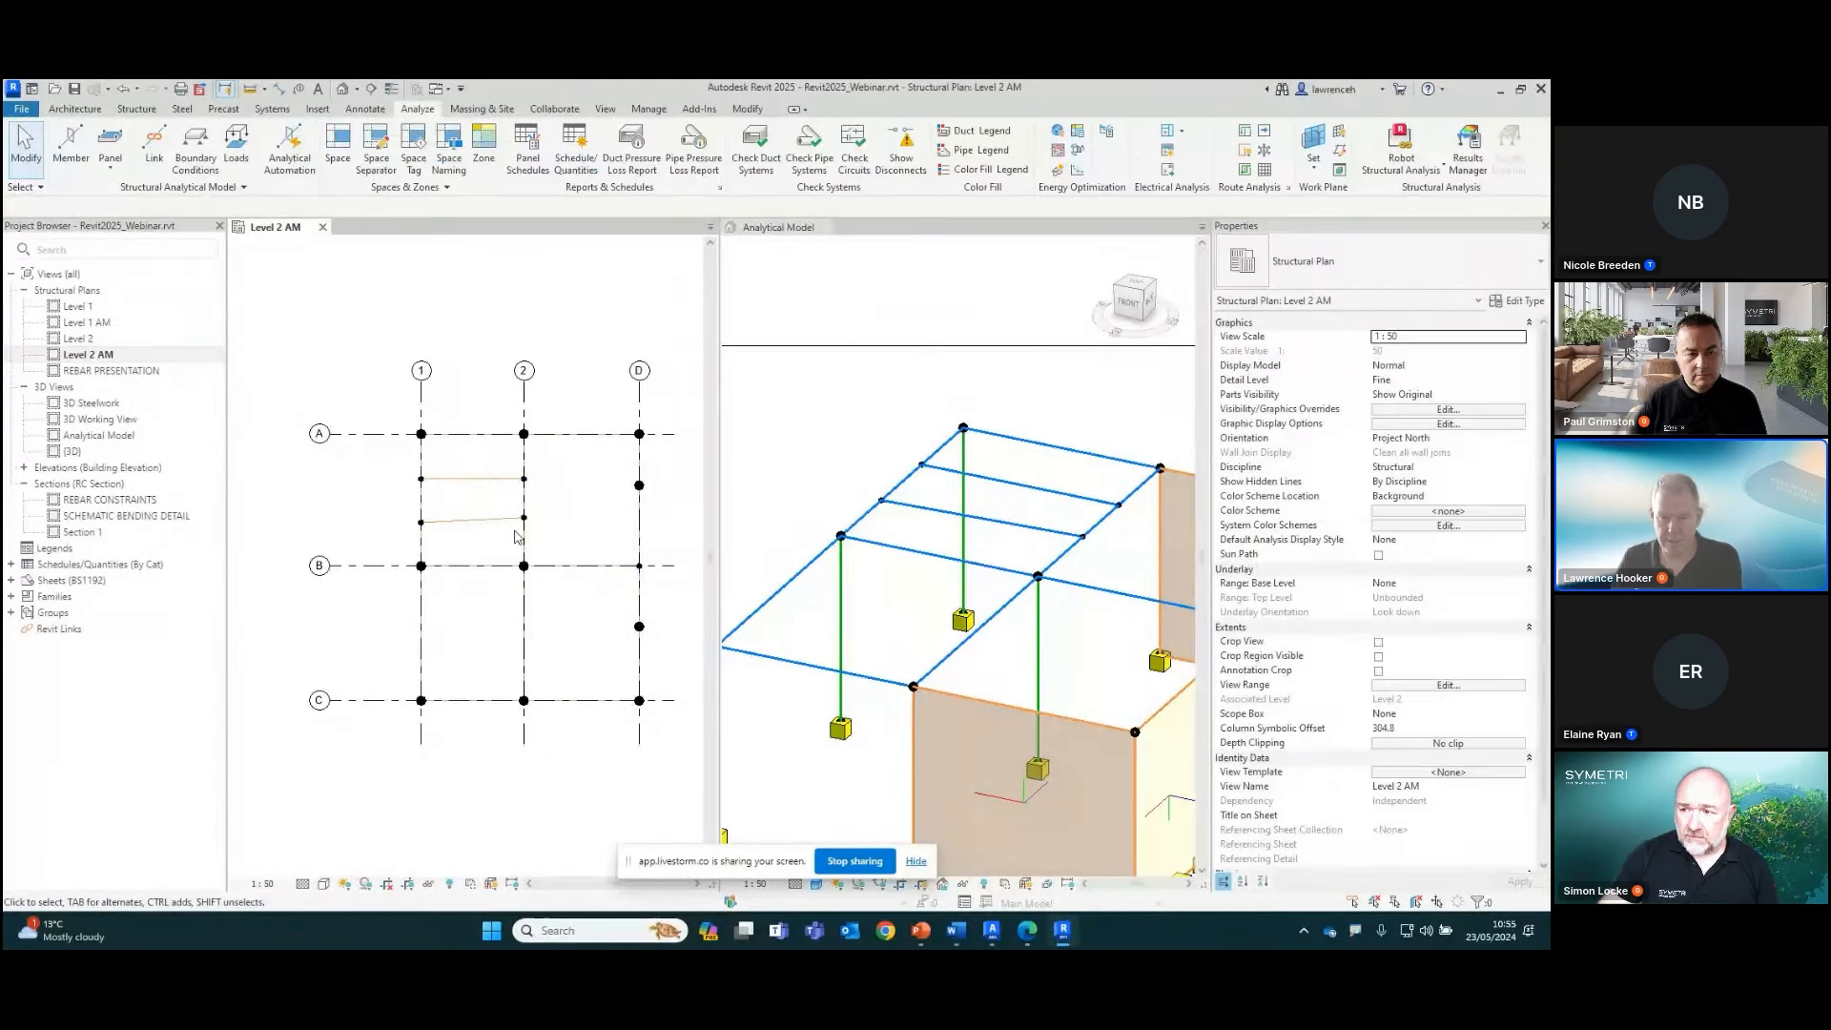
# Set the Normalized Curve Parameter of the second member's node on grid 2 to 0.33
pyautogui.click(520, 522)
pyautogui.click(1438, 481)
pyautogui.press('BackSpace')
pyautogui.write('.33')
pyautogui.click(610, 534)
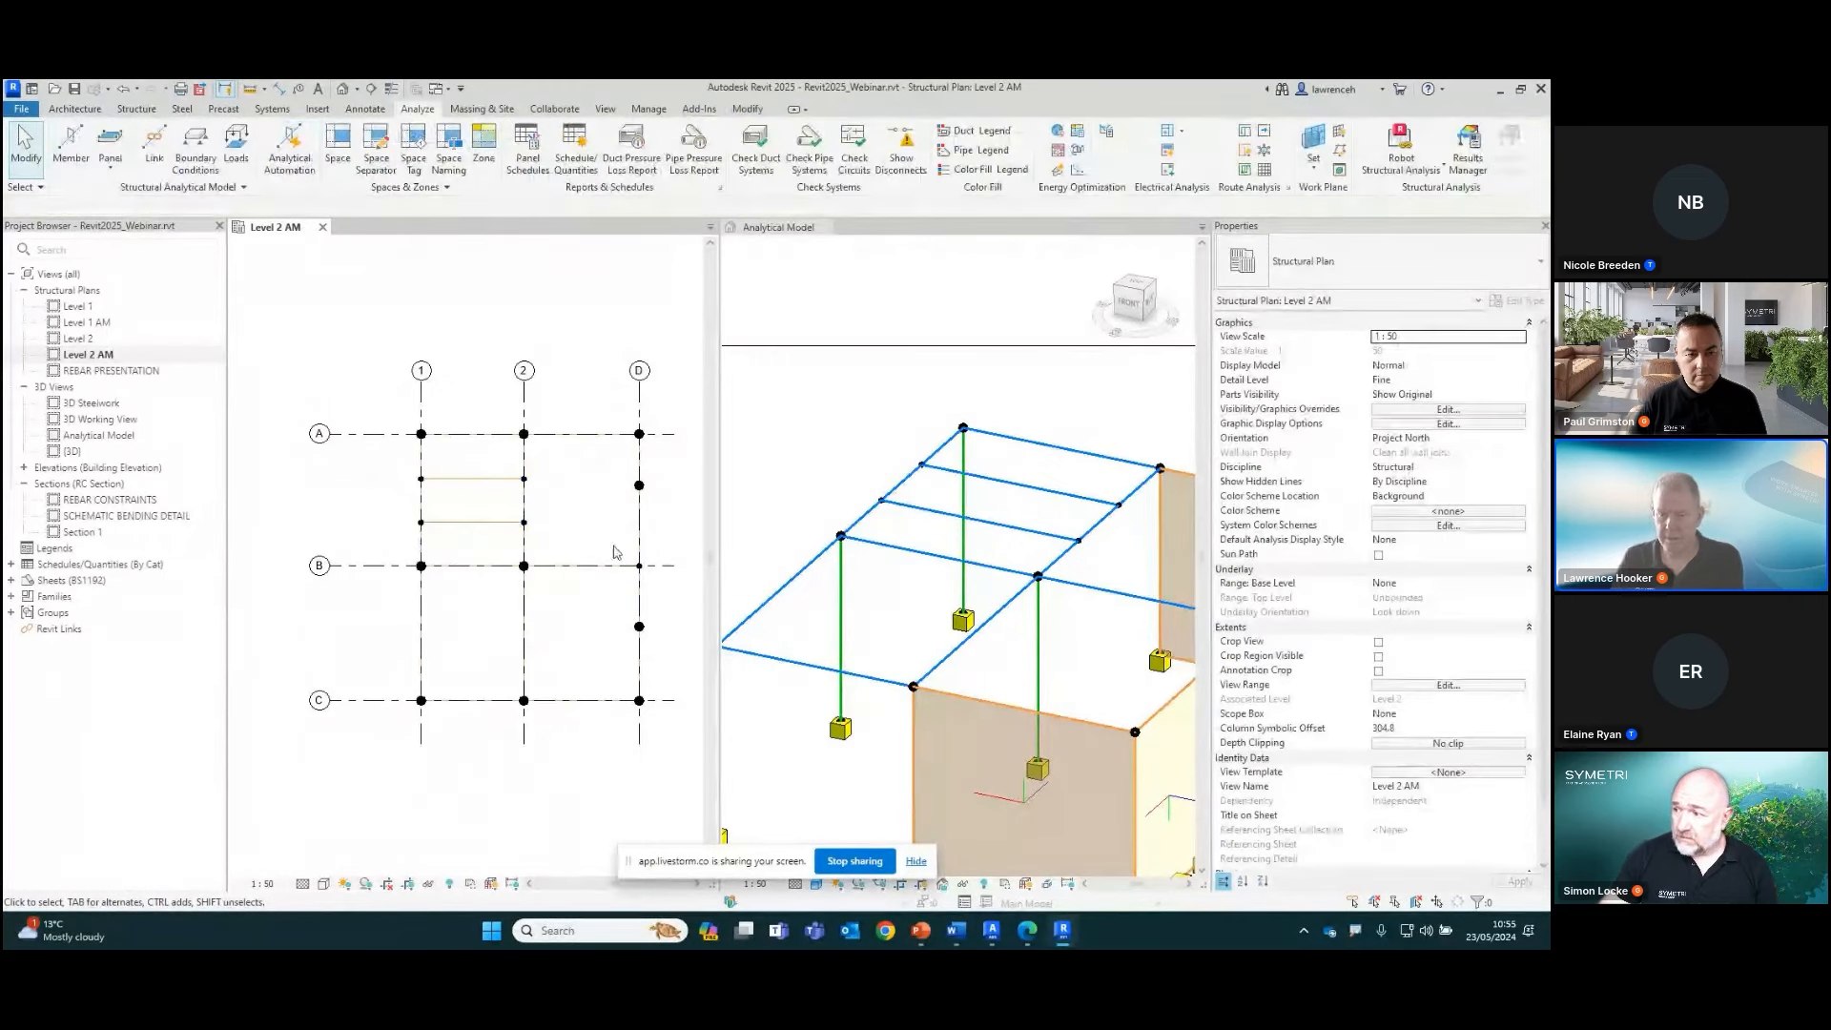
# Move grid line A towards grid line B, about 3825 mm away from it, and deselect it
pyautogui.click(378, 434)
pyautogui.moveTo(379, 434); pyautogui.dragTo(397, 524)
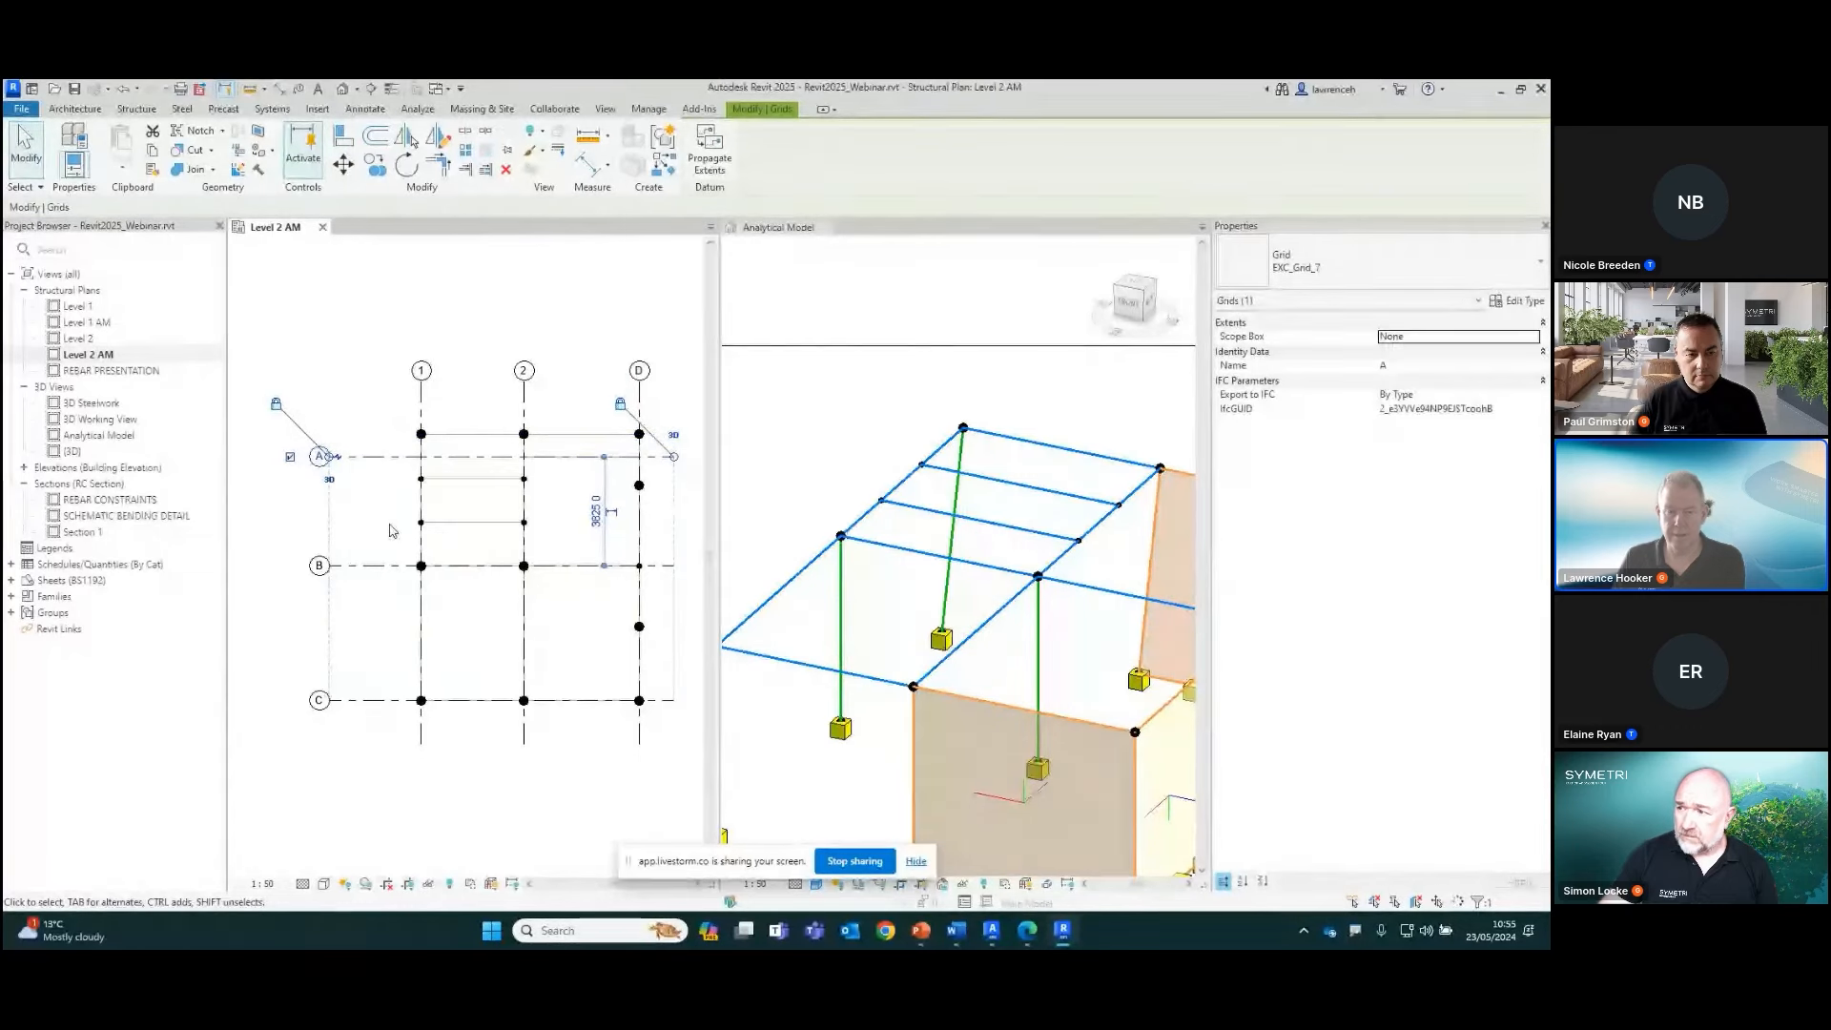
pyautogui.click(387, 441)
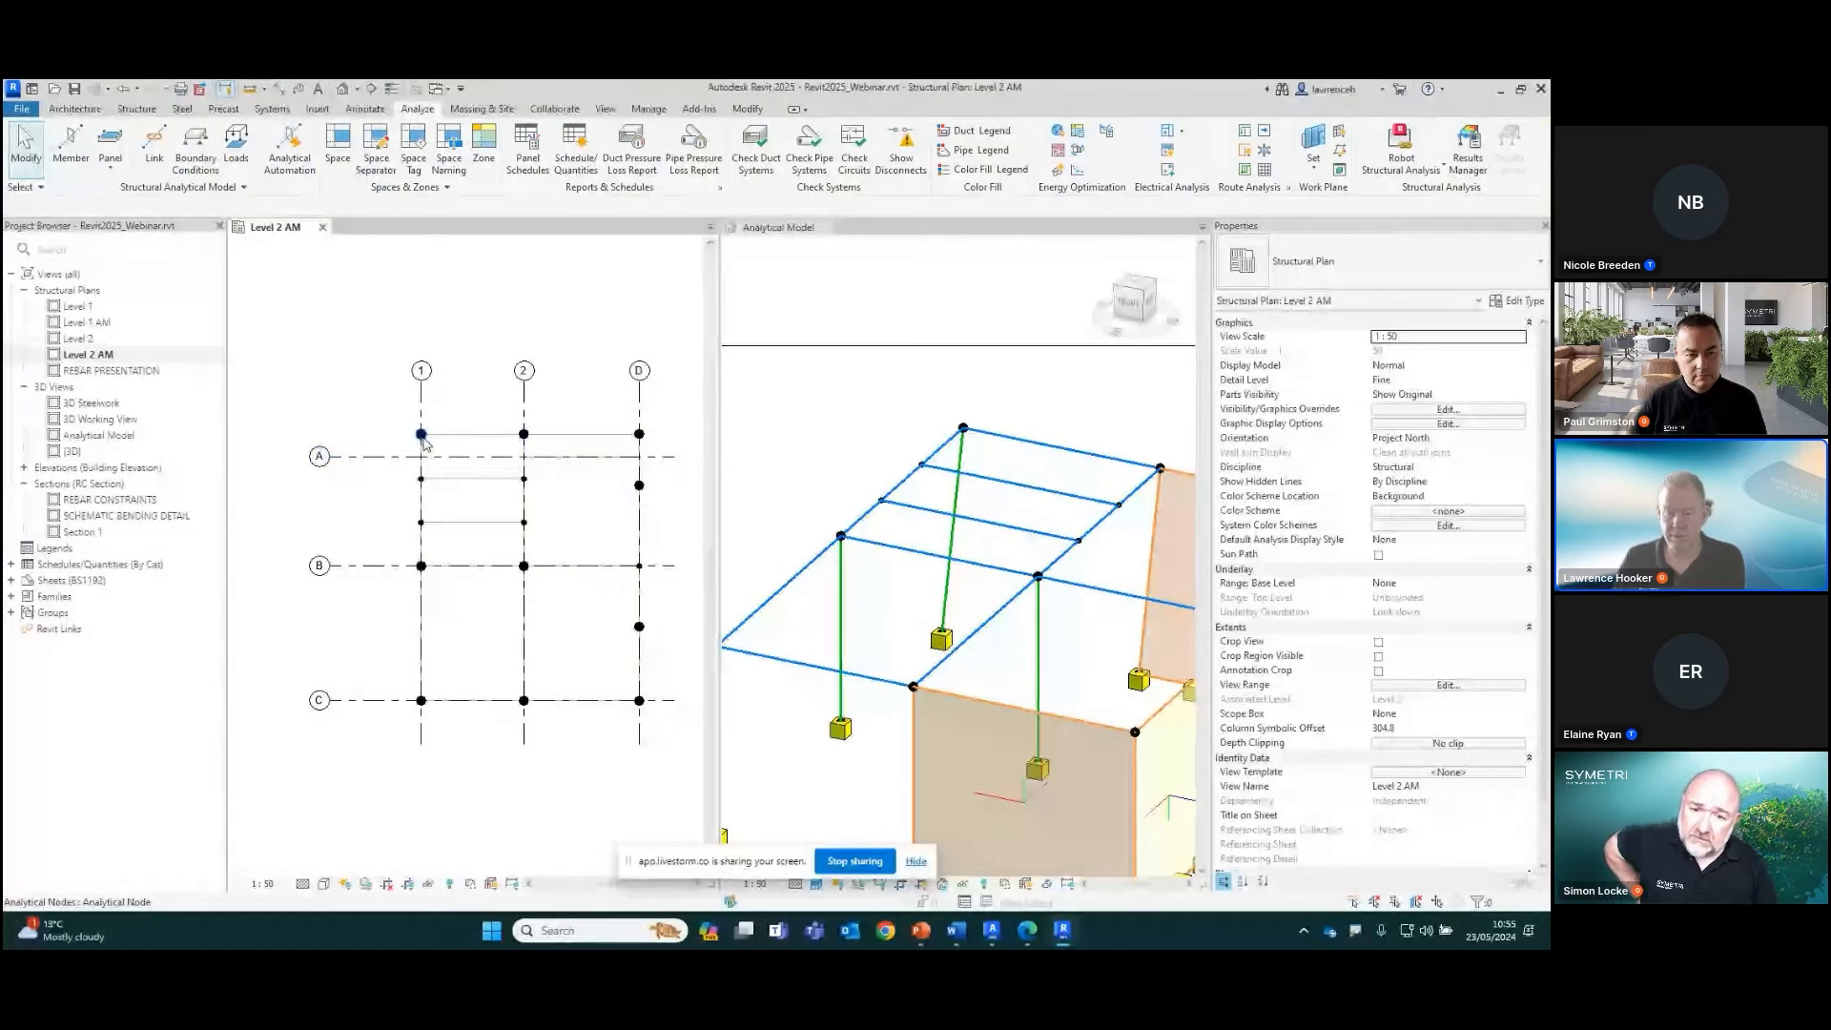
# Undo the move of grid line A and inspect the Moves With Grids setting of its nodes on grids 1 and 2 in the 3D view
pyautogui.hotkey('ctrl', 'z')
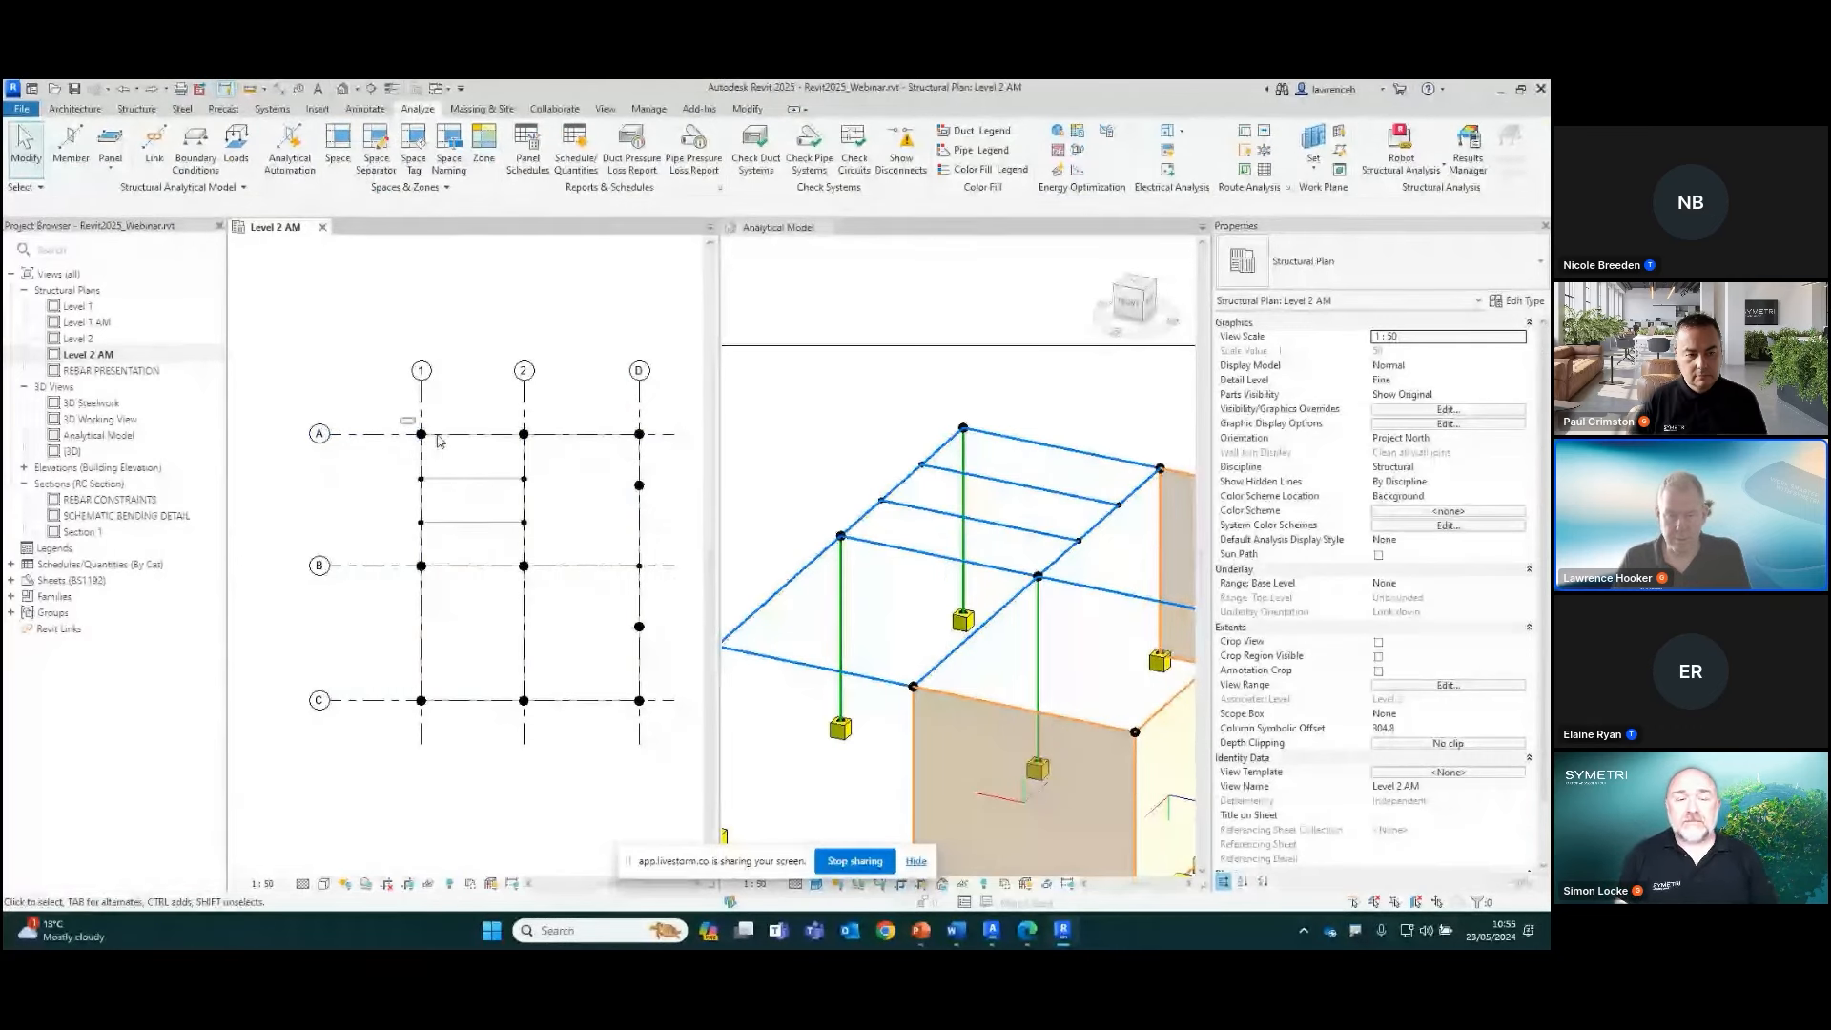
pyautogui.click(935, 413)
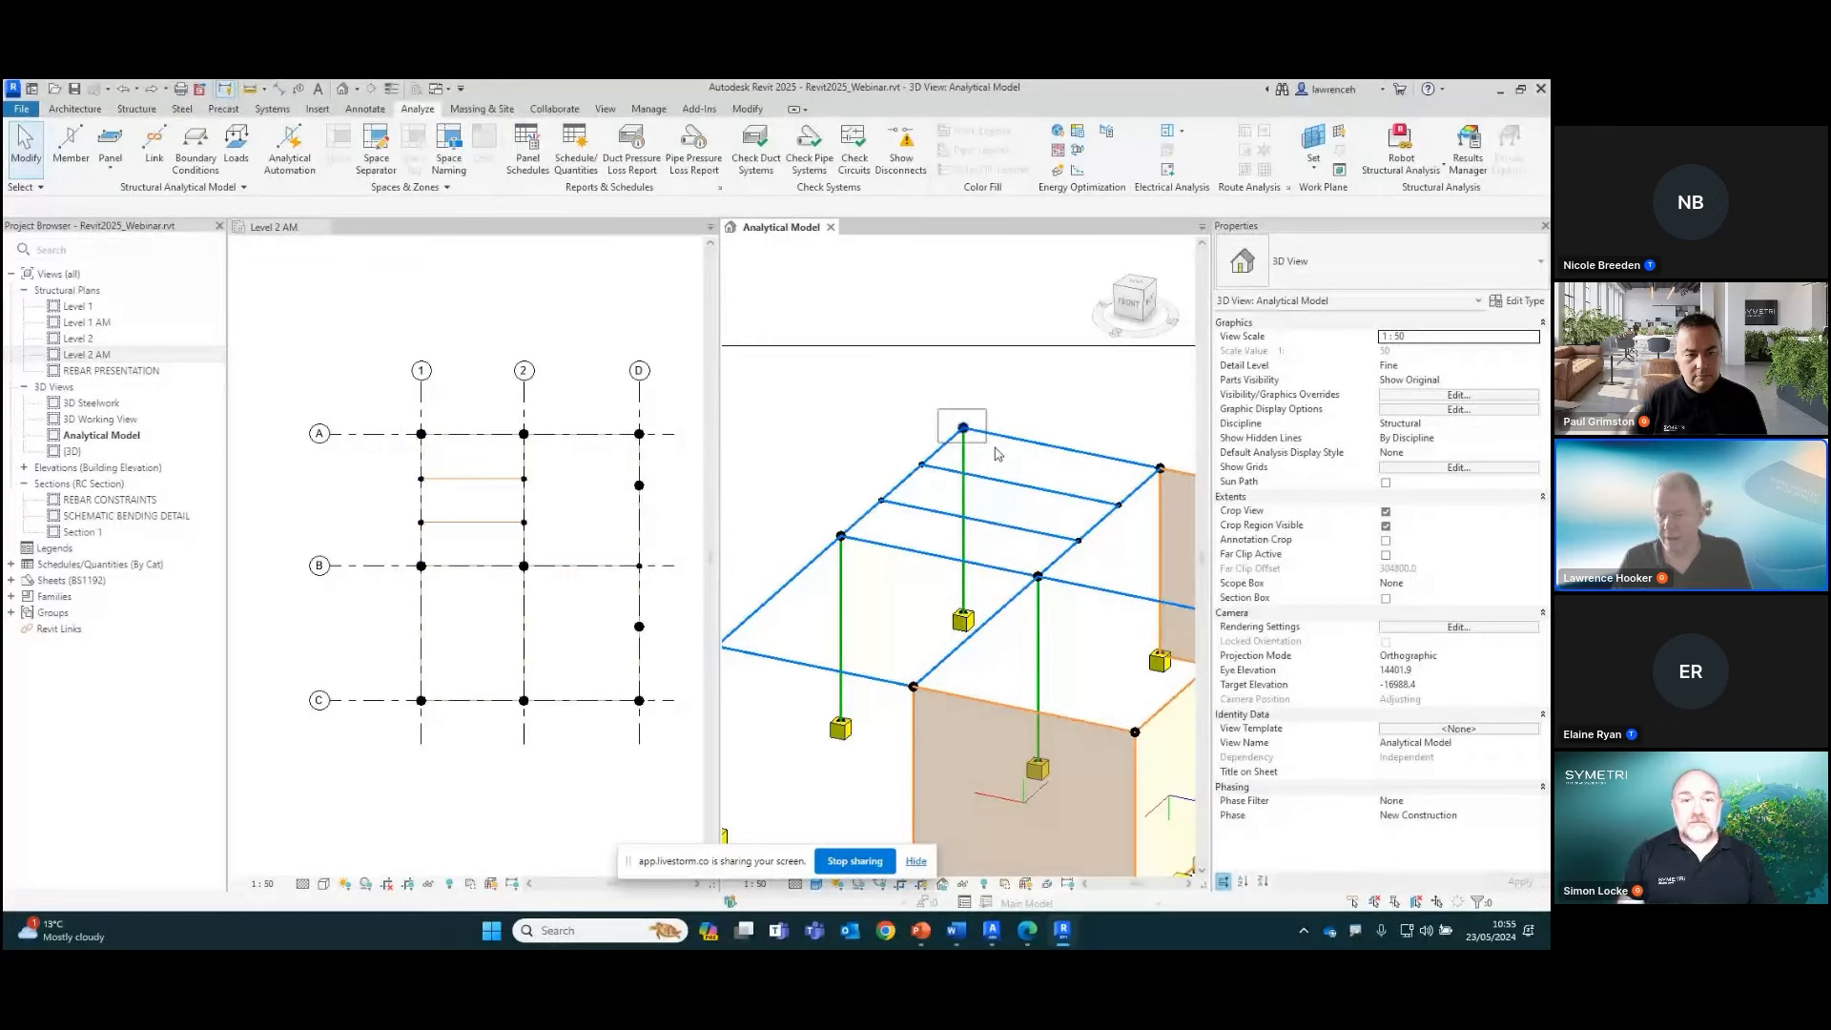
pyautogui.click(996, 454)
pyautogui.keyDown('ctrl'); pyautogui.click(1159, 467); pyautogui.keyUp('ctrl')
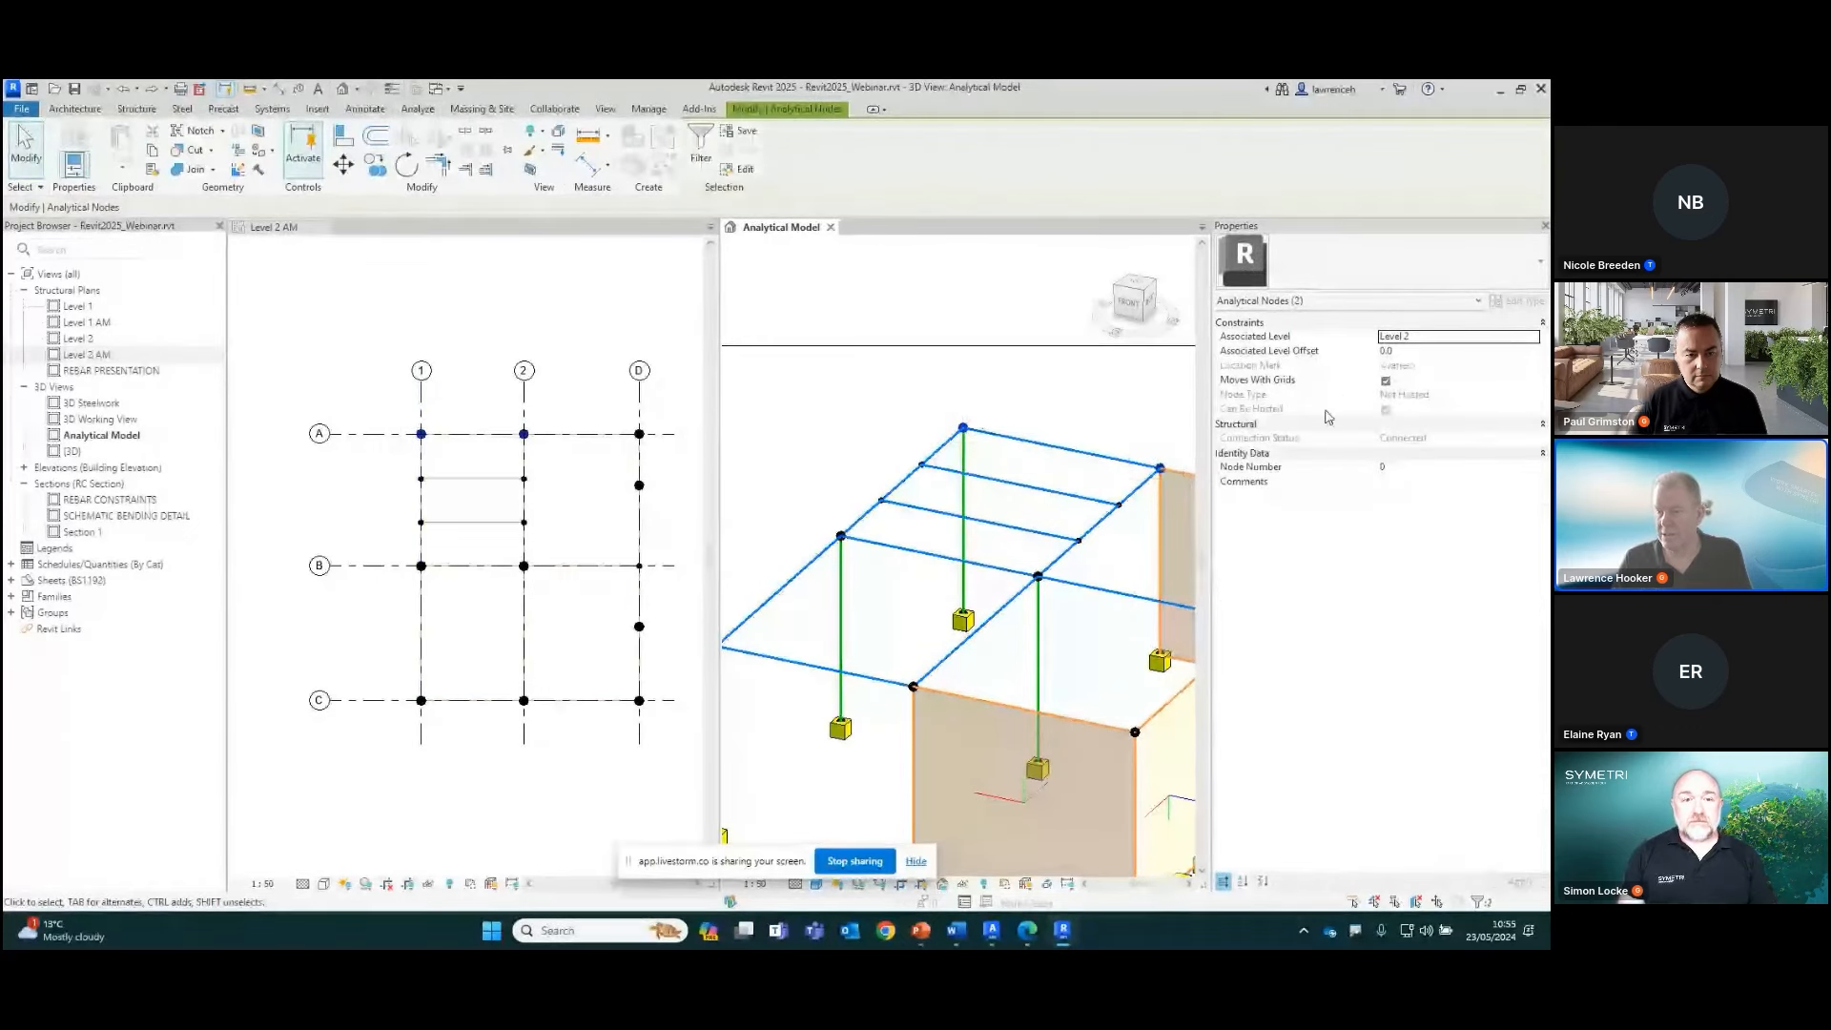
pyautogui.click(1084, 422)
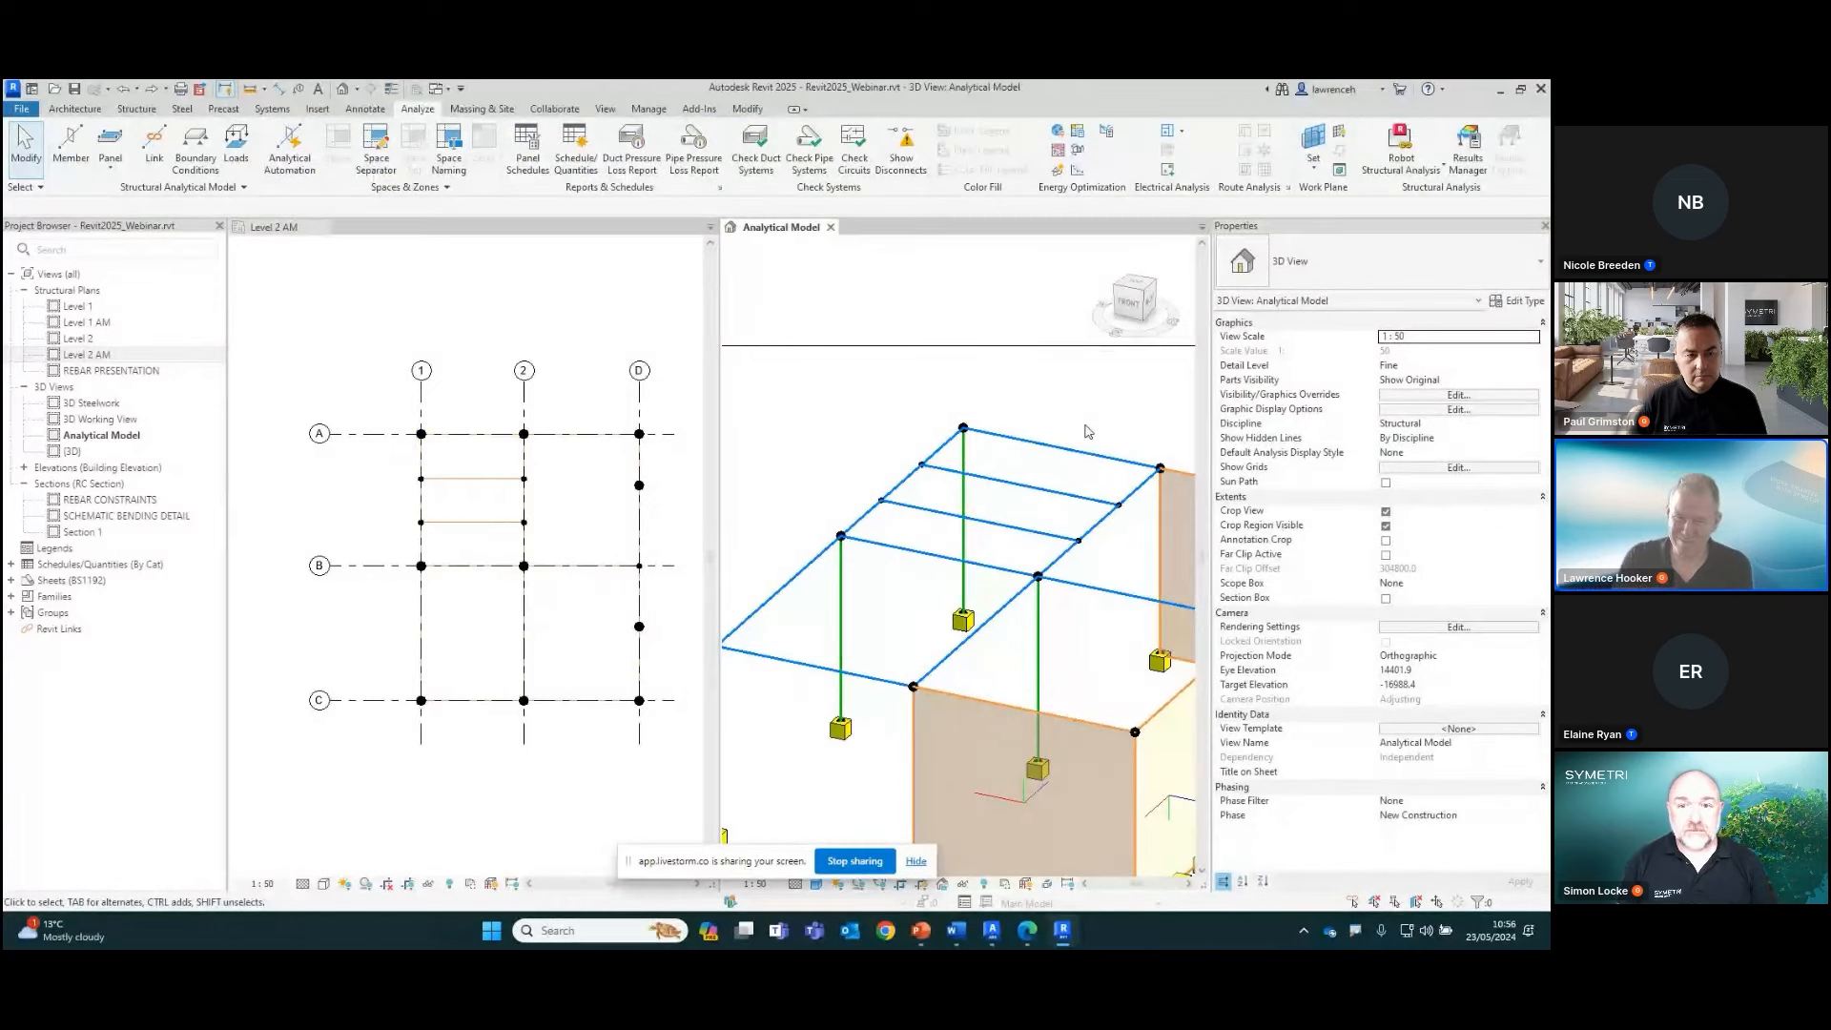
pyautogui.moveTo(1005, 549); pyautogui.dragTo(989, 545, button='middle')
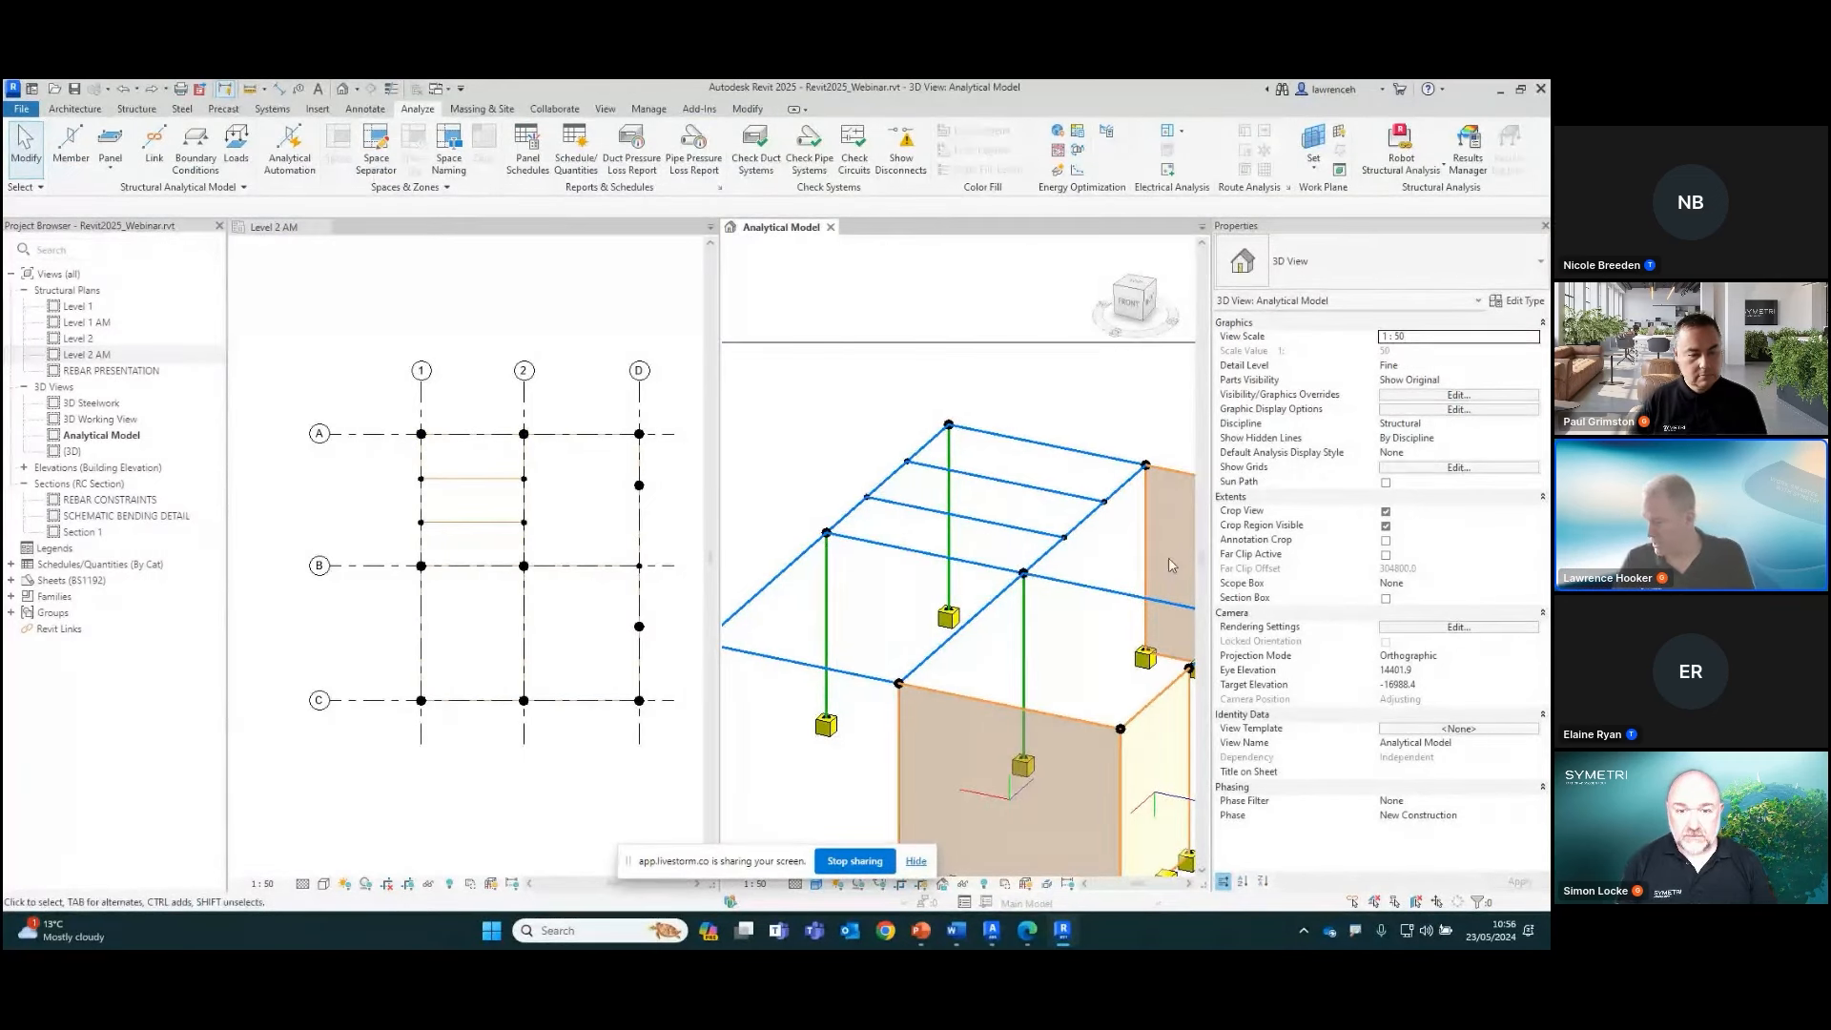
# Switch to the PowerPoint slide show and advance from the Autodesk Roadmap title slide to the Structural Analysis slide
pyautogui.hotkey('alt', 'Tab')
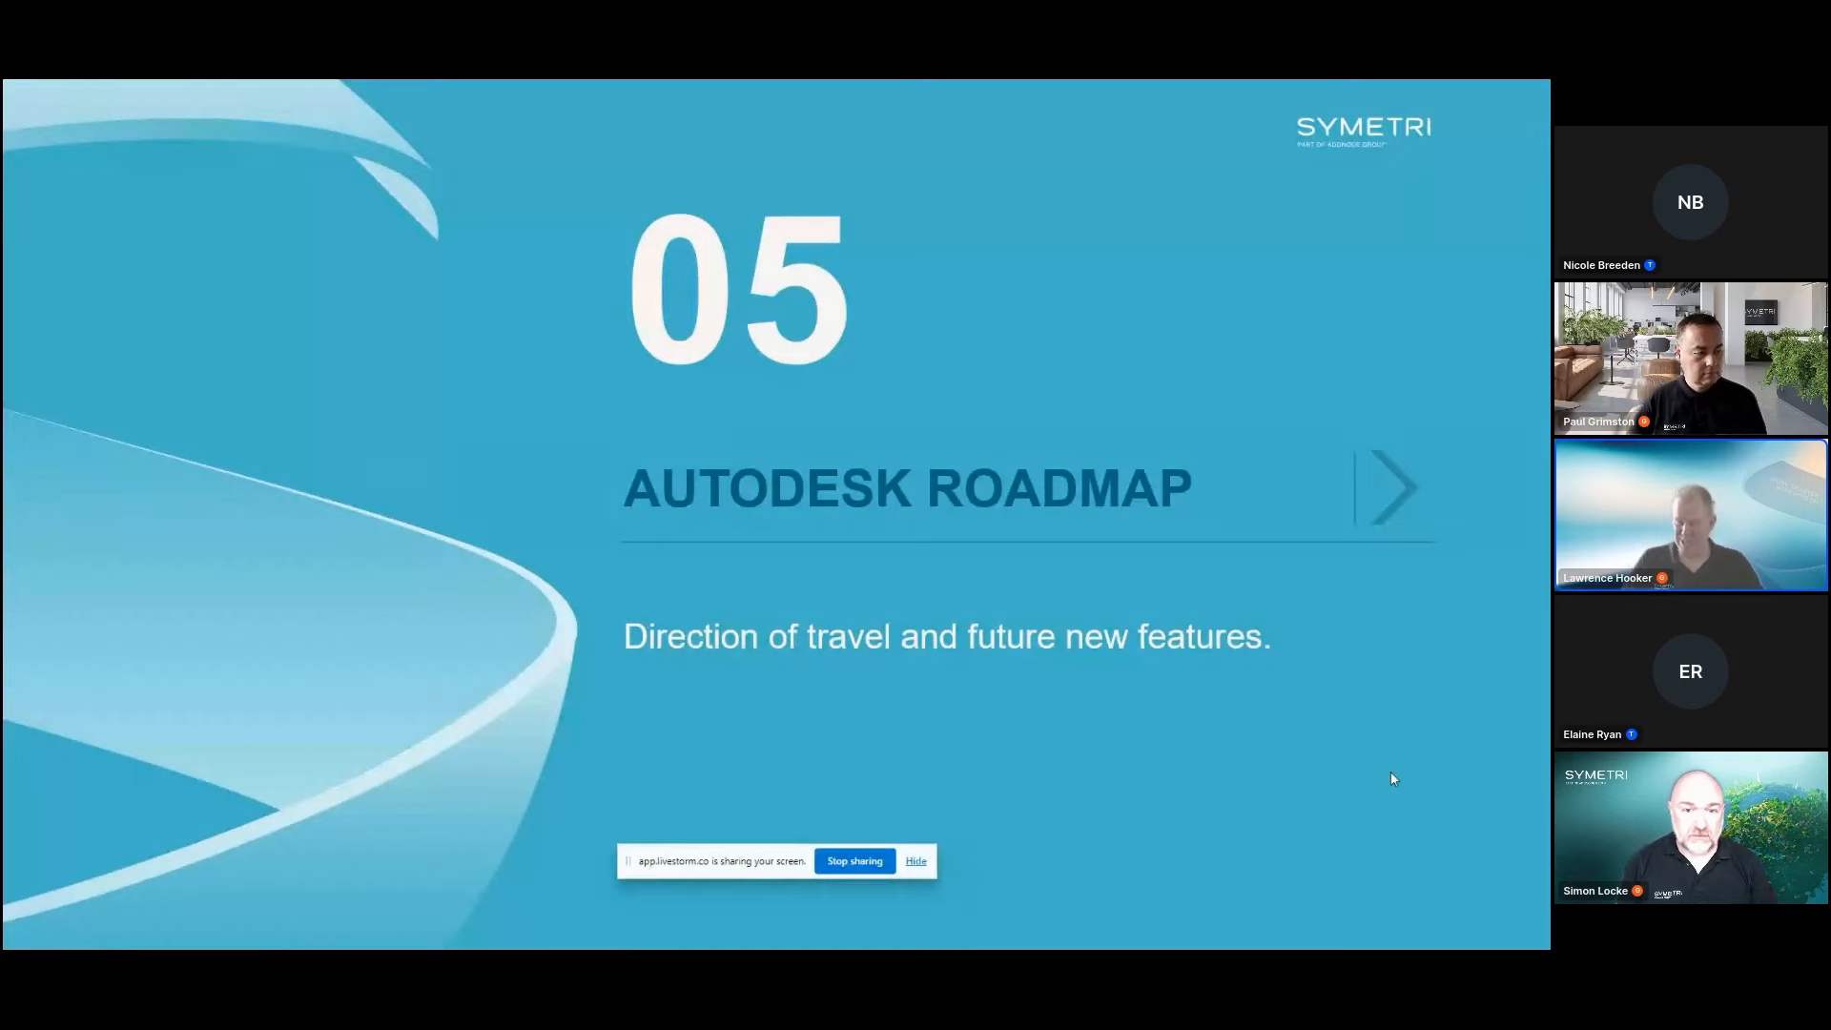
pyautogui.click(1390, 773)
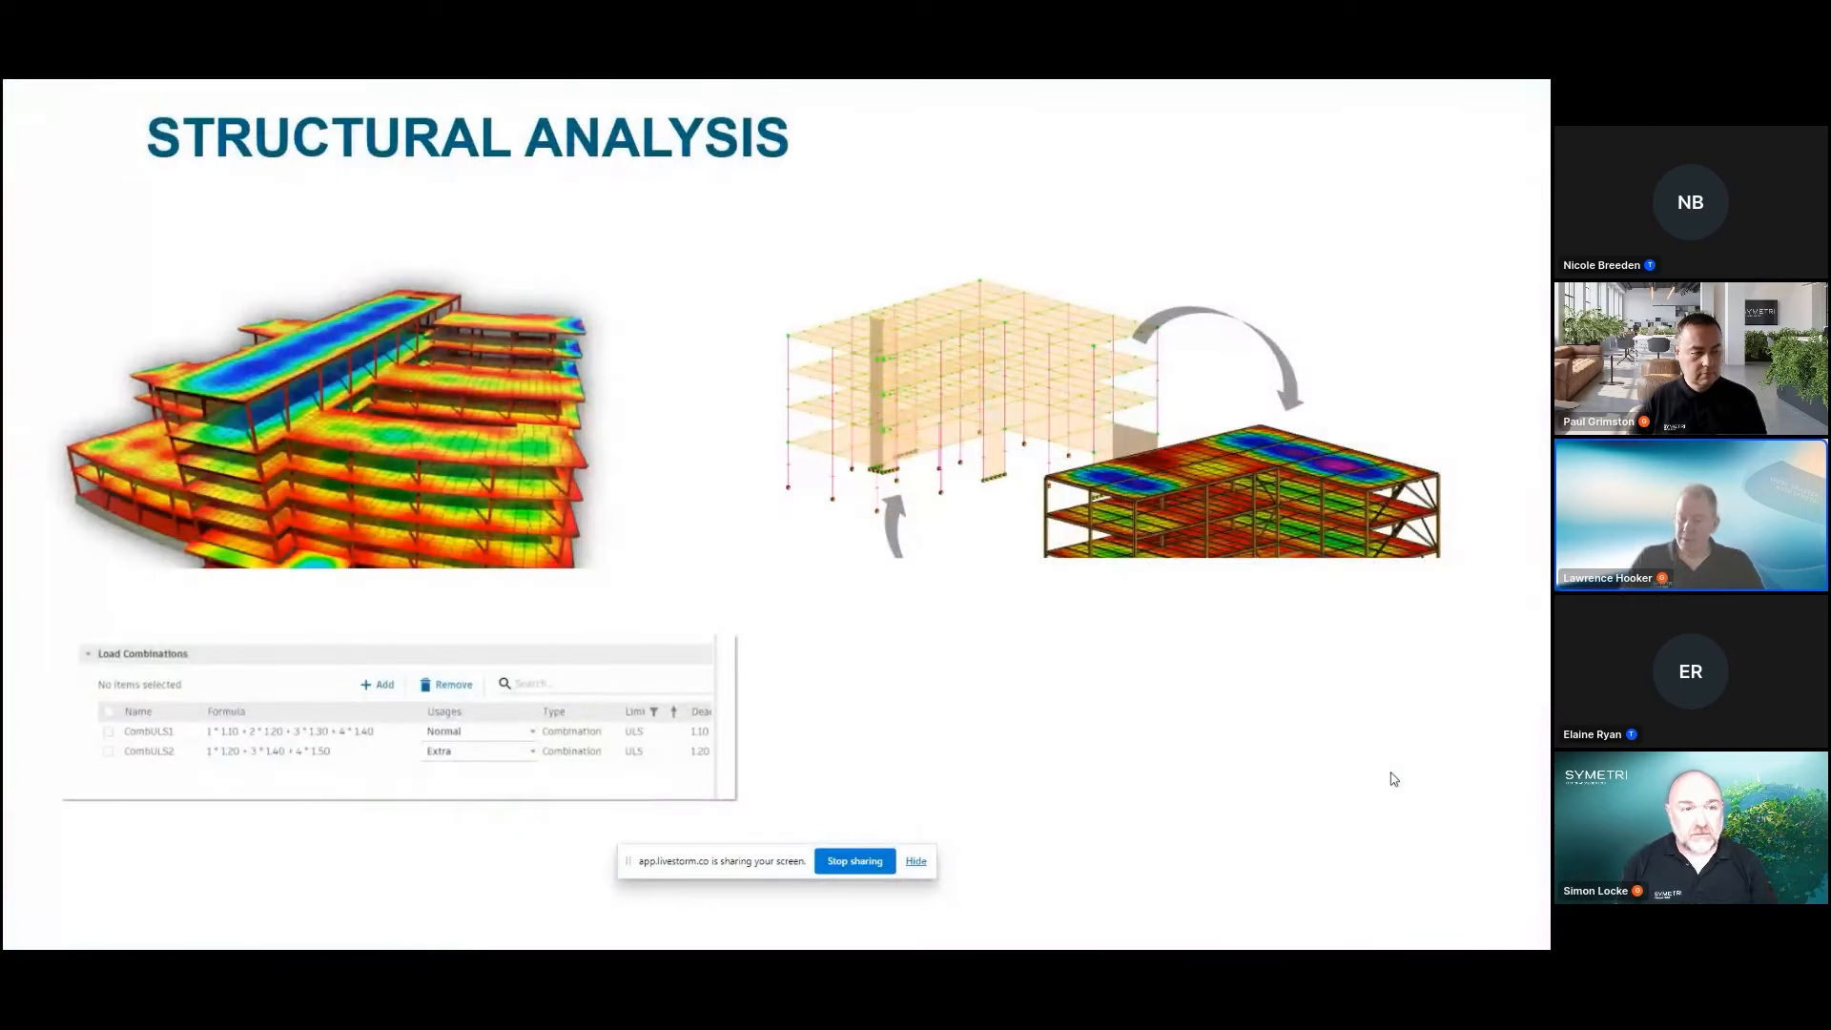